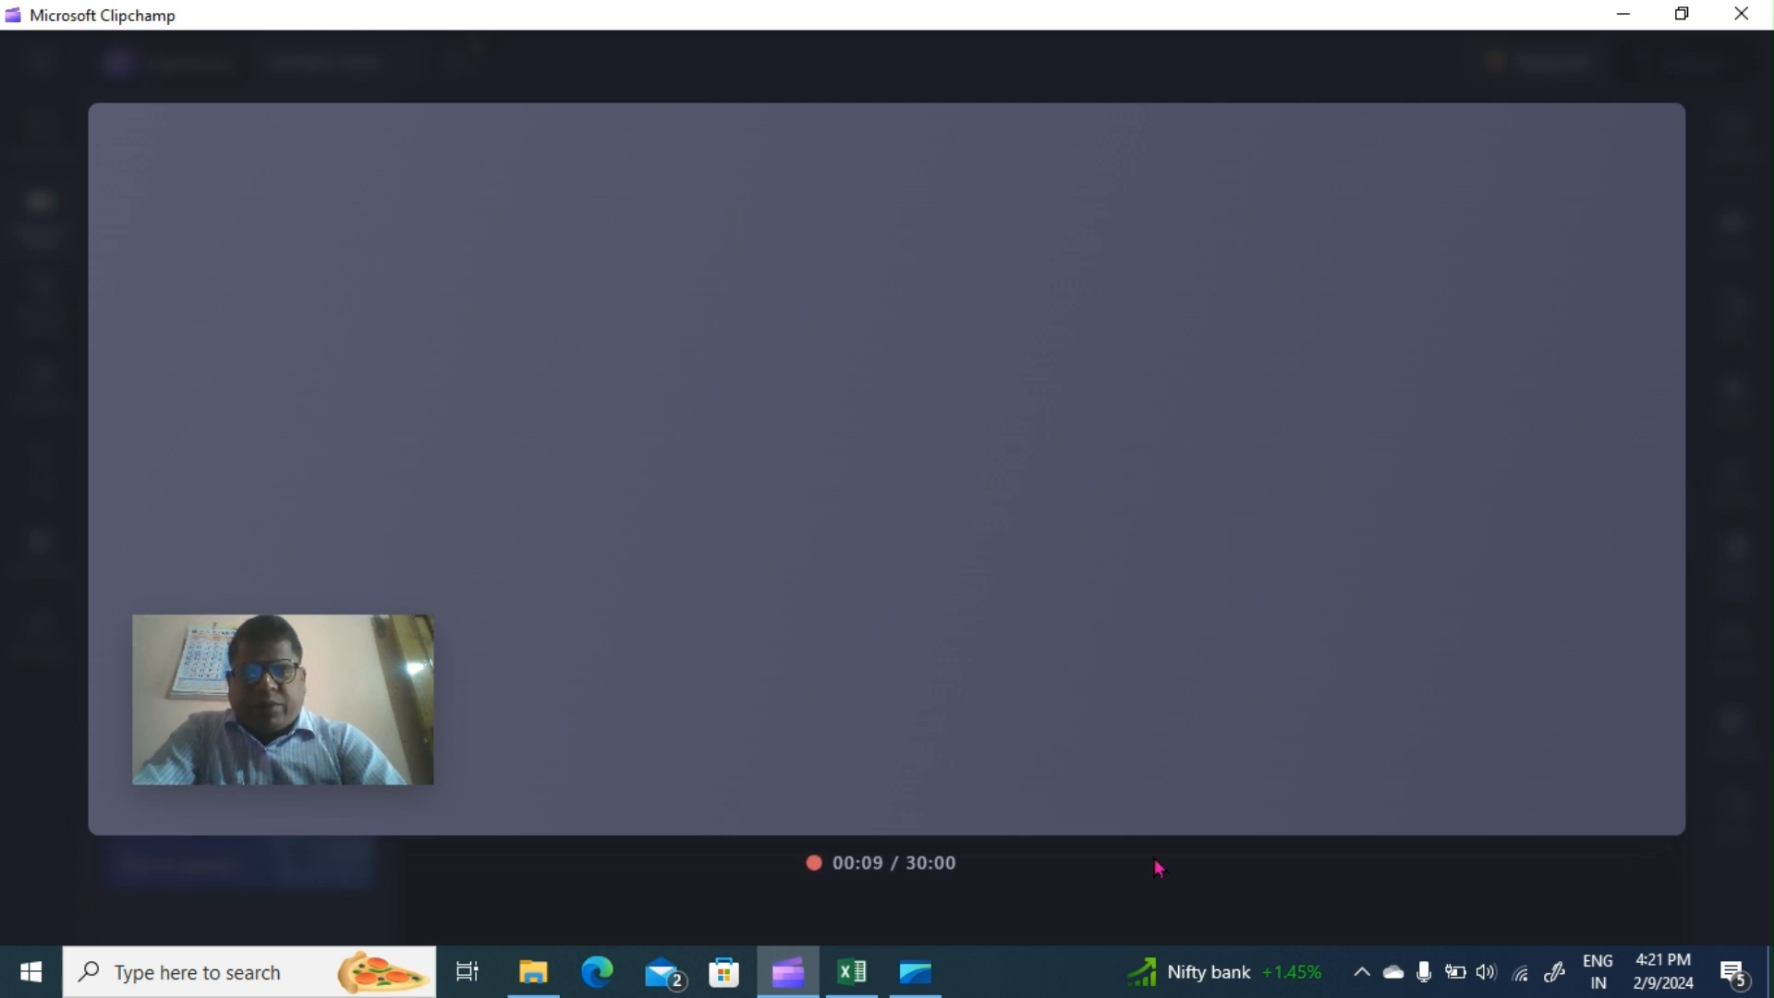
Step: Switch to the Power Query - Split Column workbook in Excel, then enable editing and its external data content
mouse_move(1123, 857)
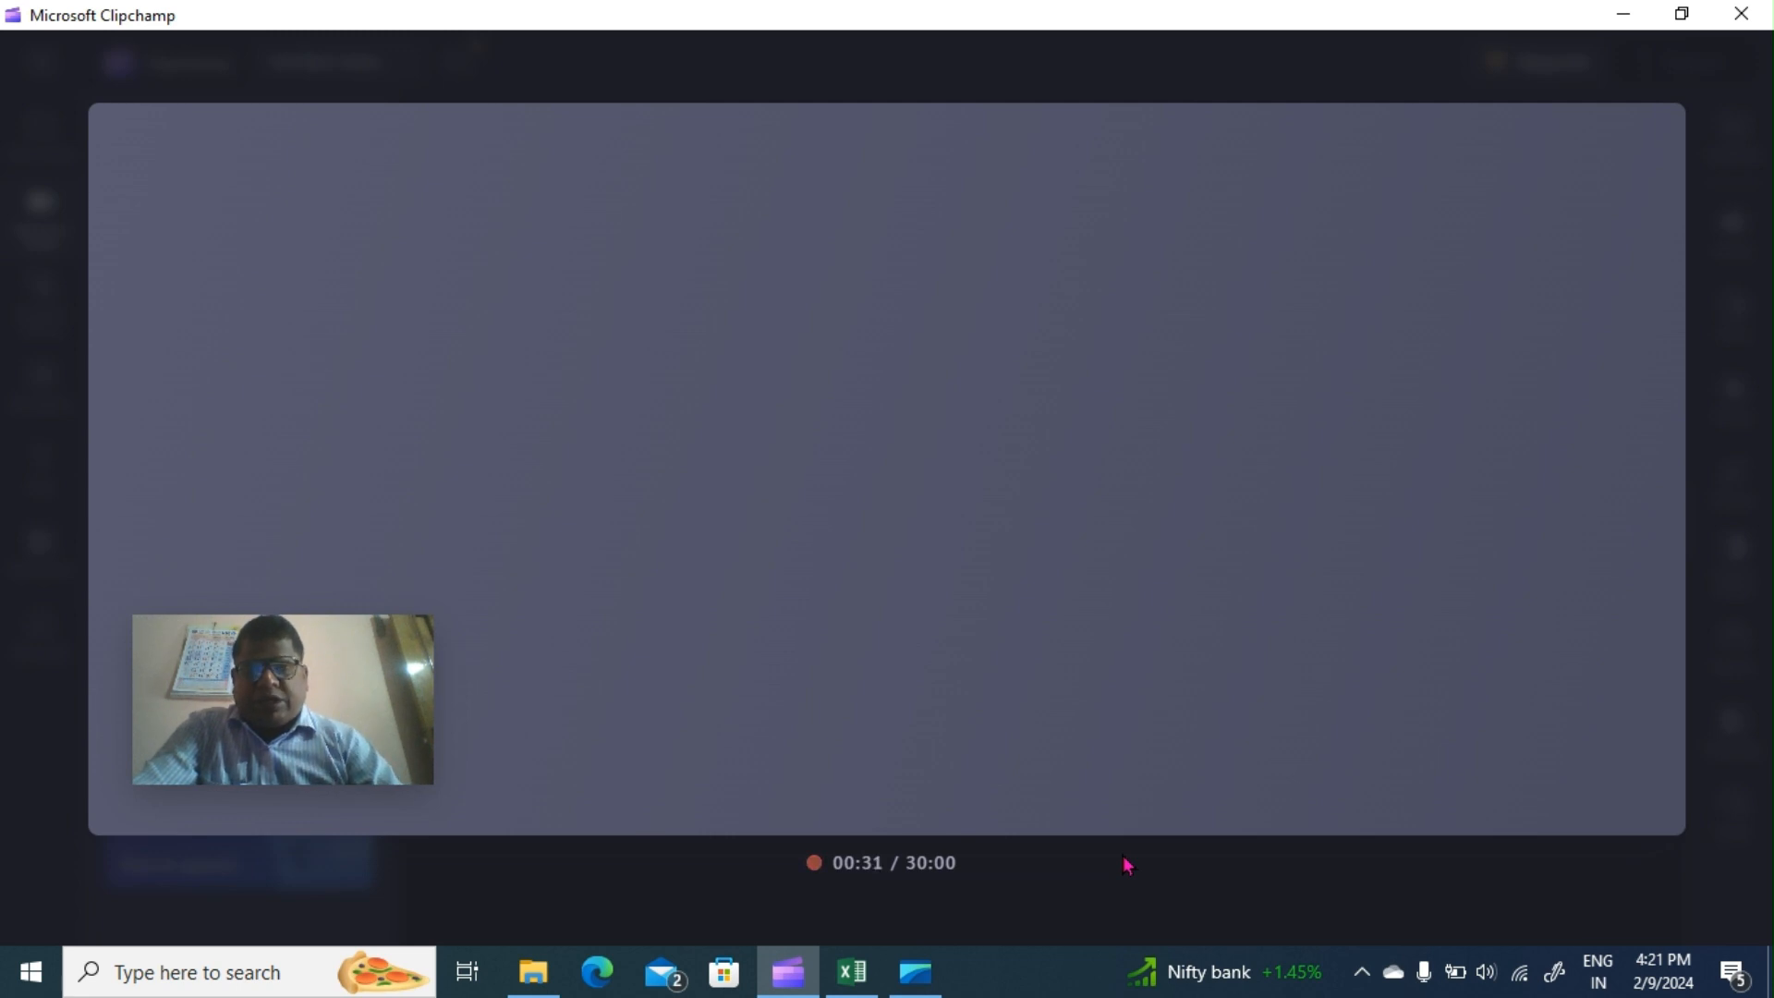
left_click(850, 975)
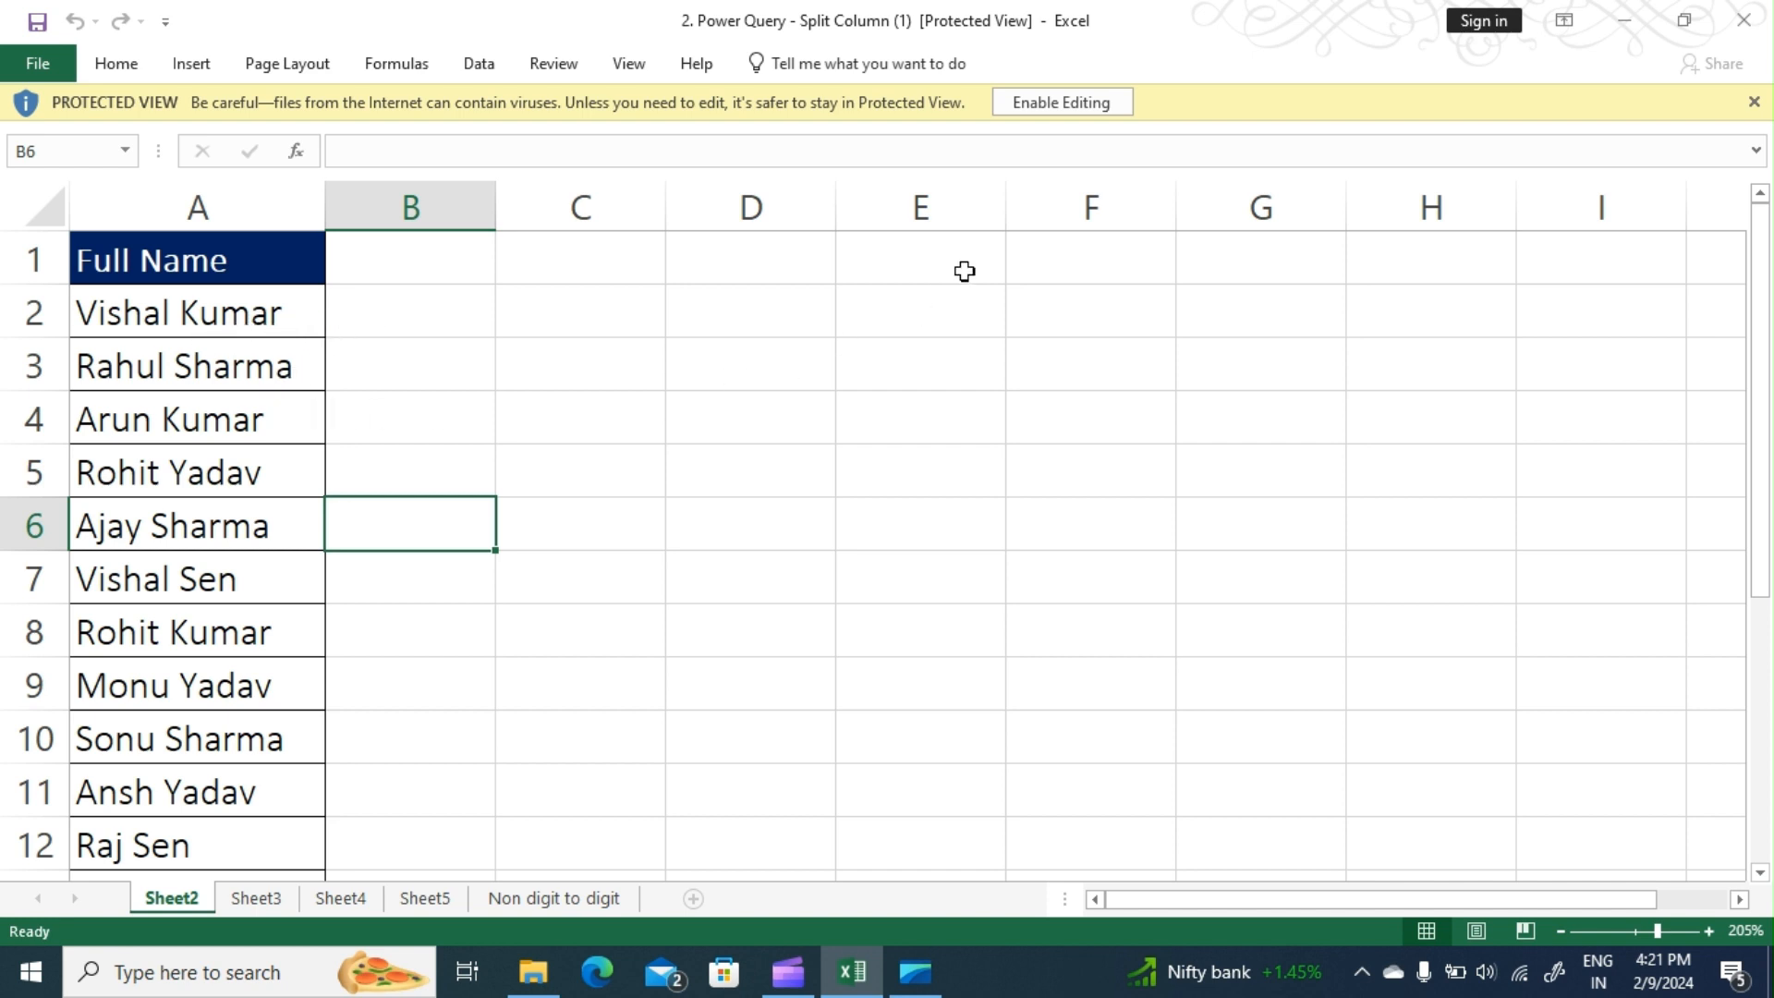
left_click(1062, 106)
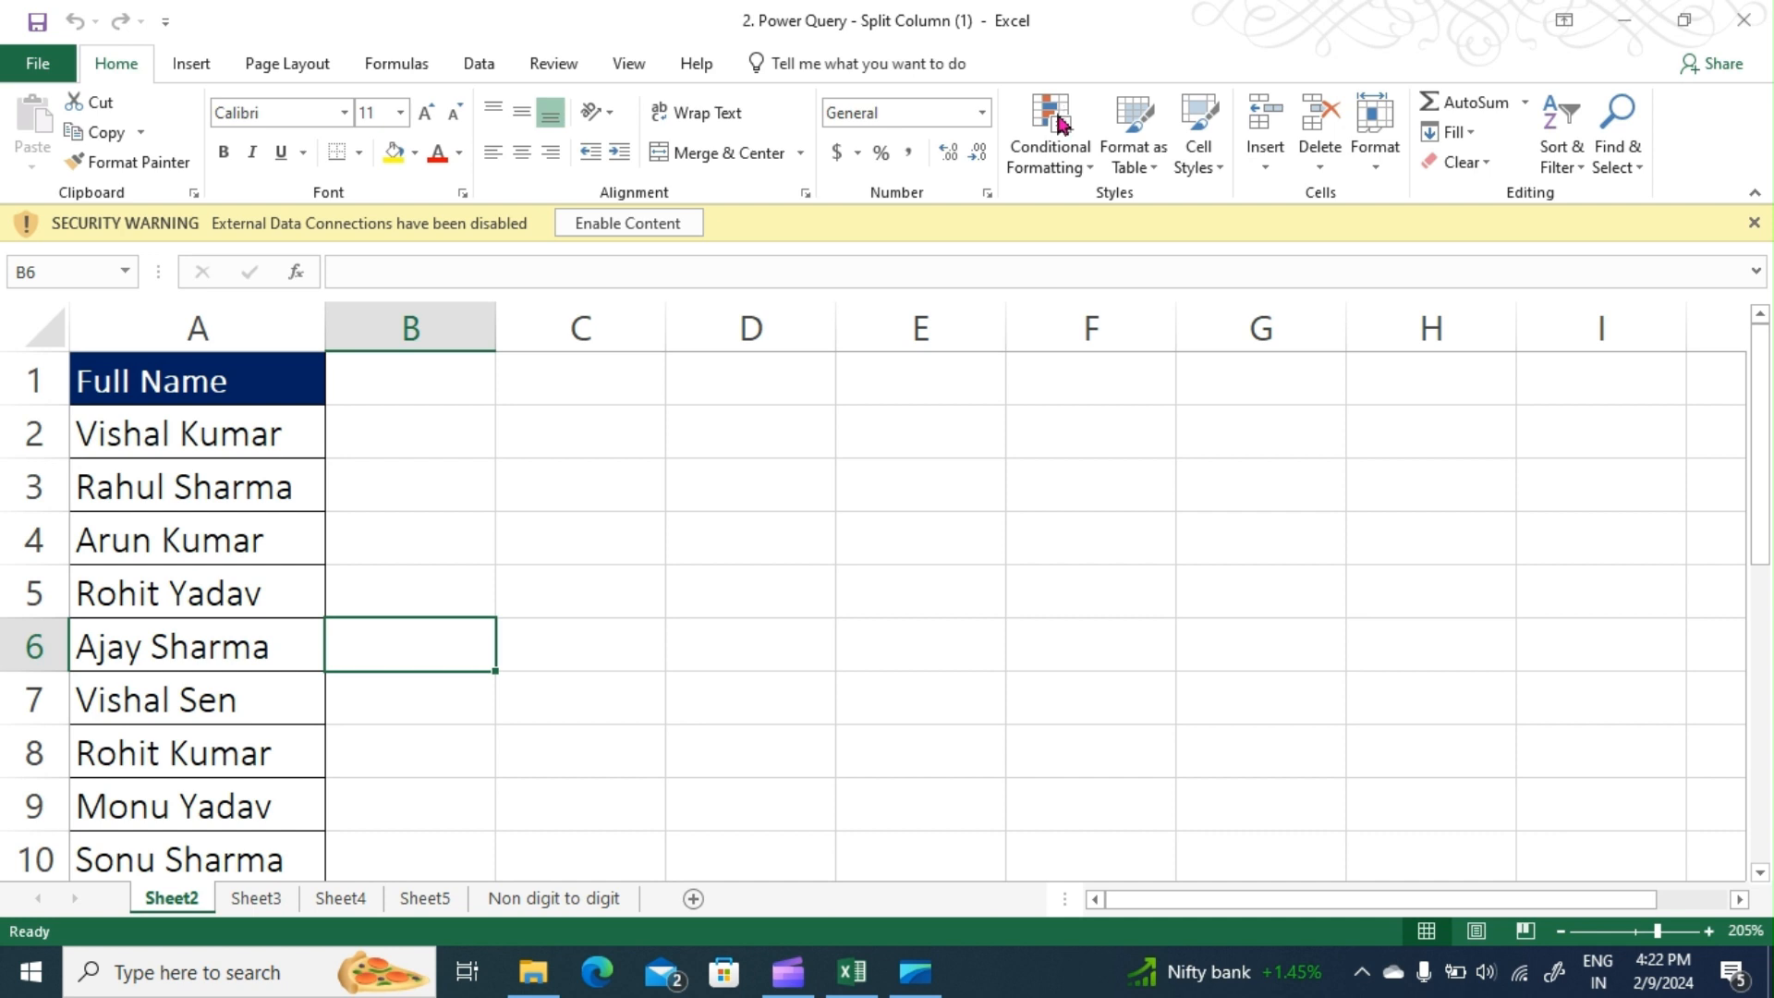
left_click(653, 231)
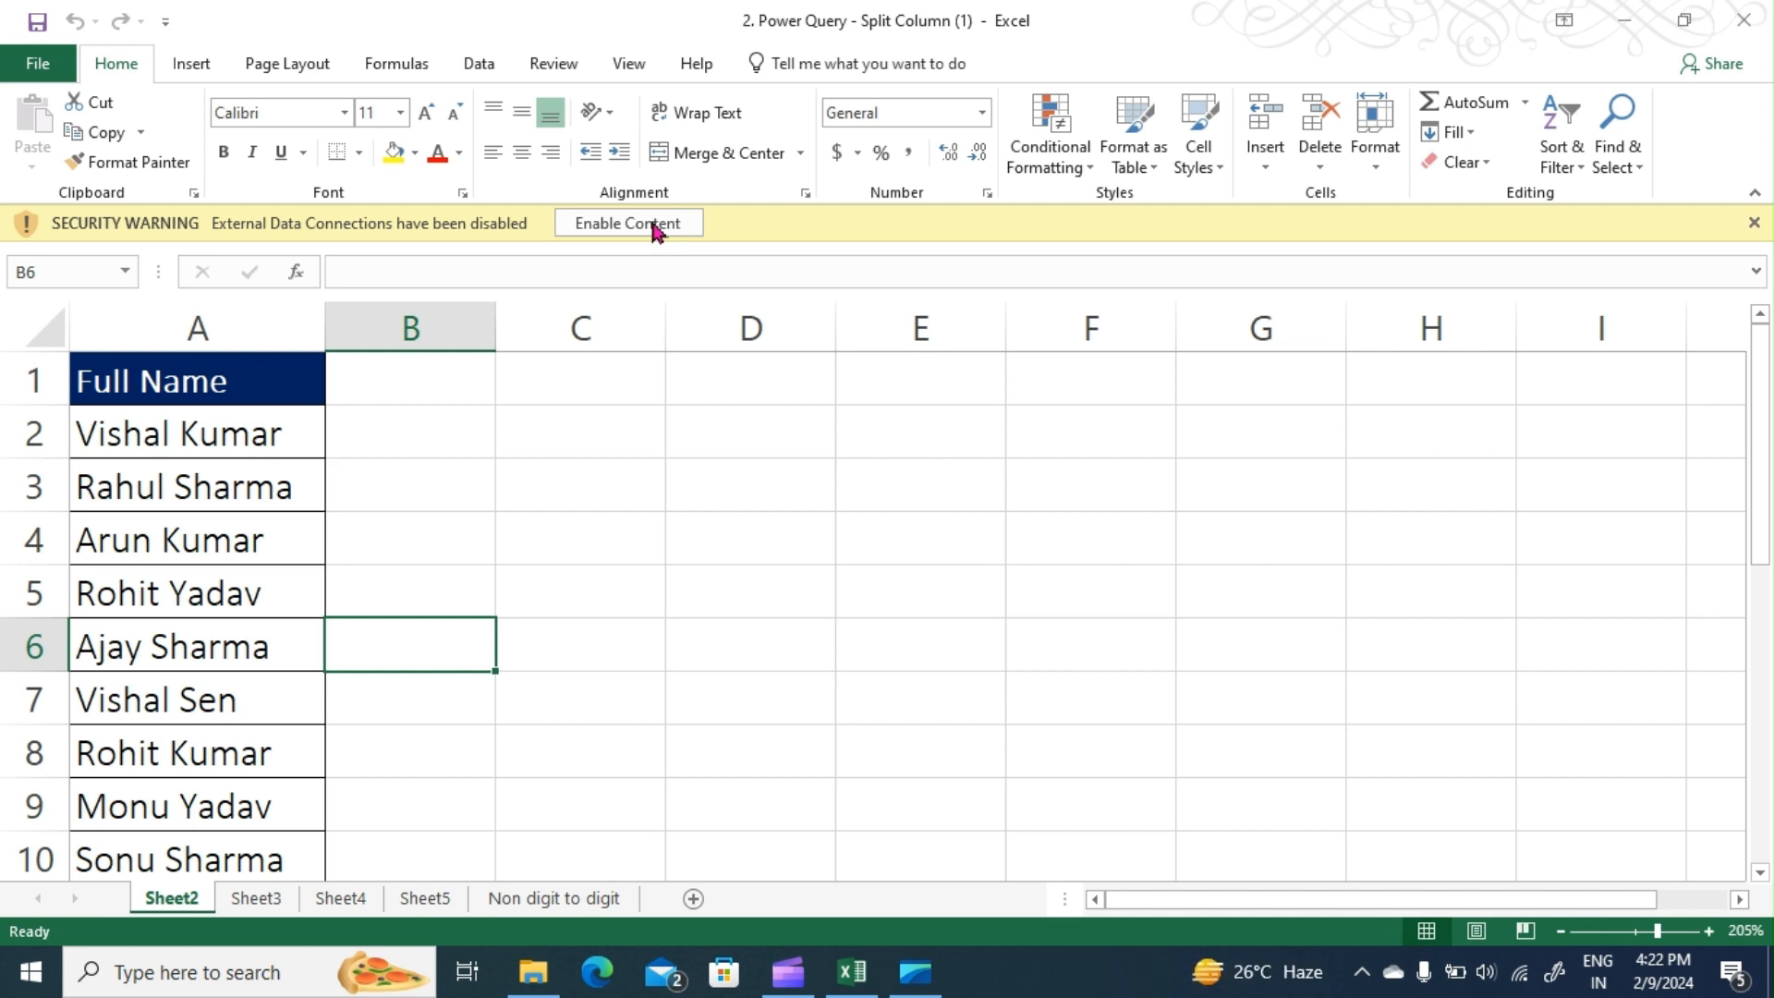
left_click(653, 231)
left_click(651, 228)
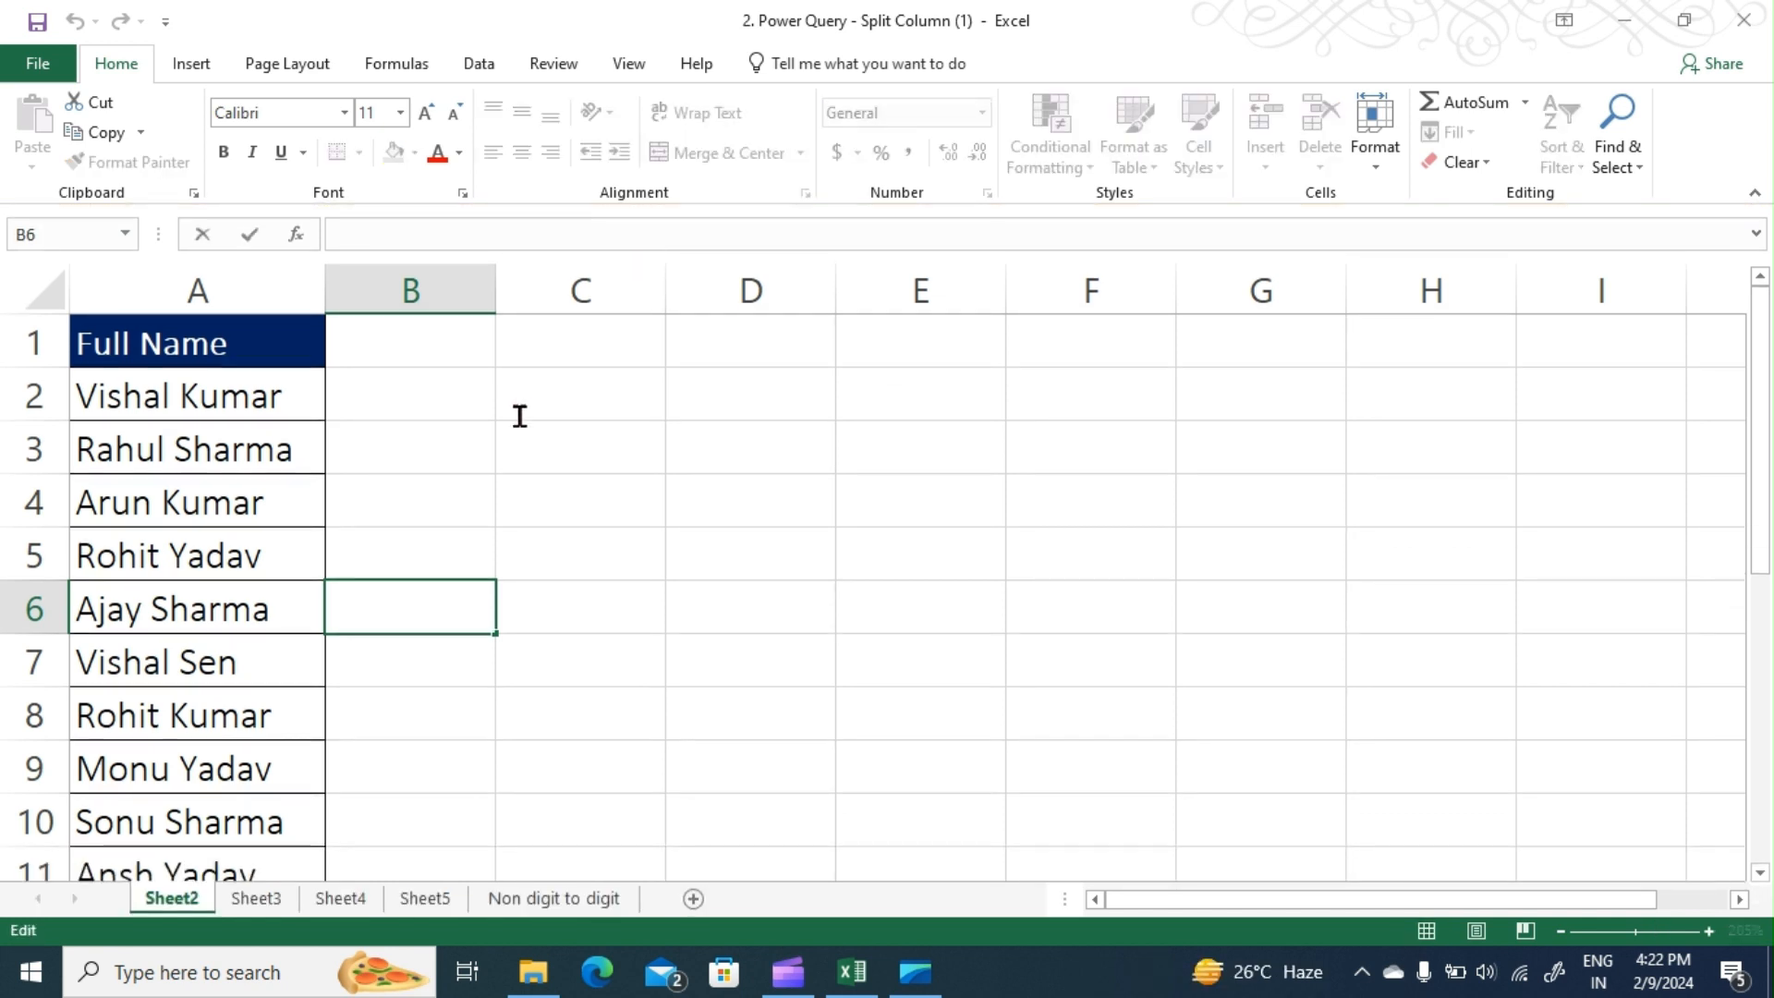
left_click(598, 412)
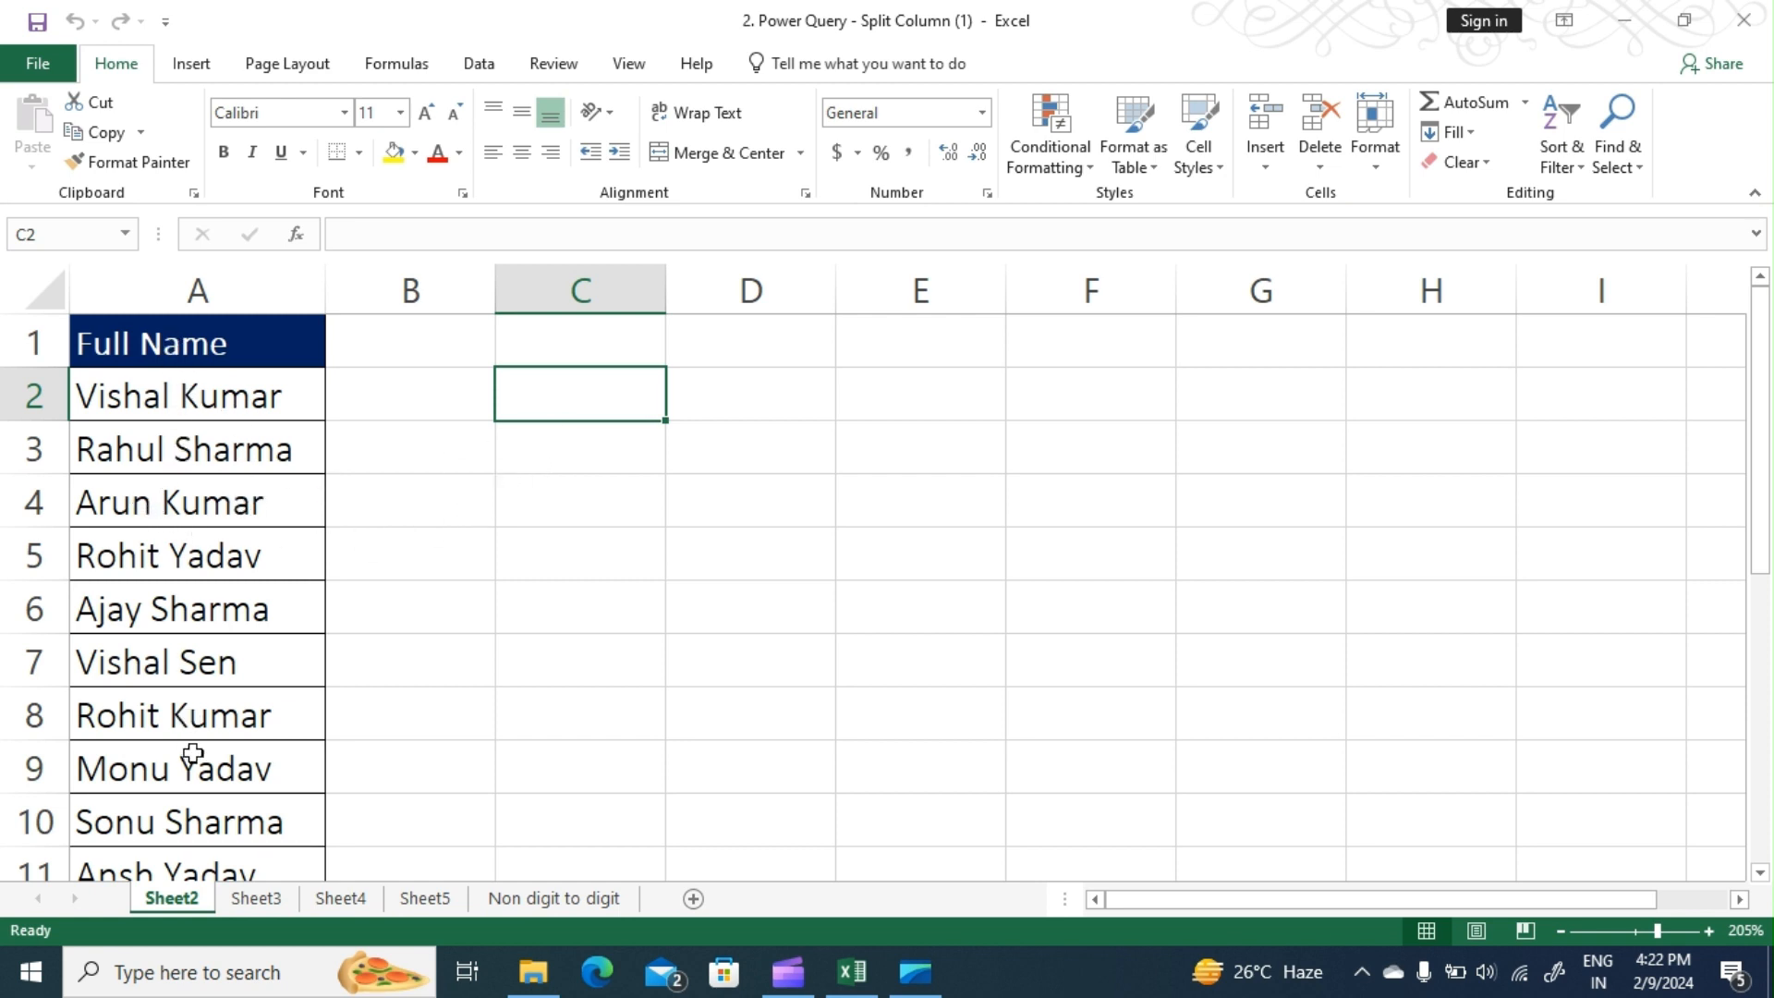
Step: Convert the Full Name list on Sheet2 into a table with headers and load it into the Power Query Editor
left_click(191, 506)
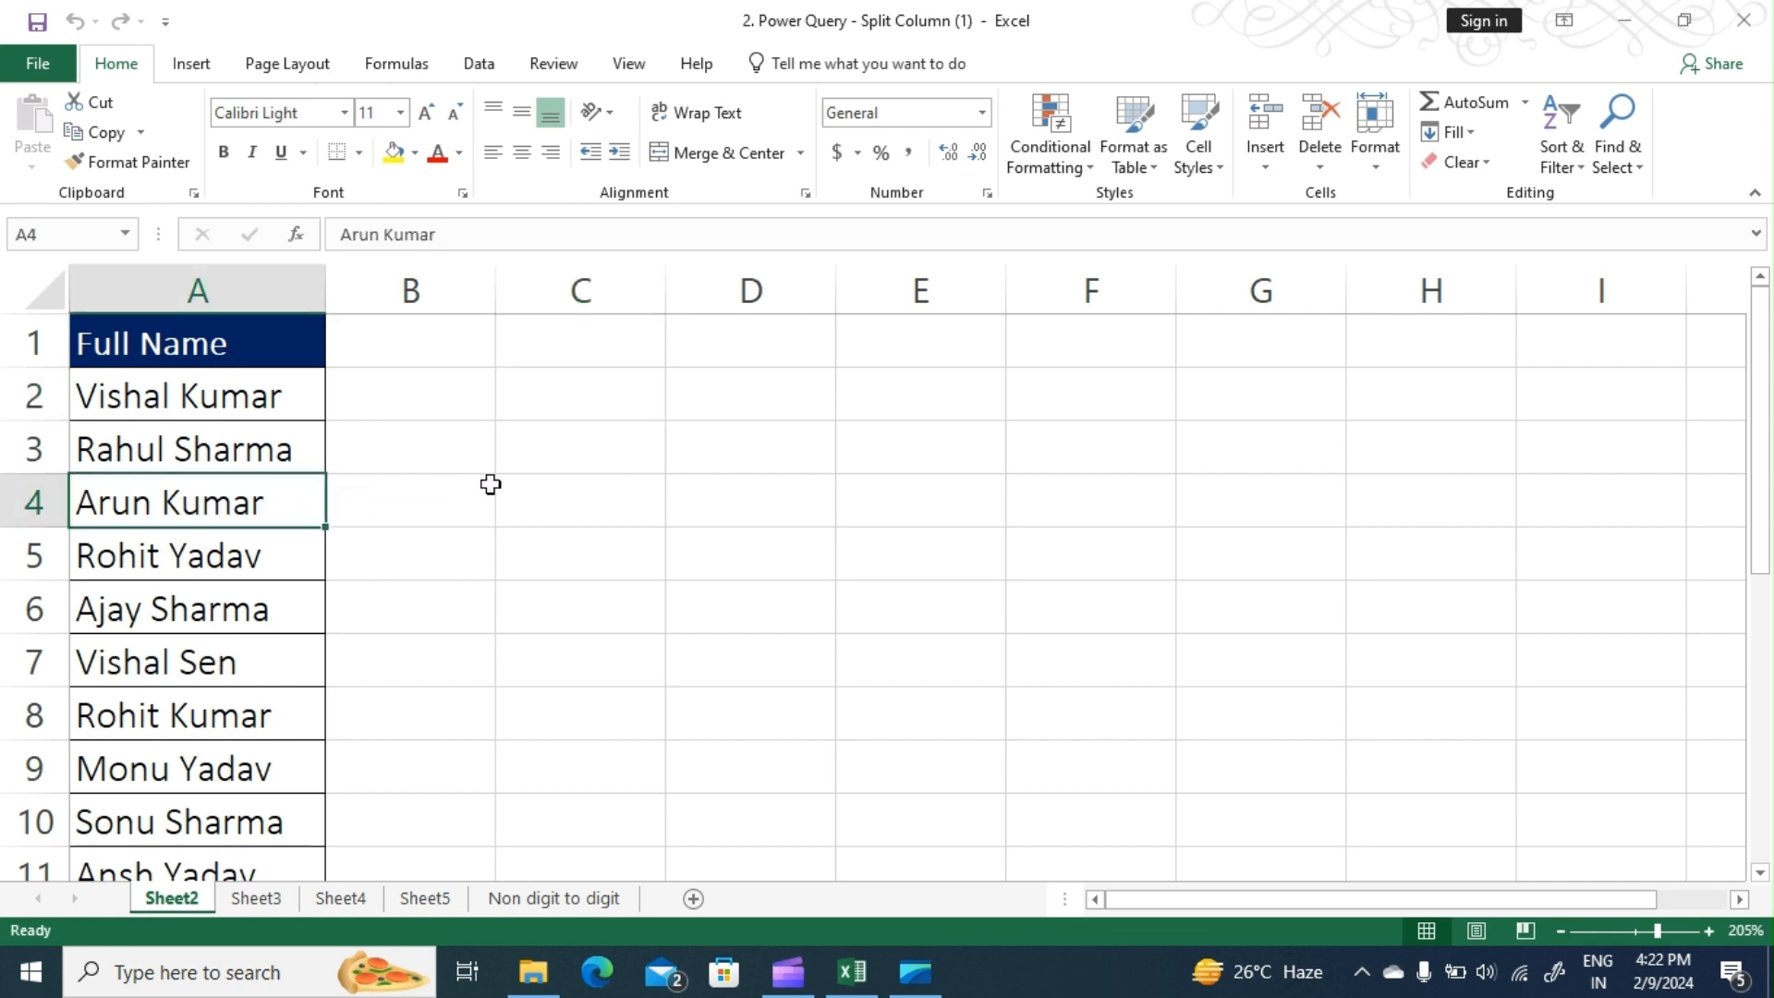
key("ctrl+t")
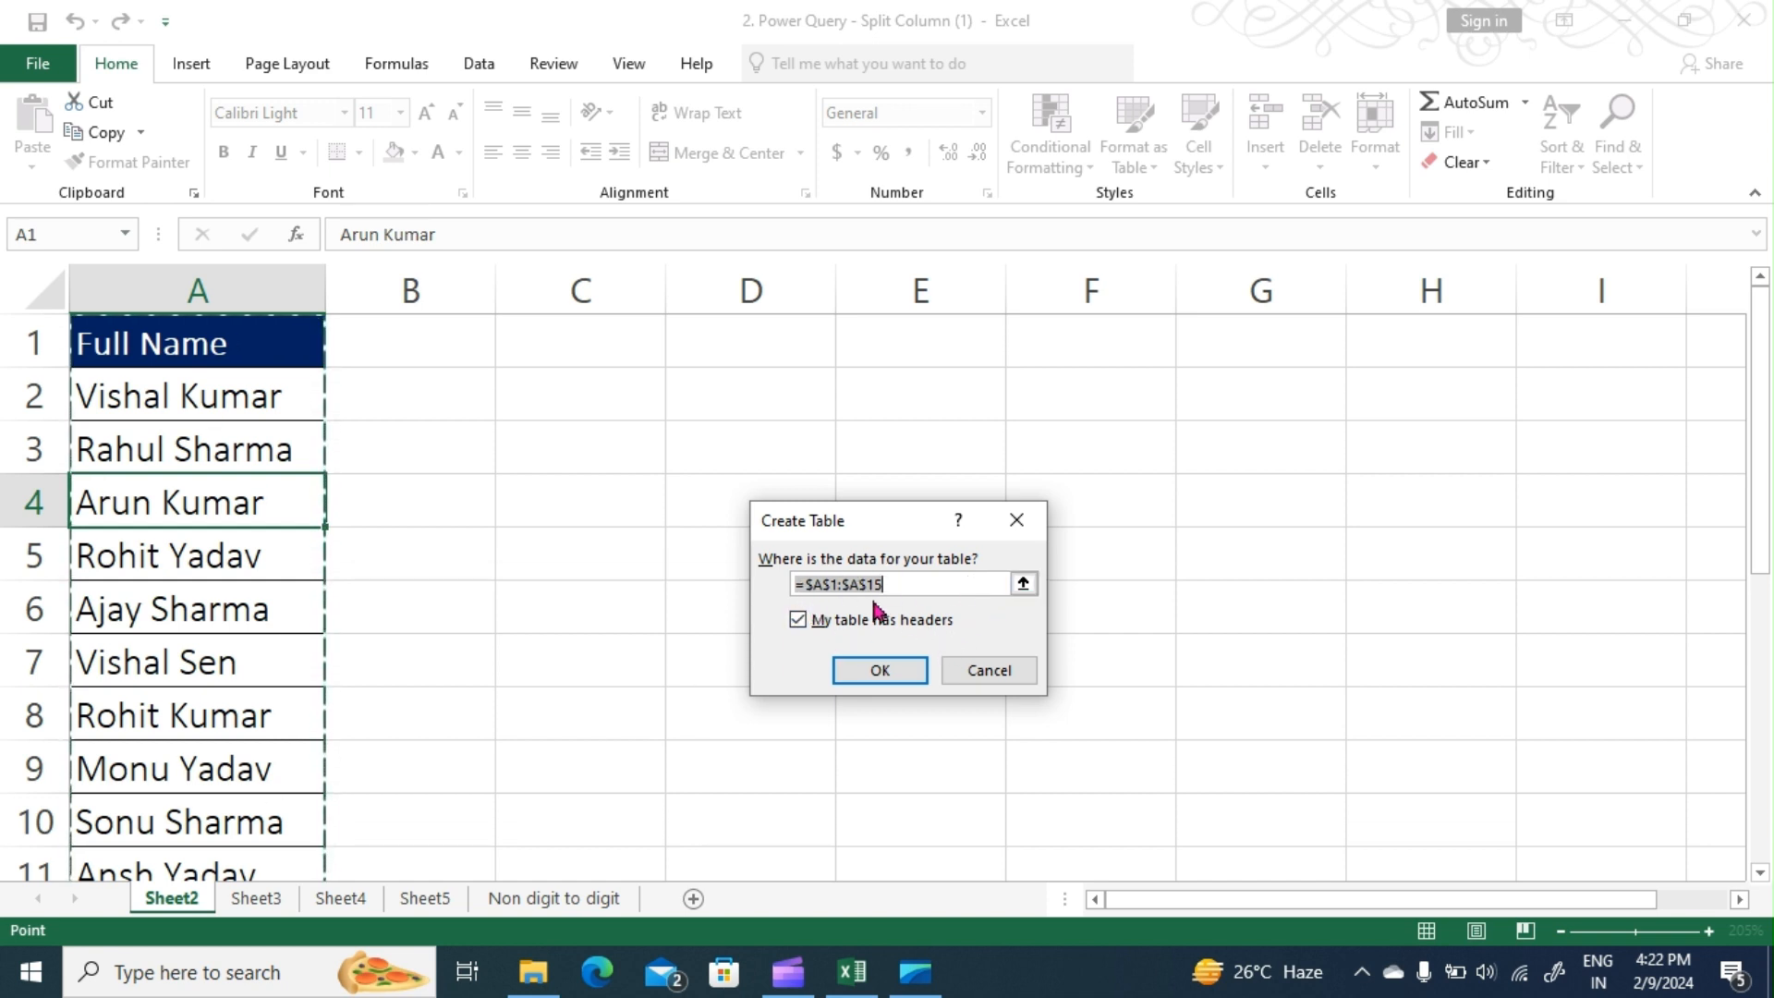
left_click(879, 671)
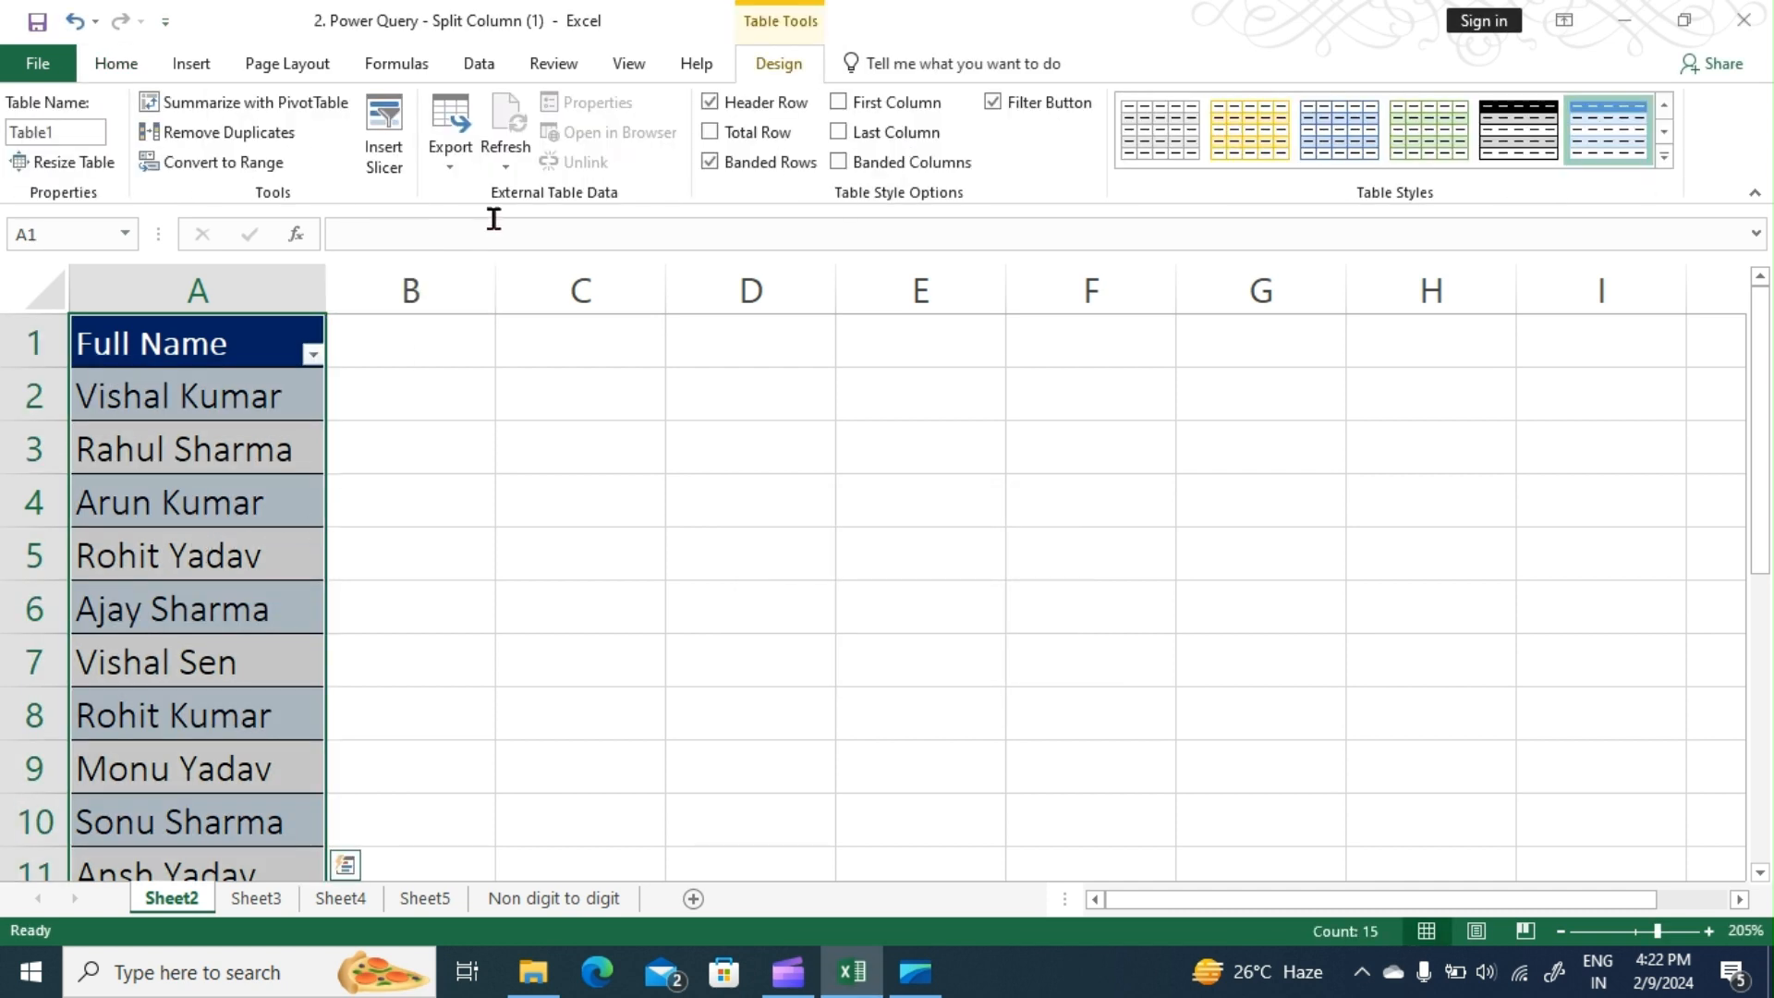
left_click(478, 73)
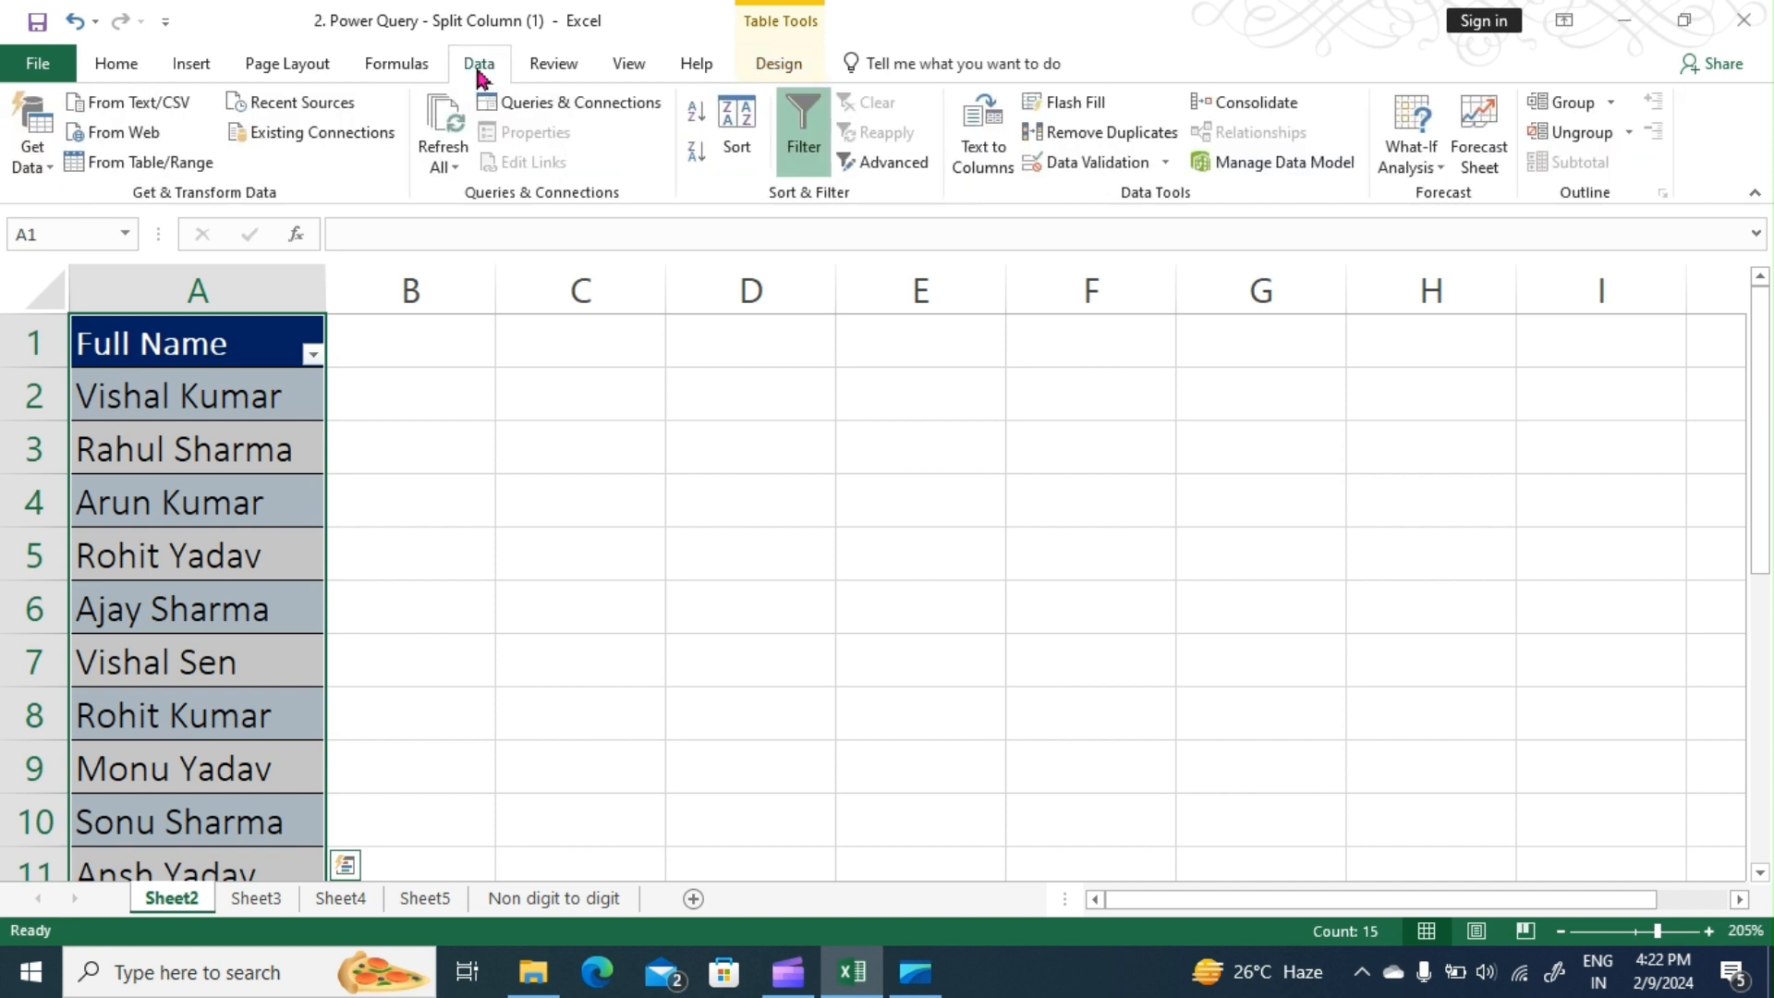
left_click(154, 172)
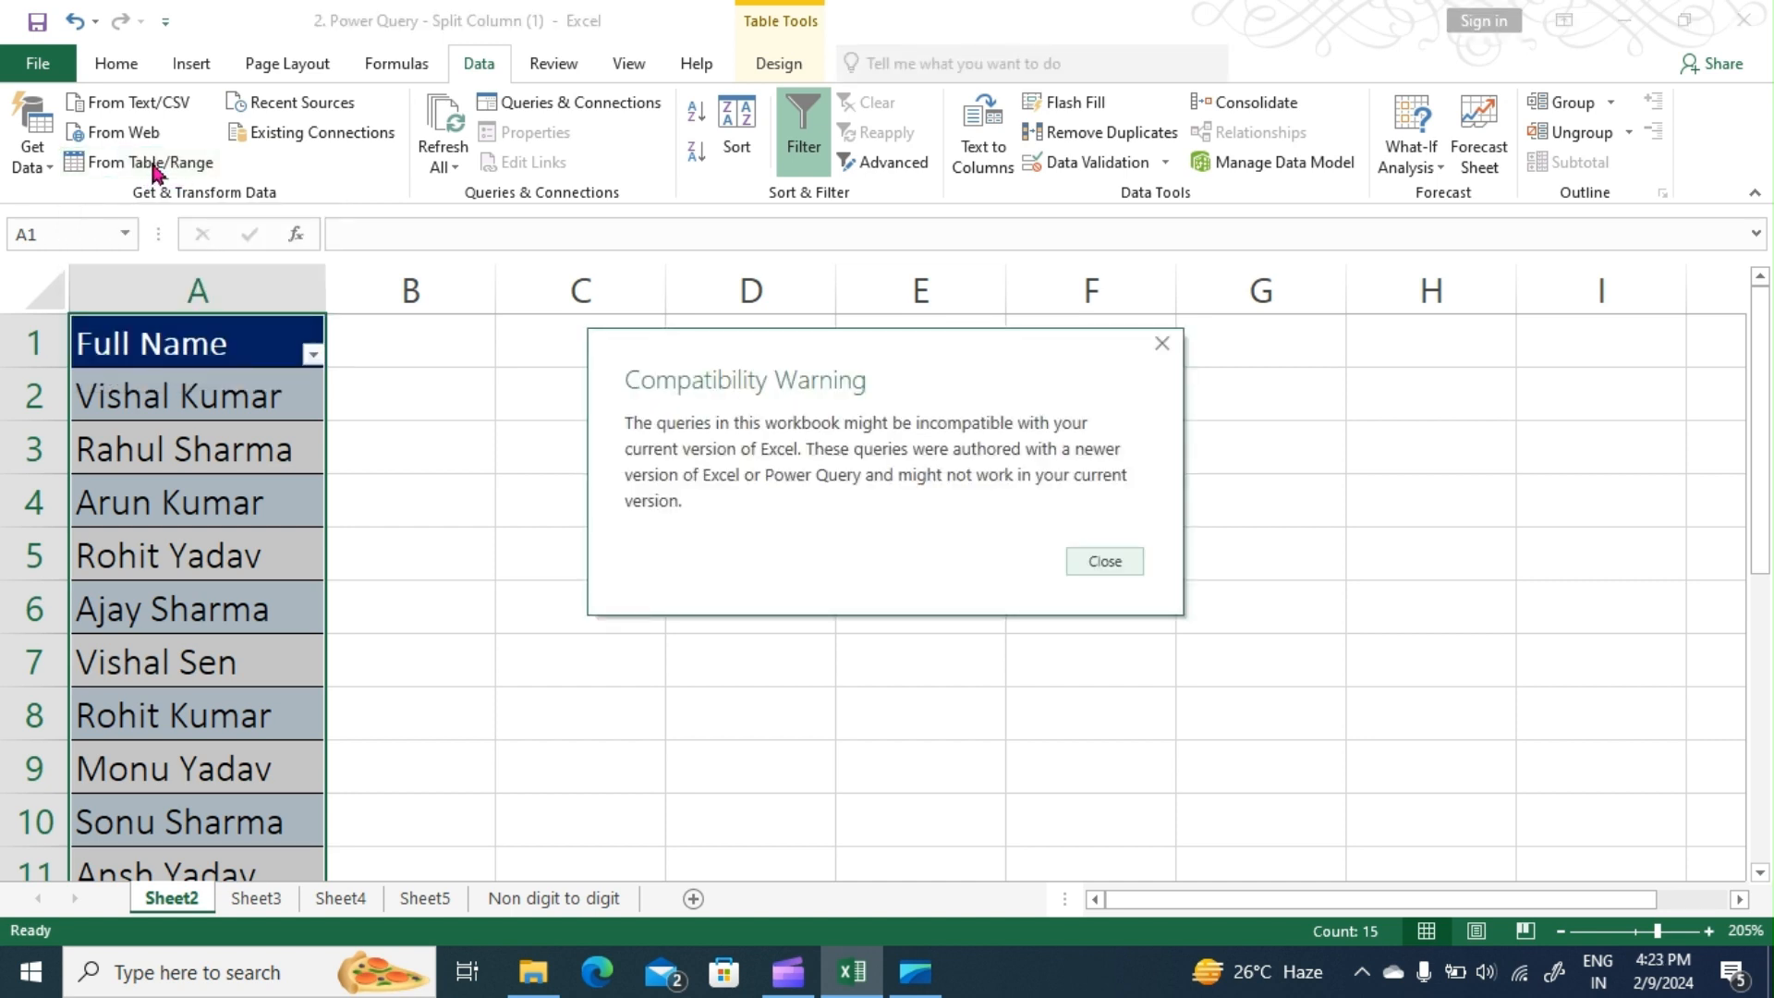
left_click(1108, 568)
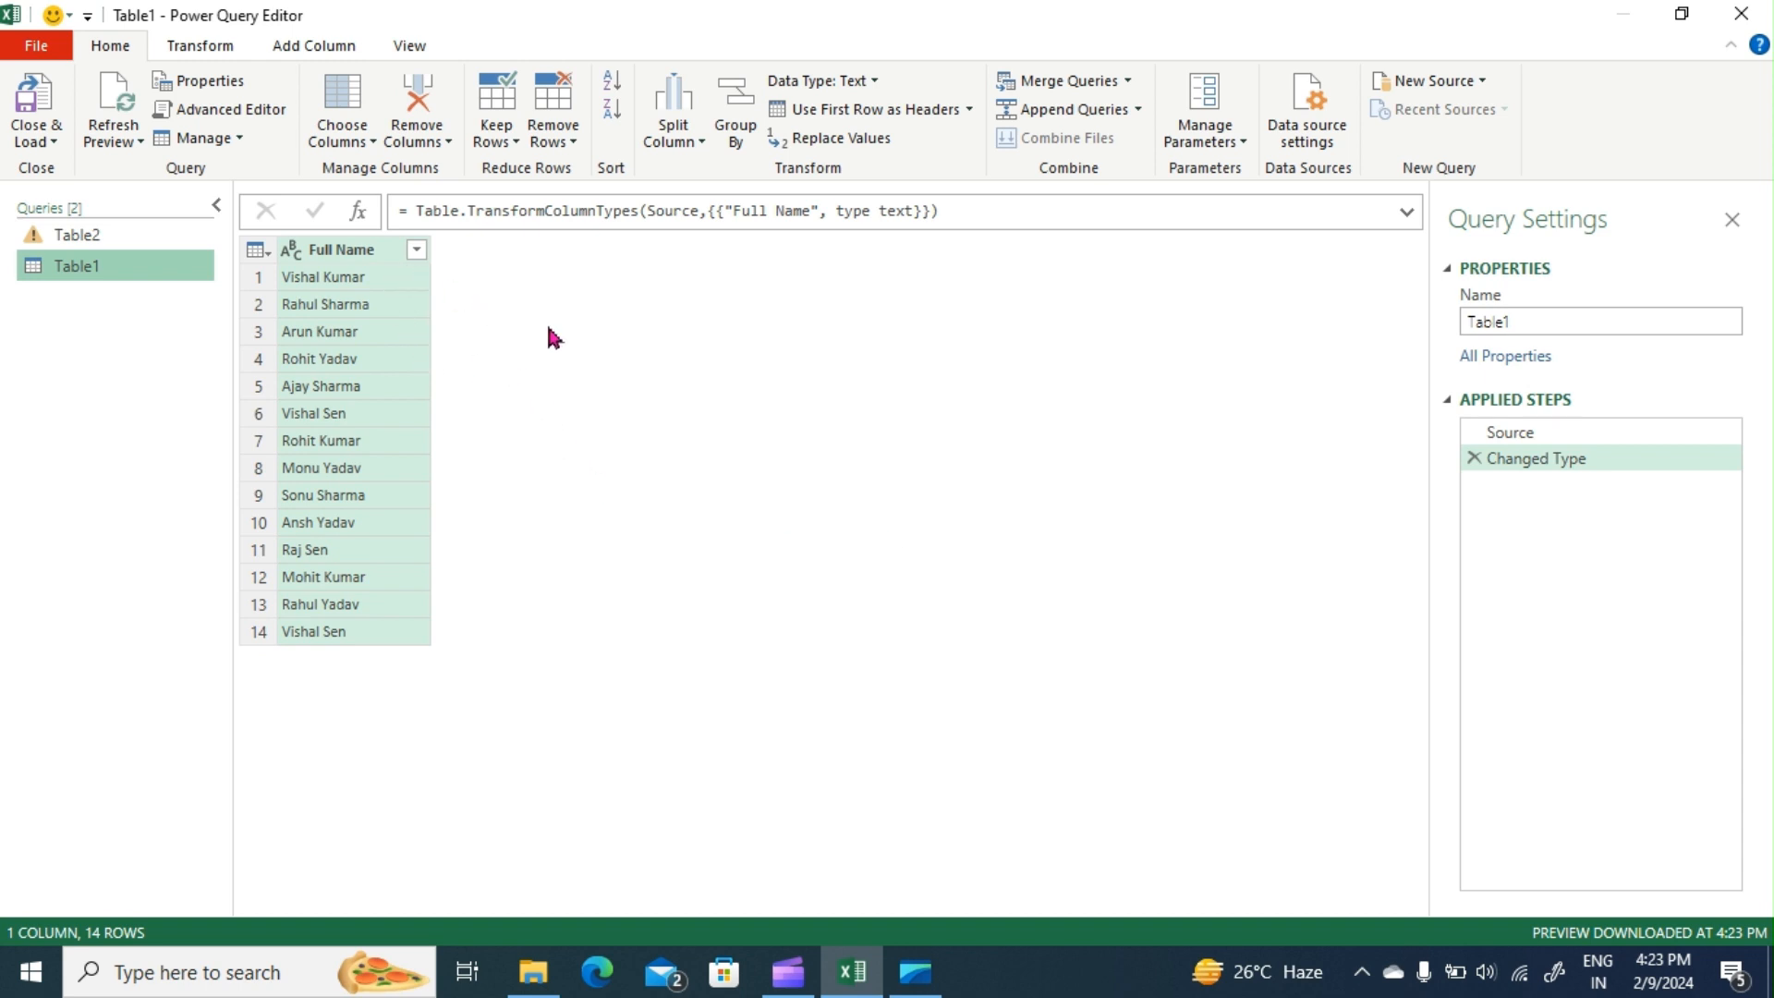
Step: Split the Full Name column at each occurrence of the Space delimiter and load the result to a new worksheet
left_click(688, 140)
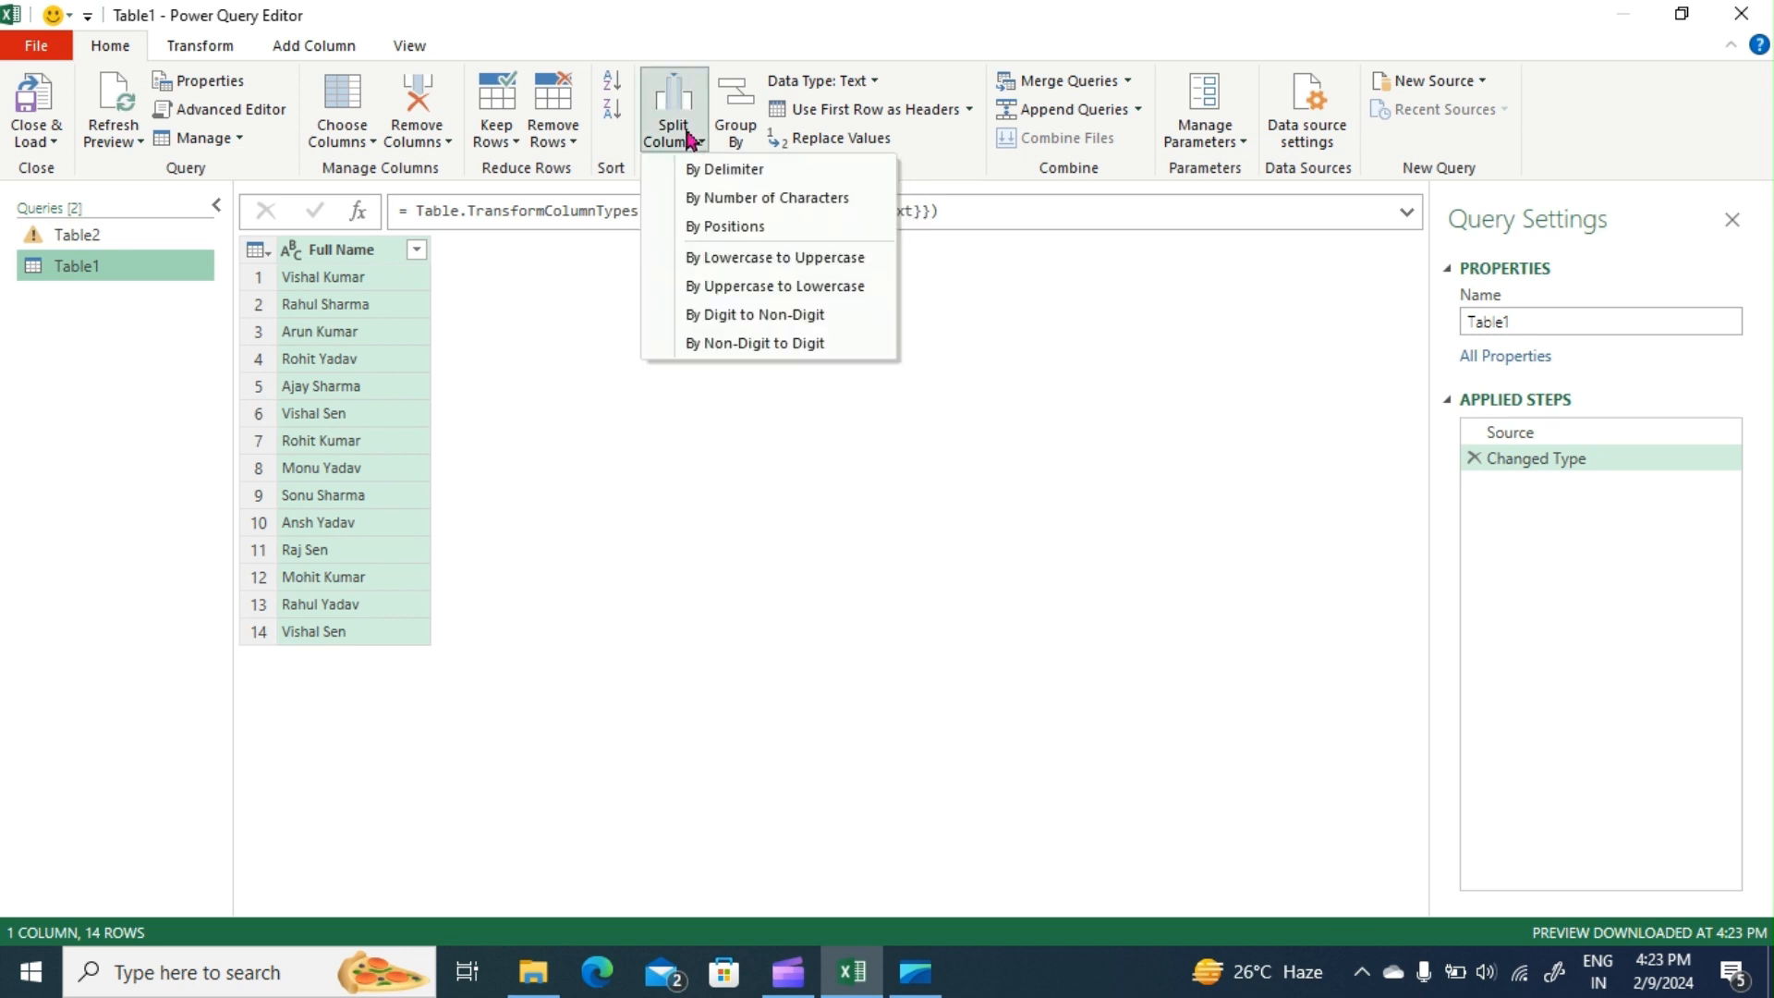
left_click(712, 175)
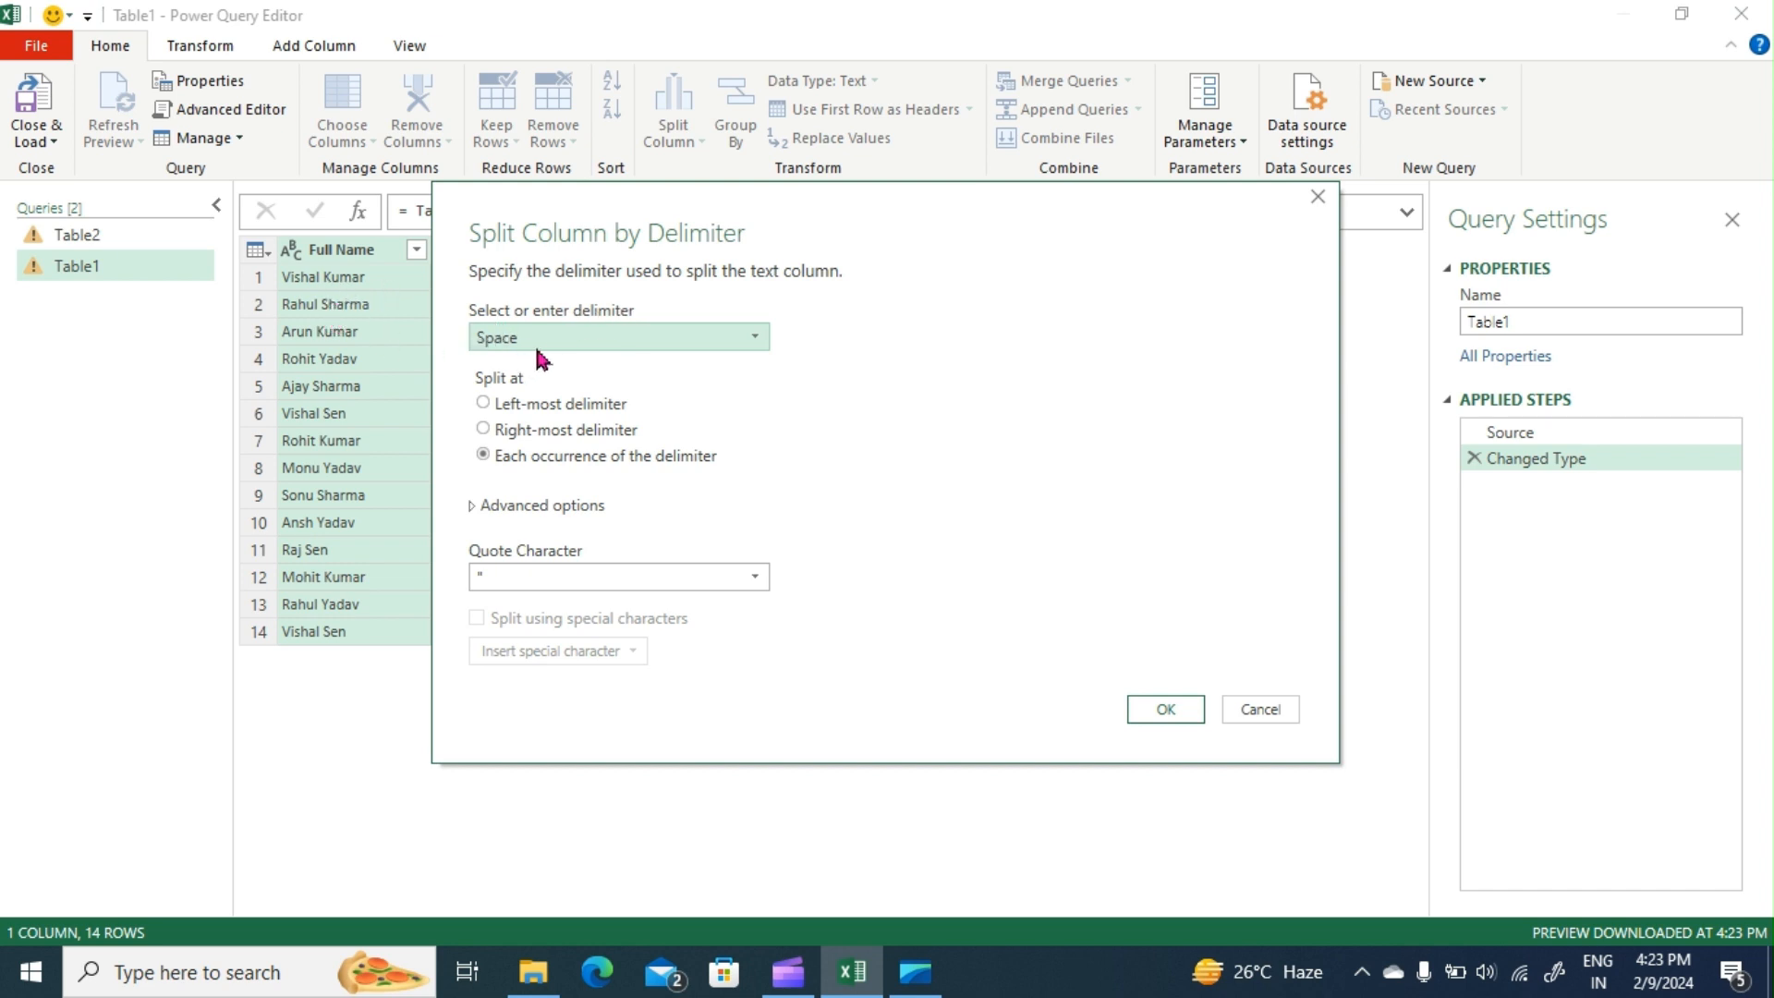
left_click(1160, 713)
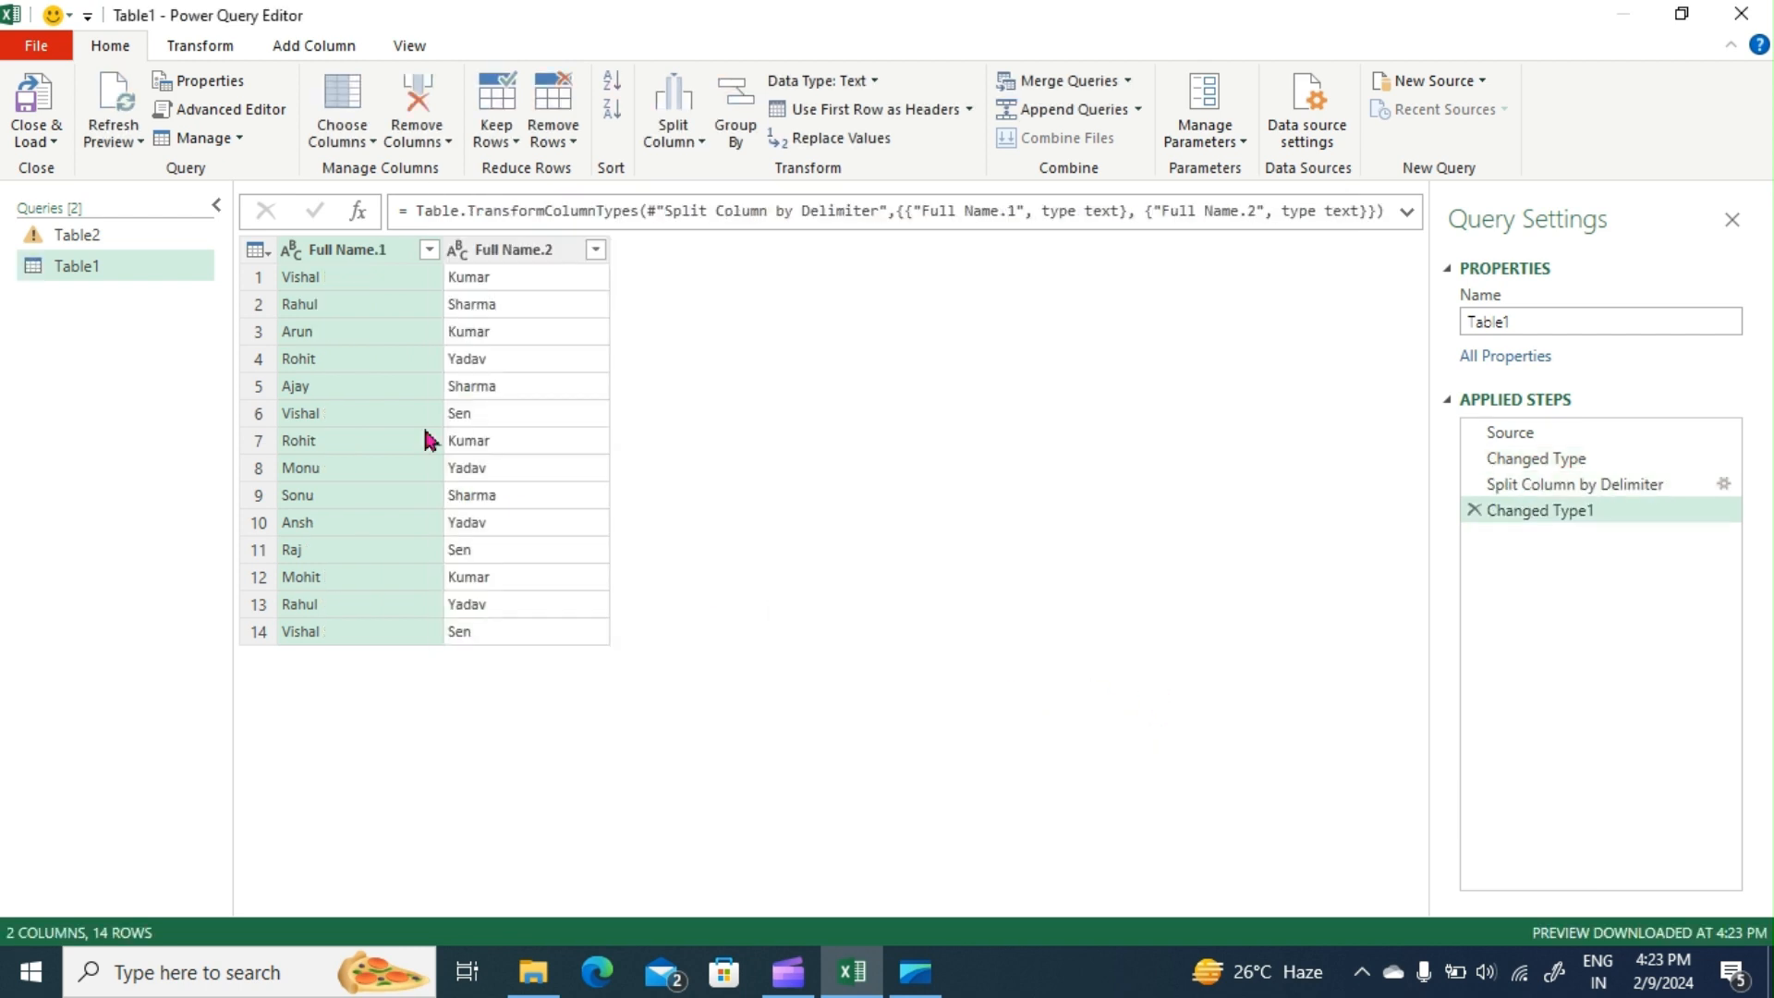
left_click(54, 140)
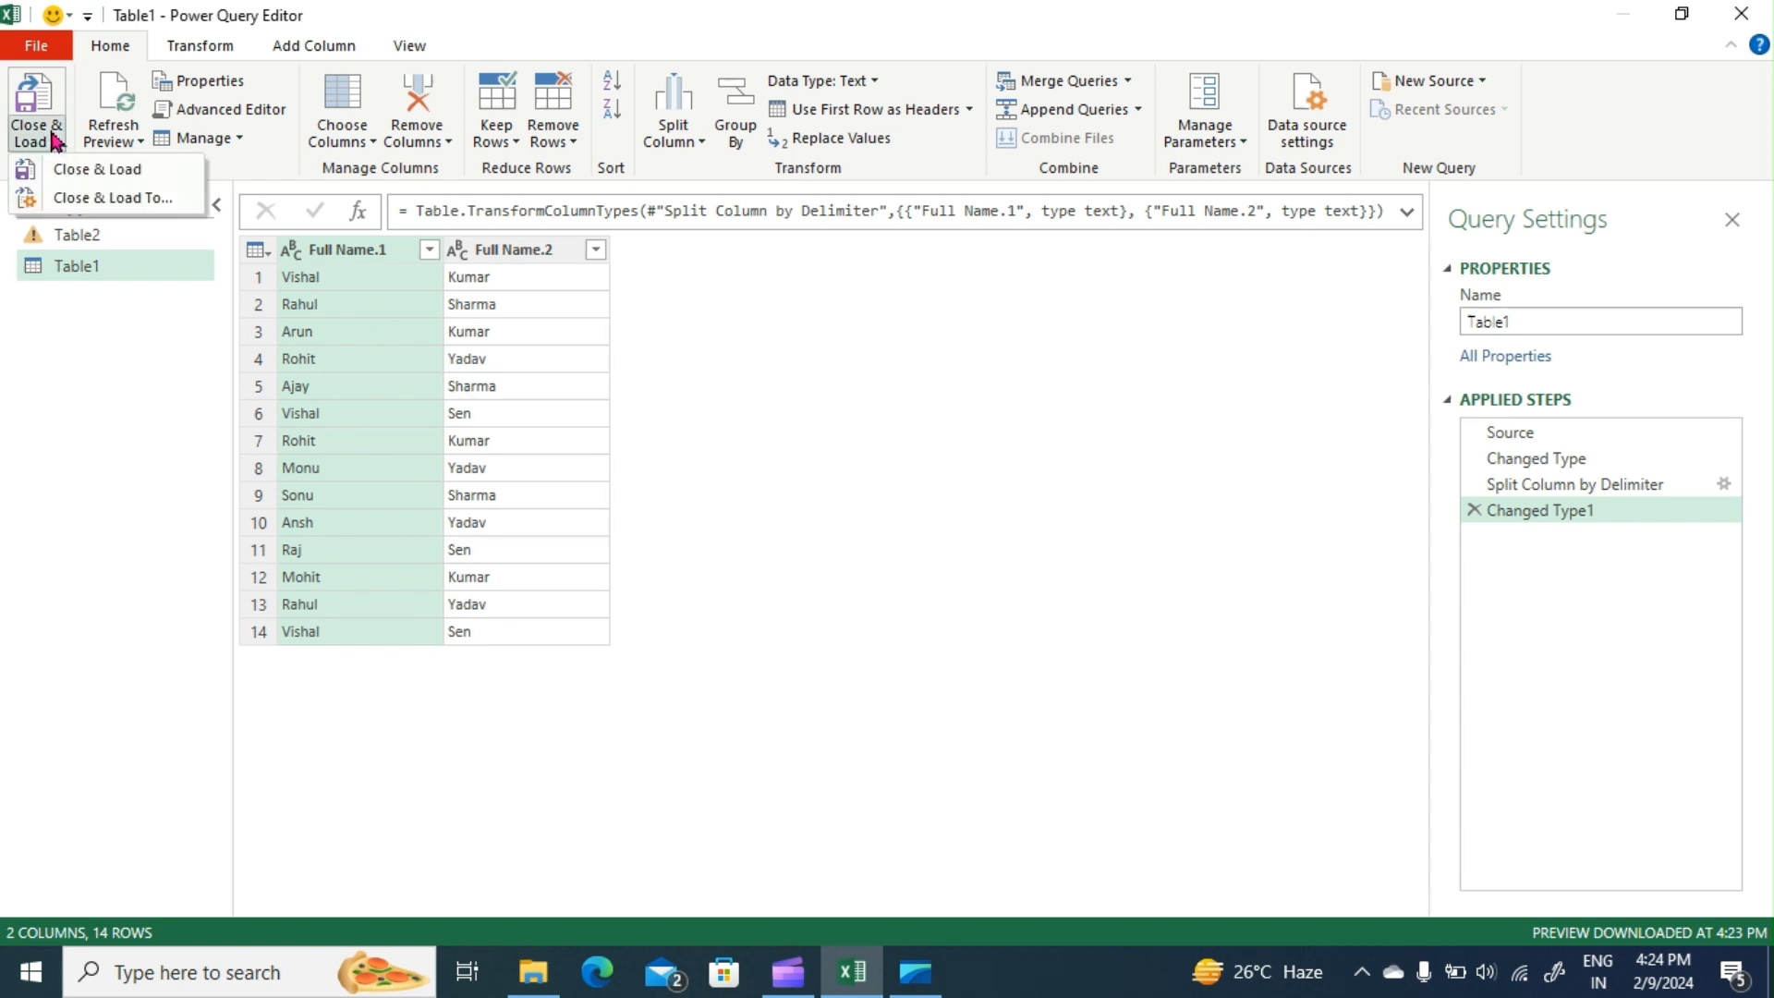
left_click(93, 171)
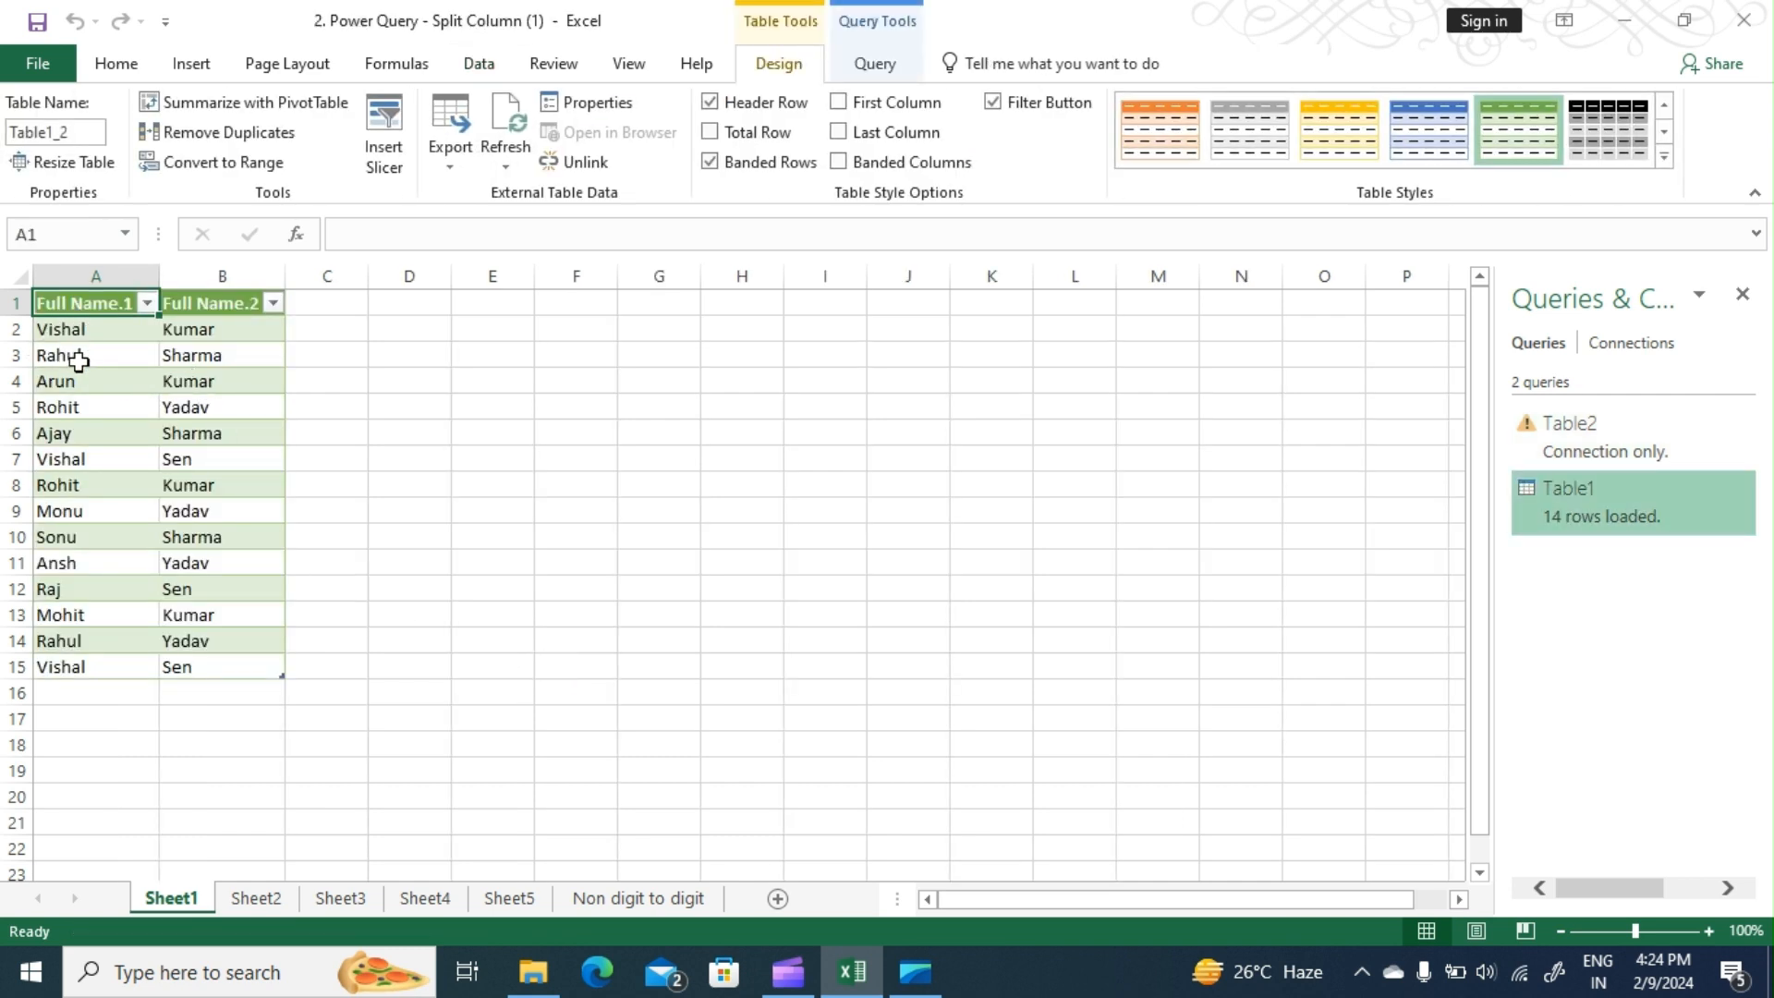
Step: Rename the Full Name.1 column header in the loaded table to "First name"
double_click(139, 302)
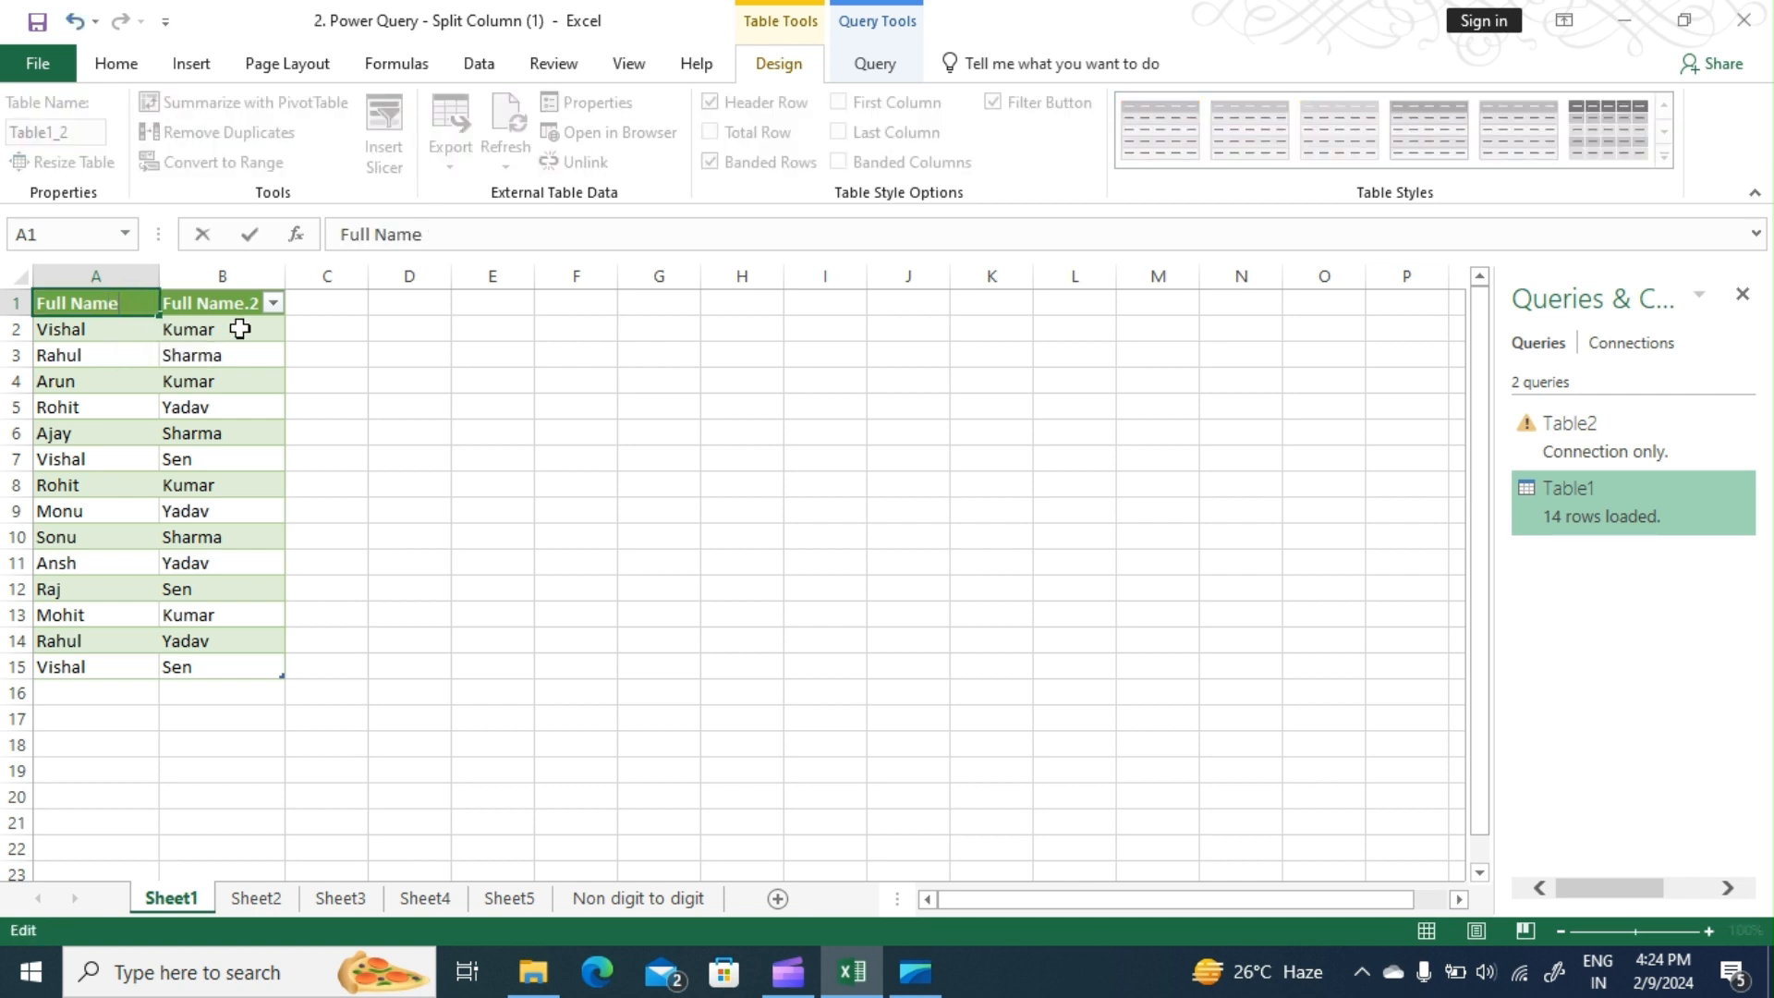
key("BackSpace")
key("BackSpace")
key("BackSpace")
left_click(232, 302)
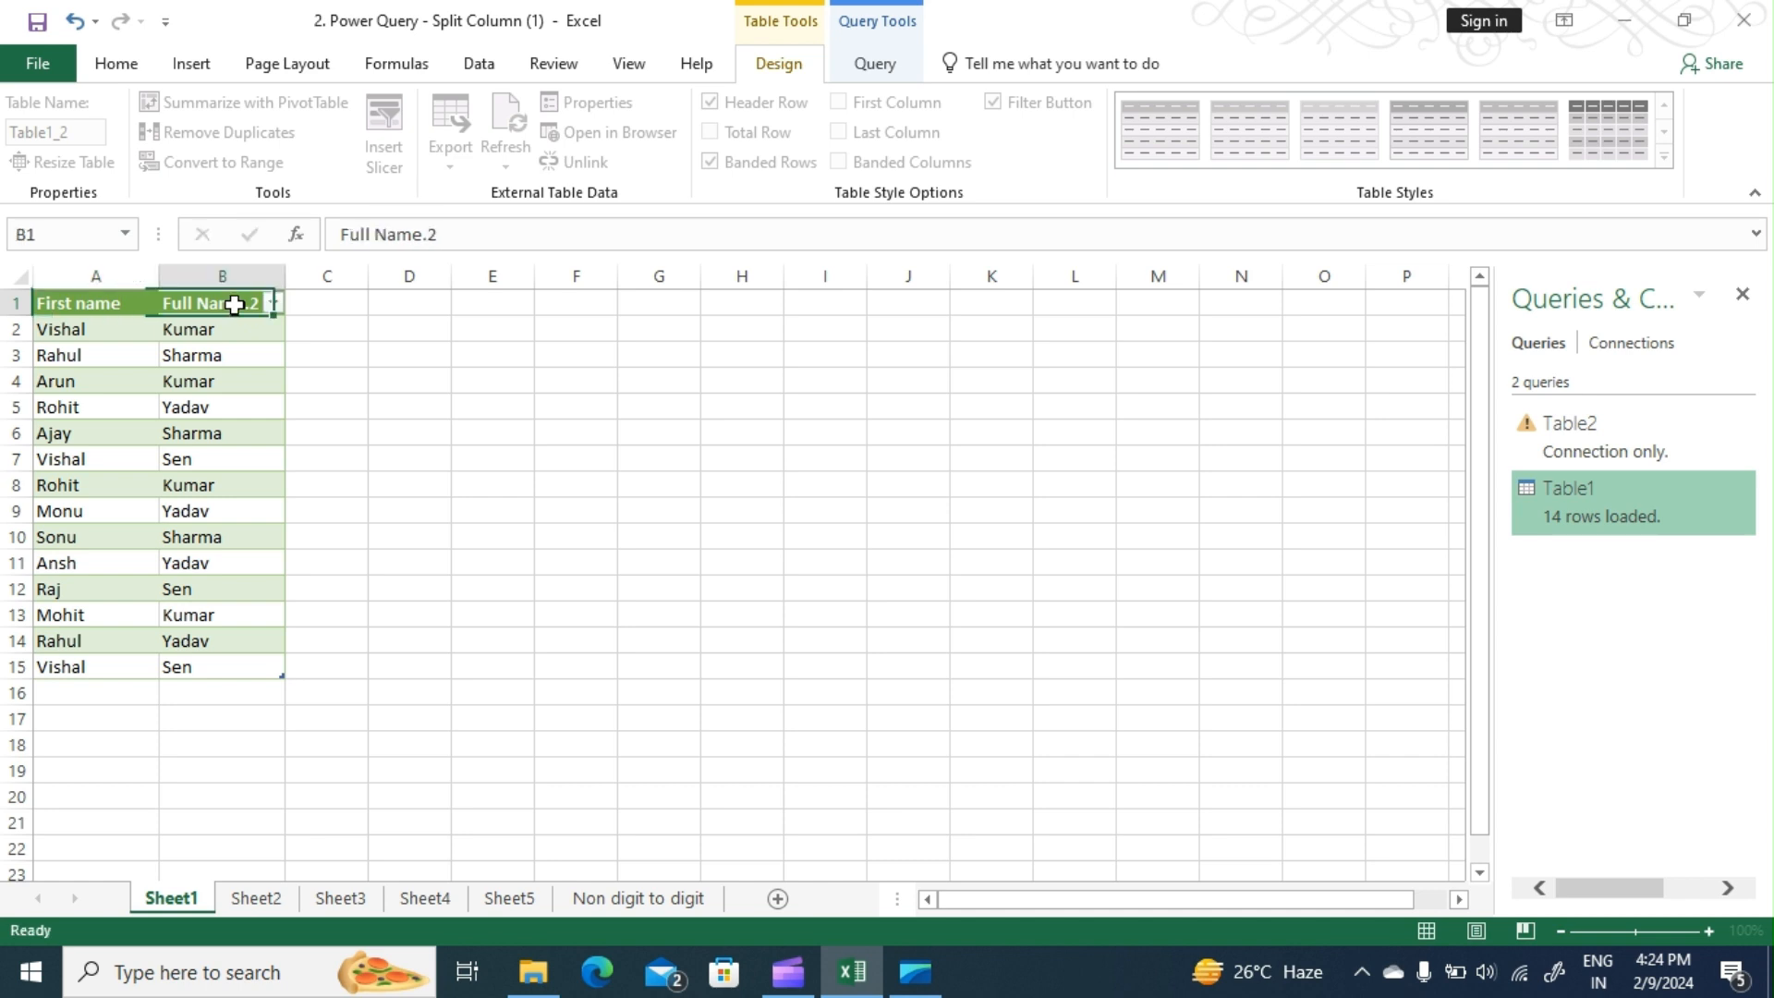
Step: Convert the EMAIL list on Sheet3 into a table with headers and load it into the Power Query Editor
left_click(342, 899)
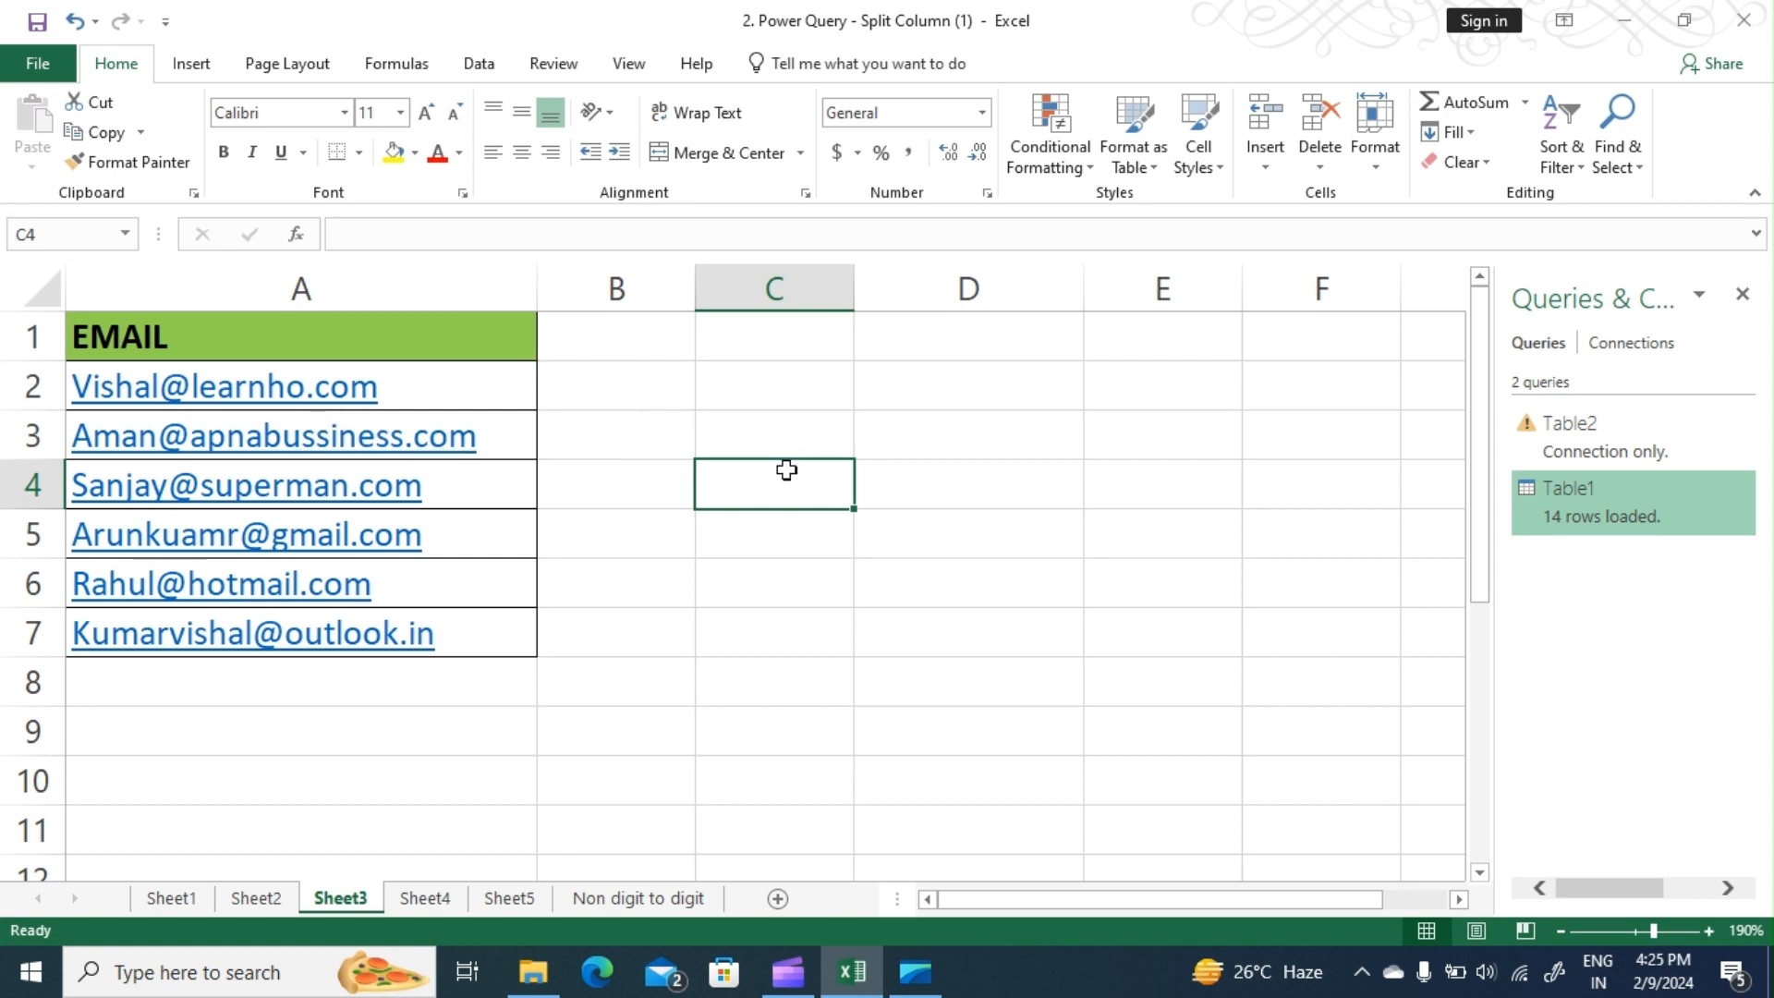
left_click(501, 486)
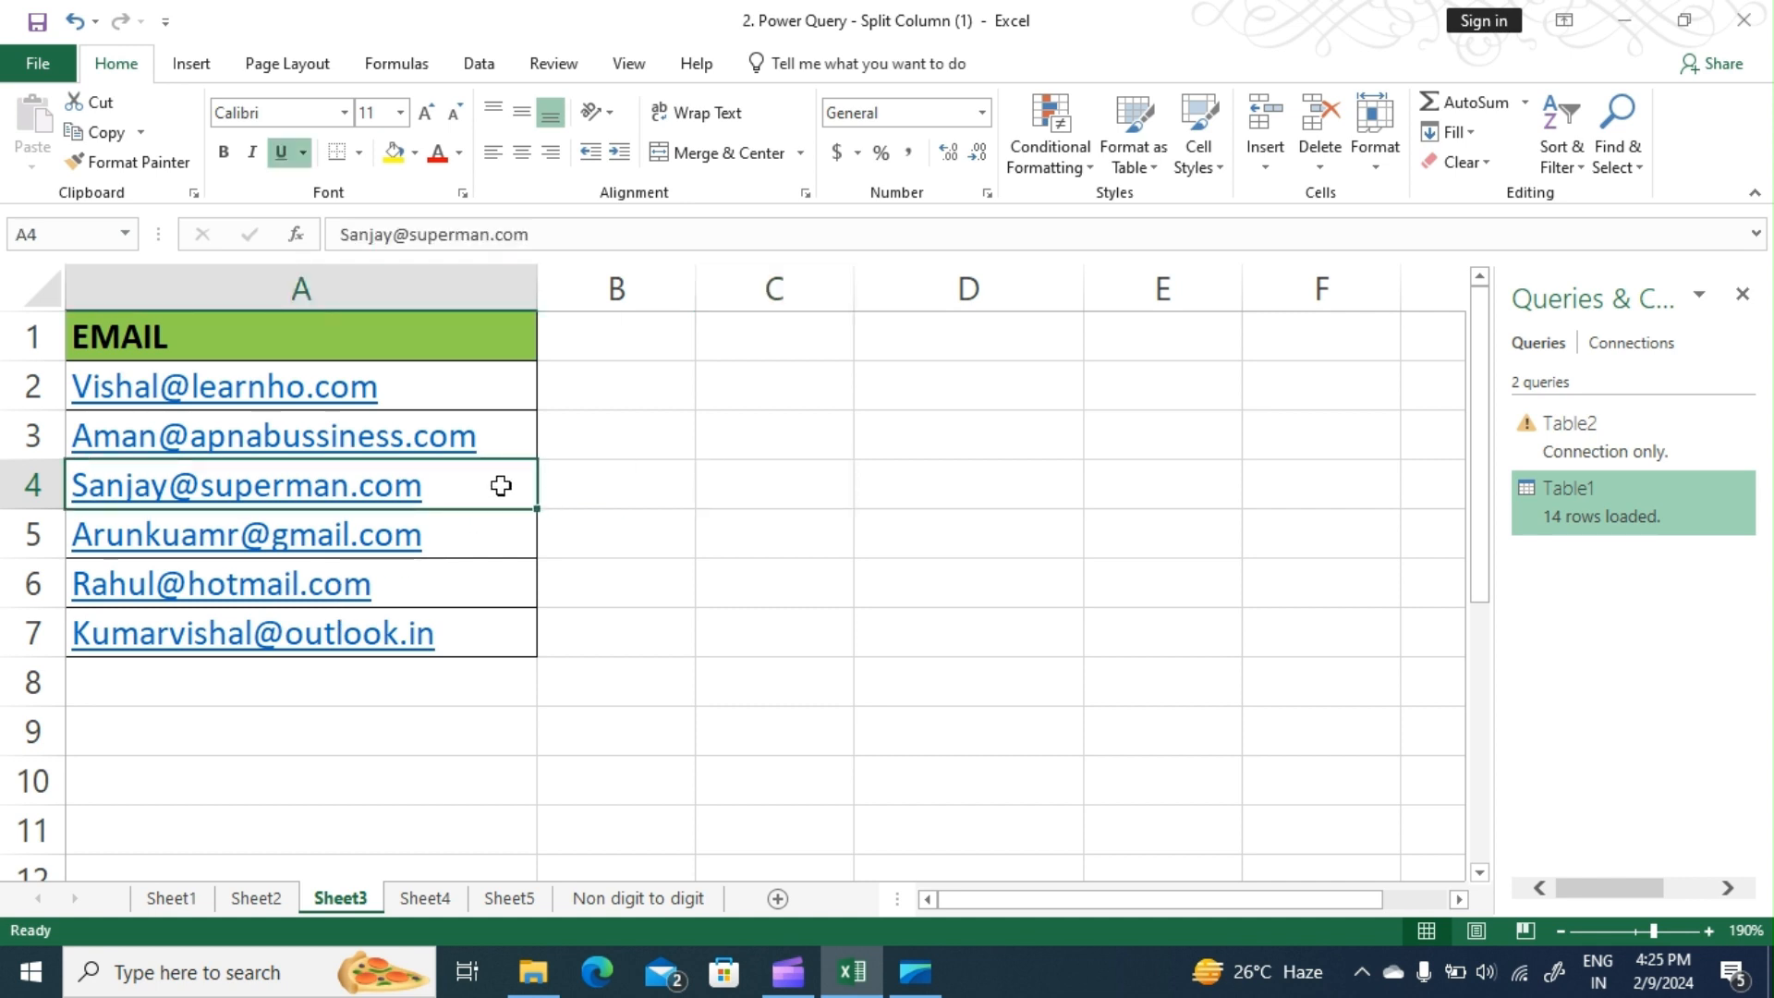
key("ctrl+t")
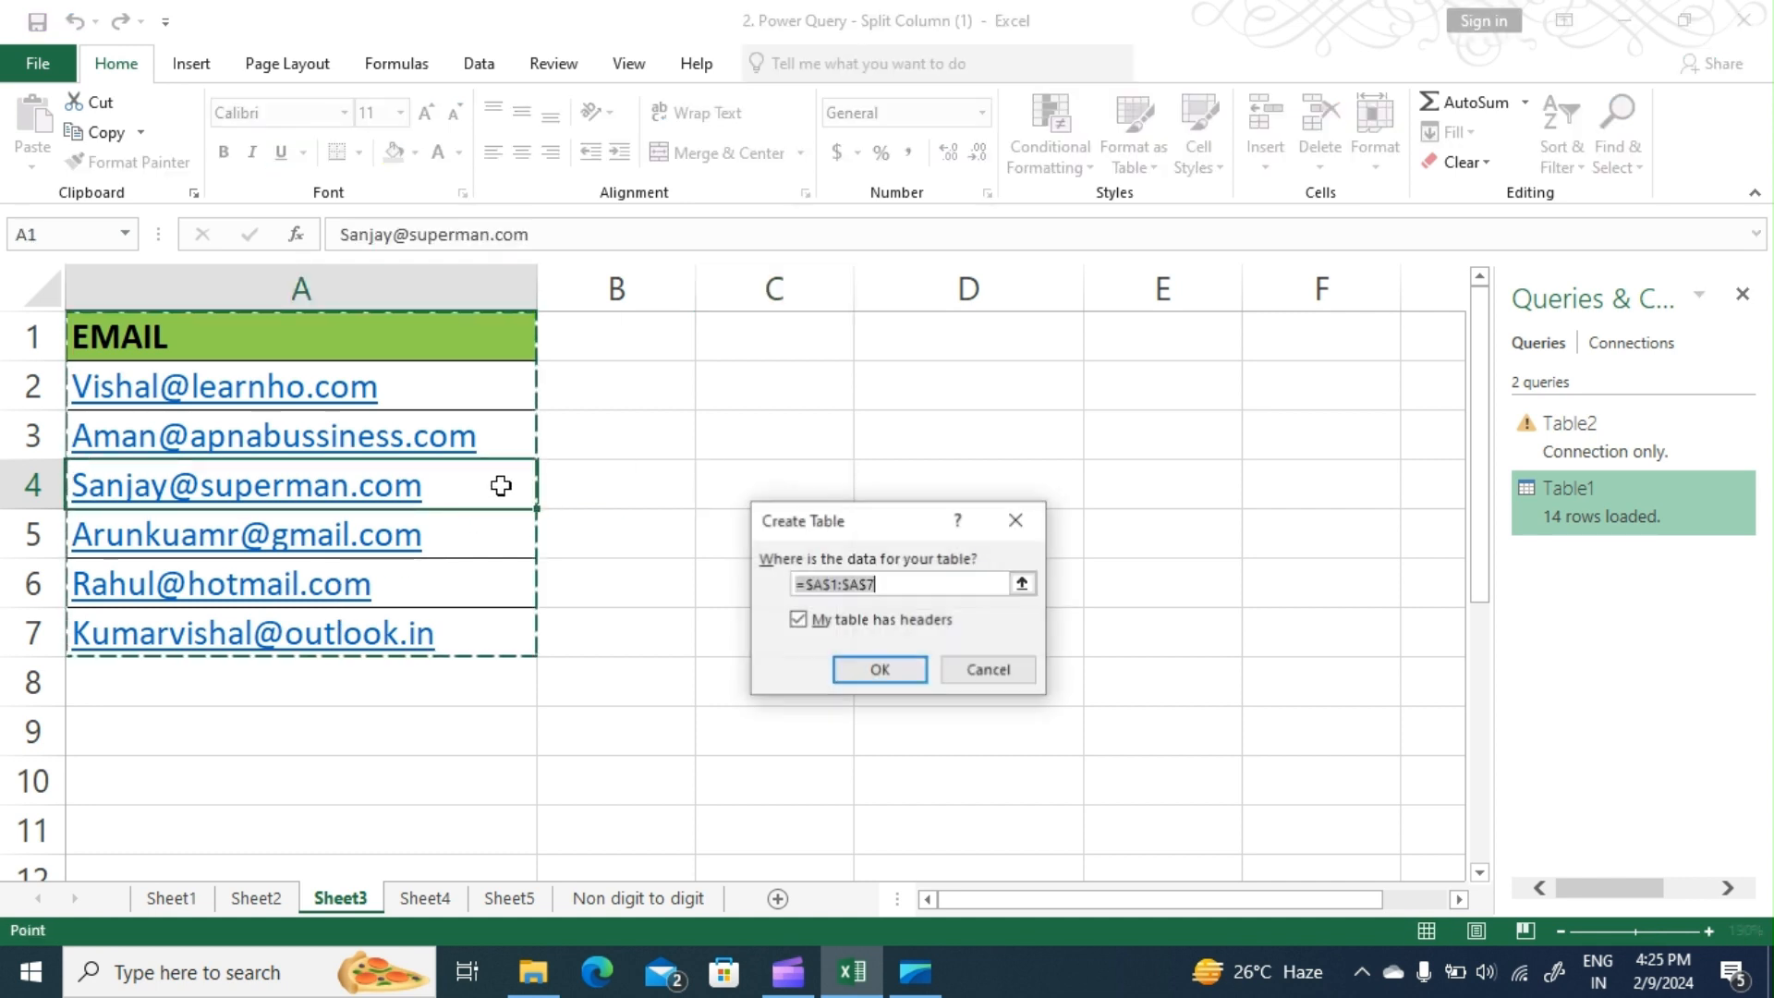
left_click(875, 672)
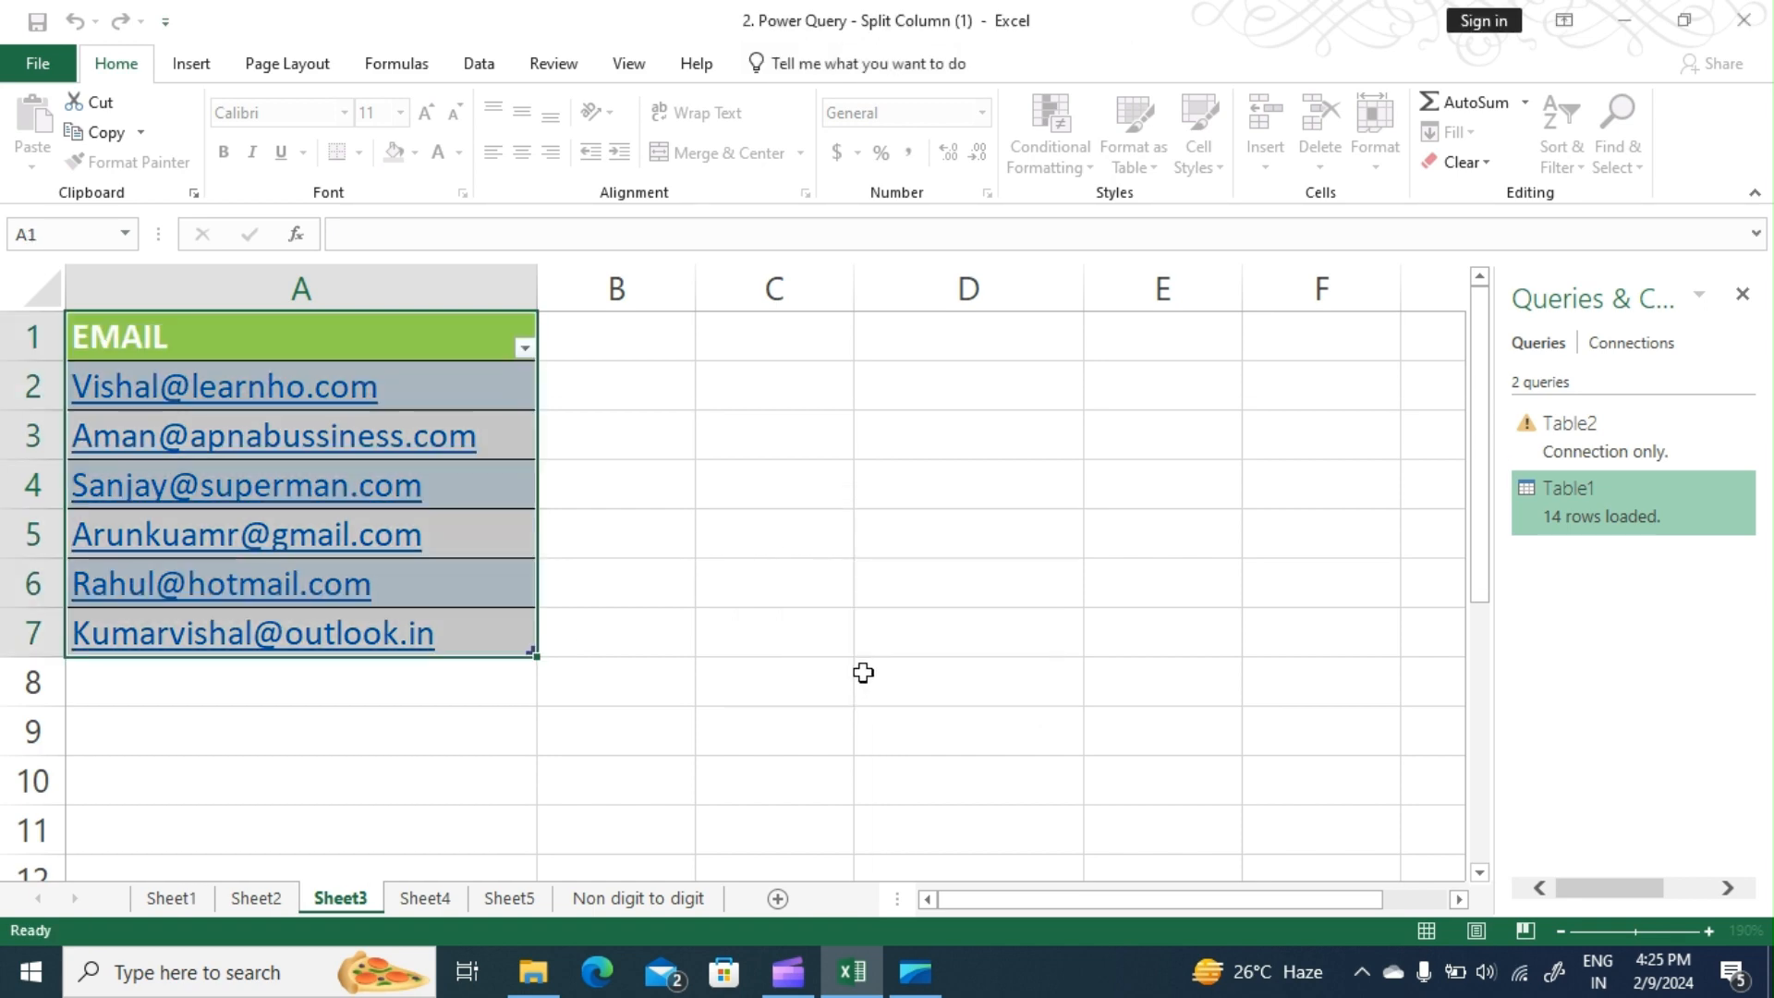
left_click(480, 64)
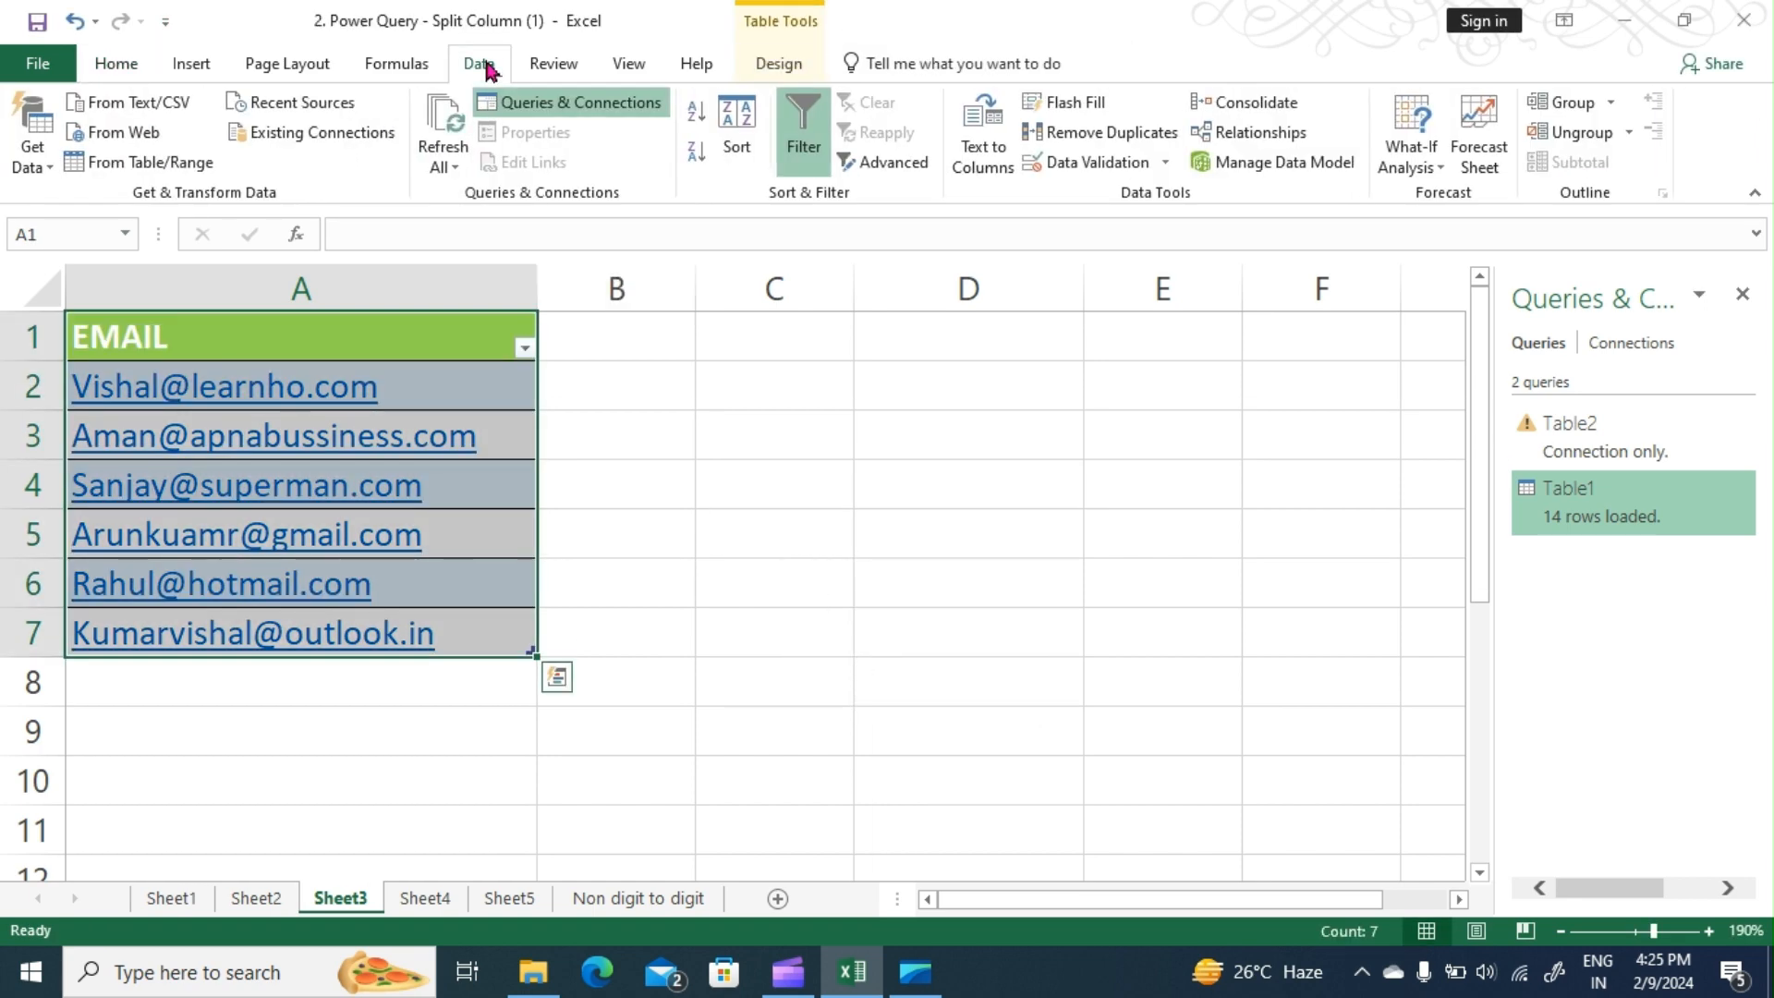
left_click(174, 166)
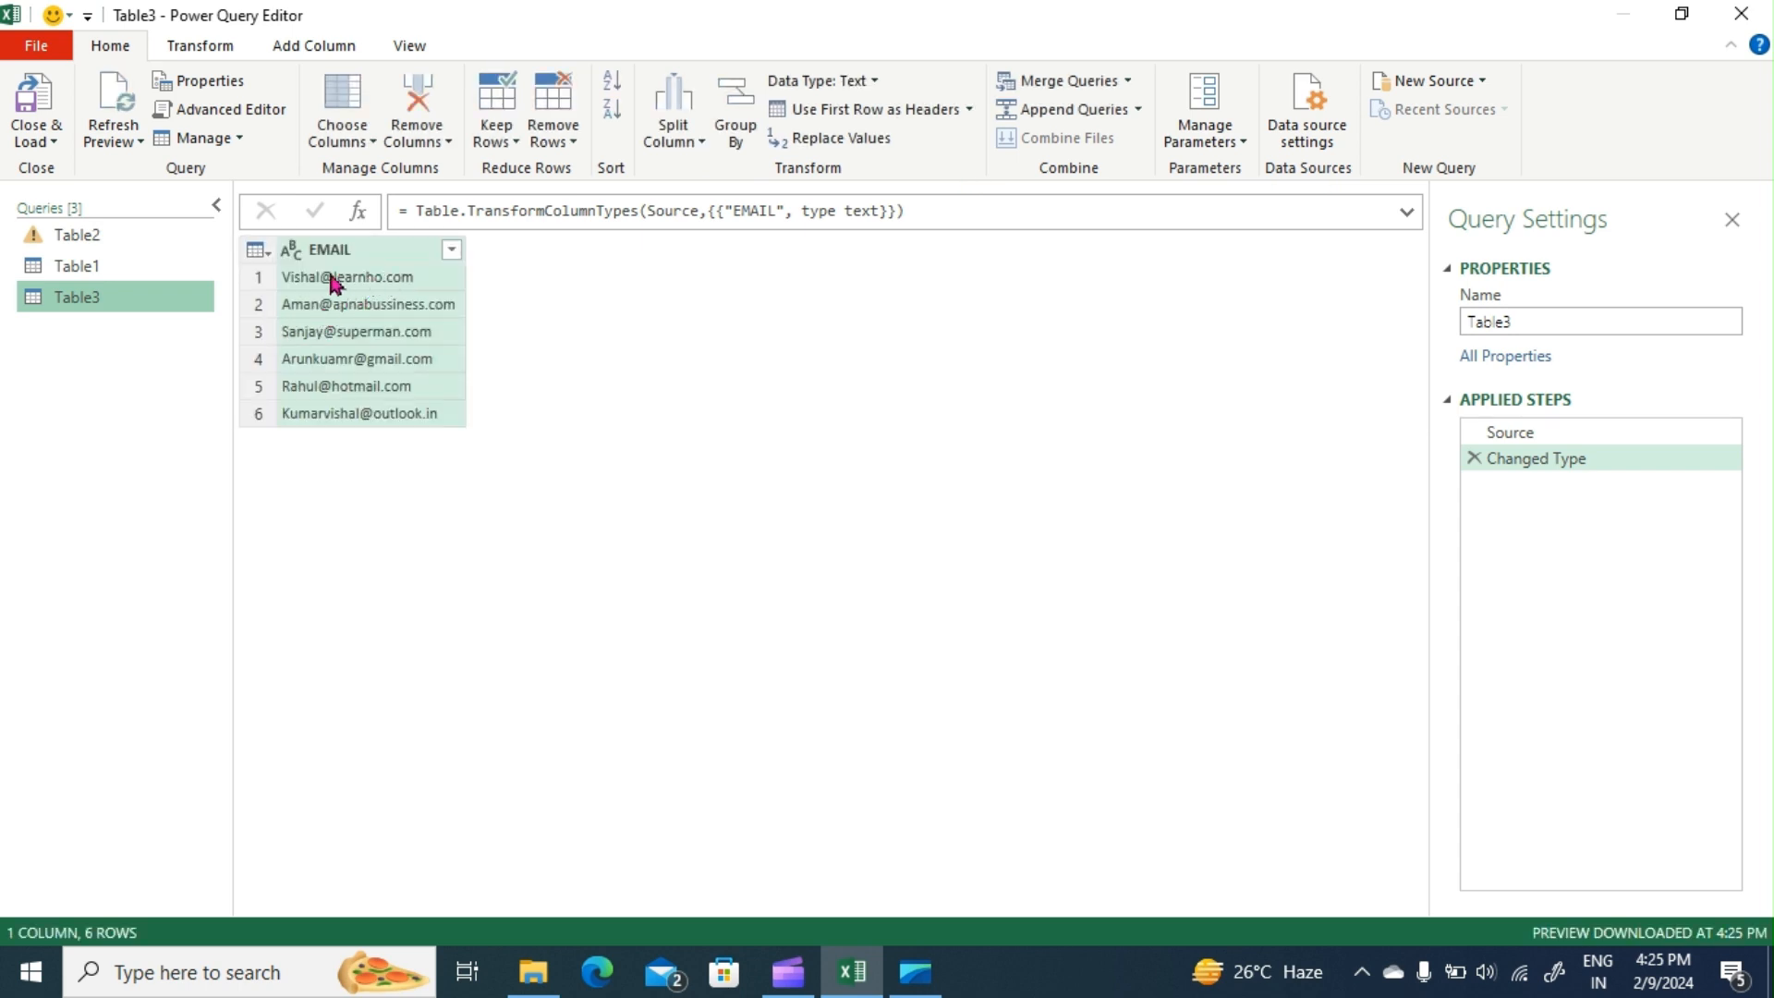
Step: Split the EMAIL column at each occurrence of the custom delimiter @ and load the result to a new worksheet
left_click(665, 132)
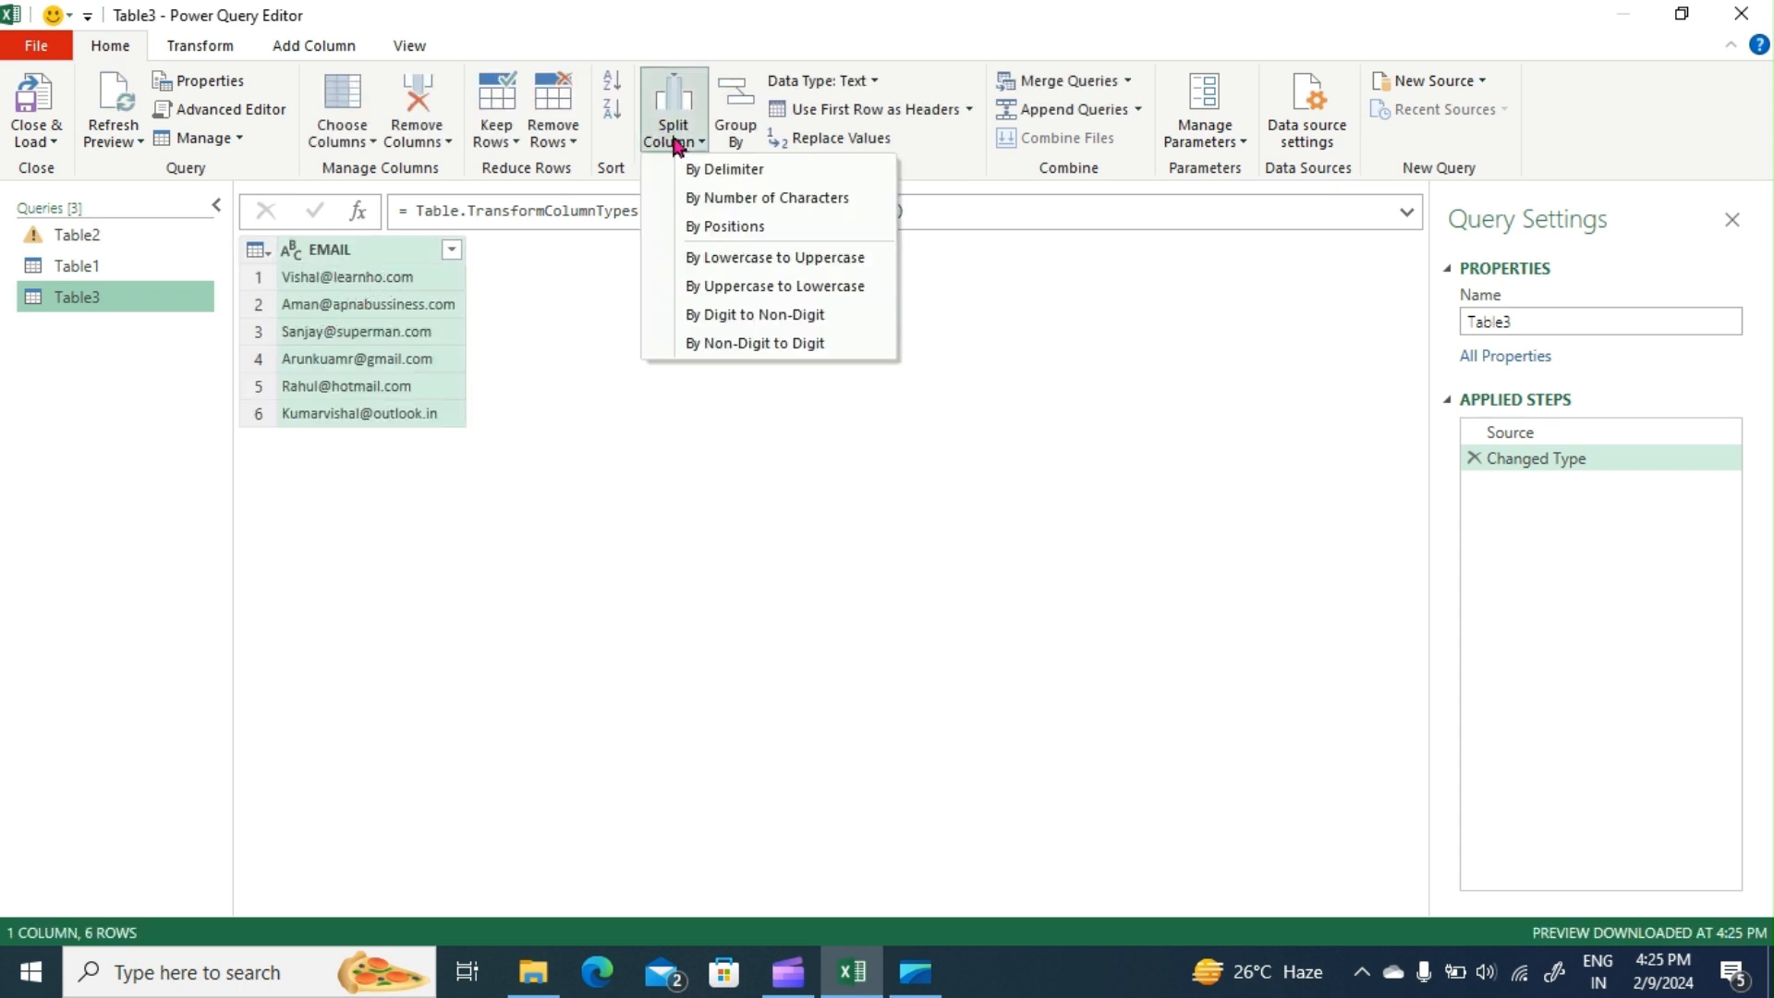
left_click(704, 170)
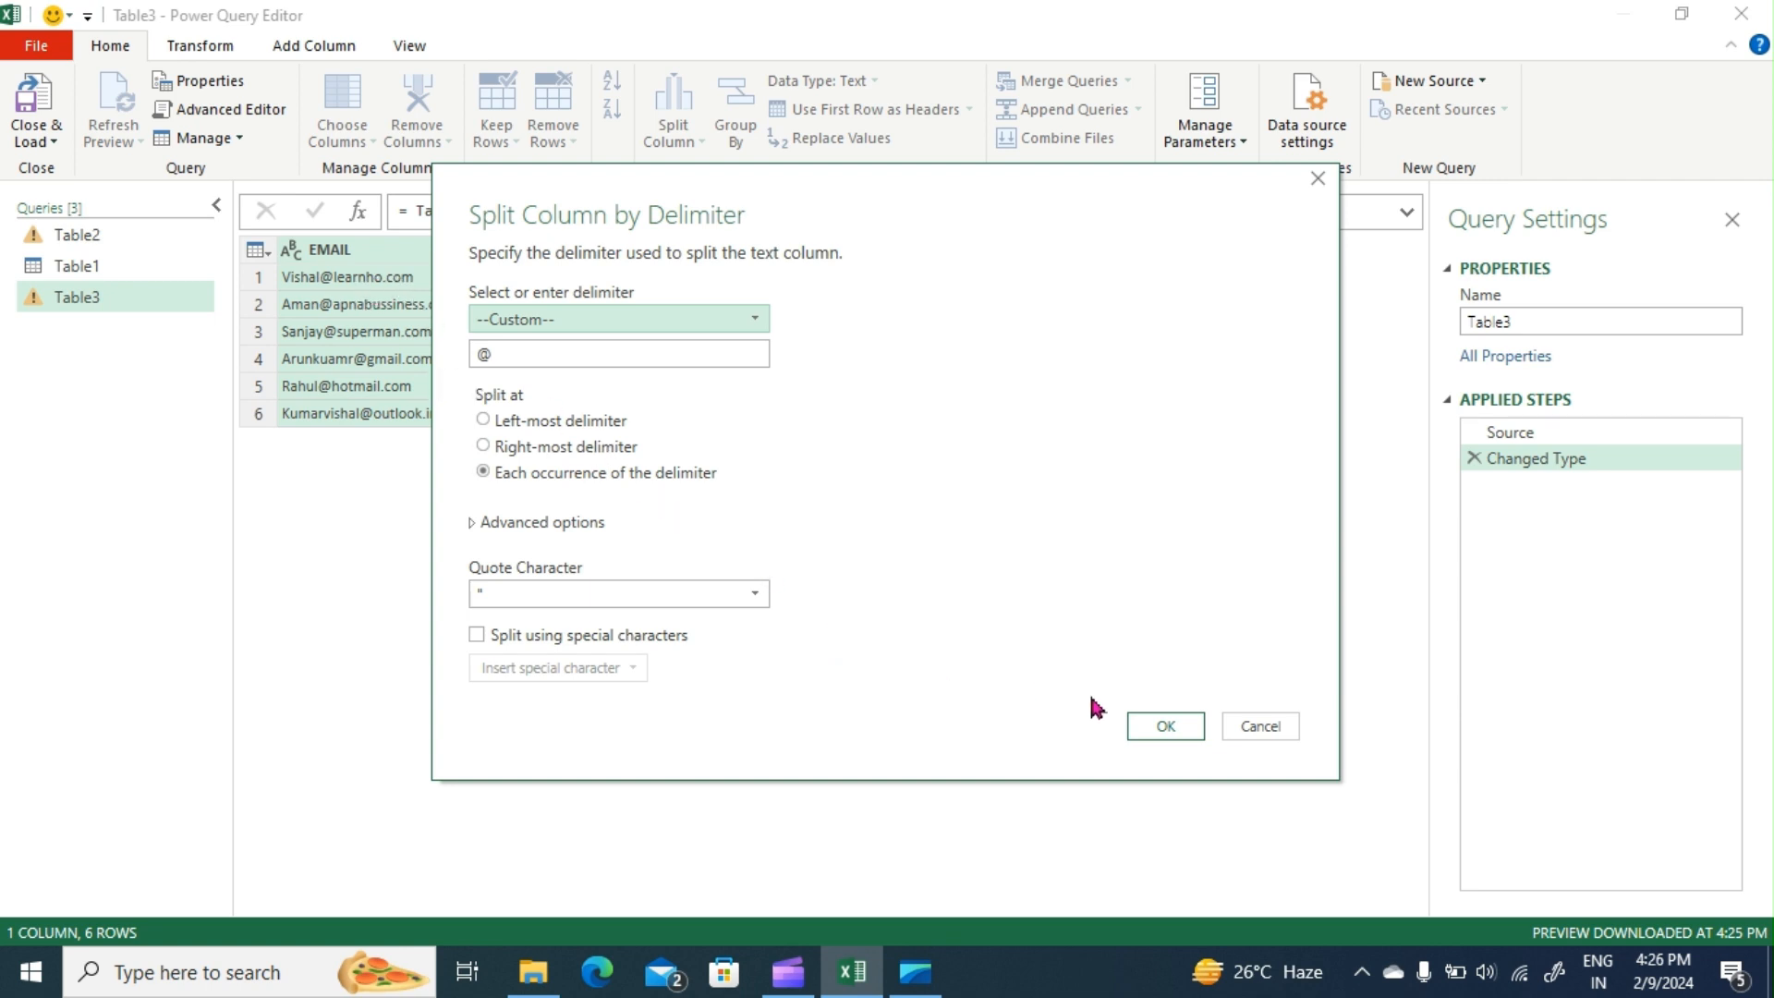
left_click(1166, 726)
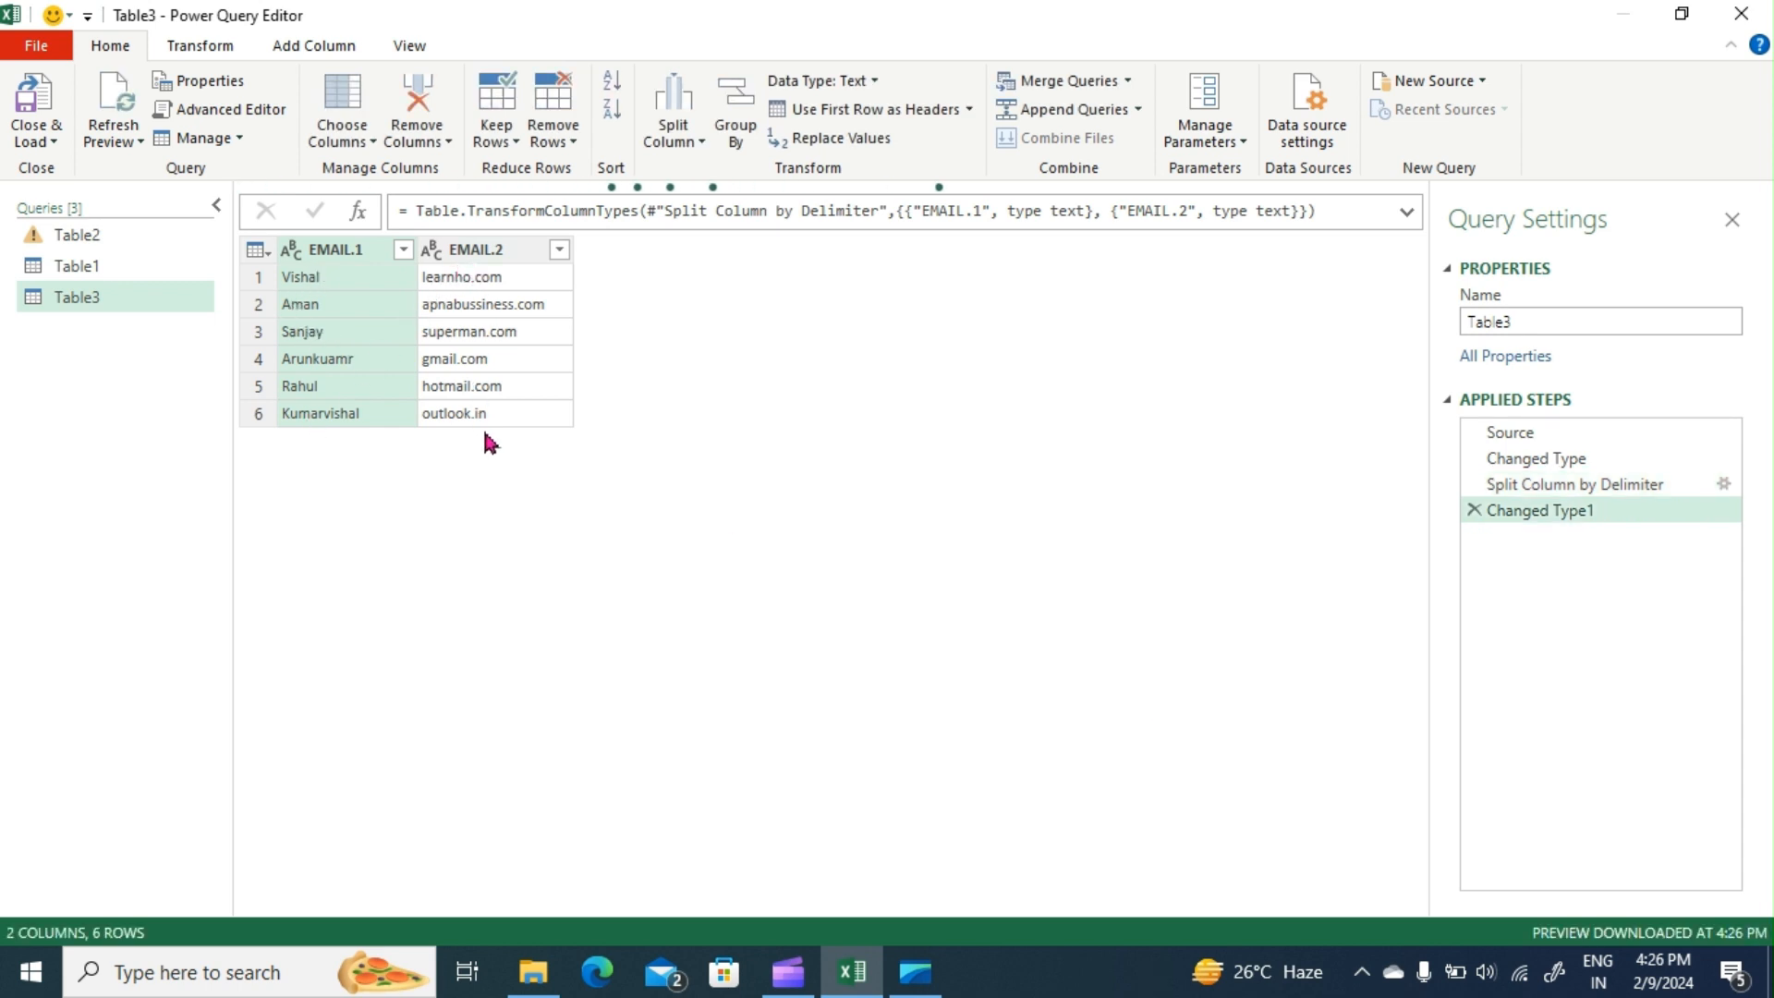
left_click(38, 137)
left_click(67, 169)
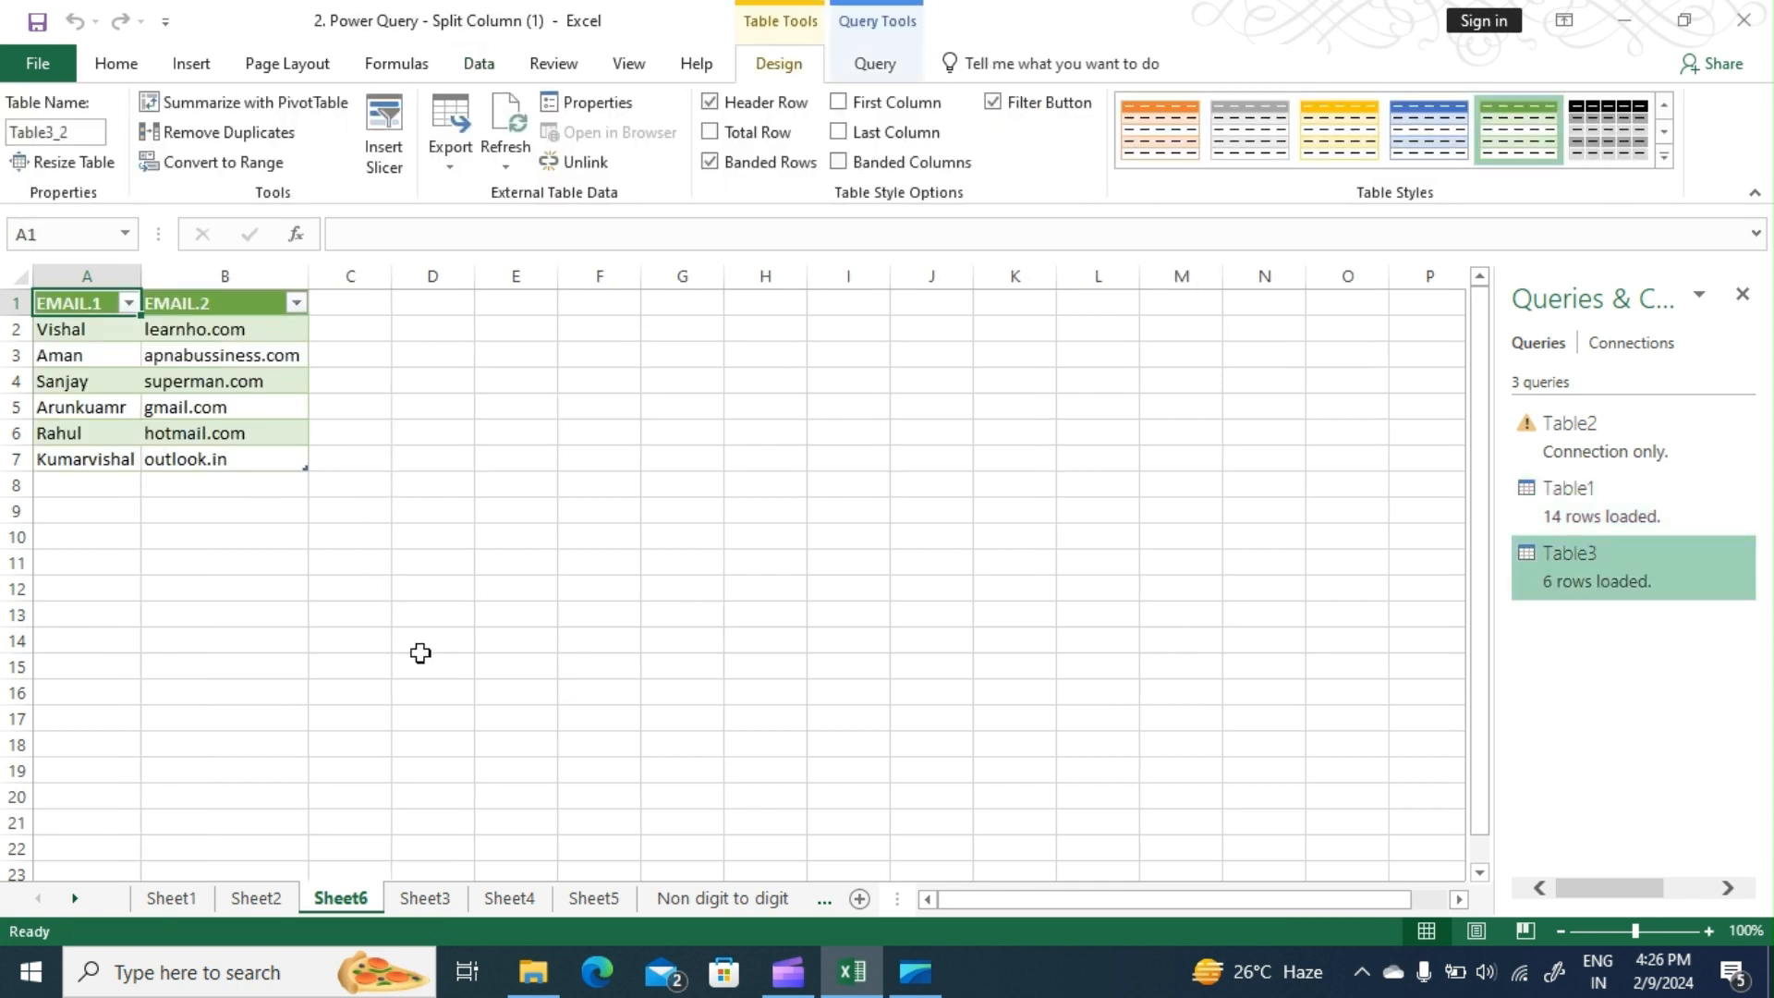
Step: Convert the Years/ Model list on Sheet4 into a table with headers and load it into the Power Query Editor
left_click(424, 898)
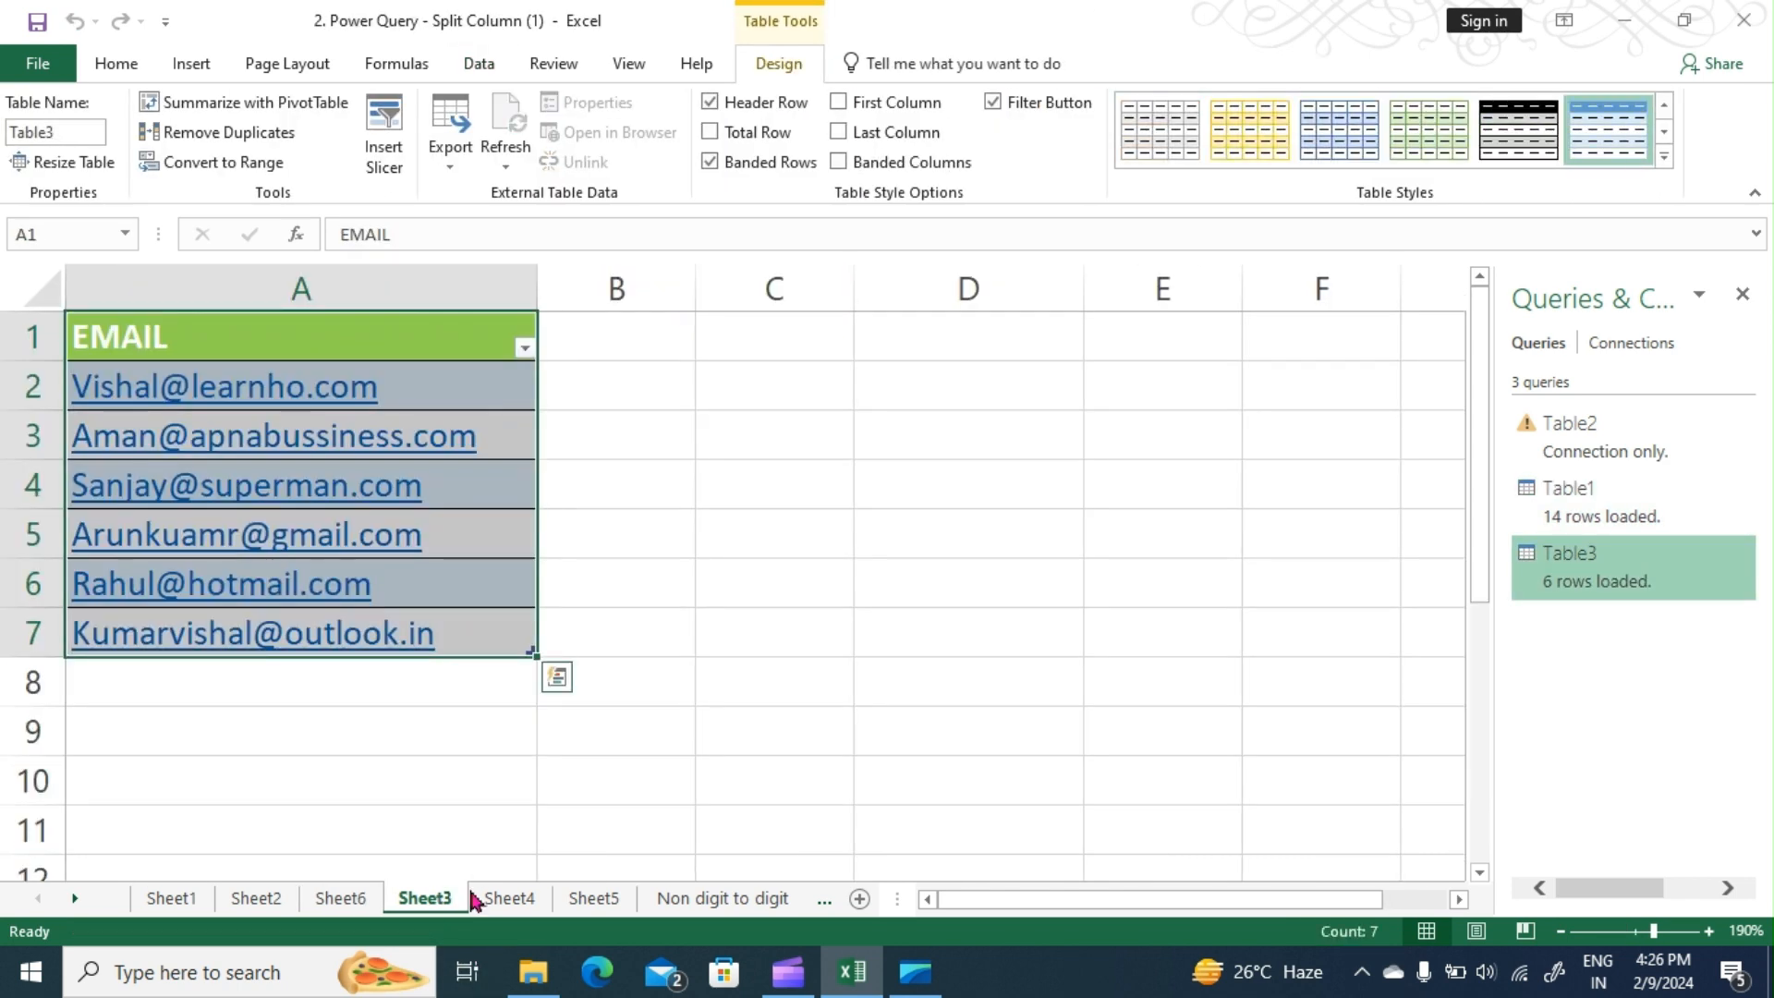
left_click(506, 897)
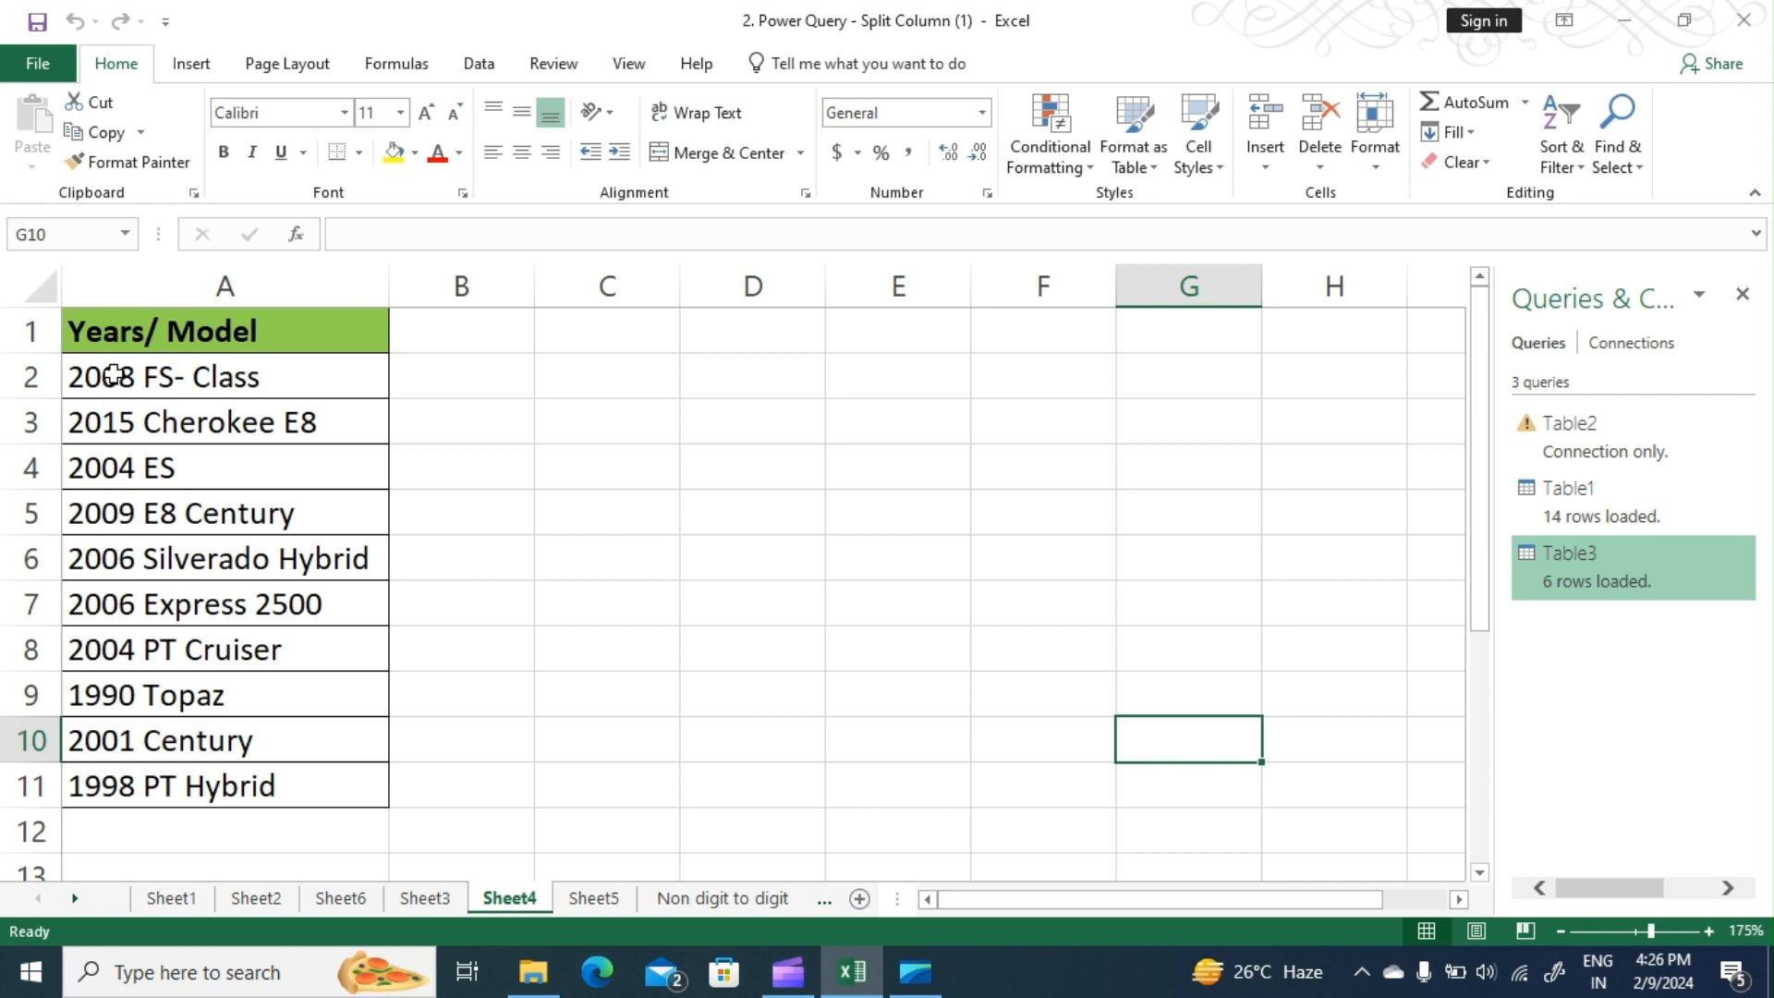
left_click(288, 473)
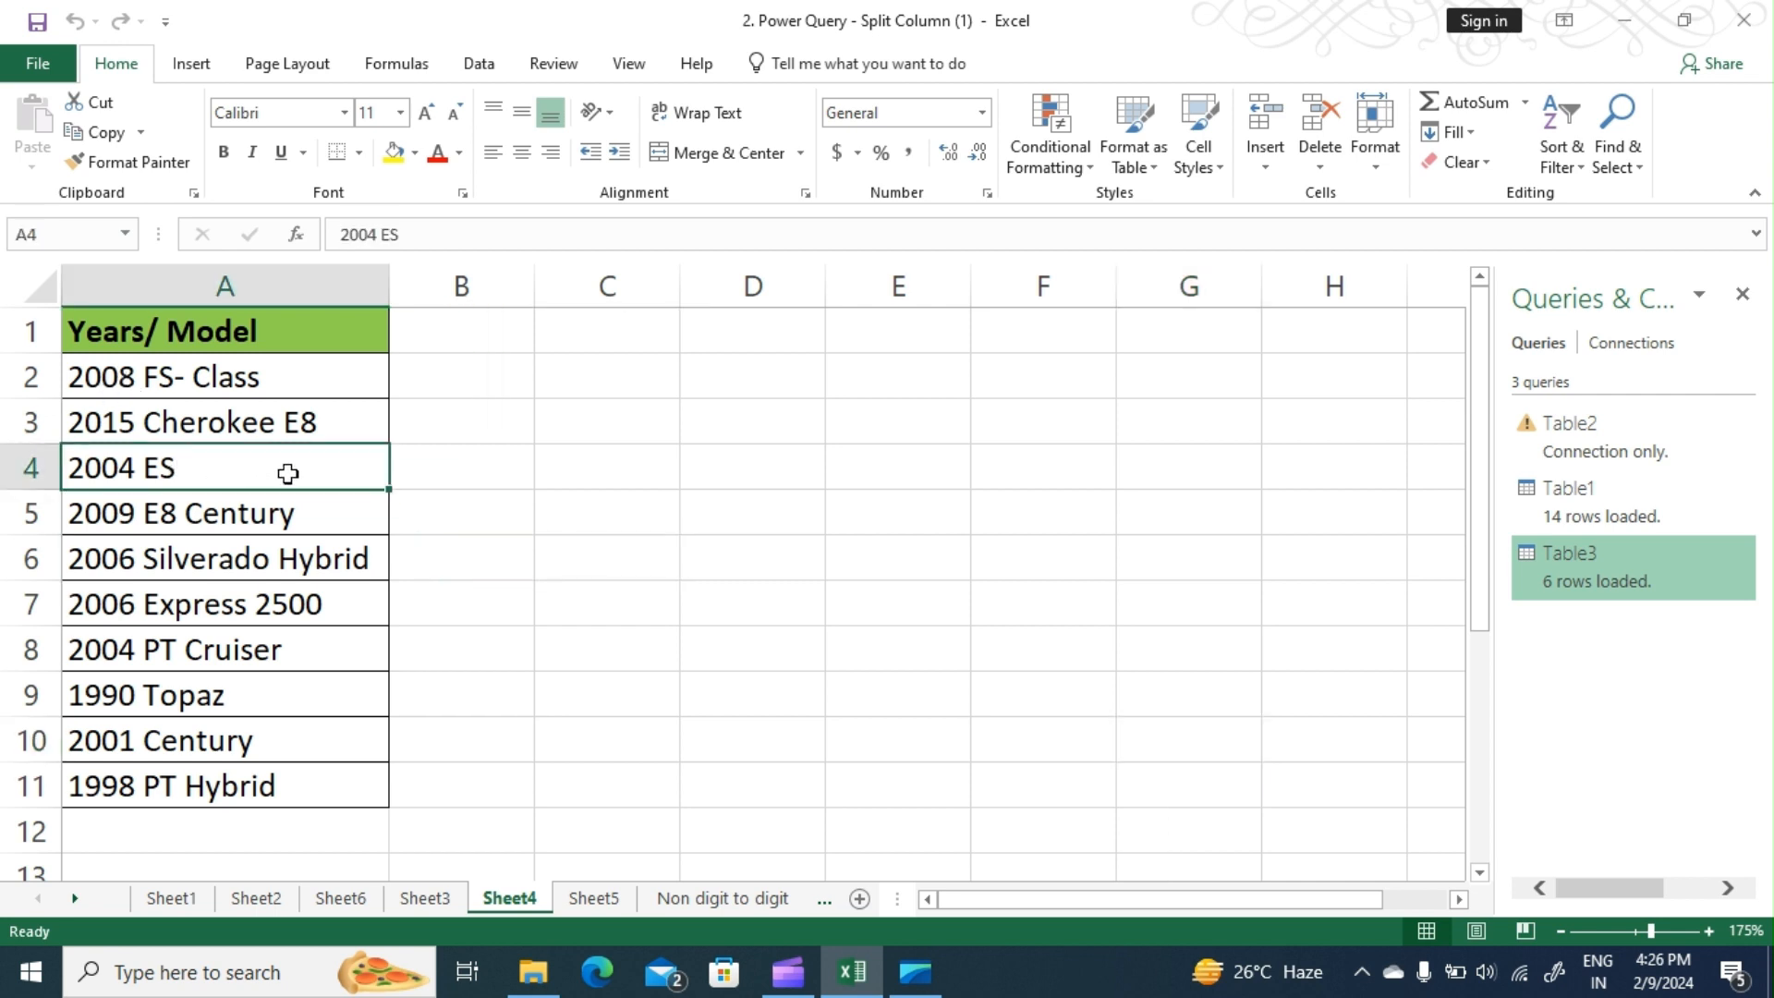
key("ctrl+t")
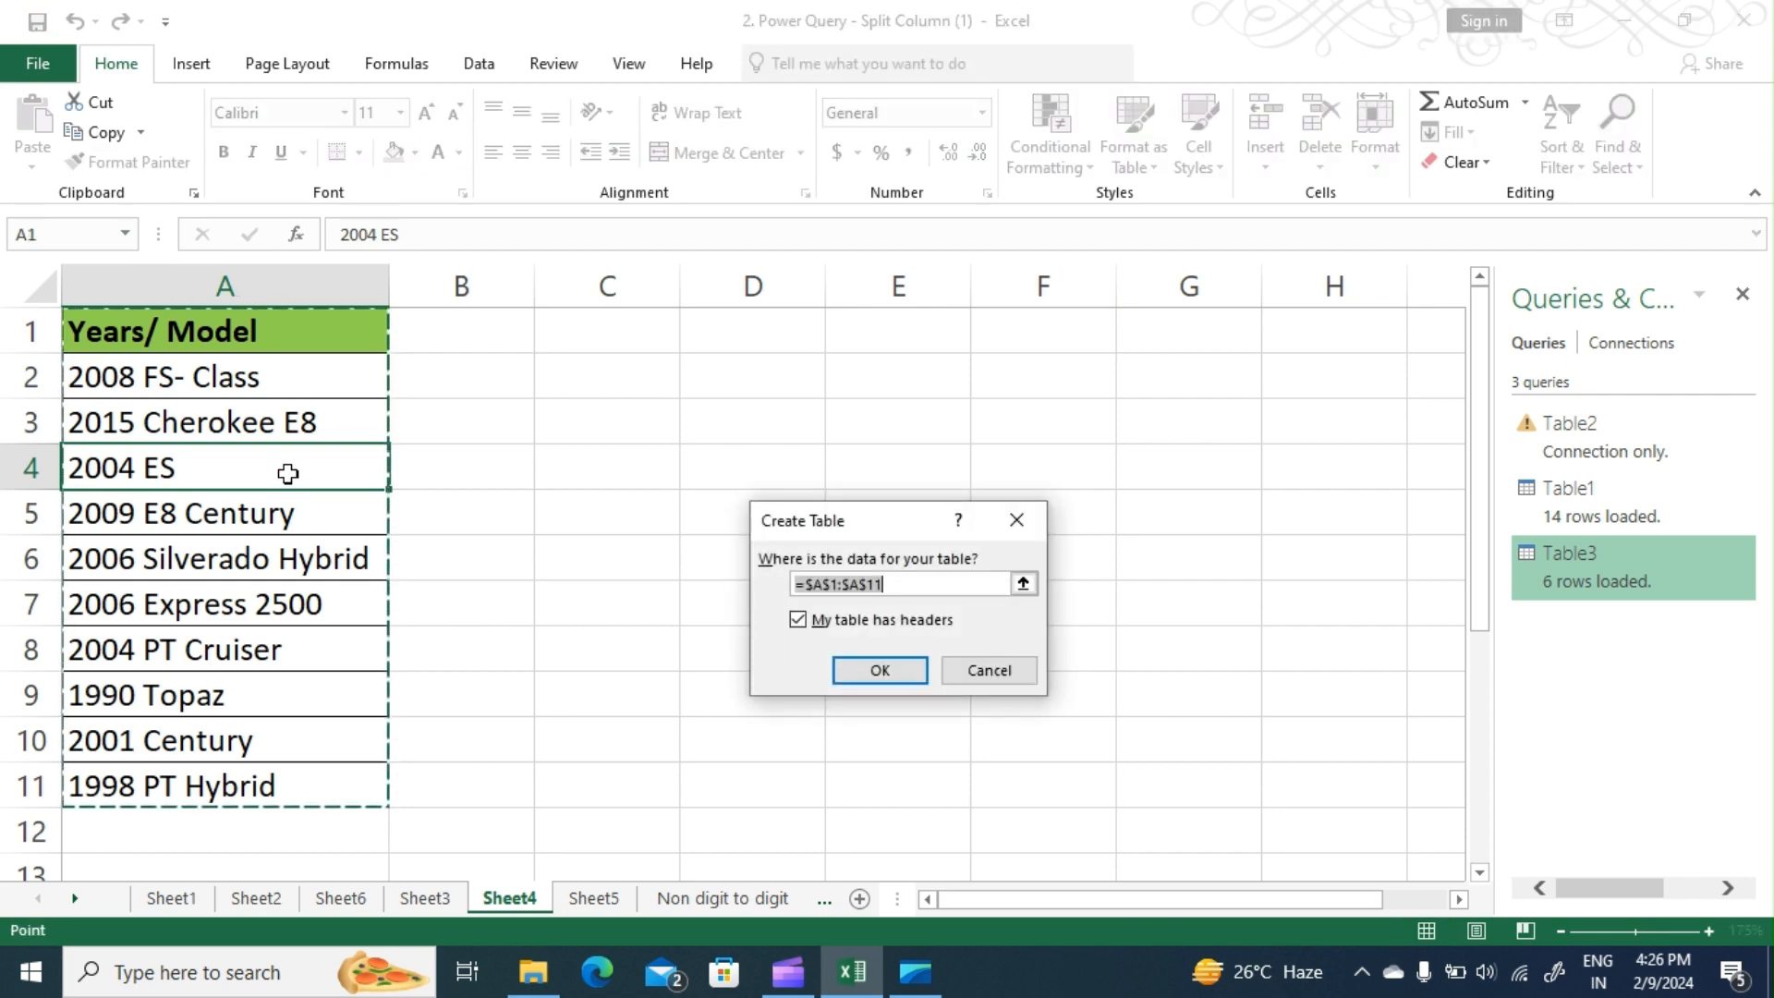
left_click(879, 671)
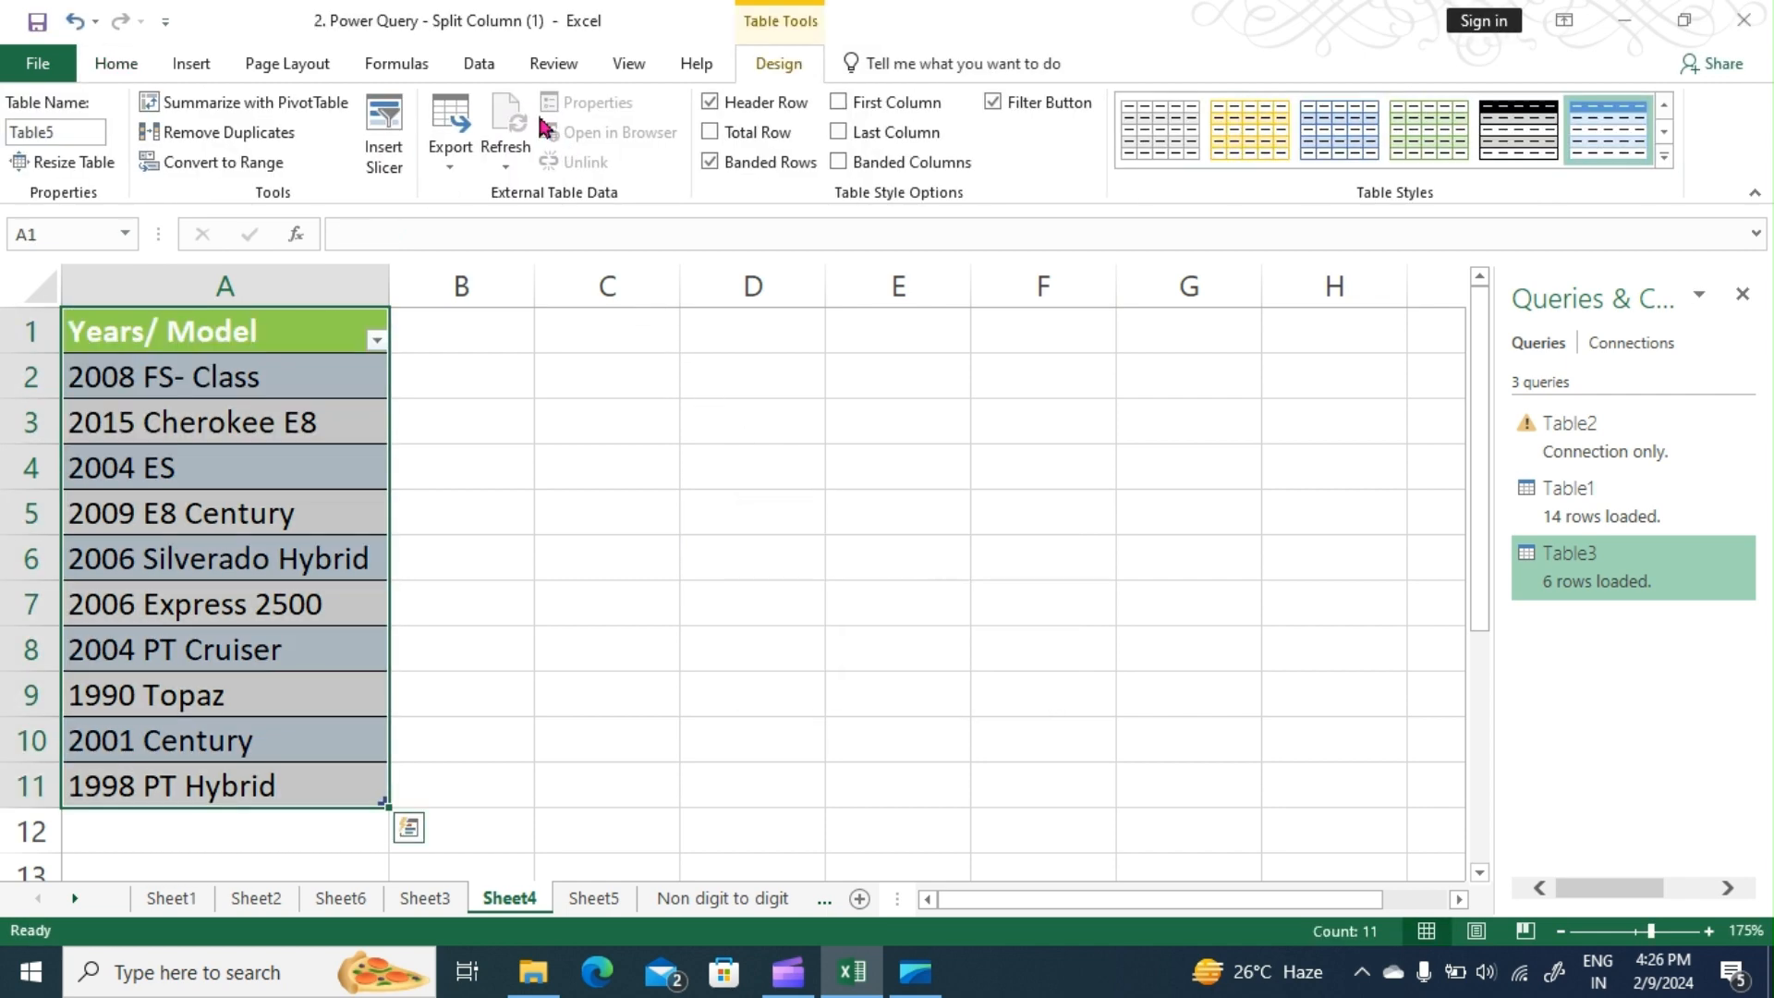
left_click(478, 66)
left_click(212, 162)
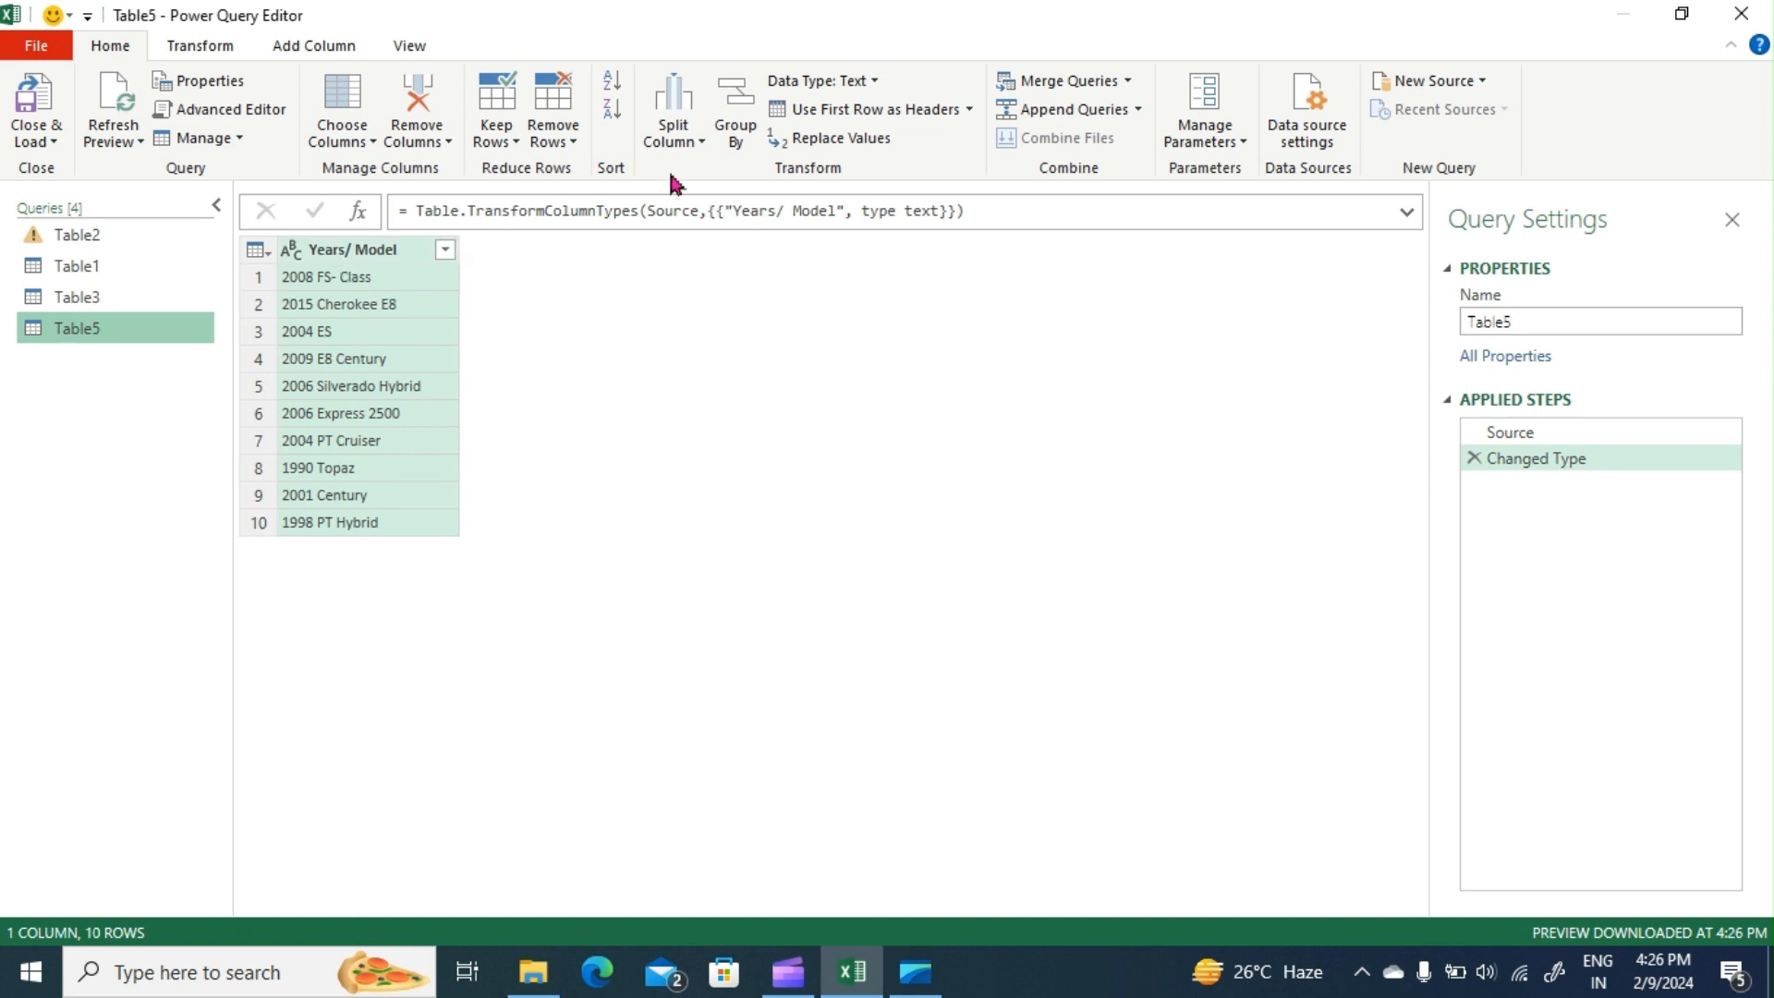
Step: Split the Years/ Model column by number of characters, using 4 characters, once, as far left as possible
left_click(685, 136)
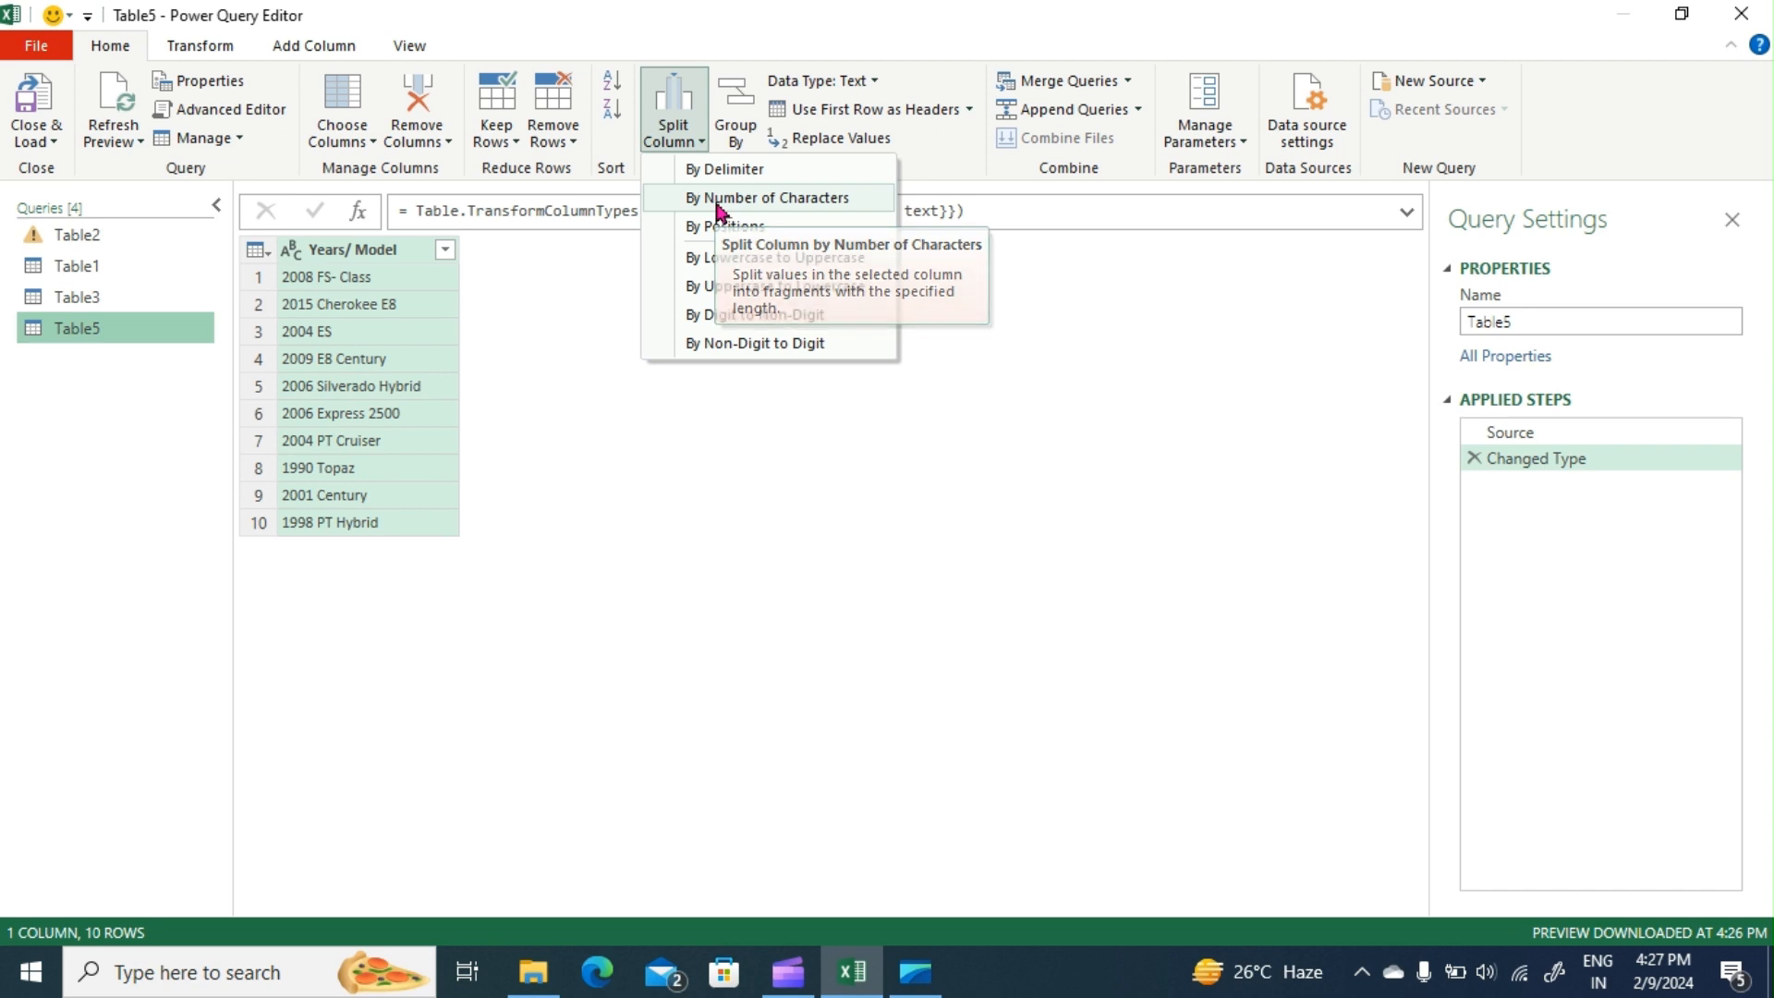
left_click(717, 203)
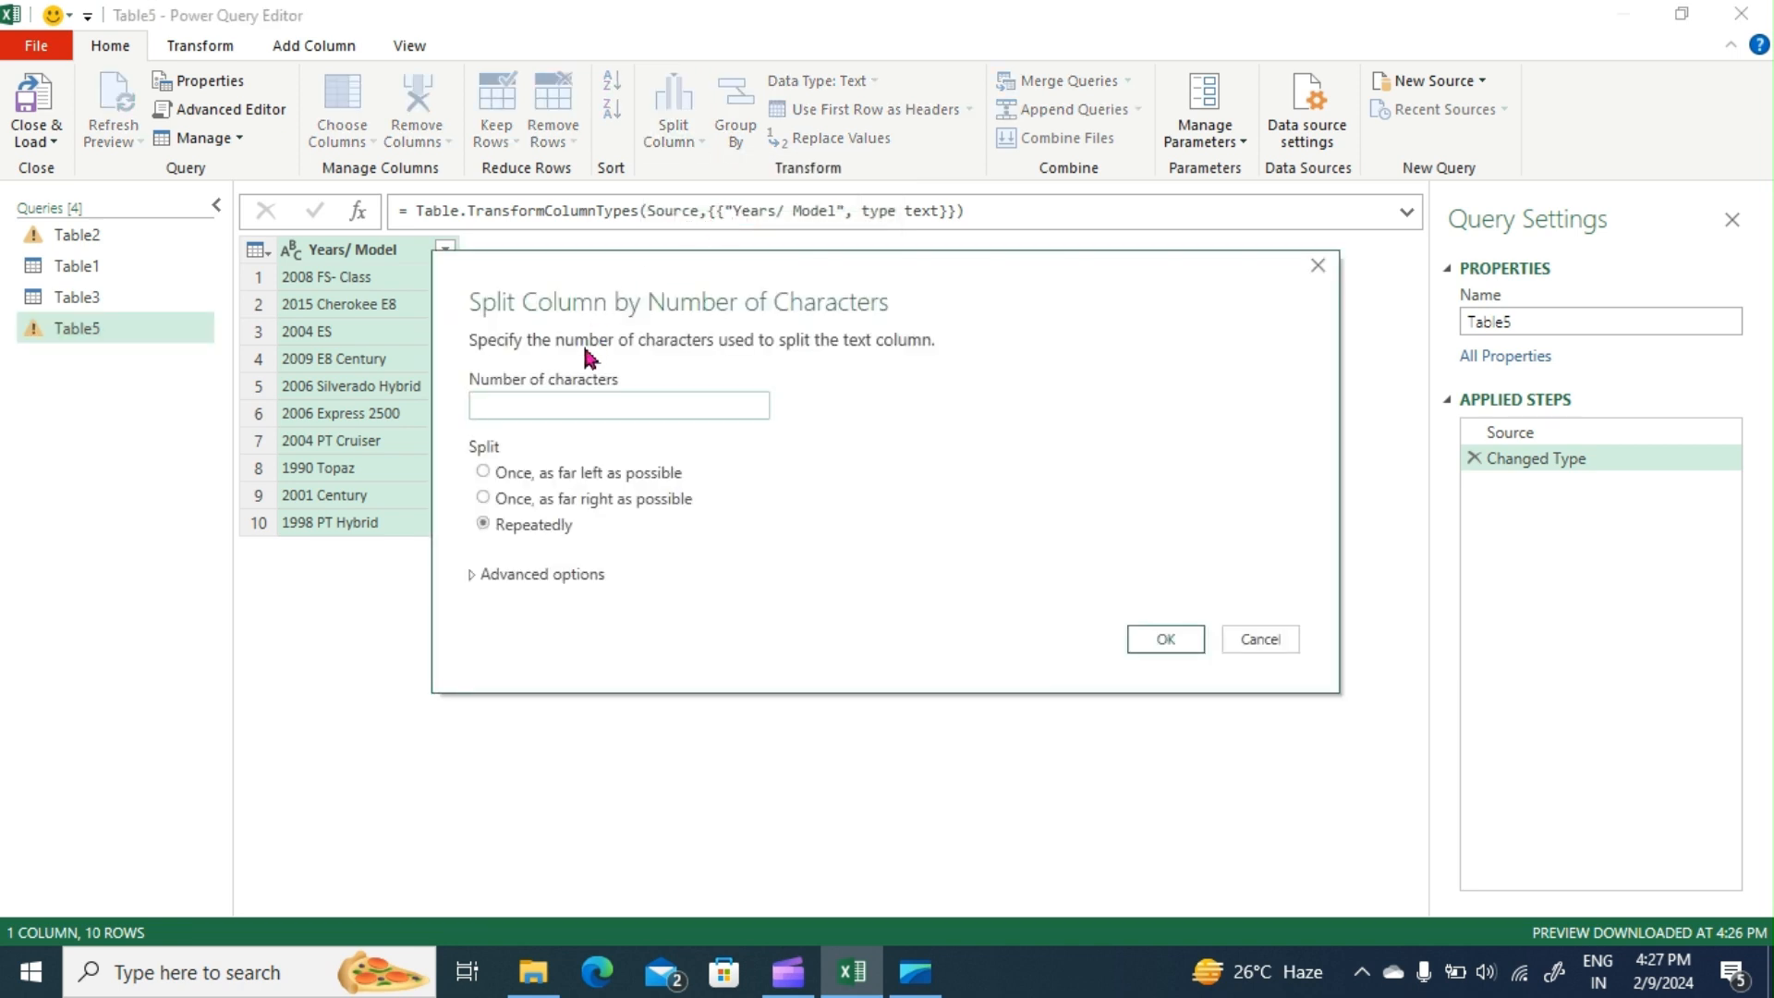
left_click(483, 472)
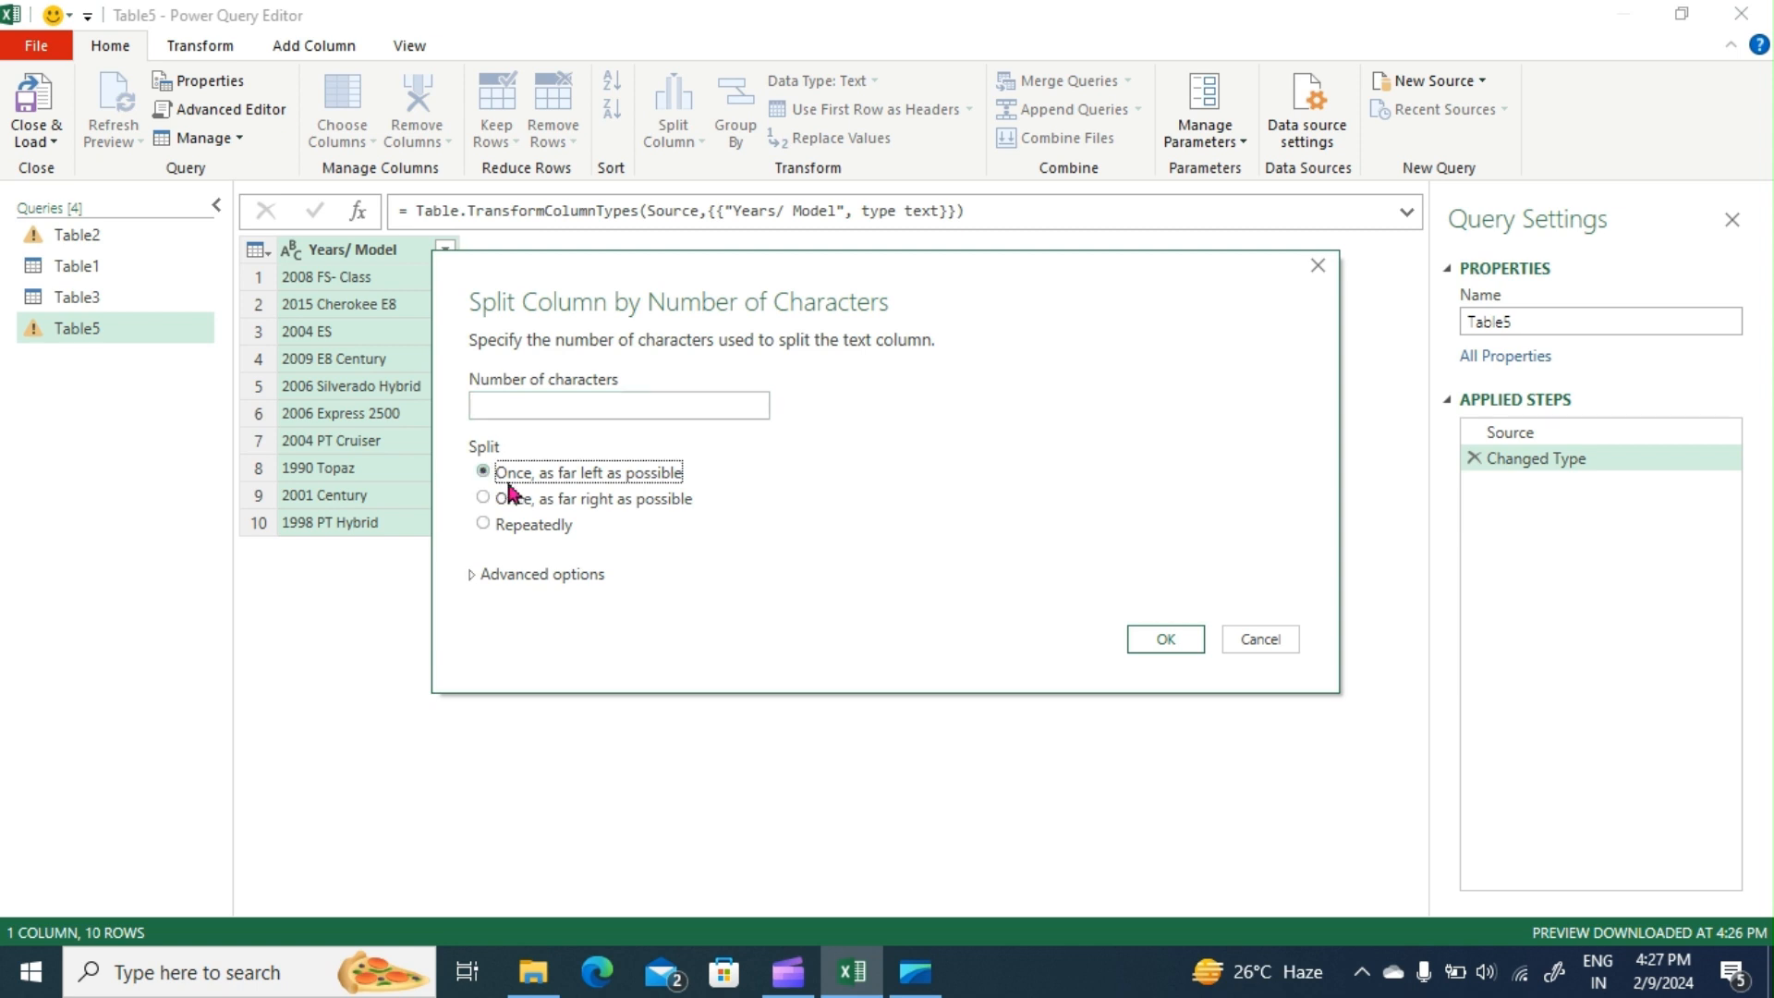
left_click(518, 405)
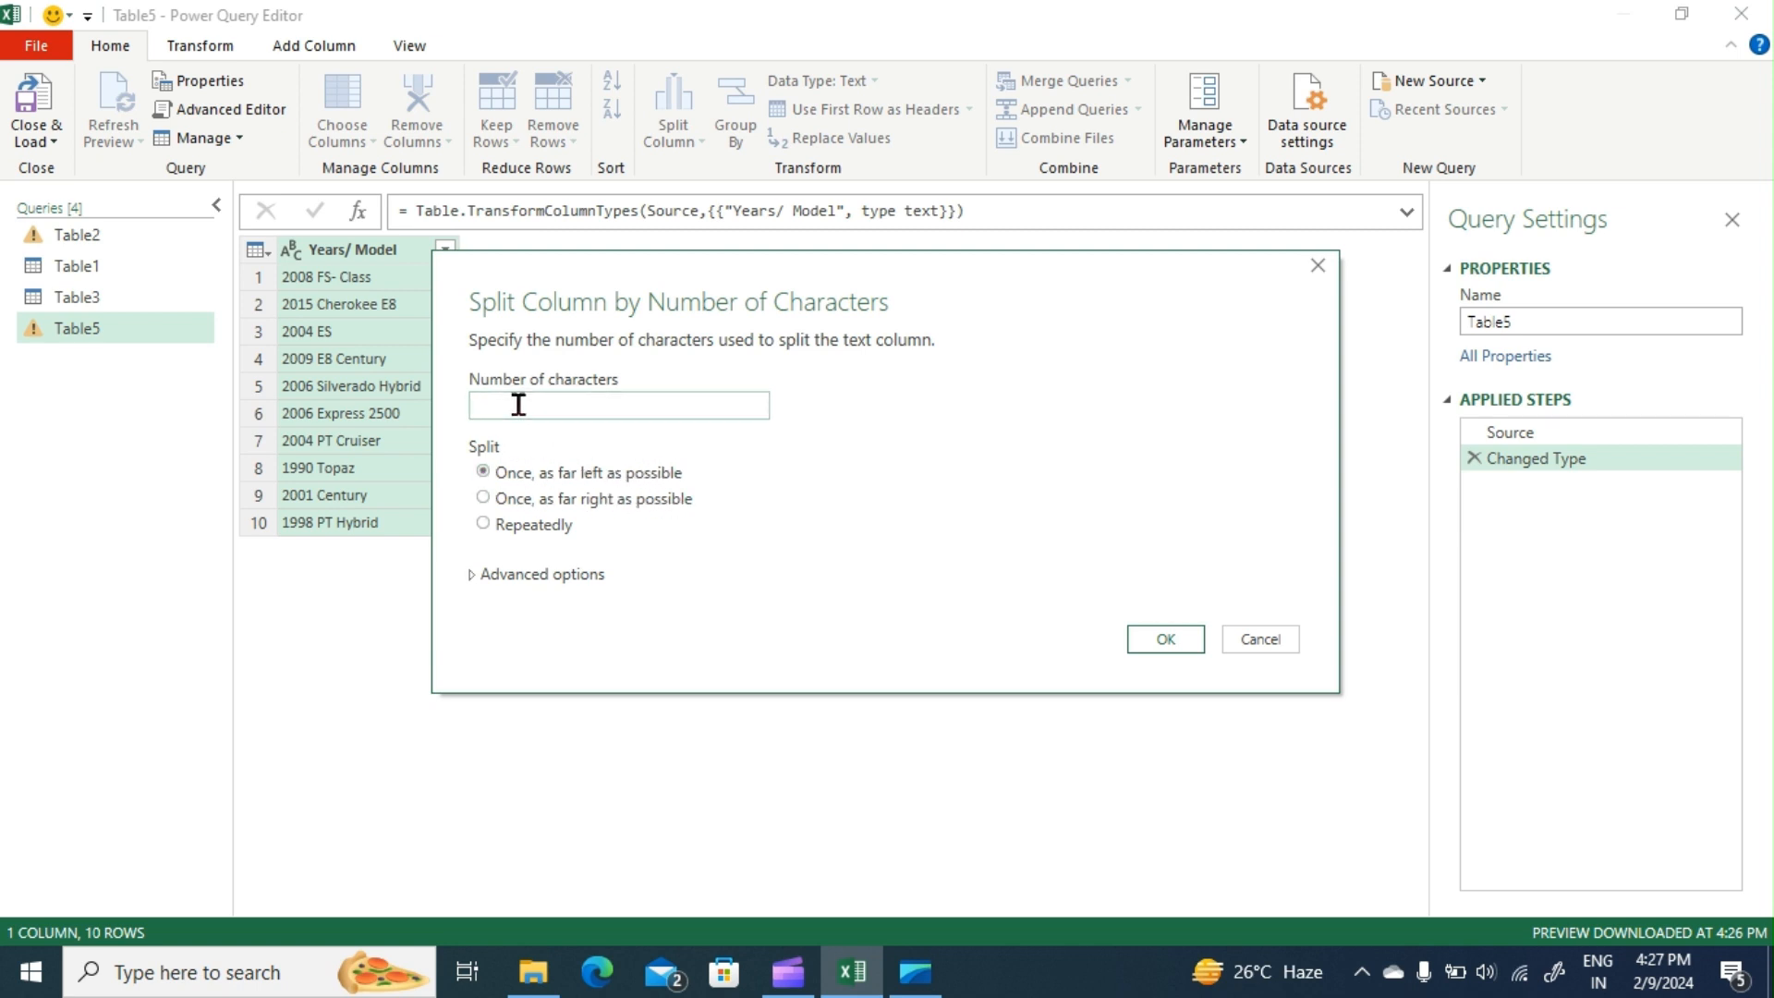
type("4")
left_click(1155, 640)
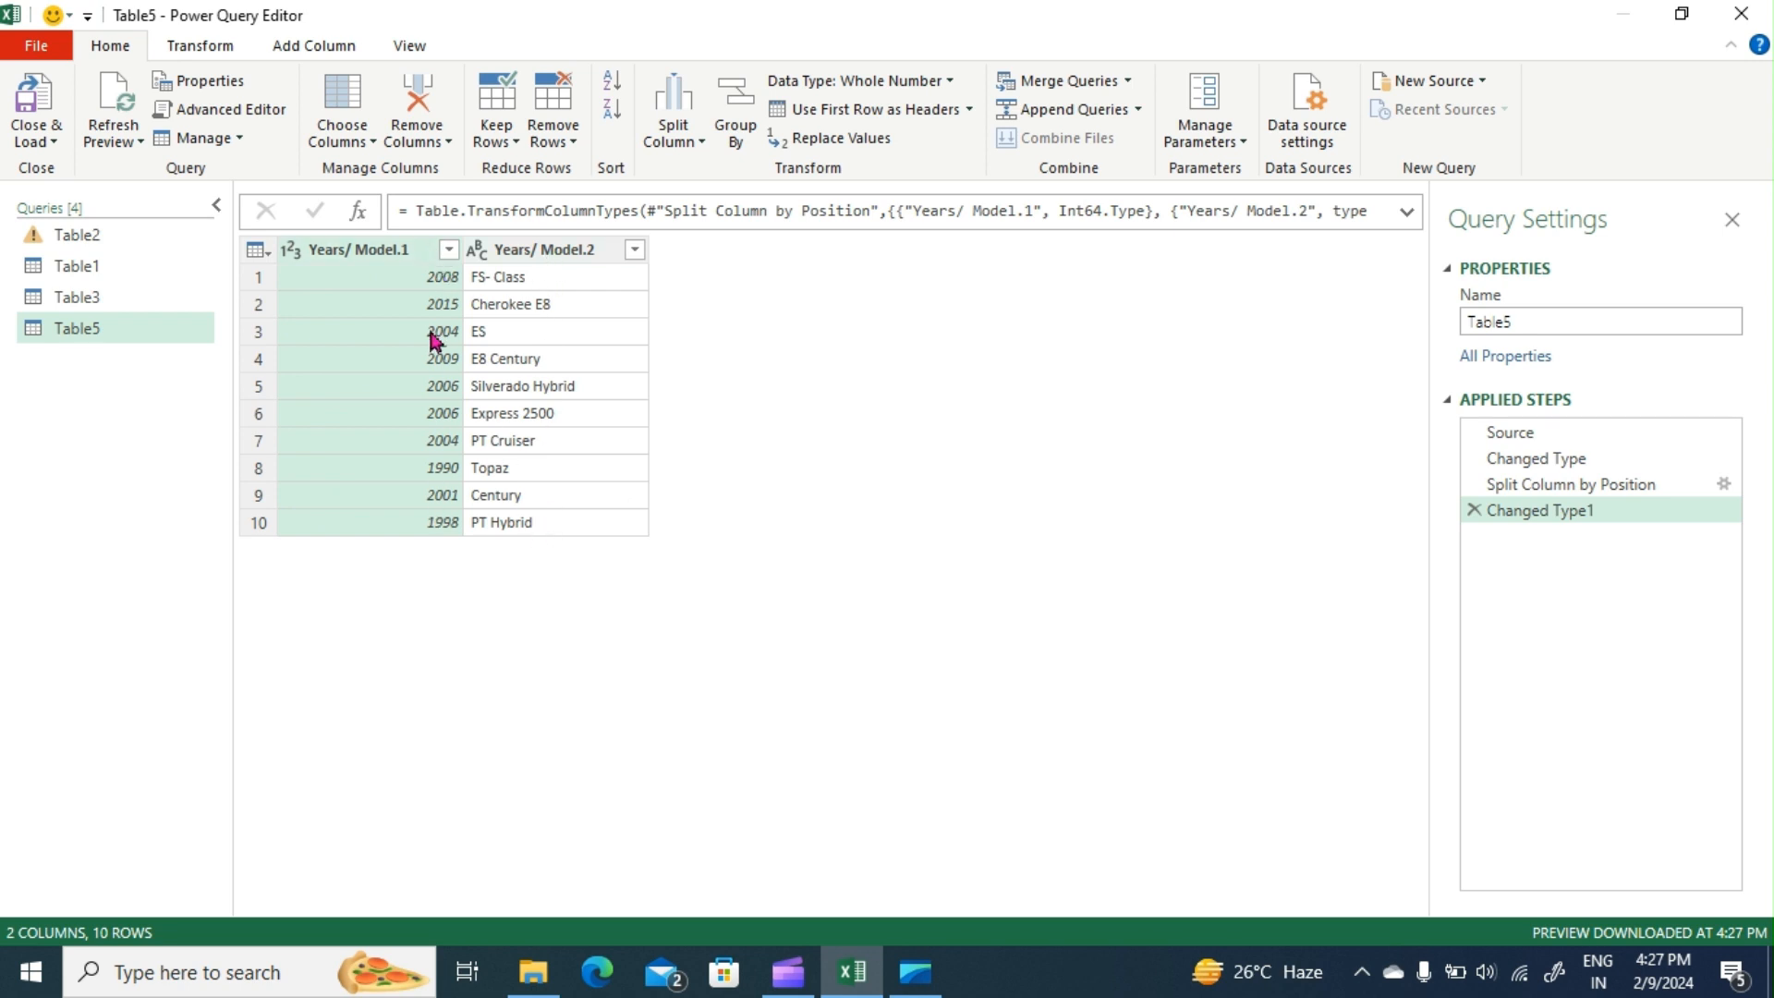
Step: Rename the Years/ Model.1 column to "Years" and load the query result to a new worksheet
double_click(383, 252)
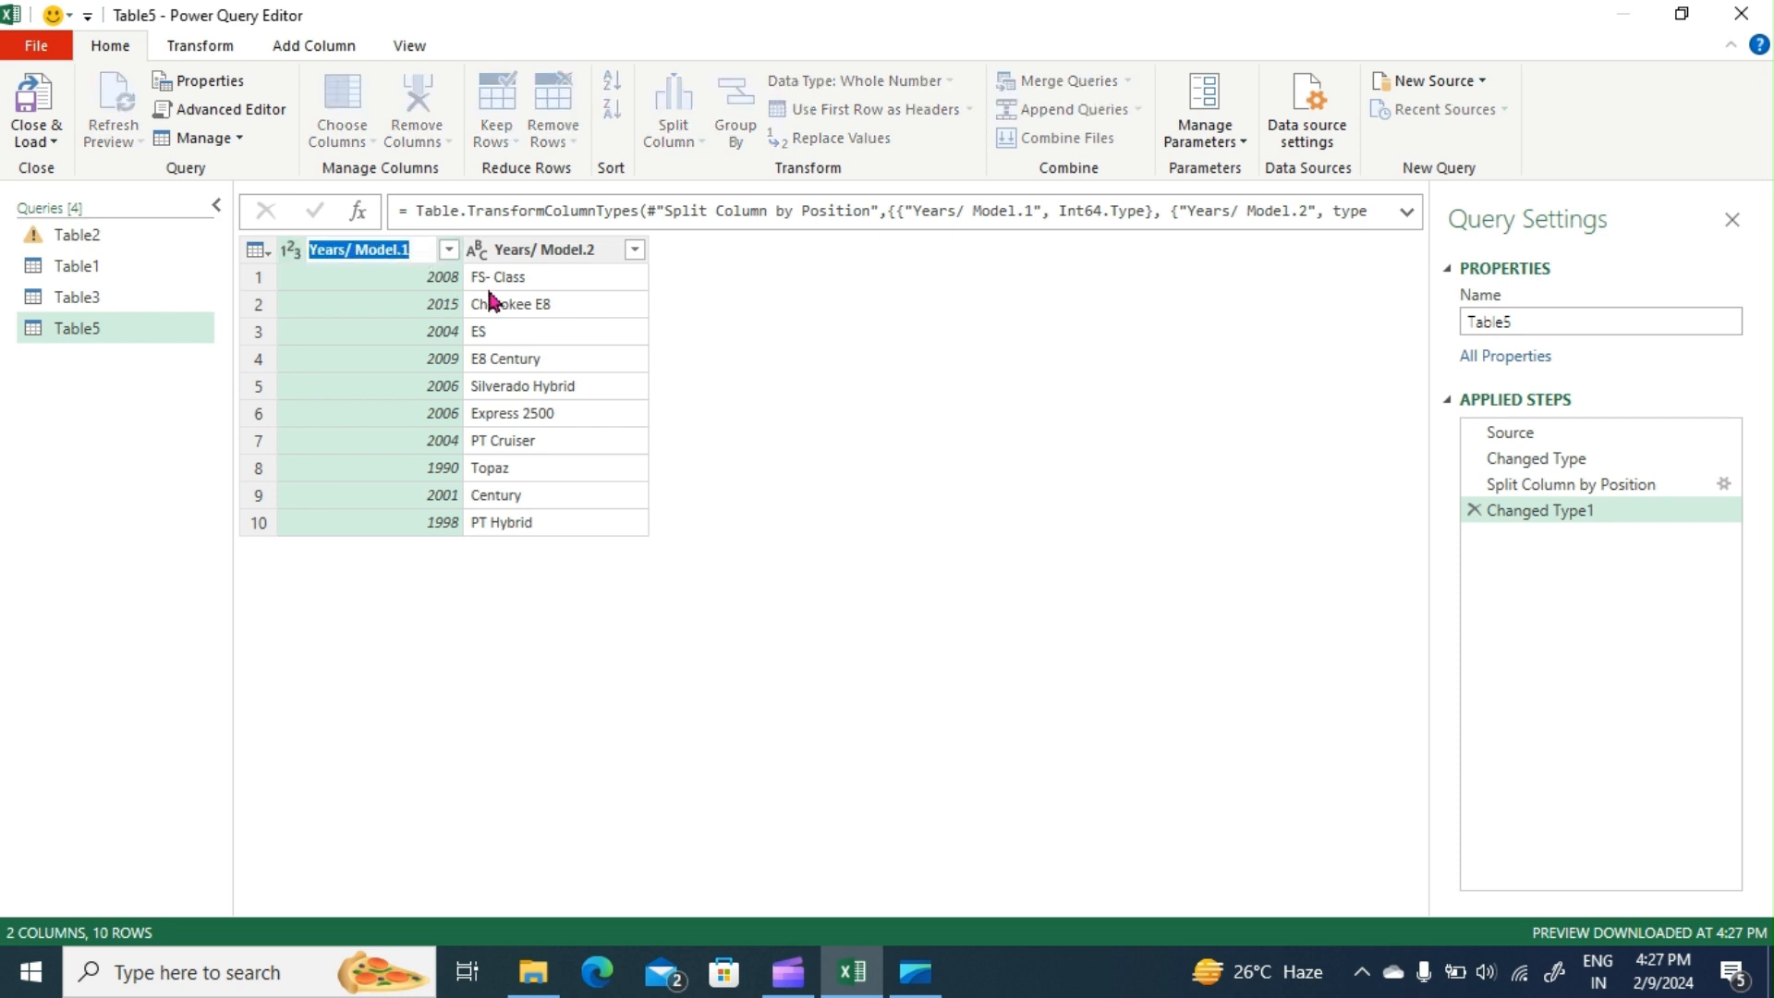
key("End")
key("BackSpace")
key("BackSpace")
key("BackSpace")
key("BackSpace")
key("BackSpace")
key("BackSpace")
key("BackSpace")
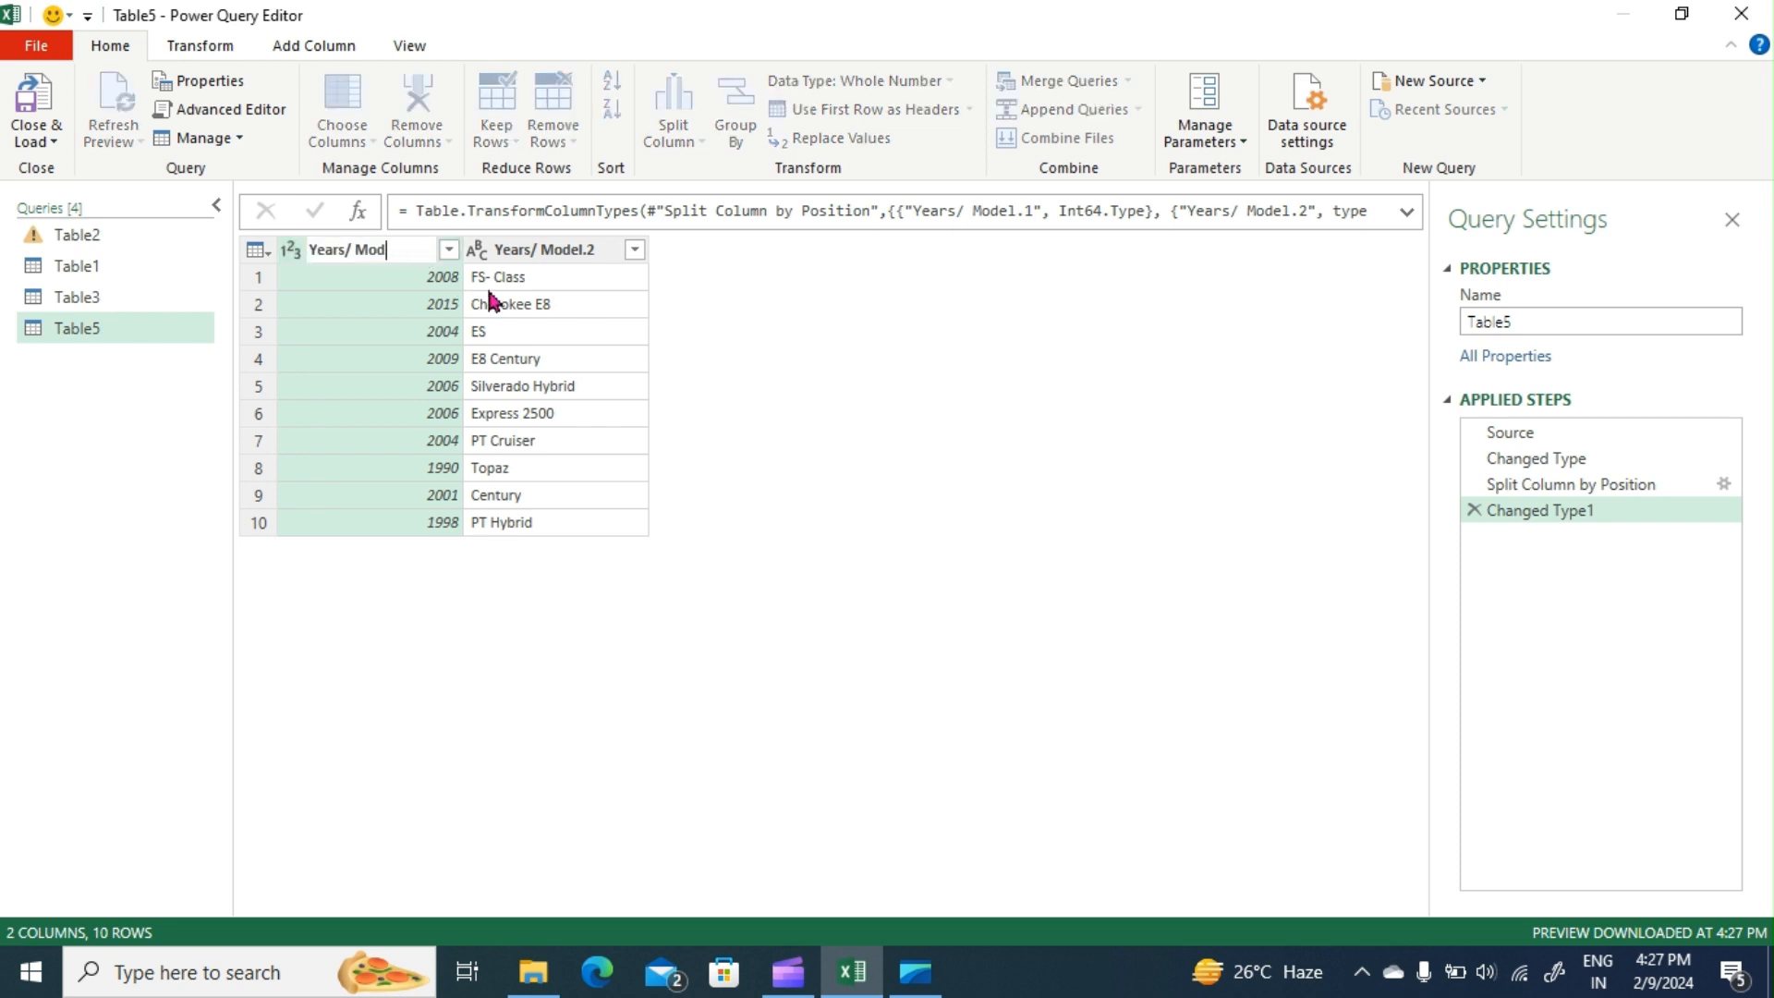
key("BackSpace")
key("Return")
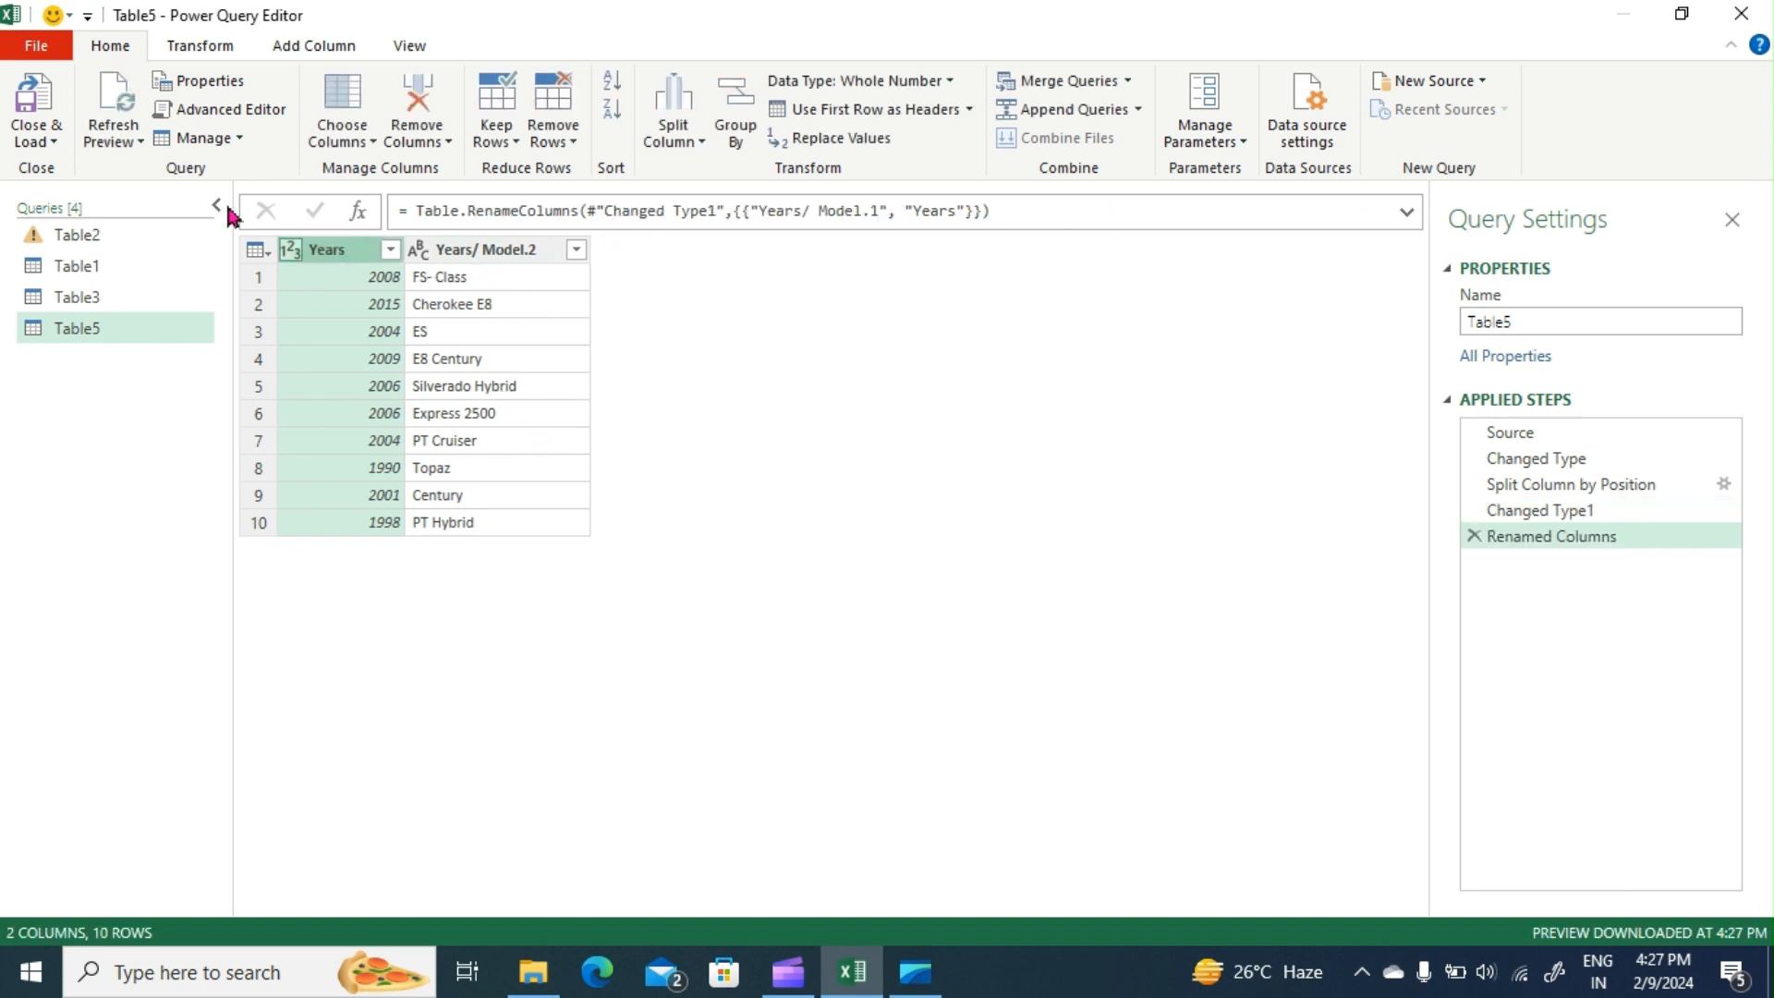
left_click(37, 134)
left_click(79, 171)
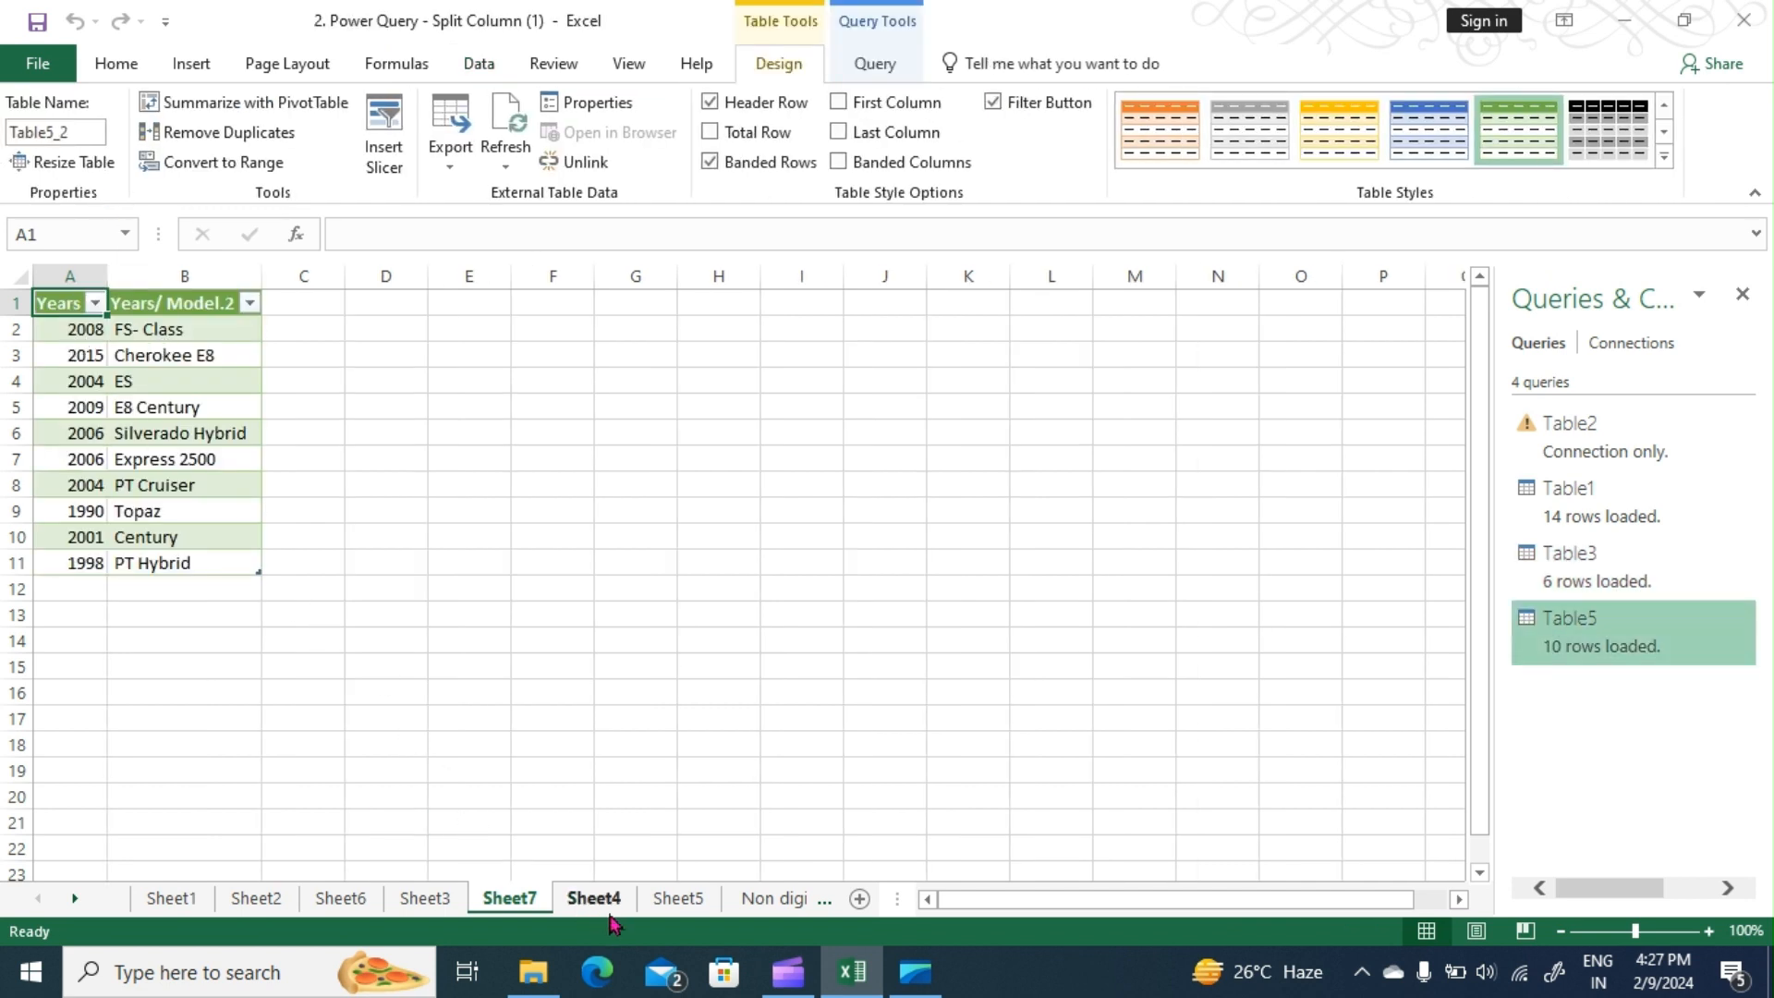
Step: Review the Sheet5, Sheet4 and Non digit to digit sheets, and close the workbook without saving the changes
left_click(684, 901)
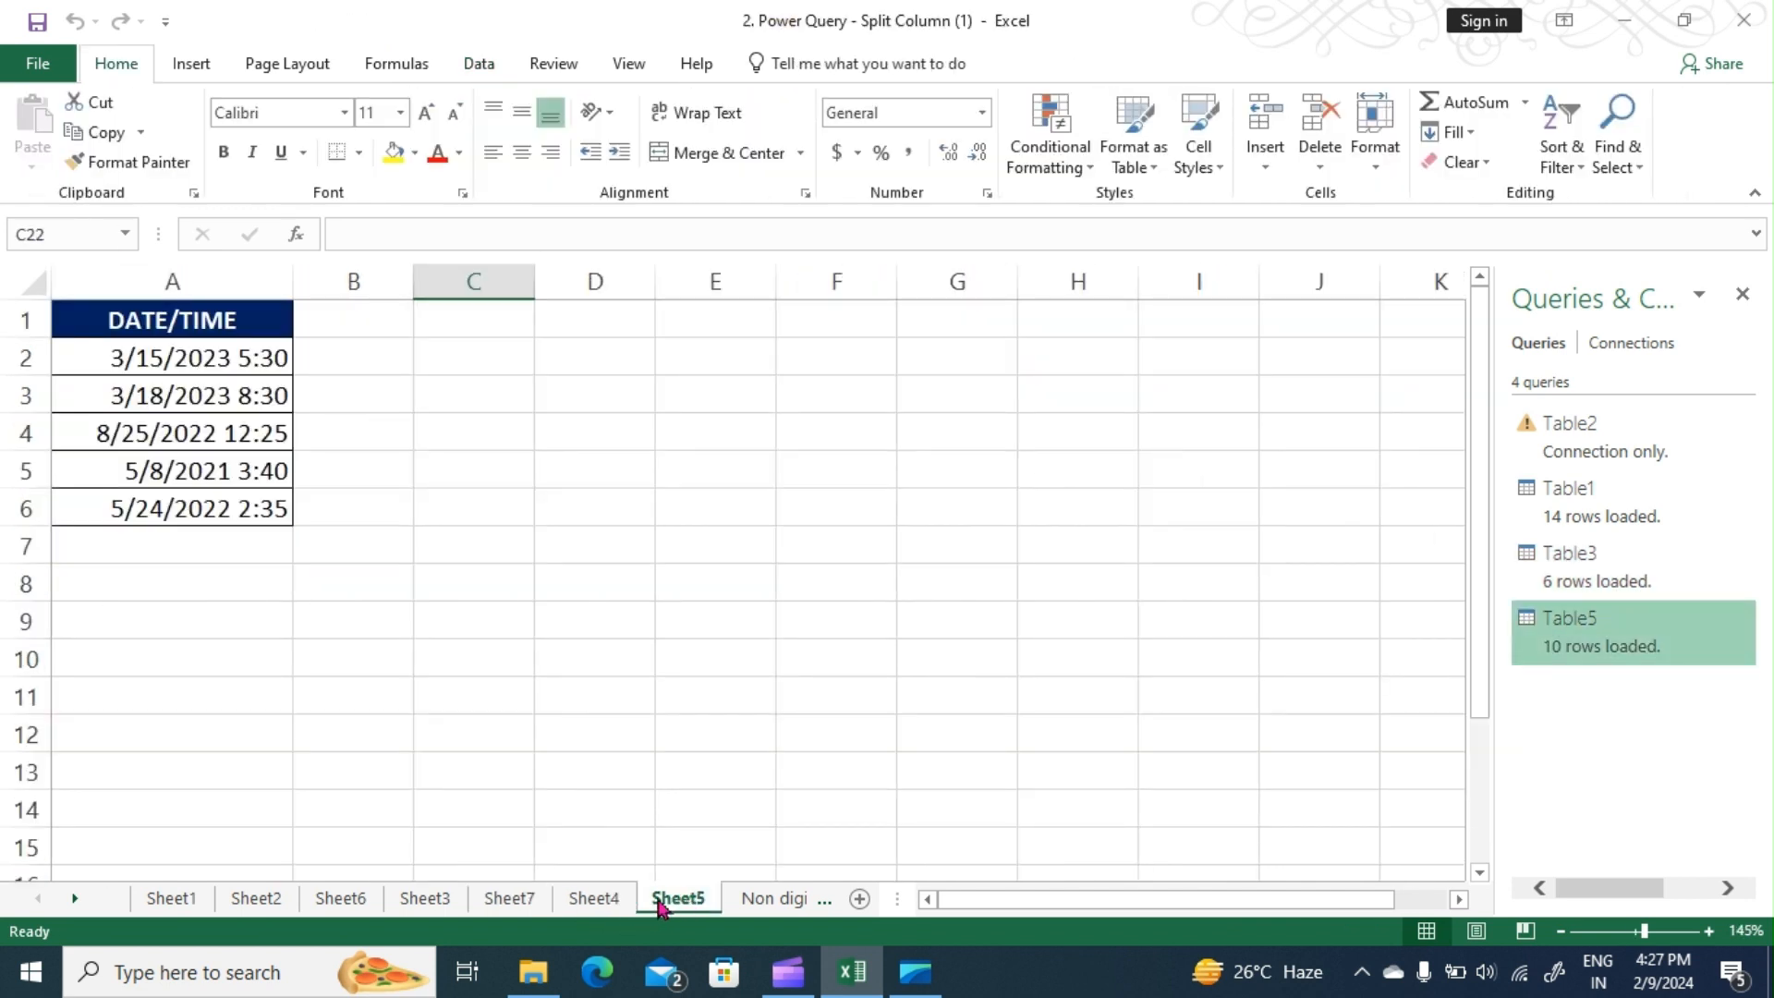
left_click(596, 901)
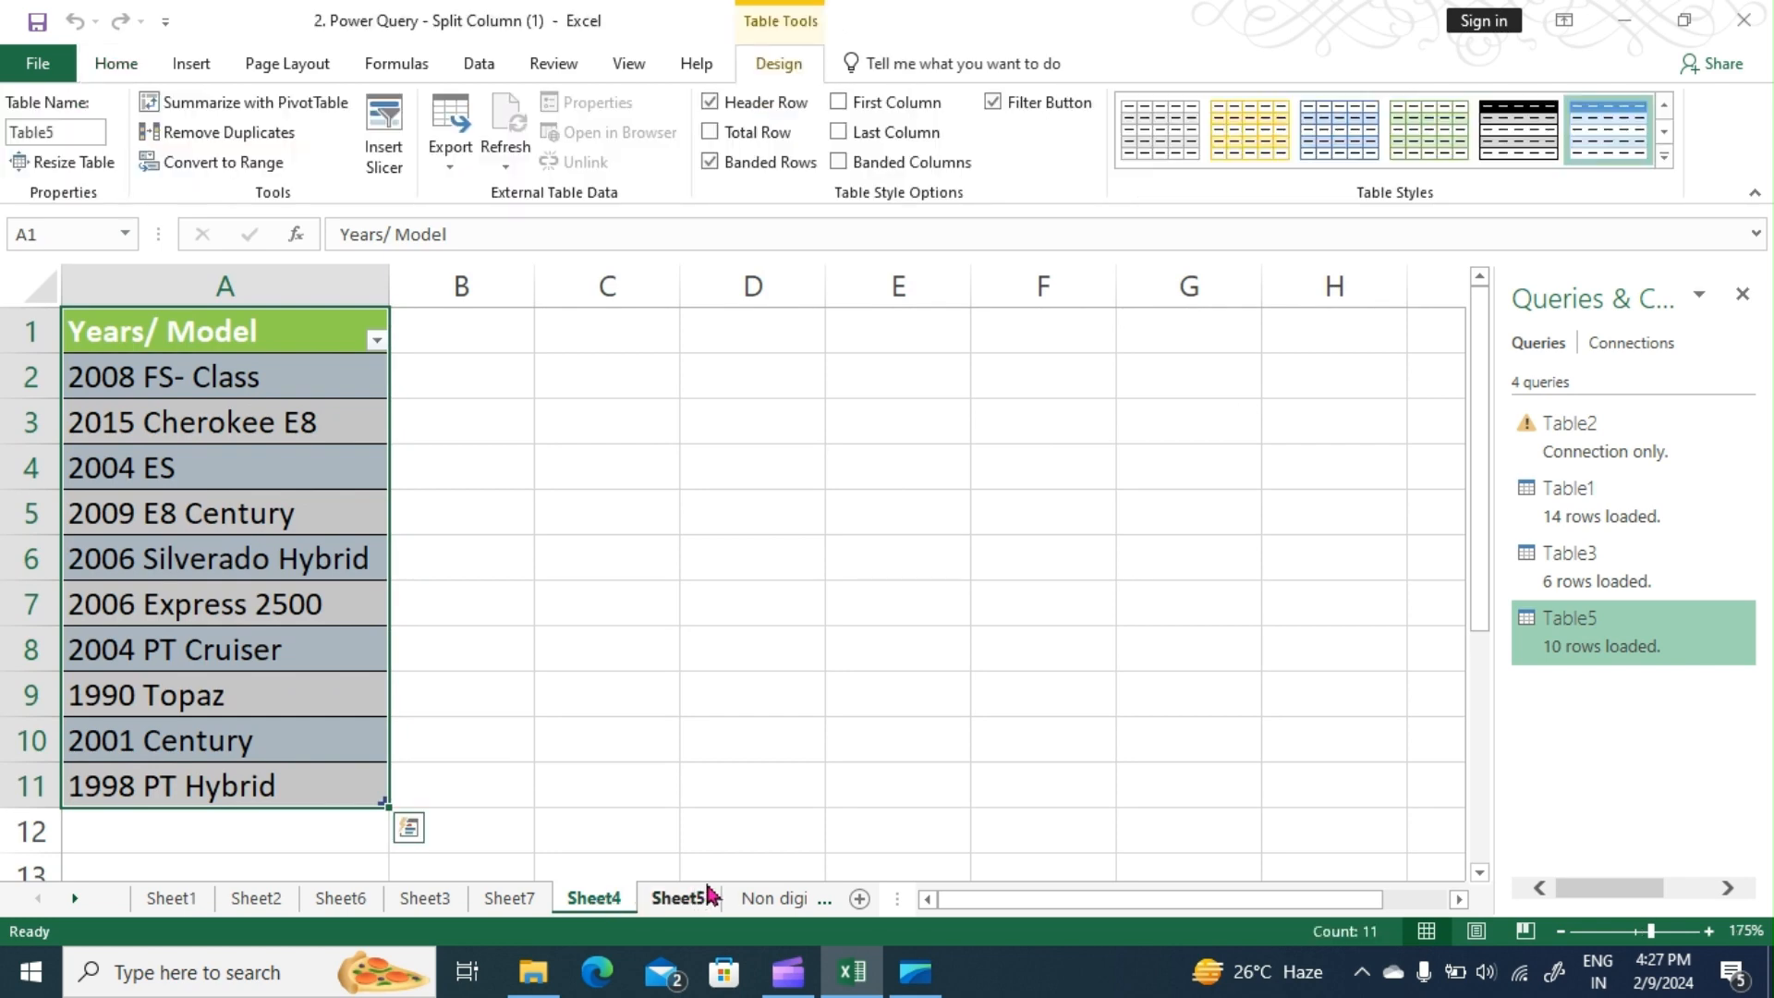
left_click(750, 900)
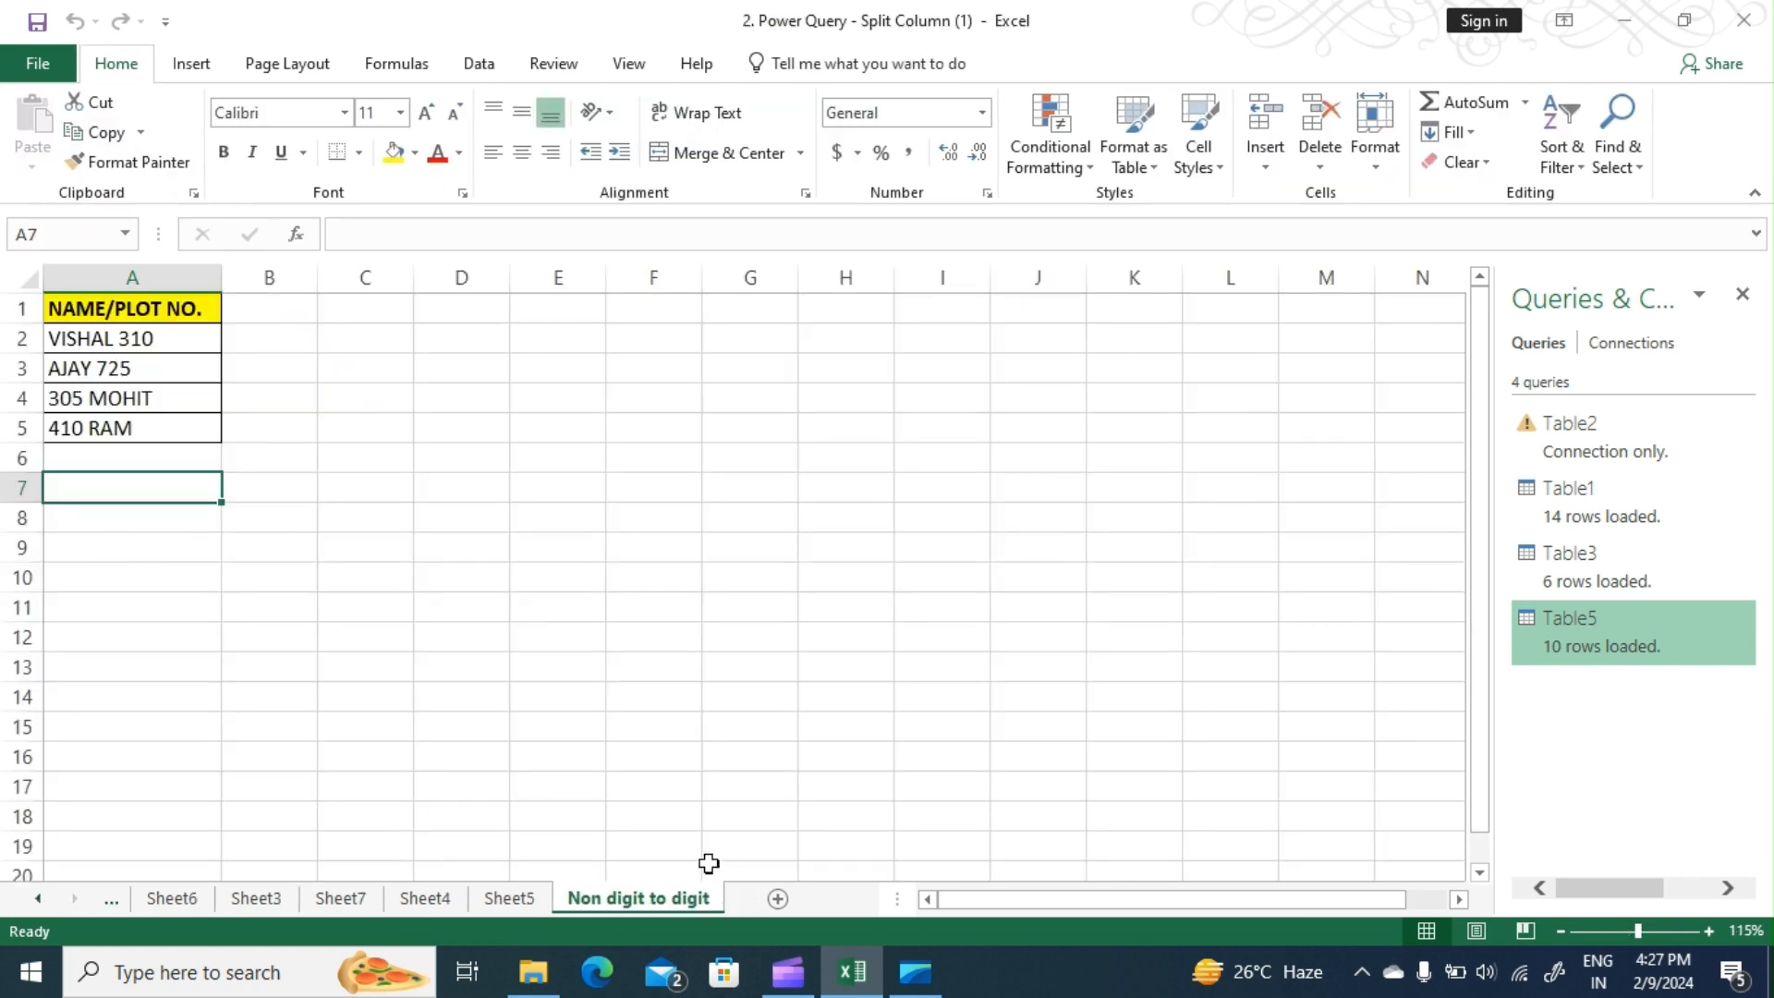
left_click(429, 901)
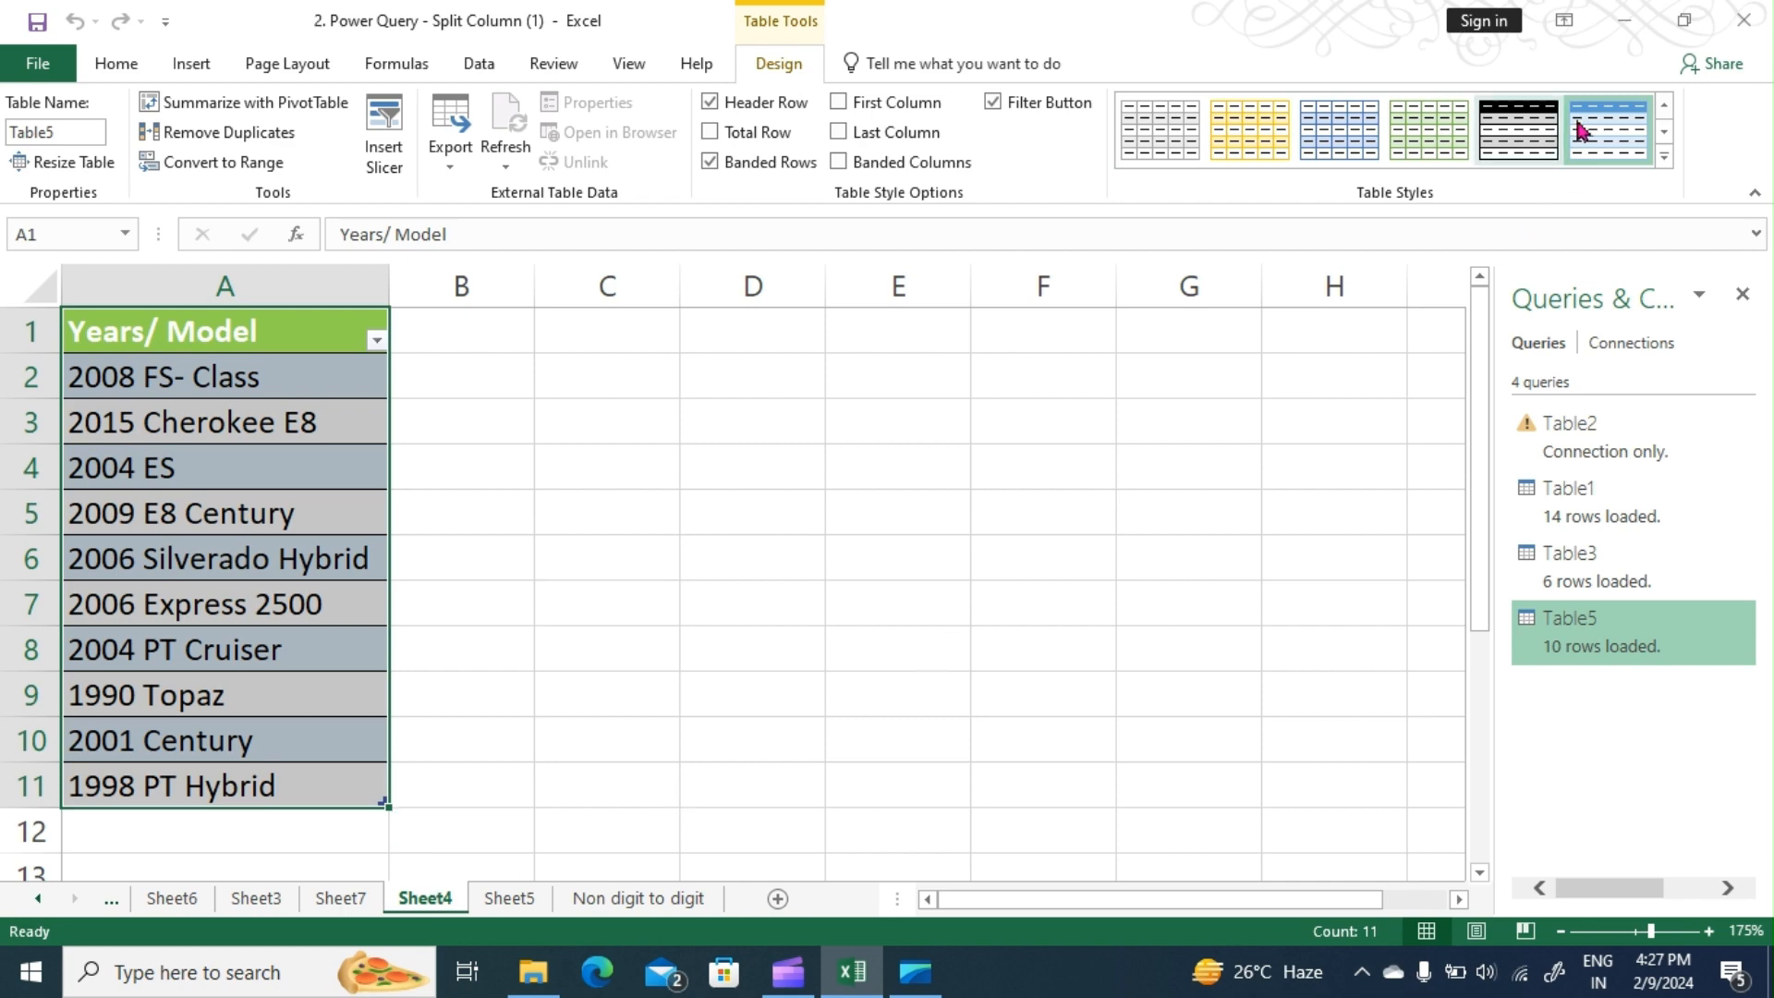
left_click(1750, 23)
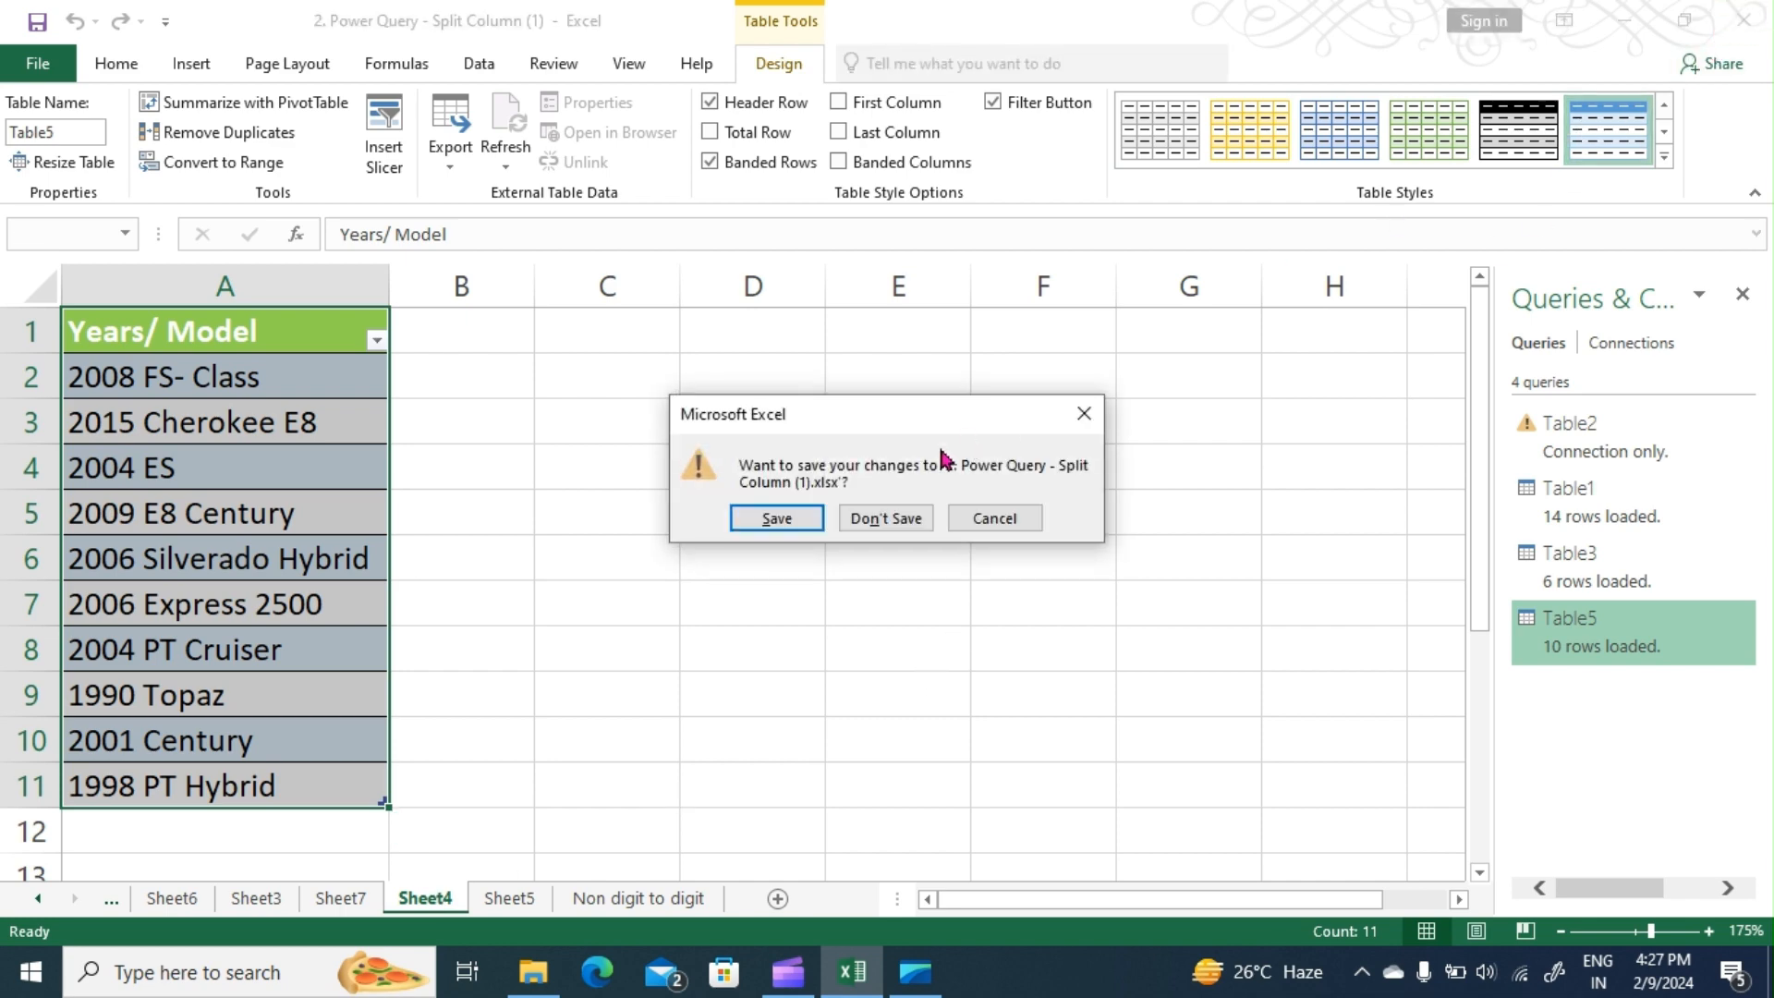
left_click(882, 518)
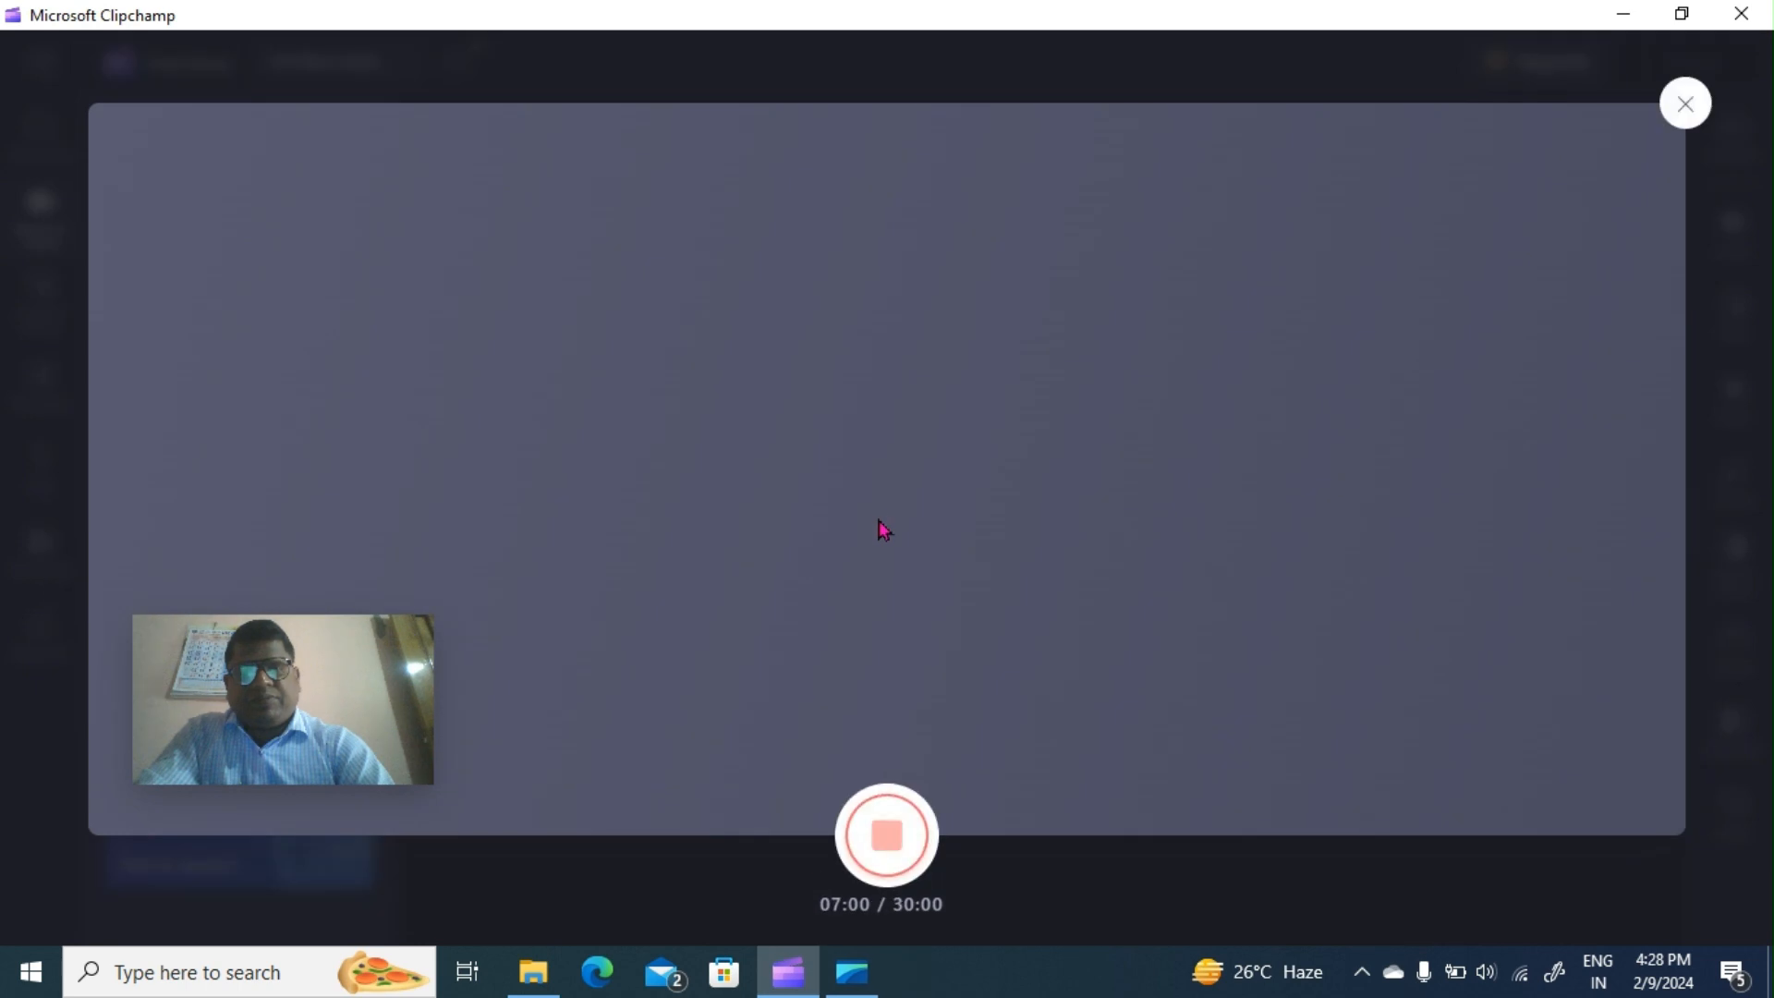
Step: Open the workbook "3. Power Query - Group By (1)" from the Downloads folder and enable editing
left_click(517, 984)
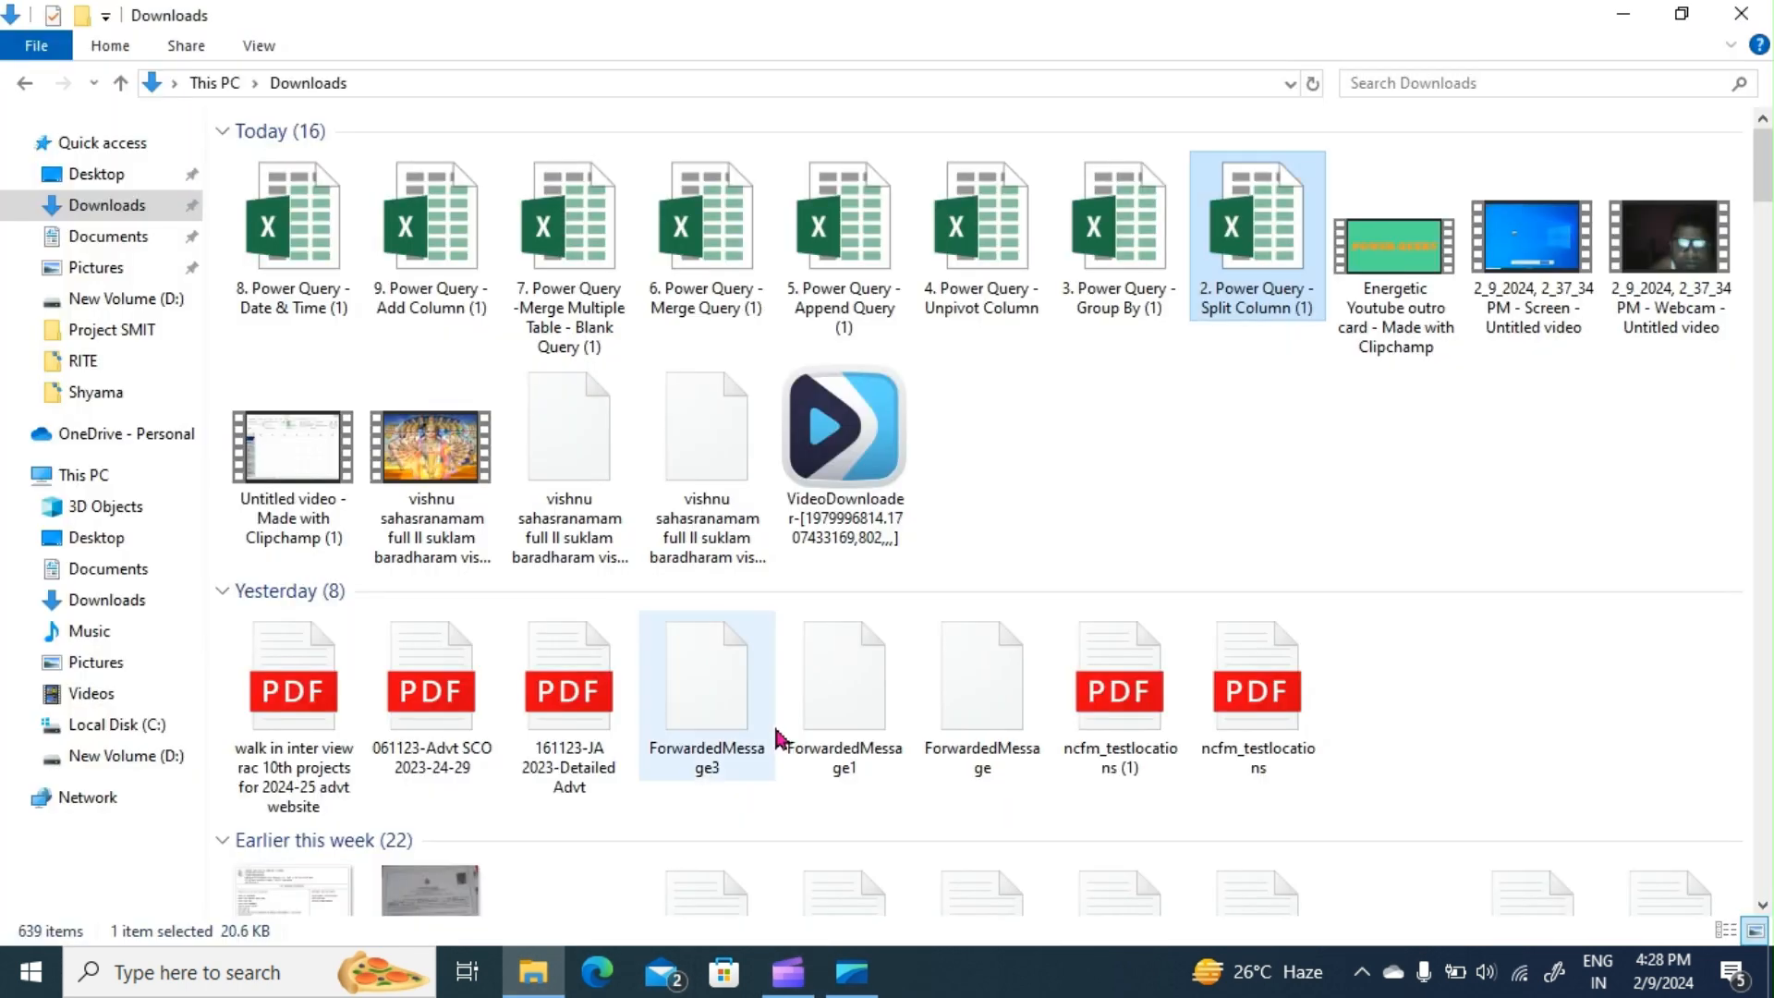
left_click(1113, 247)
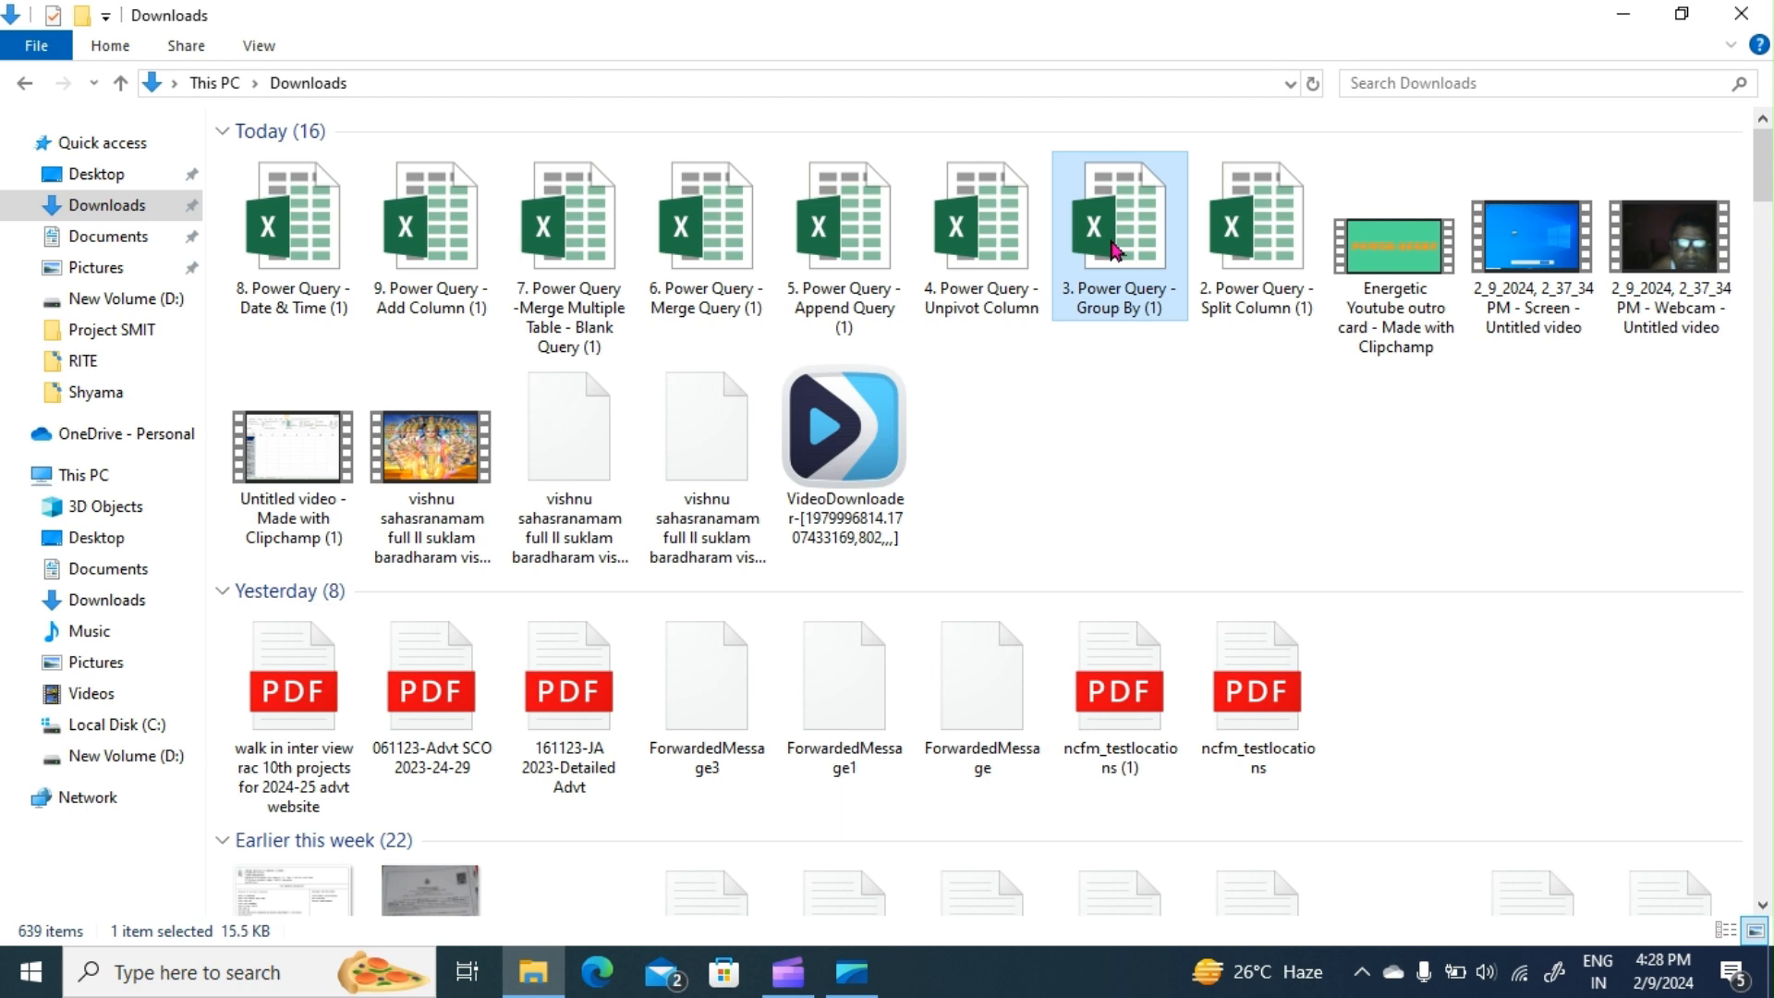
double_click(1115, 250)
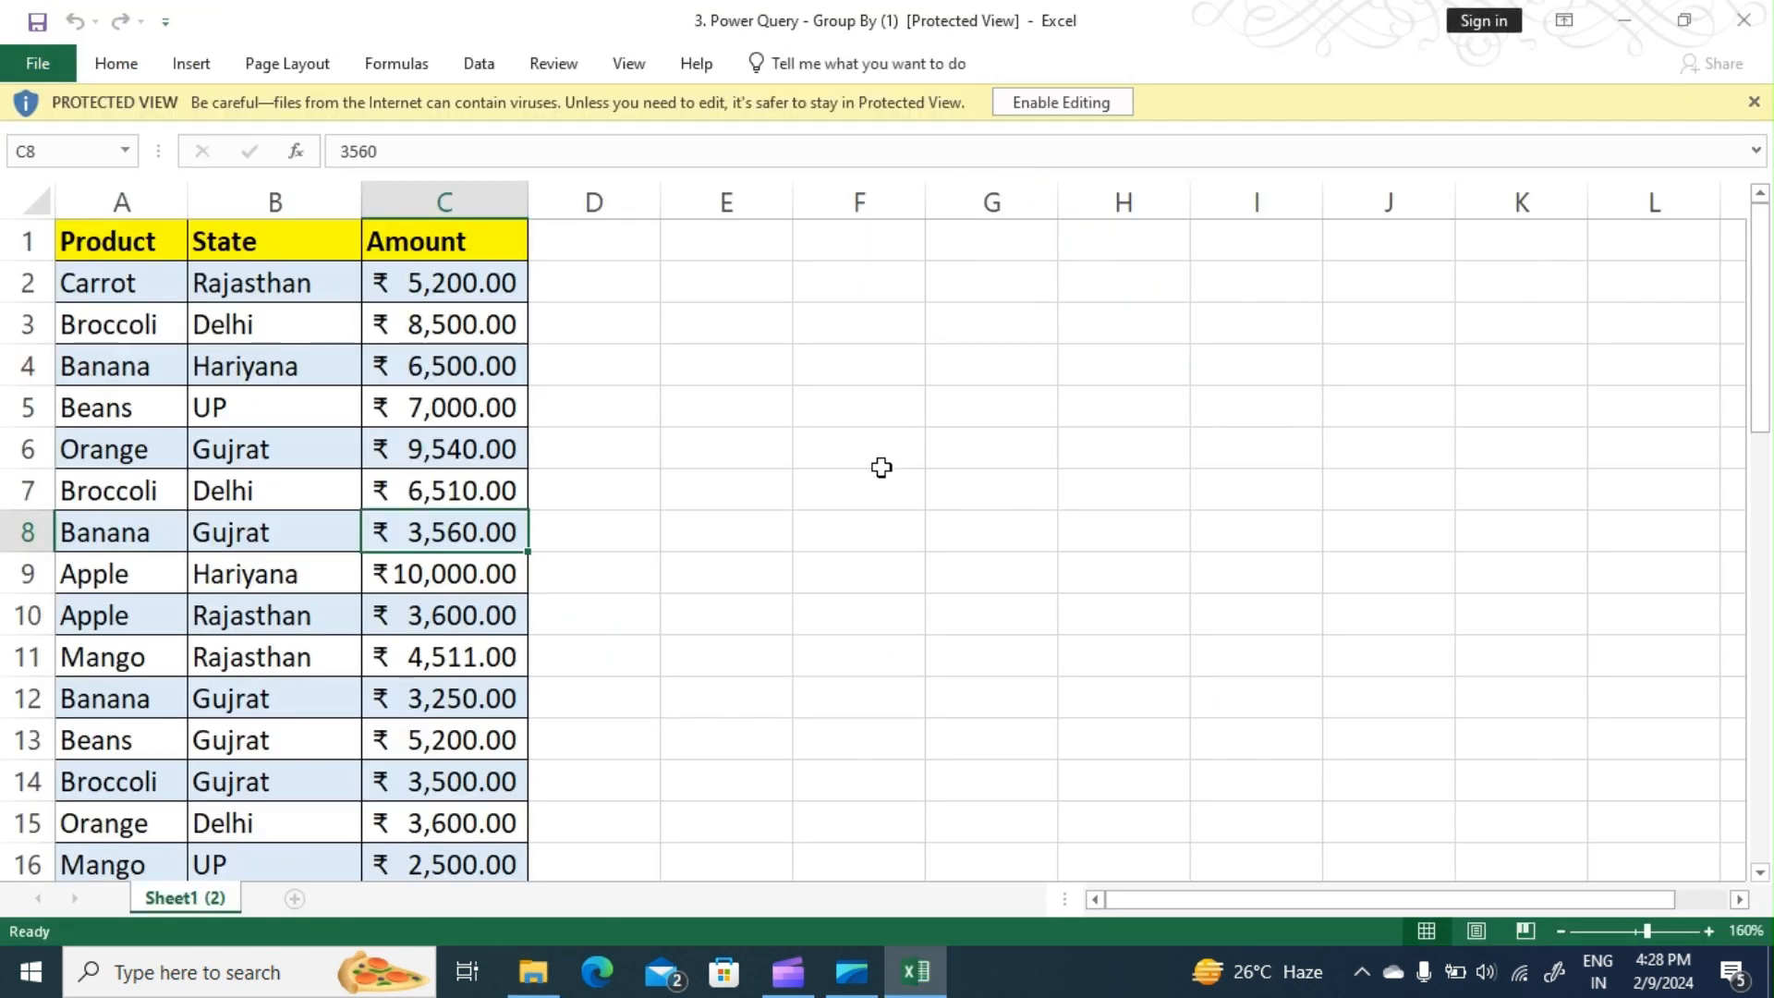
left_click(1067, 103)
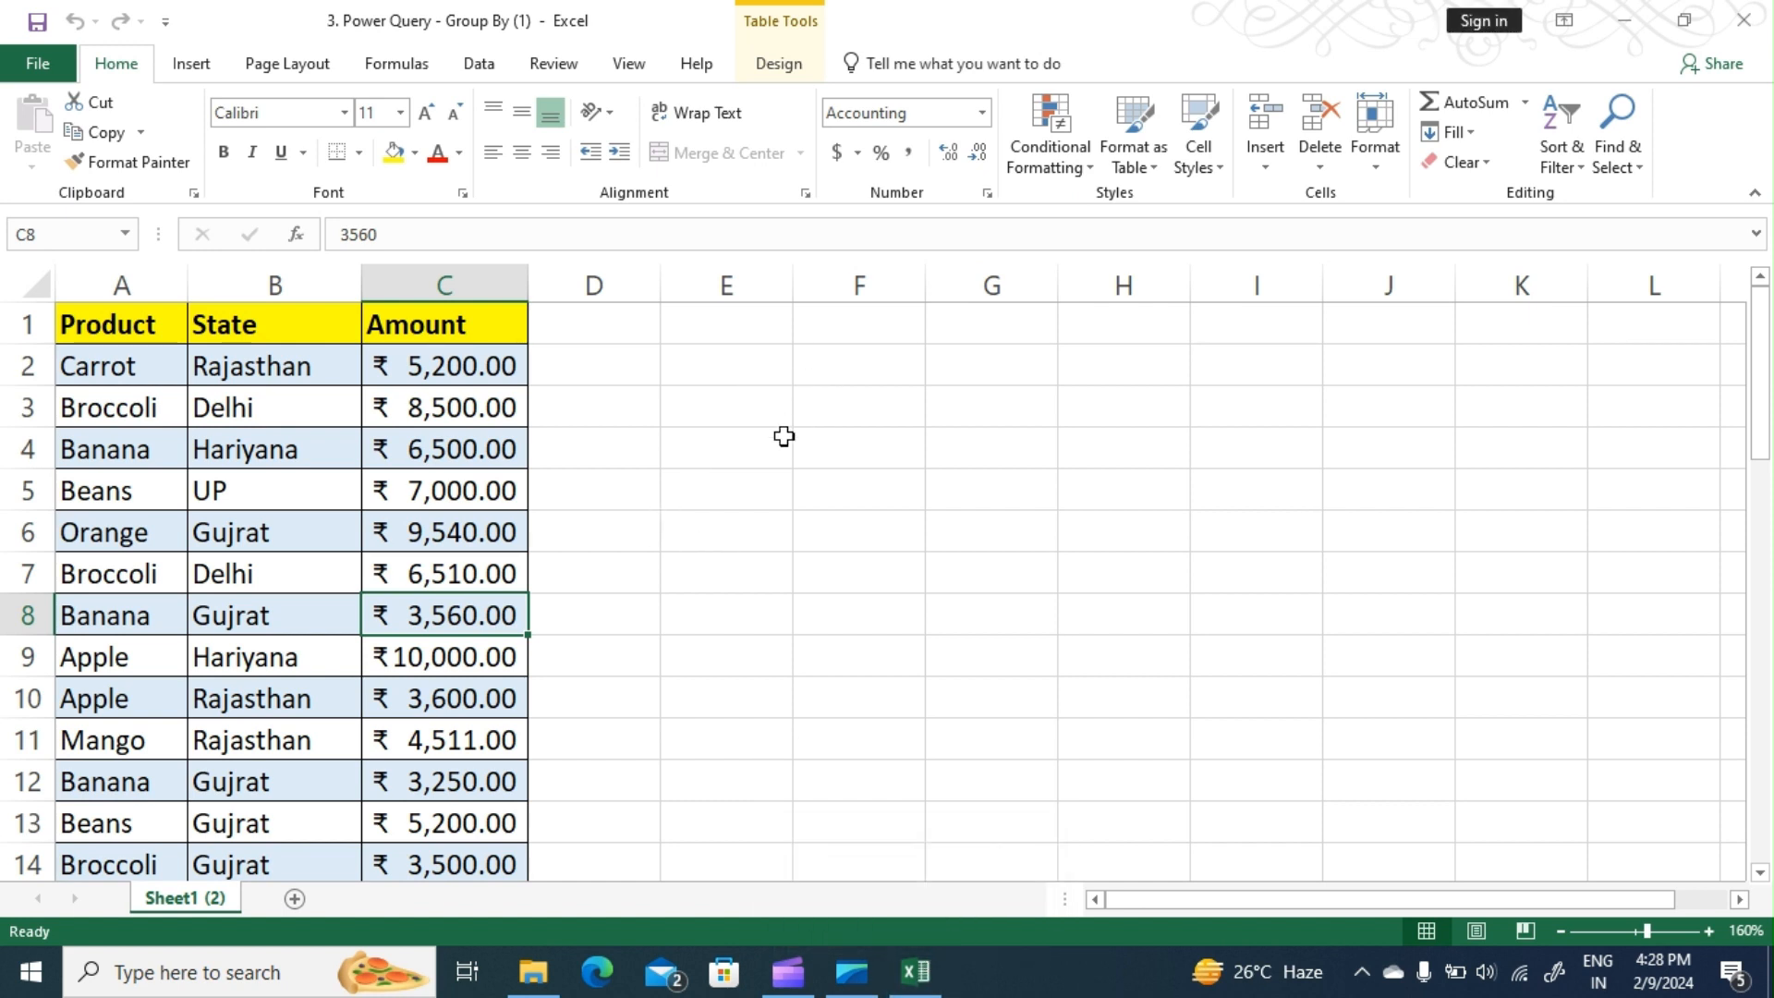
Step: Look through the Product, State and Amount table down to its last row and return to the header
mouse_move(1760, 348)
left_mouse_down()
mouse_move(1766, 386)
mouse_move(1766, 344)
left_mouse_up()
left_click_drag(1760, 344, 1761, 358)
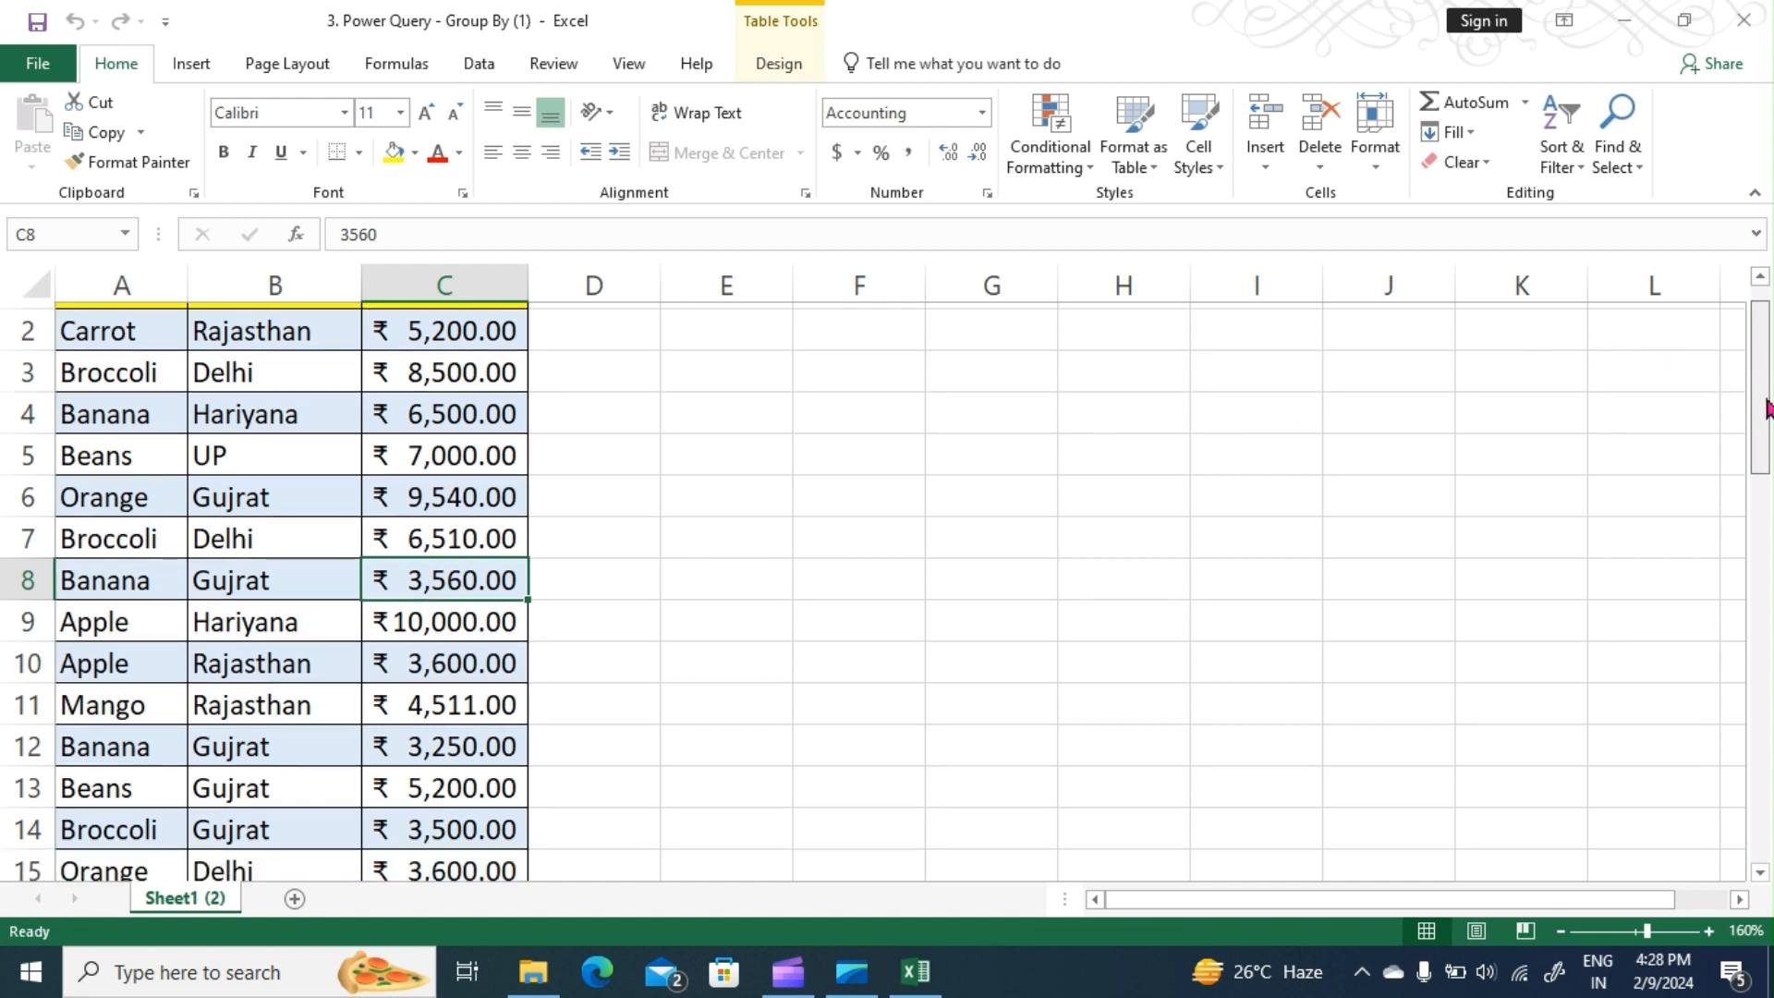
left_click_drag(1761, 376, 1761, 347)
left_click(1601, 404)
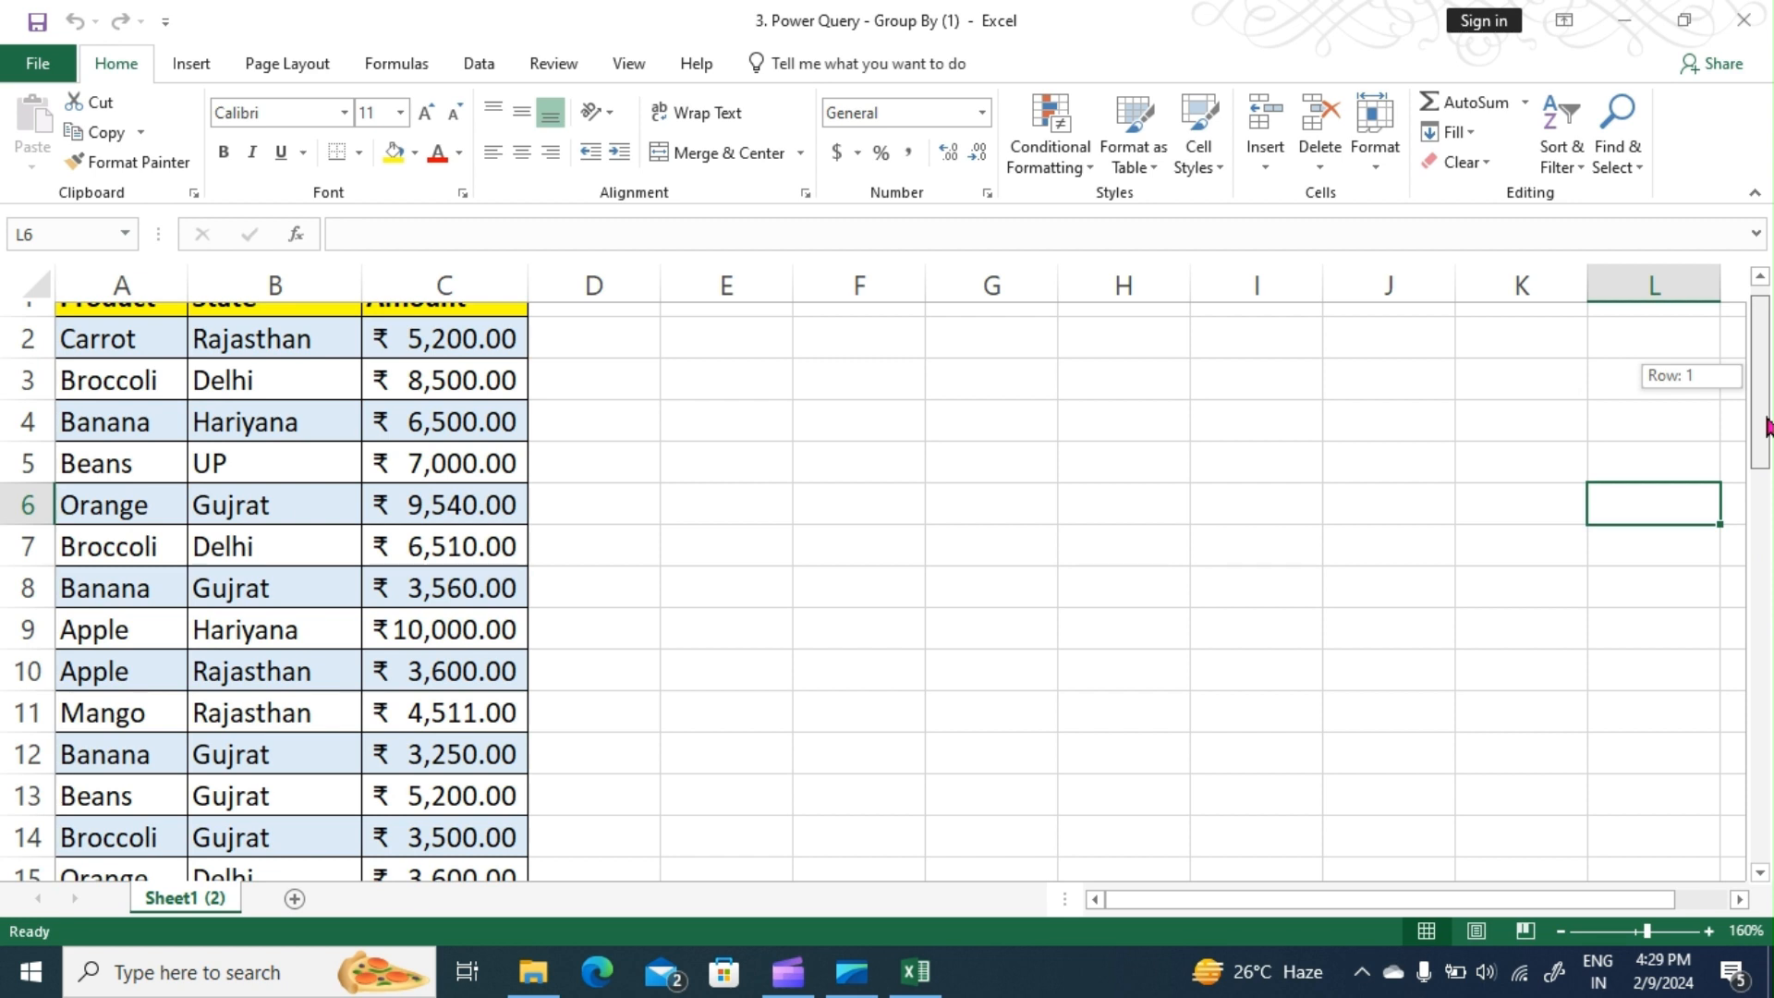
left_click_drag(1767, 425, 1762, 434)
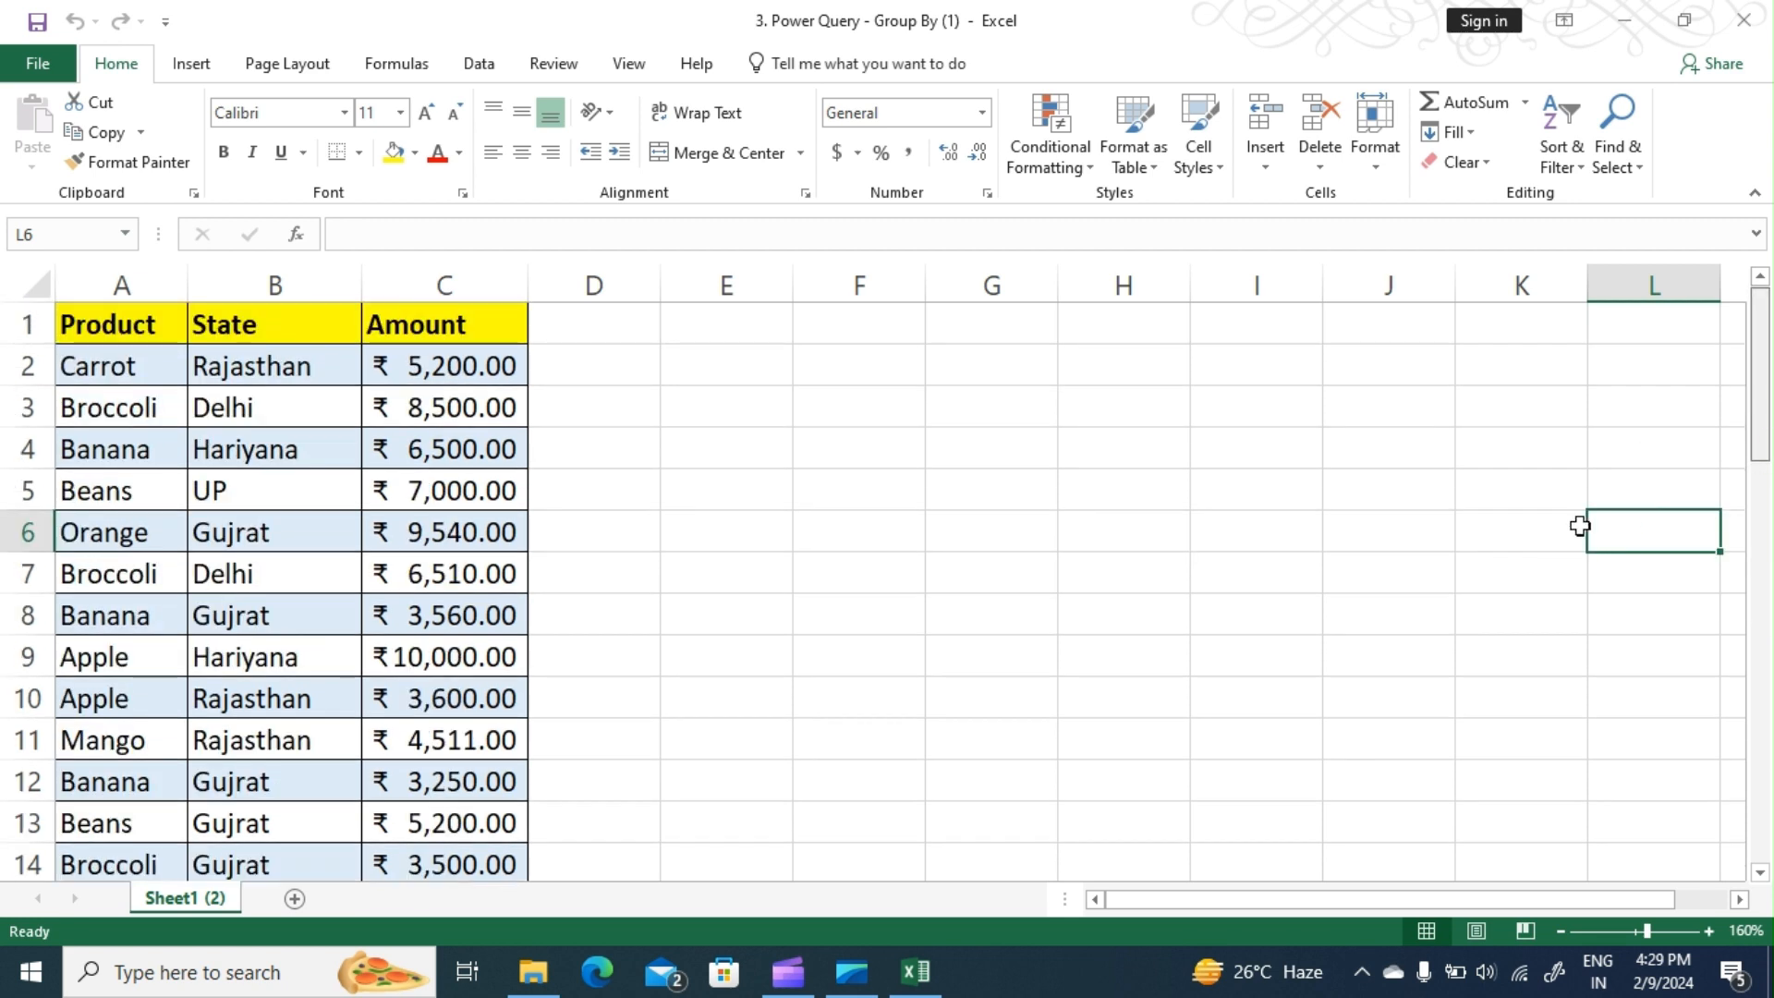
scroll(1580, 526, "down", 10)
key("Down")
key("Down")
key("Down")
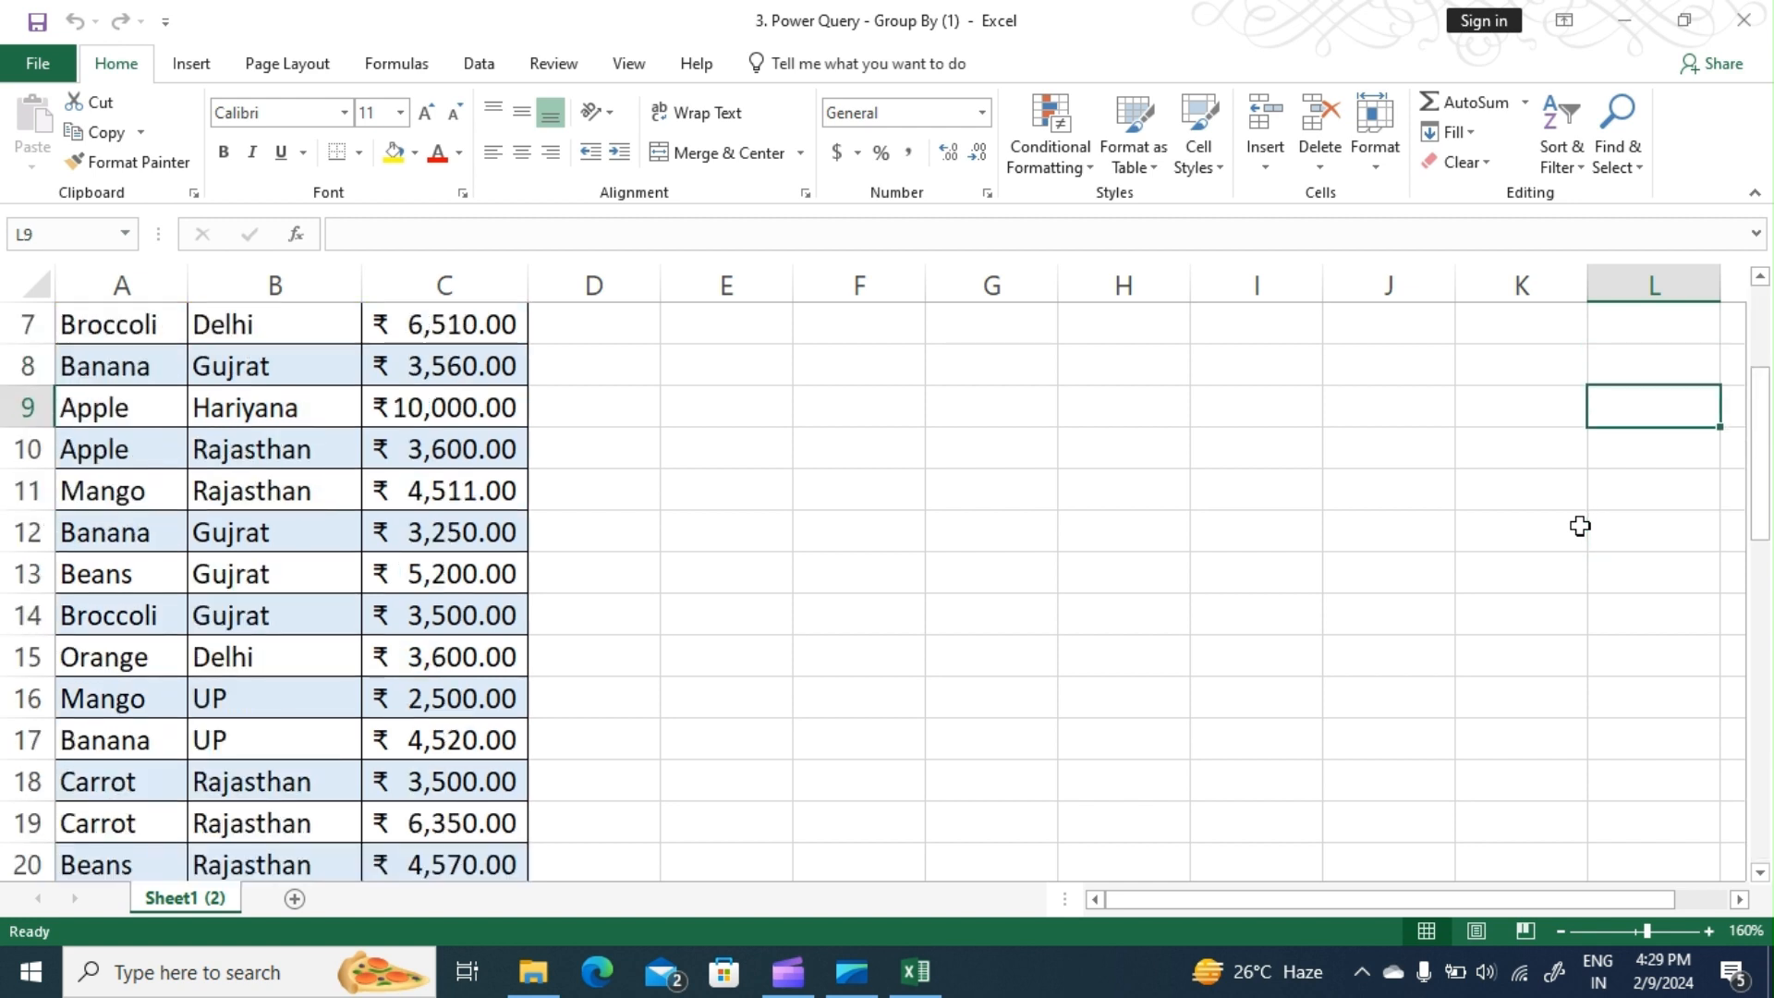
key("Down")
key("Down")
key("Down")
key("Down")
key("Down")
key("Down")
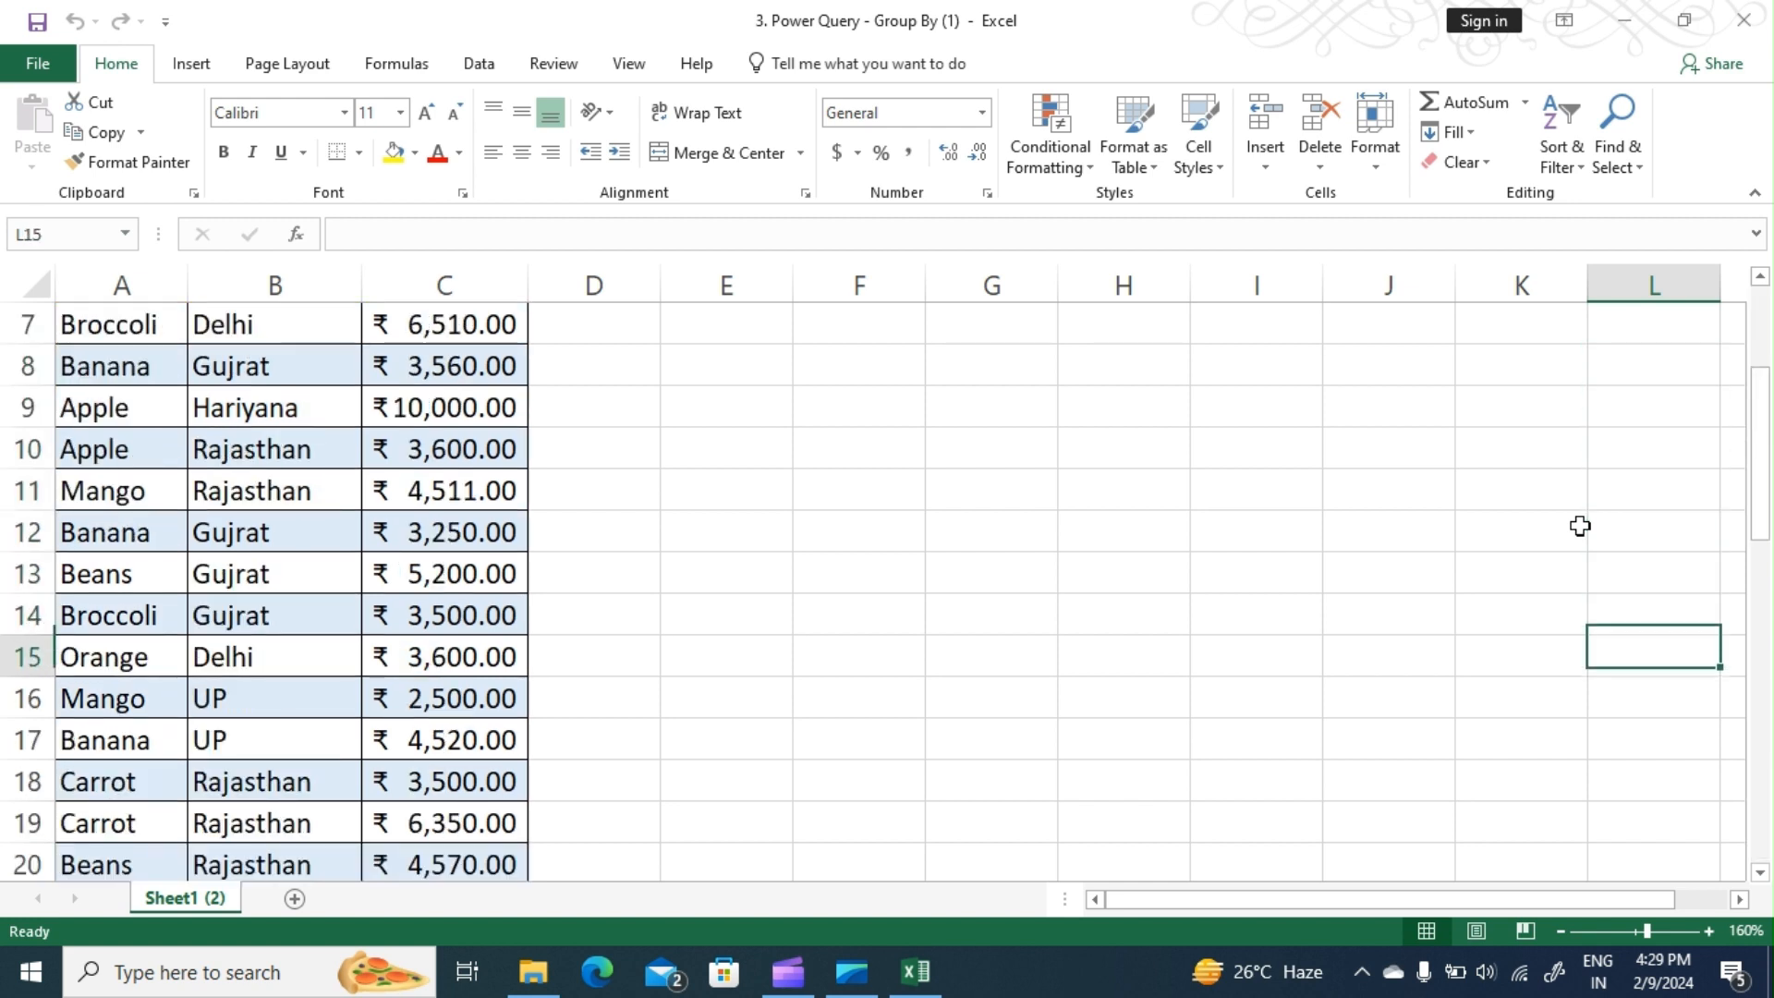
key("Down")
key("Down")
key("Down")
key("Down")
key("Down")
key("Down")
key("Down")
key("Down")
key("Down")
key("Down")
key("Down")
key("Down")
key("Down")
key("Down")
key("Down")
key("Down")
key("Down")
key("Down")
key("Down")
key("Down")
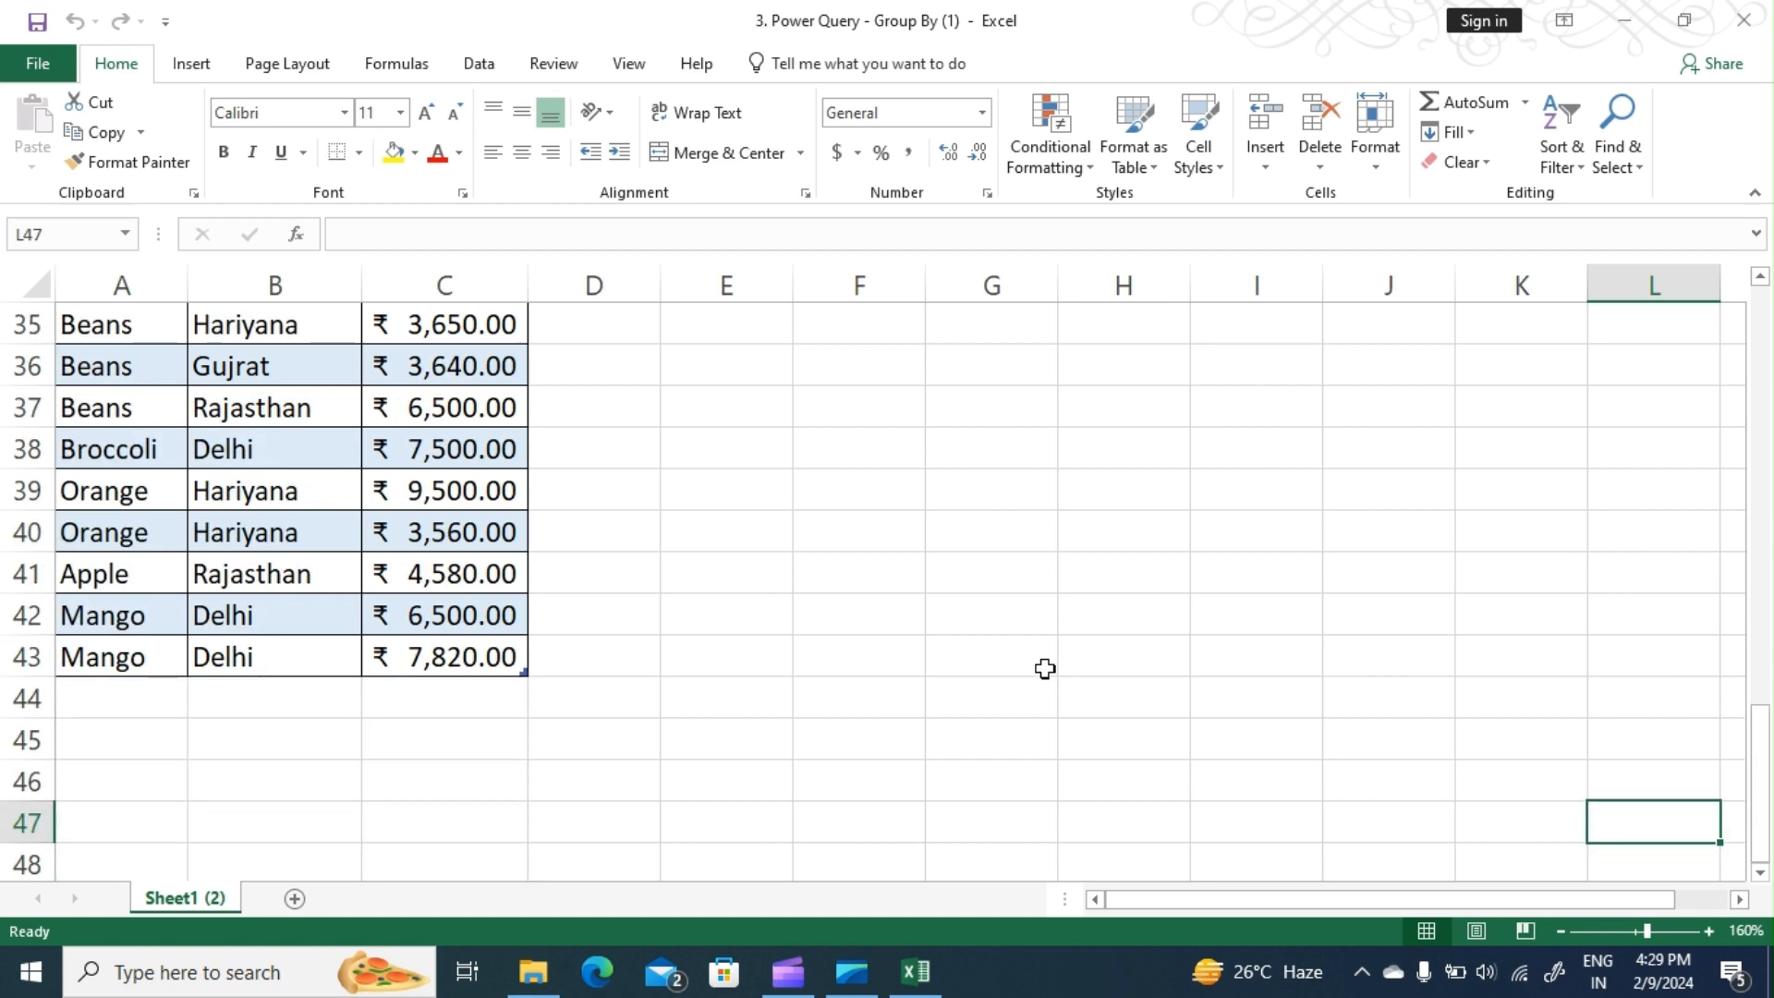
scroll(1044, 669, "up", 11)
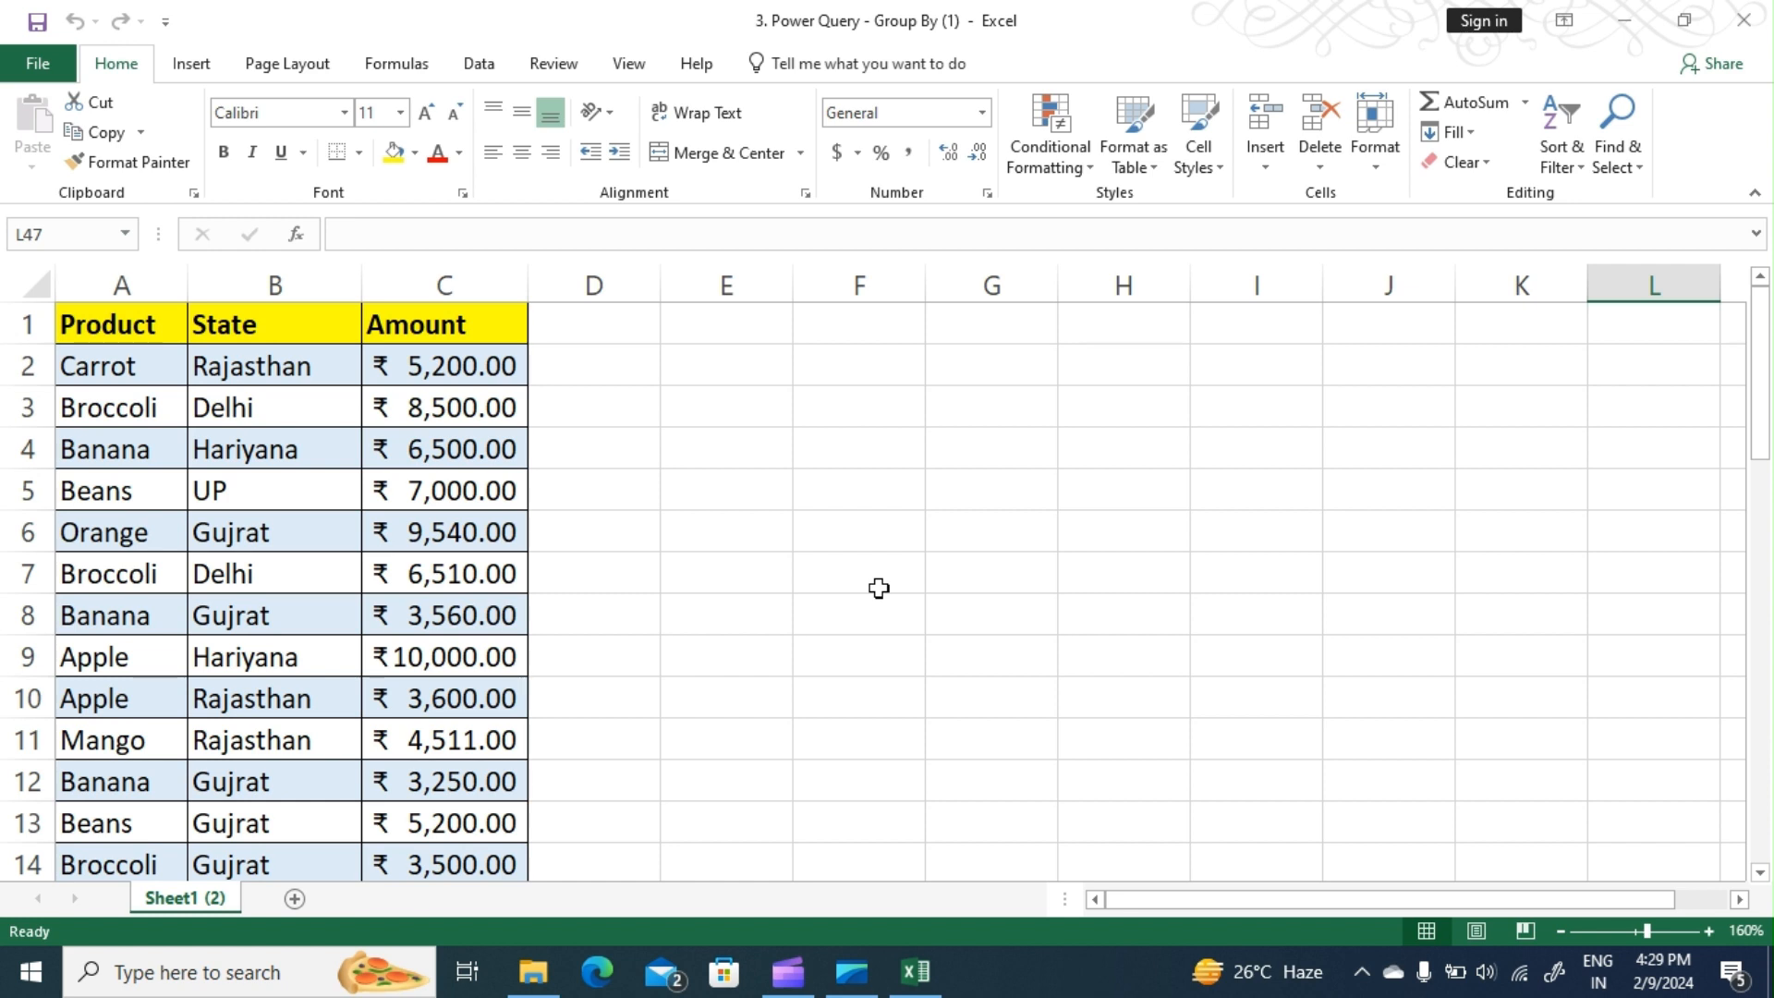
Step: Load the Product, State and Amount table into the Power Query Editor
left_click(275, 529)
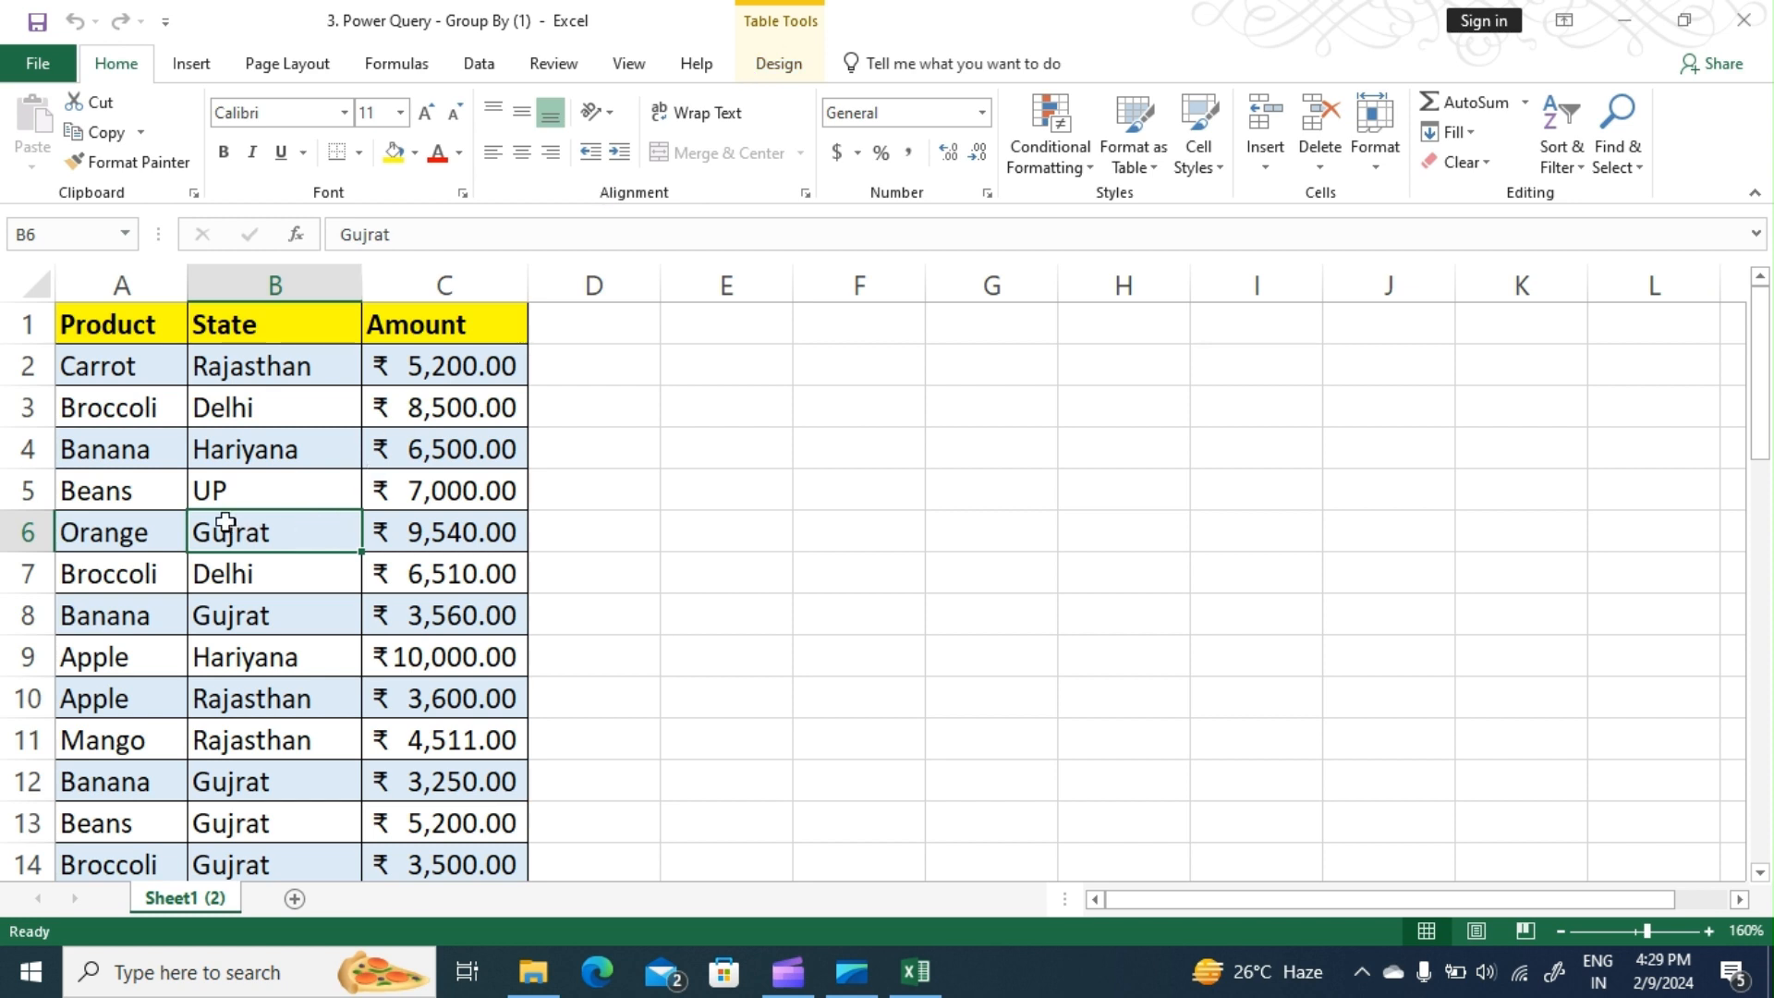
left_click(1105, 531)
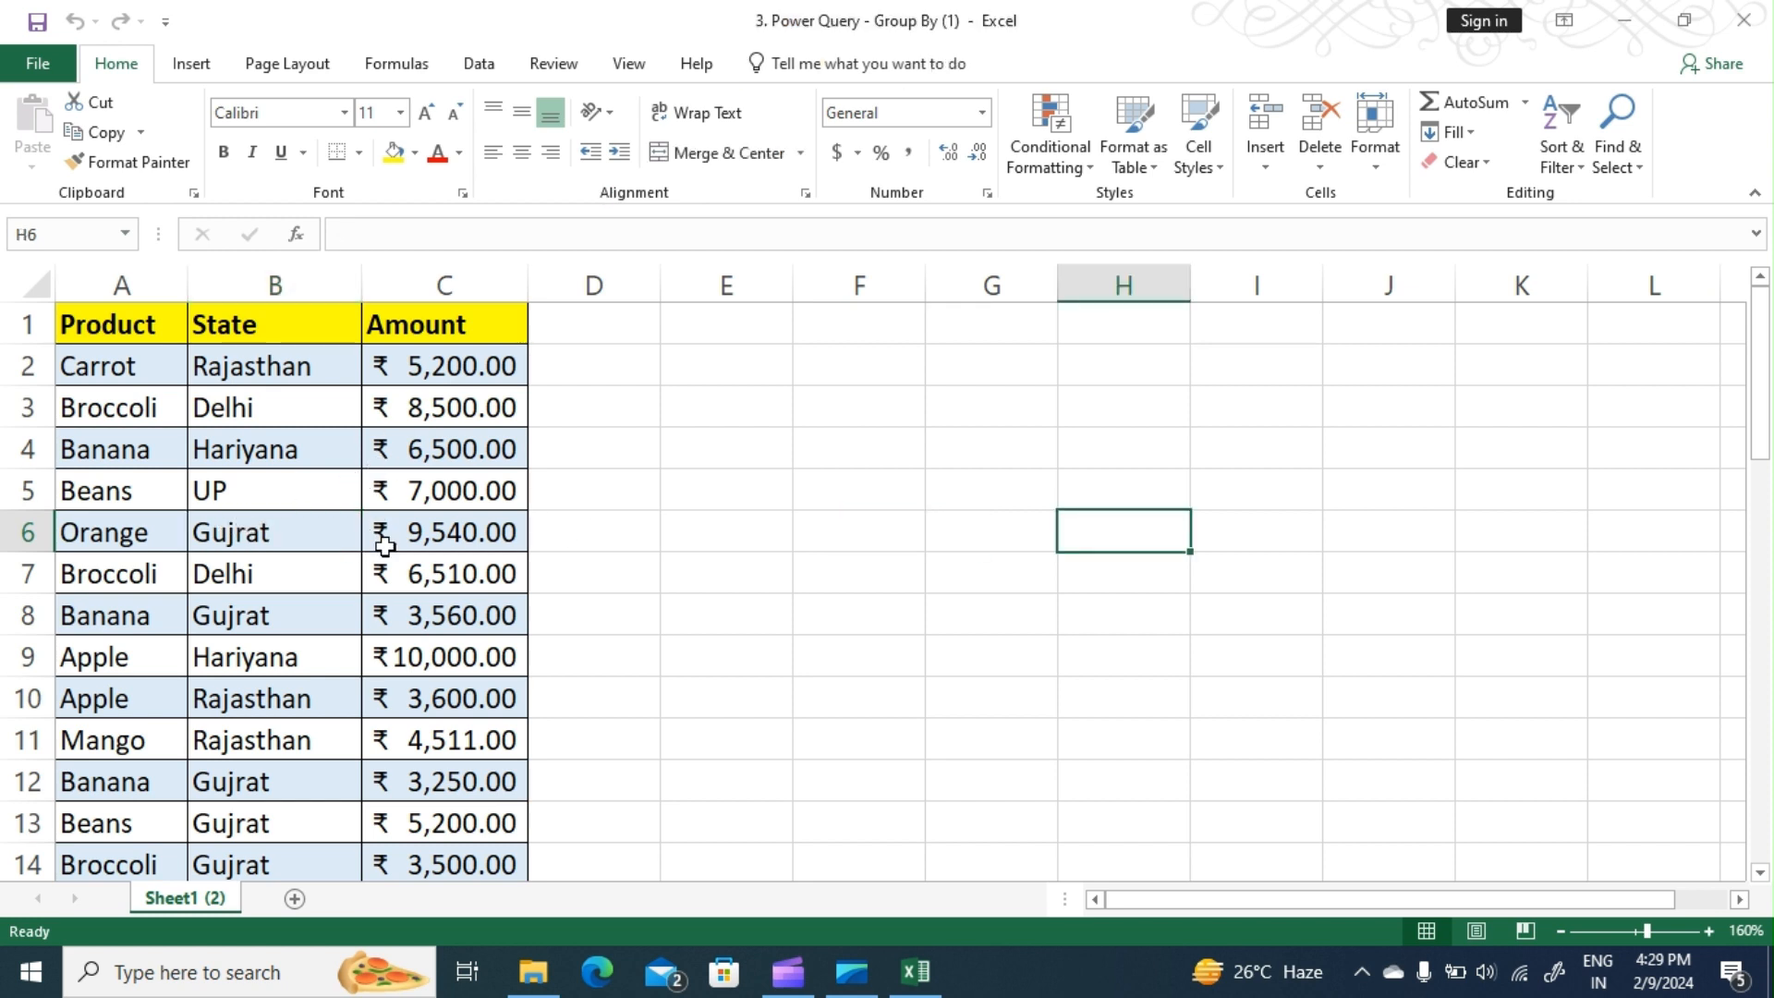
left_click(265, 530)
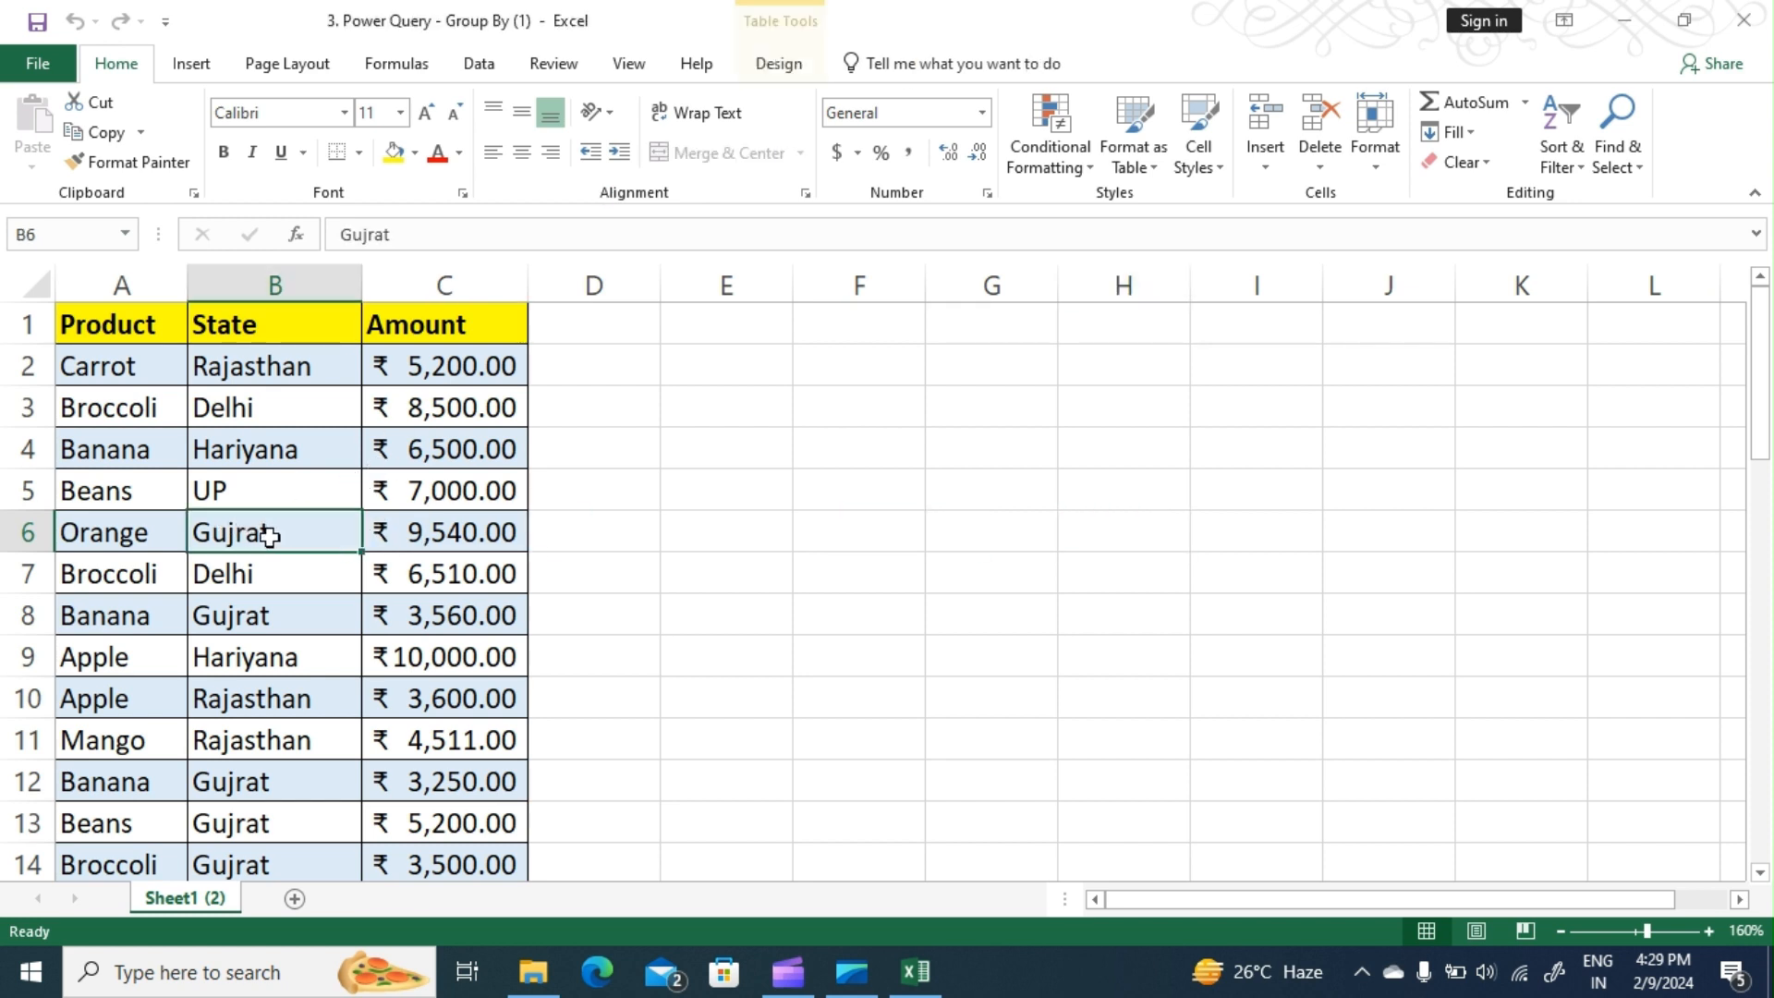
left_click(774, 65)
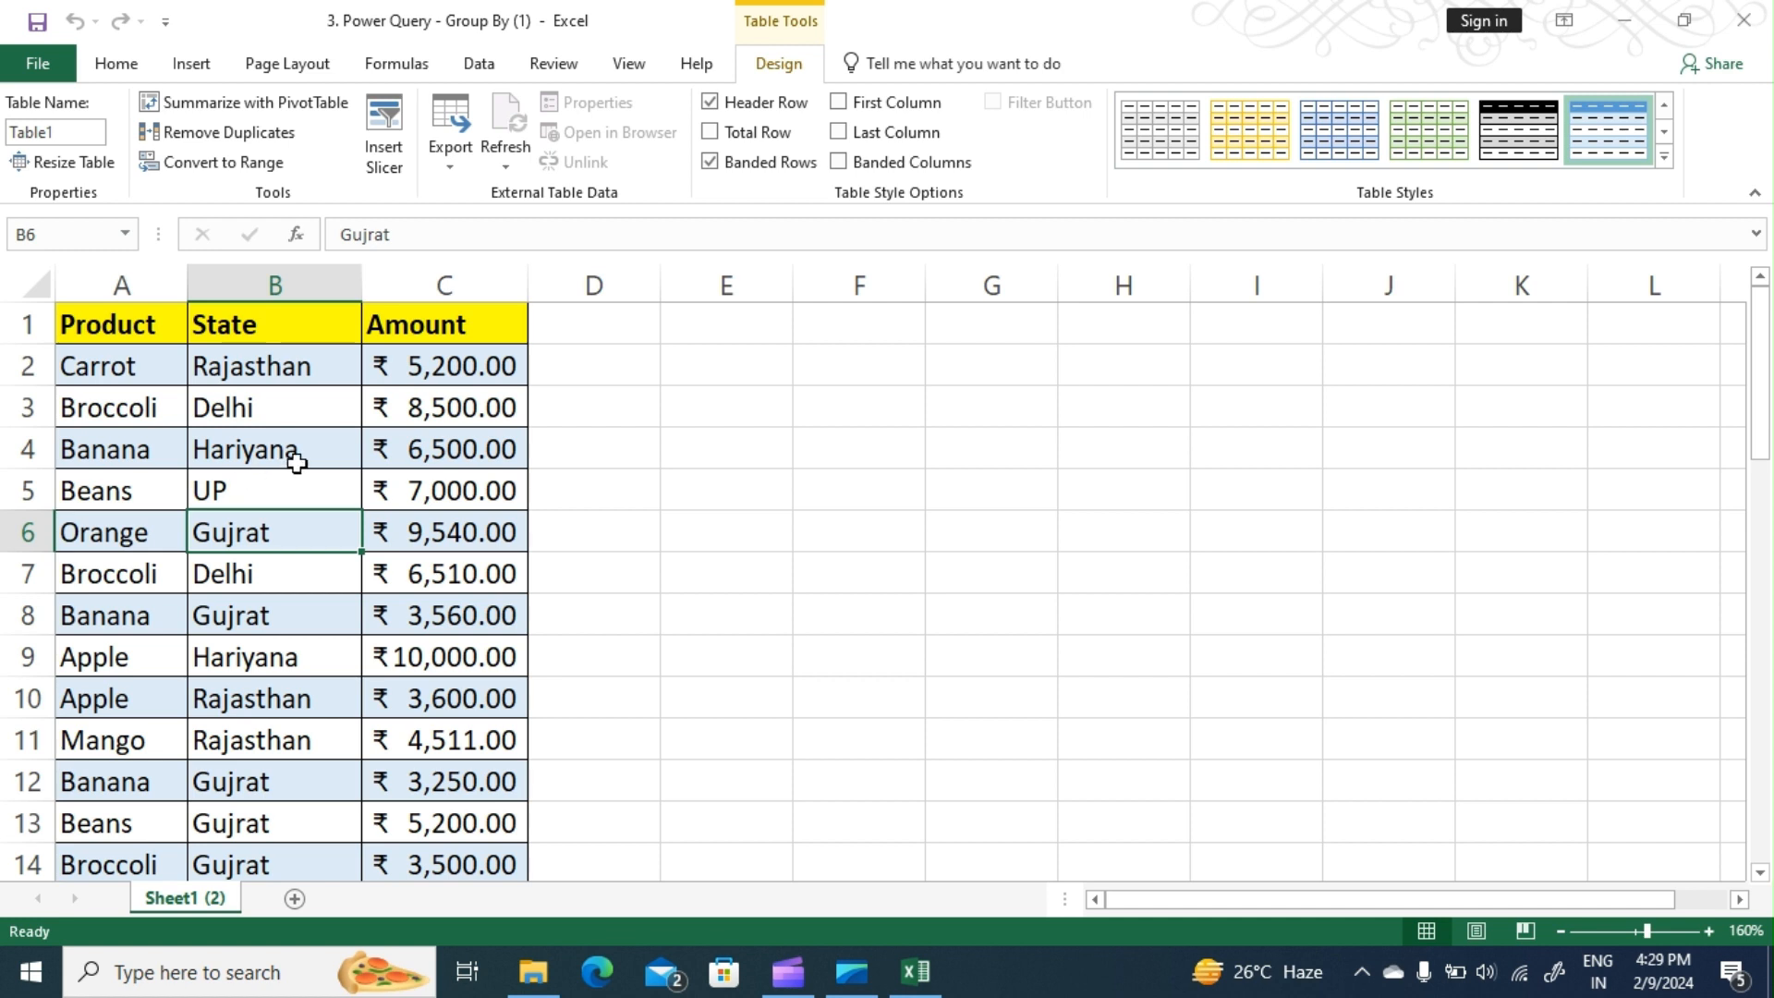
left_click(480, 66)
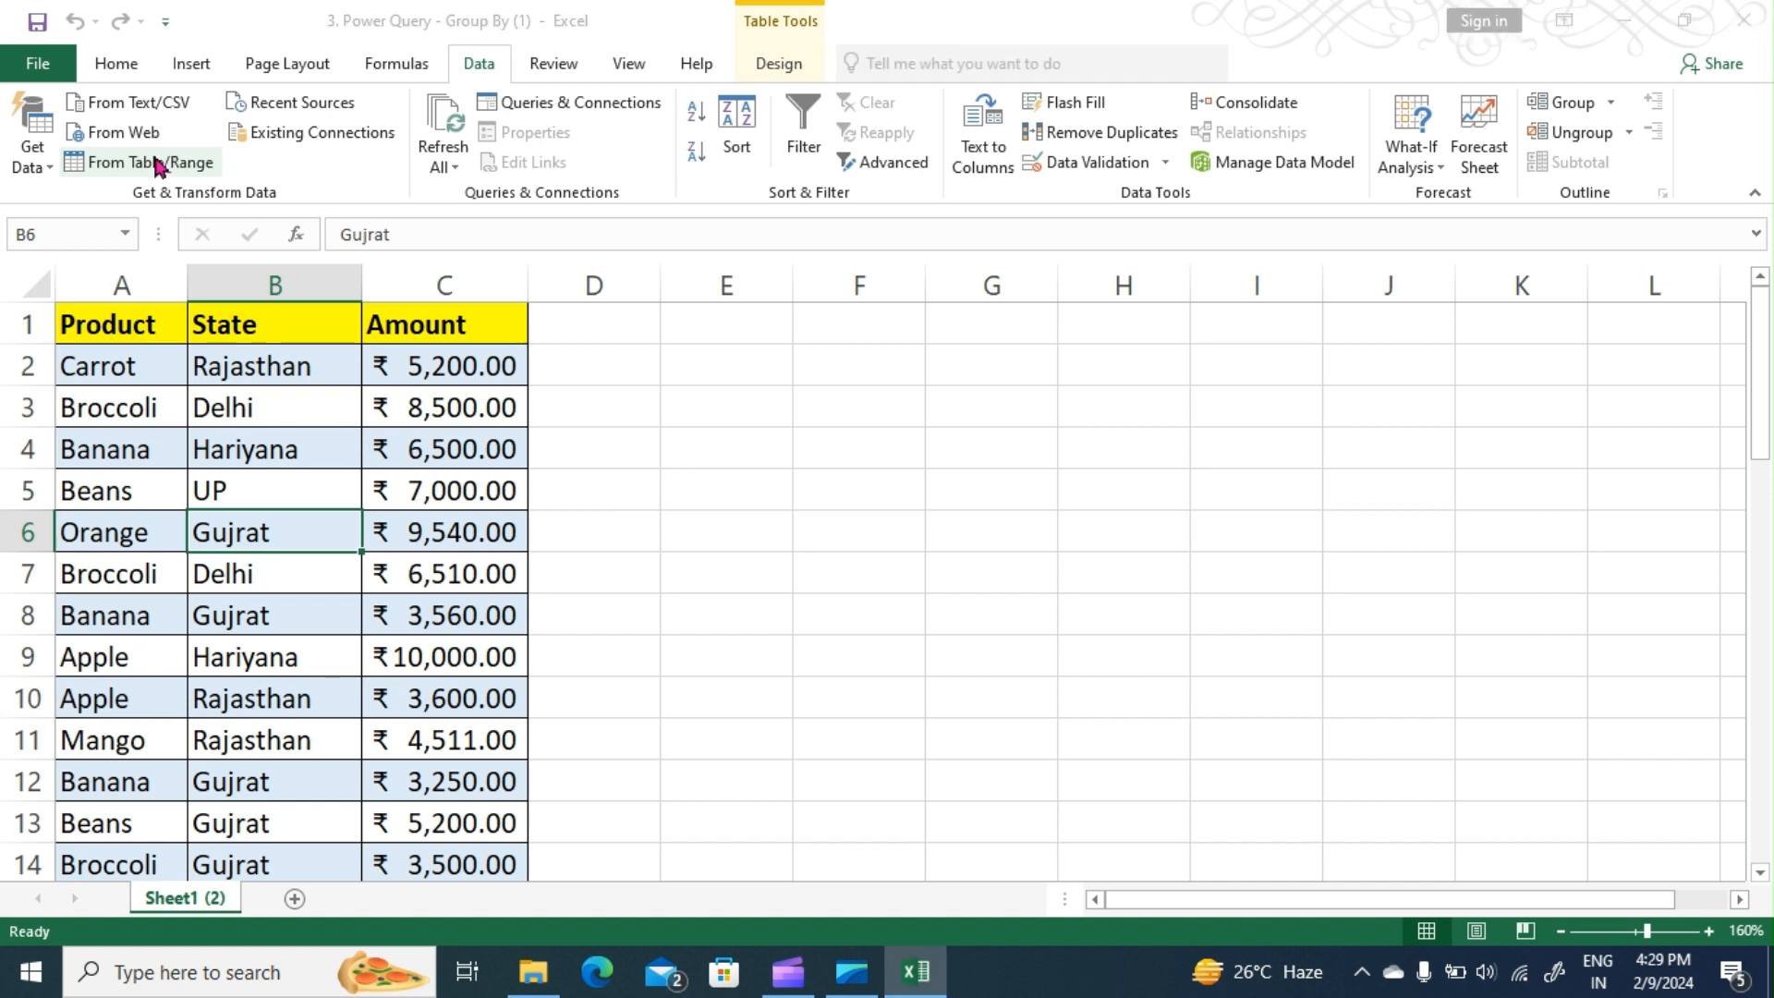
left_click(1112, 560)
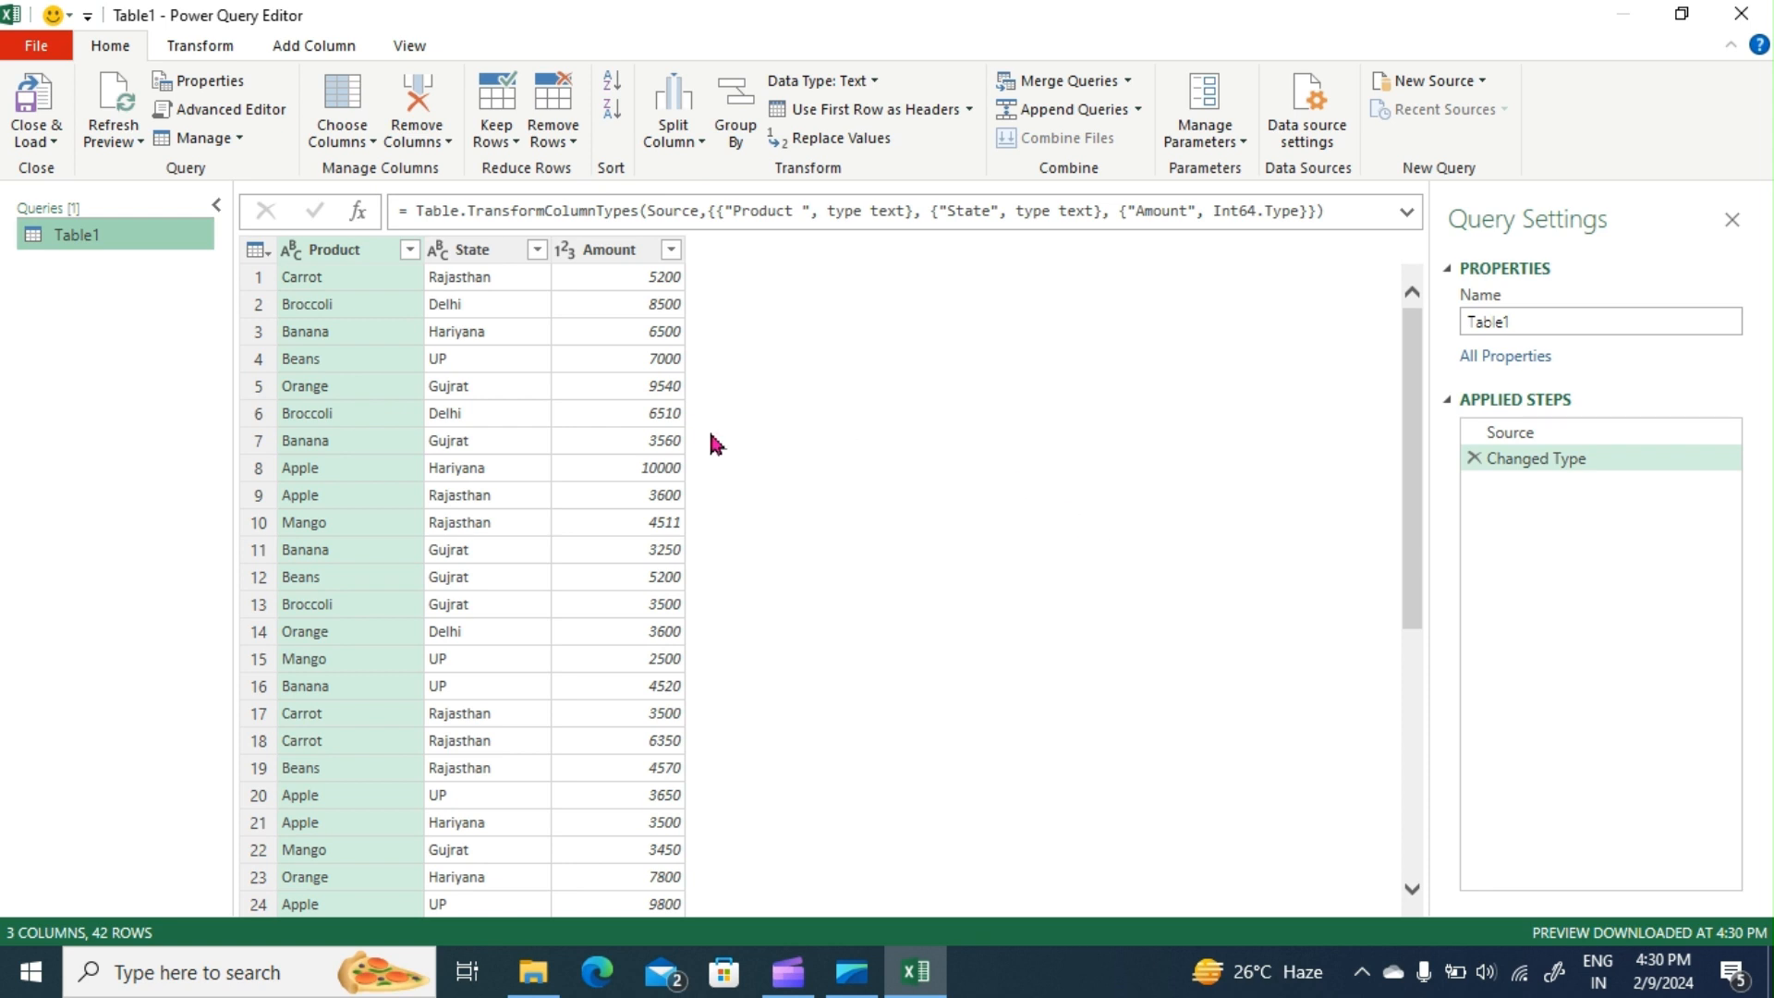
Step: Group the table by State, summing Amount into a new column named Amount, and remove that grouping step
left_click_drag(1408, 349, 1460, 263)
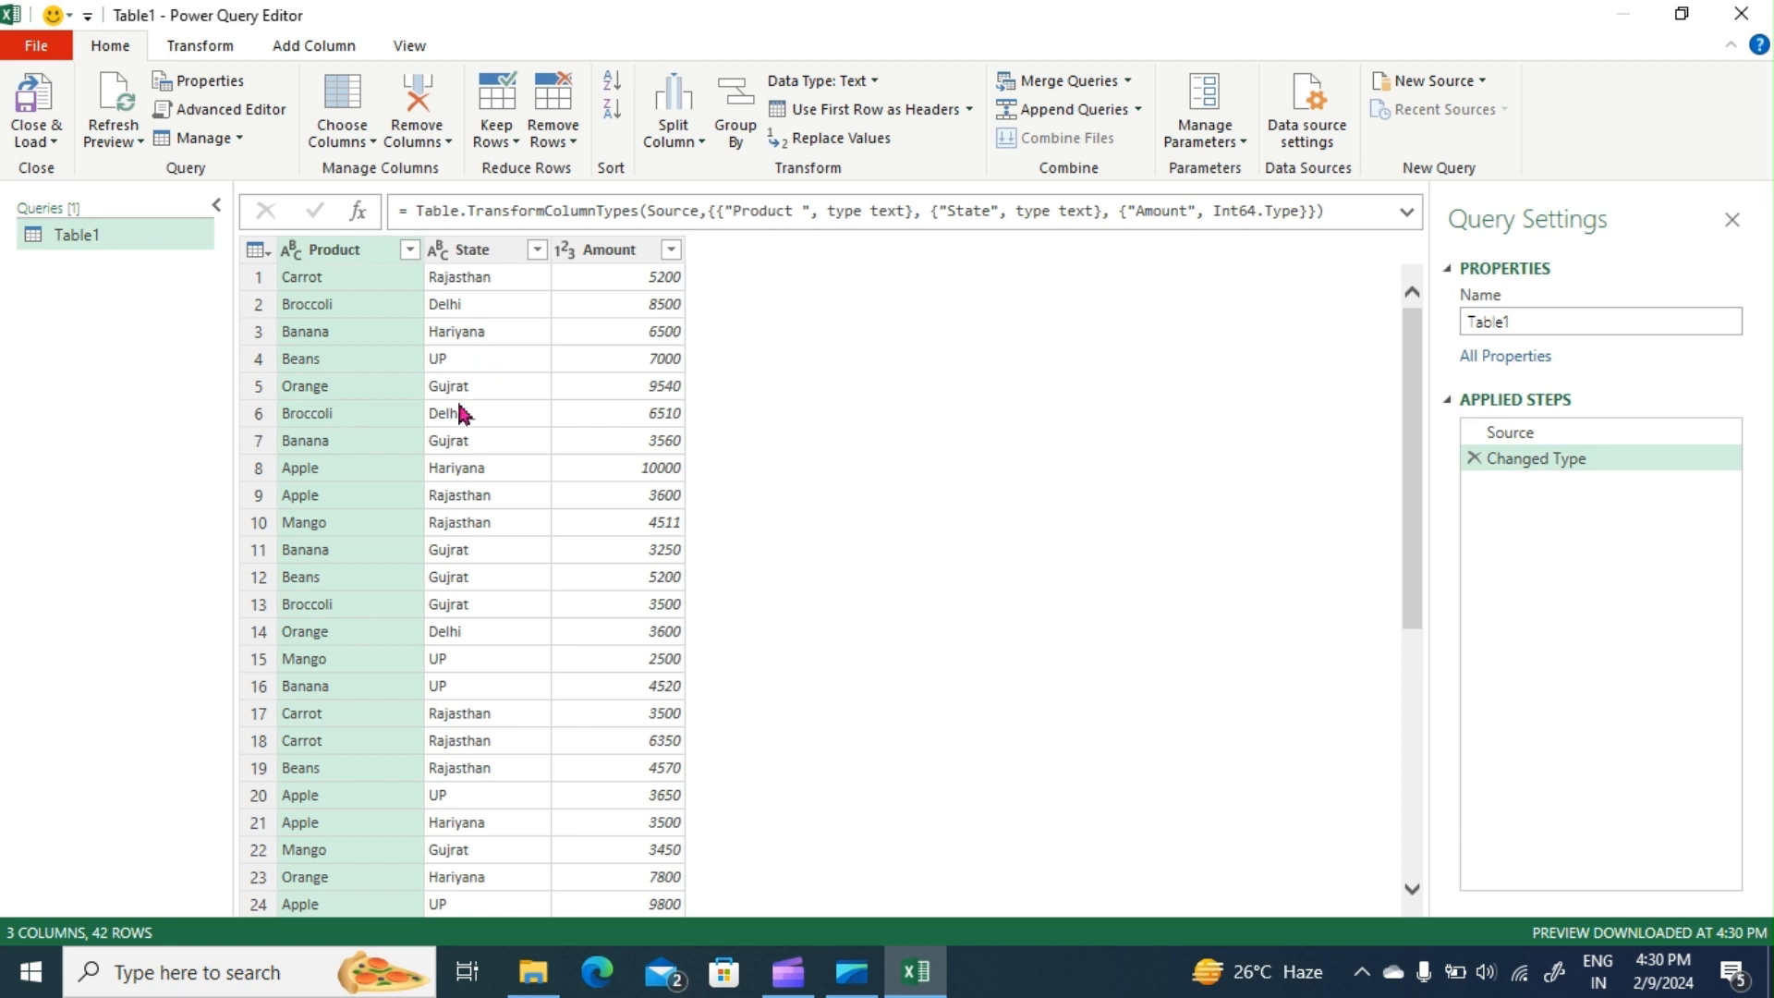
left_click(202, 51)
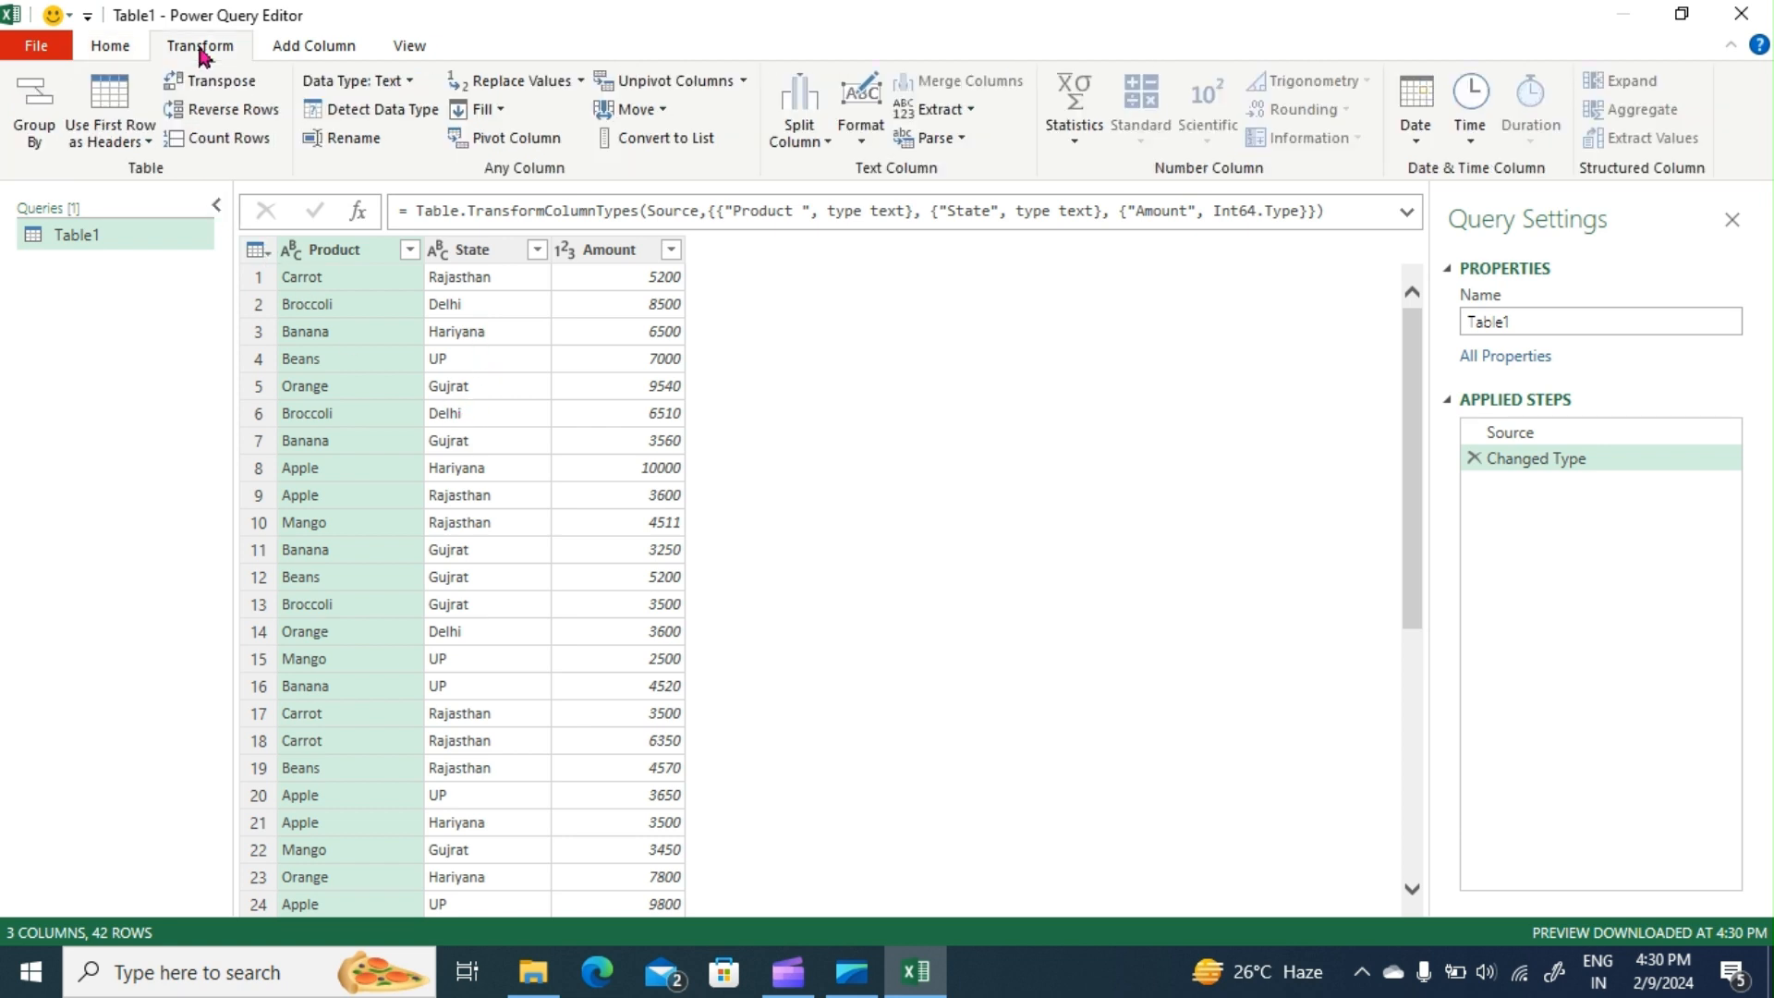
left_click(33, 128)
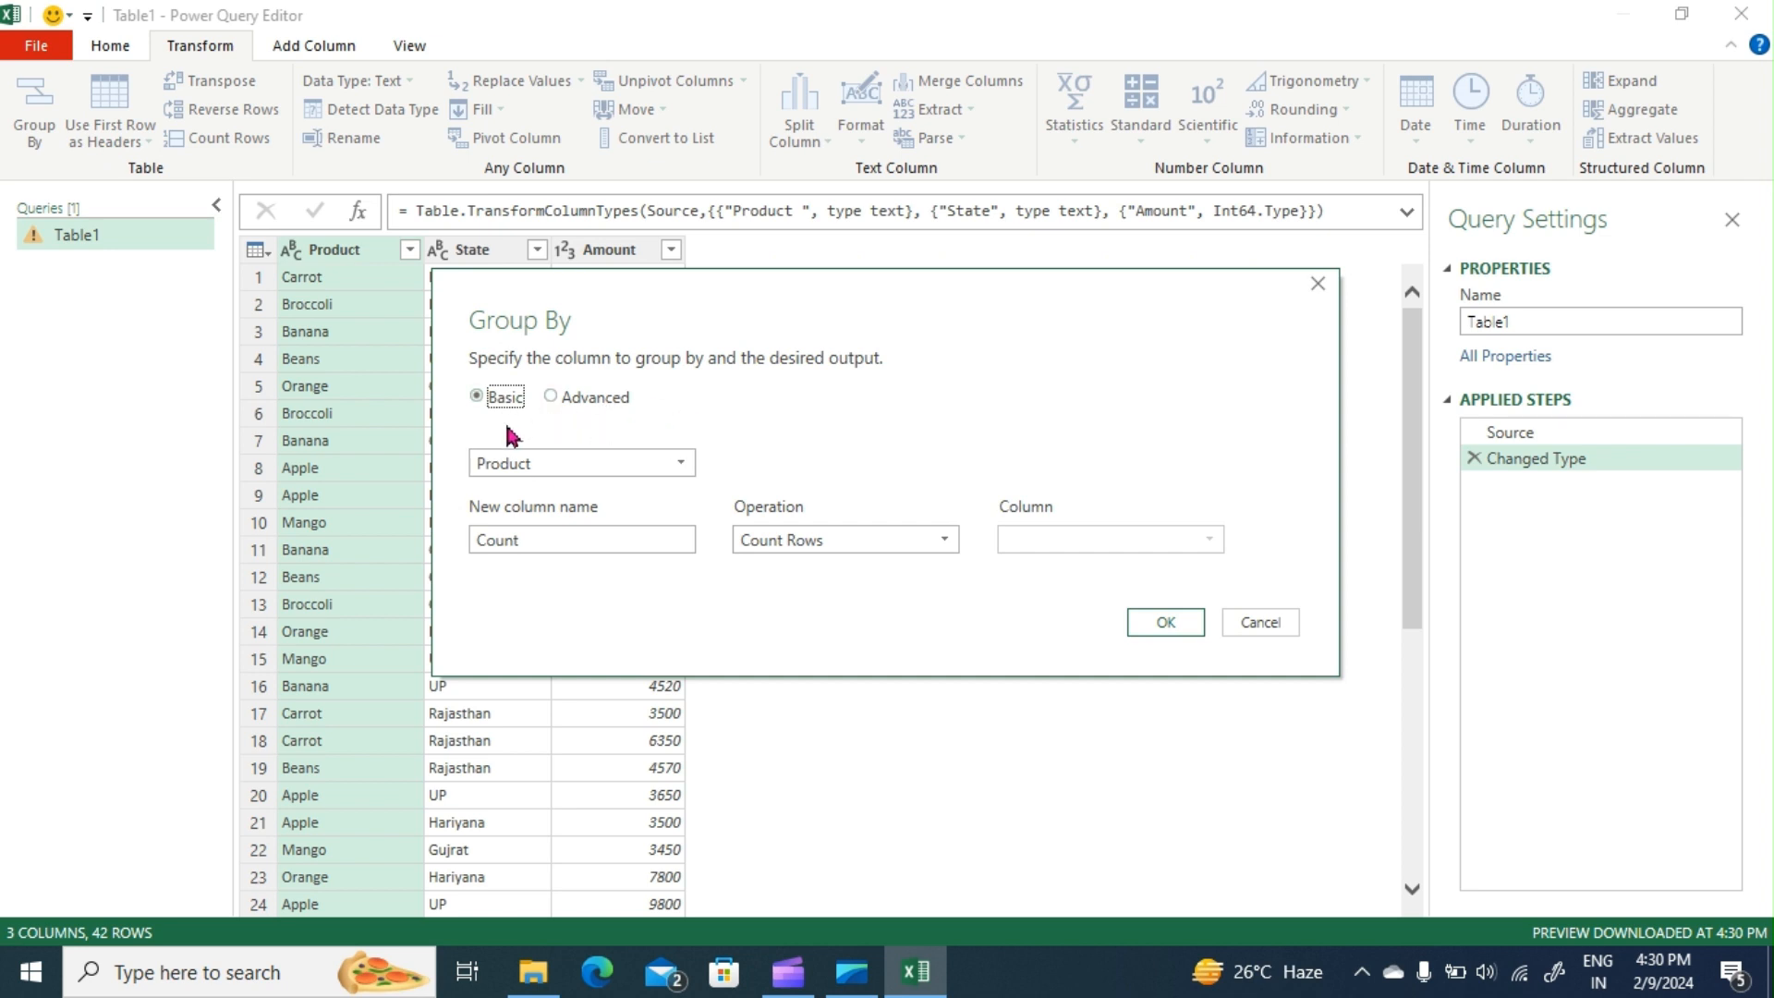
left_click(681, 467)
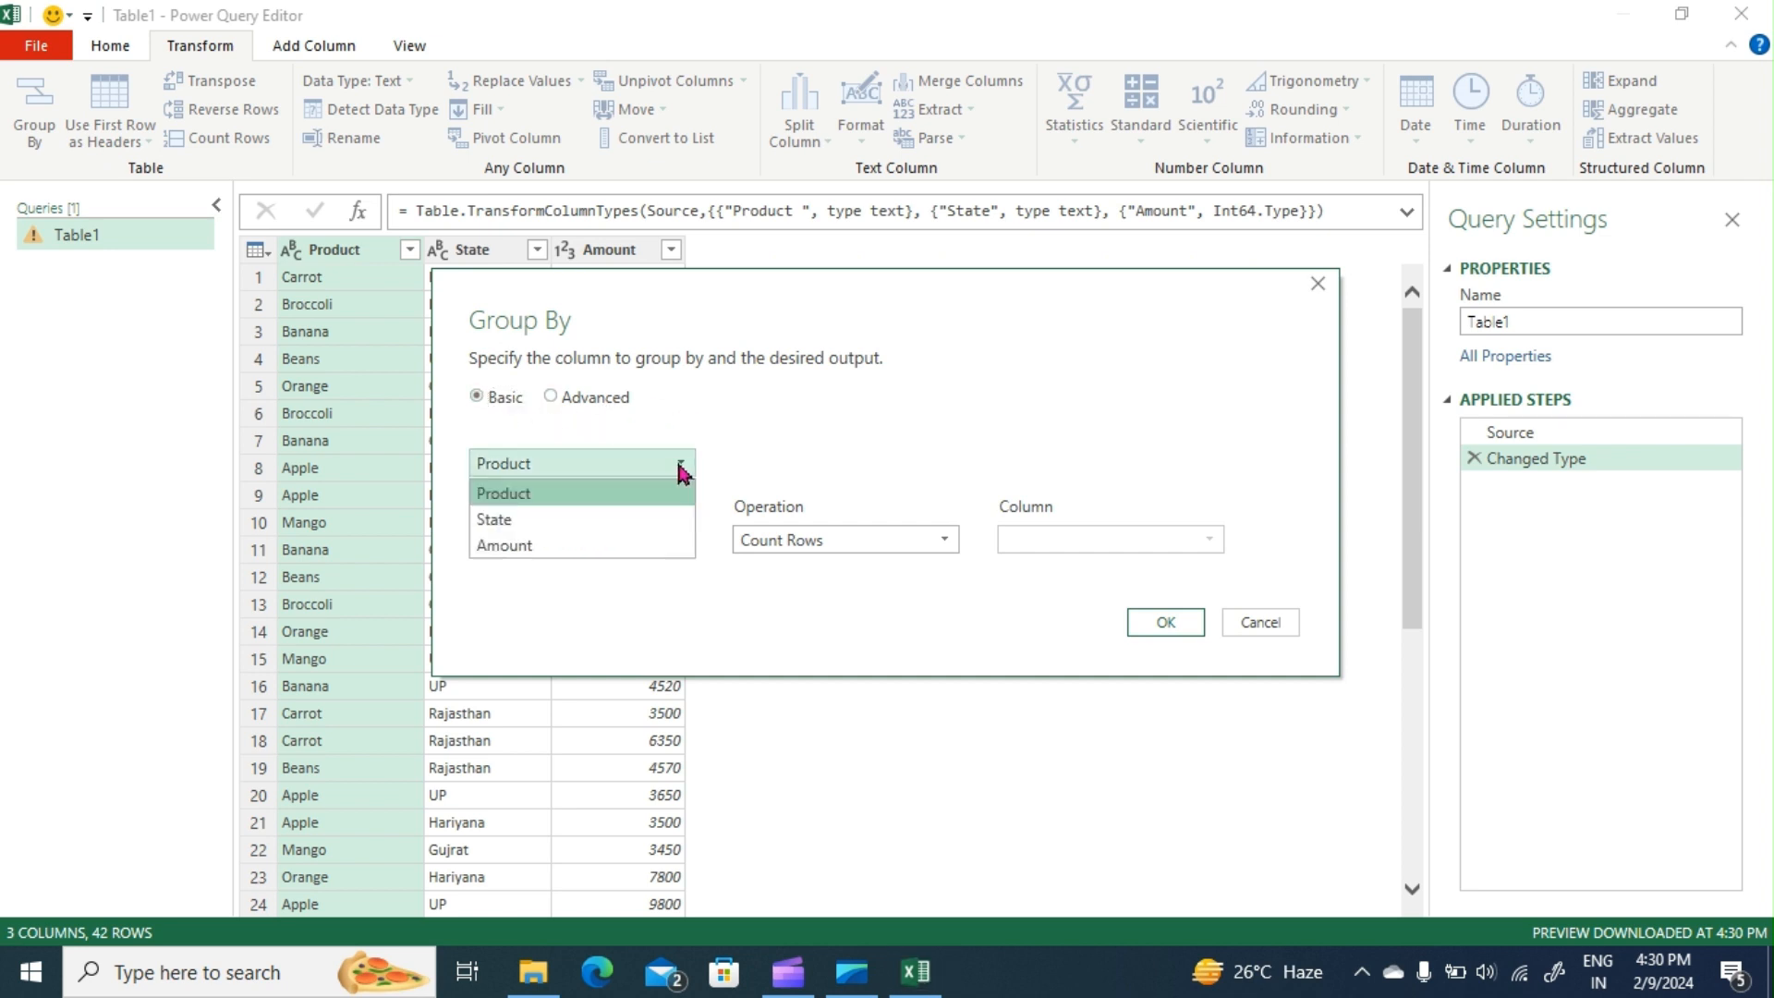
left_click(591, 514)
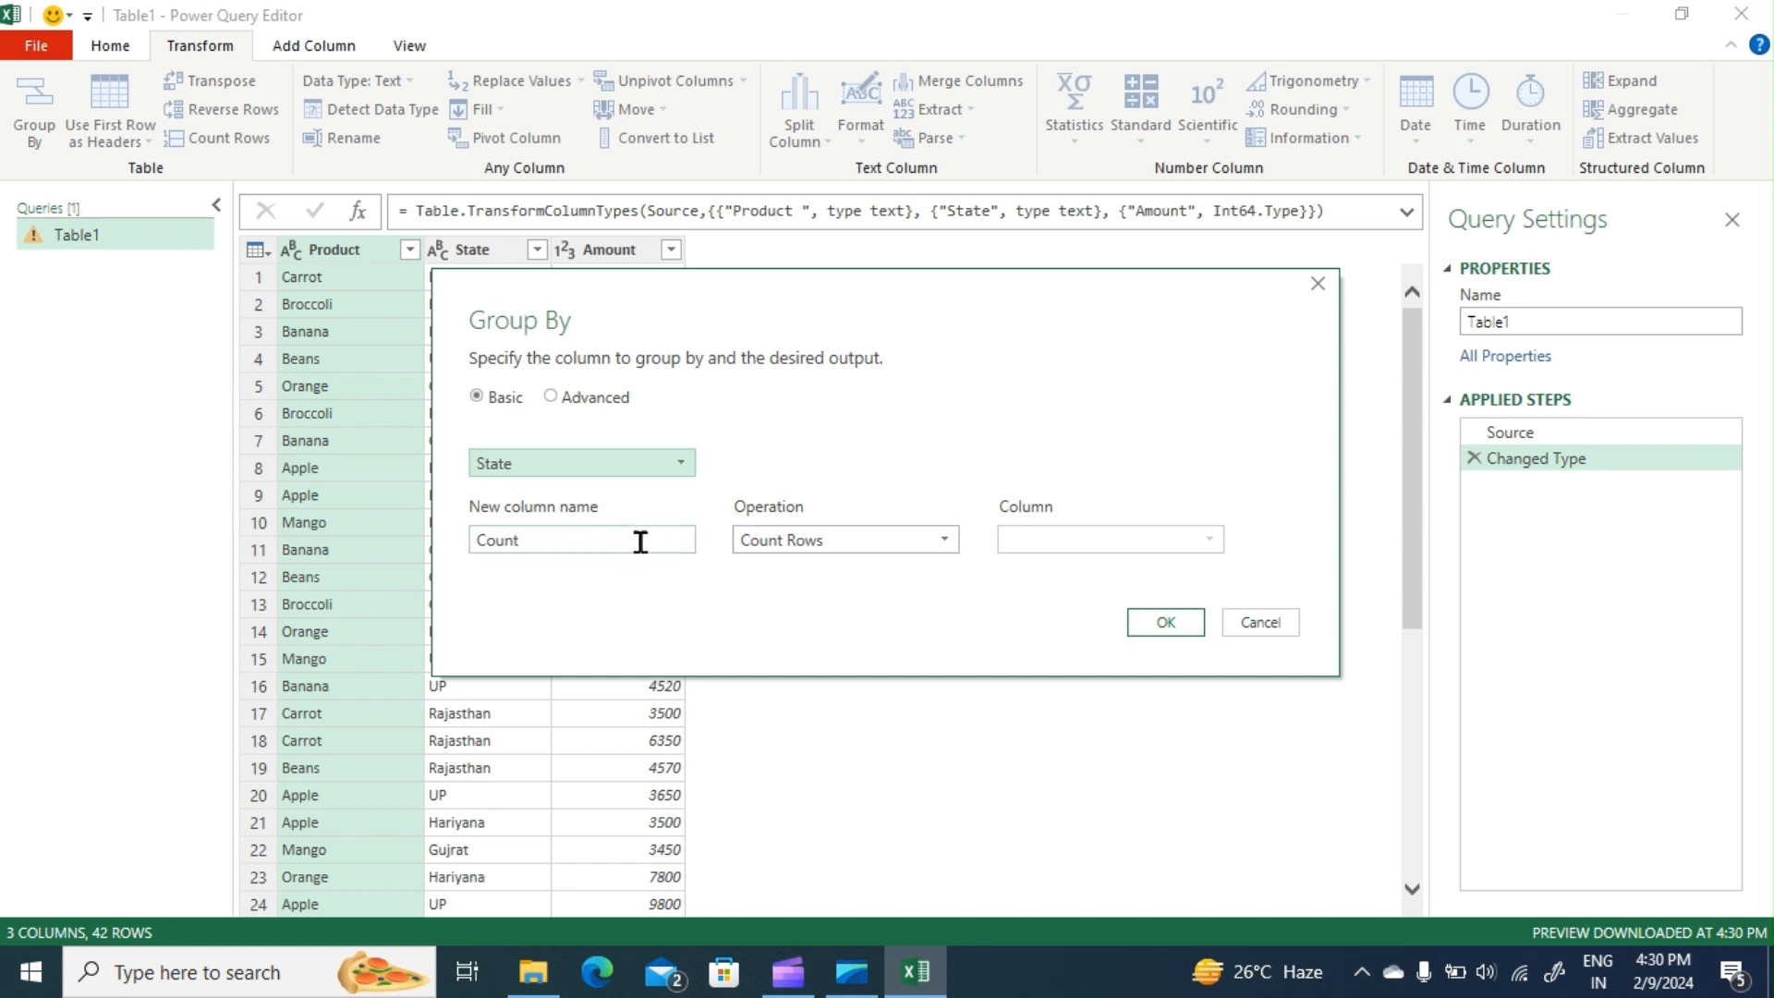
left_click(919, 547)
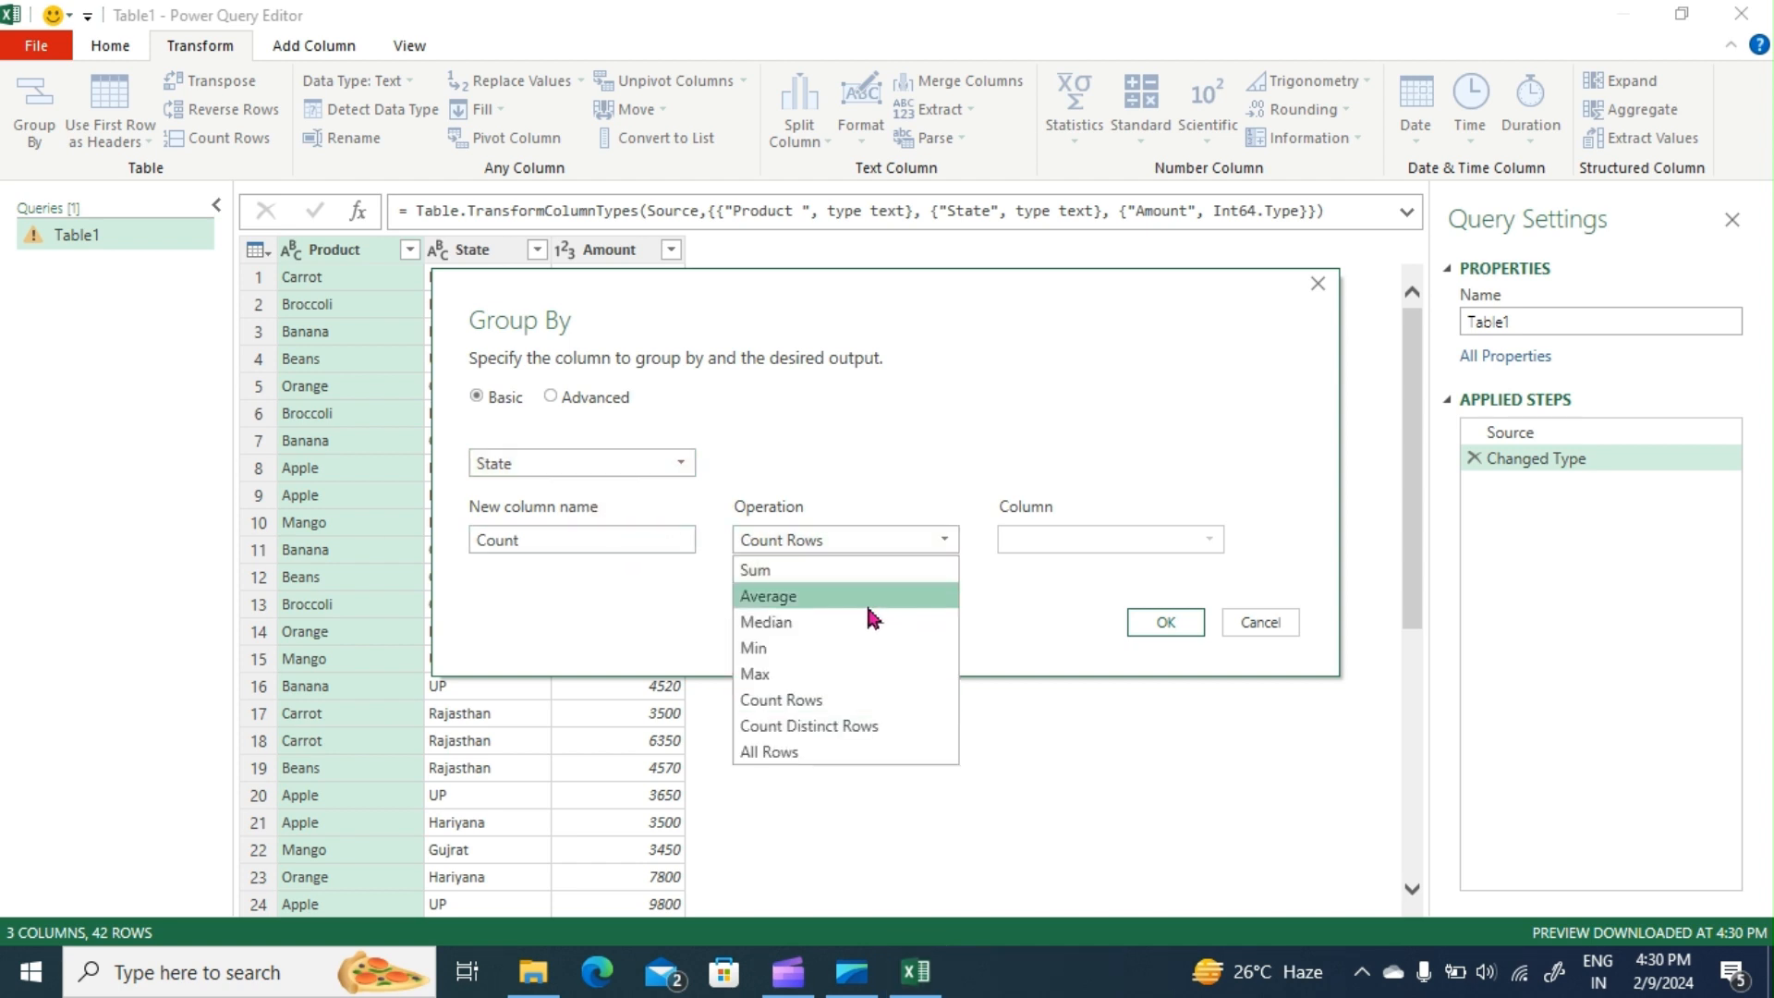
left_click(850, 569)
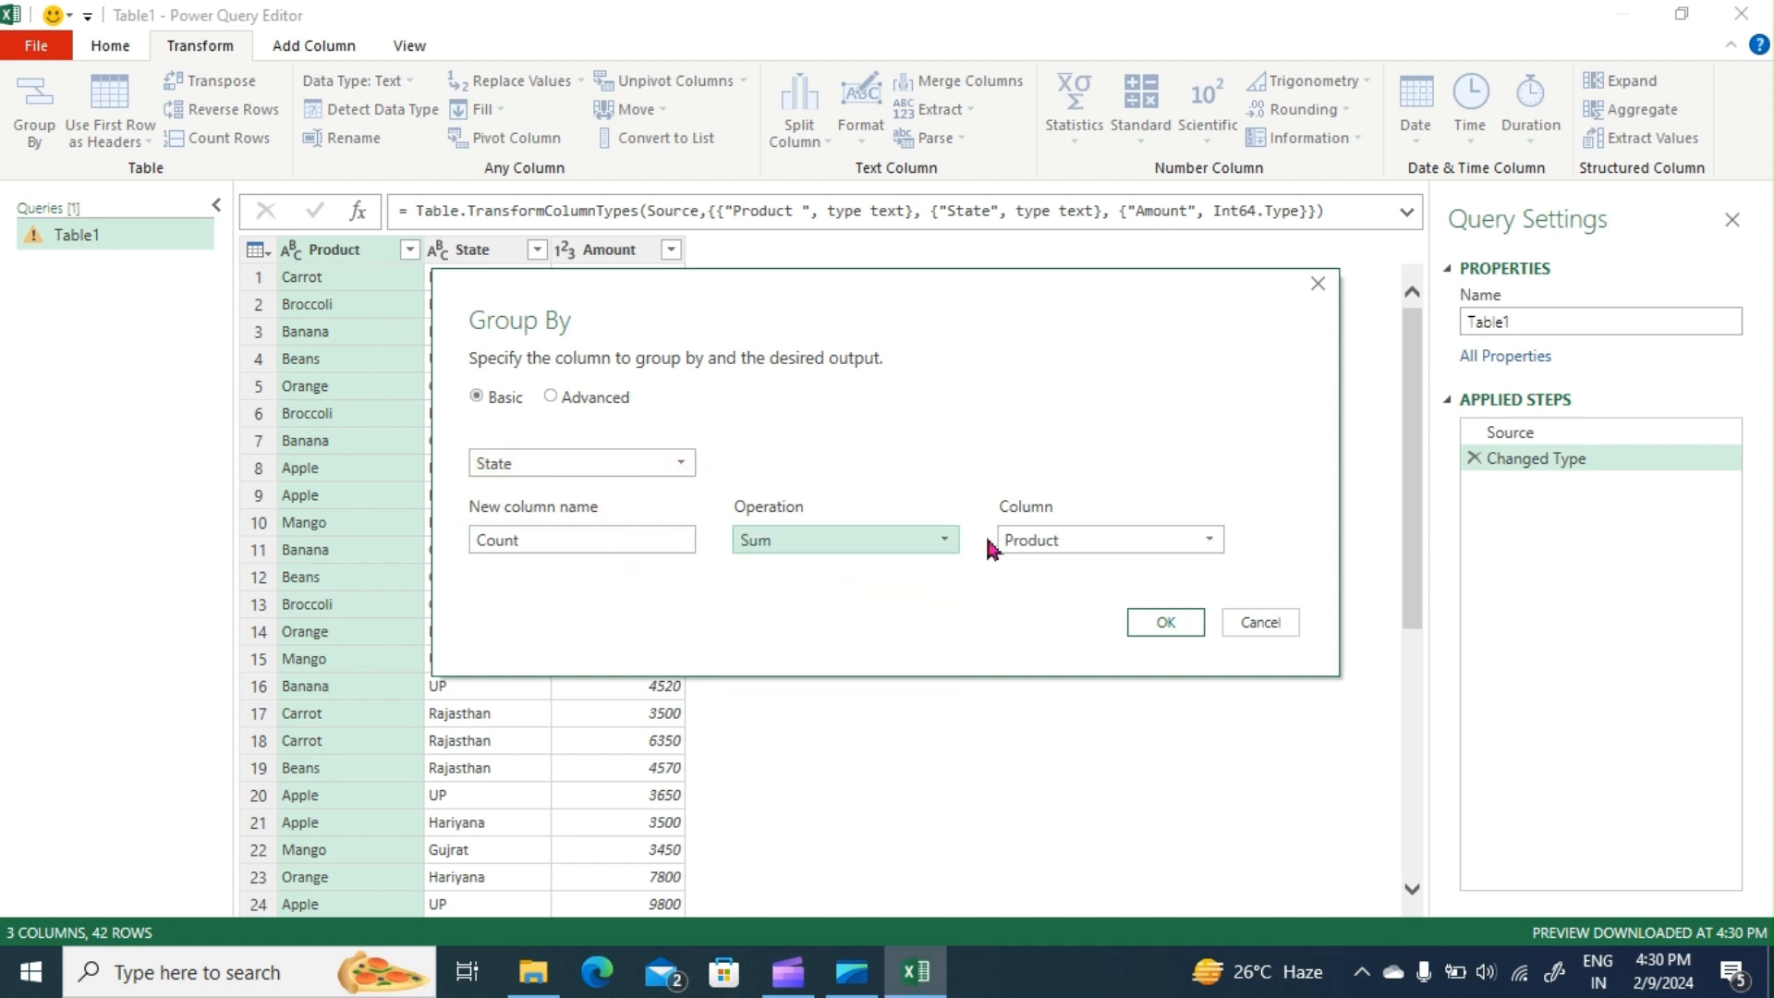
left_click(1120, 540)
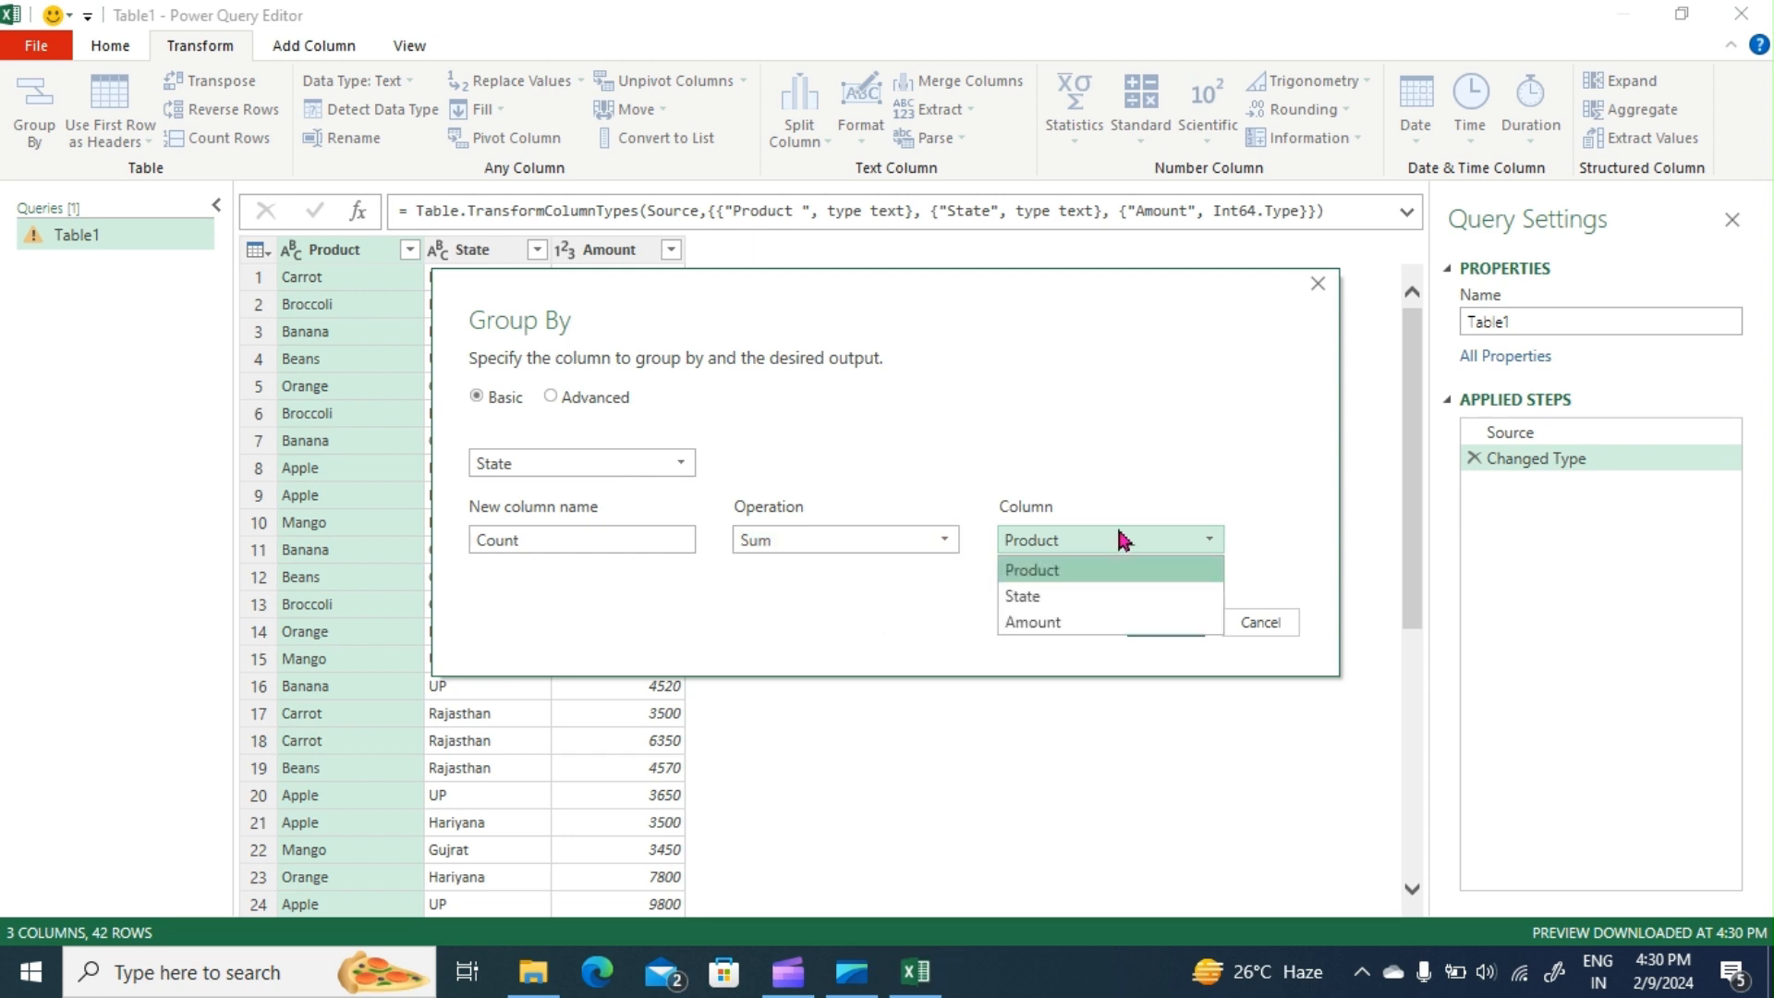
left_click(1064, 624)
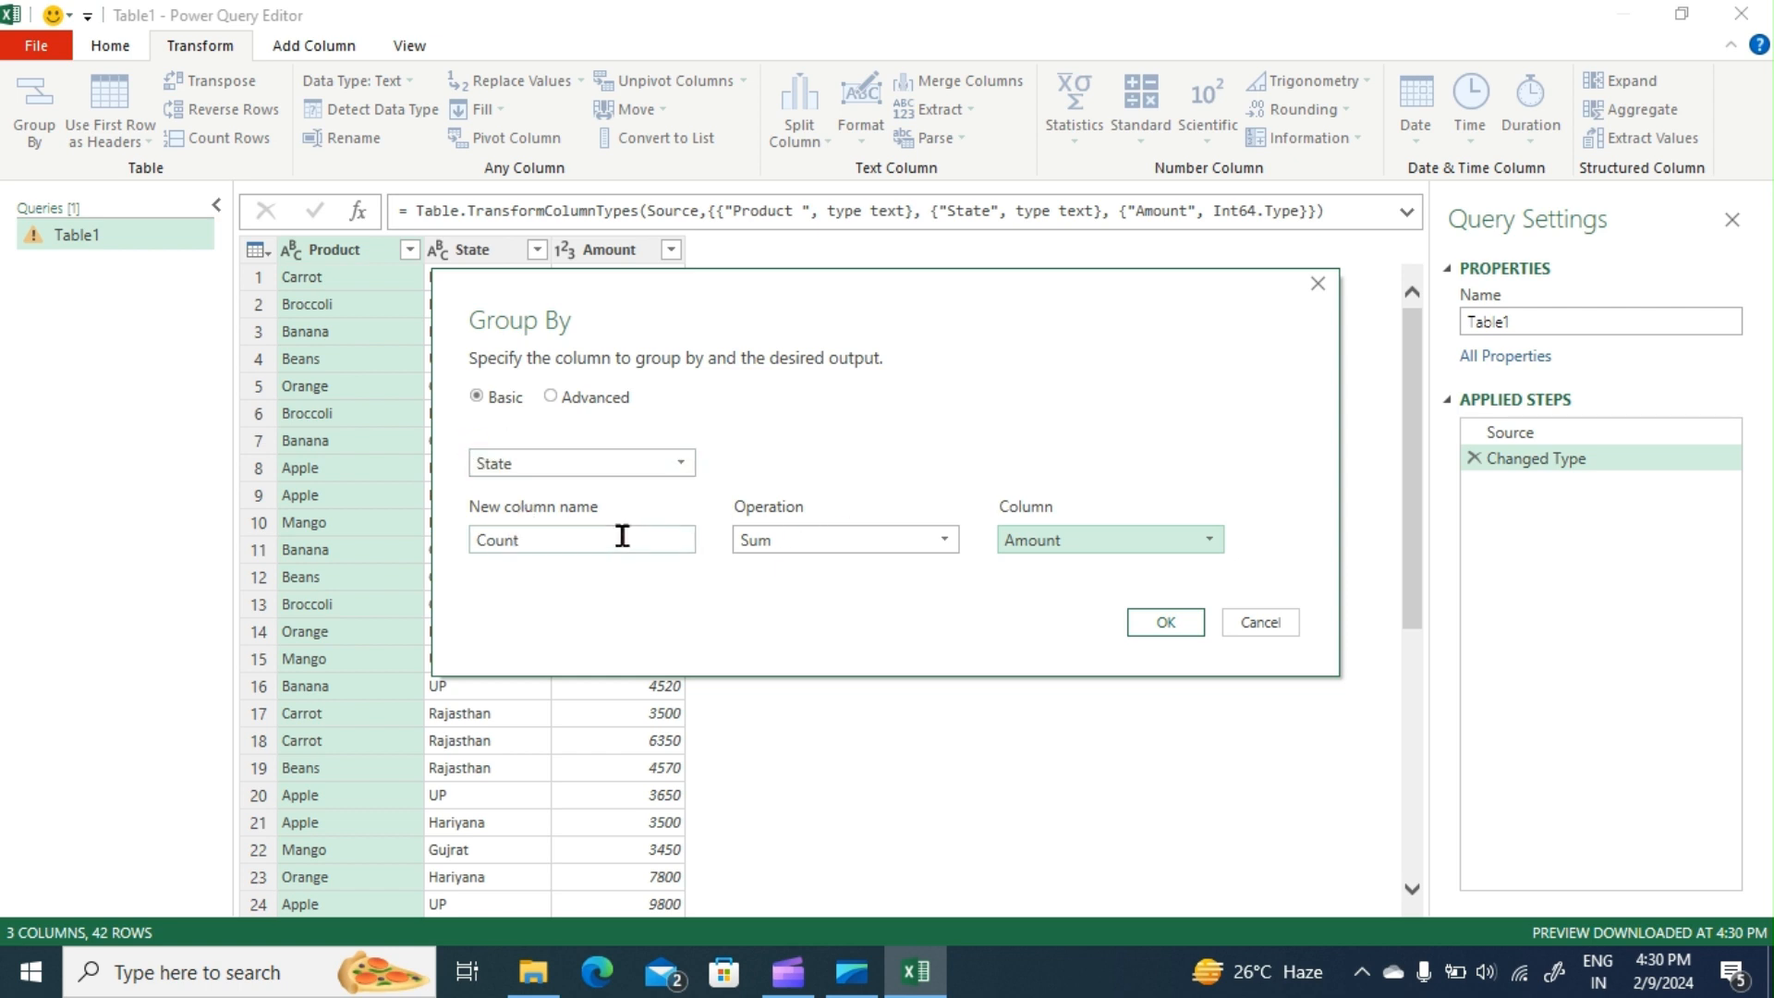
left_click(535, 537)
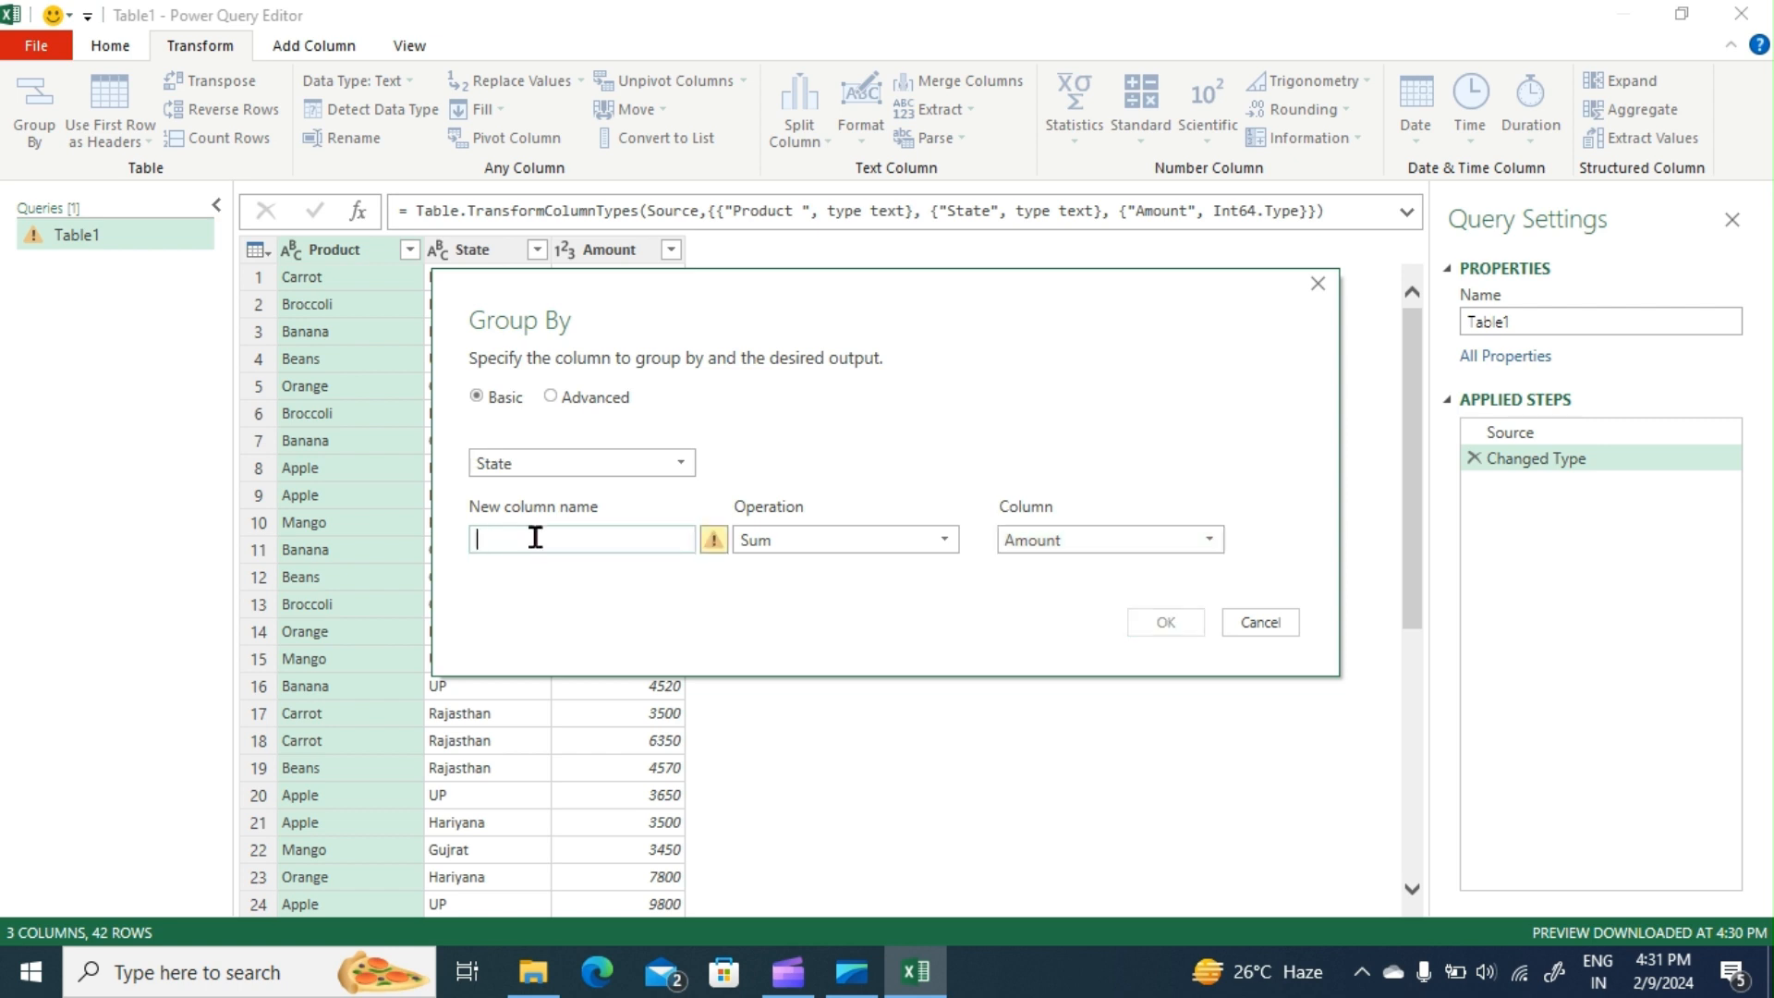
type("Amount")
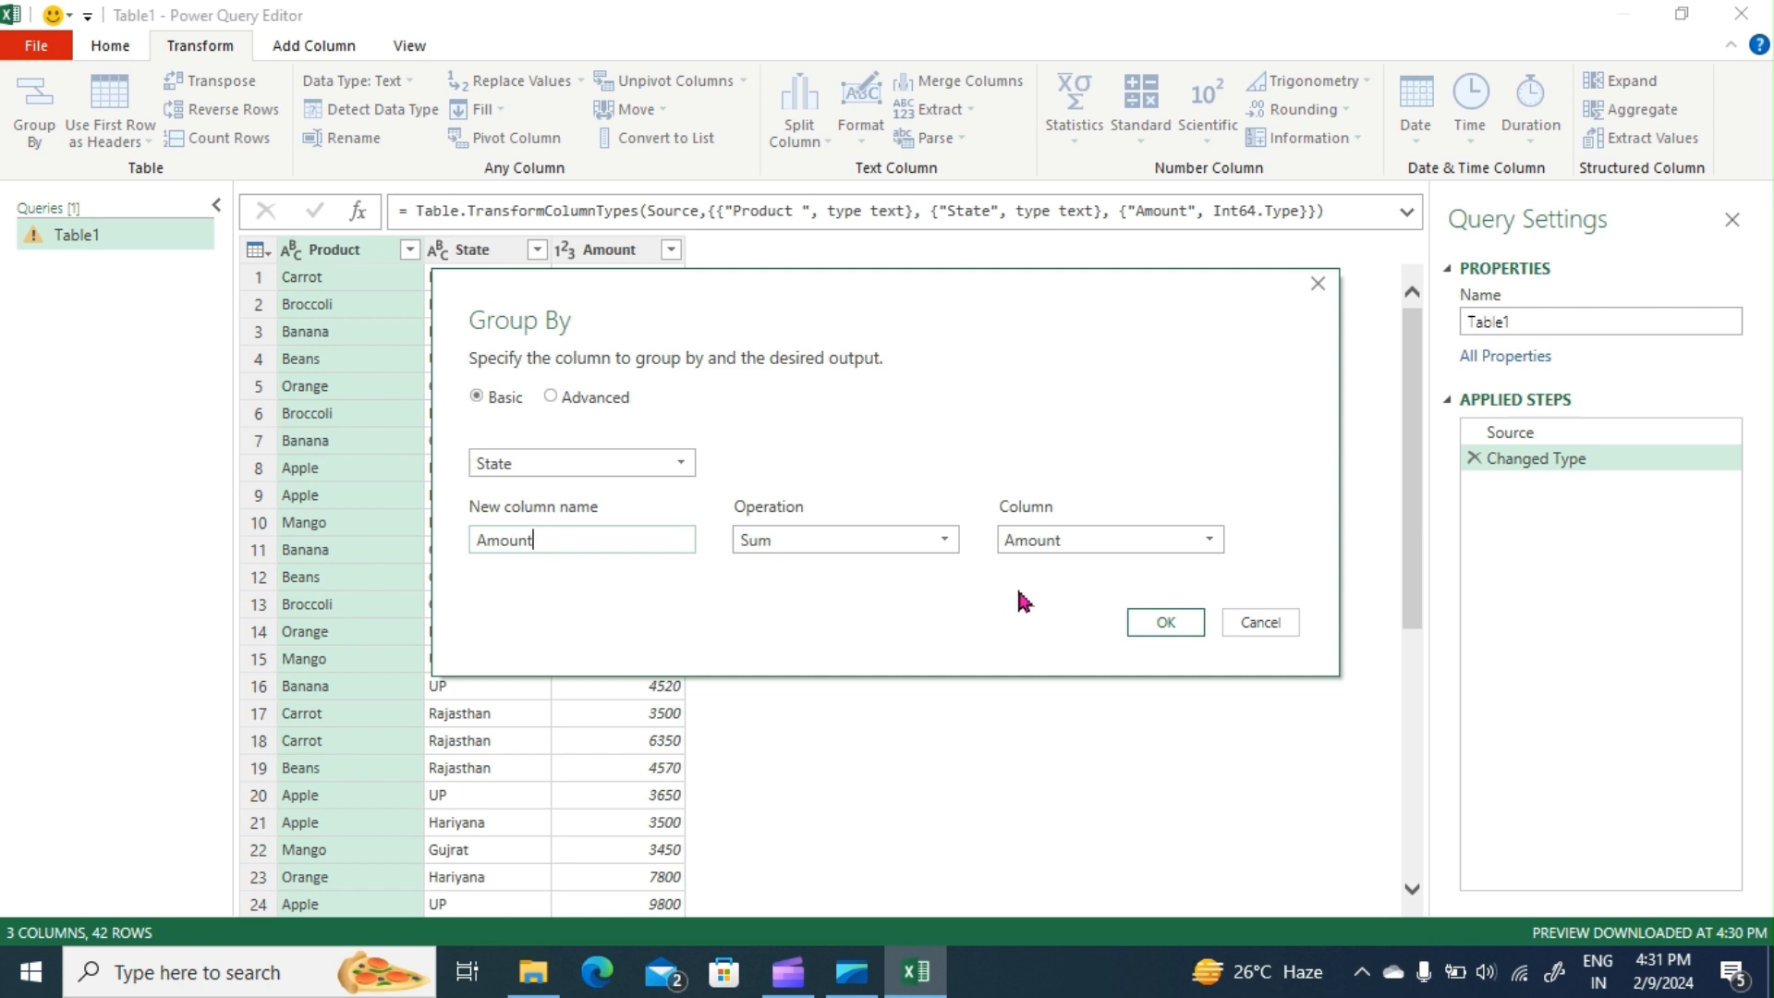
left_click(1166, 623)
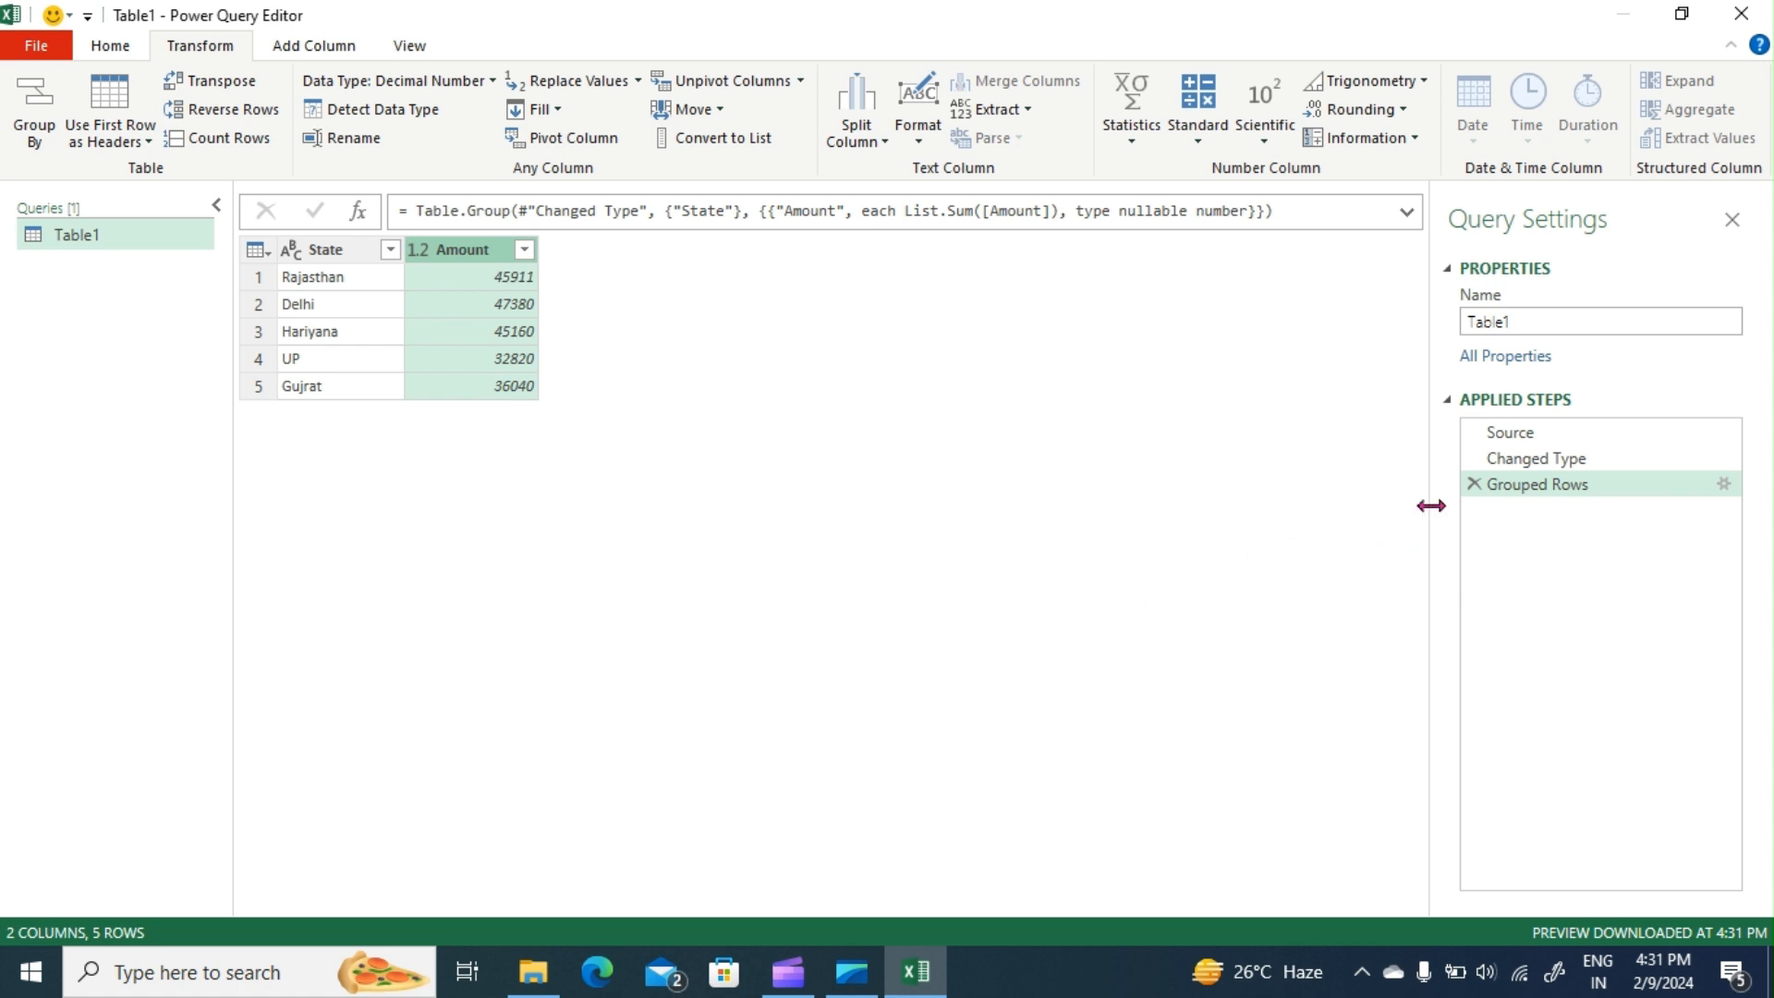
left_click(1474, 486)
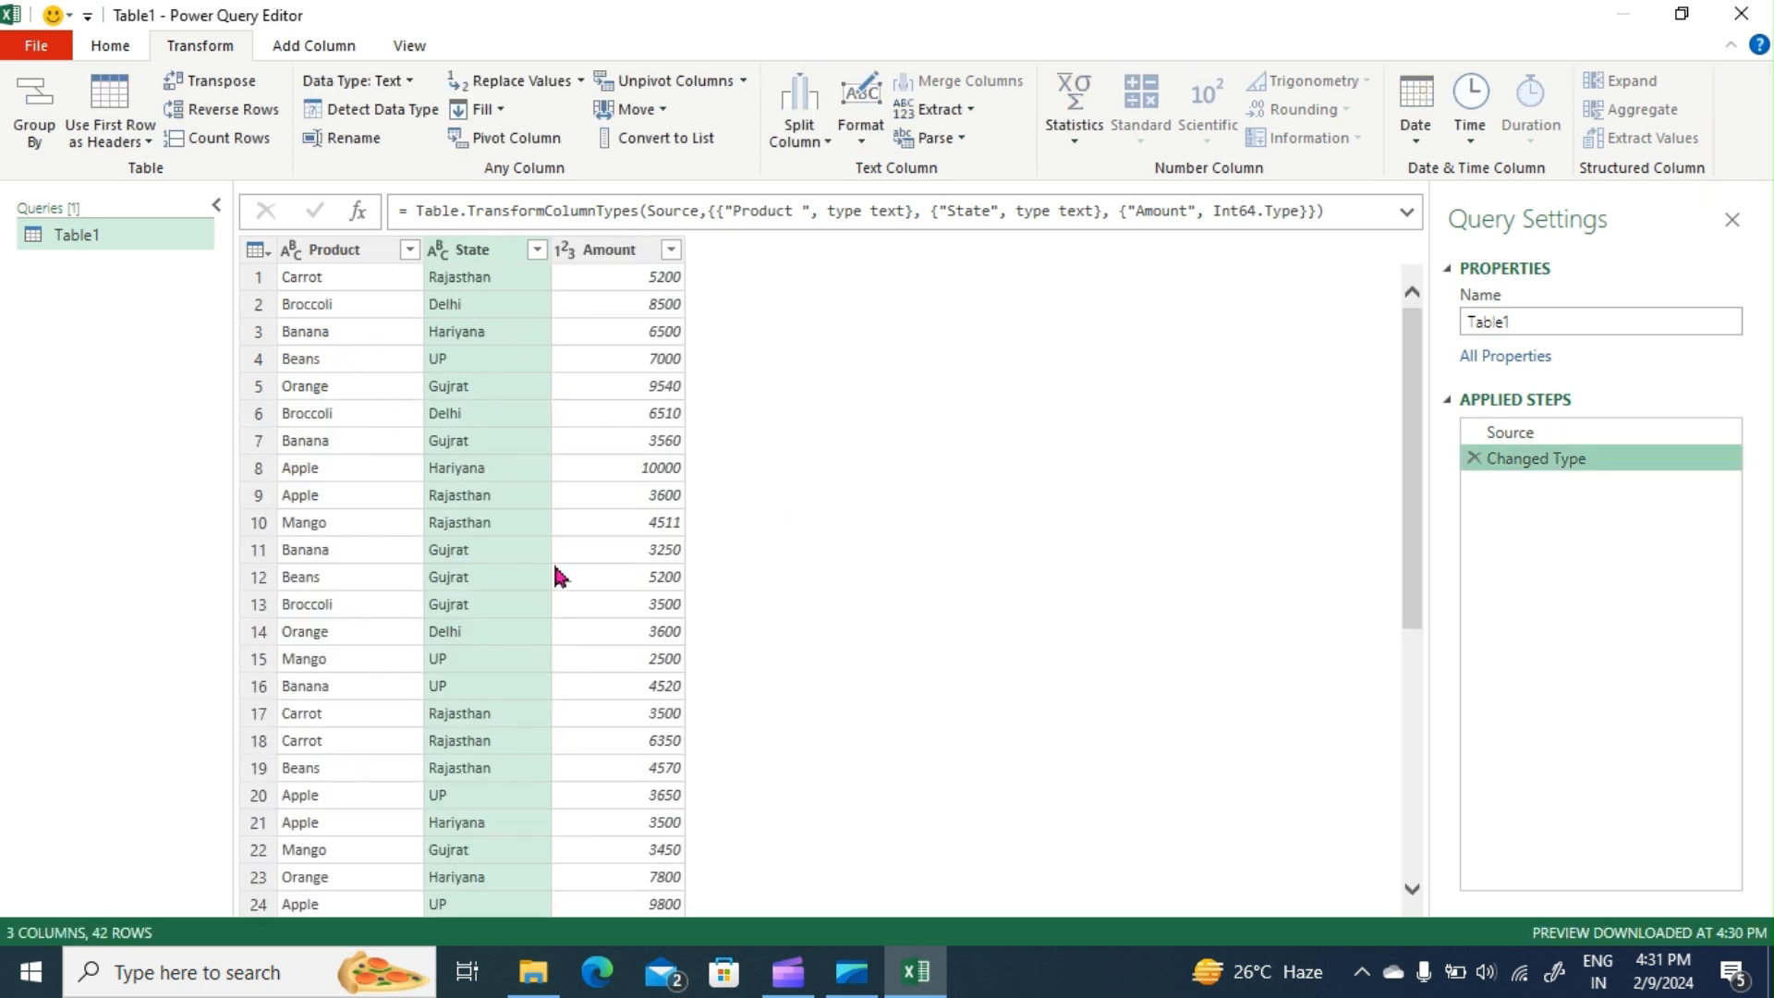
Step: Start an advanced Group By on the table with Product and State as the two grouping columns
left_click(32, 129)
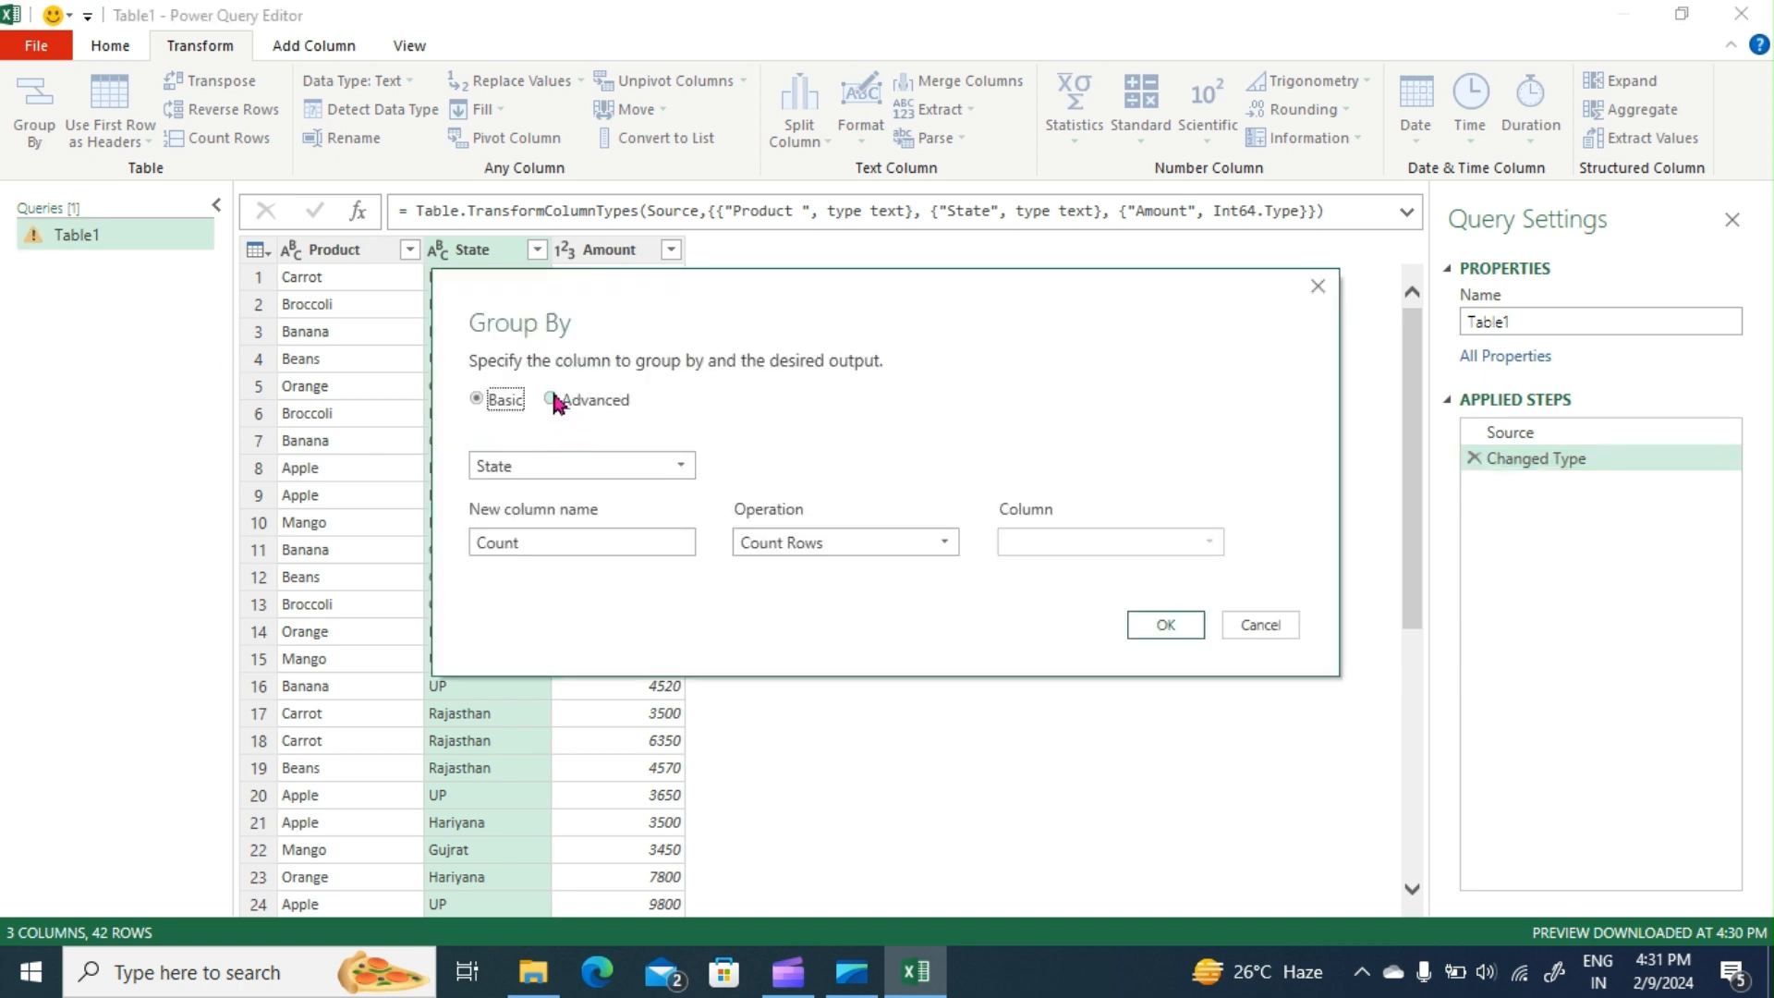
left_click(552, 399)
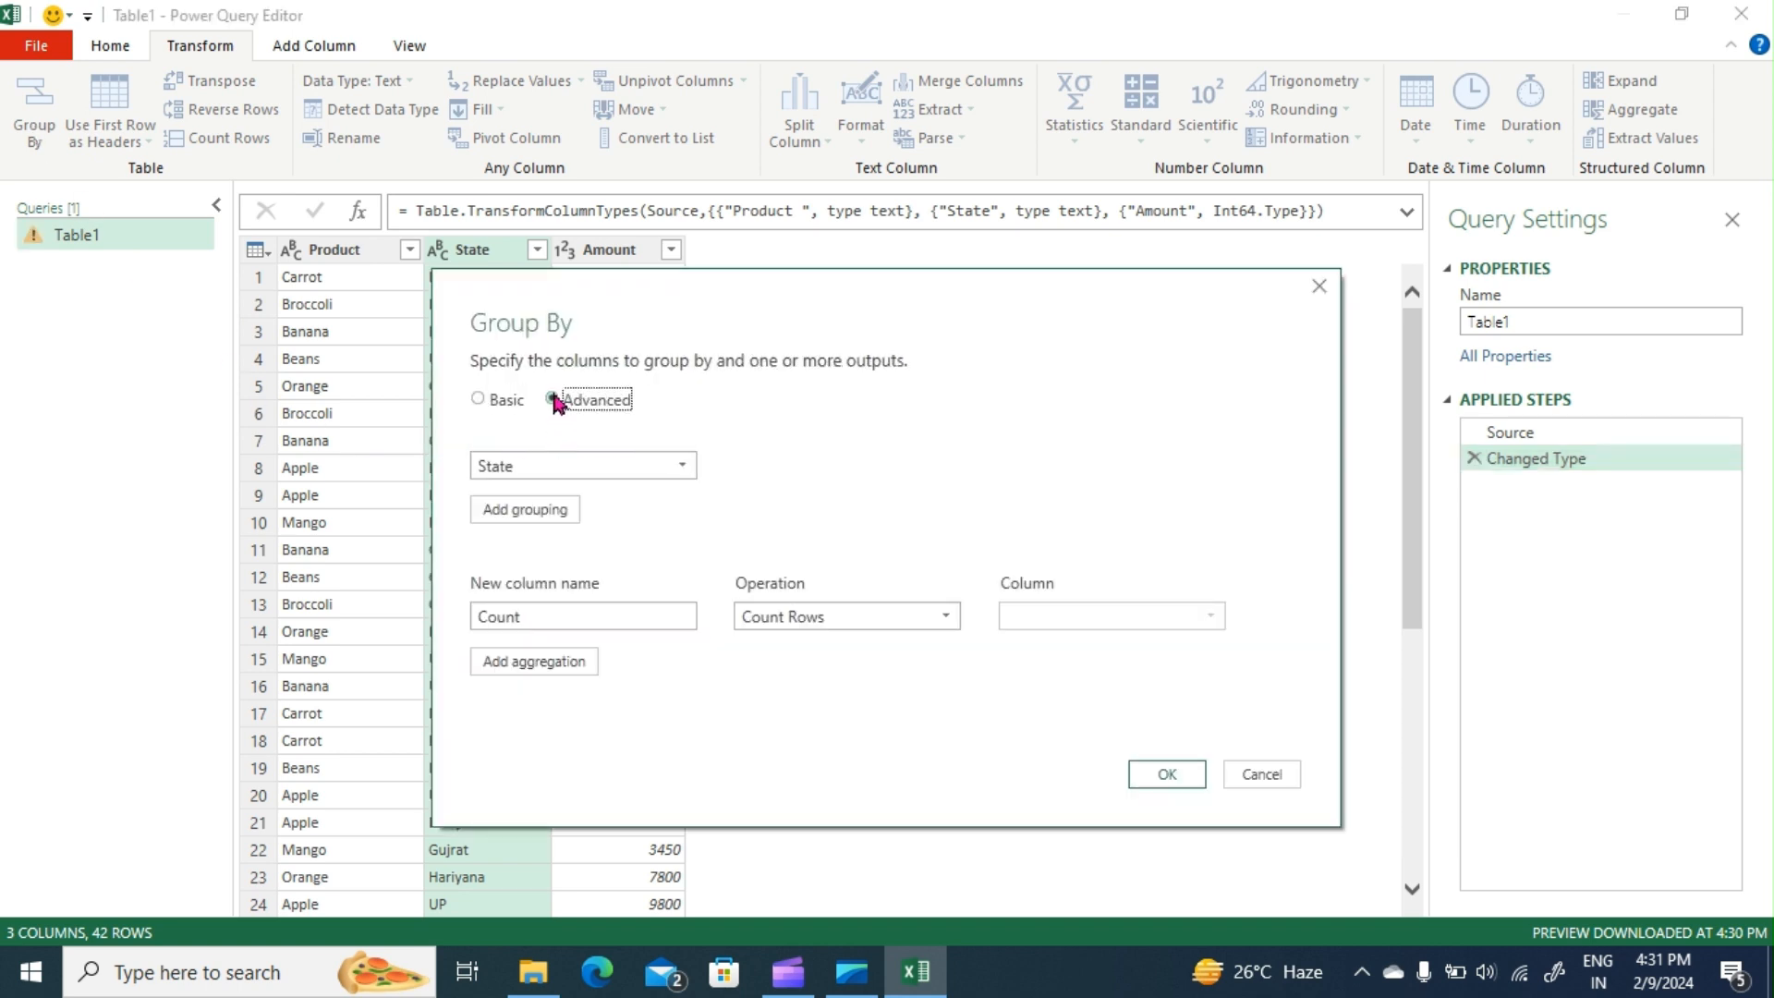
left_click(671, 467)
left_click(592, 492)
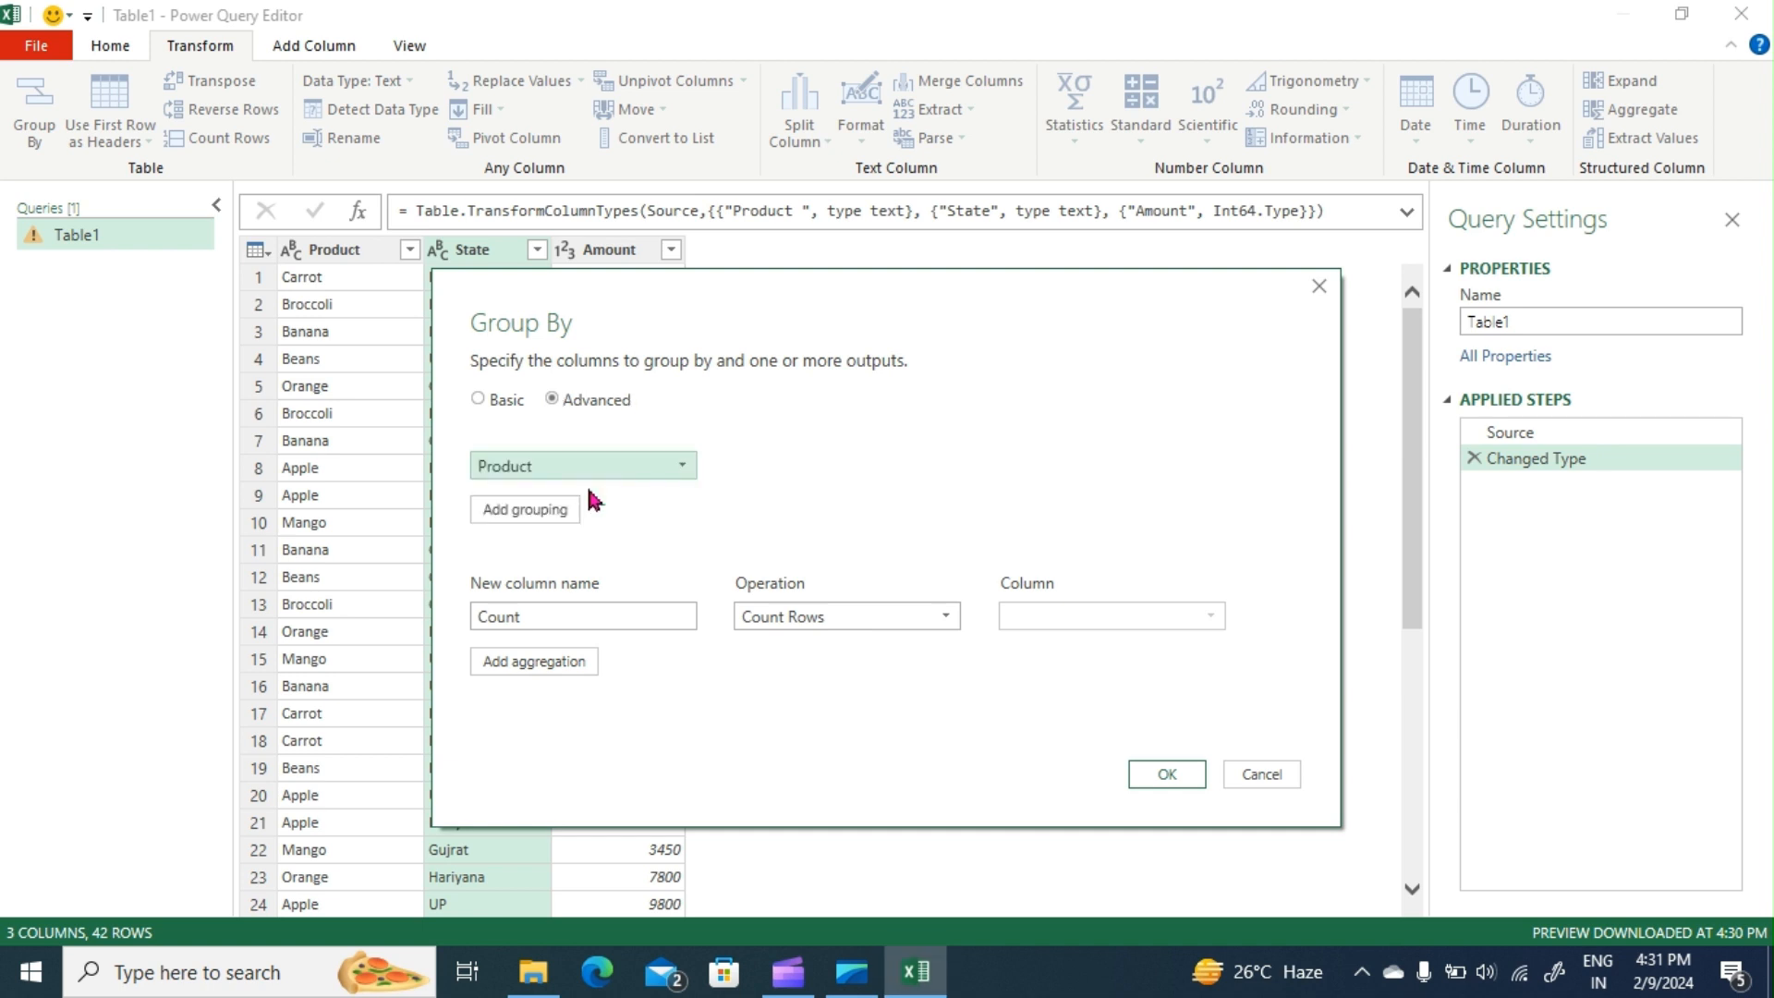
left_click(522, 513)
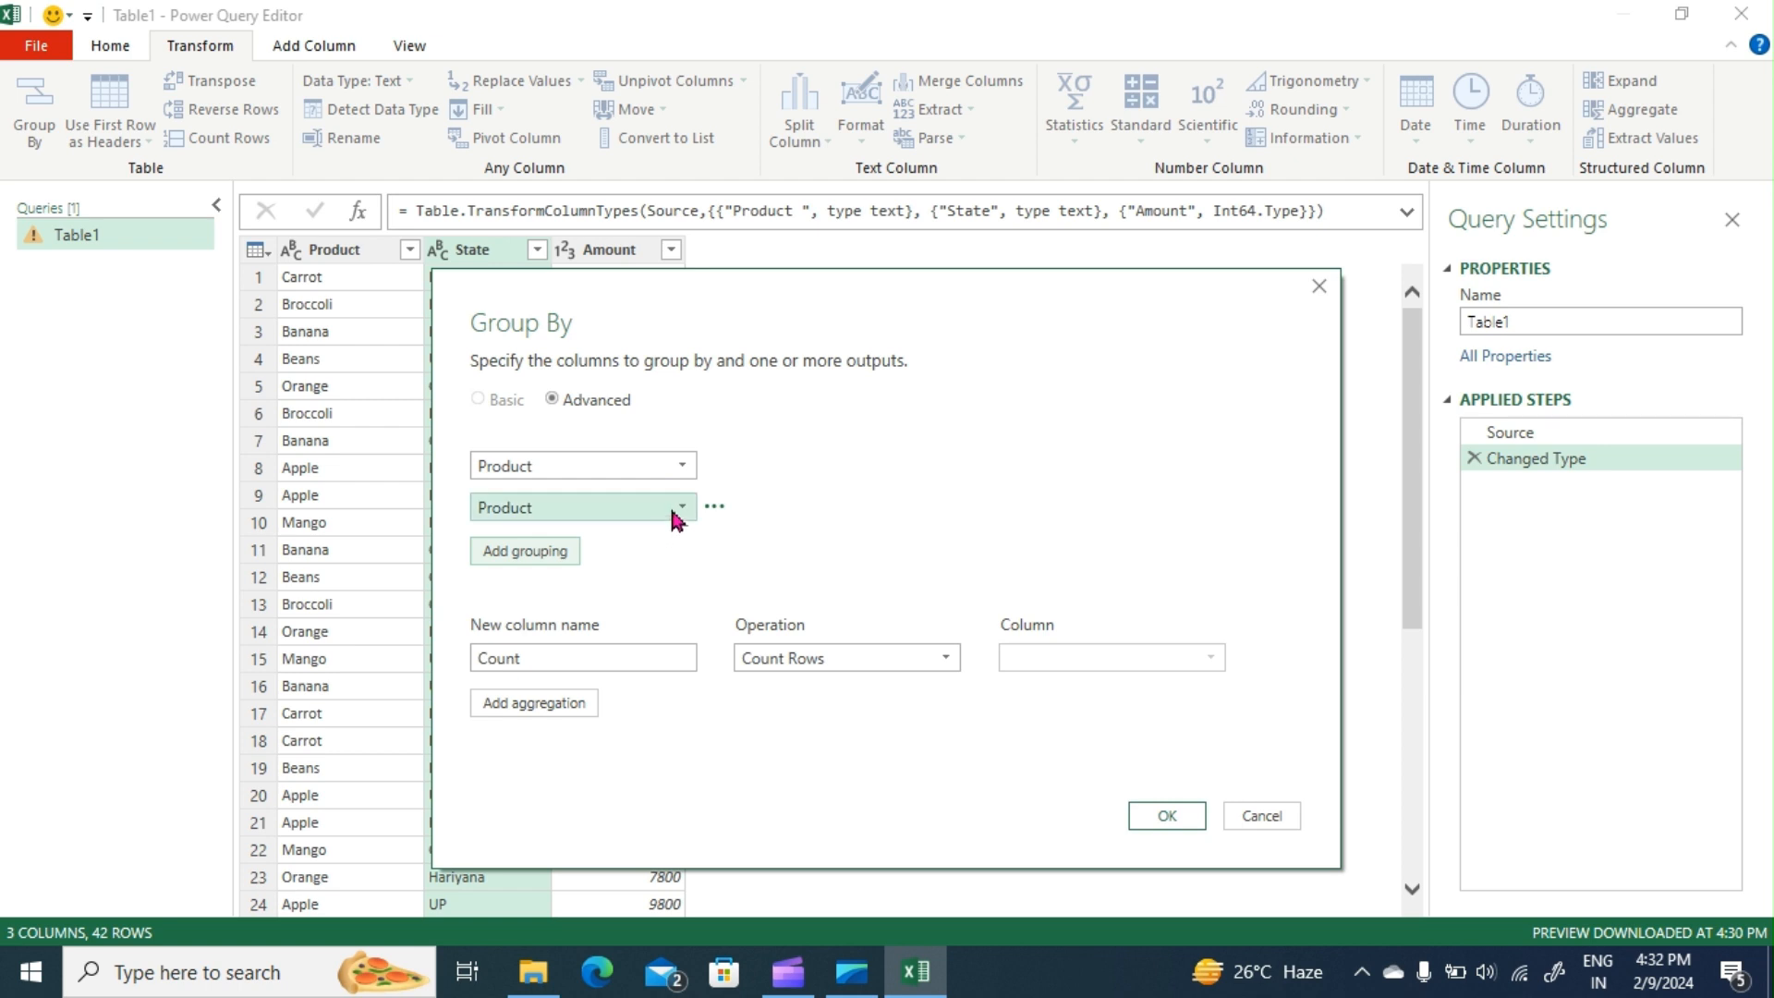
left_click(676, 509)
left_click(621, 566)
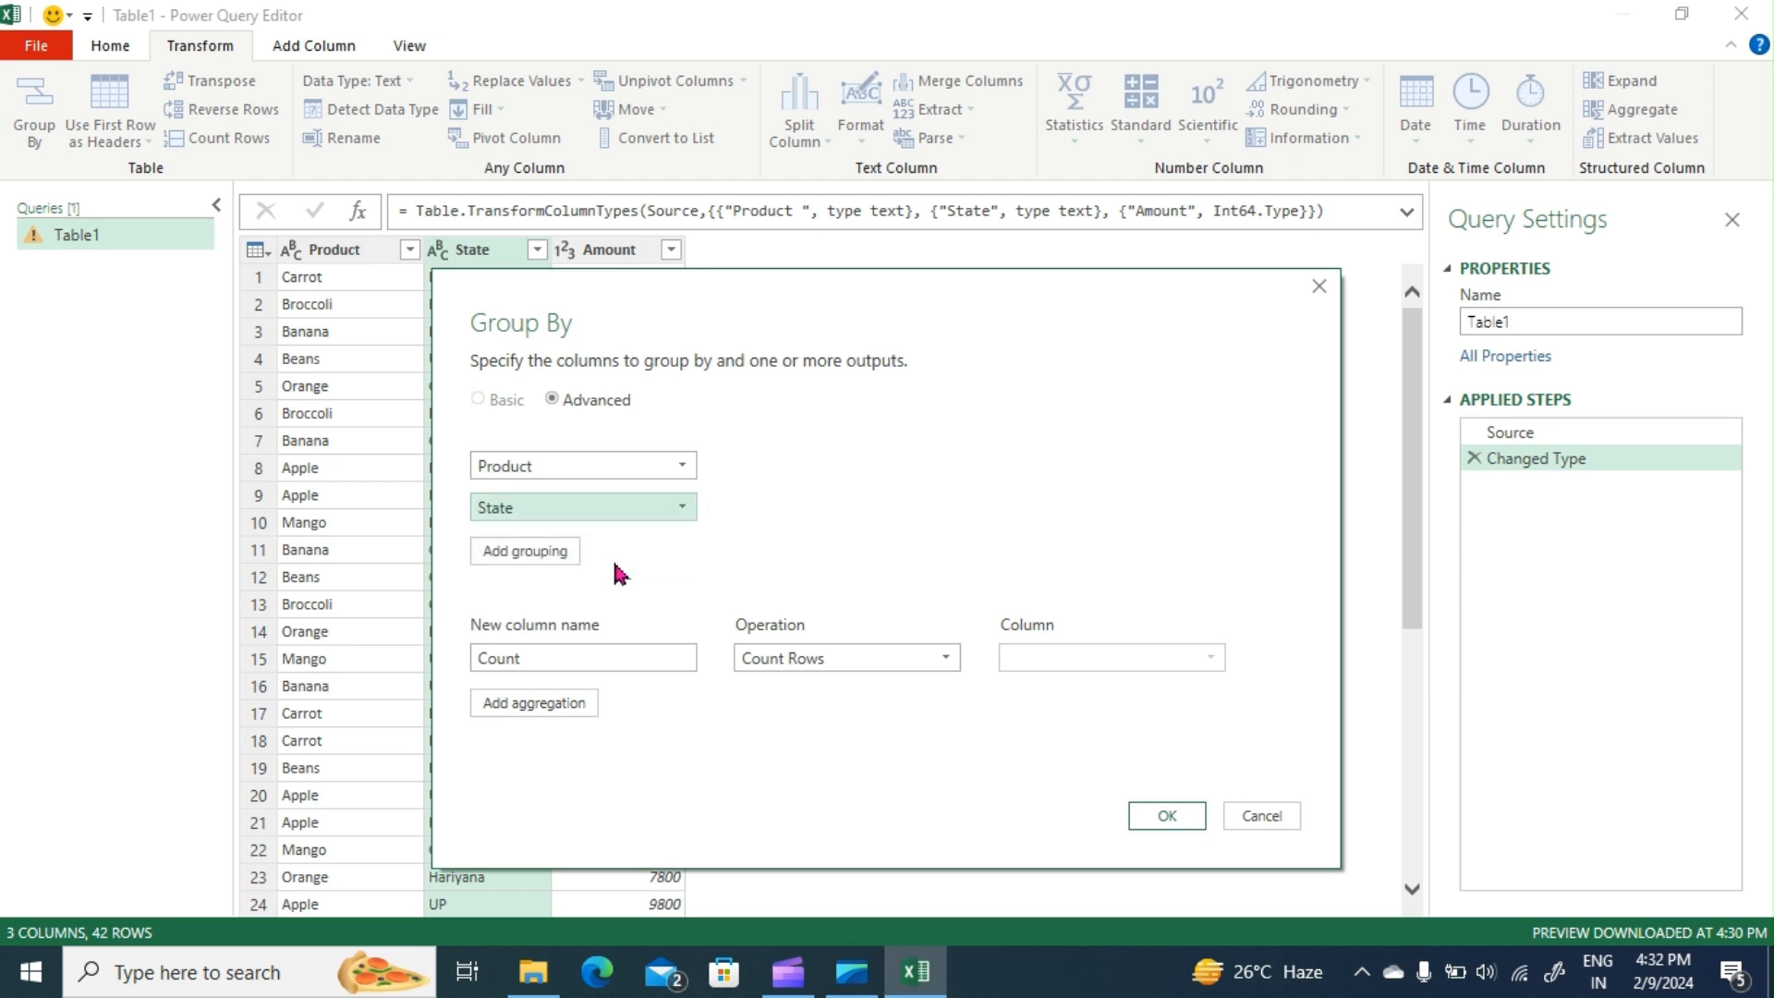
Step: Name the new column Amount, aggregate it as the Sum of the Amount column, and apply the grouping
left_click(541, 660)
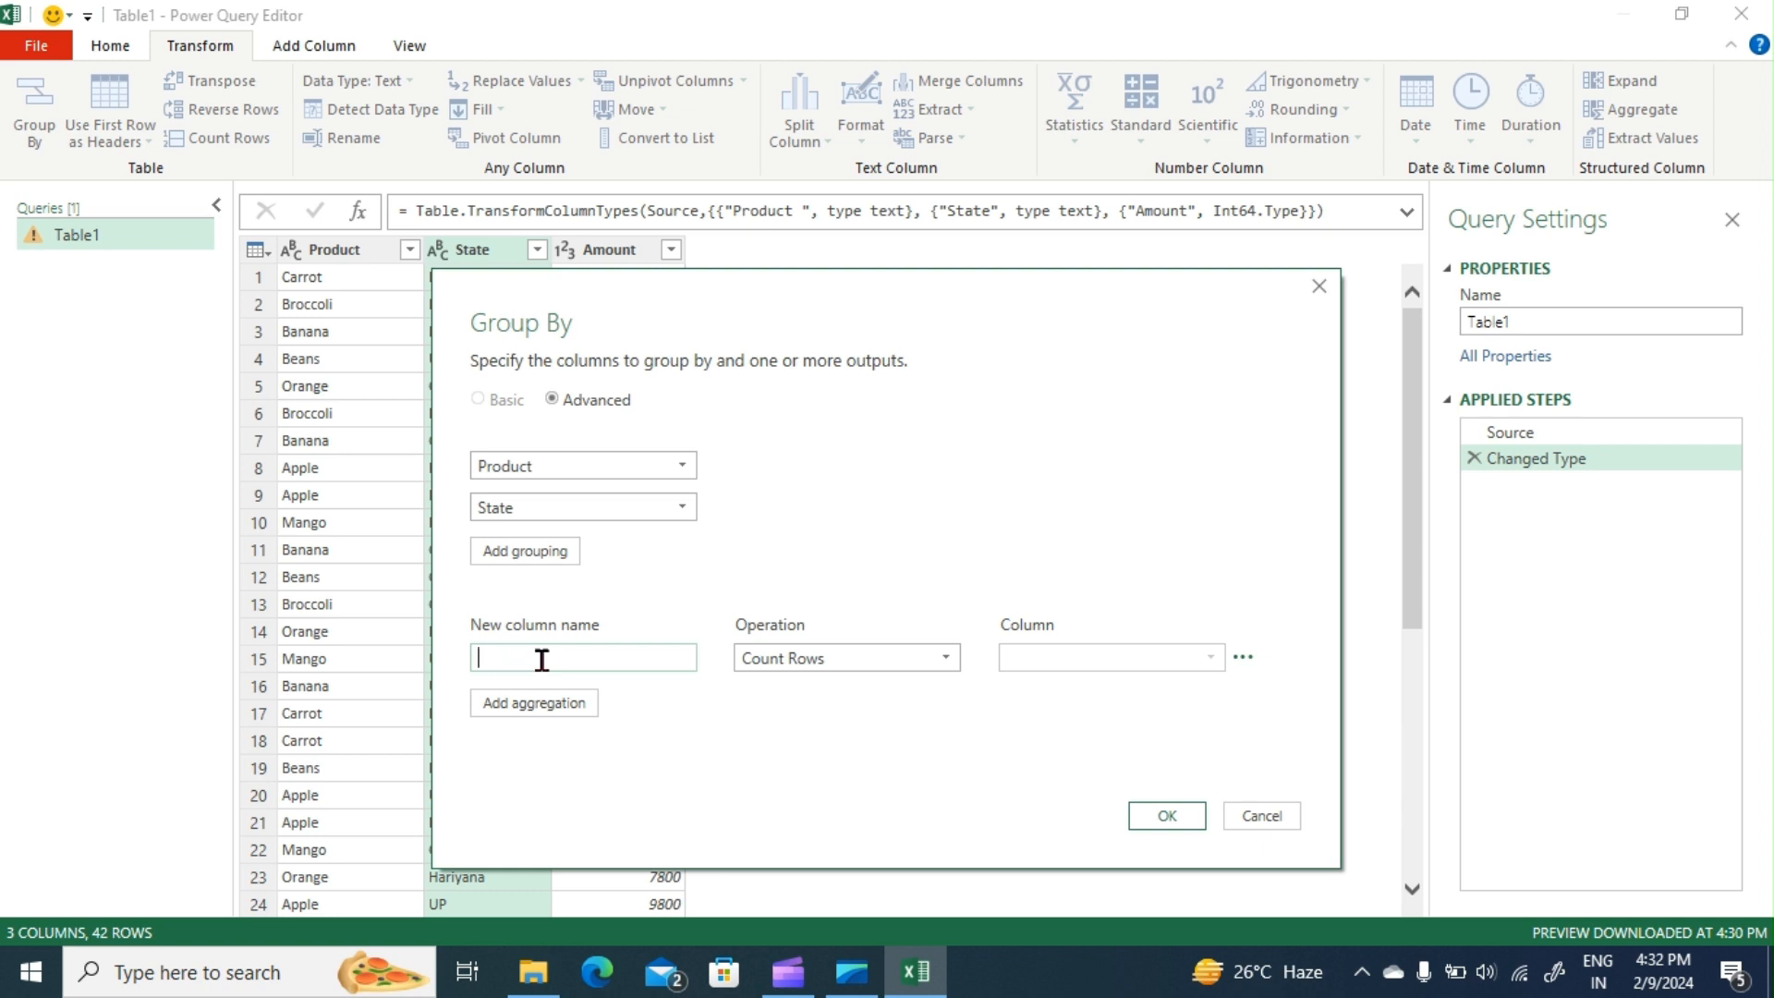
type("Amount")
left_click(933, 661)
left_click(854, 685)
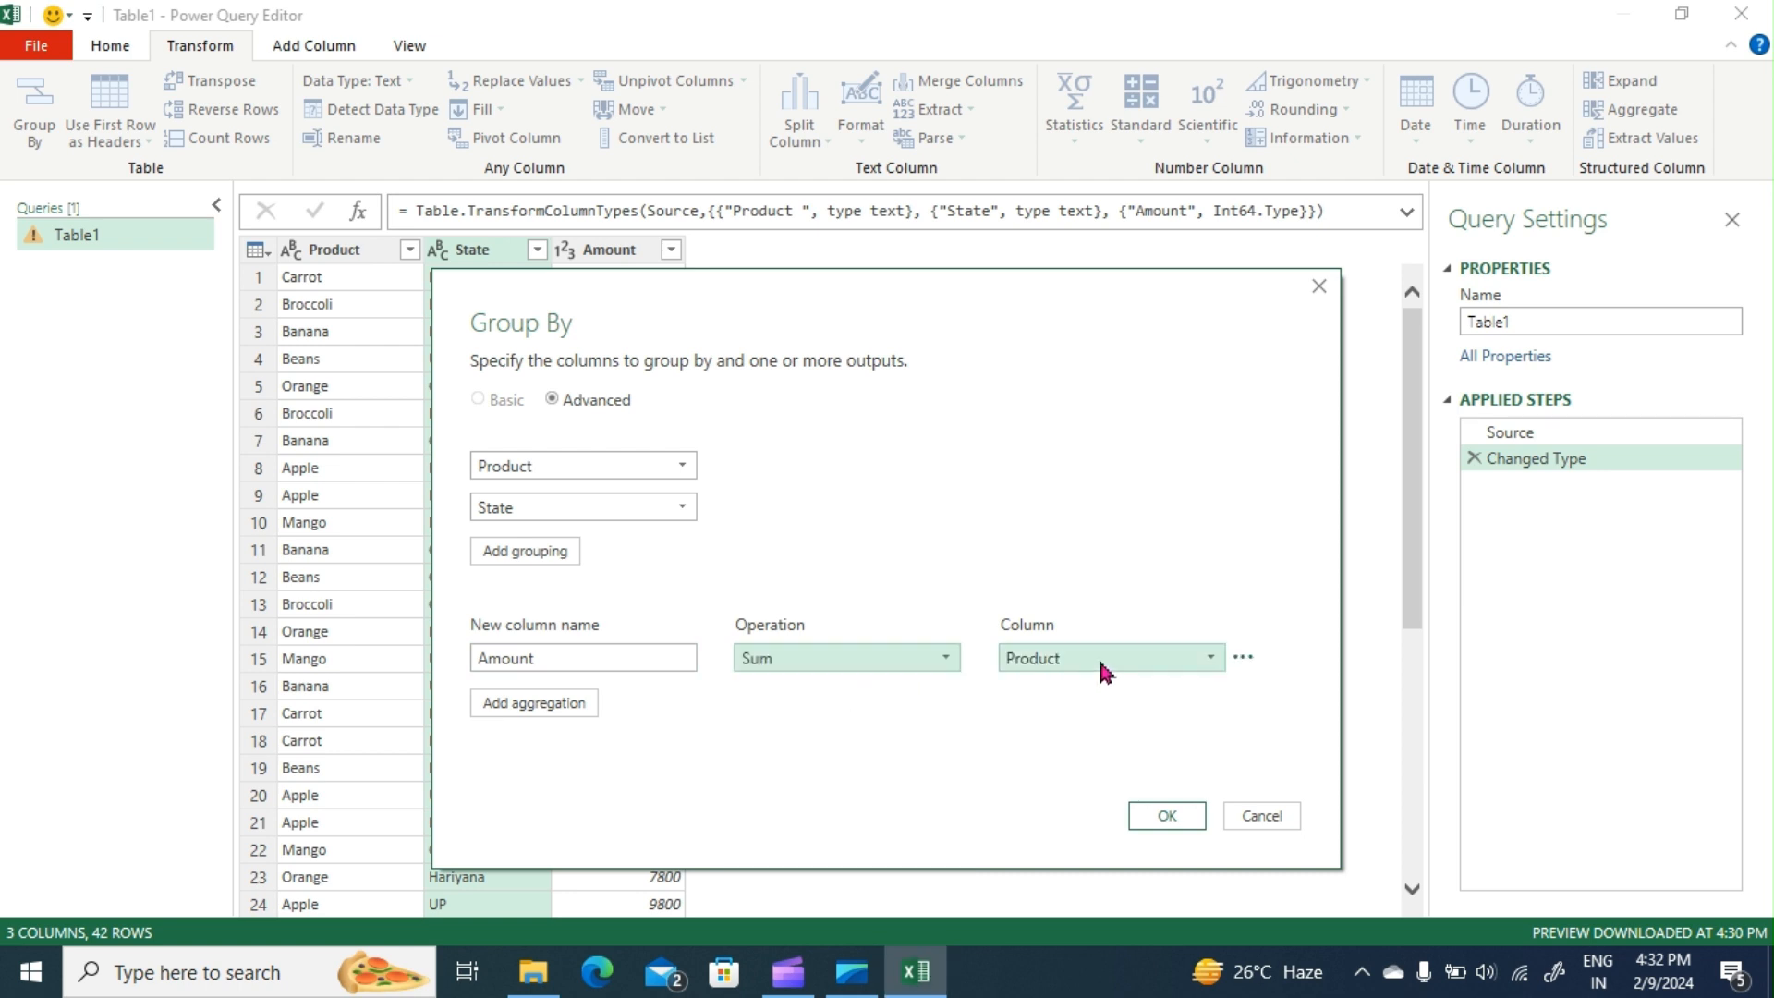
left_click(1132, 663)
left_click(1069, 740)
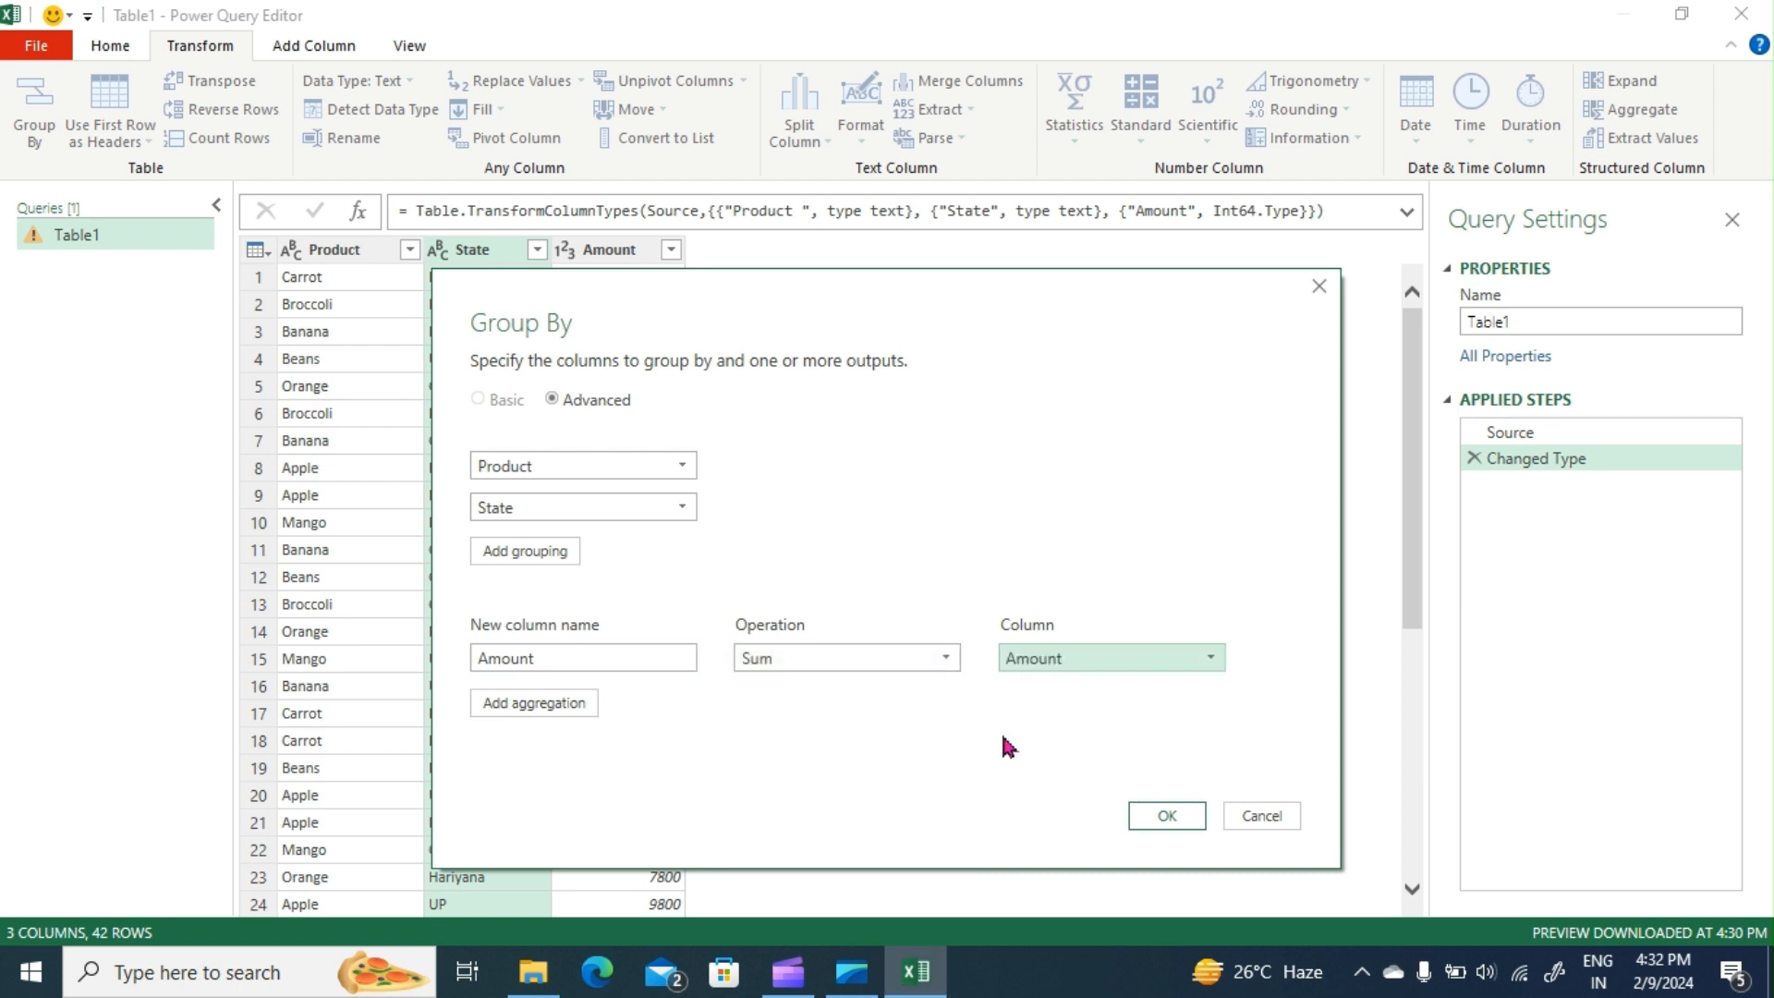
left_click(1159, 803)
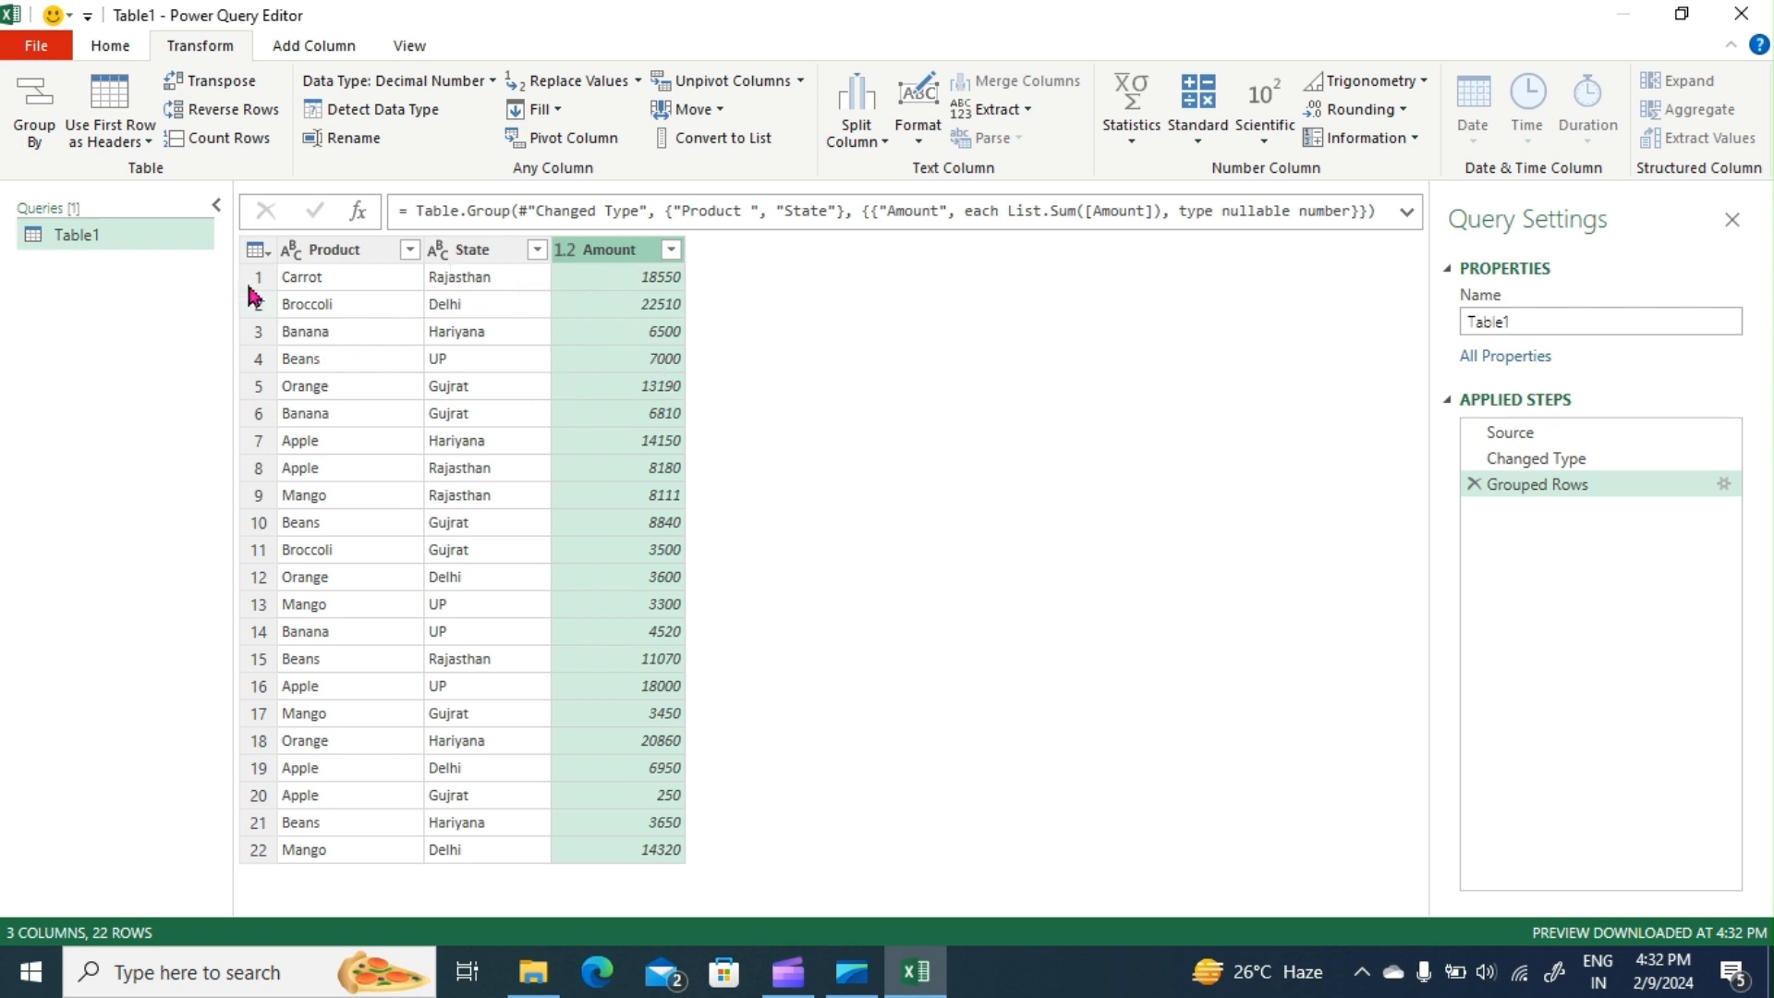
Step: Close the query and load the grouped result as a table into cell F1 of the existing worksheet Sheet1 (2)
left_click(108, 46)
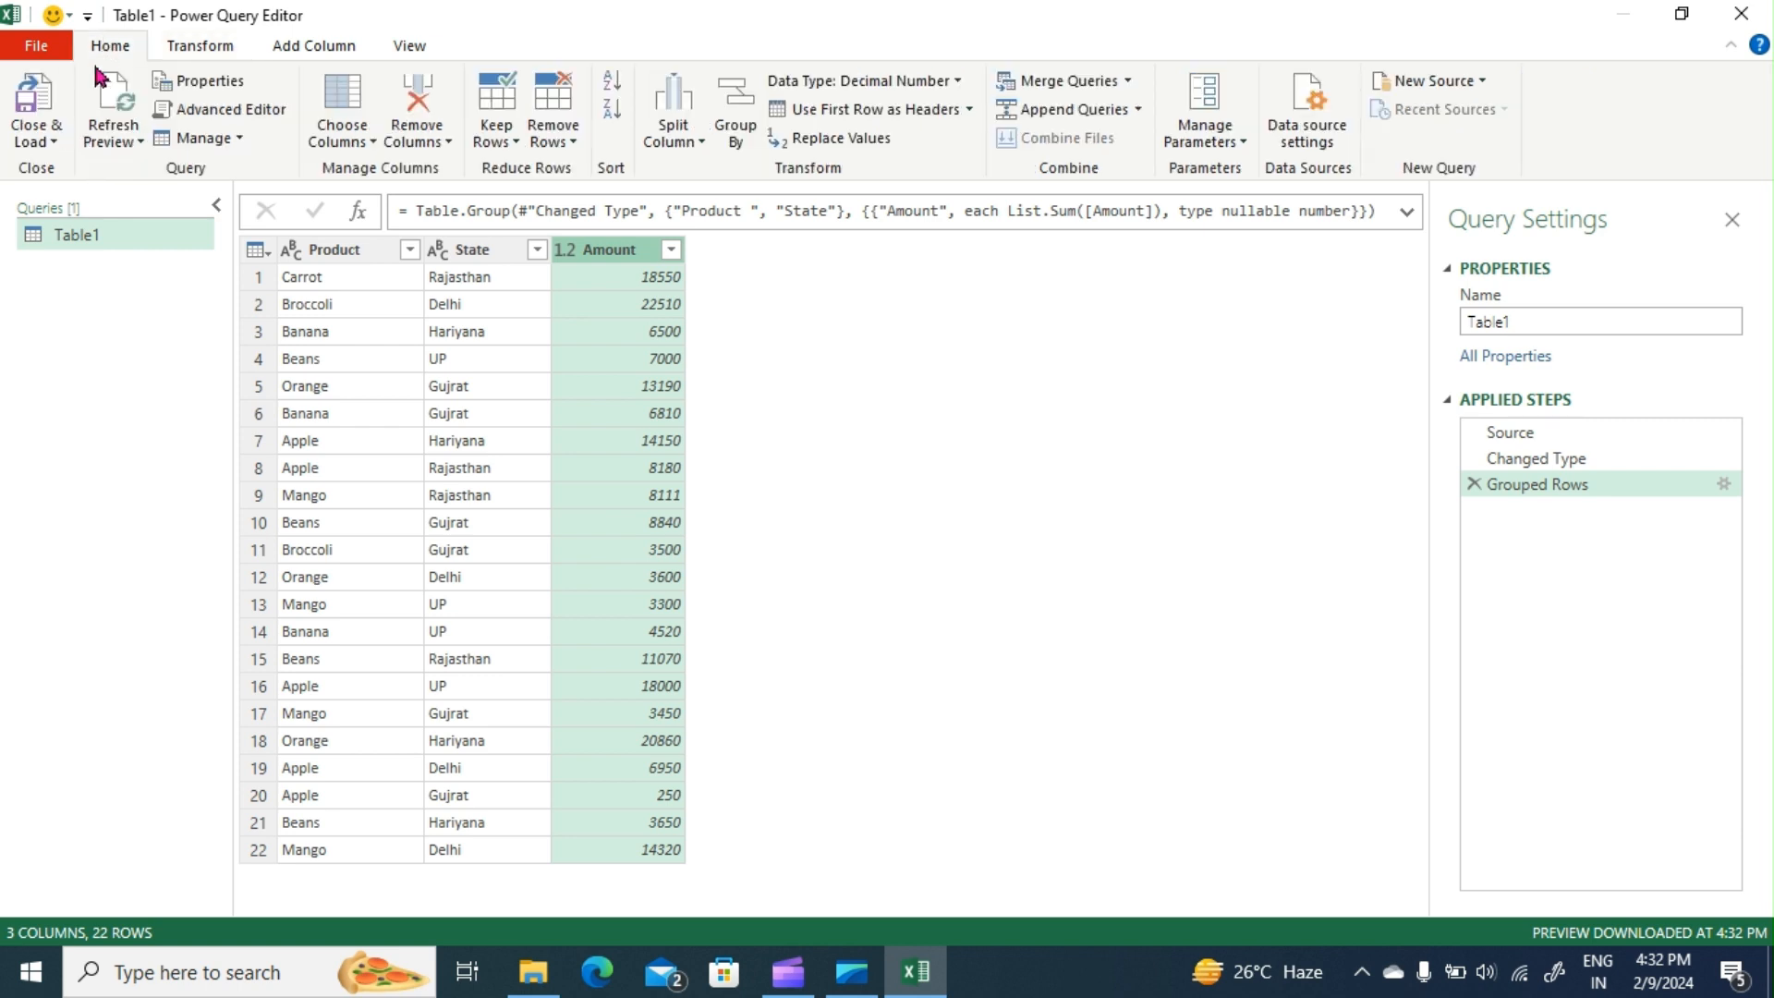
left_click(41, 141)
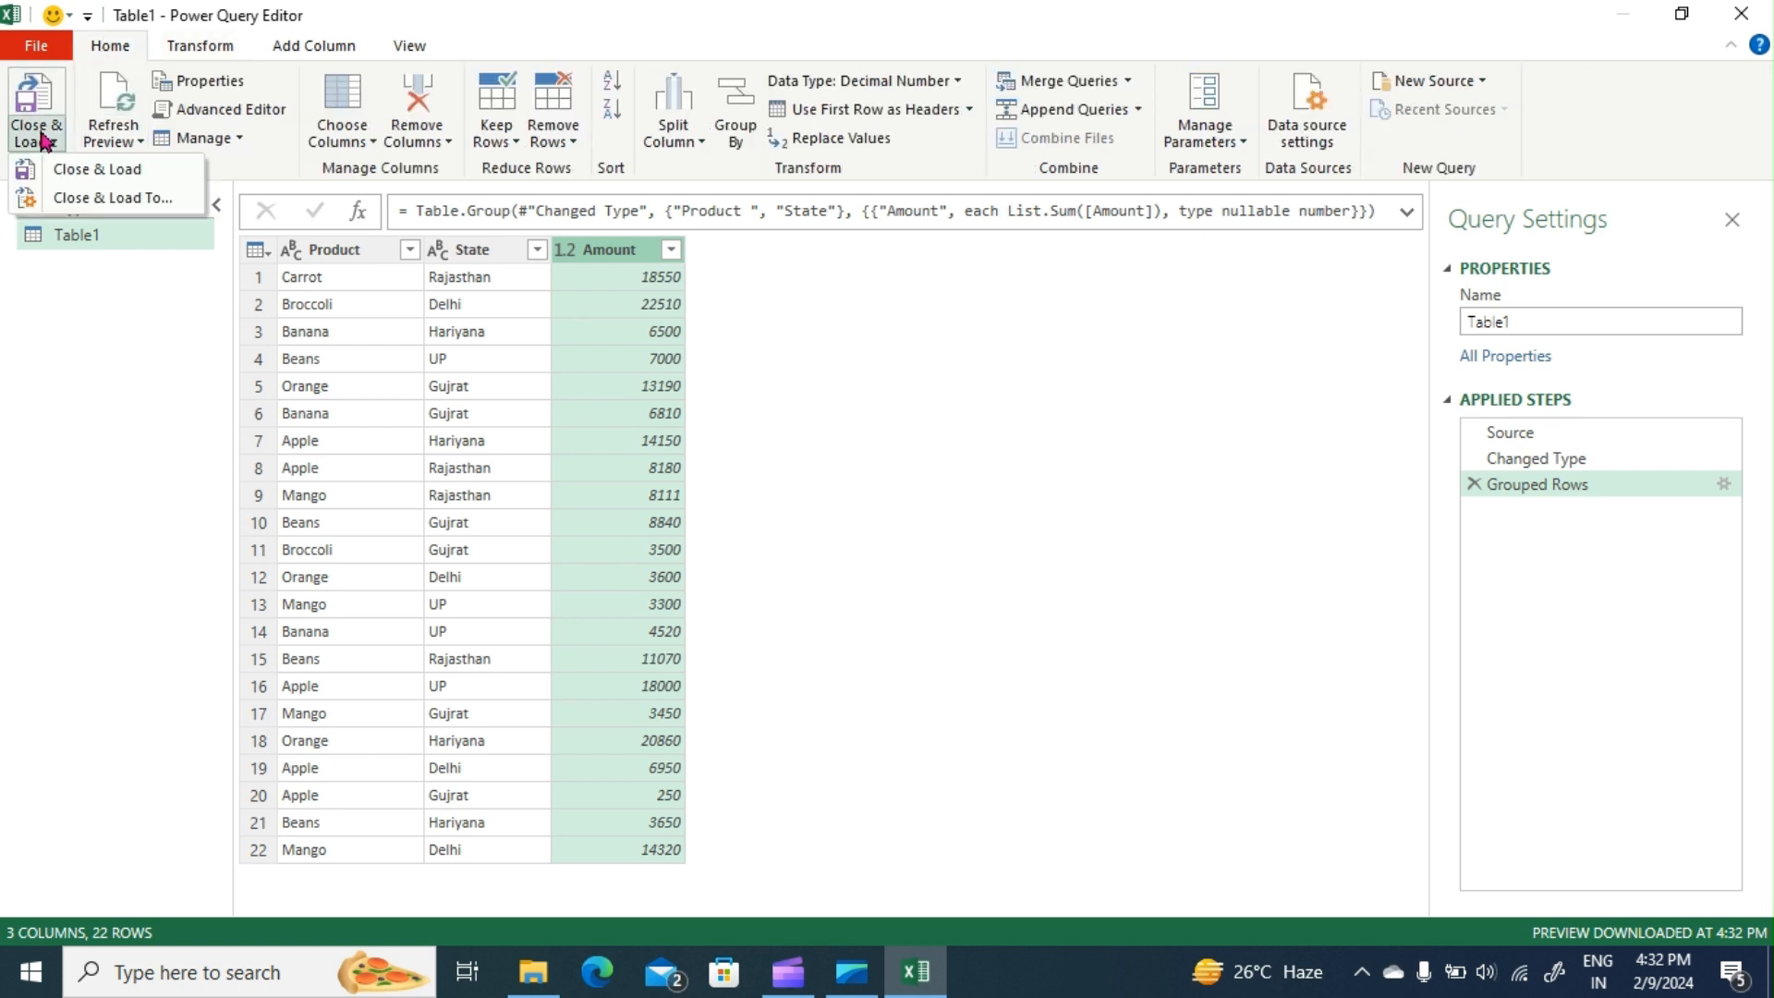
left_click(99, 200)
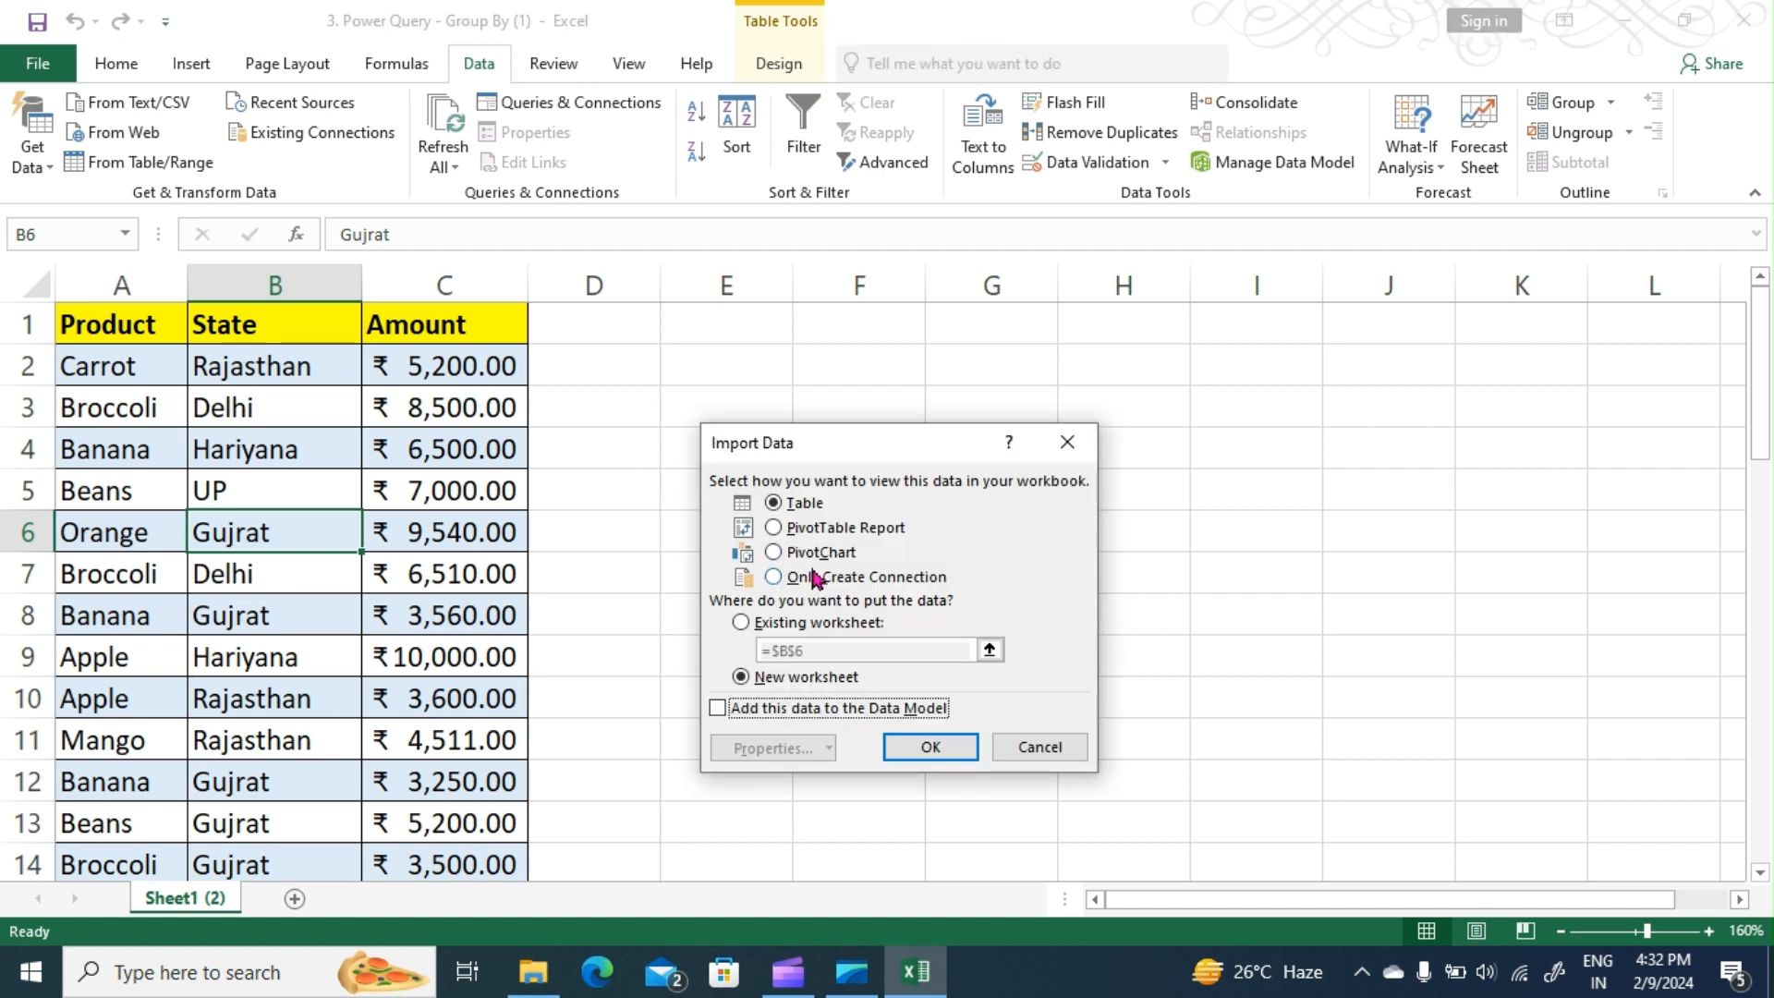
left_click(744, 624)
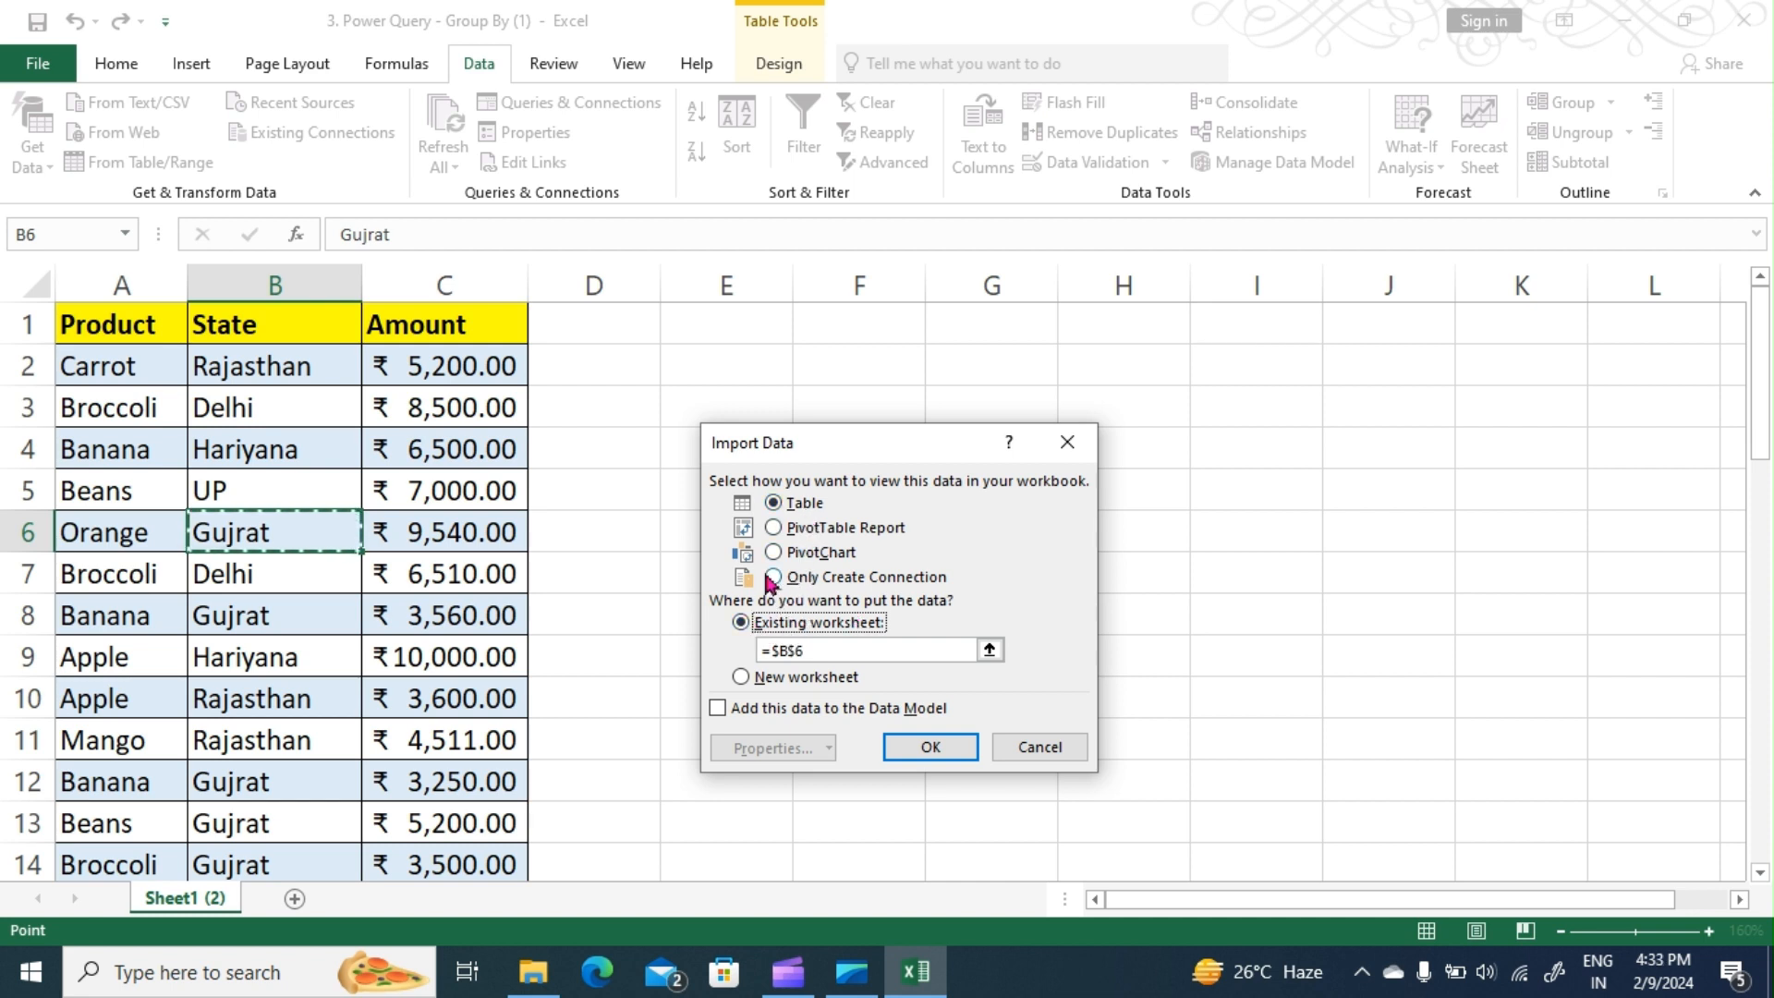
left_click(981, 652)
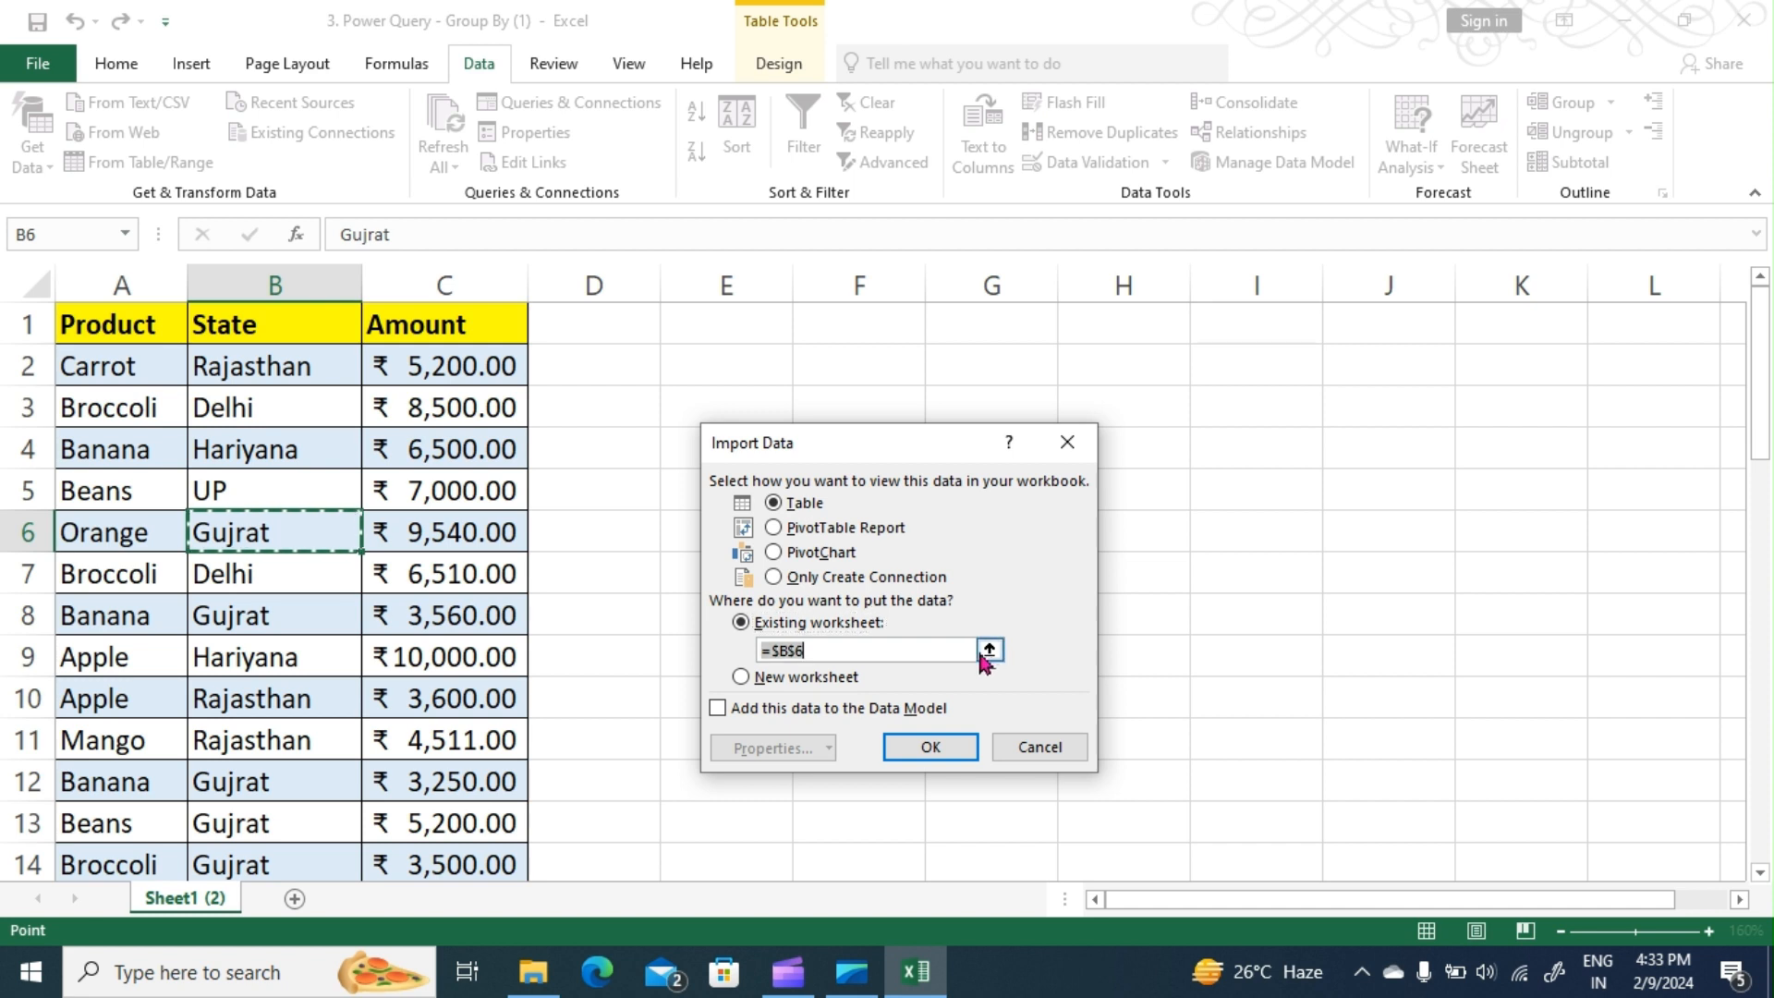
left_click(986, 652)
left_click(849, 328)
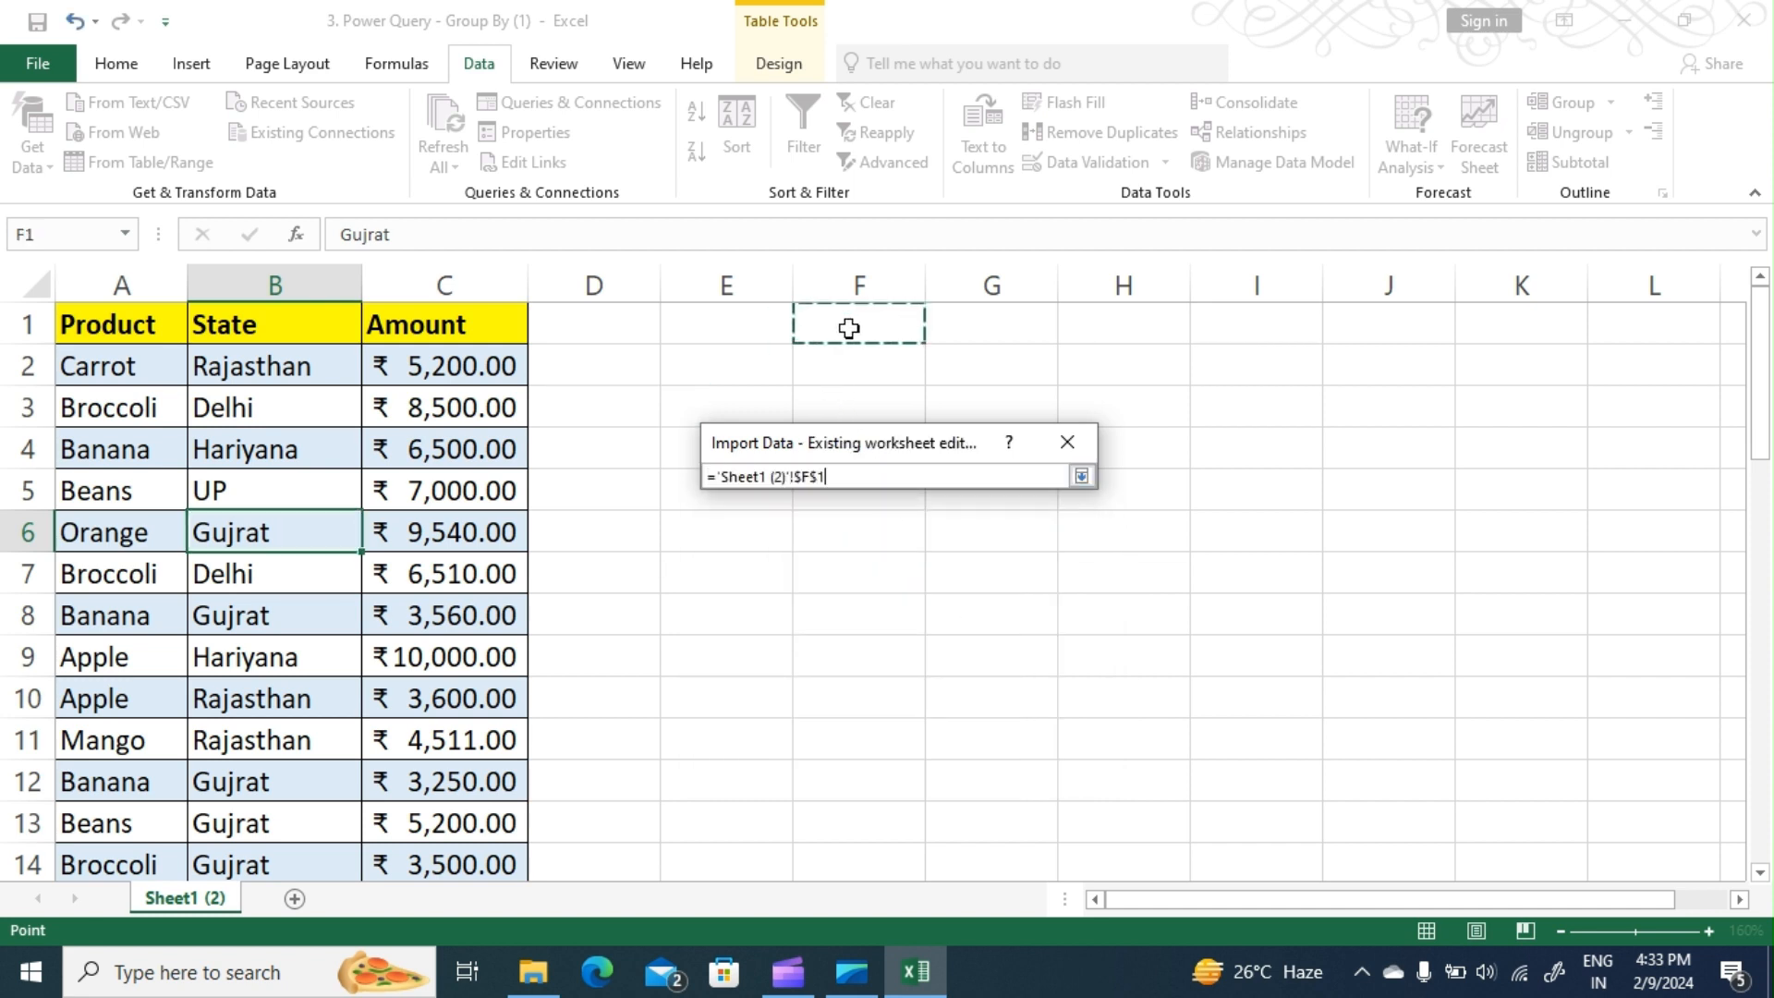
left_click(1081, 476)
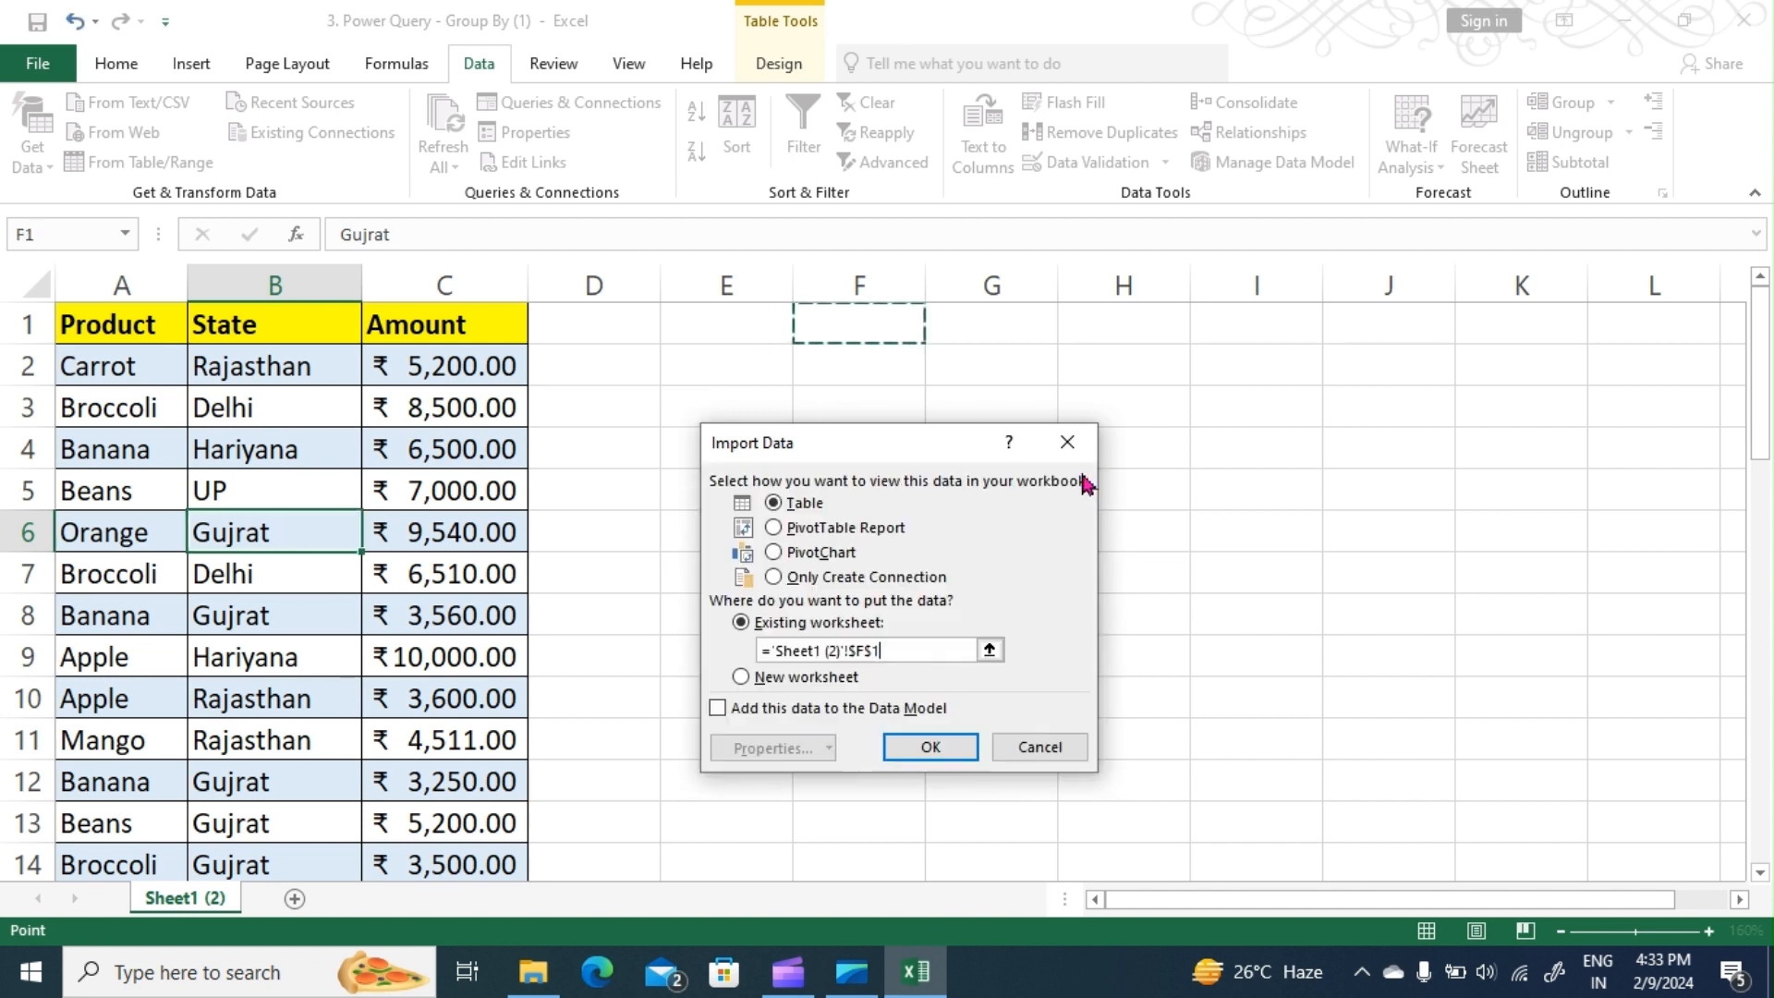
left_click(959, 750)
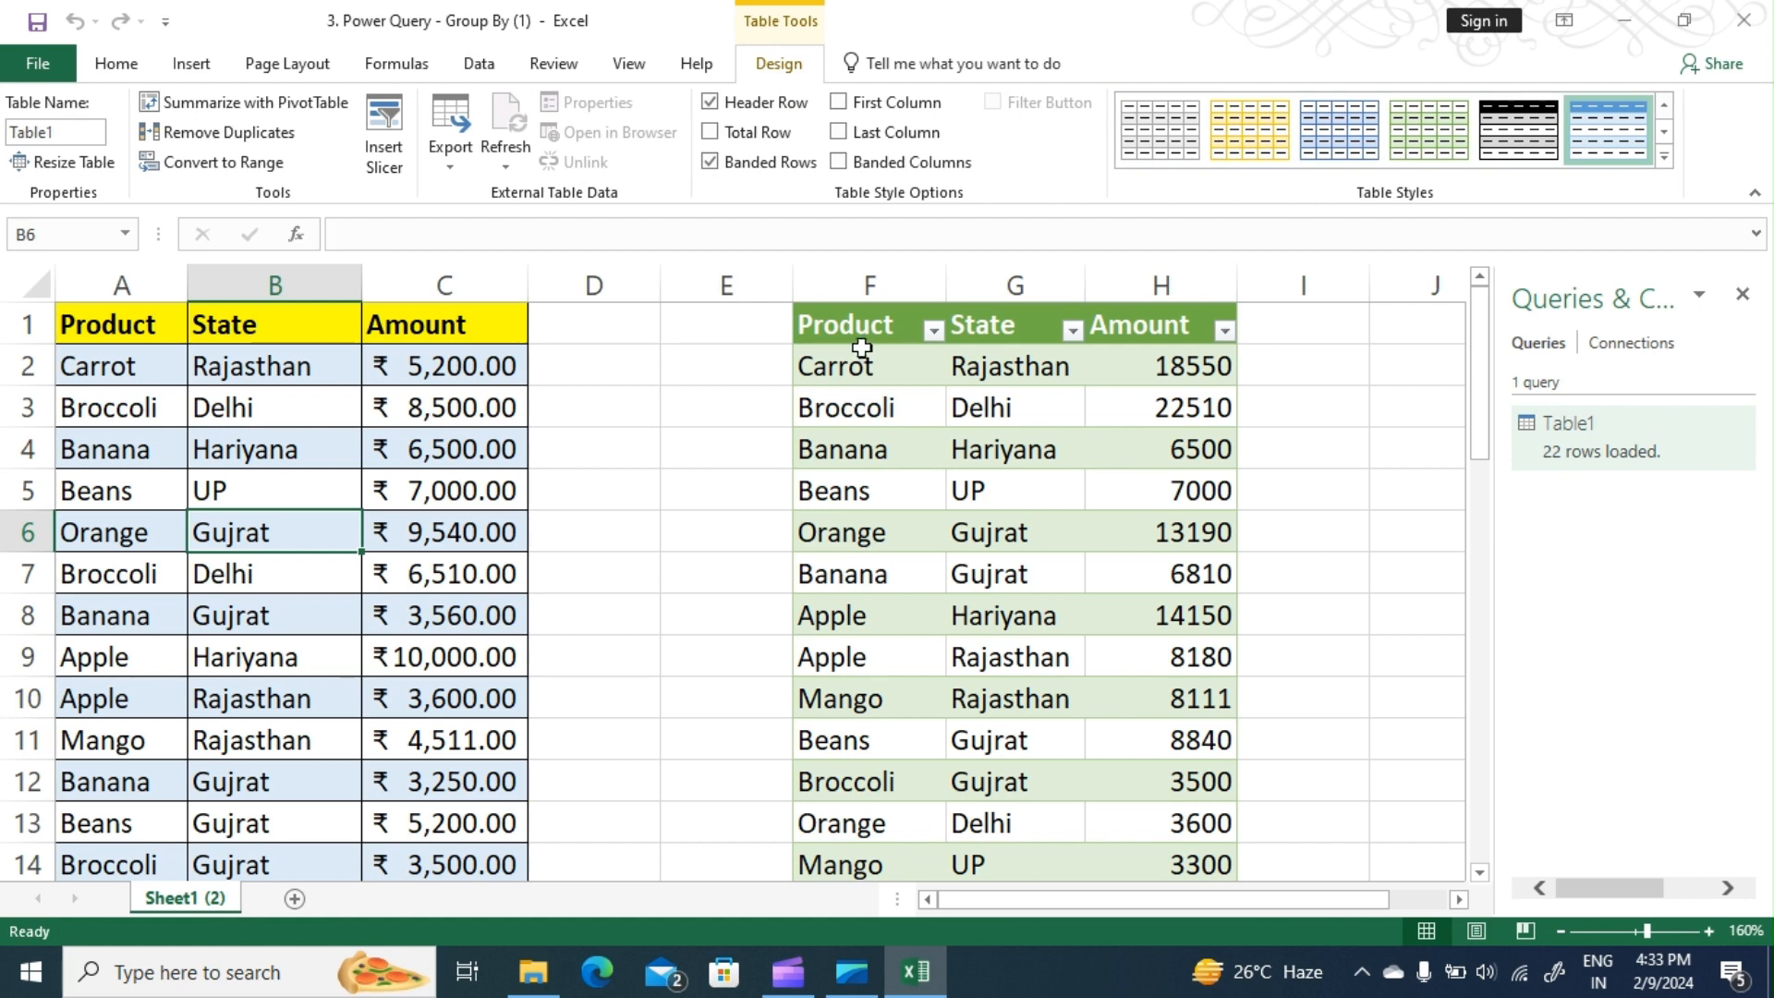
Step: Look through the source and grouped tables down to their last rows, and close the workbook without saving the changes
left_click_drag(1479, 427, 1536, 902)
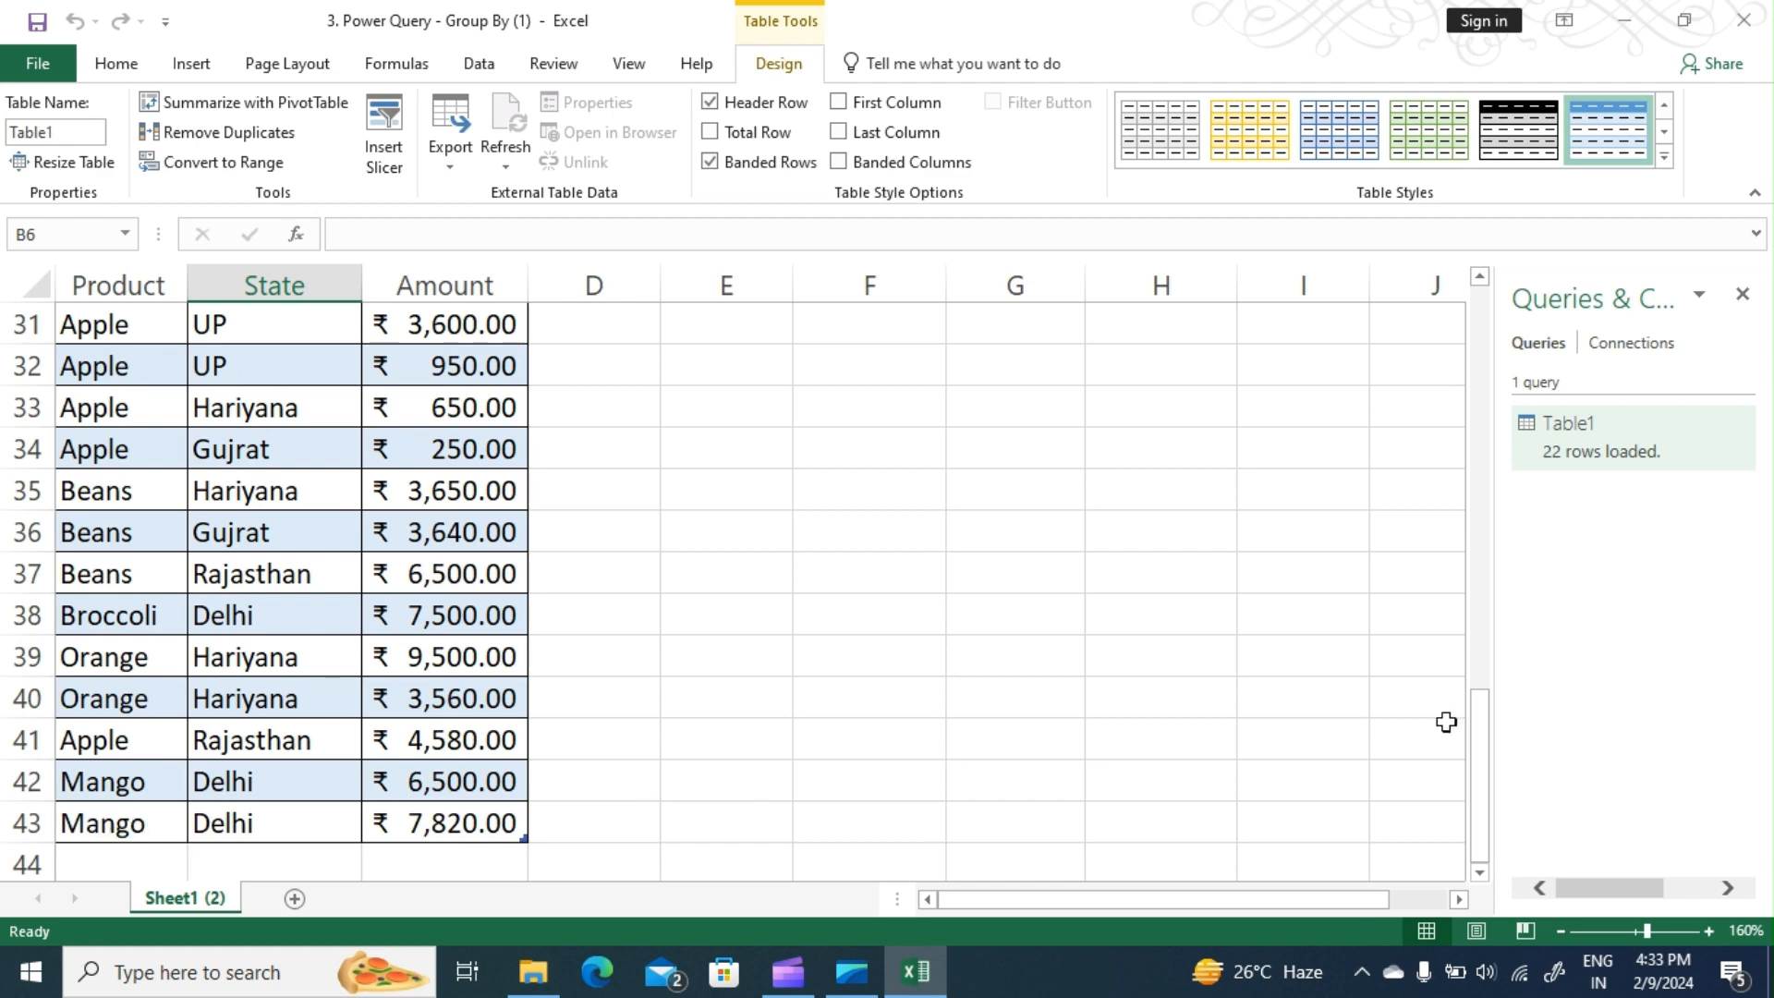
left_click_drag(1482, 783, 1460, 552)
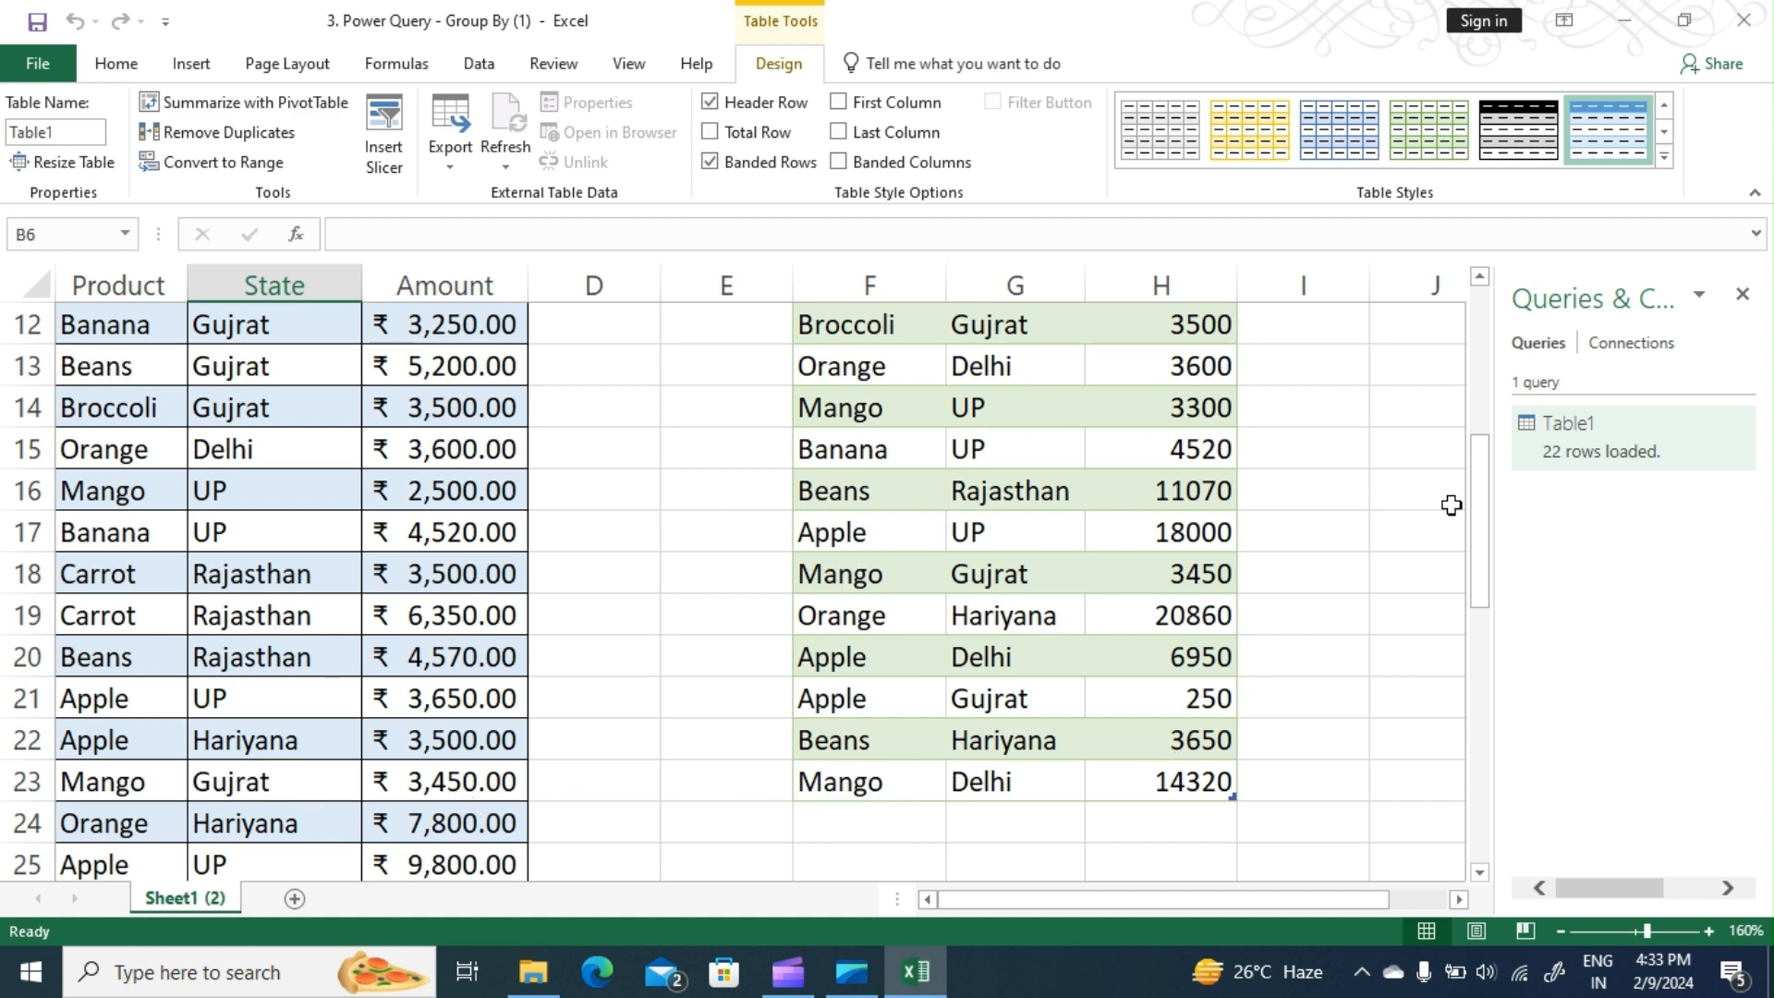
left_click_drag(1478, 508, 1475, 310)
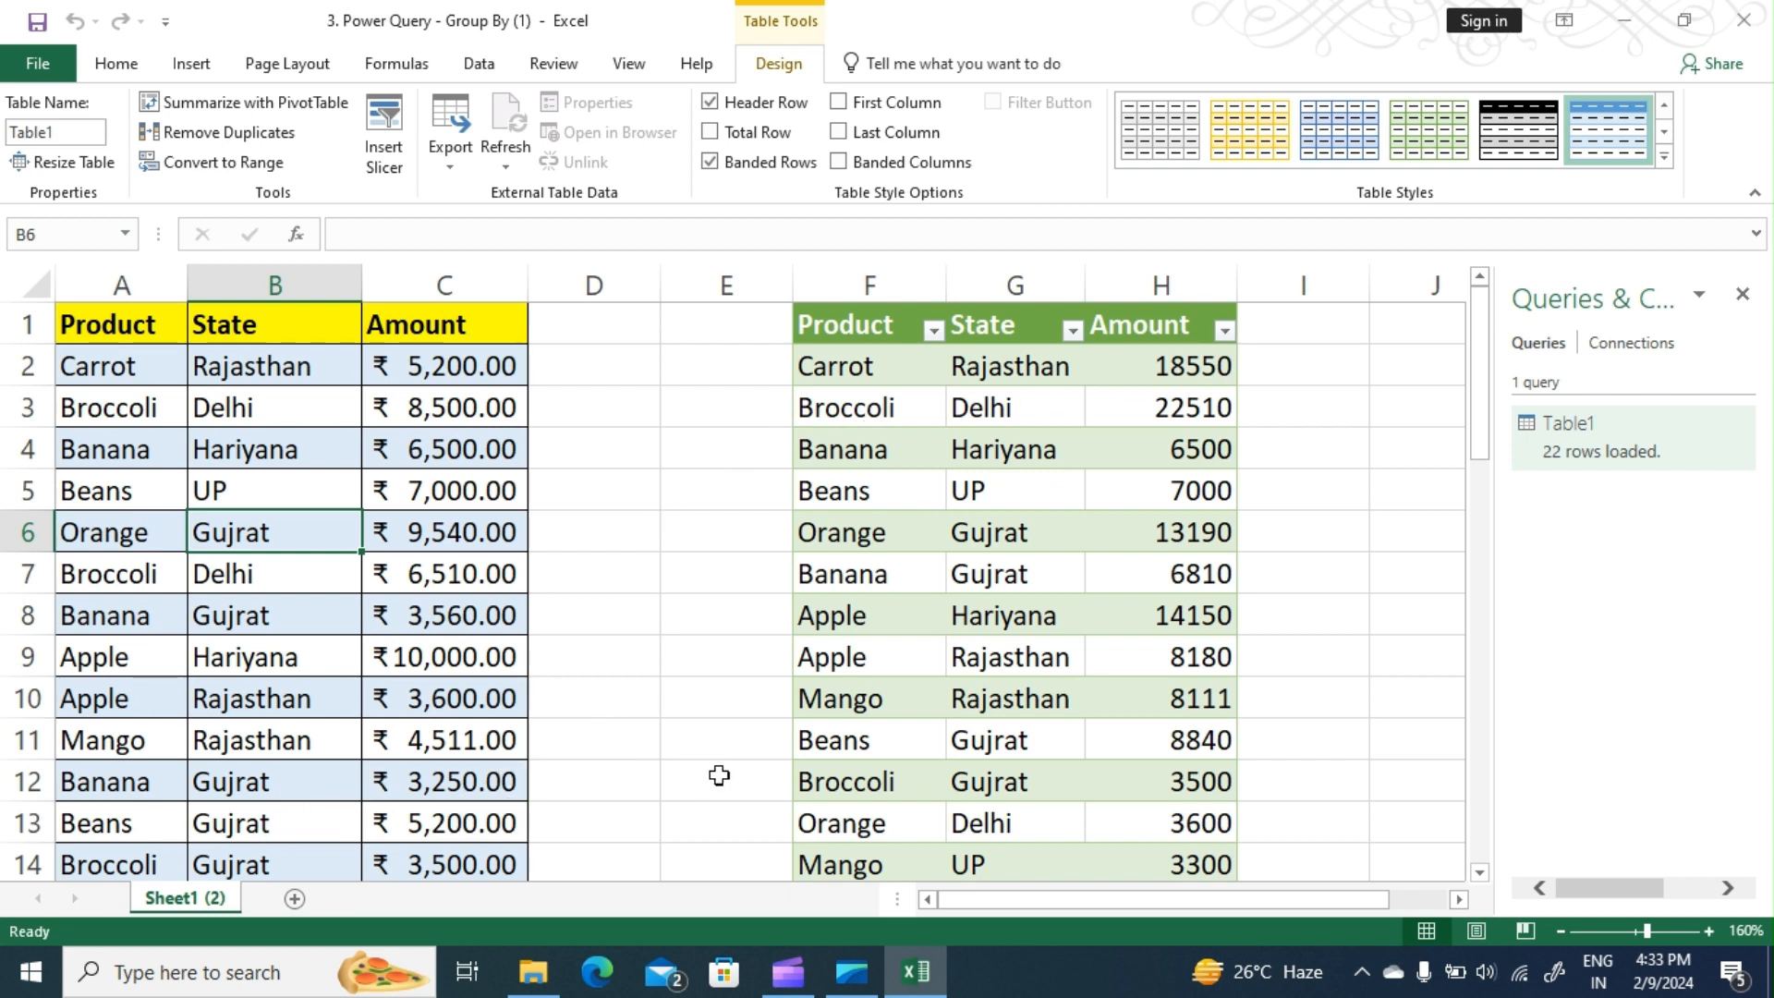
left_click(1753, 17)
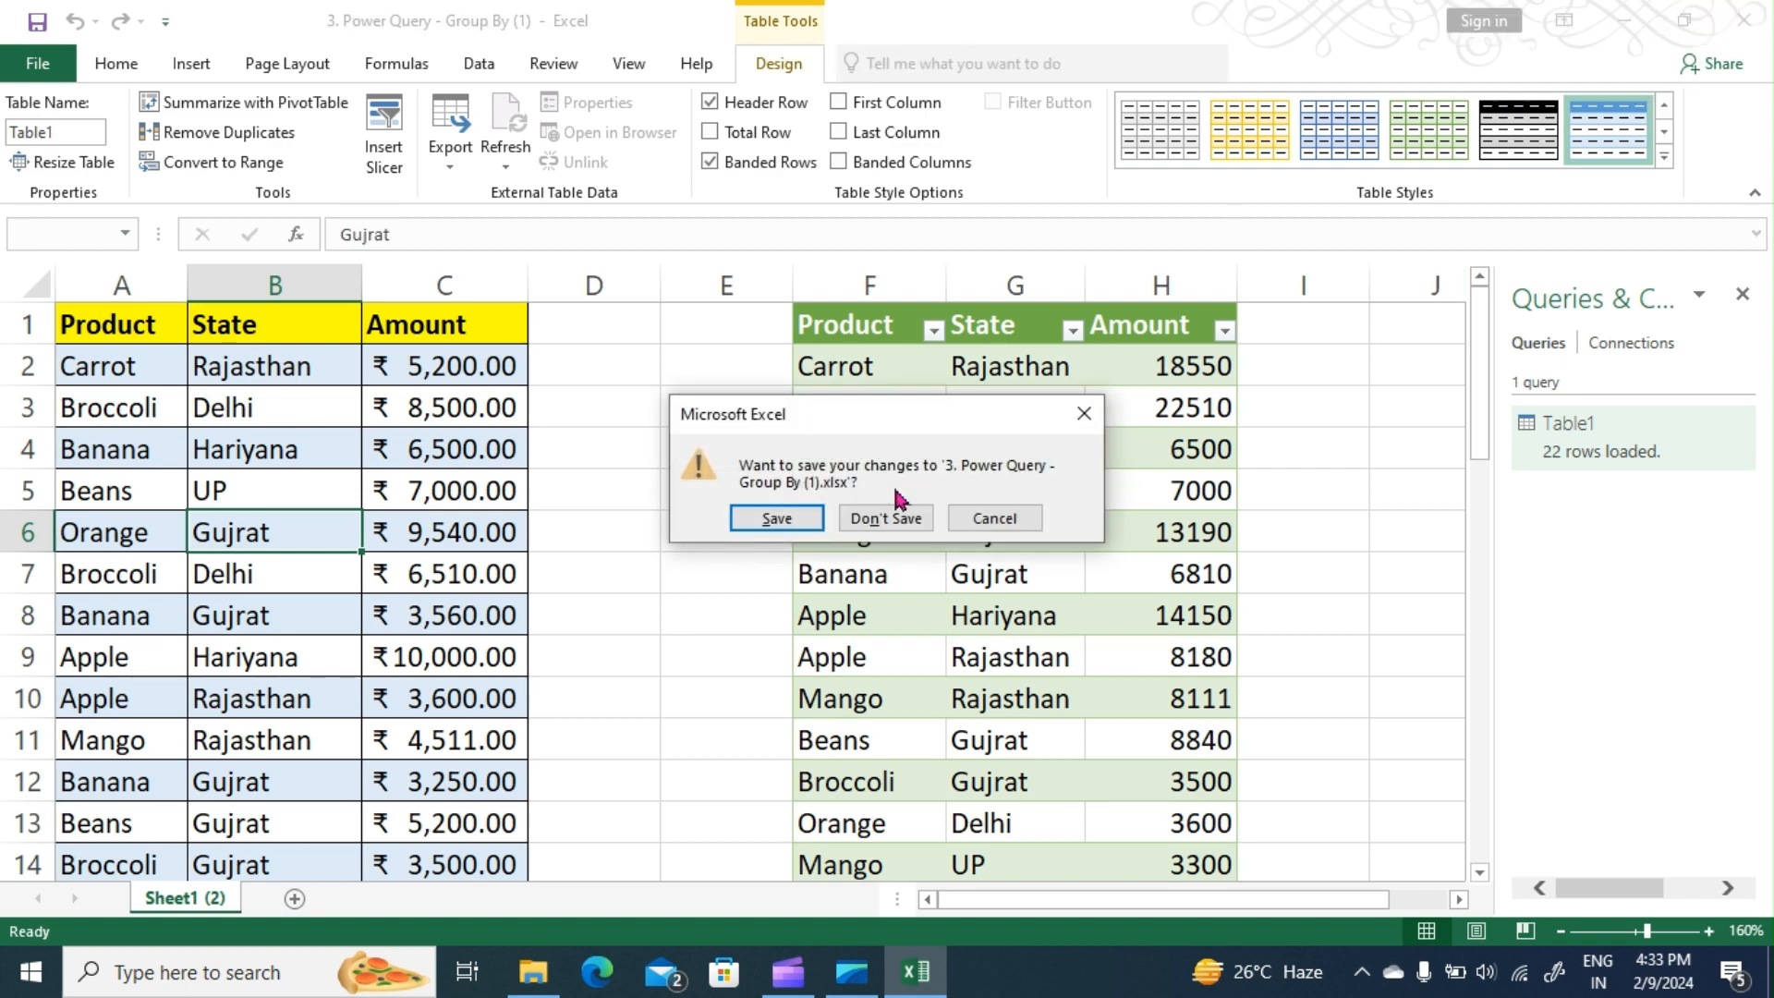
left_click(898, 520)
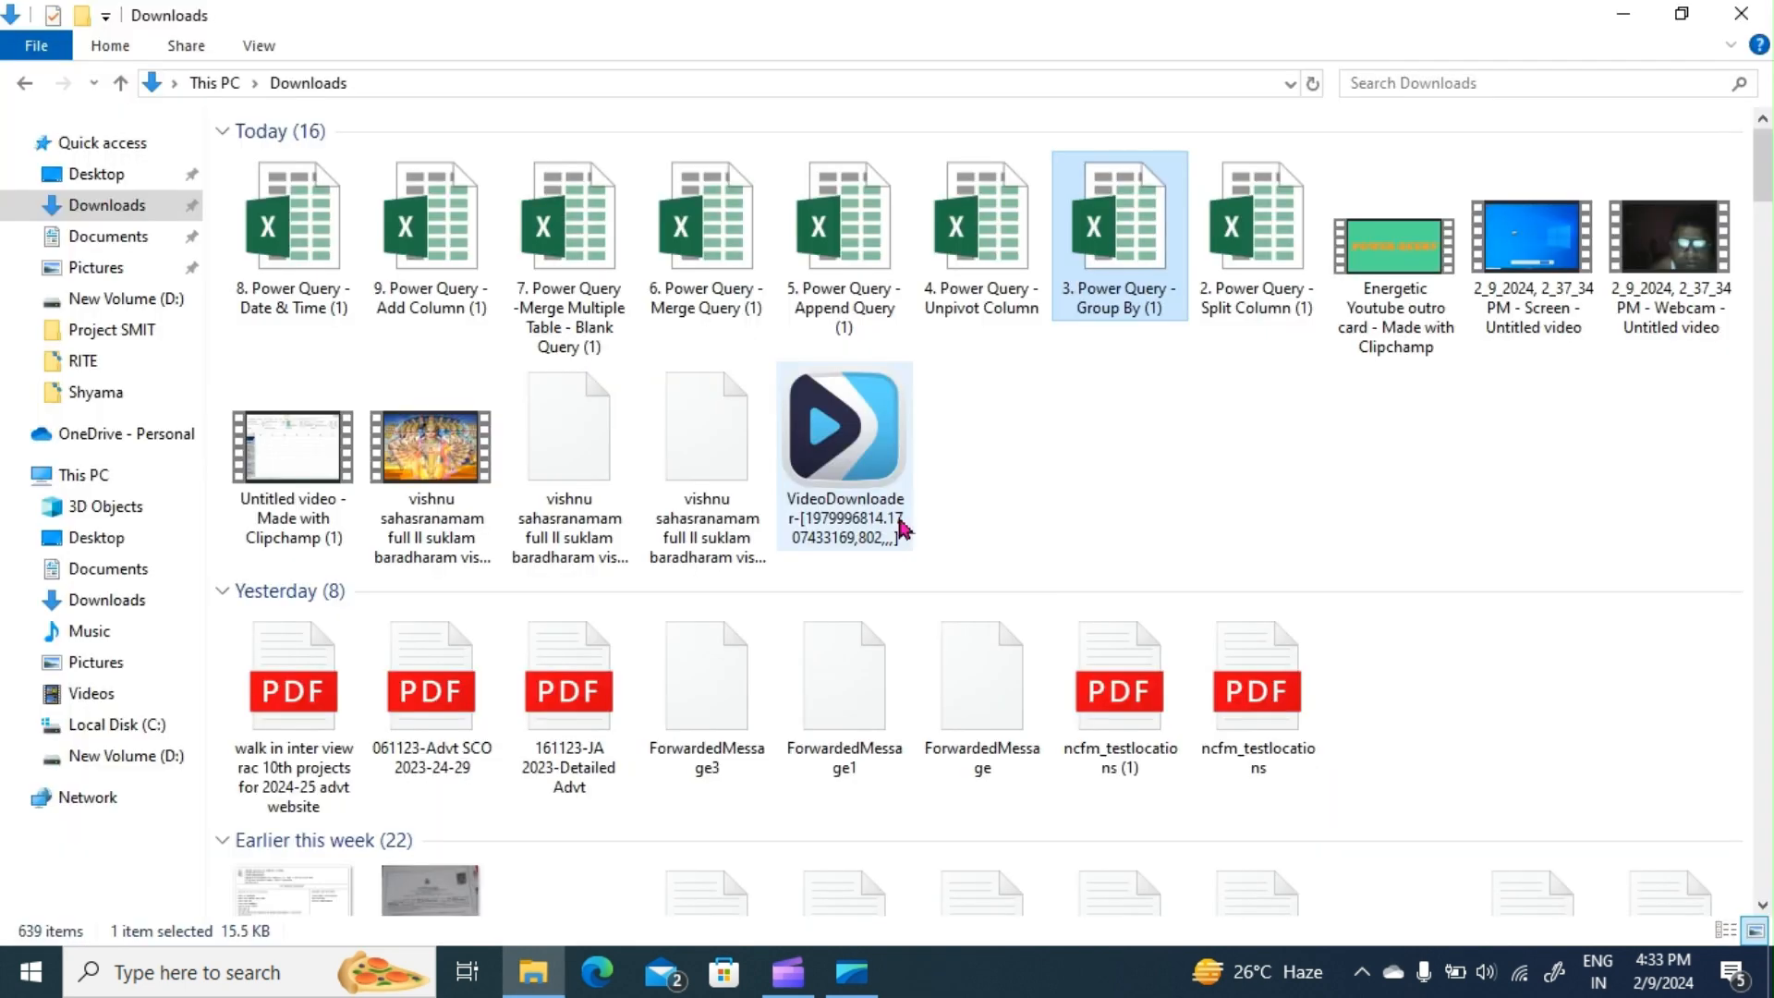
Step: Open the workbook 4. Power Query - Unpivot Column, go to the unpivot sheet, and enable editing and external content
left_click(987, 250)
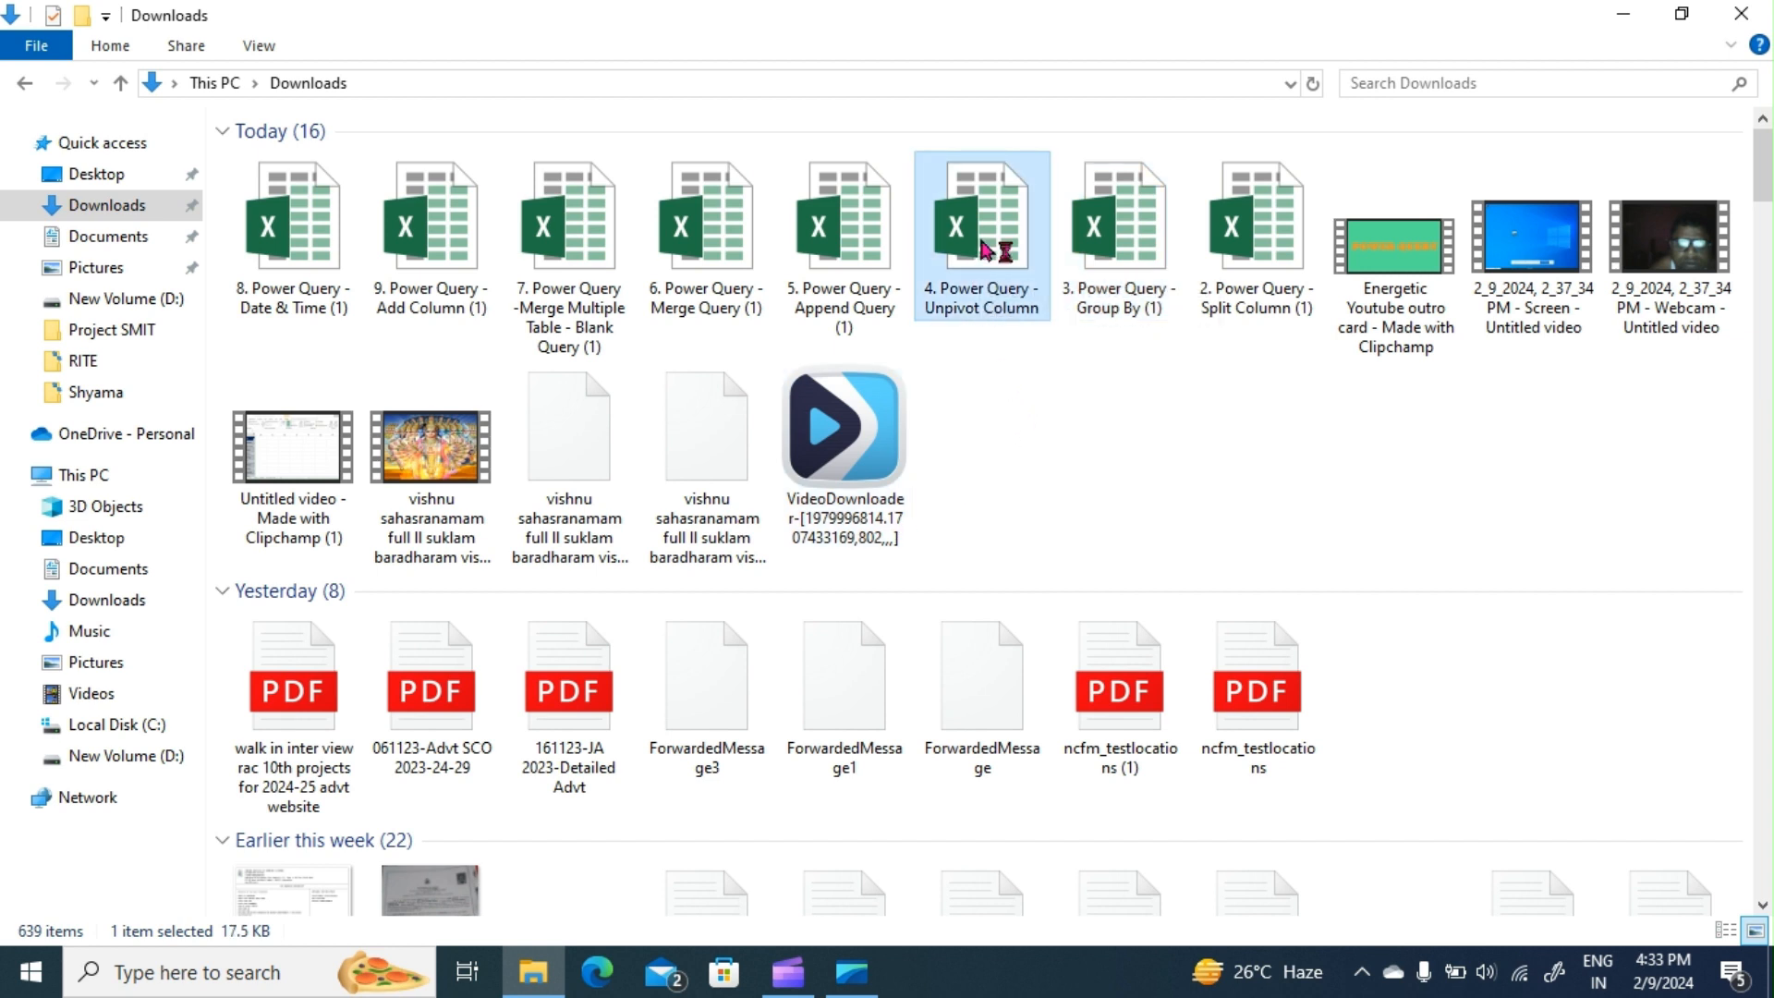
double_click(986, 250)
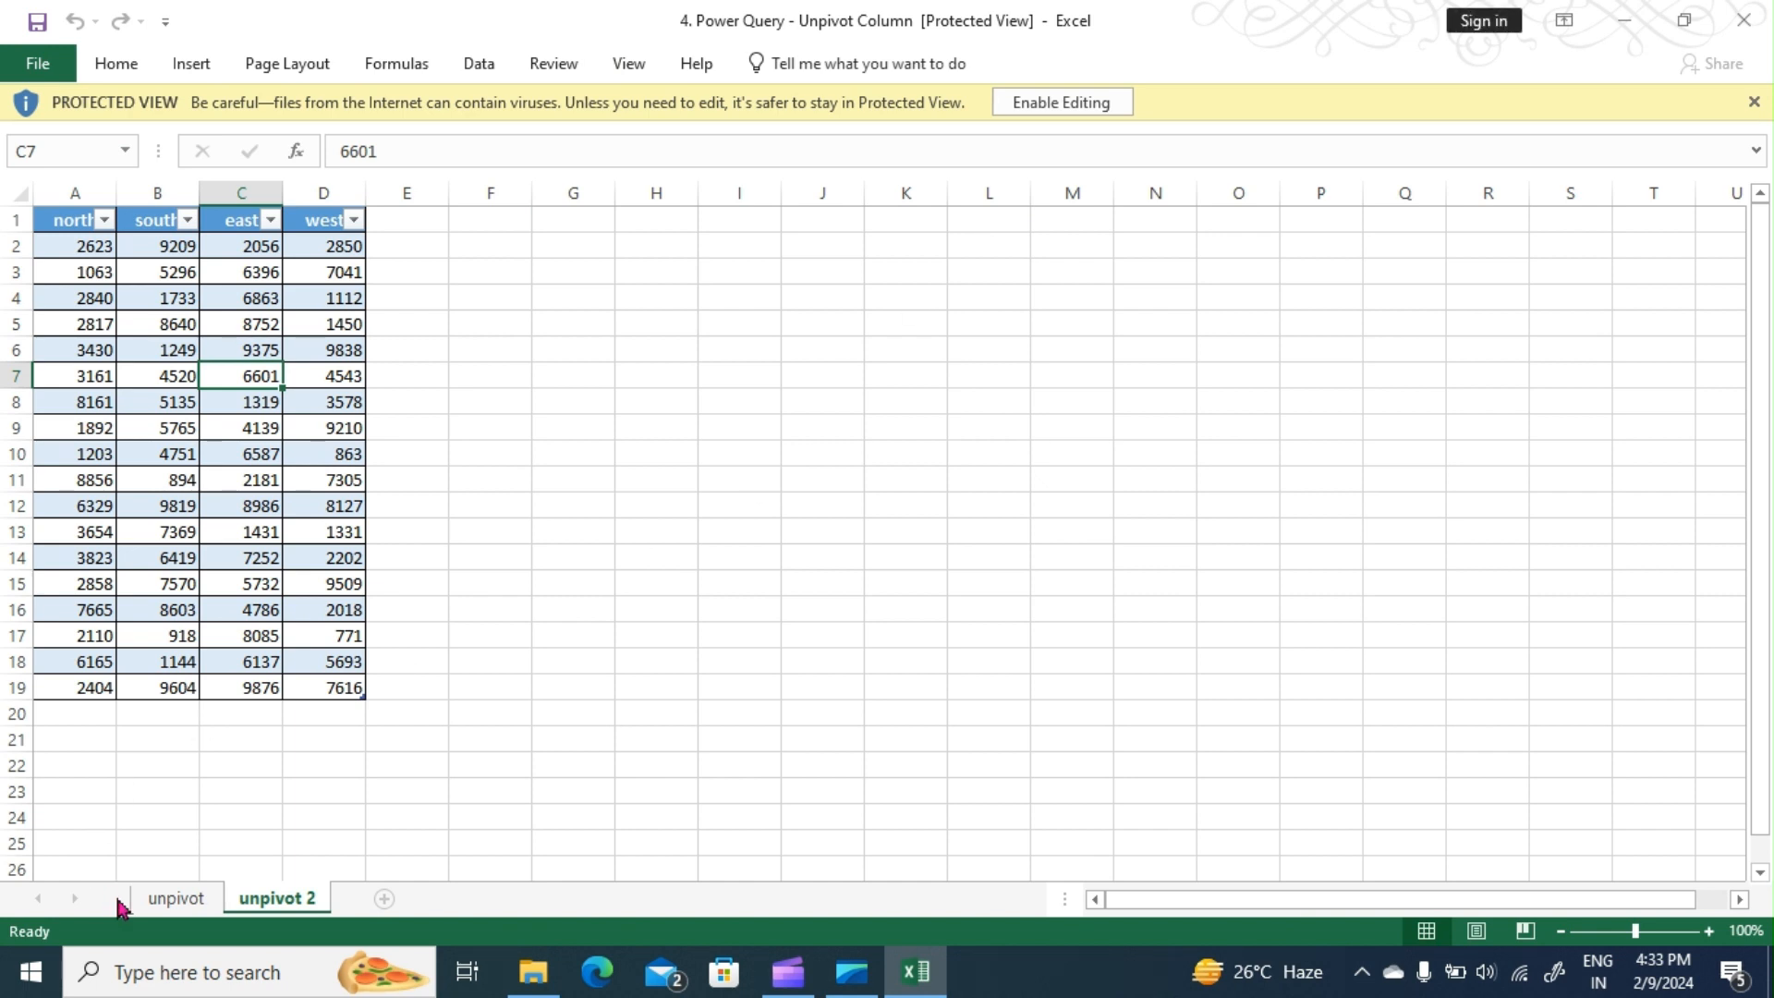
left_click(174, 896)
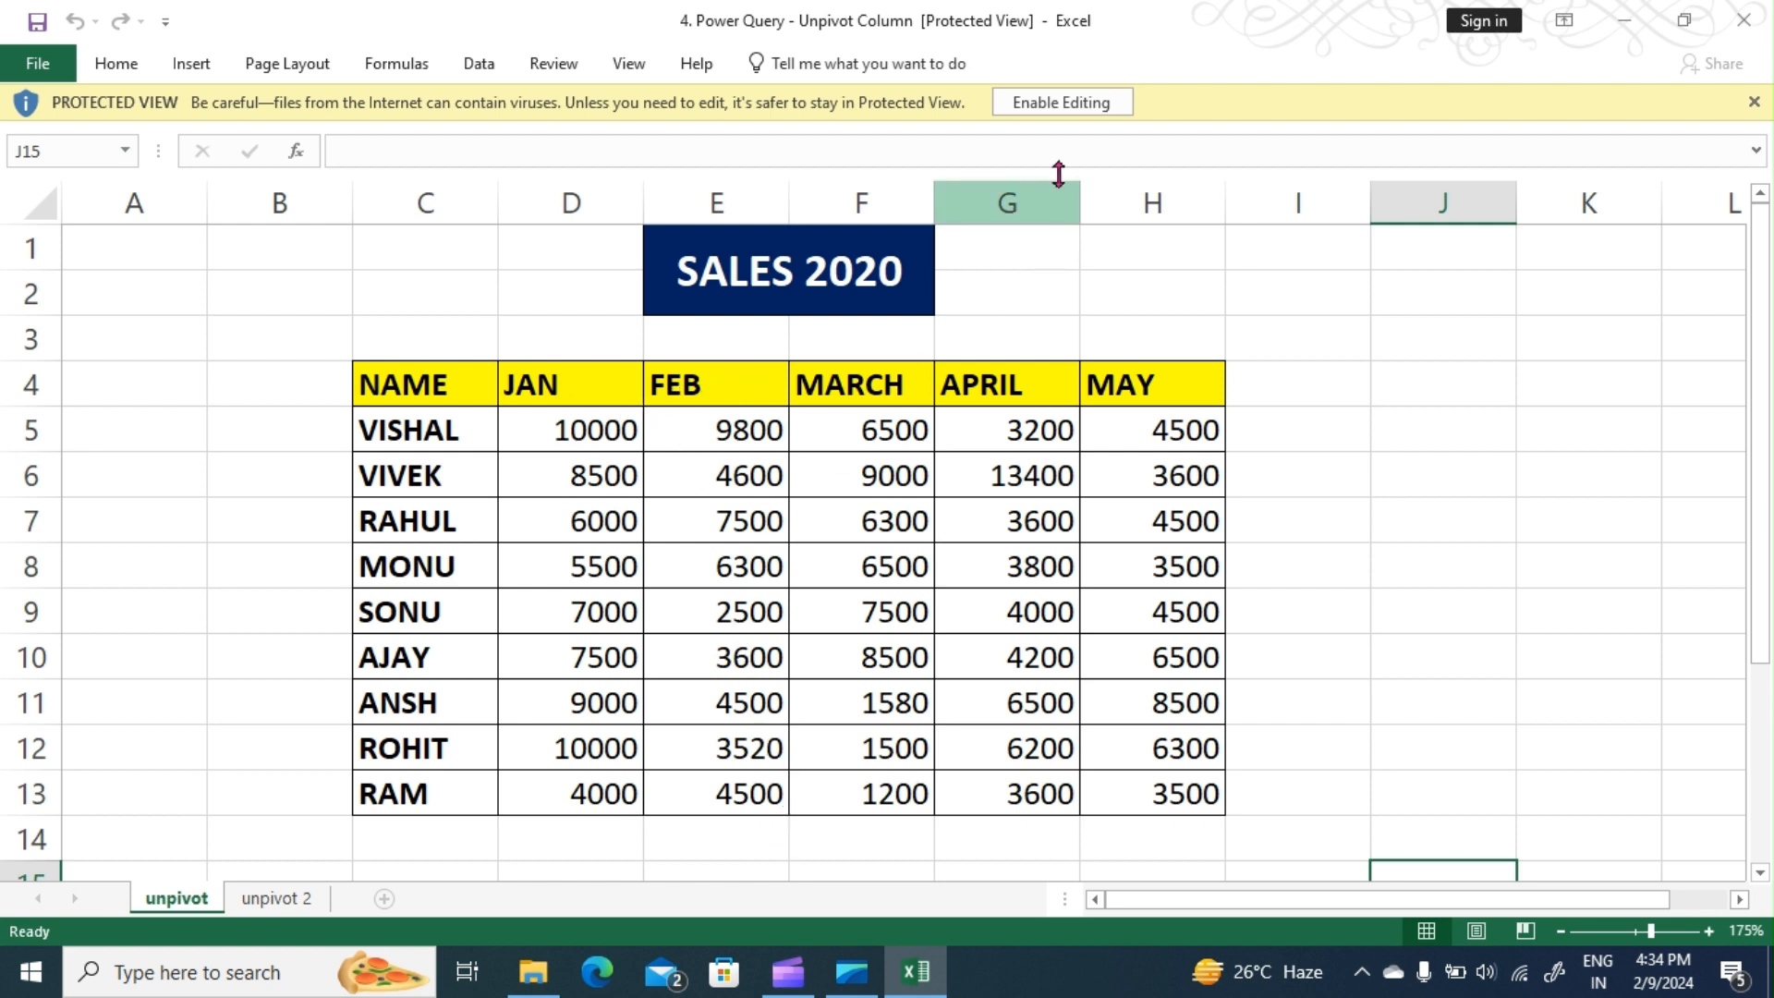
left_click(1060, 115)
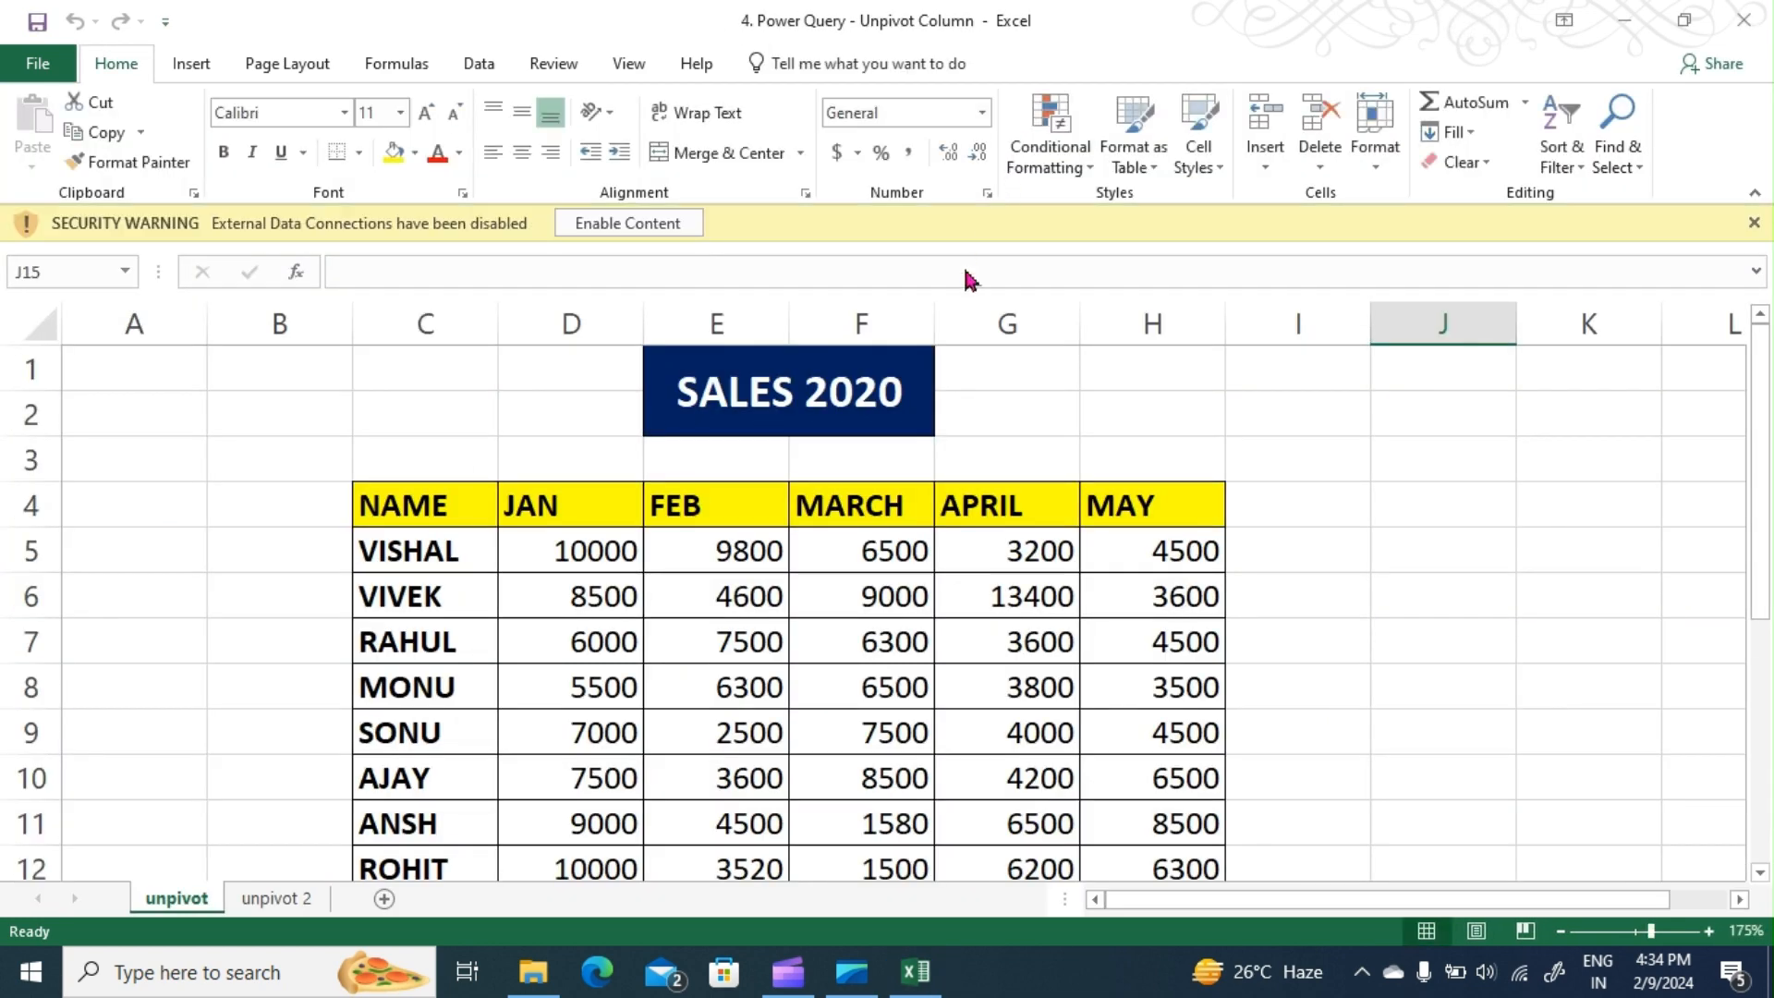
left_click(644, 224)
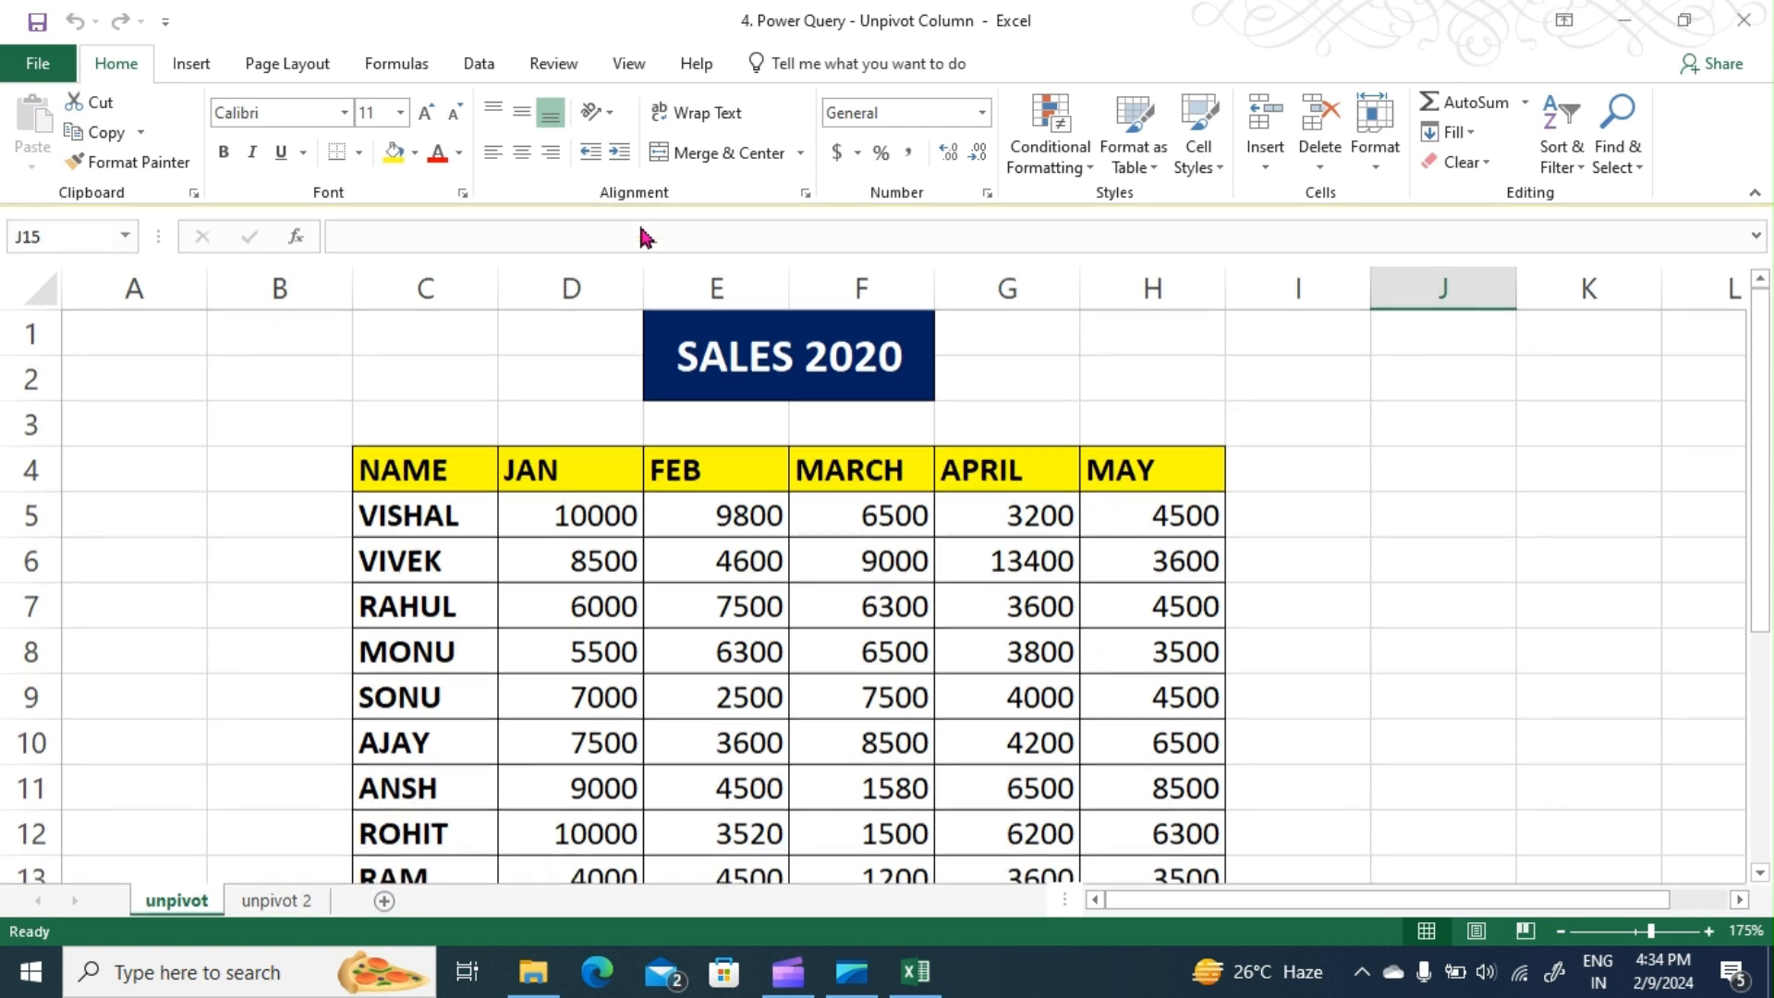
left_click(610, 234)
scroll(591, 231, "down", 1)
scroll(1413, 588, "up", 1)
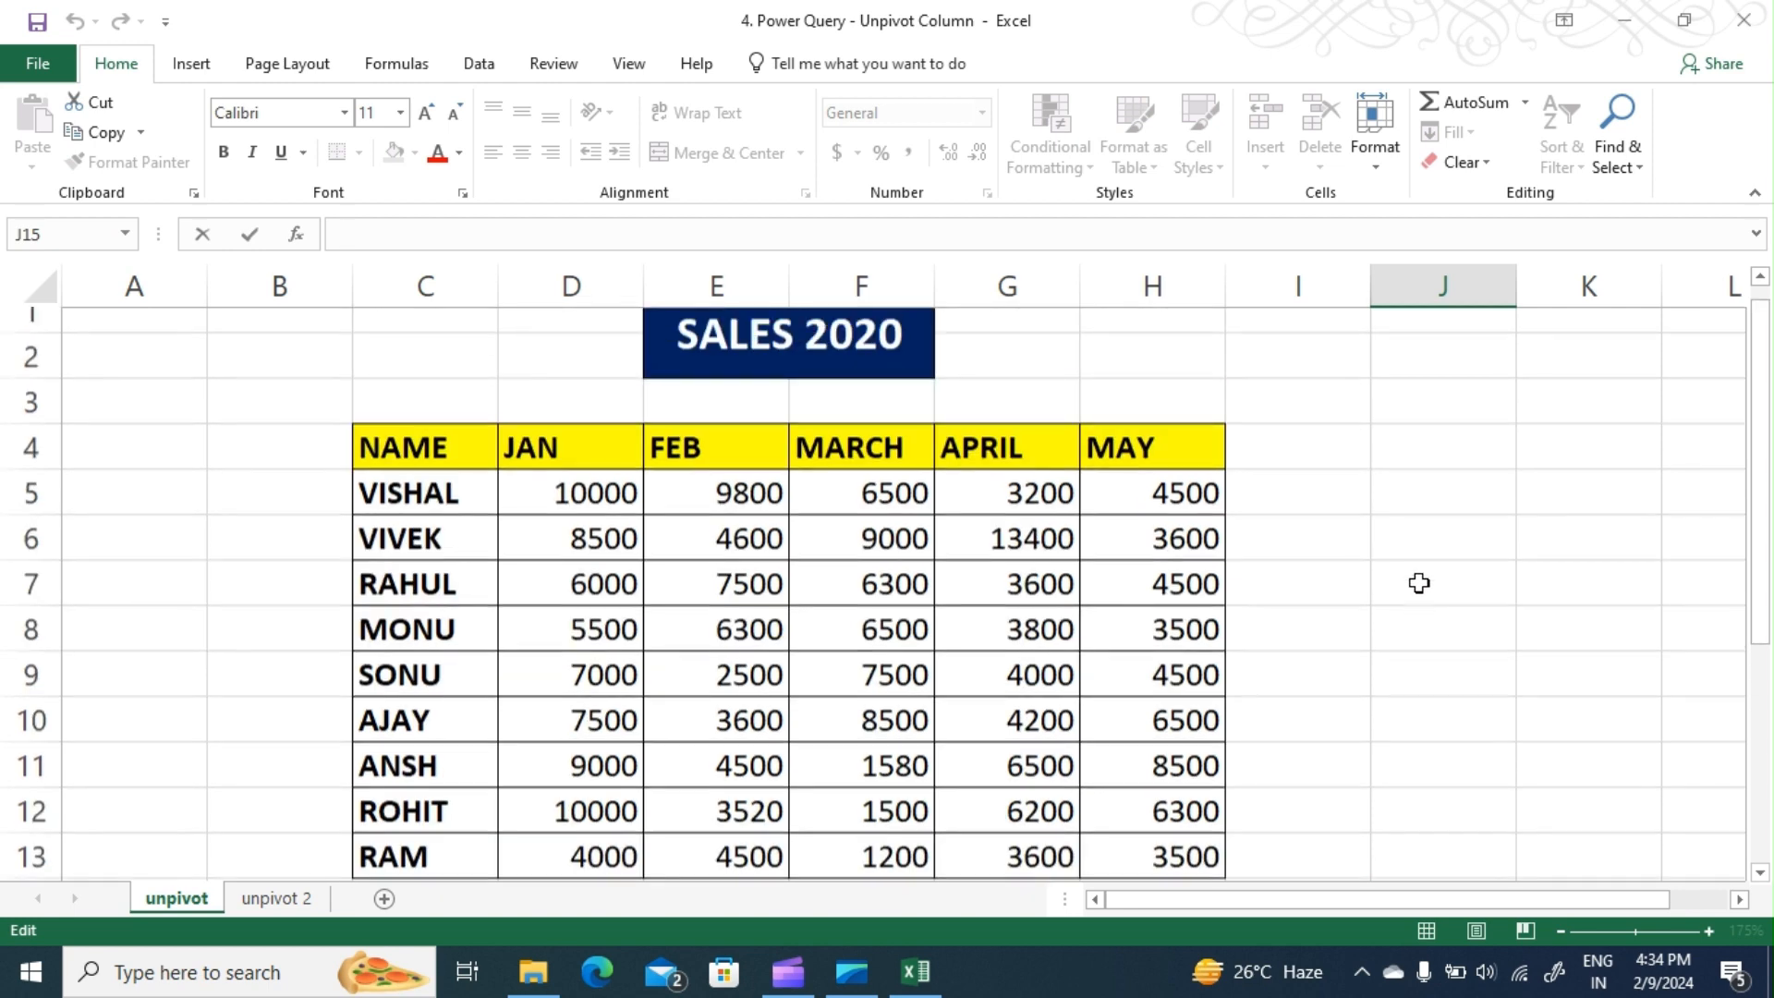
Step: Load the SALES 2020 range C4:H13 into Power Query as a table with headers, dismissing the compatibility warning
left_click(603, 559)
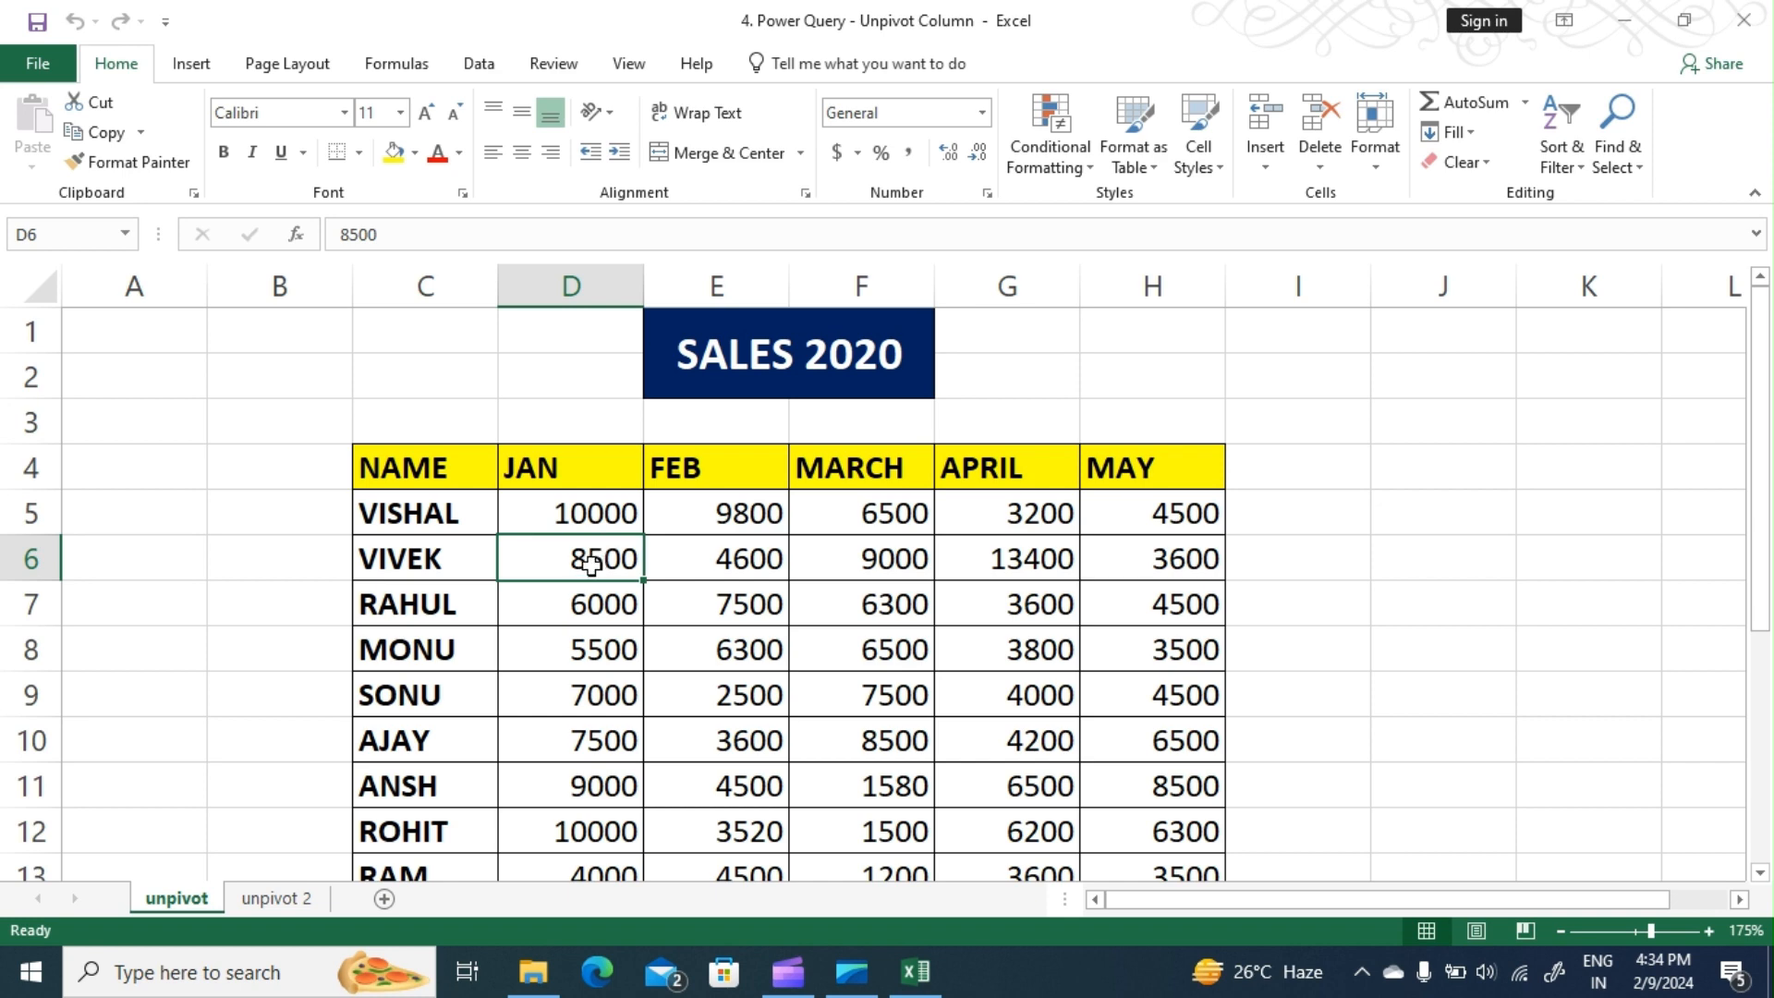
left_click(479, 69)
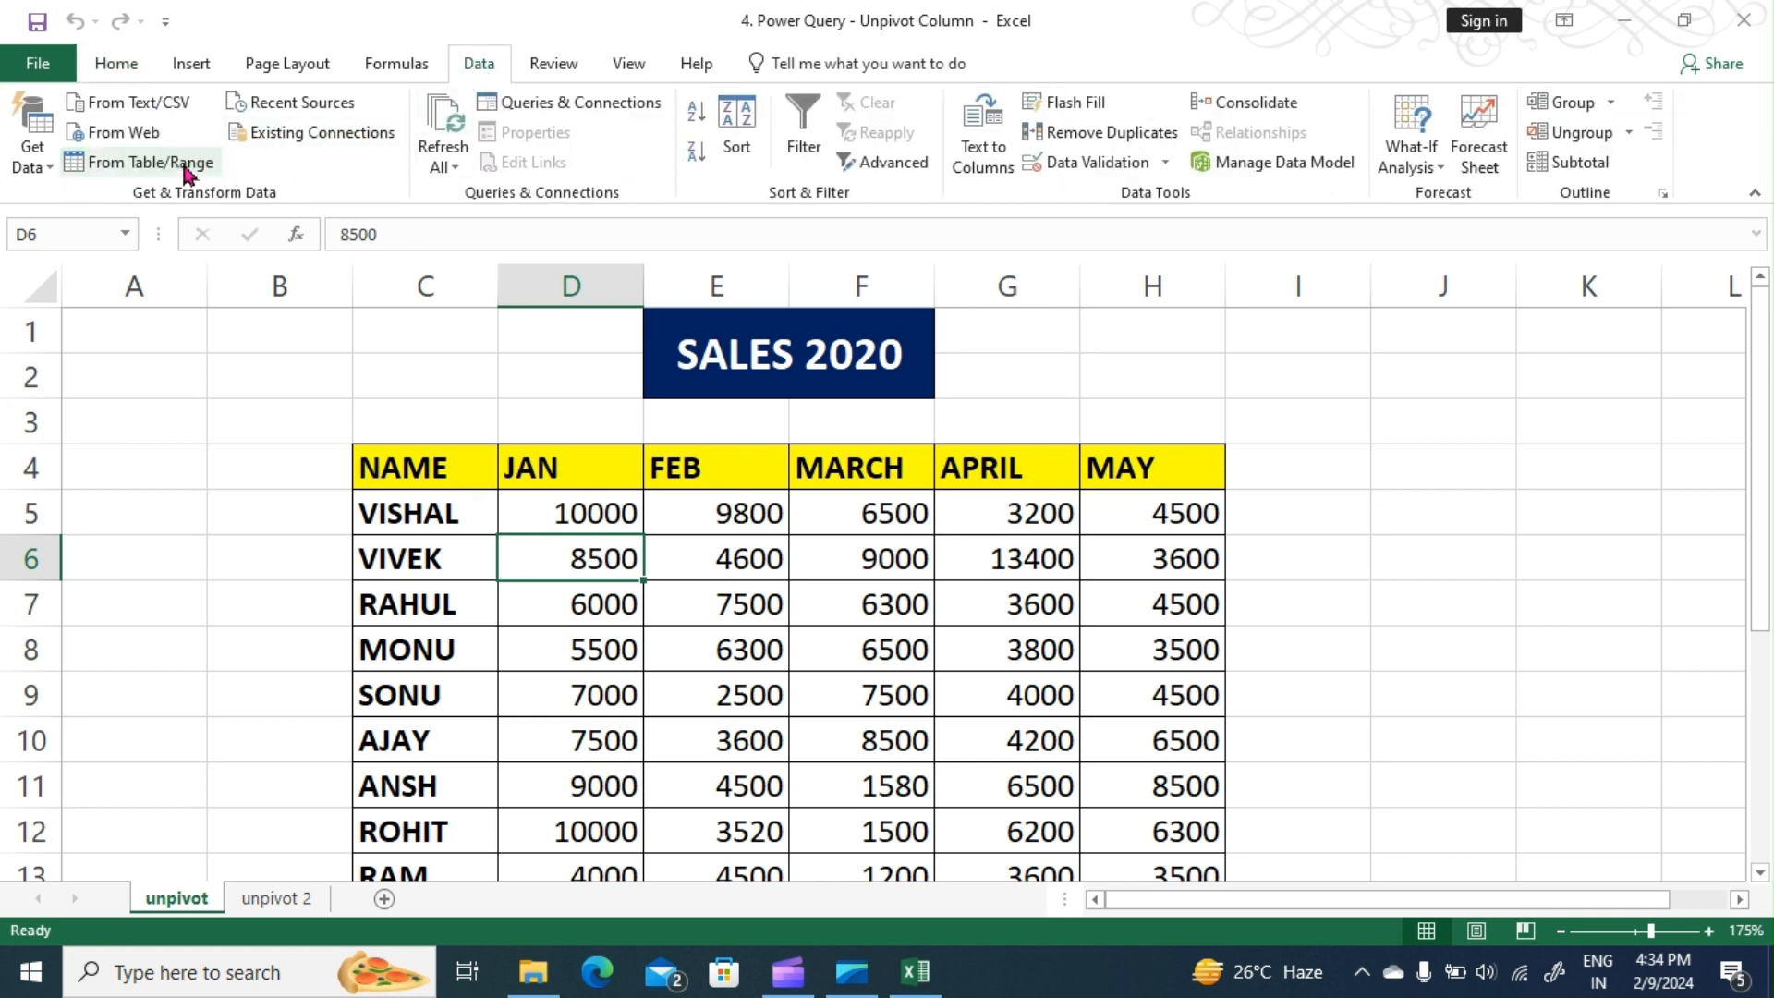
left_click(186, 169)
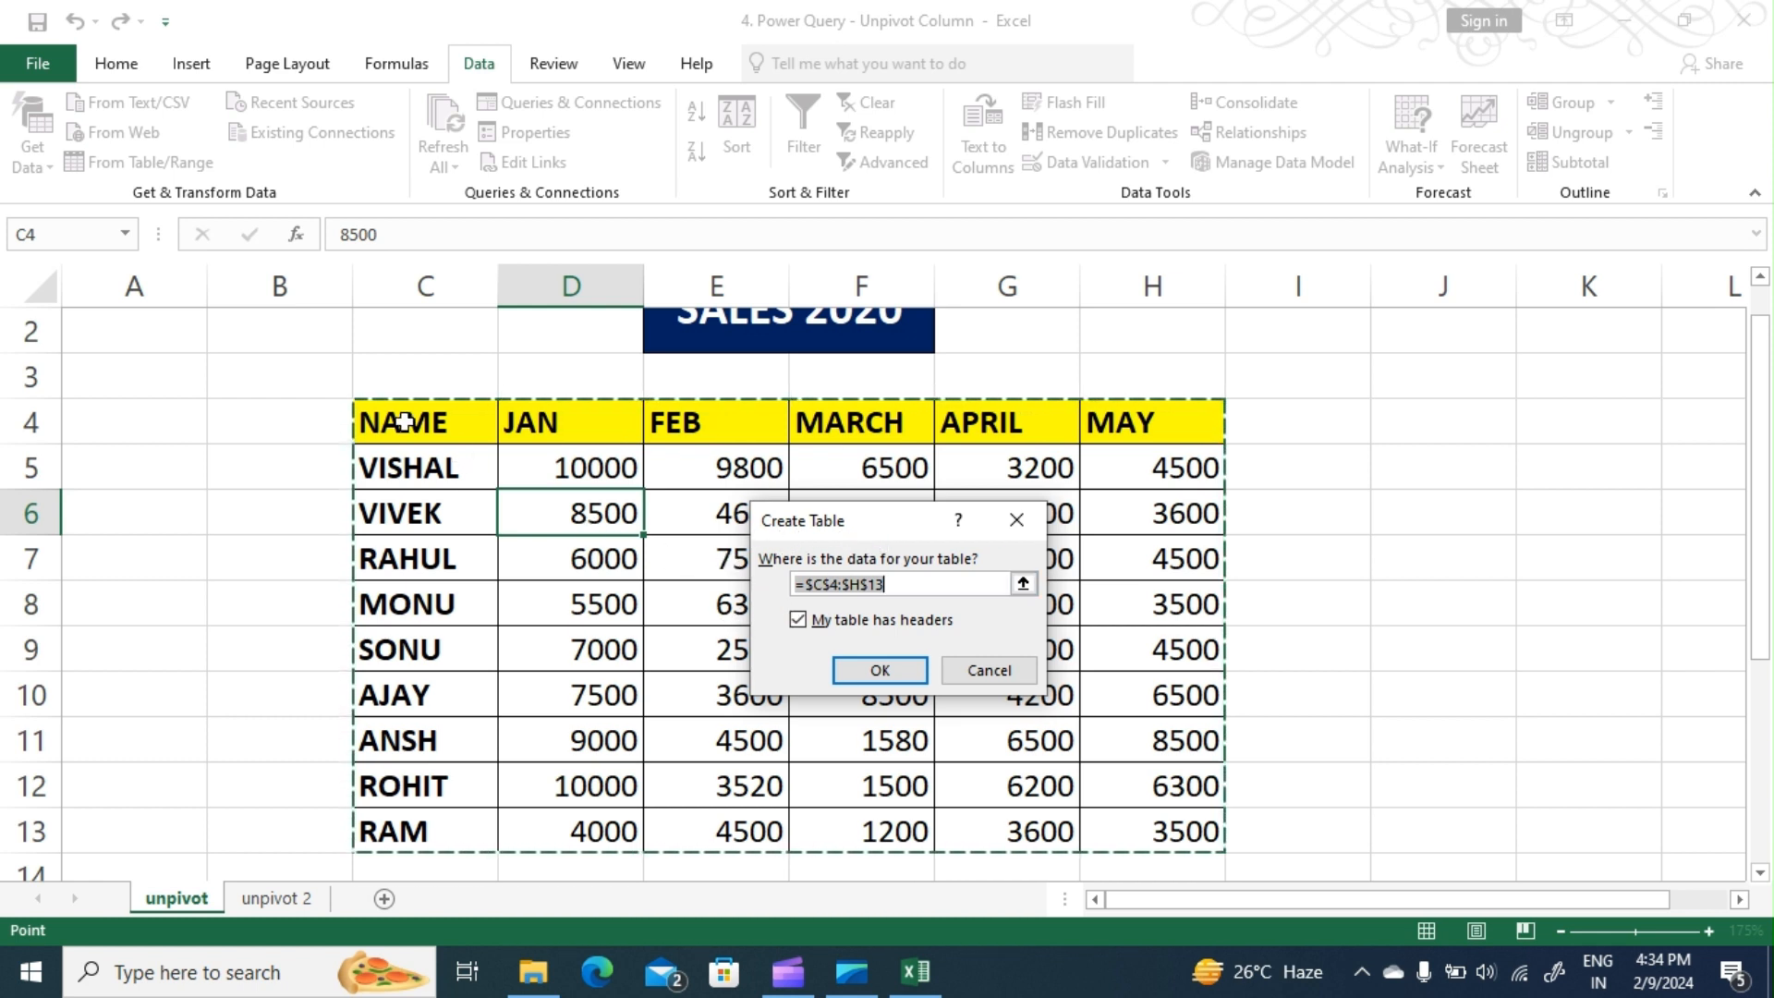
left_click(877, 670)
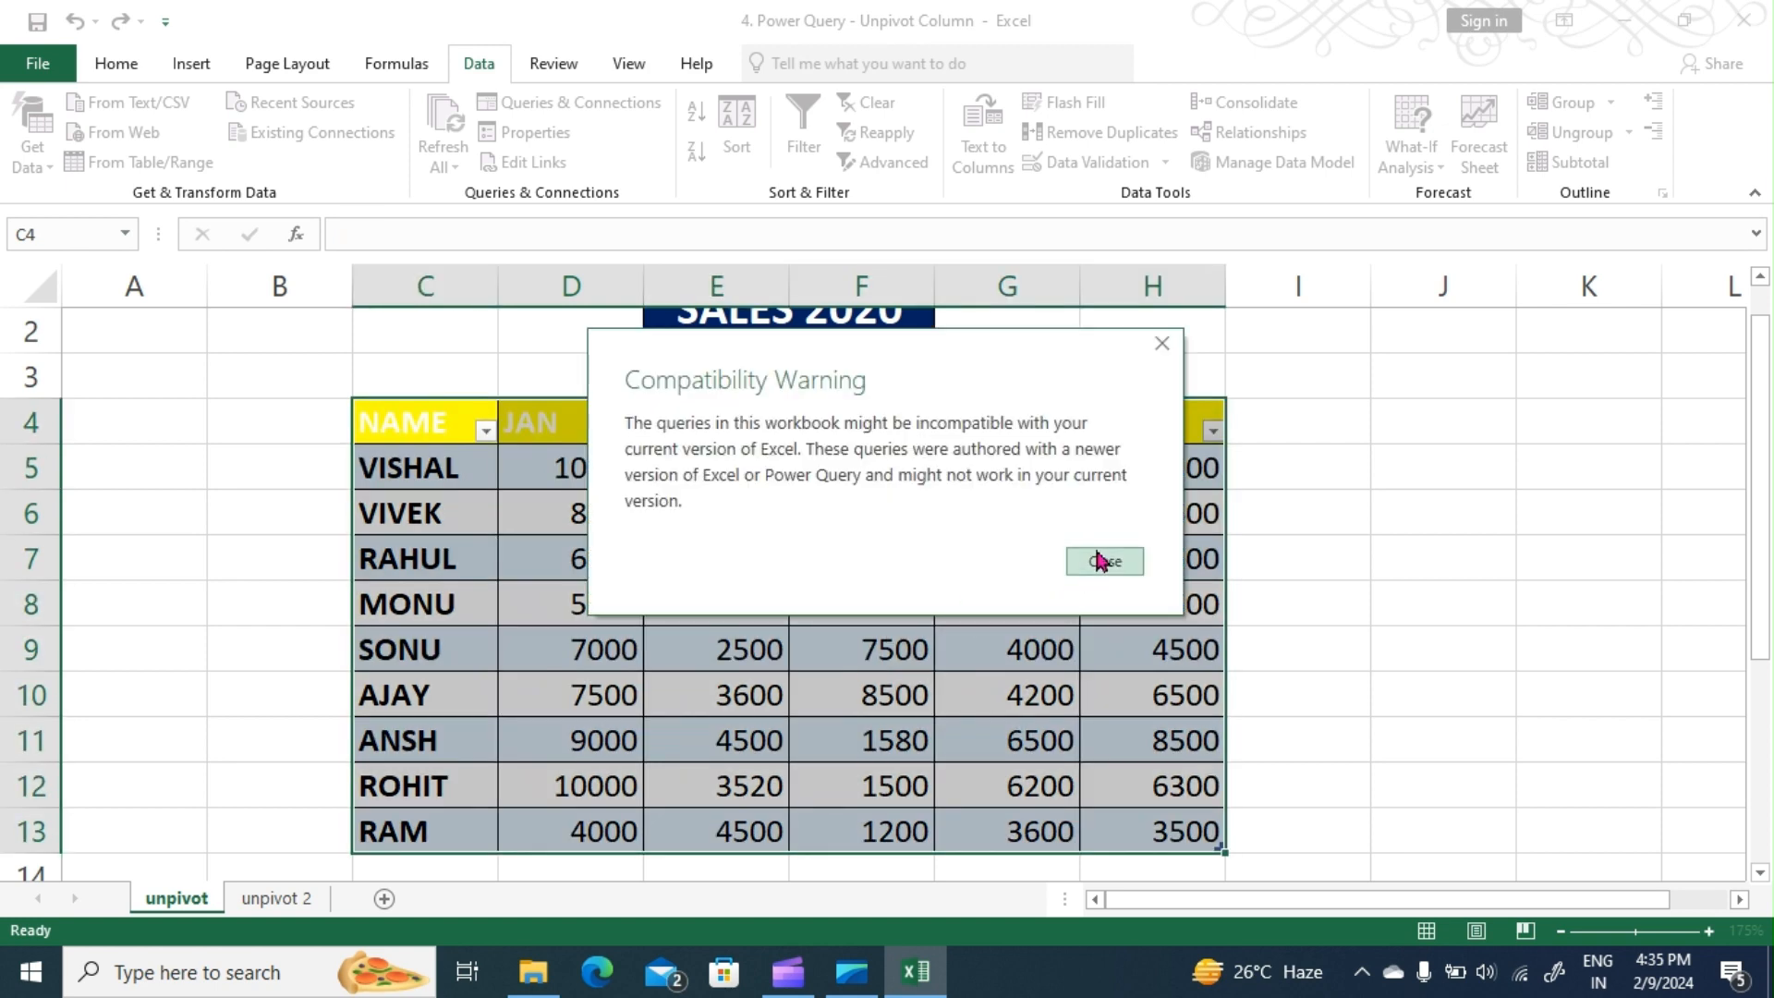
left_click(1104, 561)
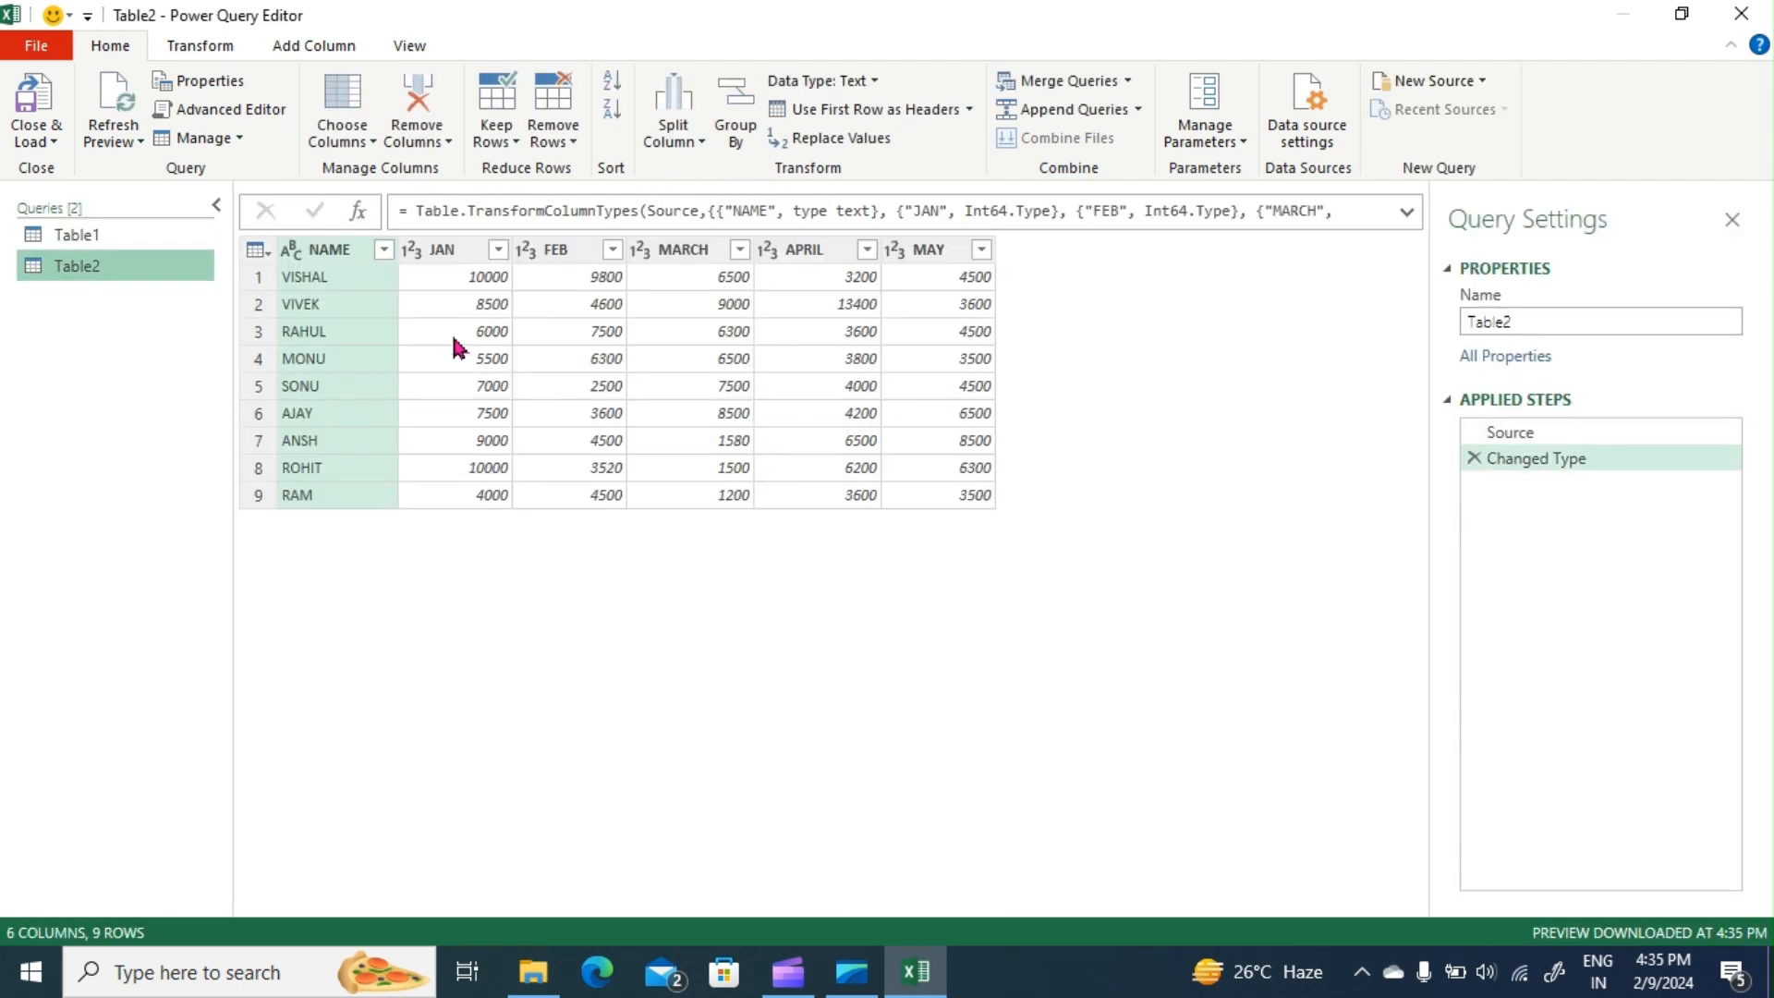
Step: Unpivot all columns other than NAME, and look through the resulting rows
left_click(337, 251)
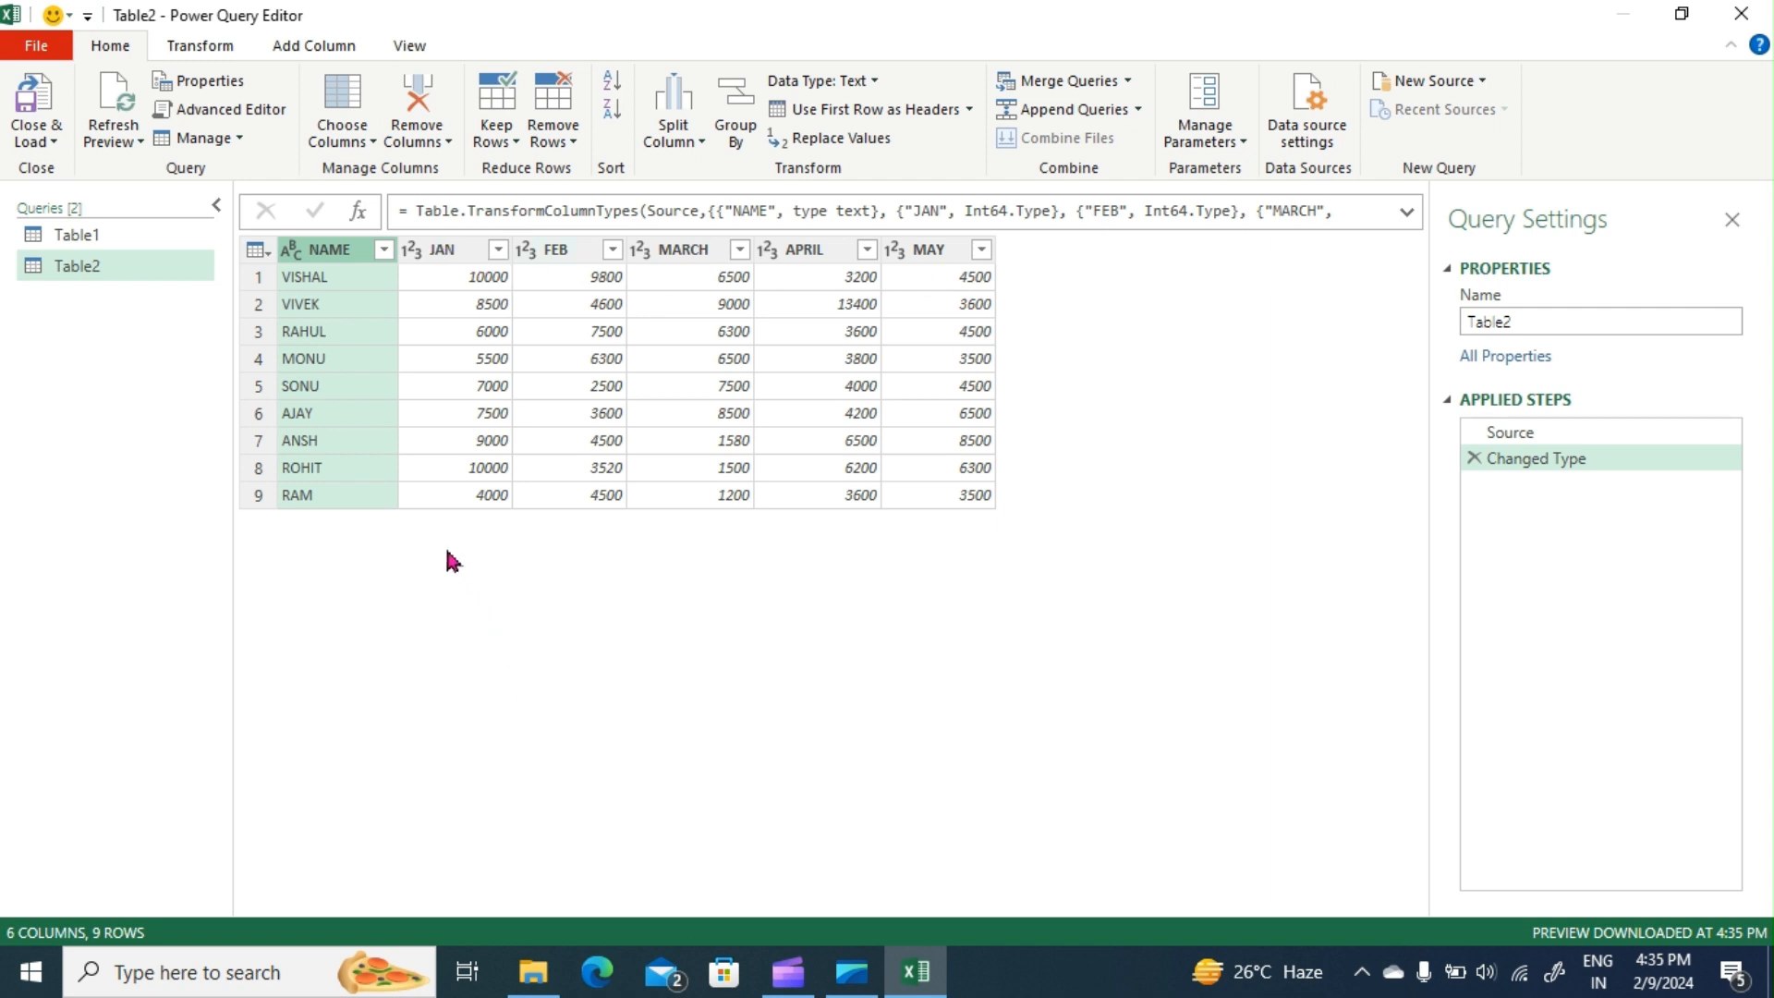
right_click(328, 255)
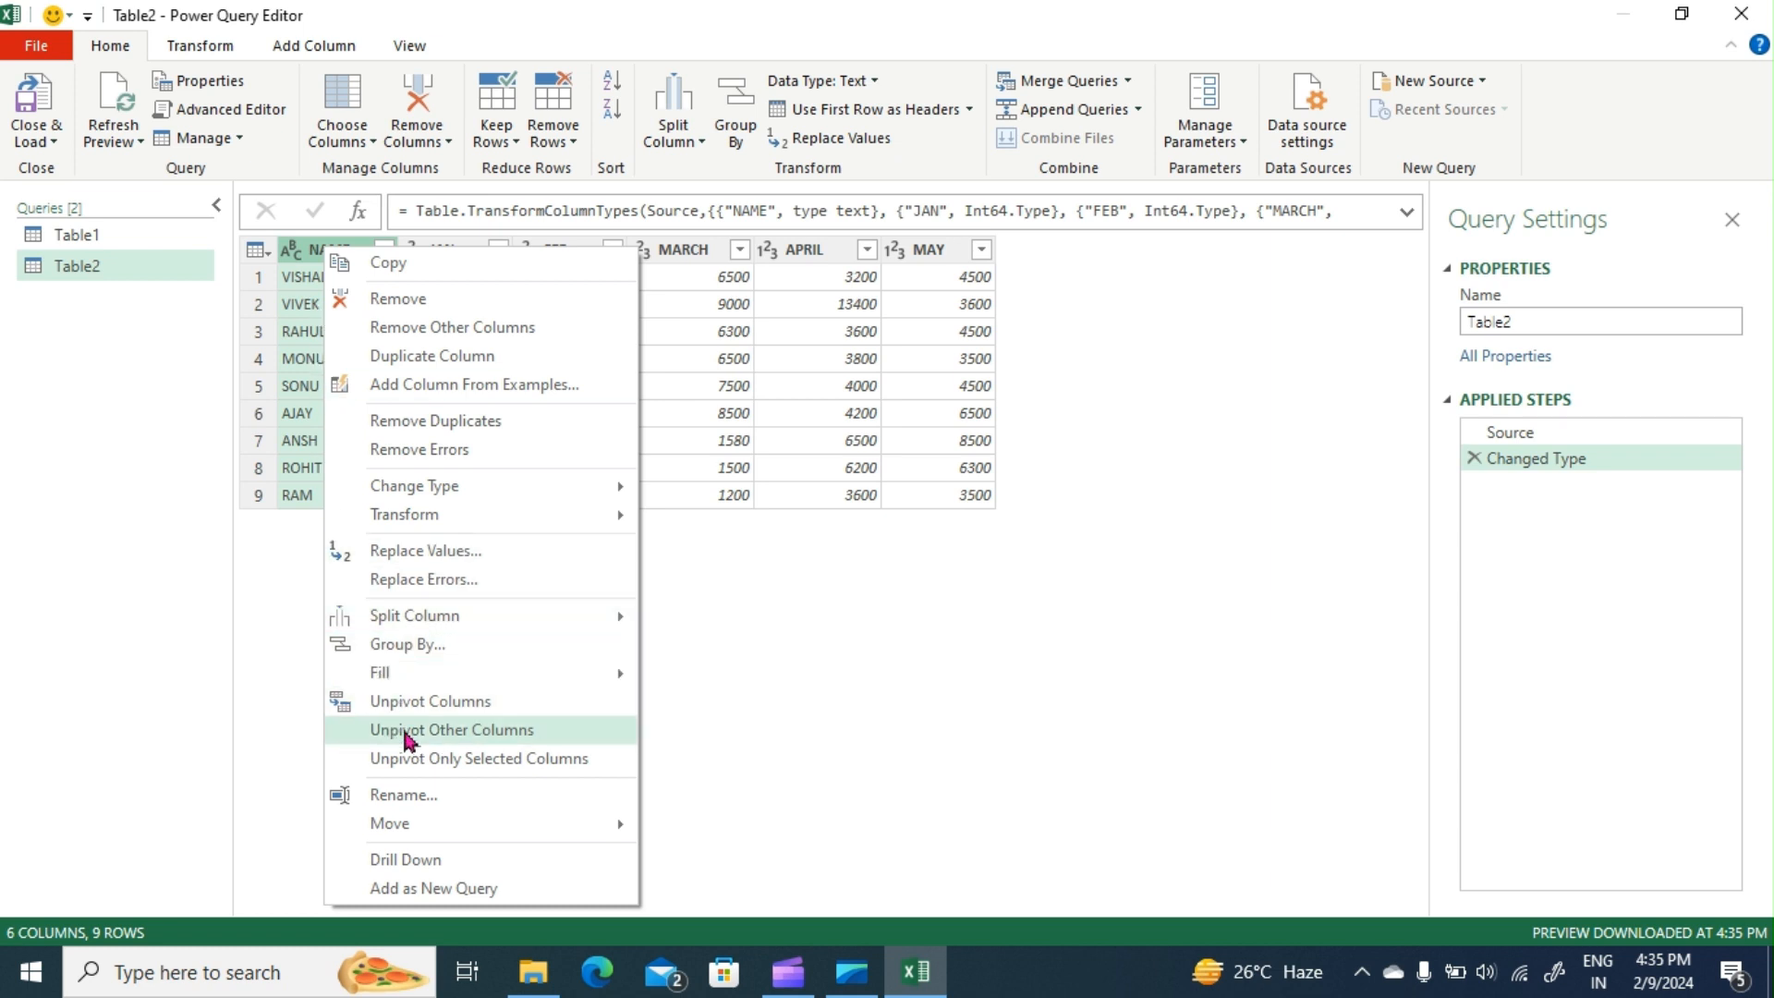
left_click(480, 731)
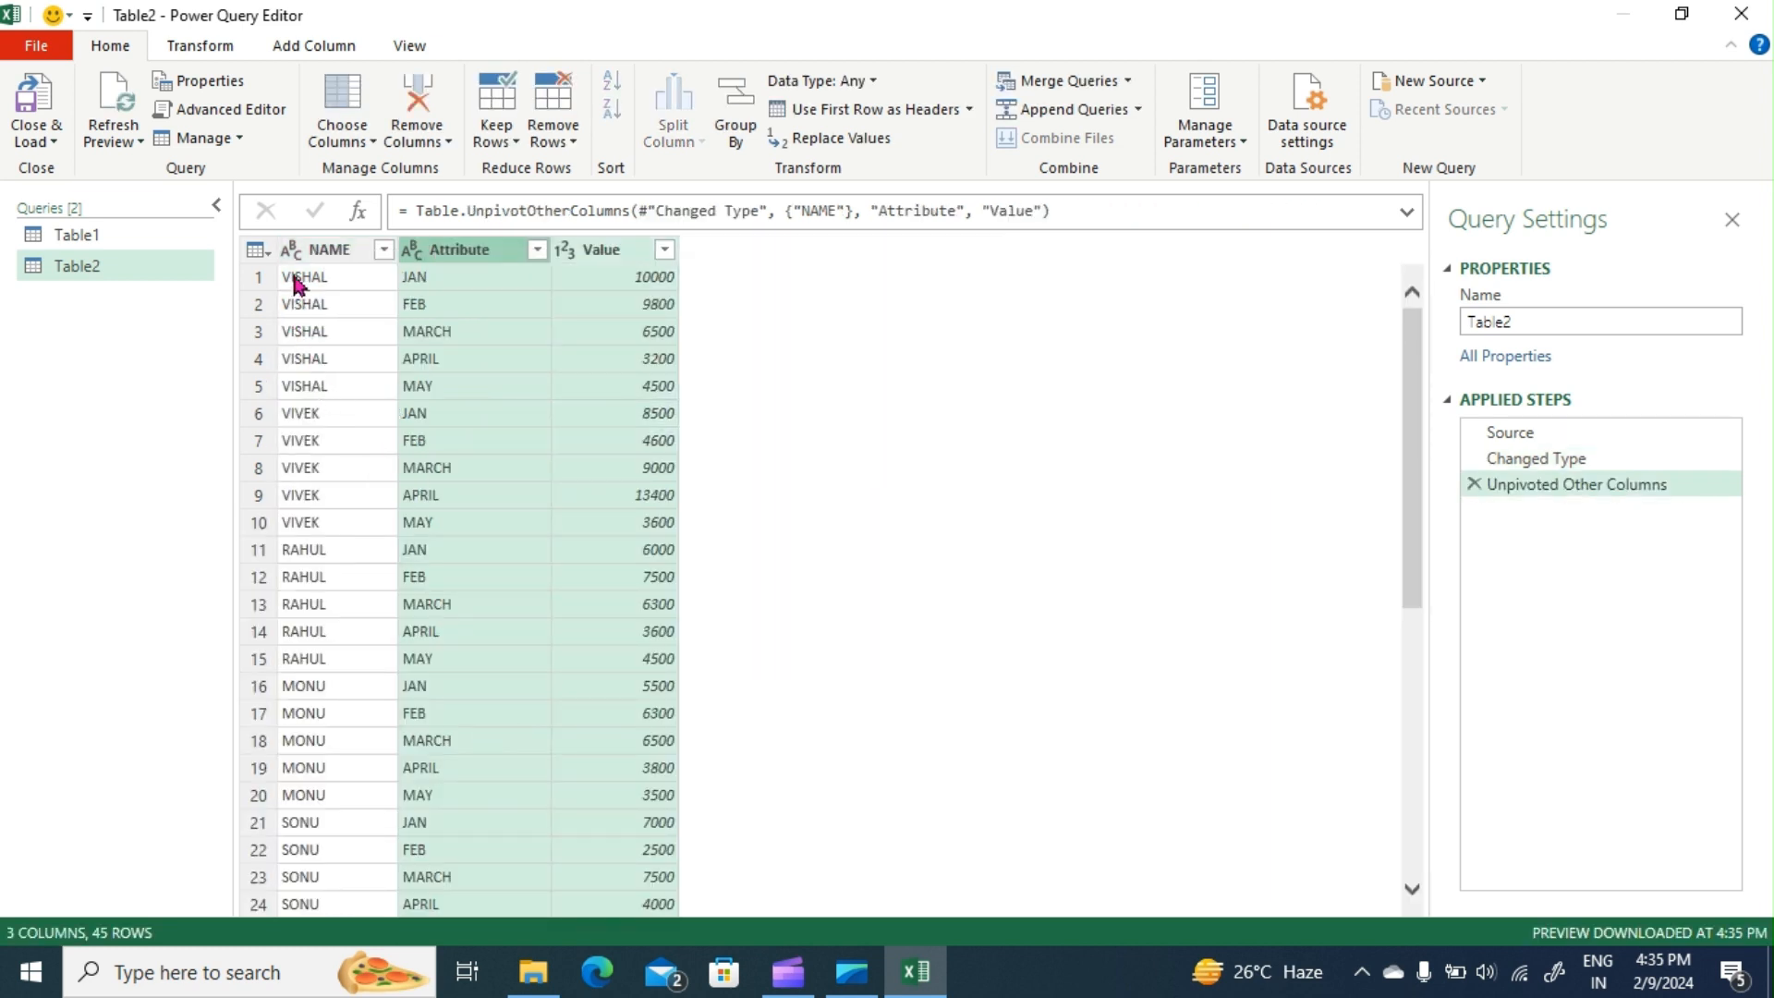
scroll(653, 378, "down", 7)
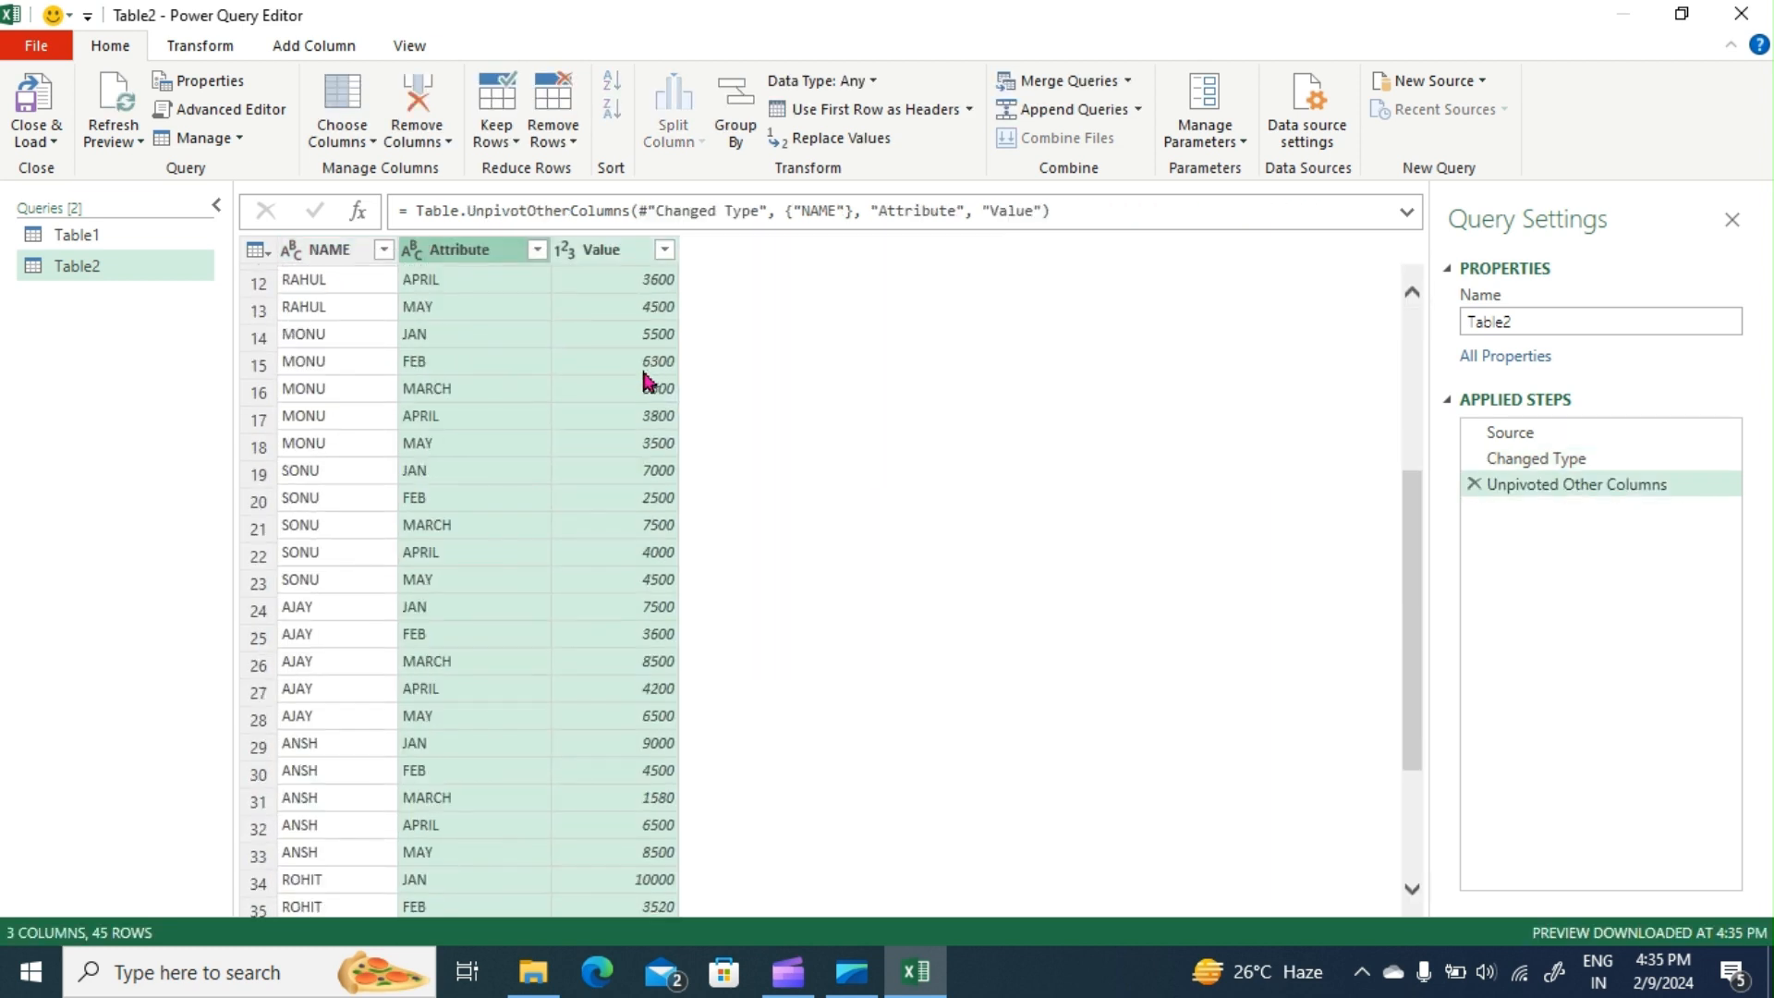
scroll(607, 435, "up", 7)
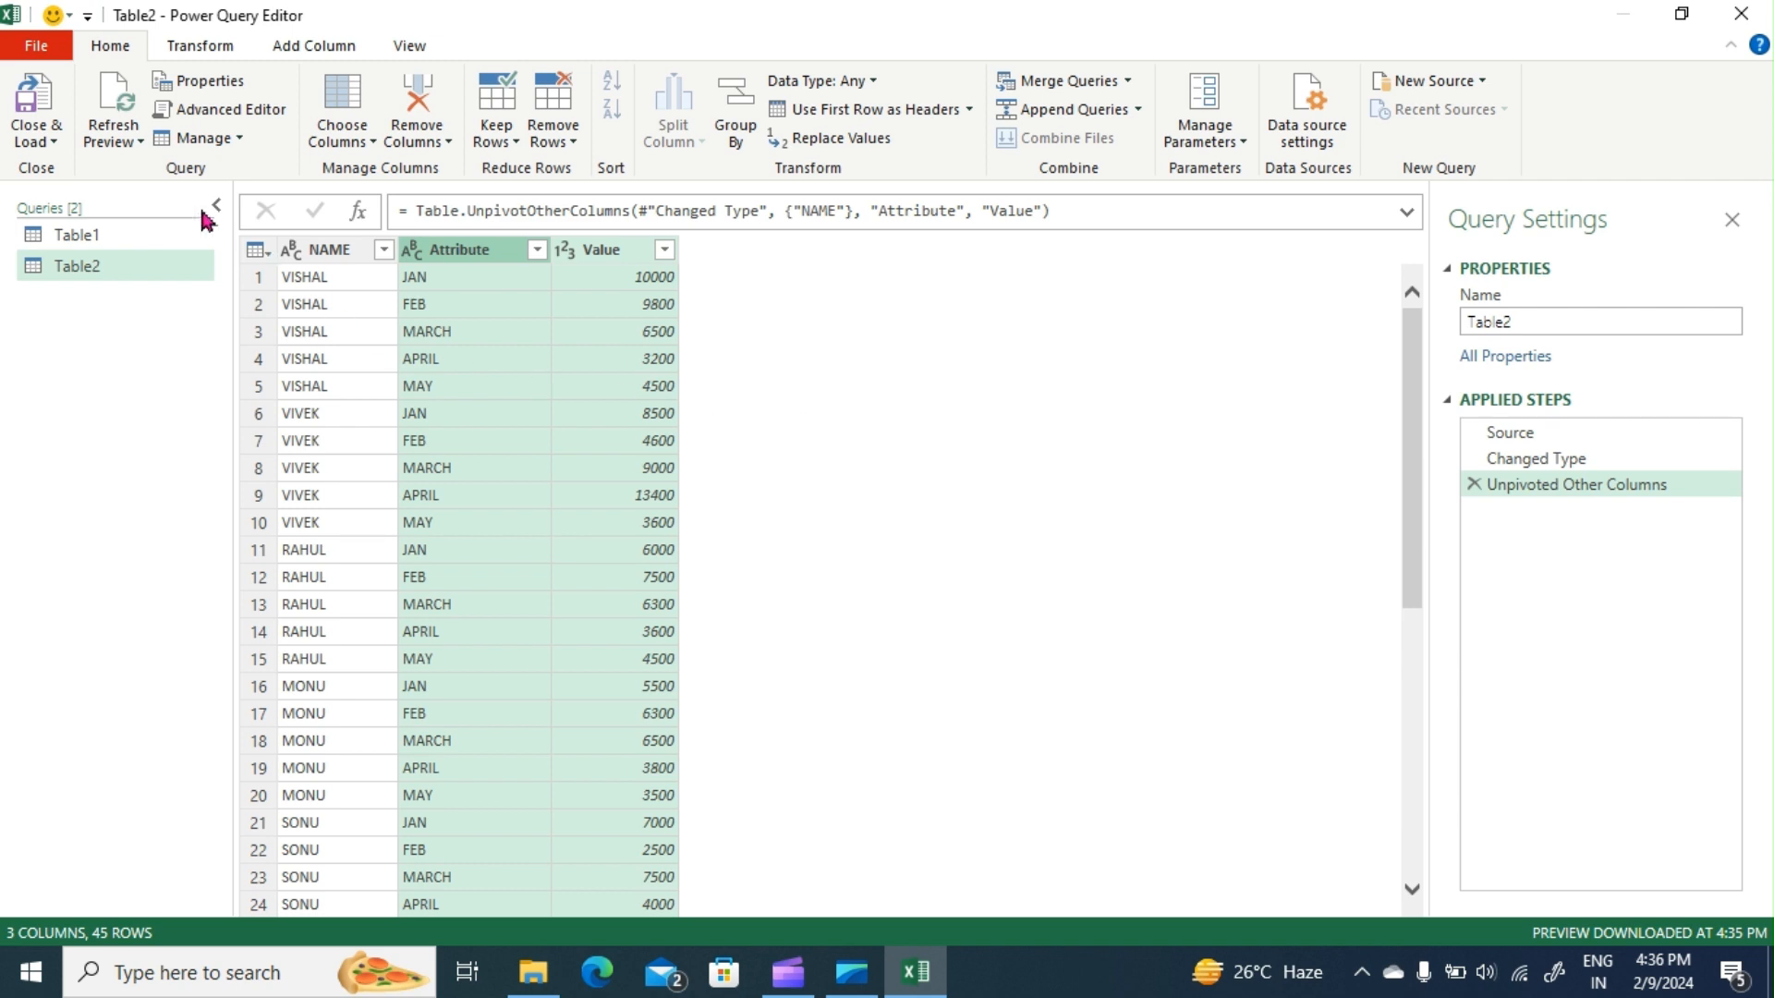
Step: Close the query and load the unpivoted result to a new worksheet, checking it down to the last row
left_click(42, 139)
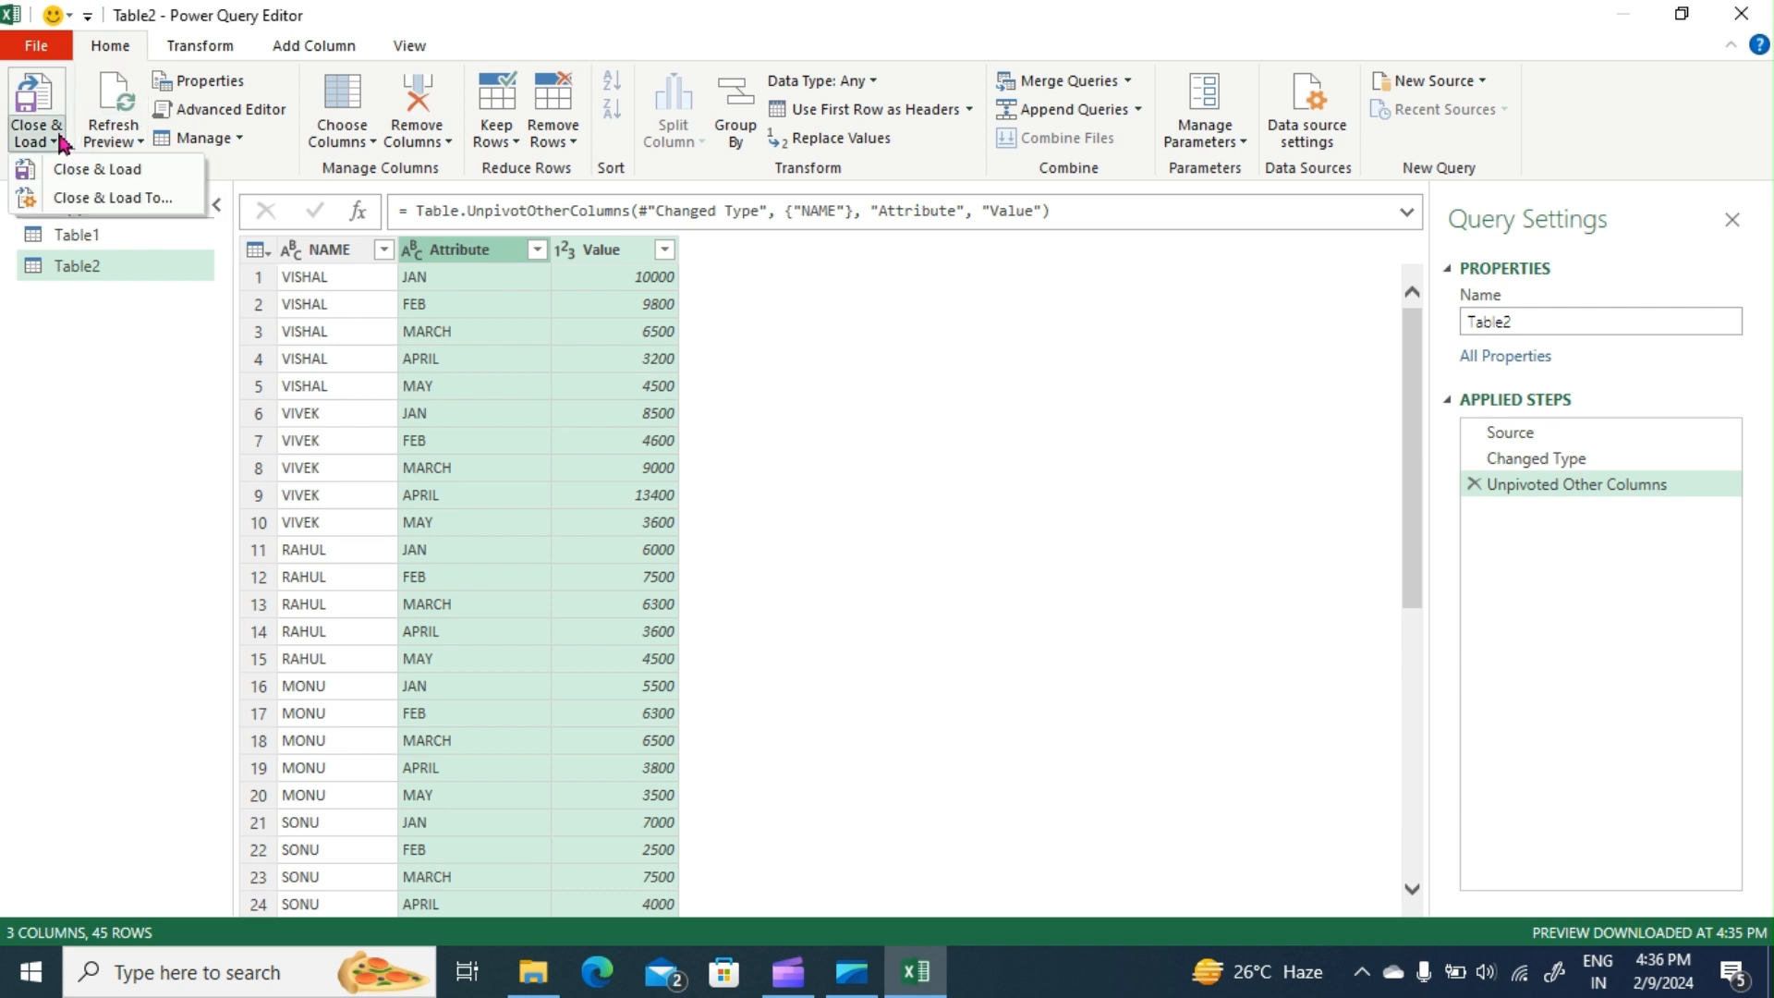
left_click(98, 172)
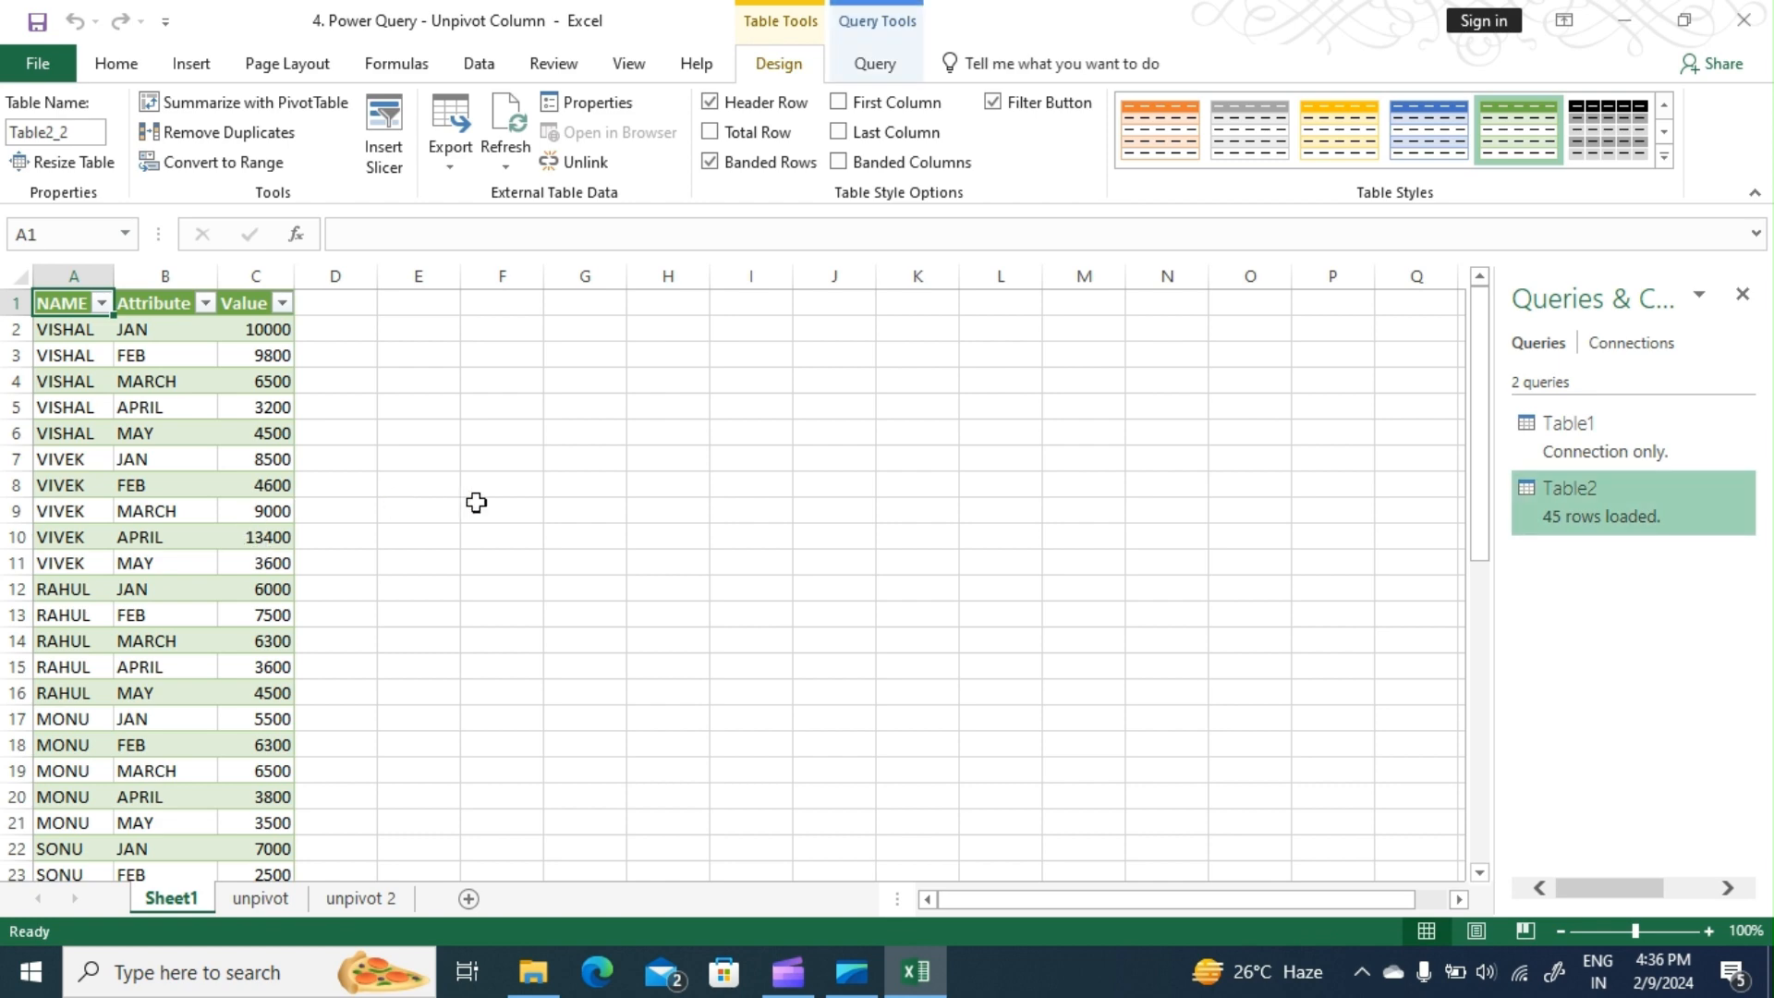
scroll(476, 502, "down", 10)
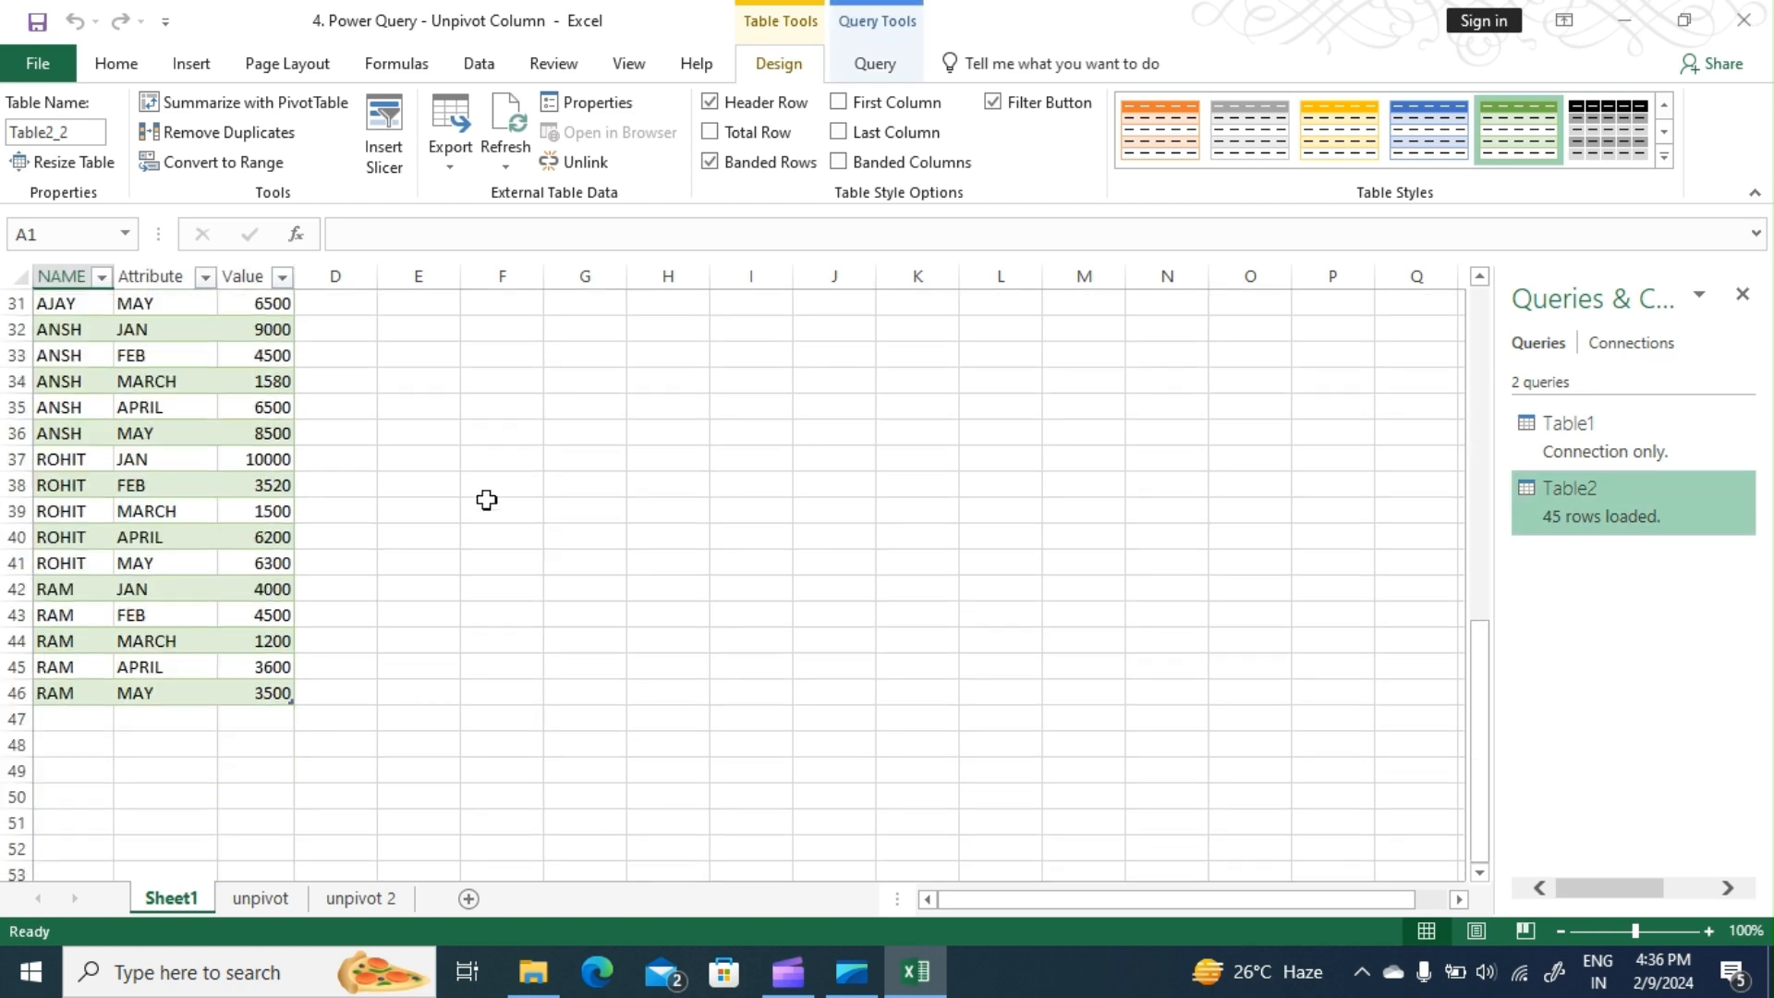
scroll(487, 500, "up", 10)
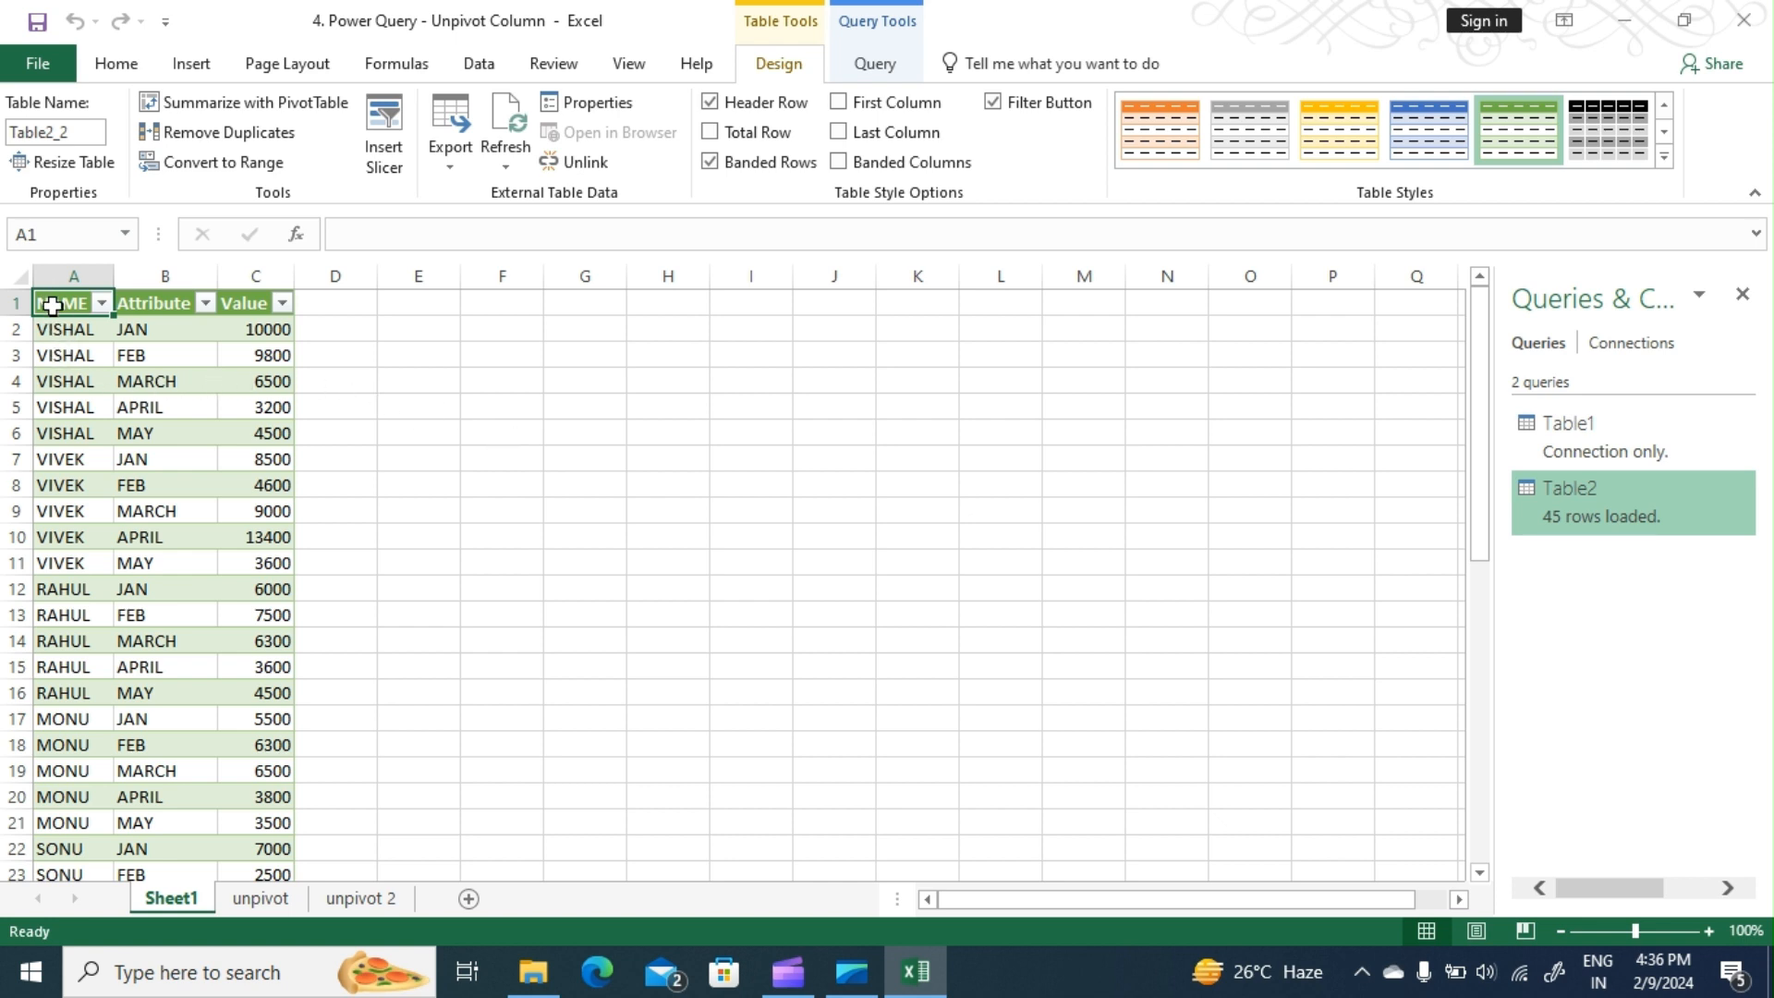
Step: Start creating a PivotTable from the loaded NAME, Attribute and Value table on Sheet1
key("ctrl+shift+Right")
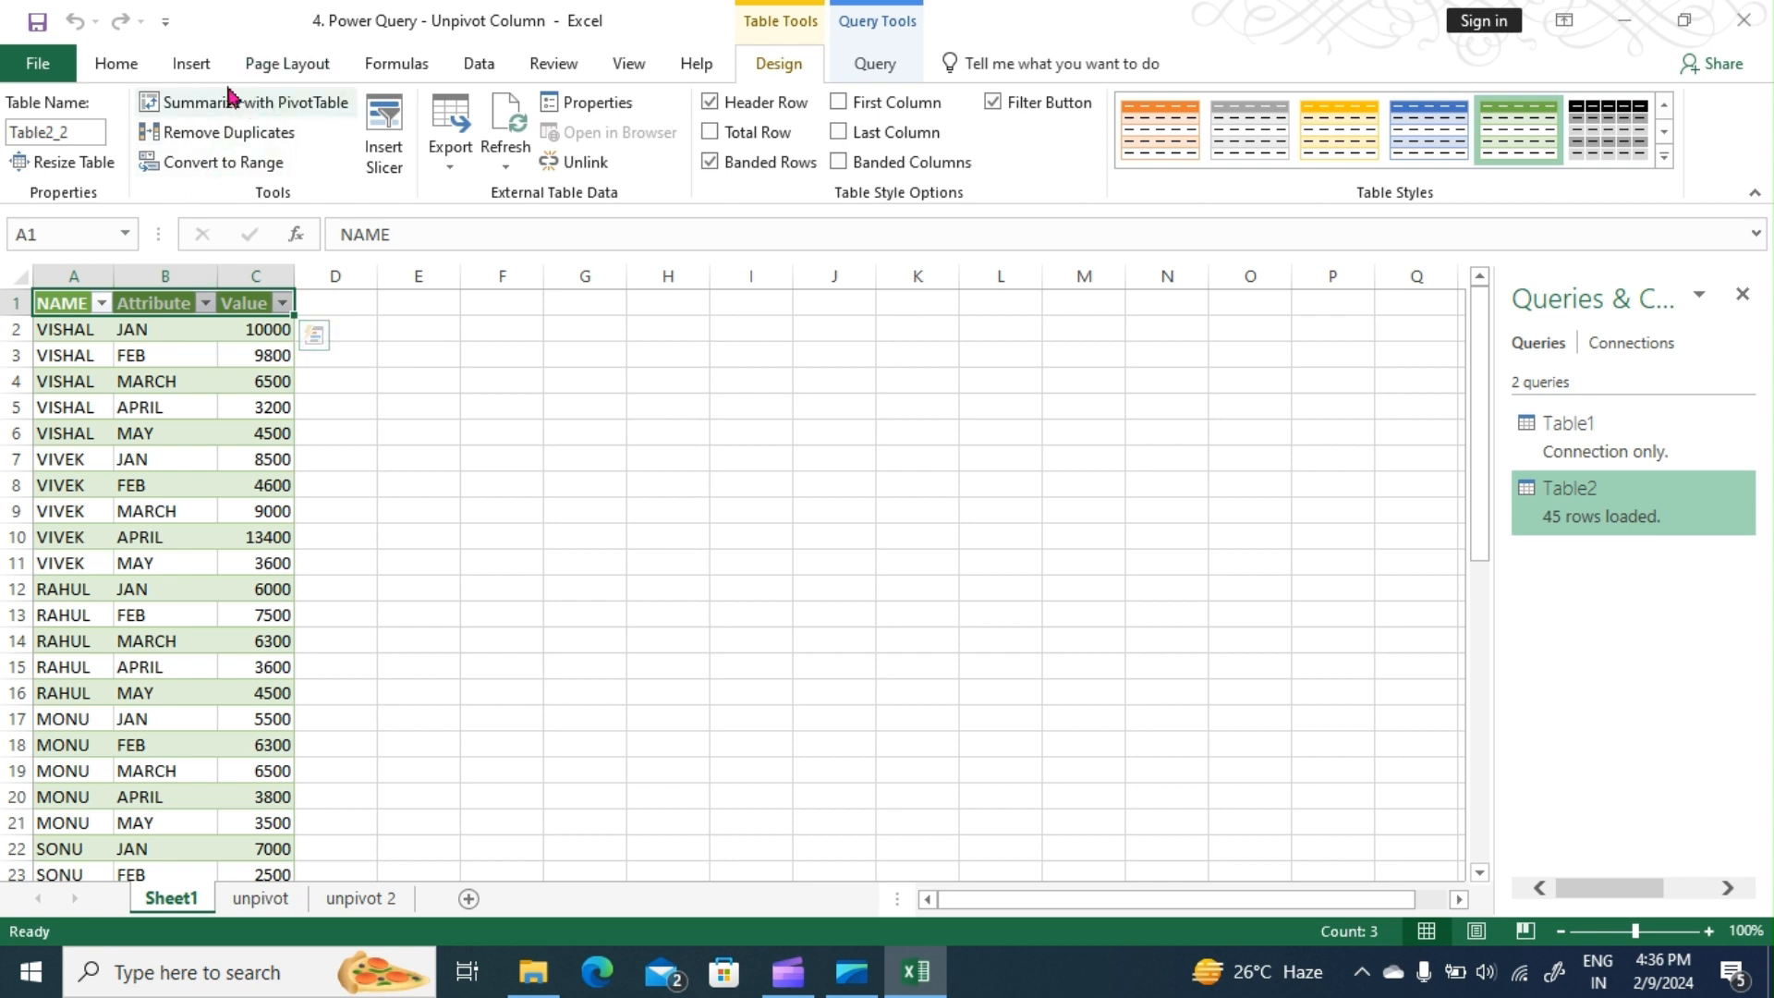
left_click(191, 65)
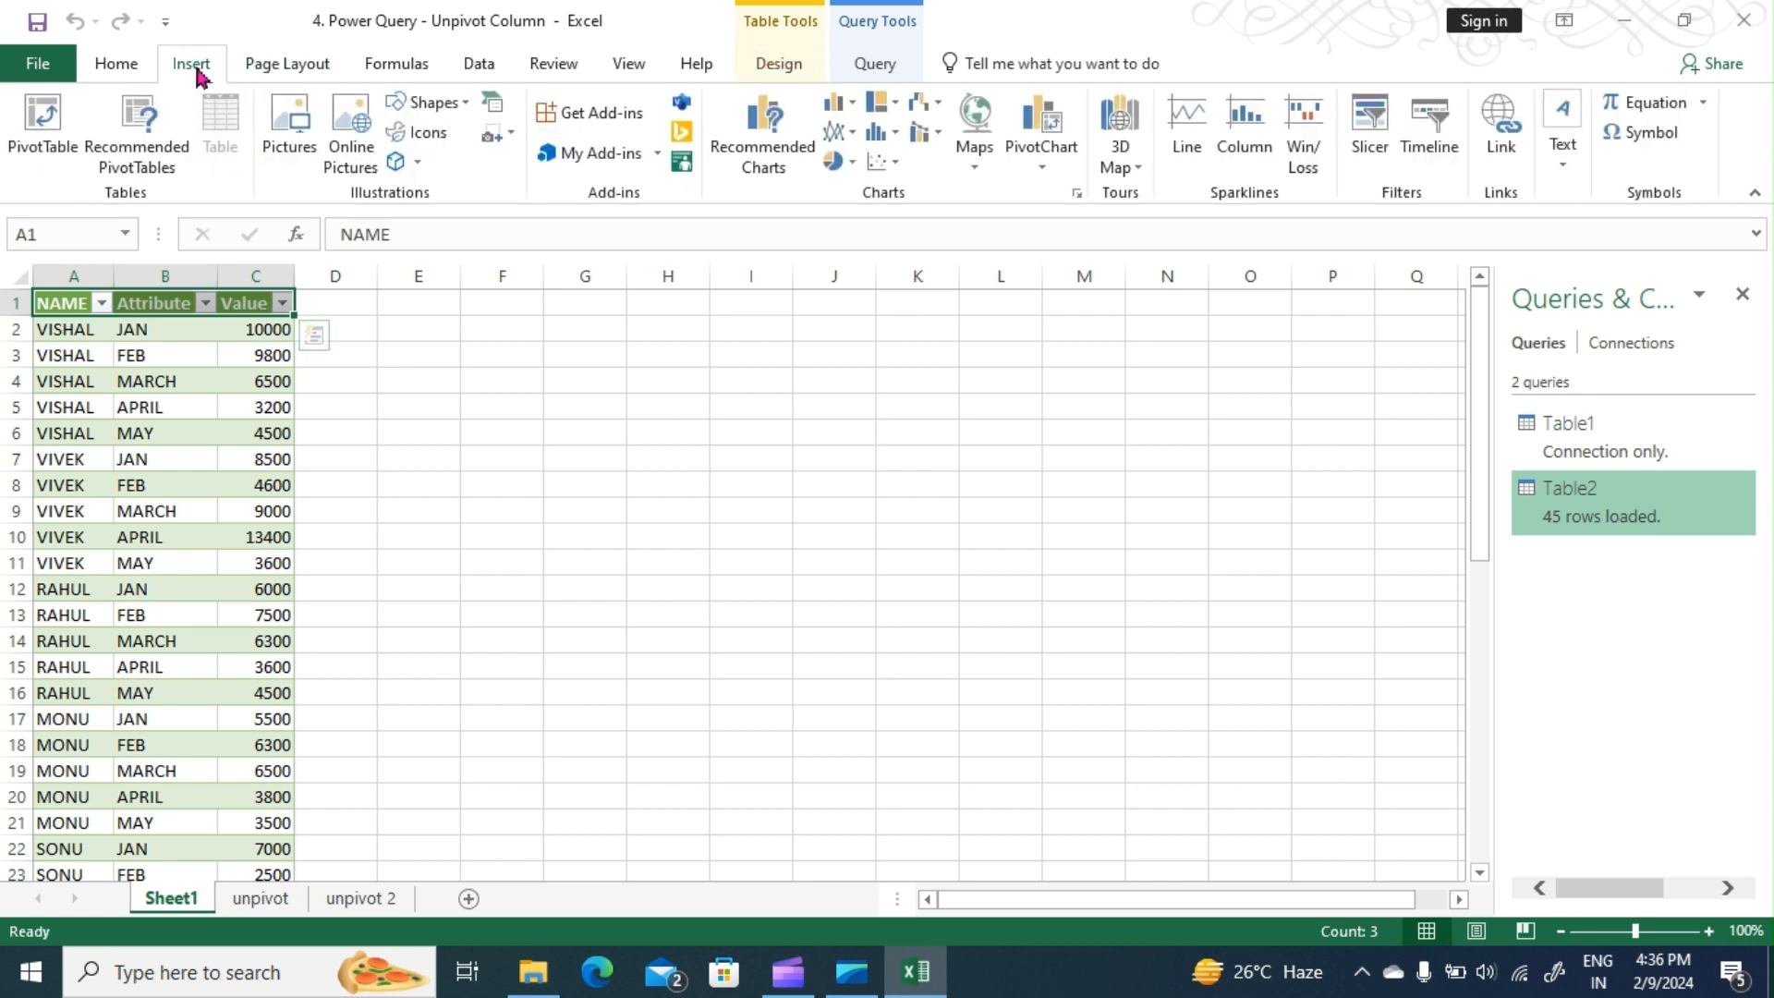
left_click(43, 129)
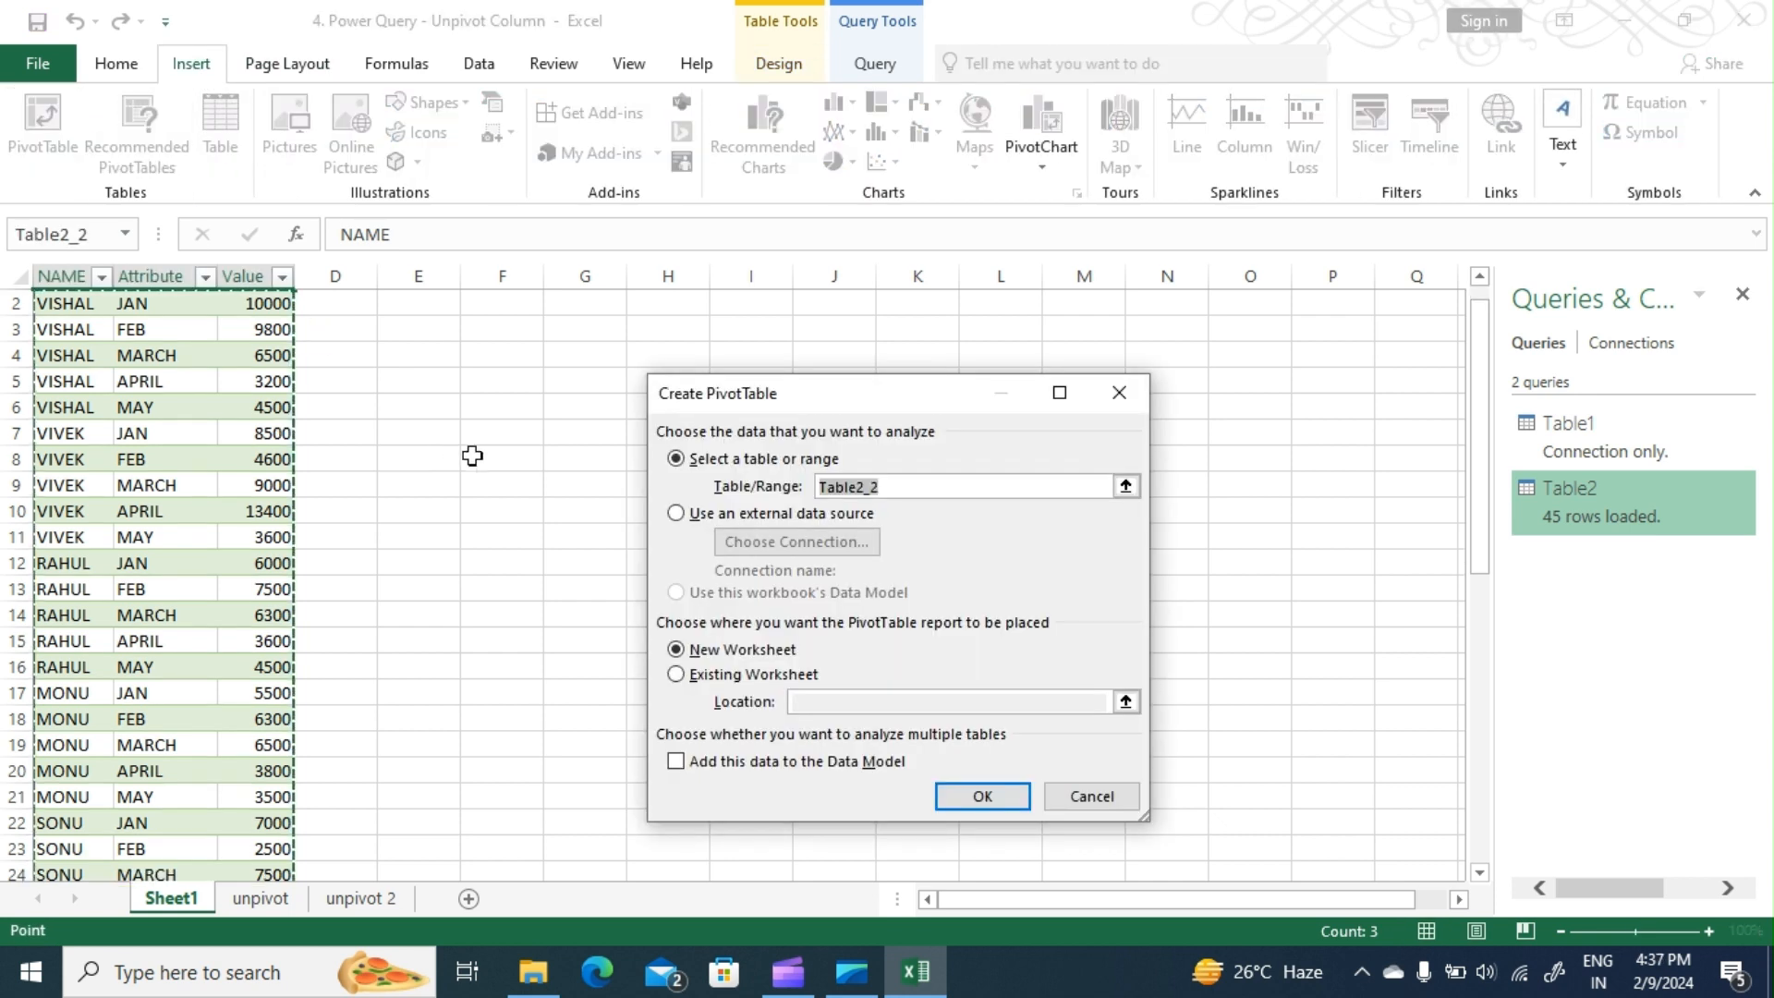
scroll(325, 505, "up", 1)
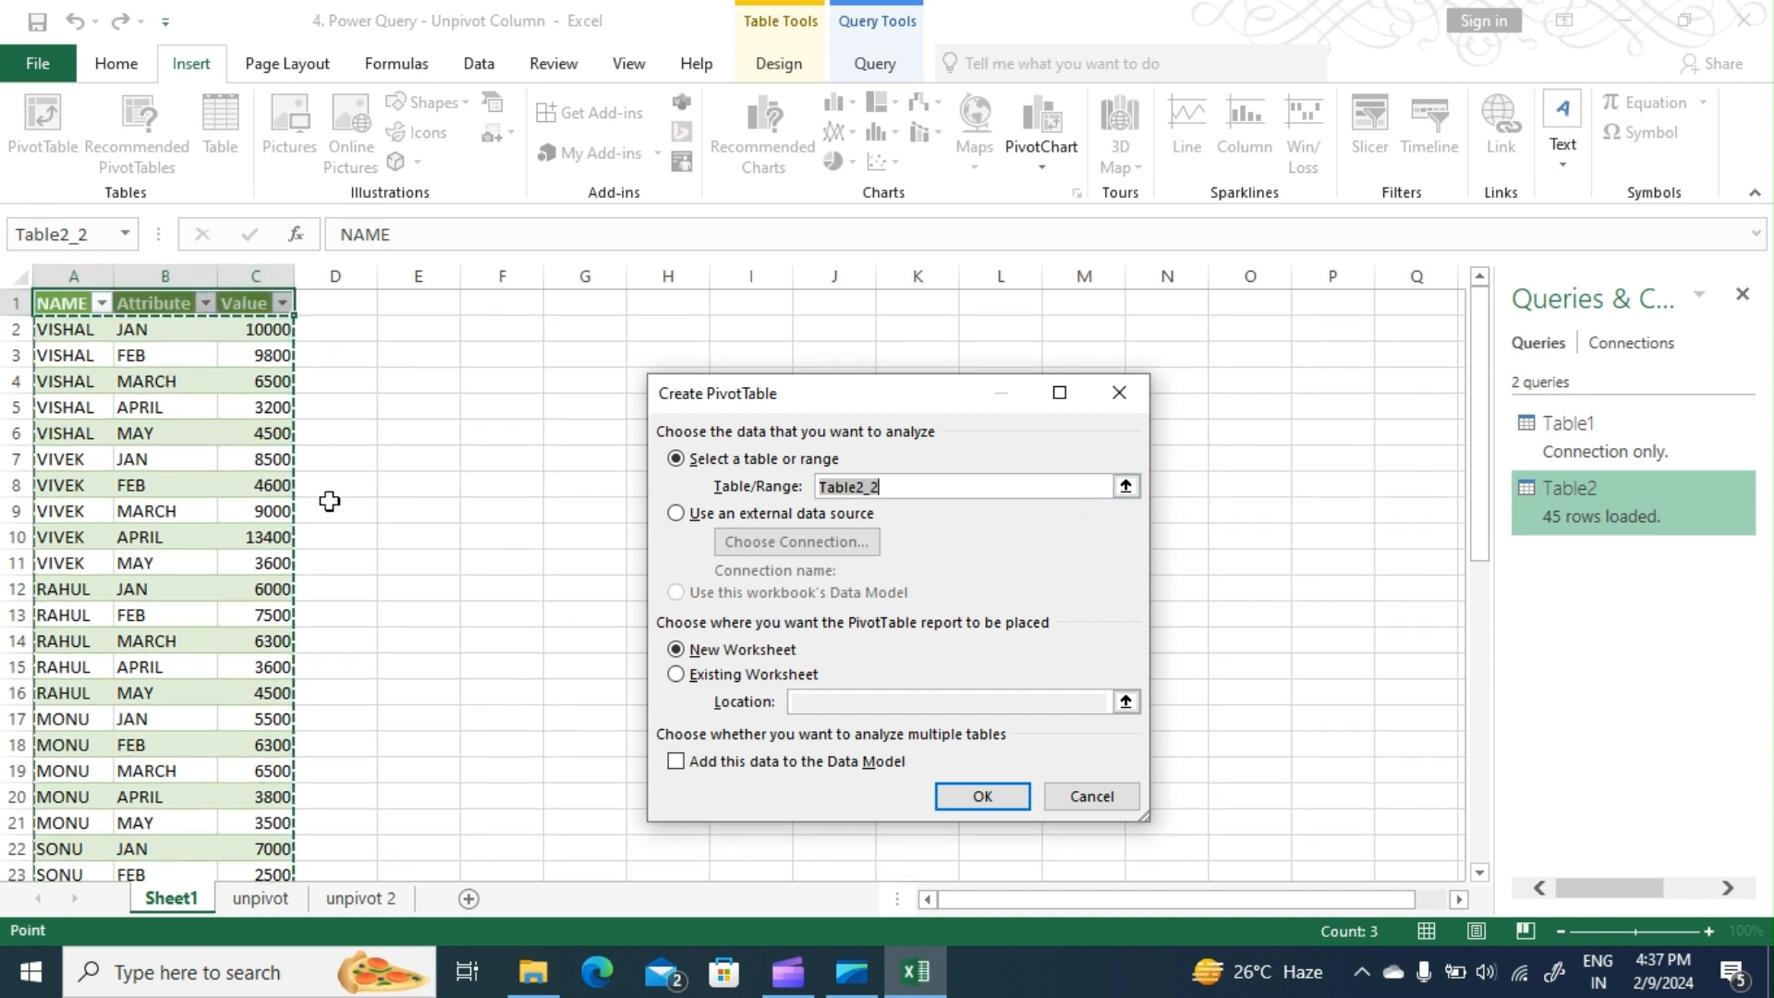
Step: Reselect the whole table on Sheet1, cells A1 to C46, as the PivotTable's source range
left_click(1125, 488)
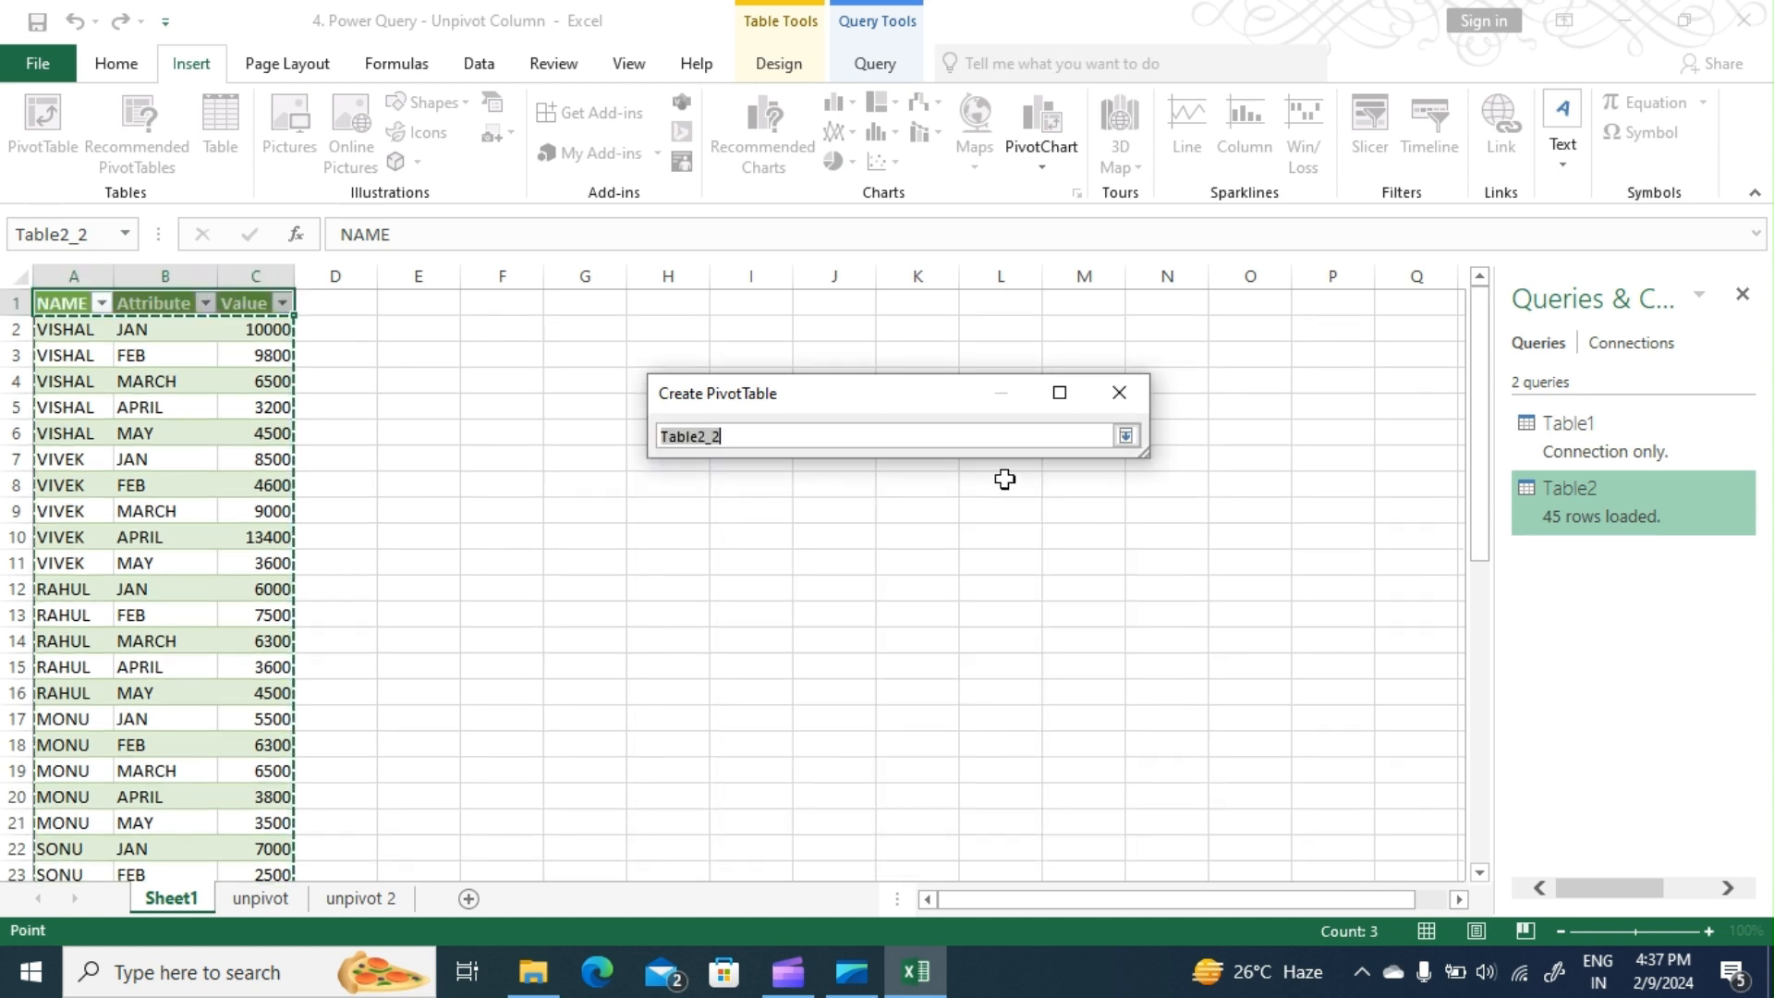
left_click(57, 303)
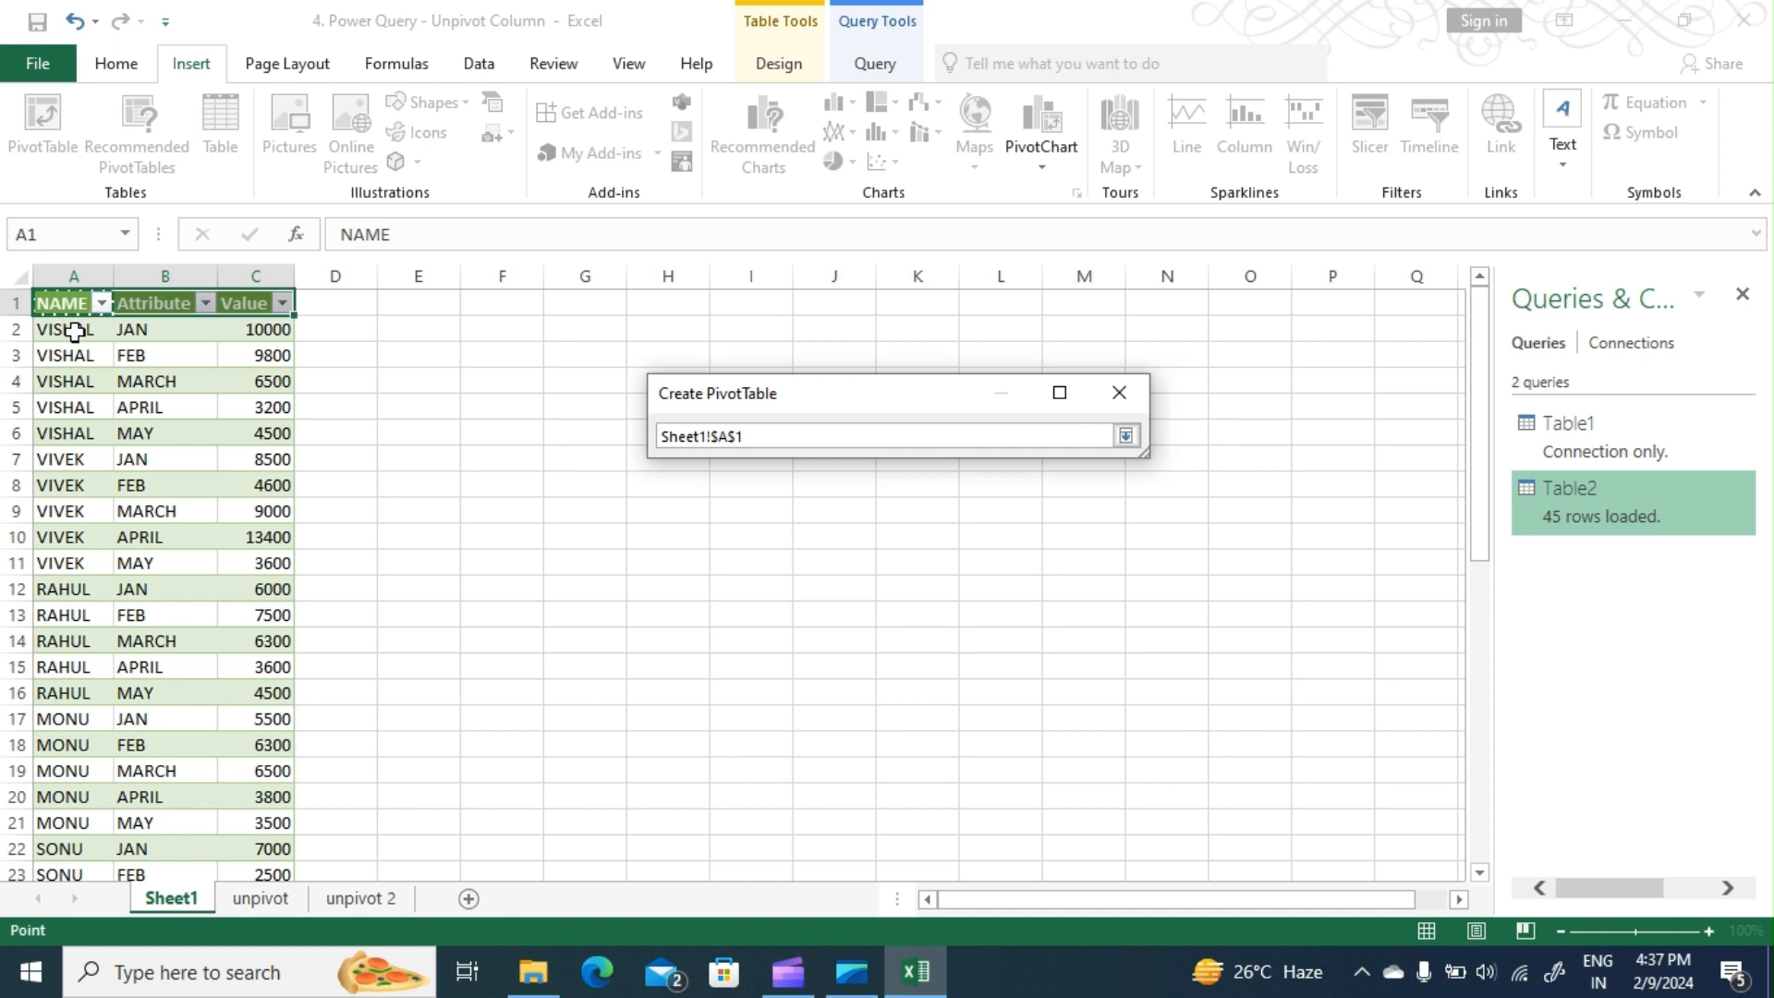
key("ctrl+Right")
key("ctrl+Right")
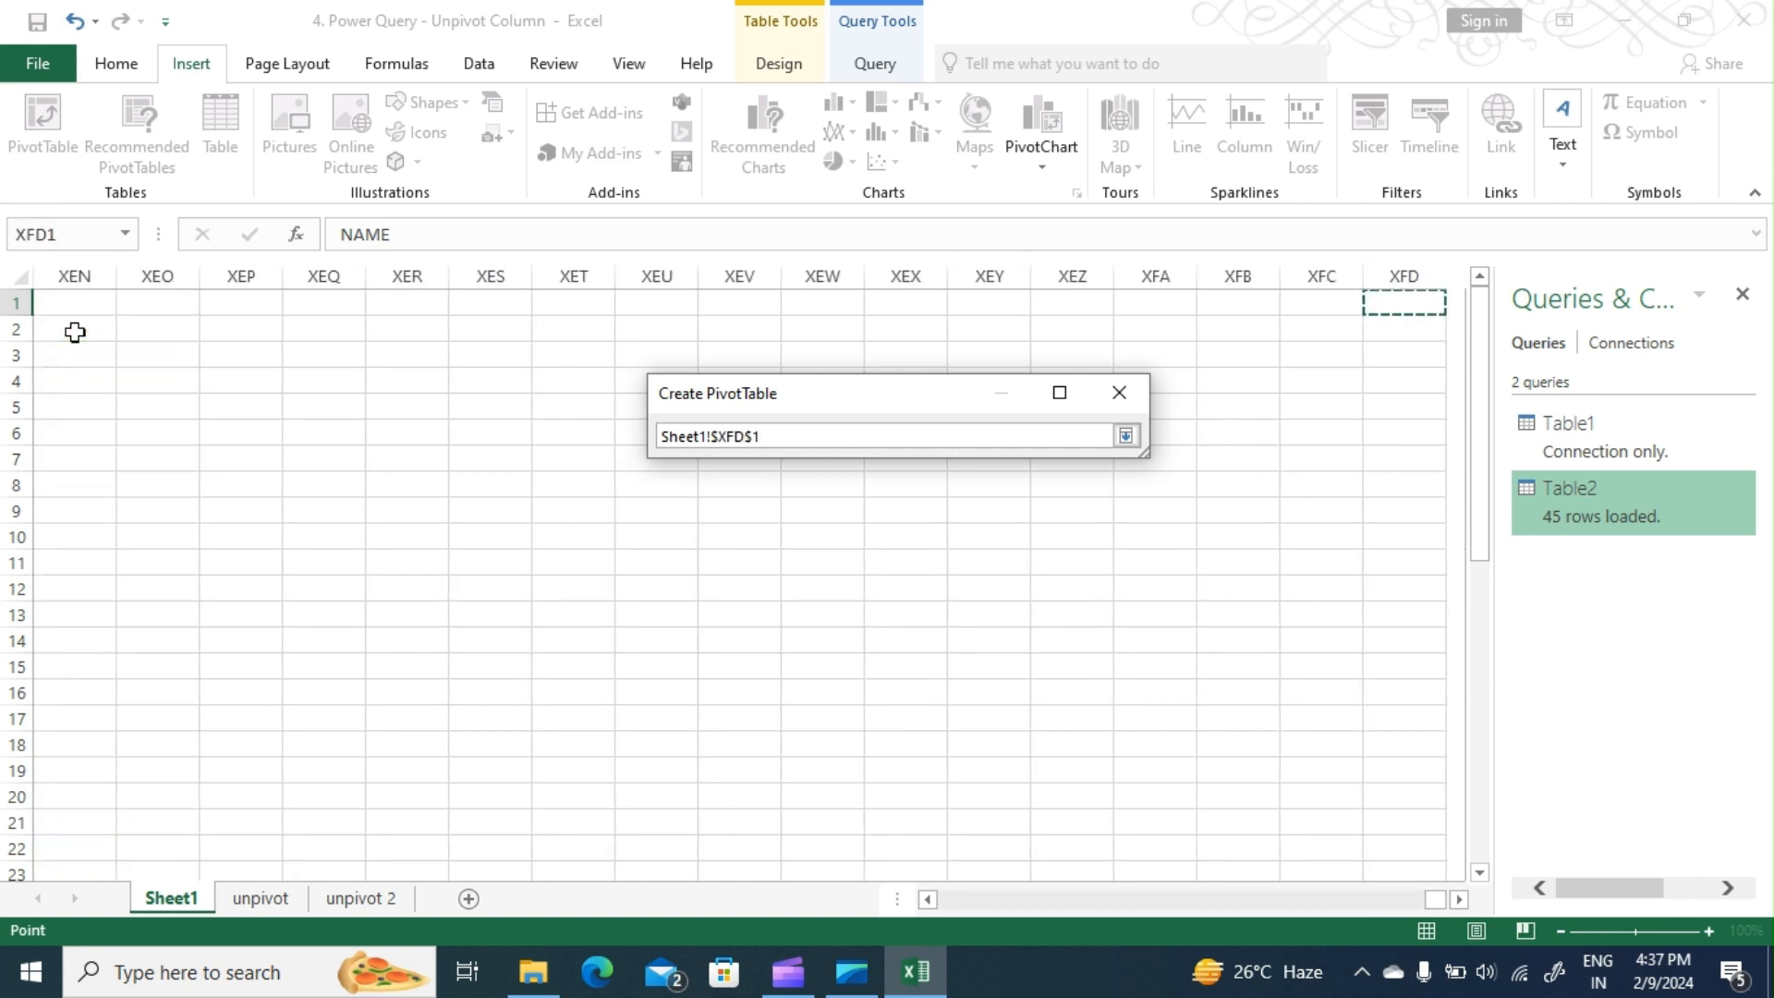
key("ctrl+Left")
key("ctrl+Left")
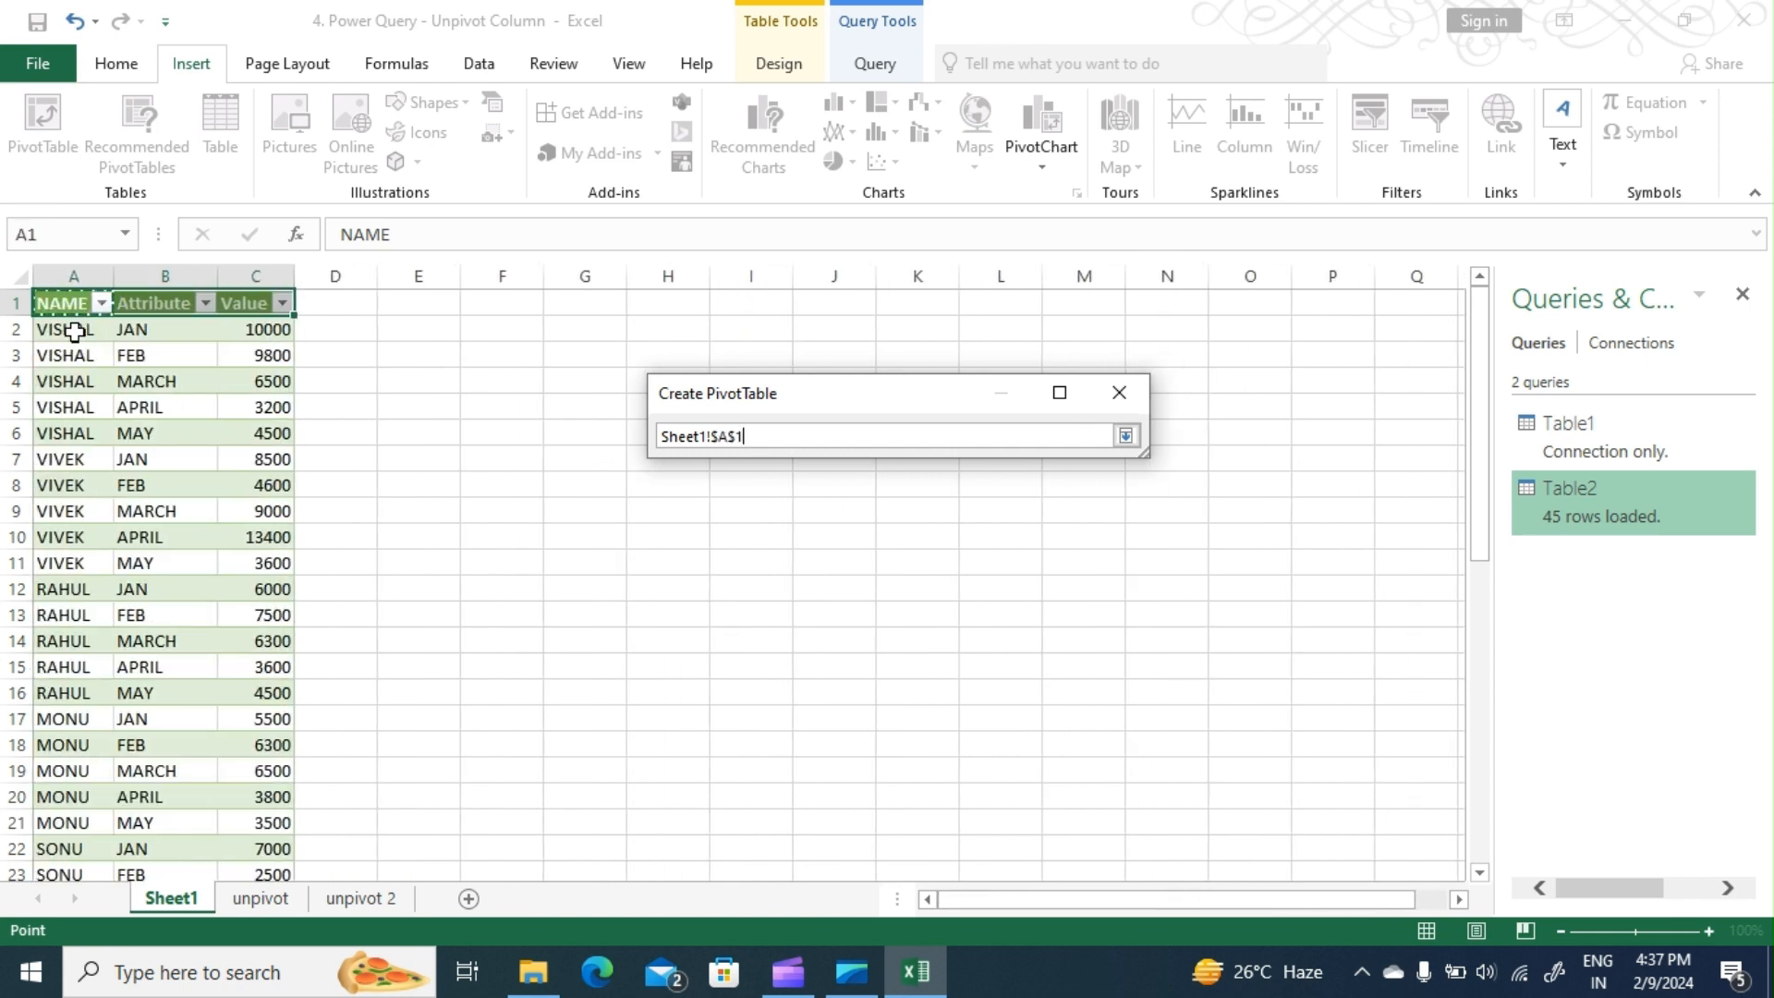
key("Left")
key("Left")
key("shift+Right")
key("shift+Right")
key("shift+Down")
key("shift+Down")
key("shift+Down")
key("shift+Down")
key("shift+Down")
key("shift+Down")
key("shift+Down")
key("shift+Down")
key("shift+Down")
key("shift+Down")
key("shift+Down")
key("shift+Down")
key("shift+Down")
key("shift+Down")
key("shift+Down")
key("shift+Down")
key("shift+Down")
key("shift+Down")
key("shift+Down")
key("shift+Down")
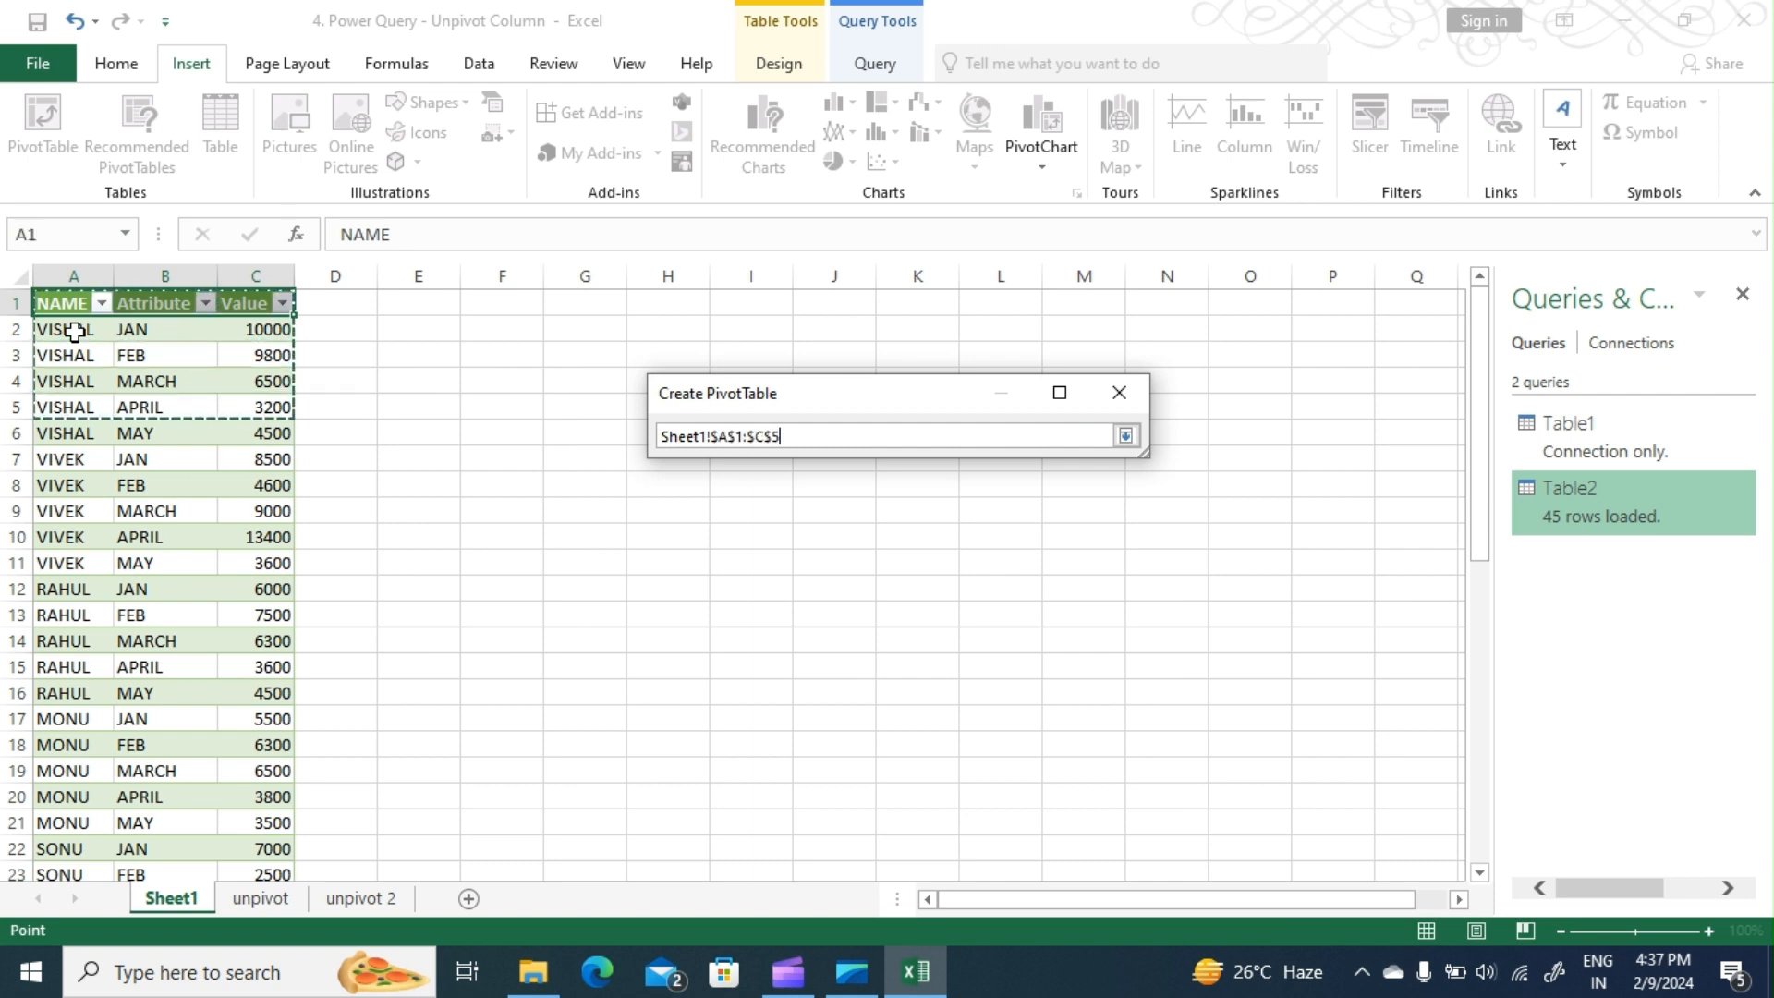
key("shift+Down")
key("shift+Down")
key("shift+Down")
key("shift+Down")
key("shift+Down")
key("shift+Down")
key("shift+Down")
key("shift+Down")
key("shift+Down")
key("shift+Down")
key("shift+Down")
key("shift+Down")
key("shift+Down")
key("shift+Down")
key("shift+Down")
key("shift+Down")
key("shift+Down")
key("shift+Down")
key("shift+Down")
key("shift+Down")
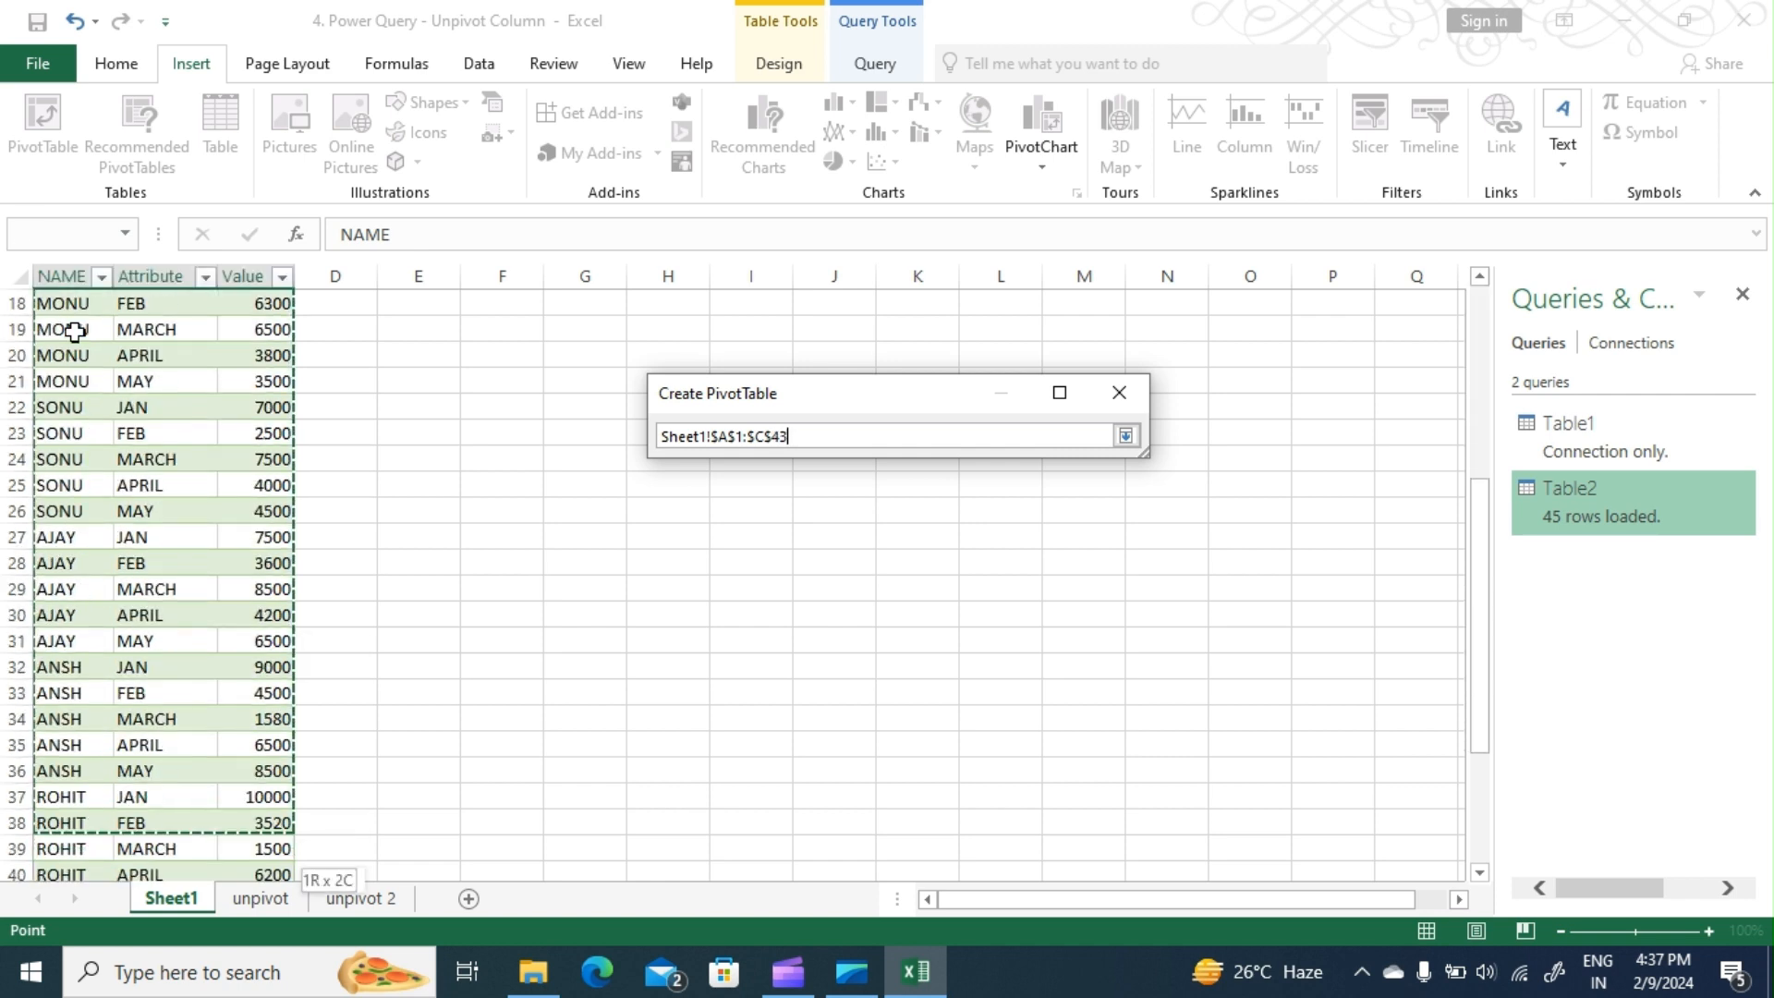
key("shift+Up")
key("shift+Up")
key("shift+Up")
key("shift+Up")
key("shift+Up")
key("shift+Up")
key("shift+Up")
key("shift+Up")
key("shift+Up")
key("shift+Up")
key("shift+Up")
key("shift+Up")
key("shift+Up")
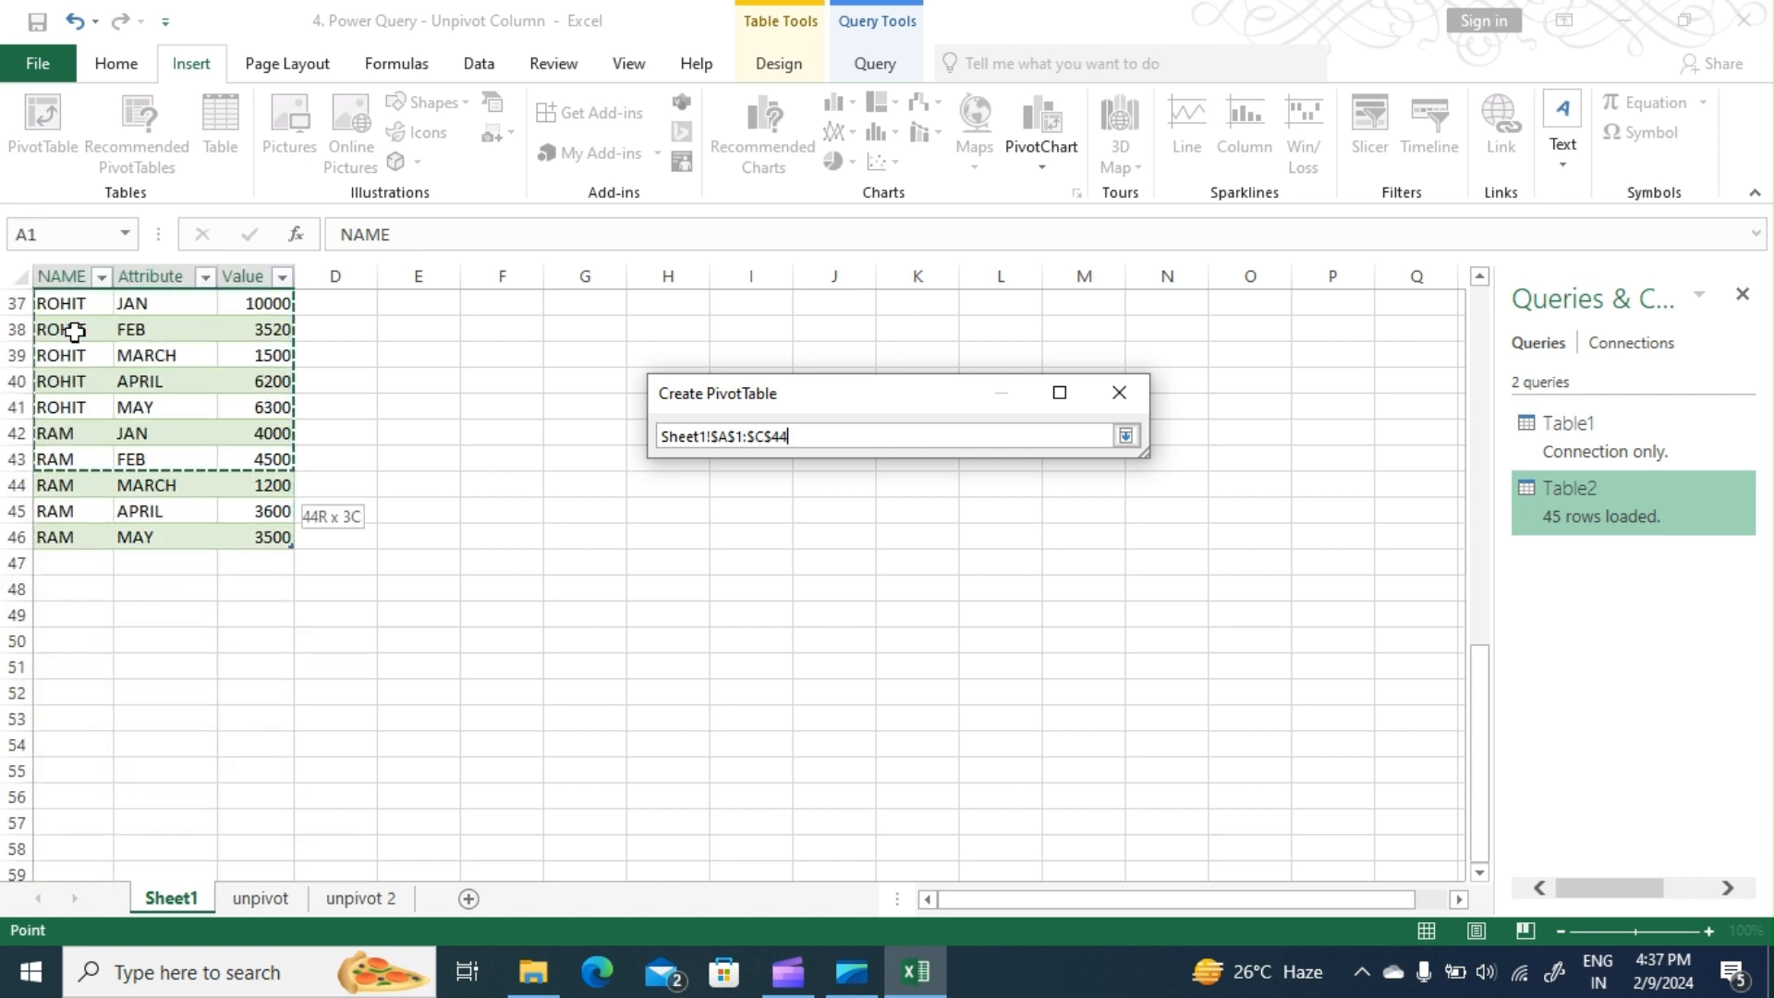
key("shift+Down")
key("shift+Down")
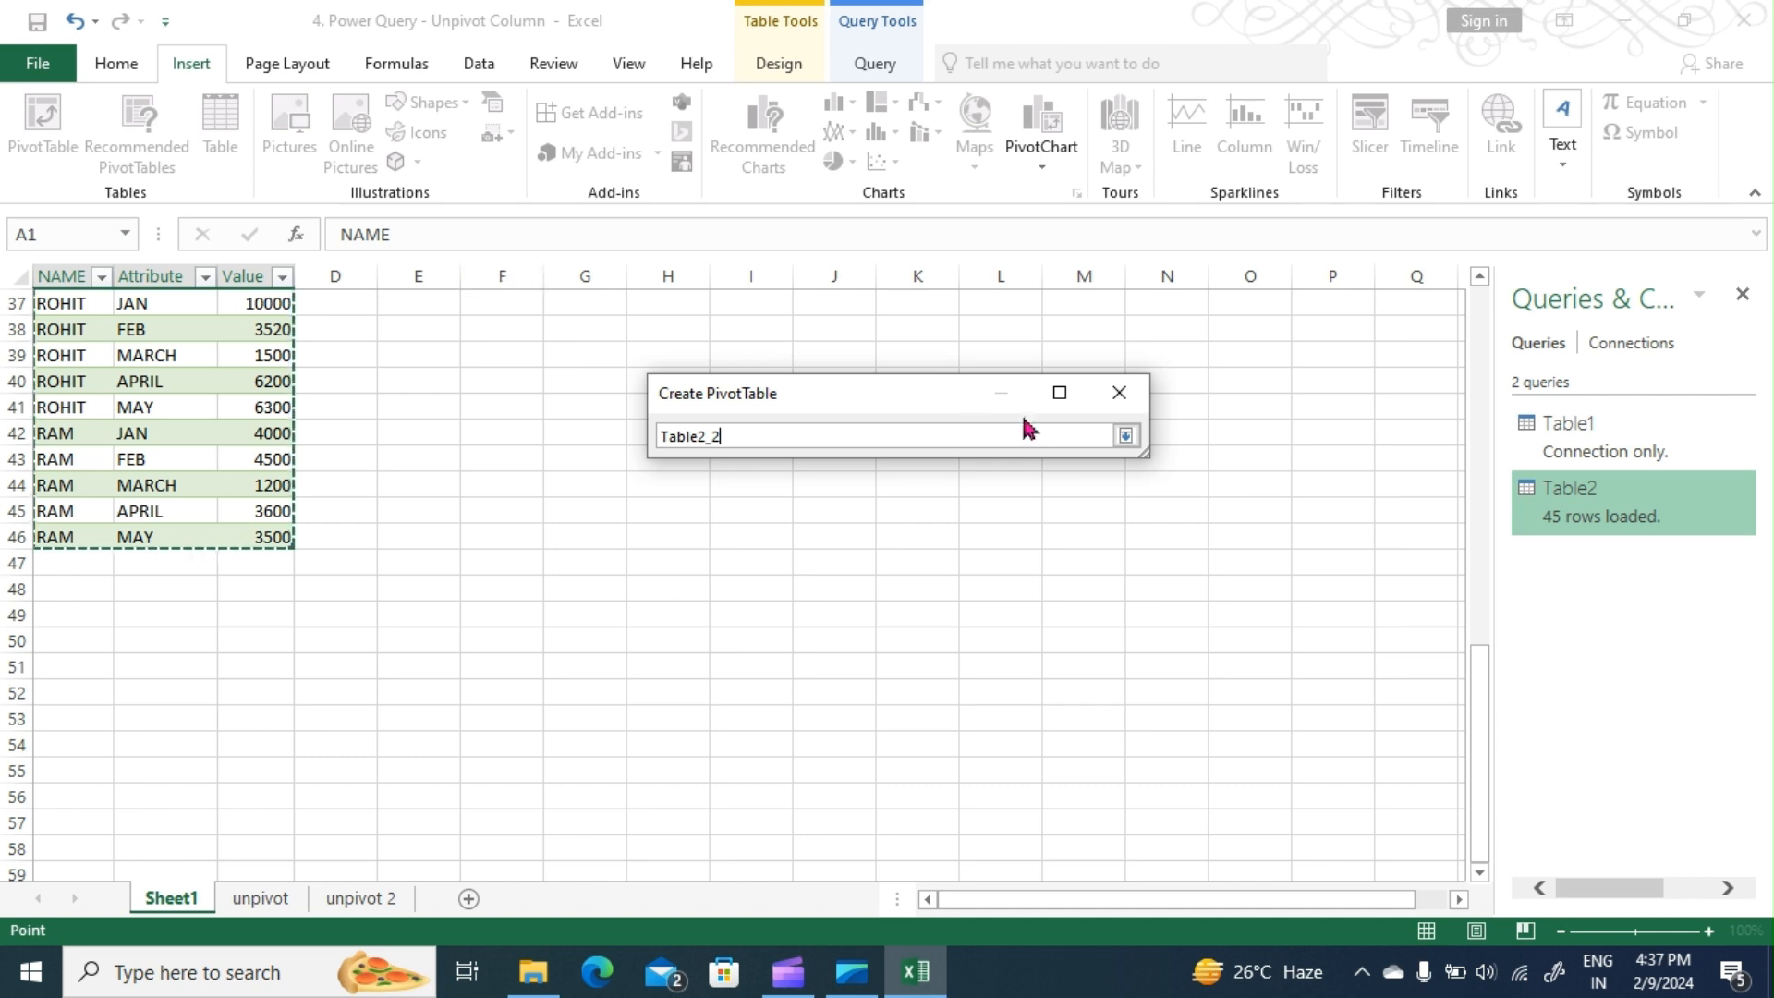
left_click(1125, 436)
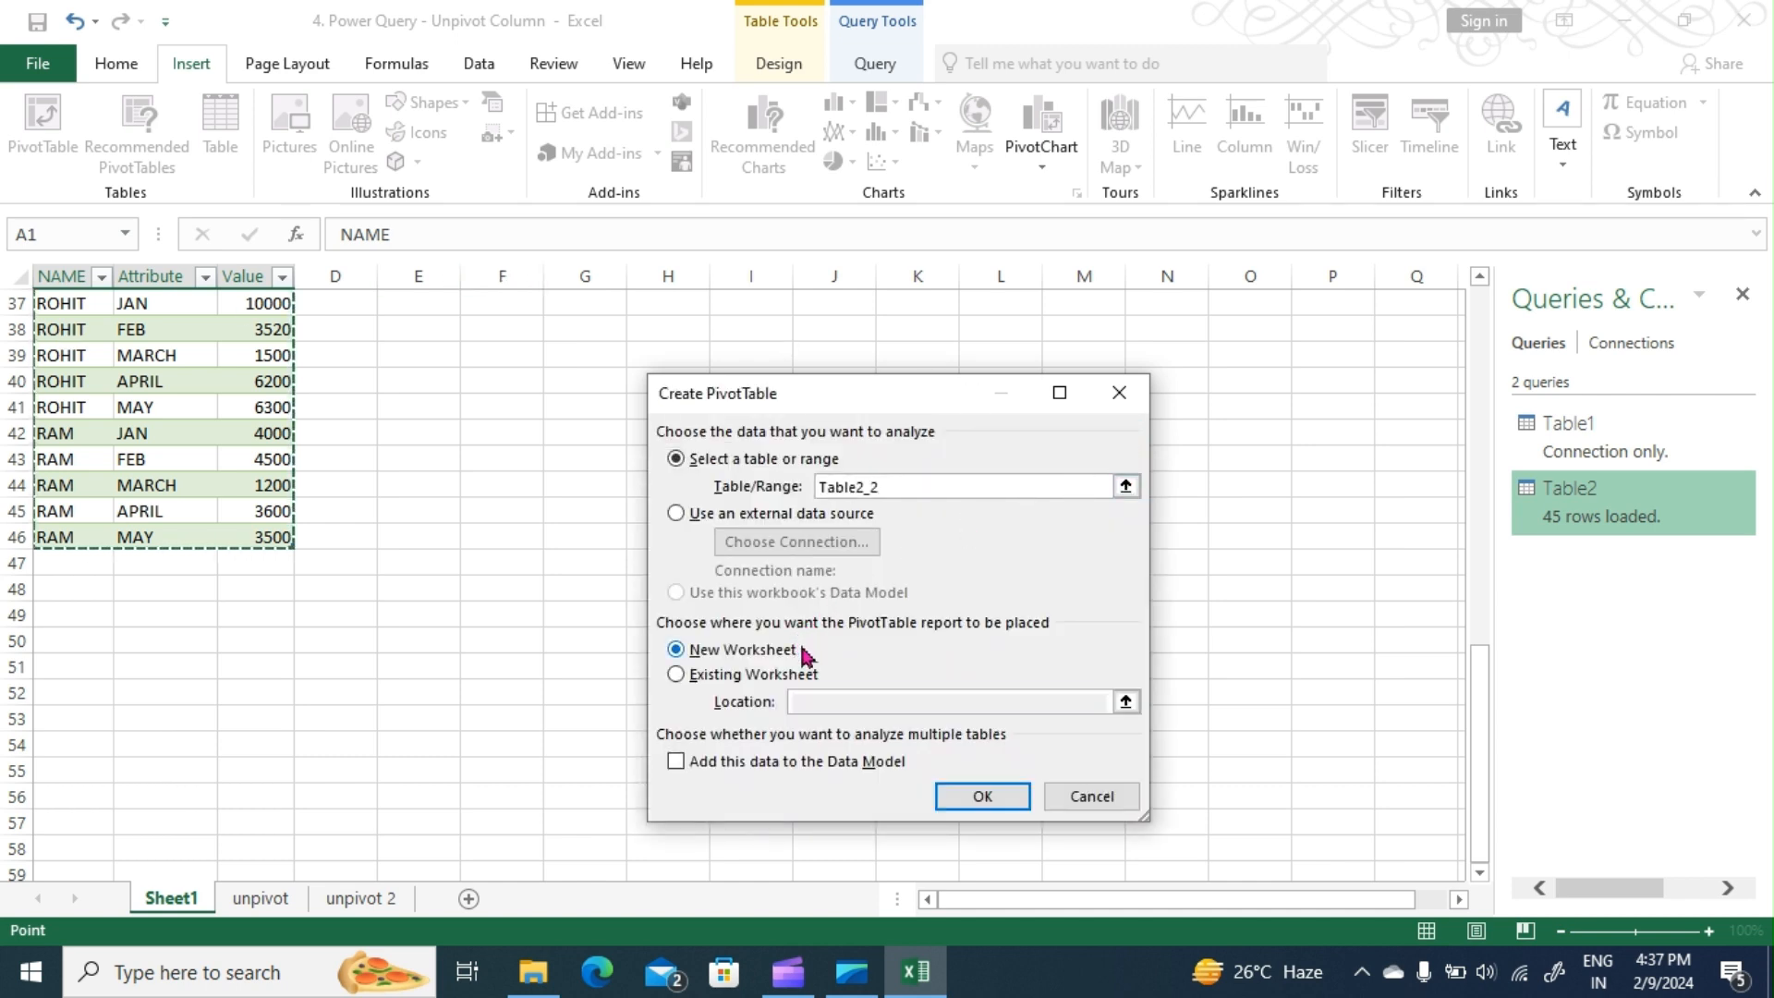
Step: Place the PivotTable on the existing worksheet at cell G1 of Sheet1 and create it
left_click(676, 673)
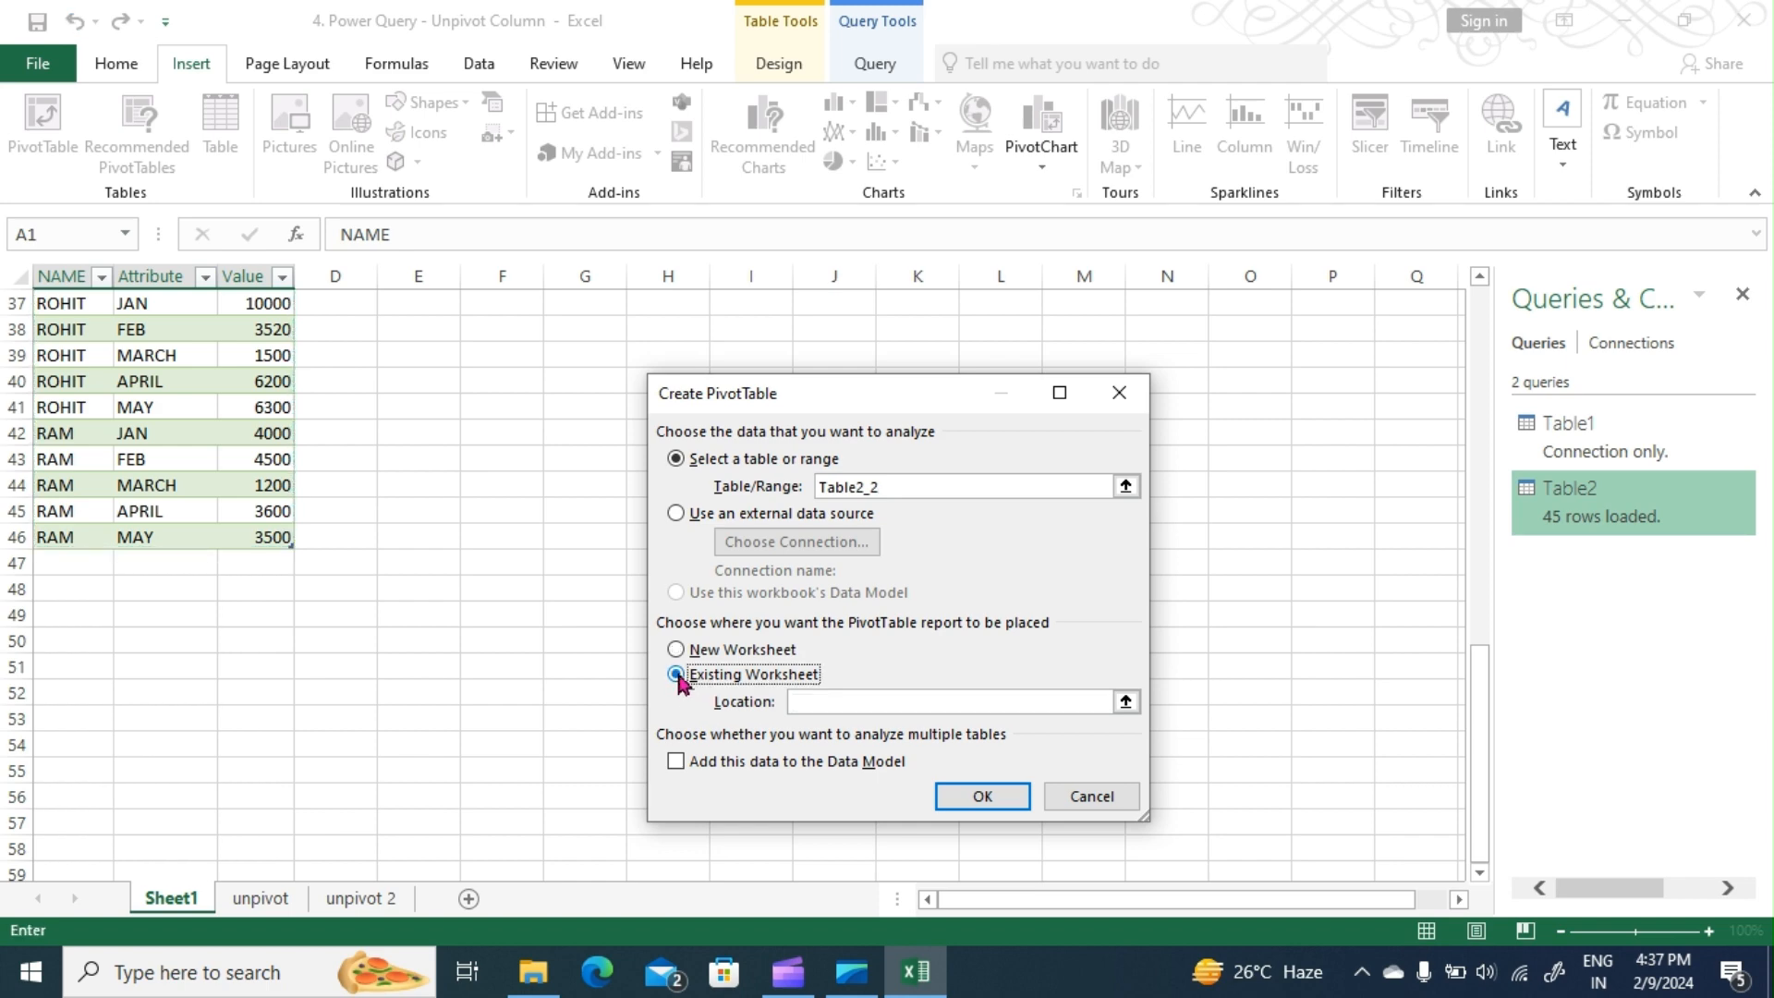
scroll(425, 440, "up", 12)
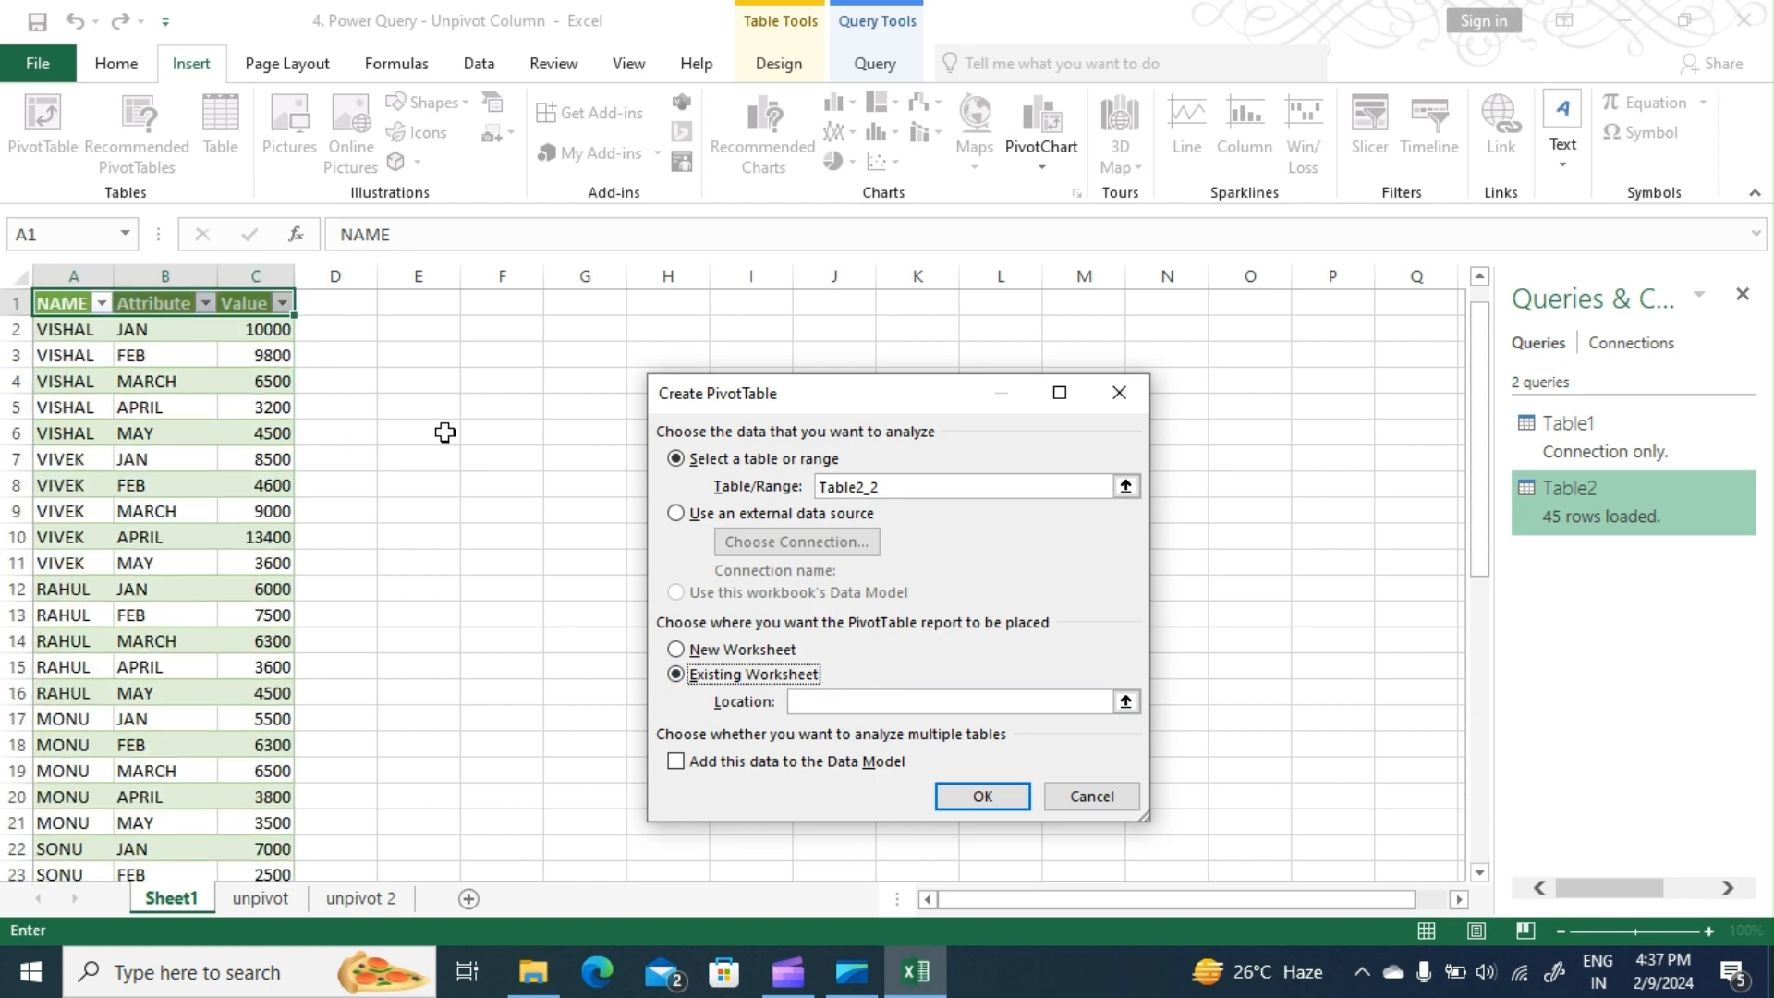
left_click(568, 303)
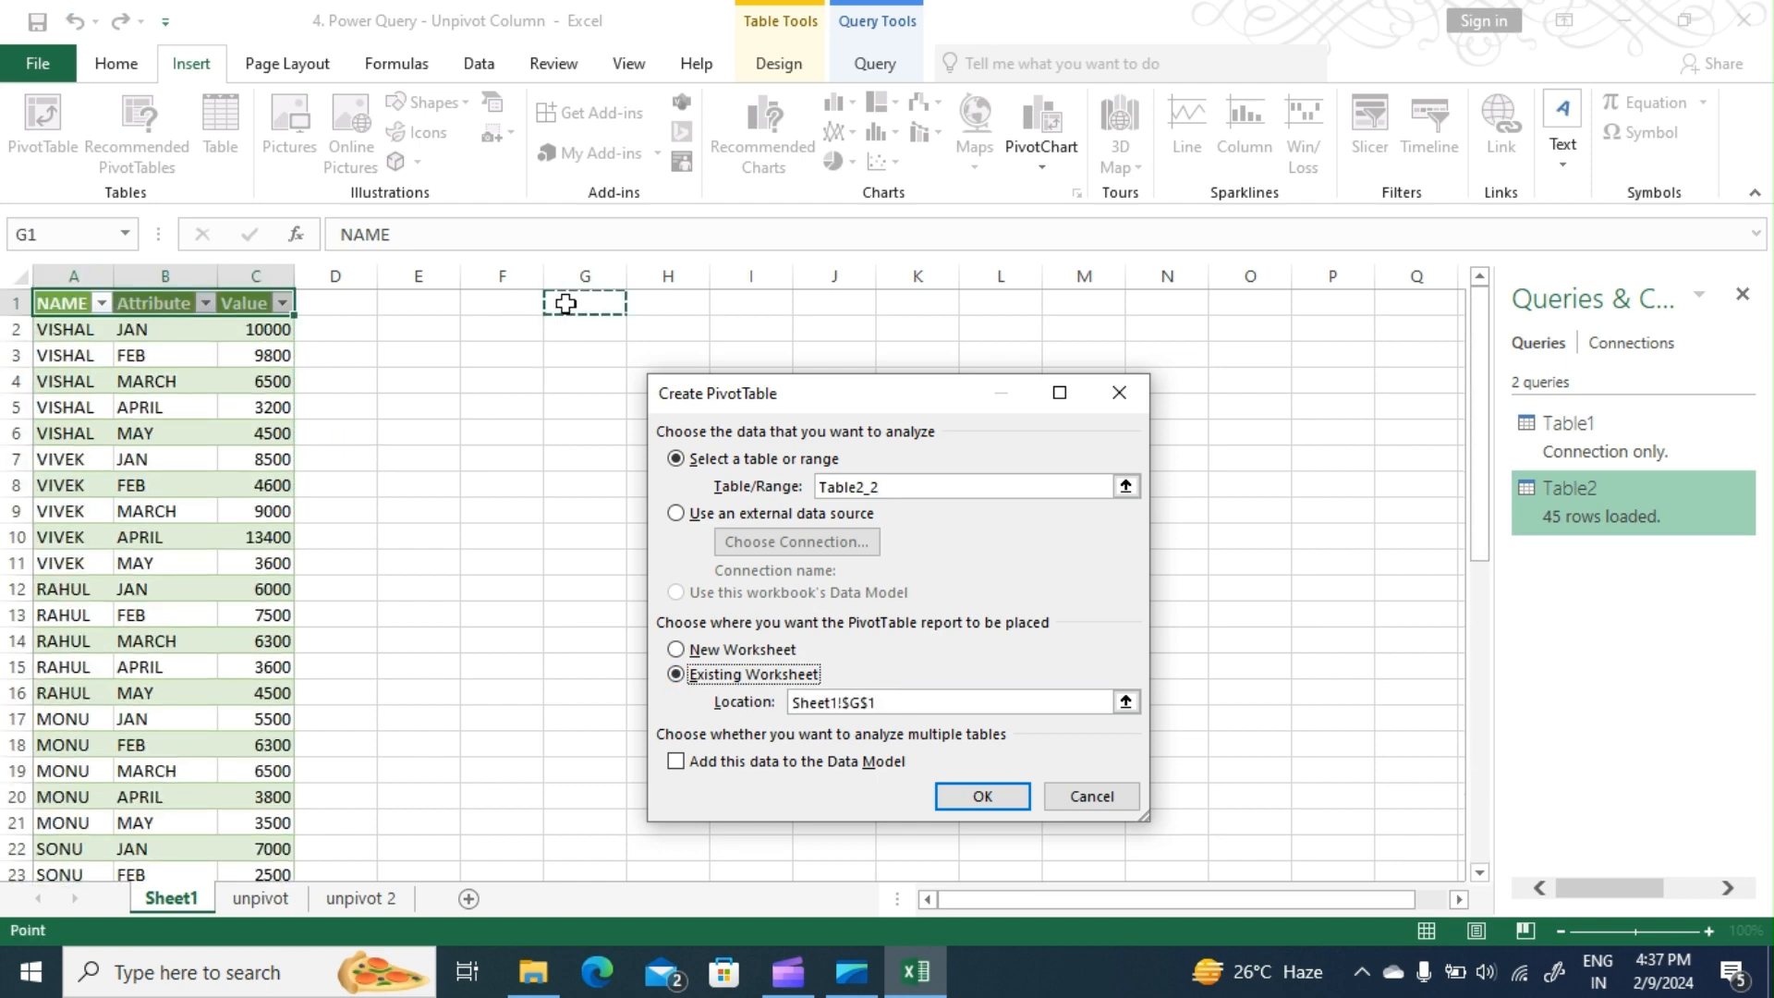
left_click(973, 795)
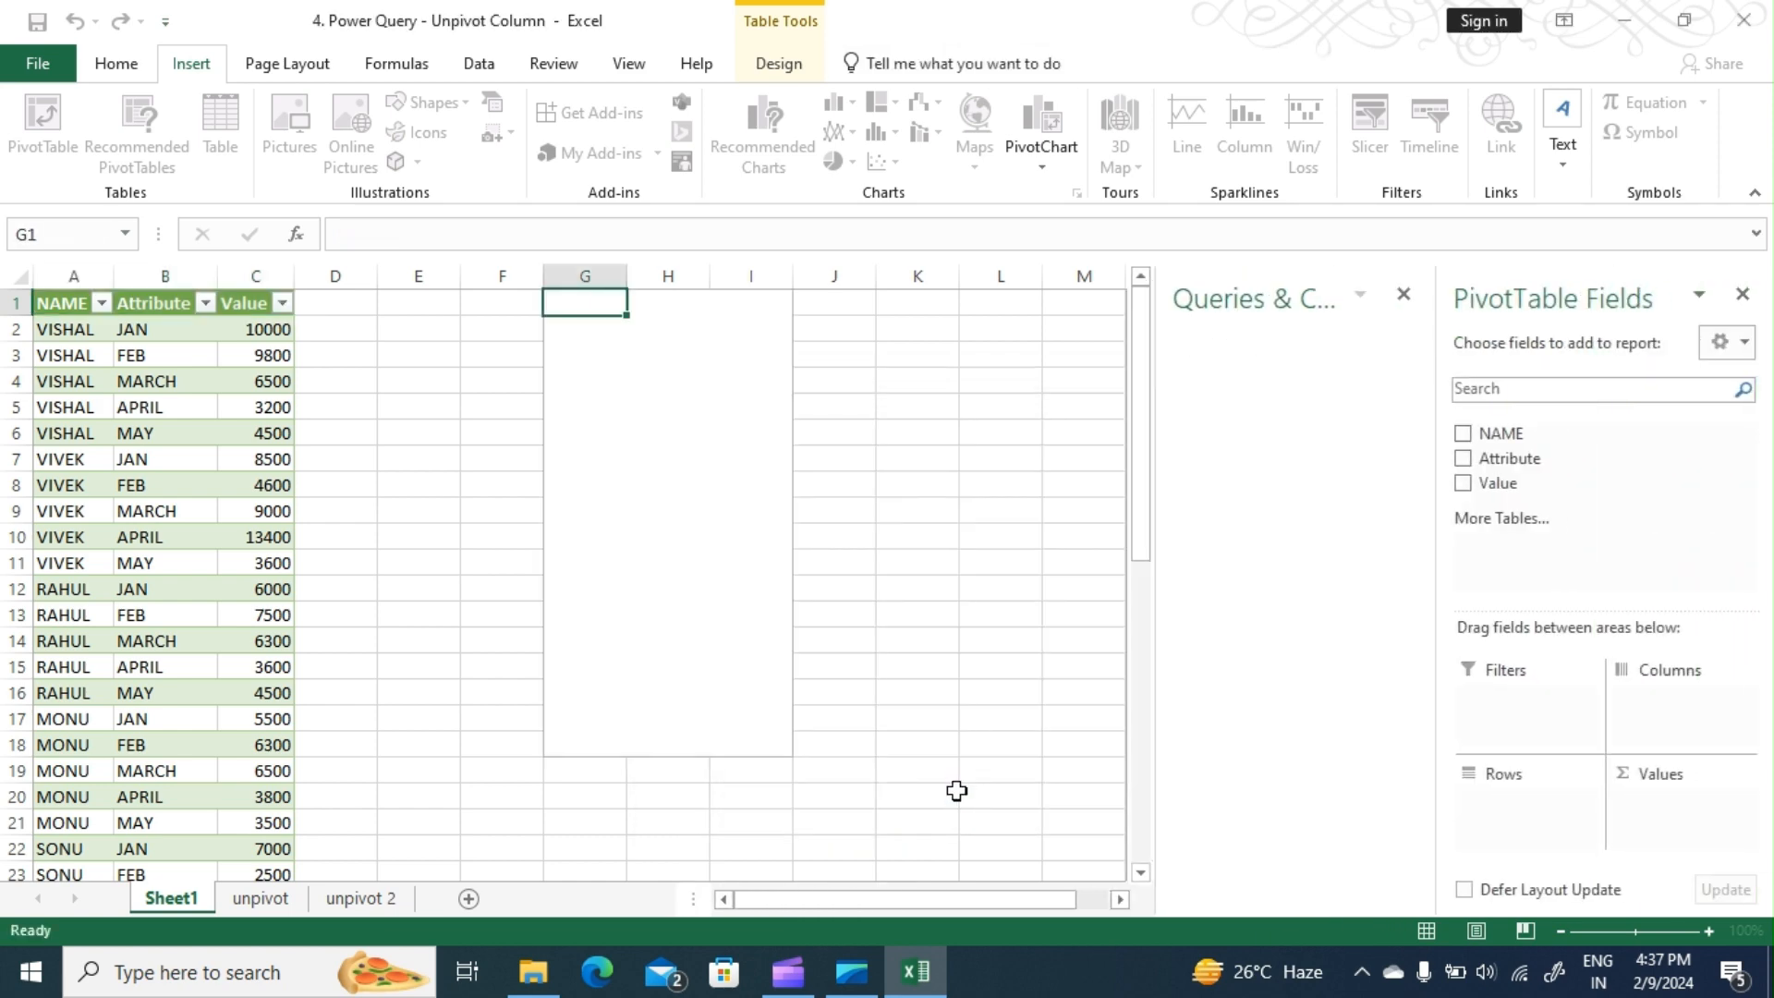
Step: Add Attribute and NAME as row fields and Value as summed values to the PivotTable, and look through its rows
left_click(1463, 458)
left_click(1462, 484)
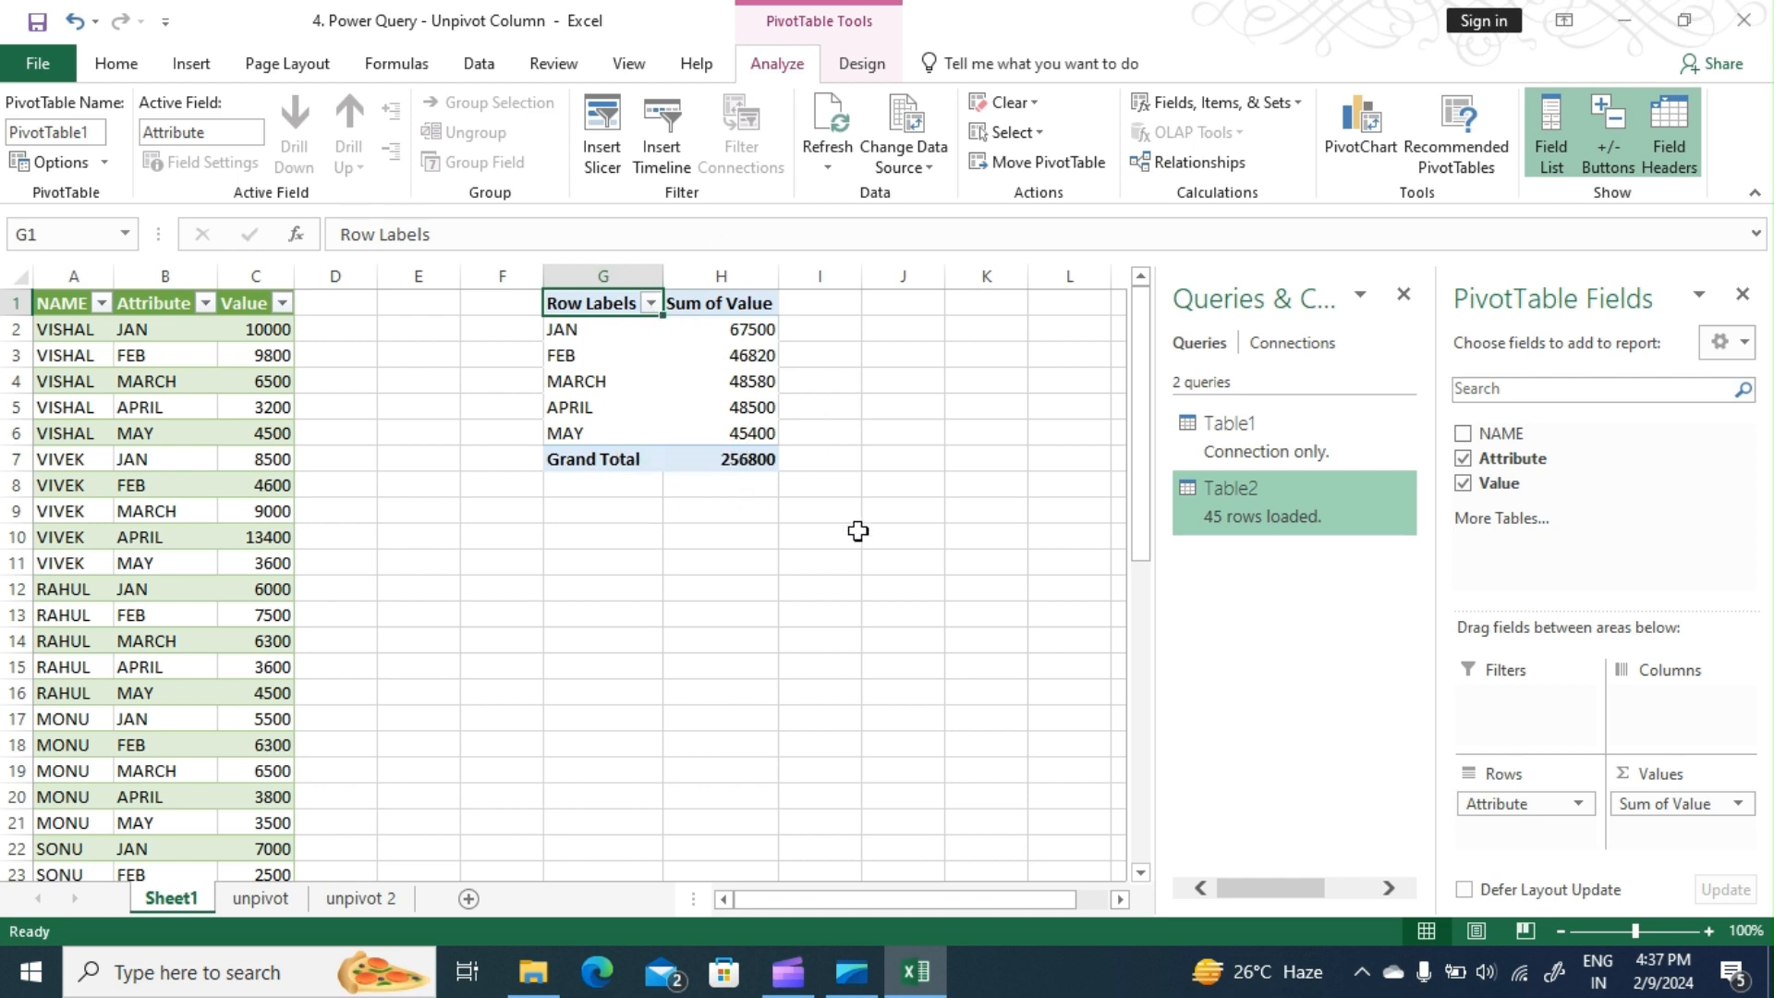
left_click(1462, 434)
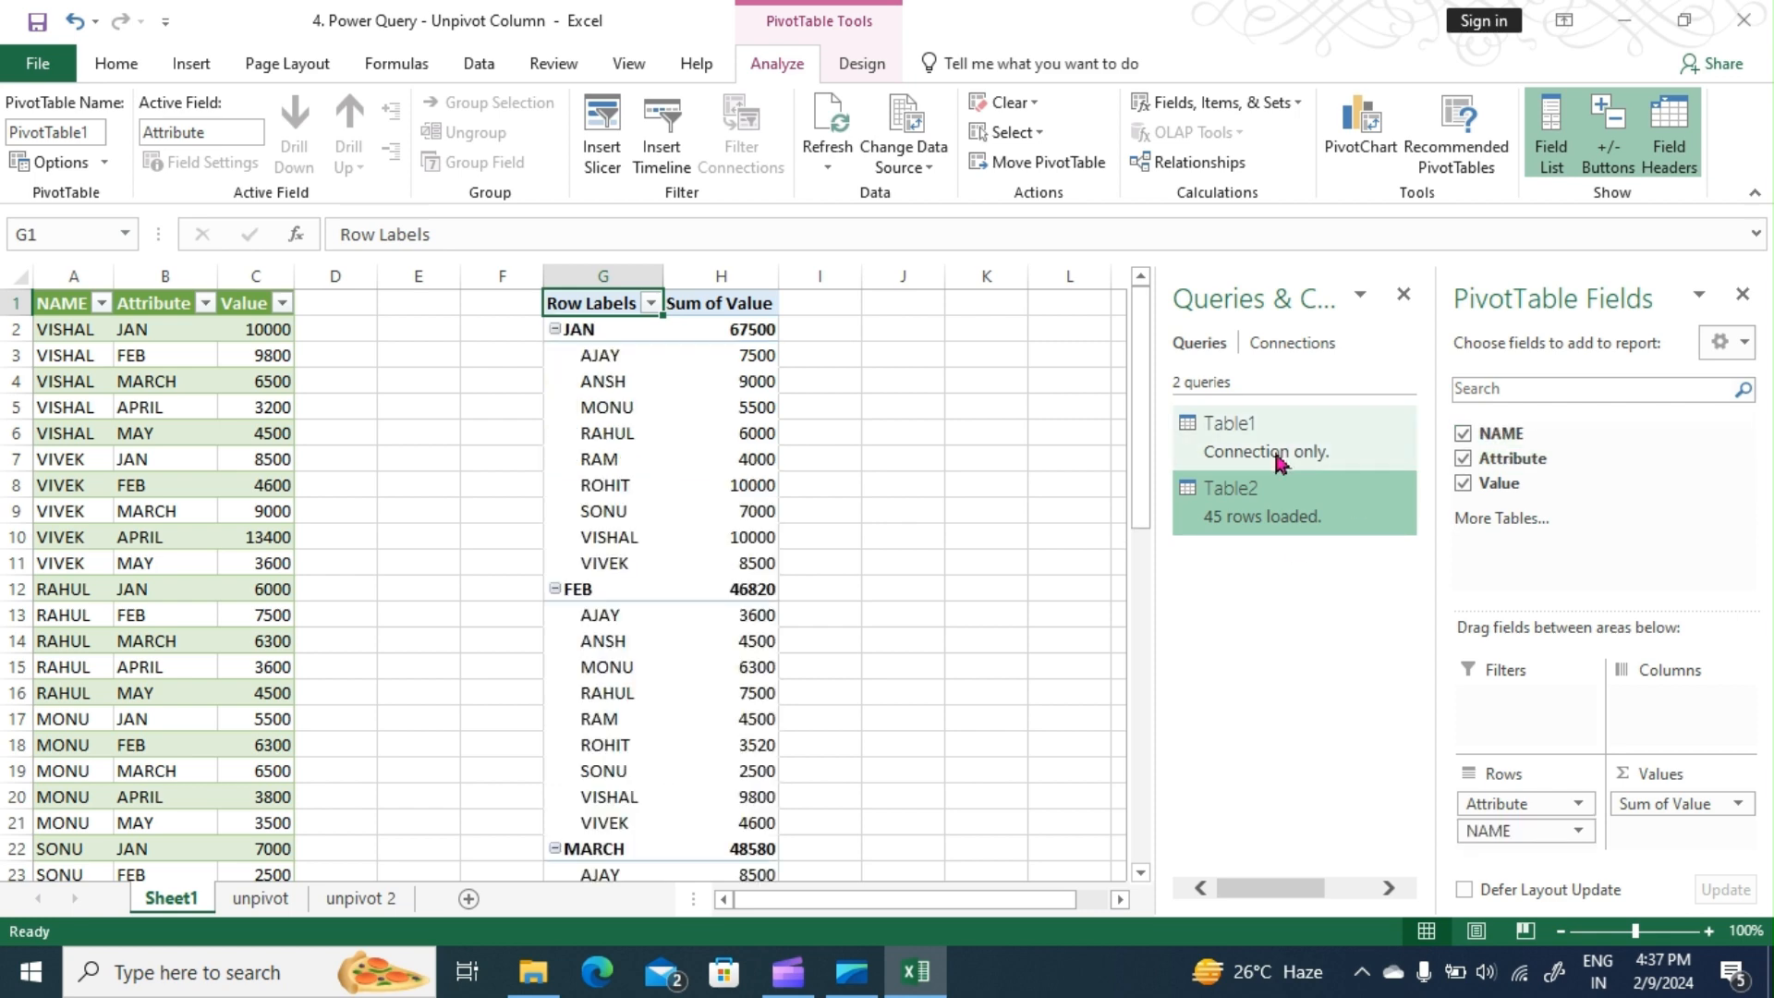
scroll(887, 529, "down", 4)
scroll(887, 529, "down", 3)
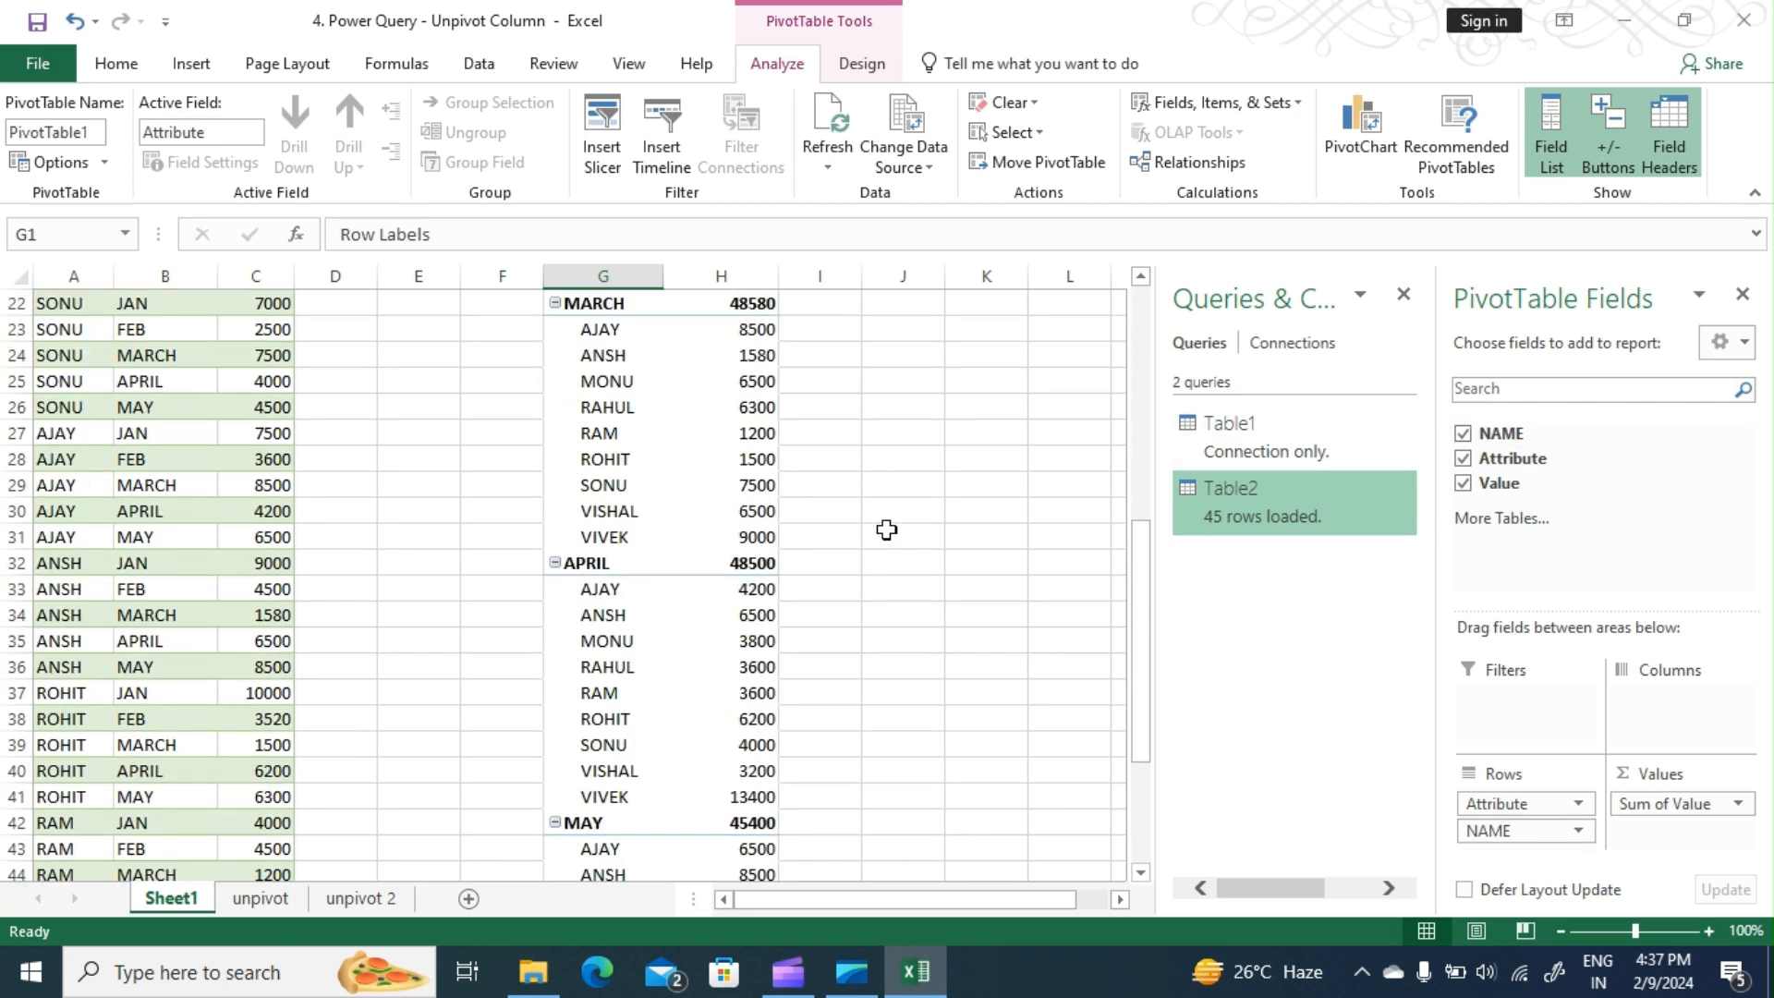
scroll(887, 530, "up", 5)
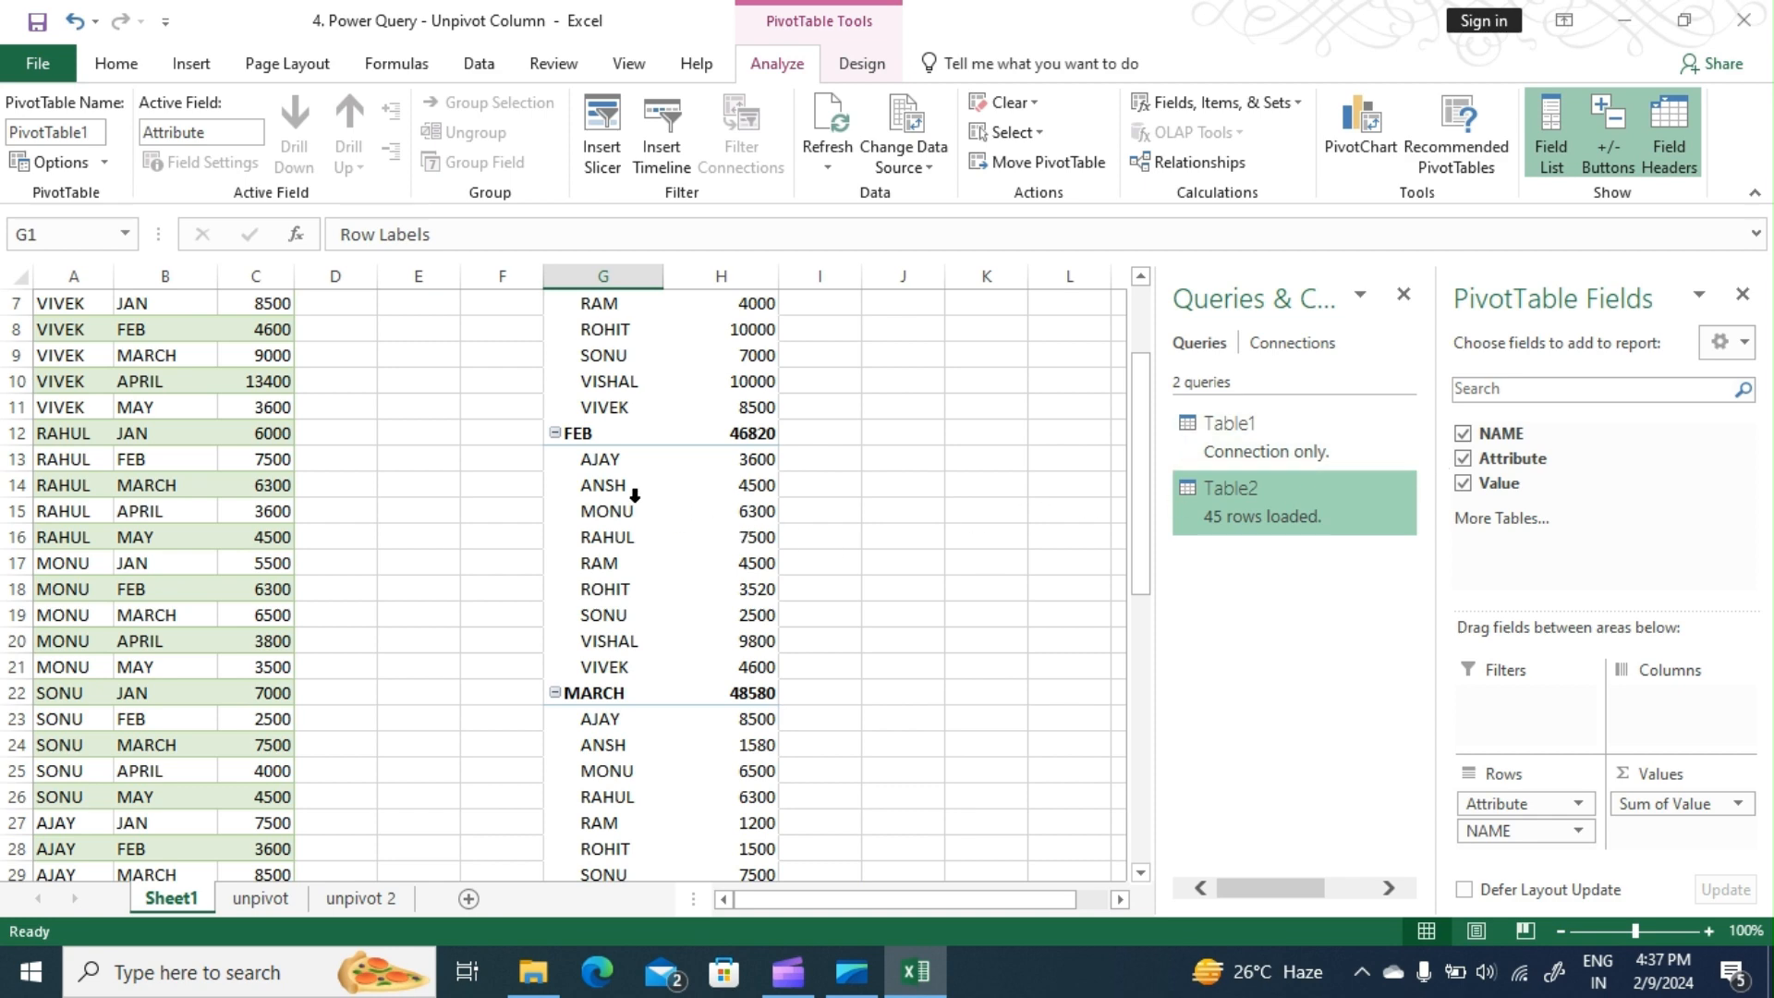
Step: Load the north, south, east and west table on the unpivot 2 sheet into the Power Query Editor
left_click(263, 898)
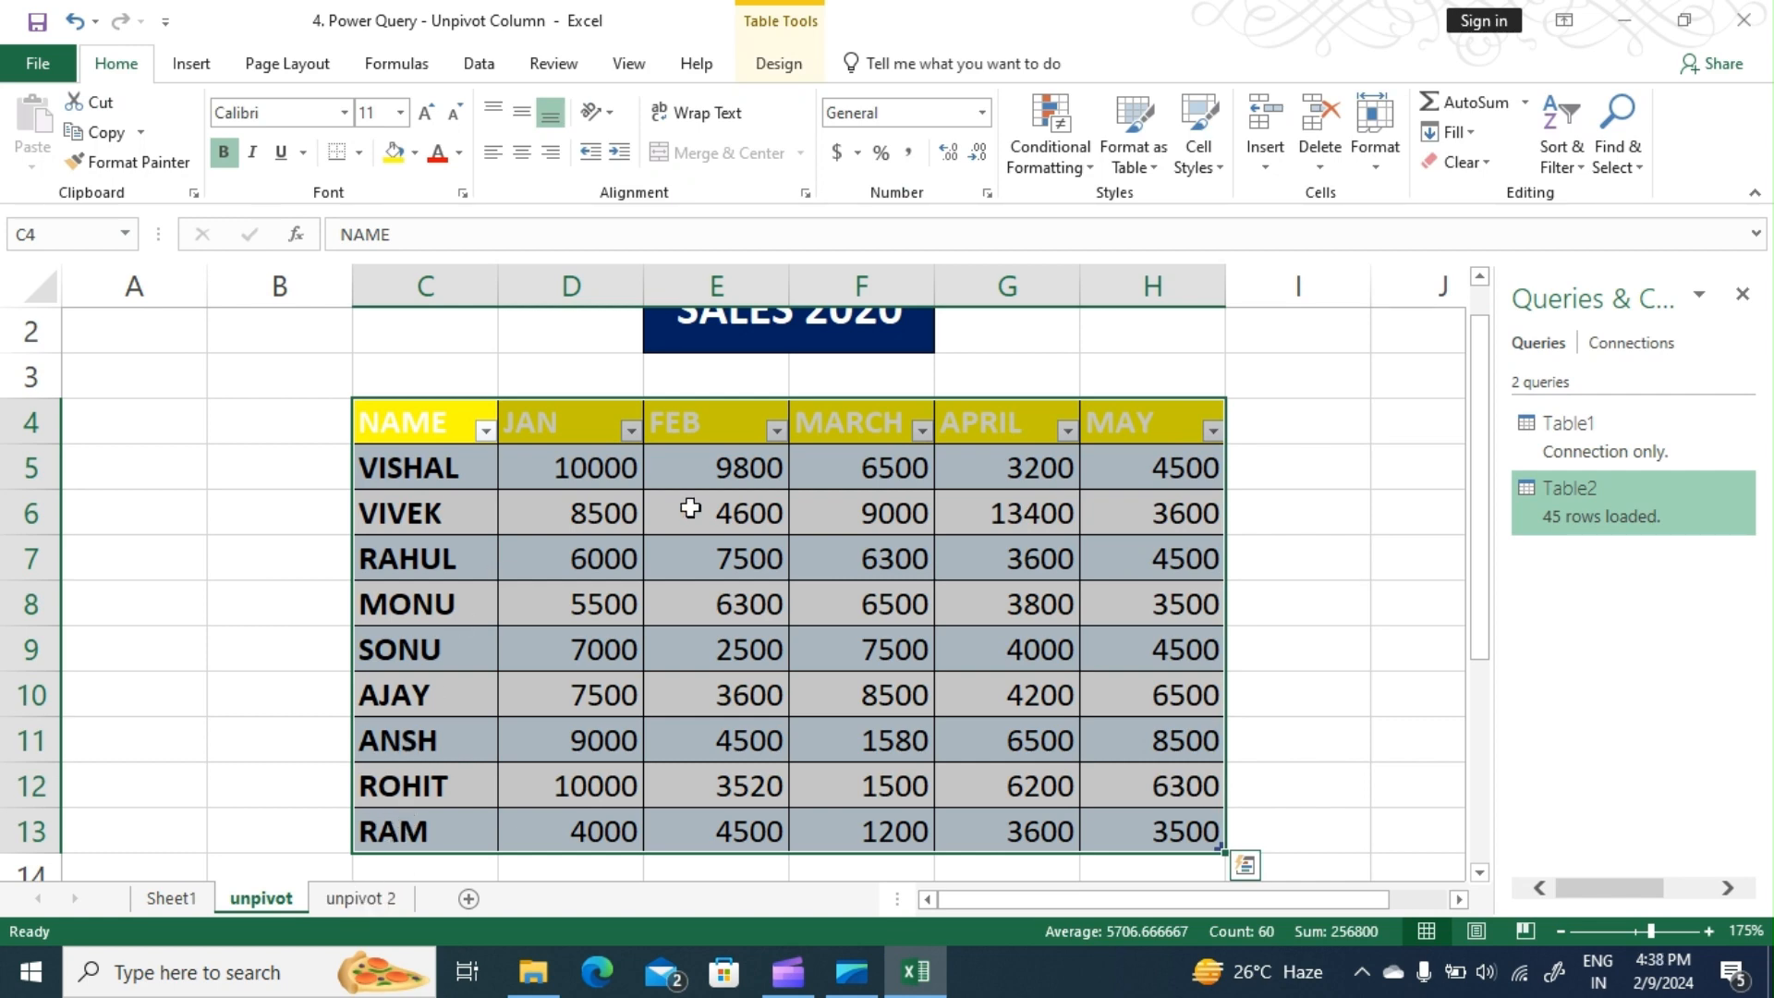
left_click(371, 898)
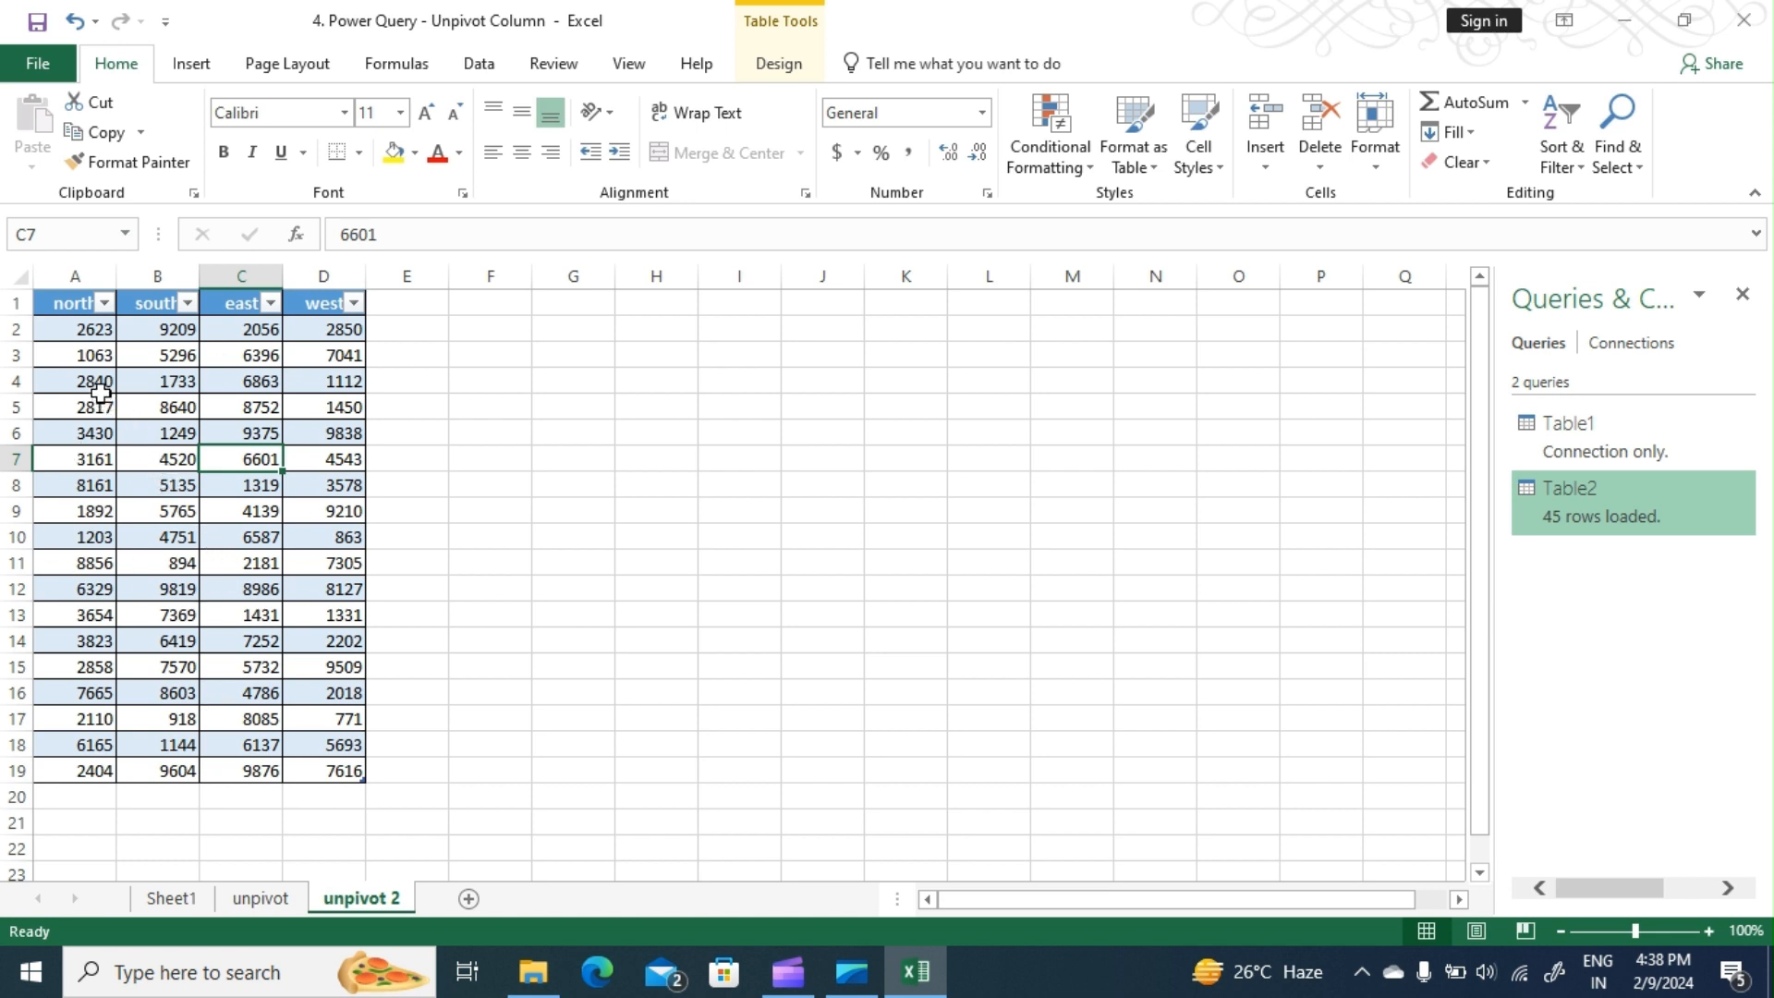
left_click(147, 408)
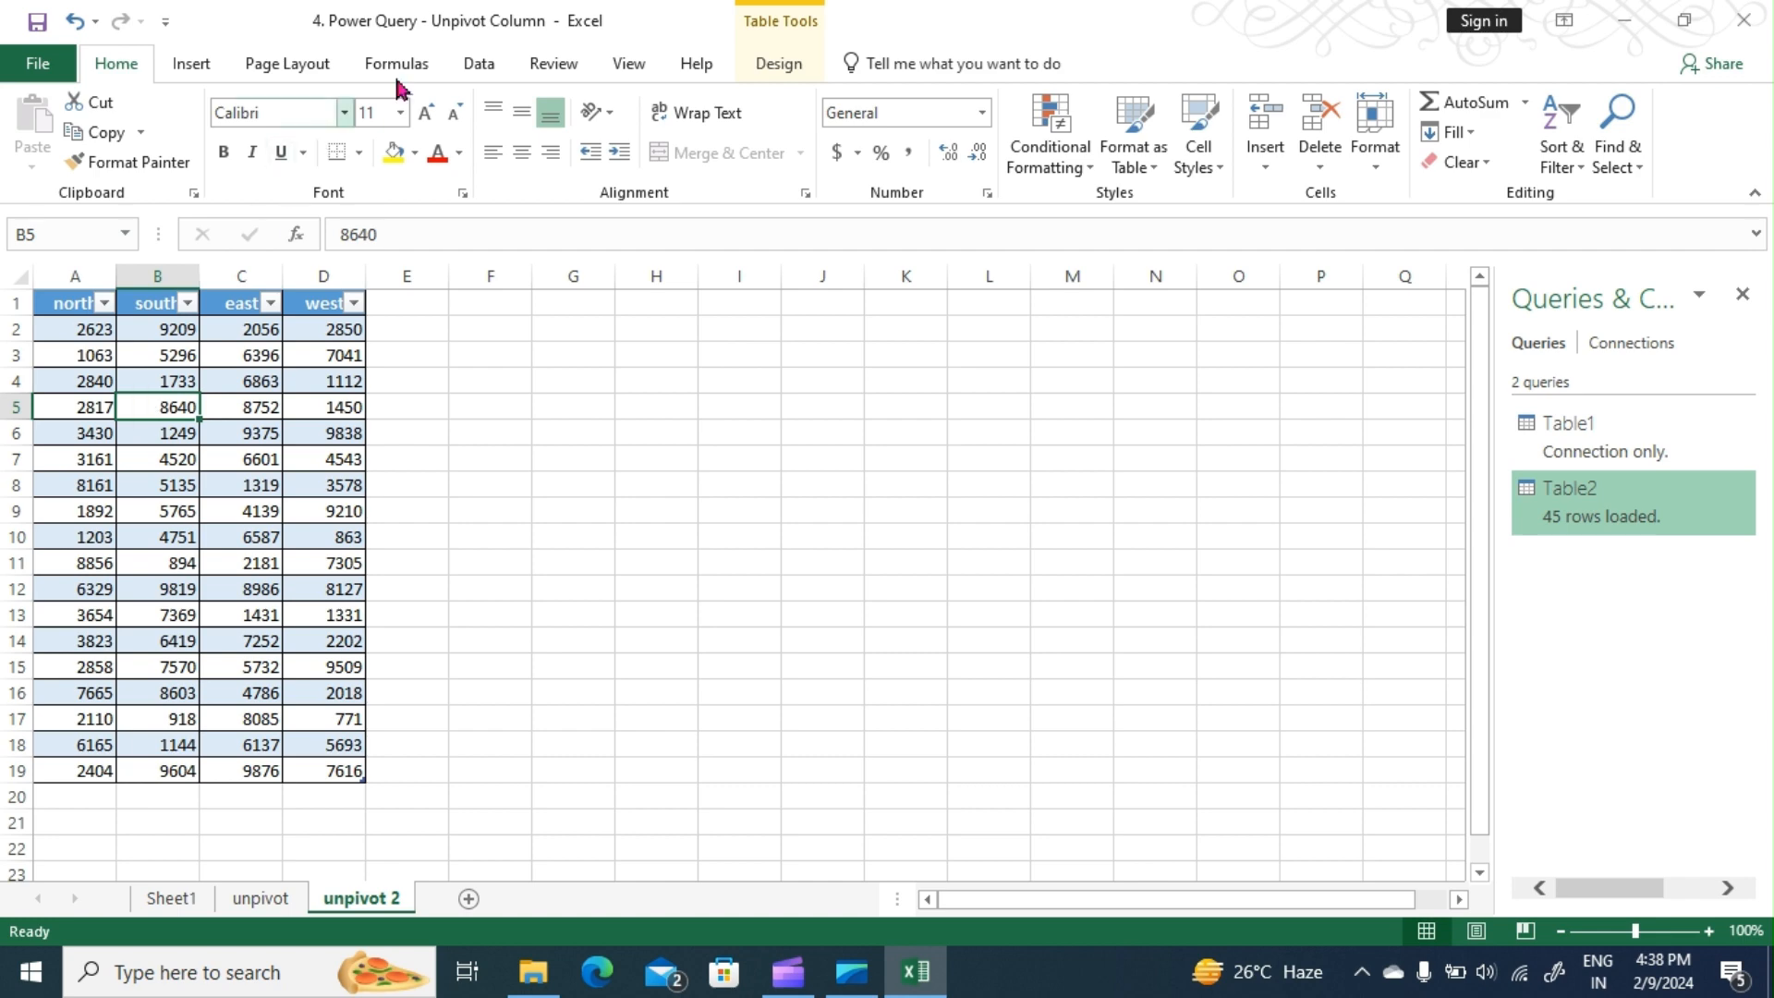
left_click(478, 63)
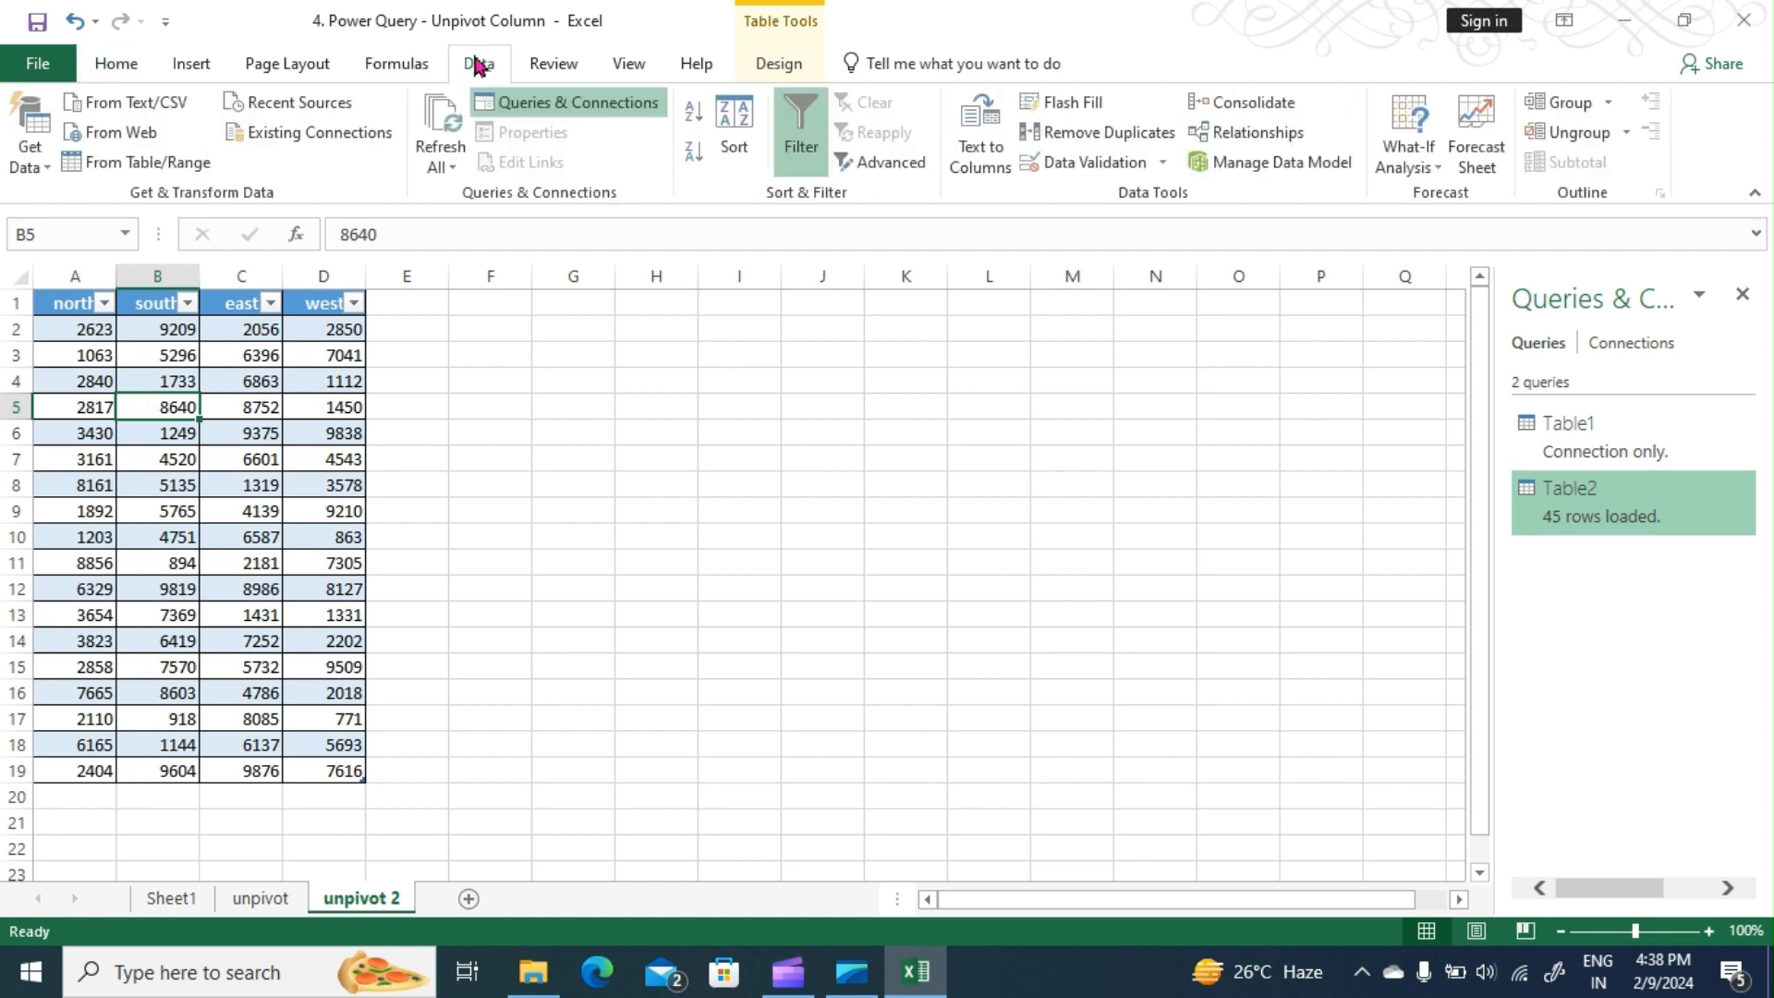
left_click(176, 163)
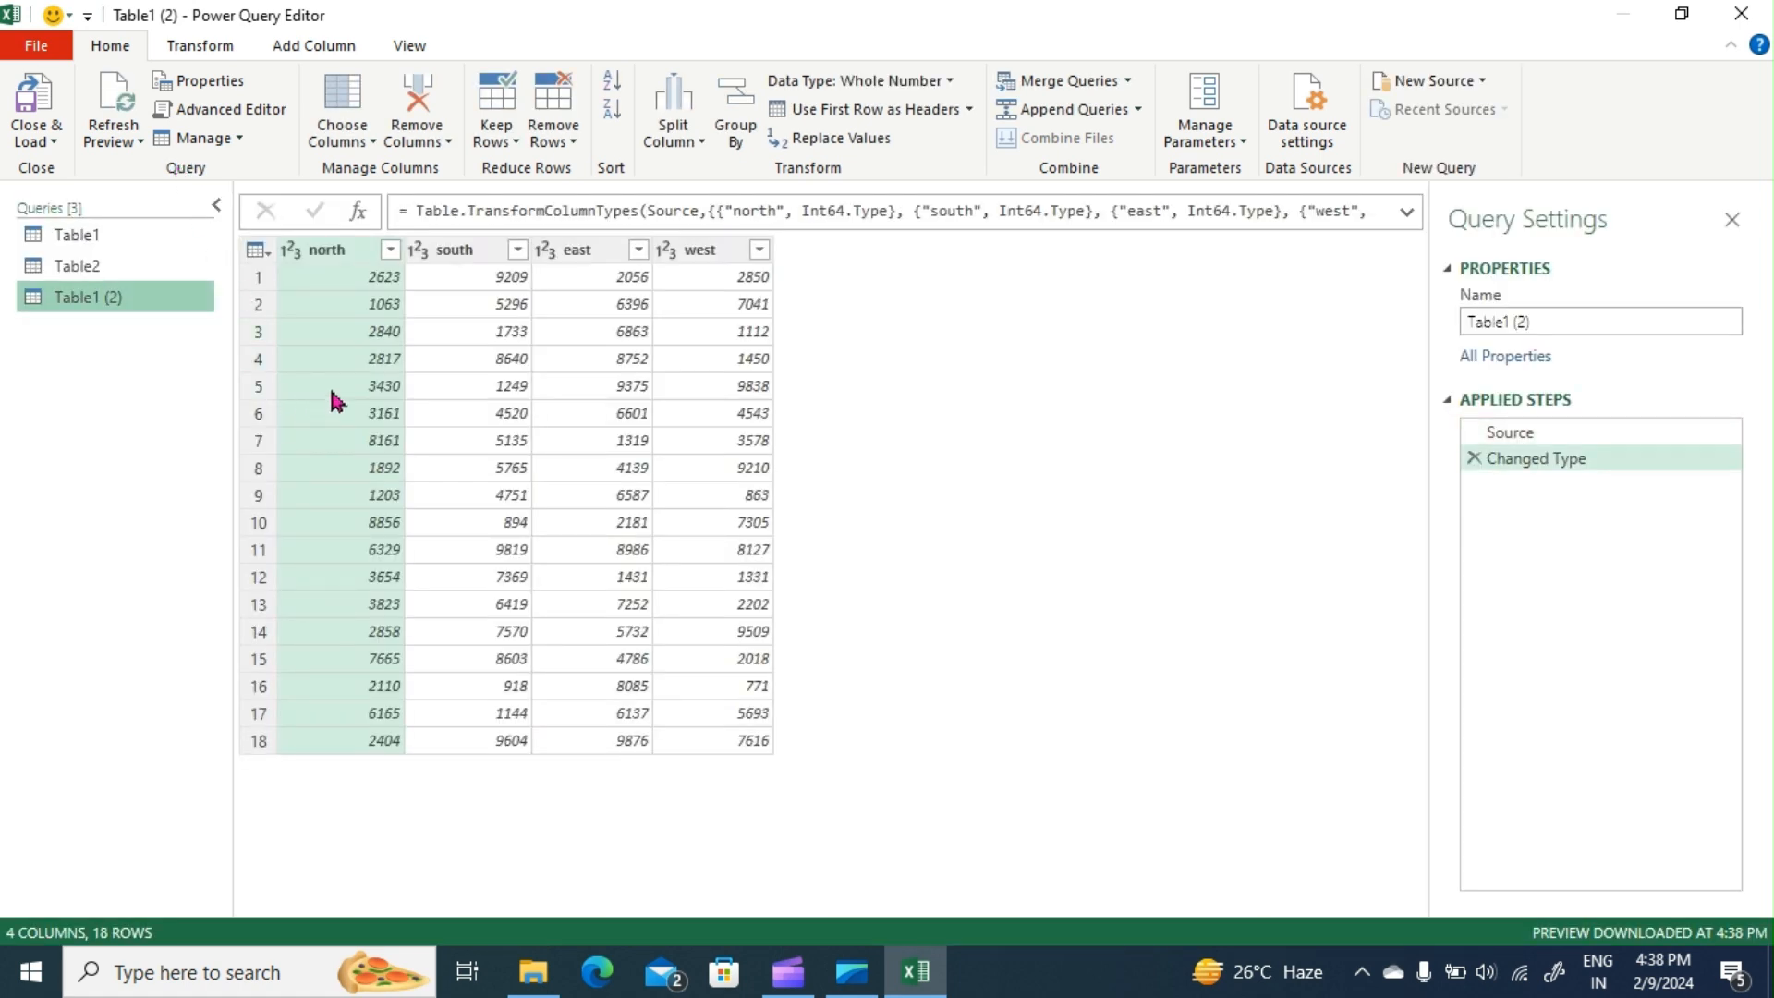
Step: Try unpivoting with only the north column selected, and remove the applied Unpivoted Columns step
left_click(375, 366)
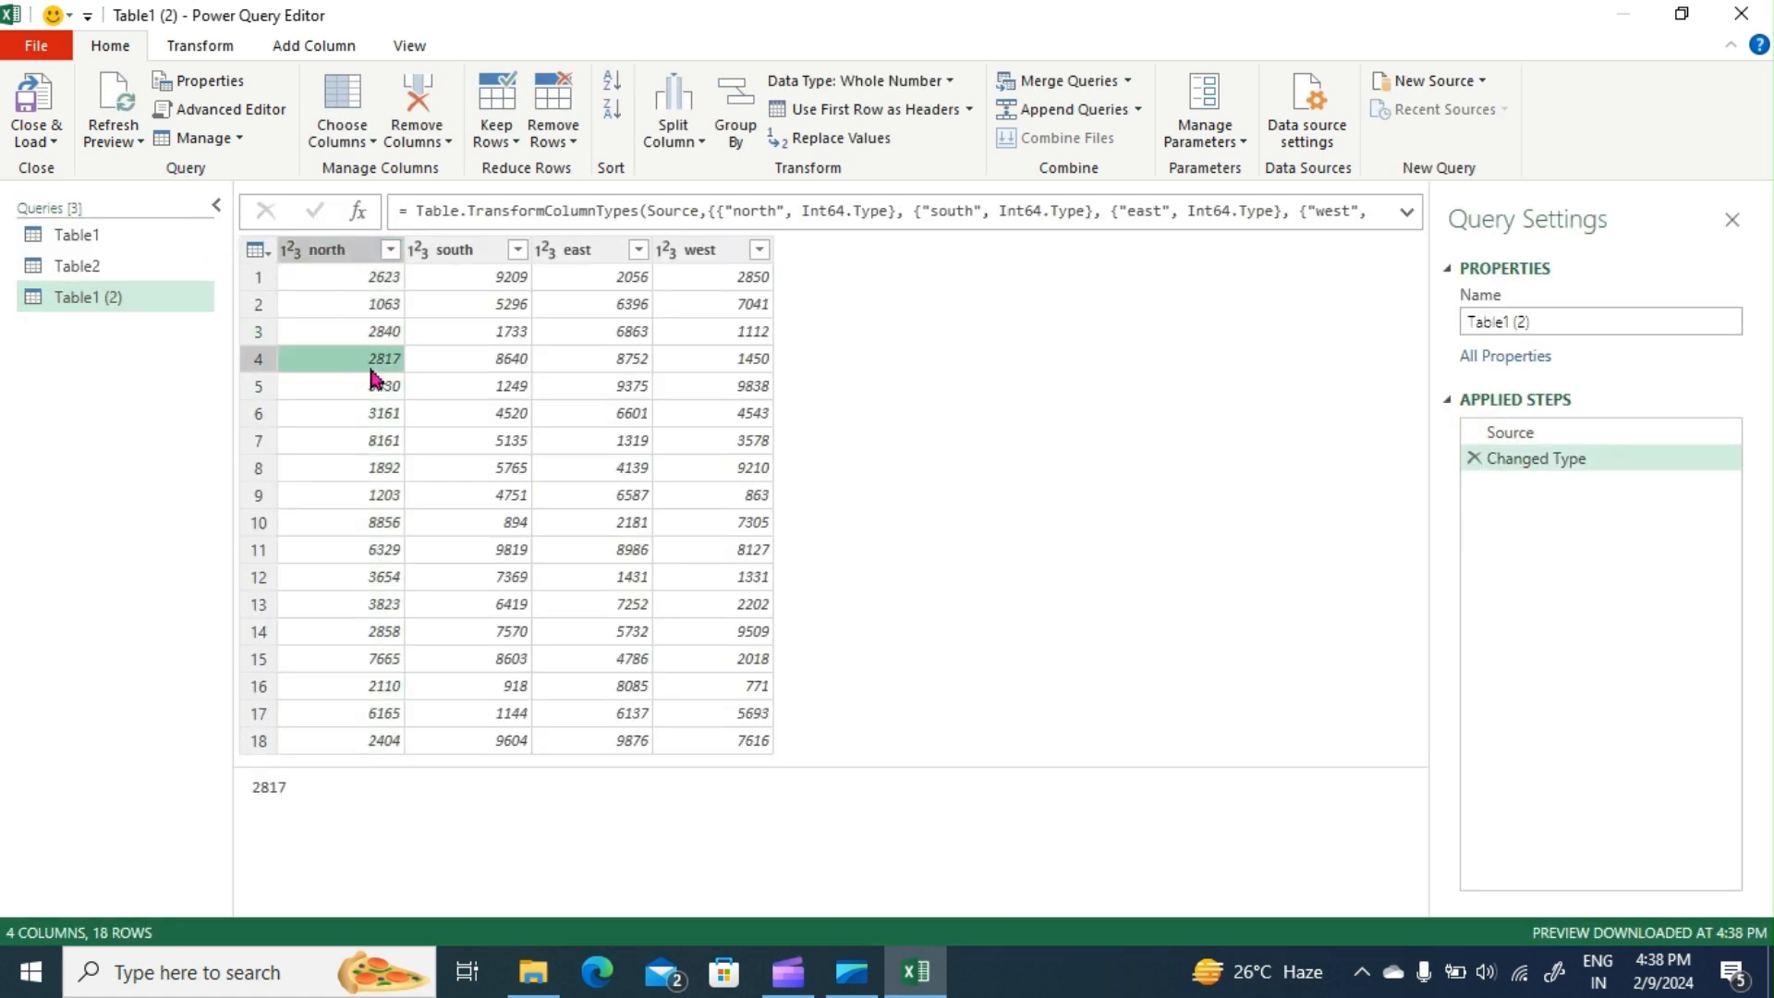
key("ctrl+a")
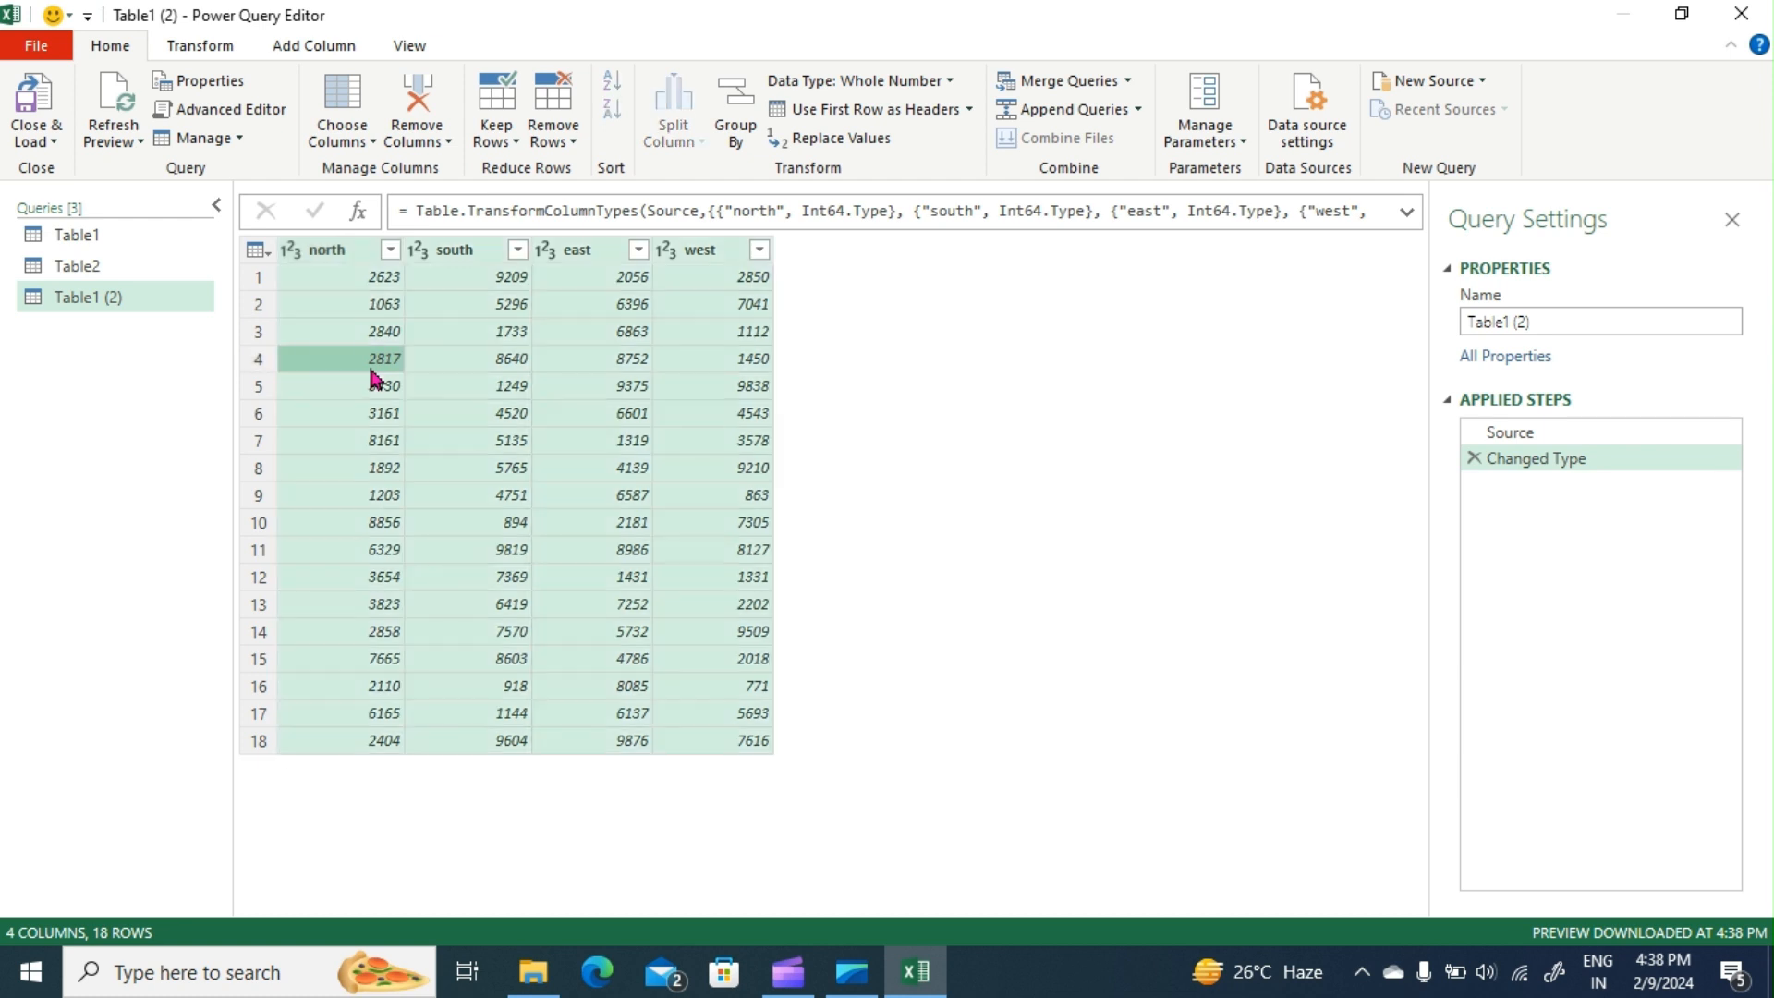
left_click(338, 254)
right_click(334, 251)
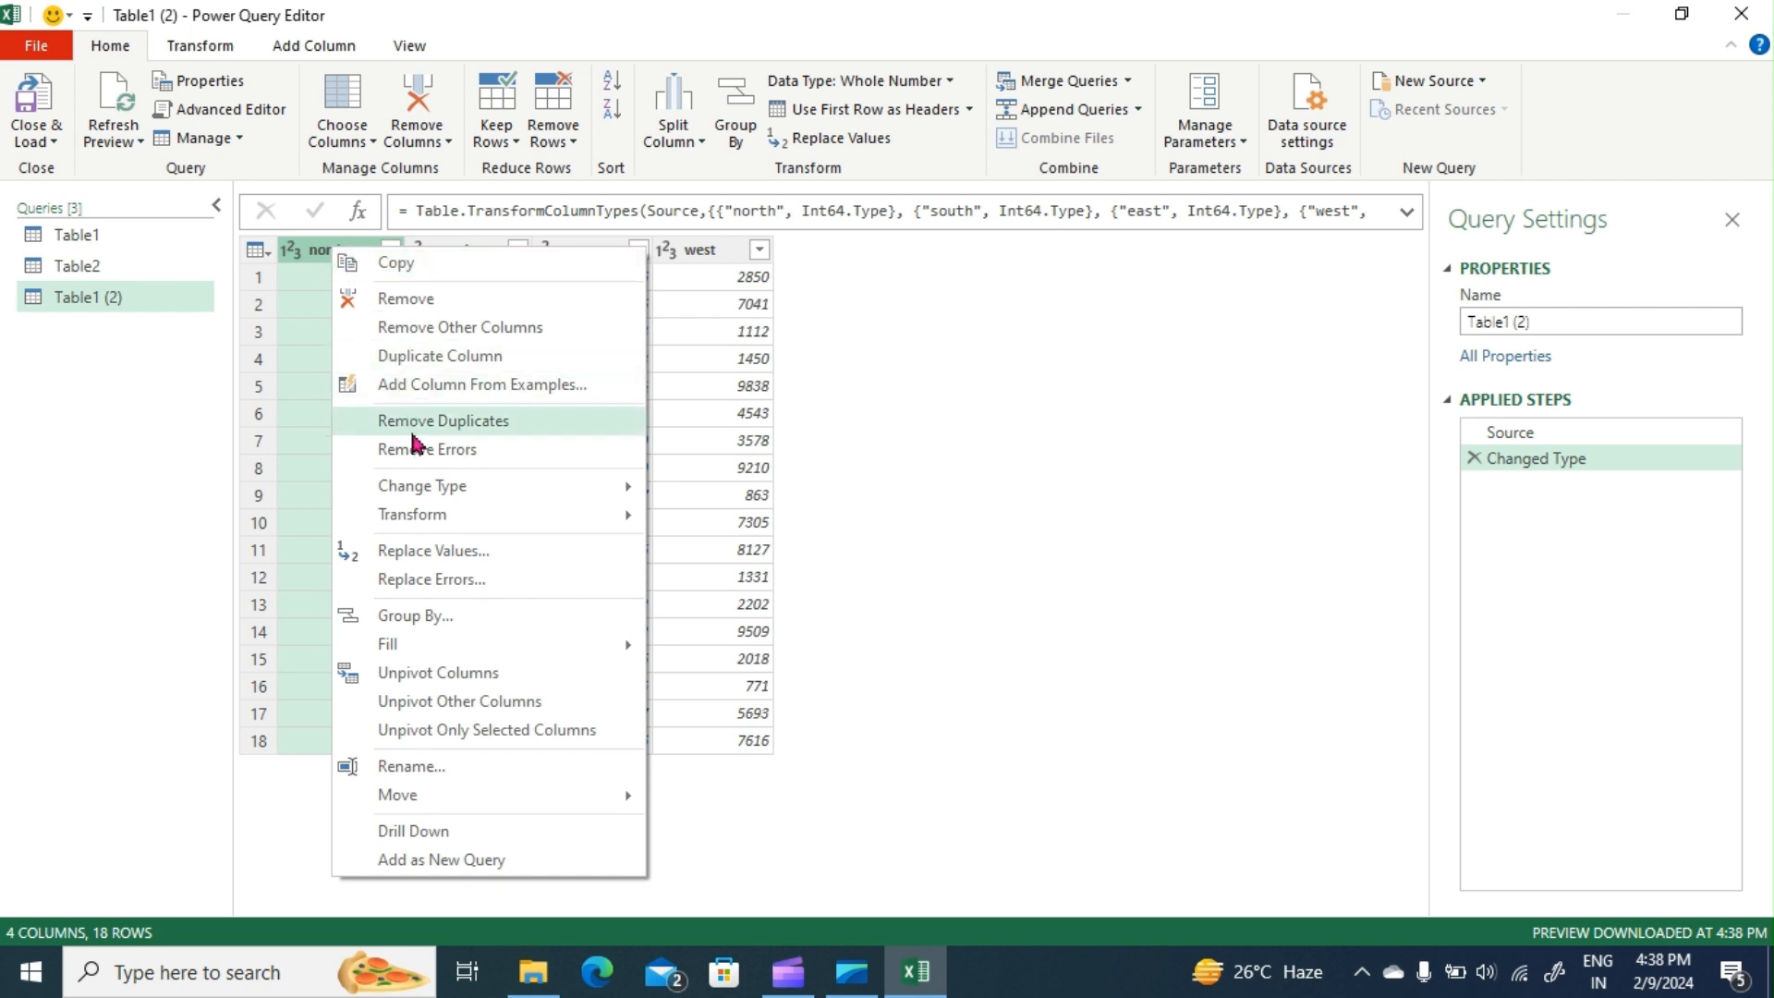
left_click(476, 676)
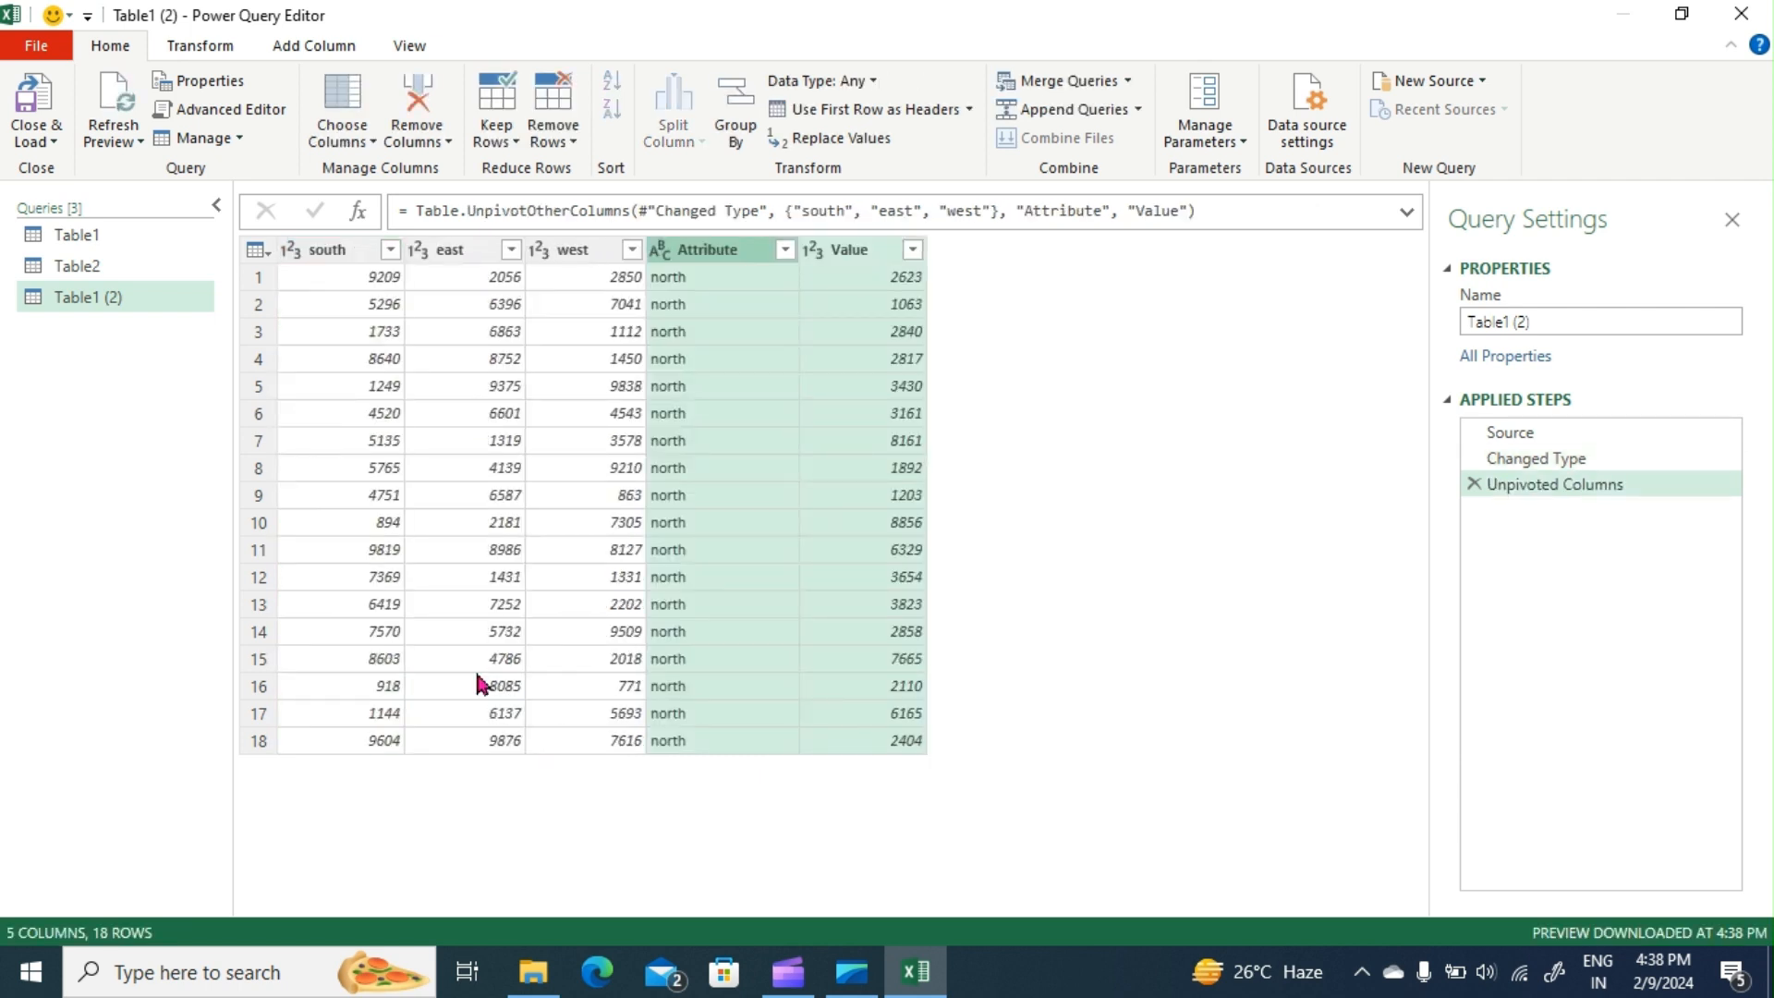
left_click(1474, 484)
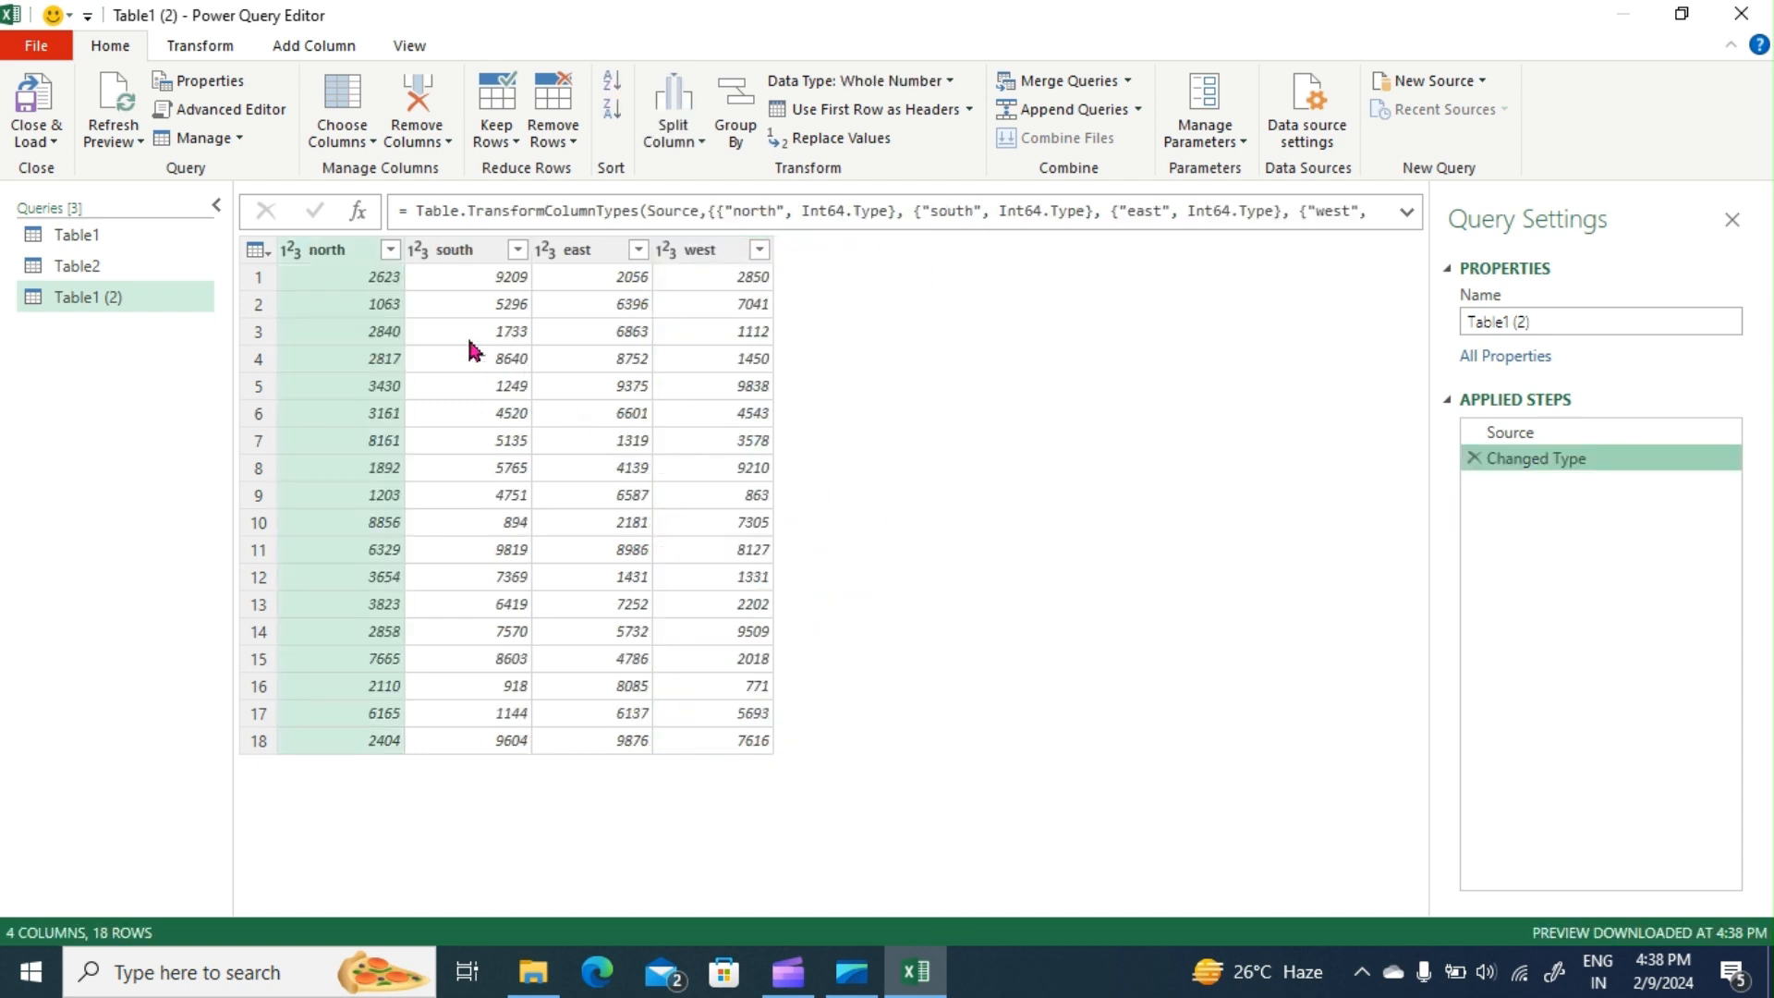
Step: Select the north, south, east and west columns, unpivot only the selected columns, and look through the resulting rows
left_click(382, 315)
key("ctrl+a")
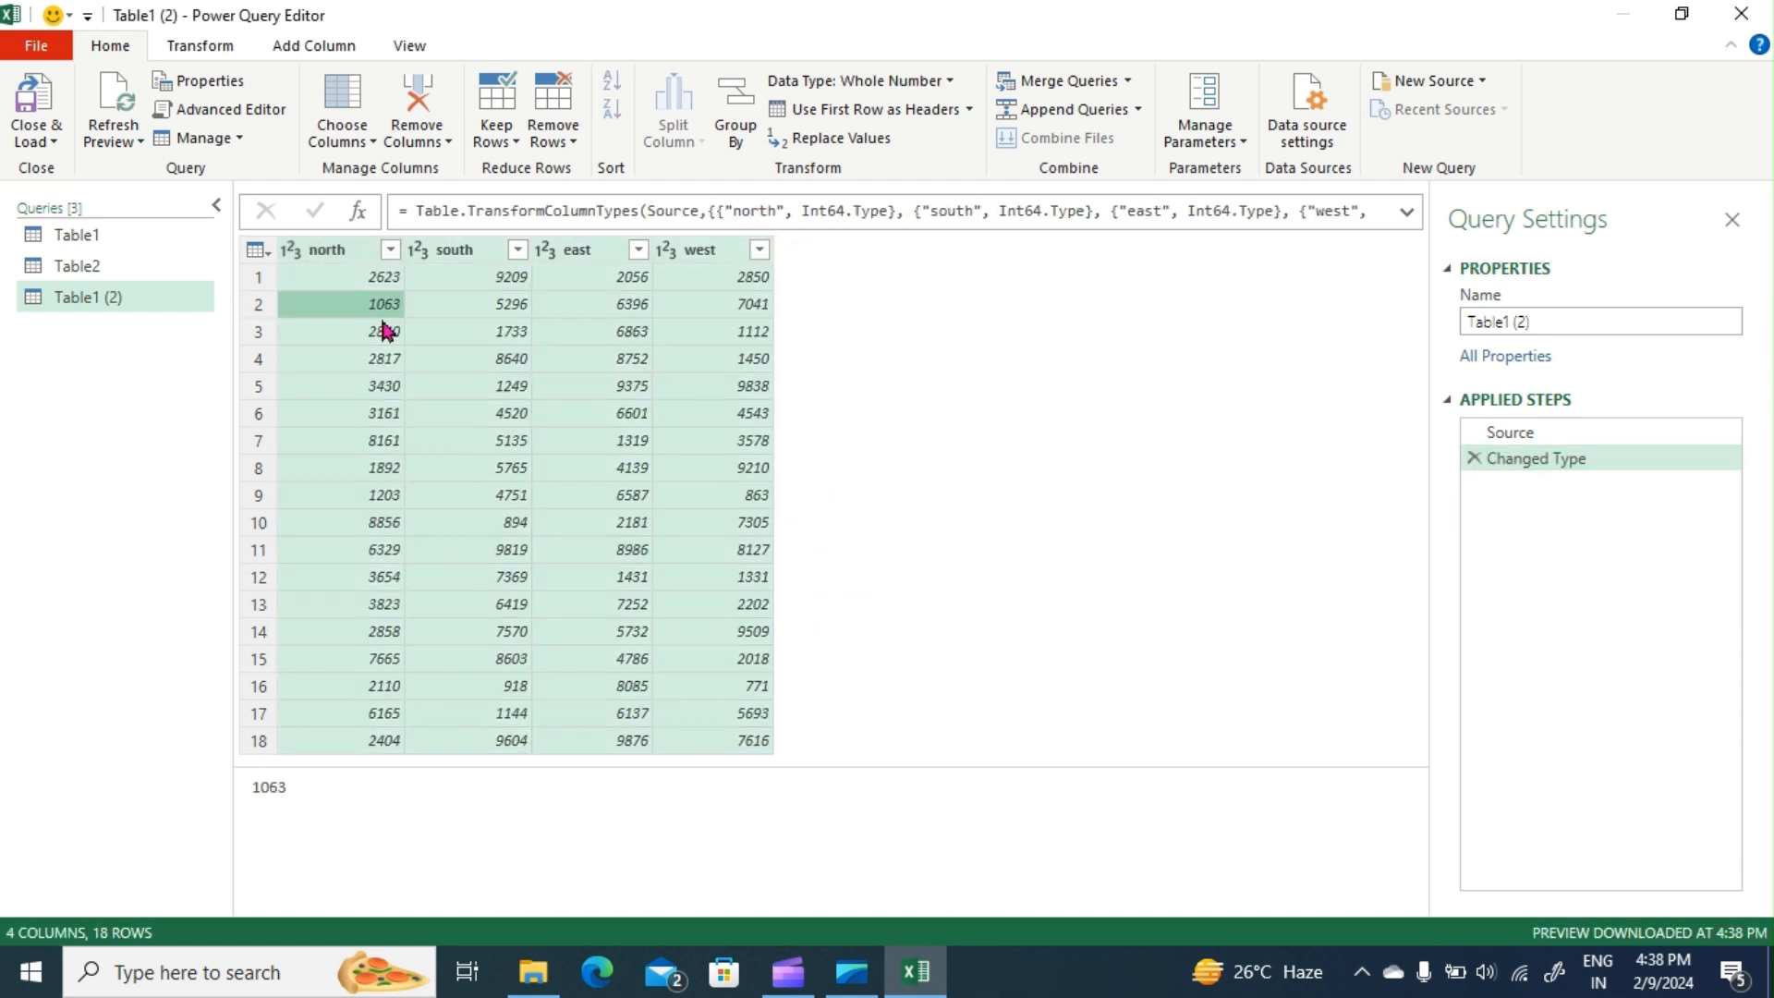
right_click(344, 253)
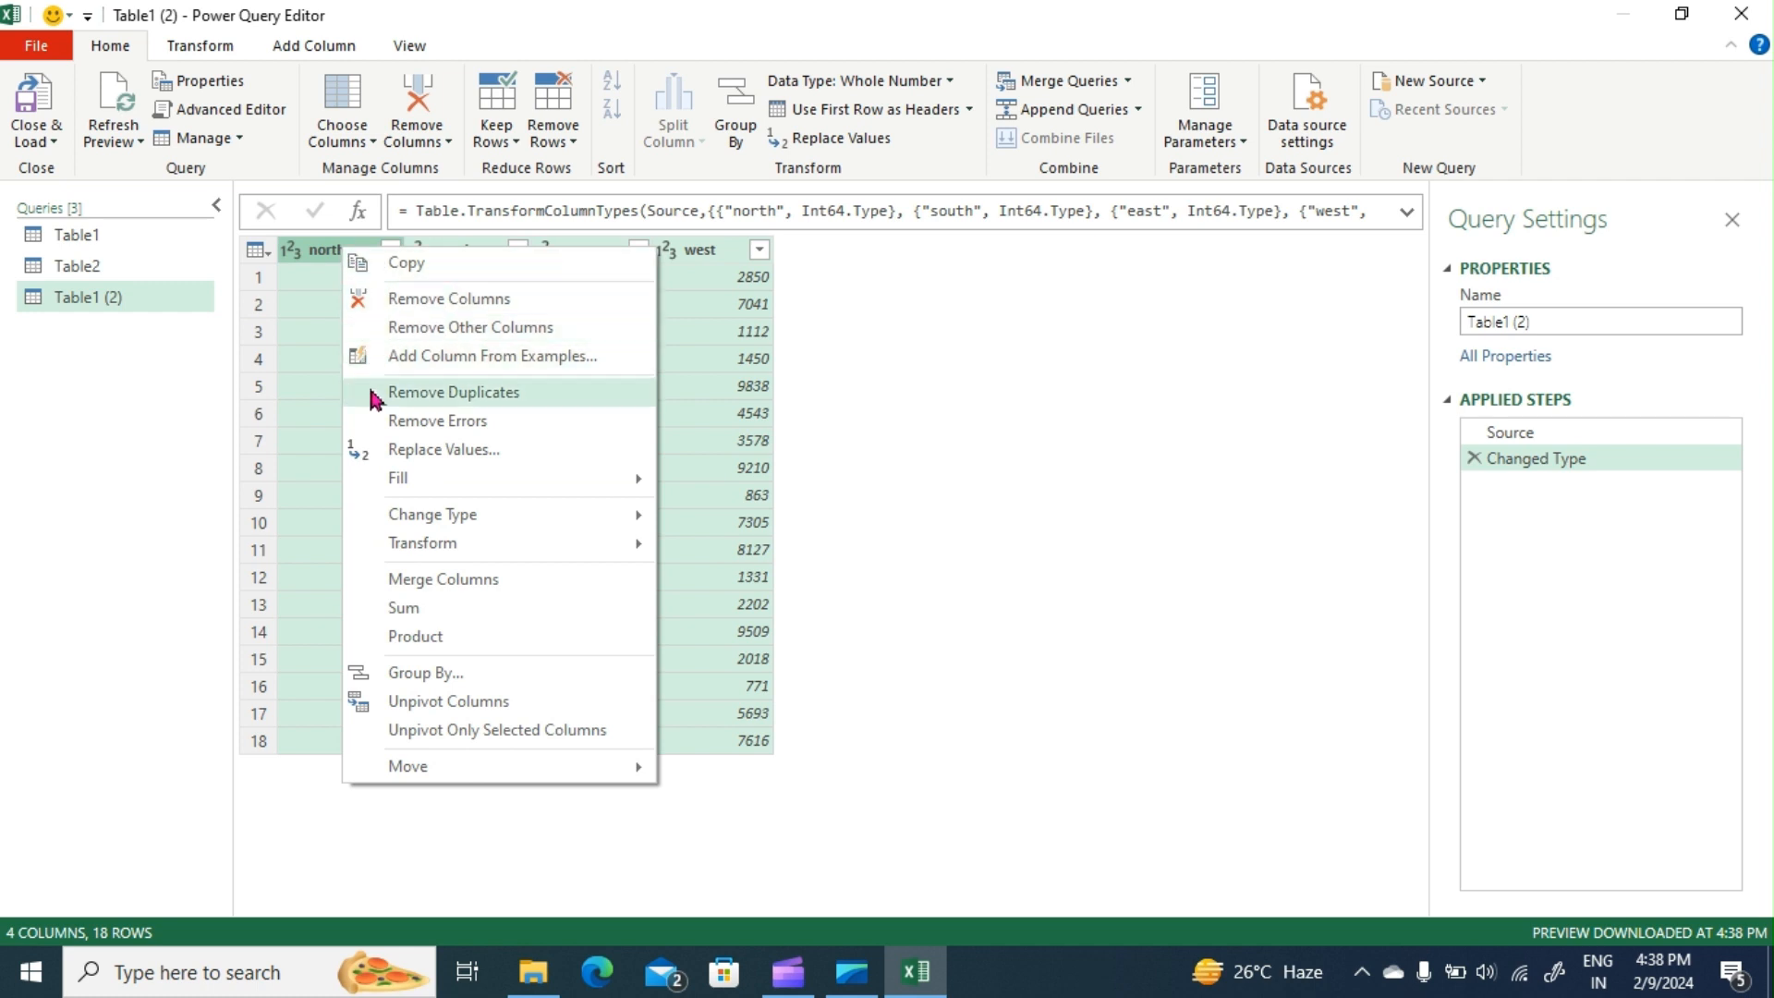
left_click(466, 729)
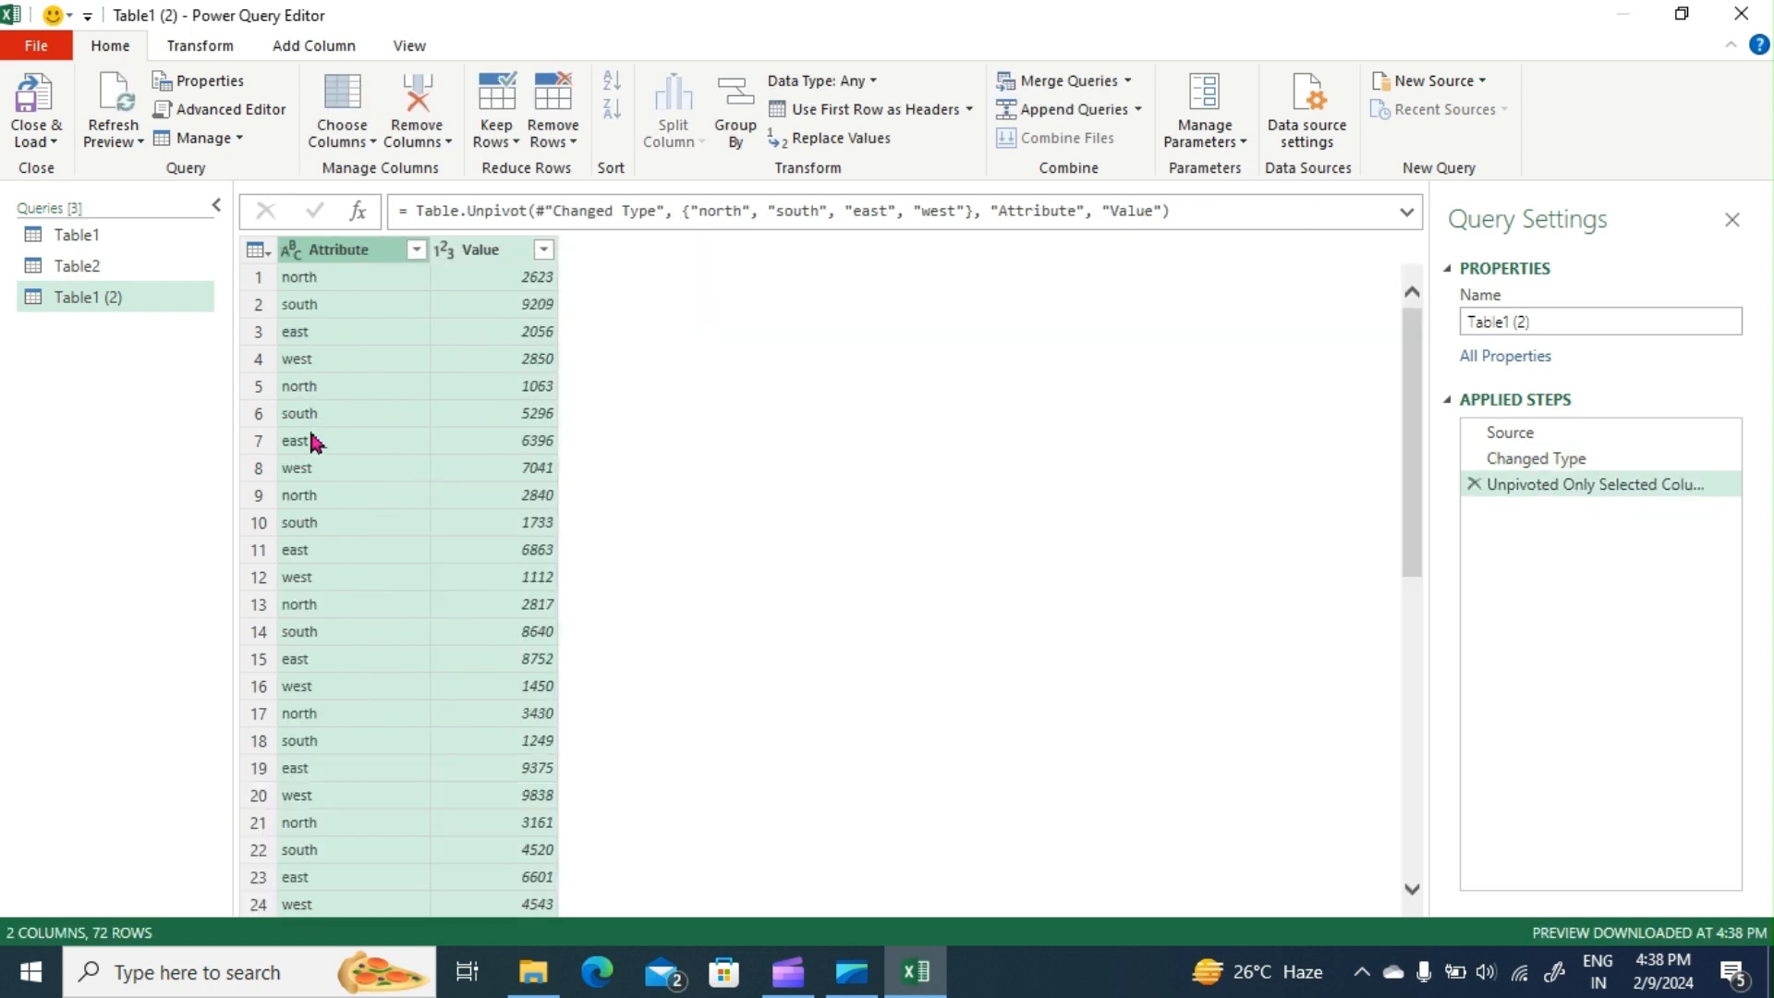
left_click(354, 662)
scroll(400, 466, "down", 8)
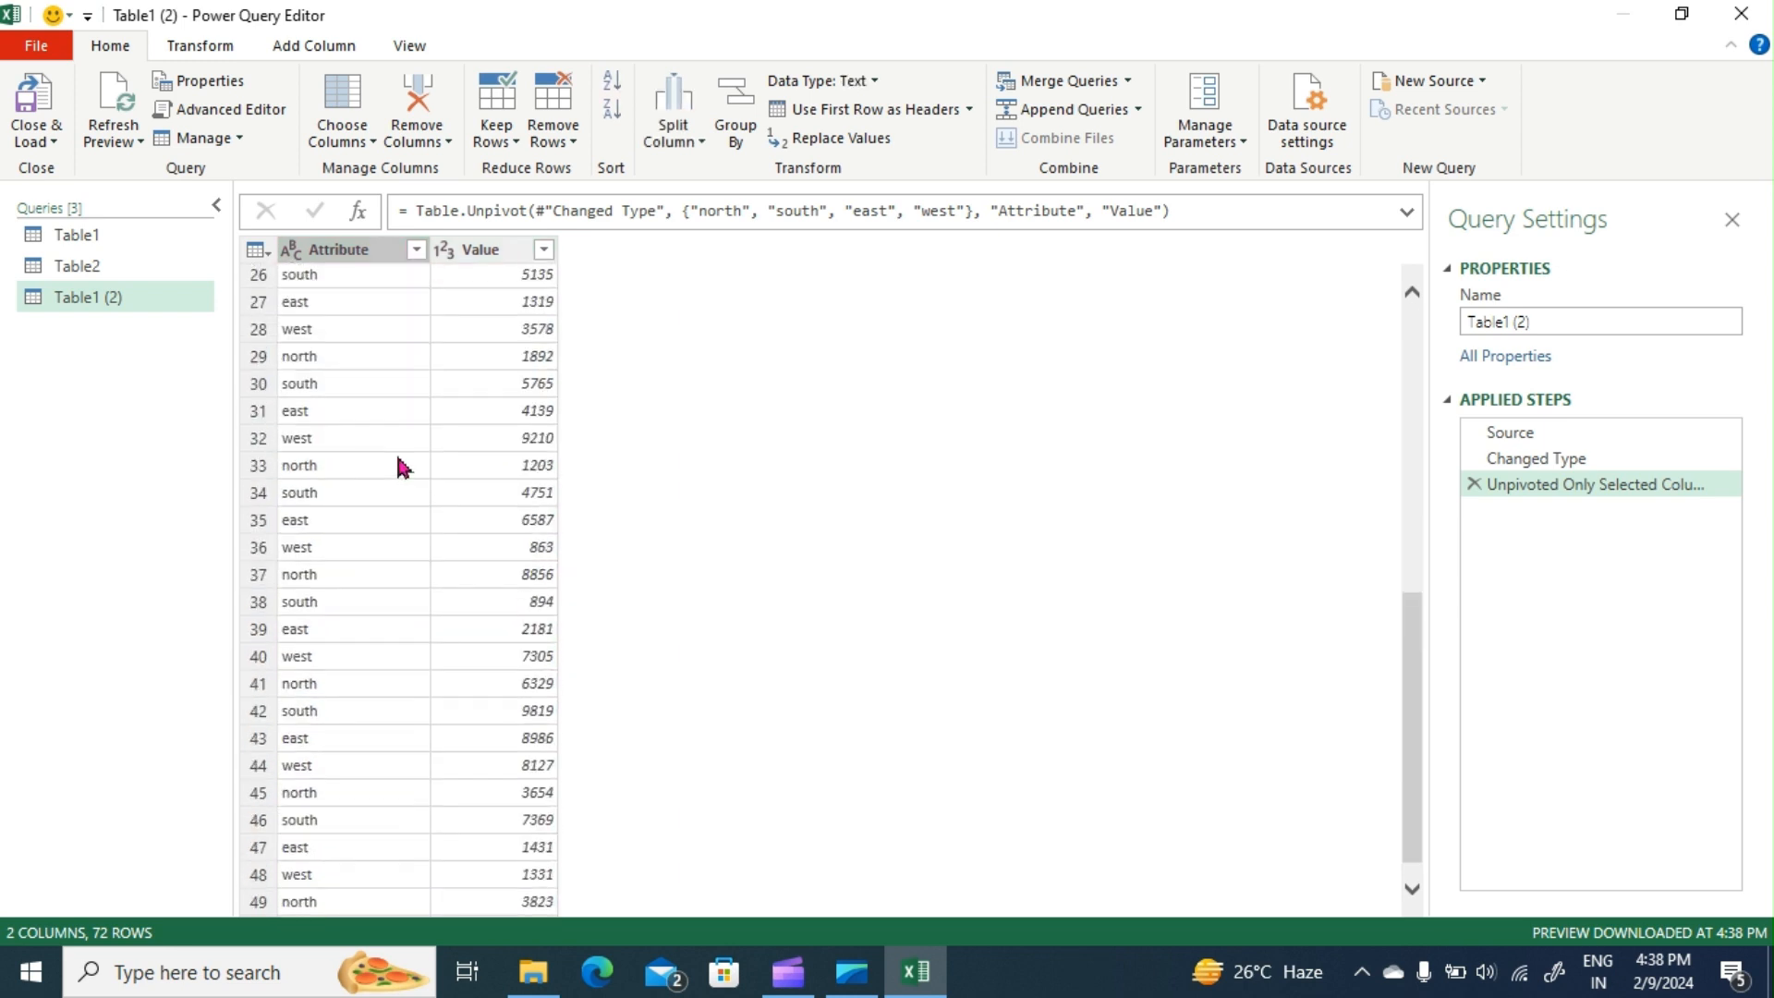
scroll(397, 464, "down", 4)
scroll(403, 453, "up", 12)
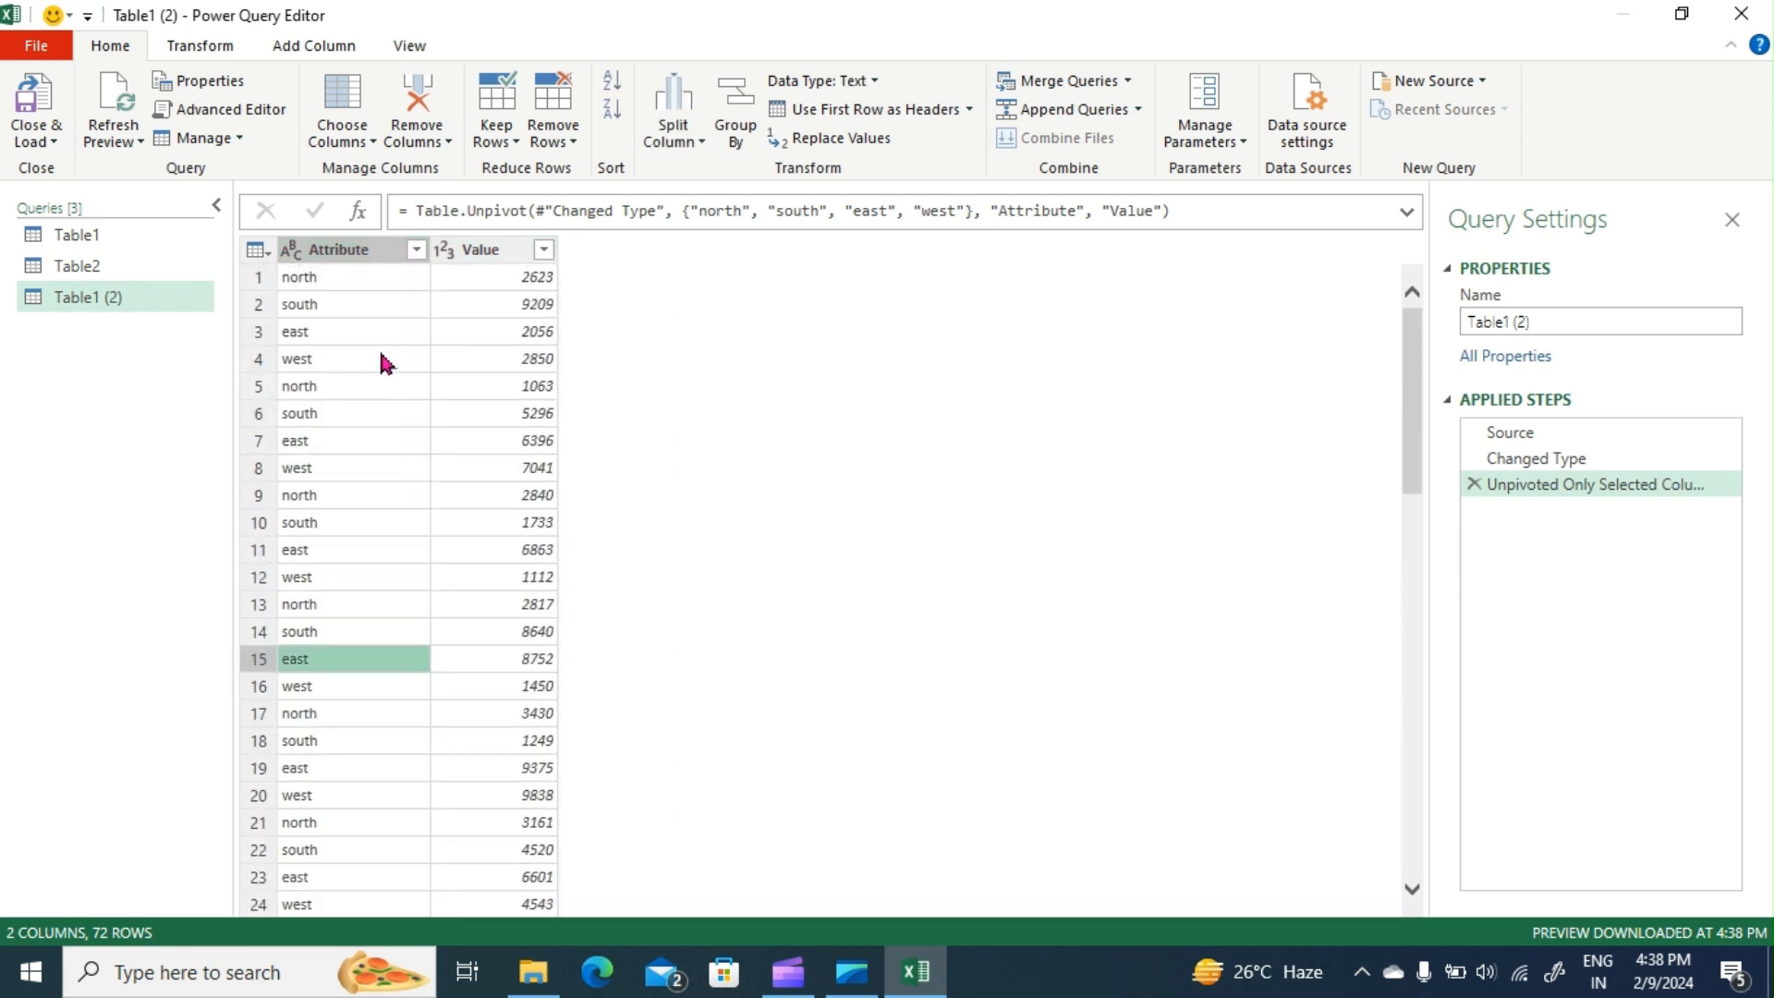
Step: Close the query and load the unpivoted result as a table at cell H1 of the existing unpivot 2 worksheet
left_click(37, 141)
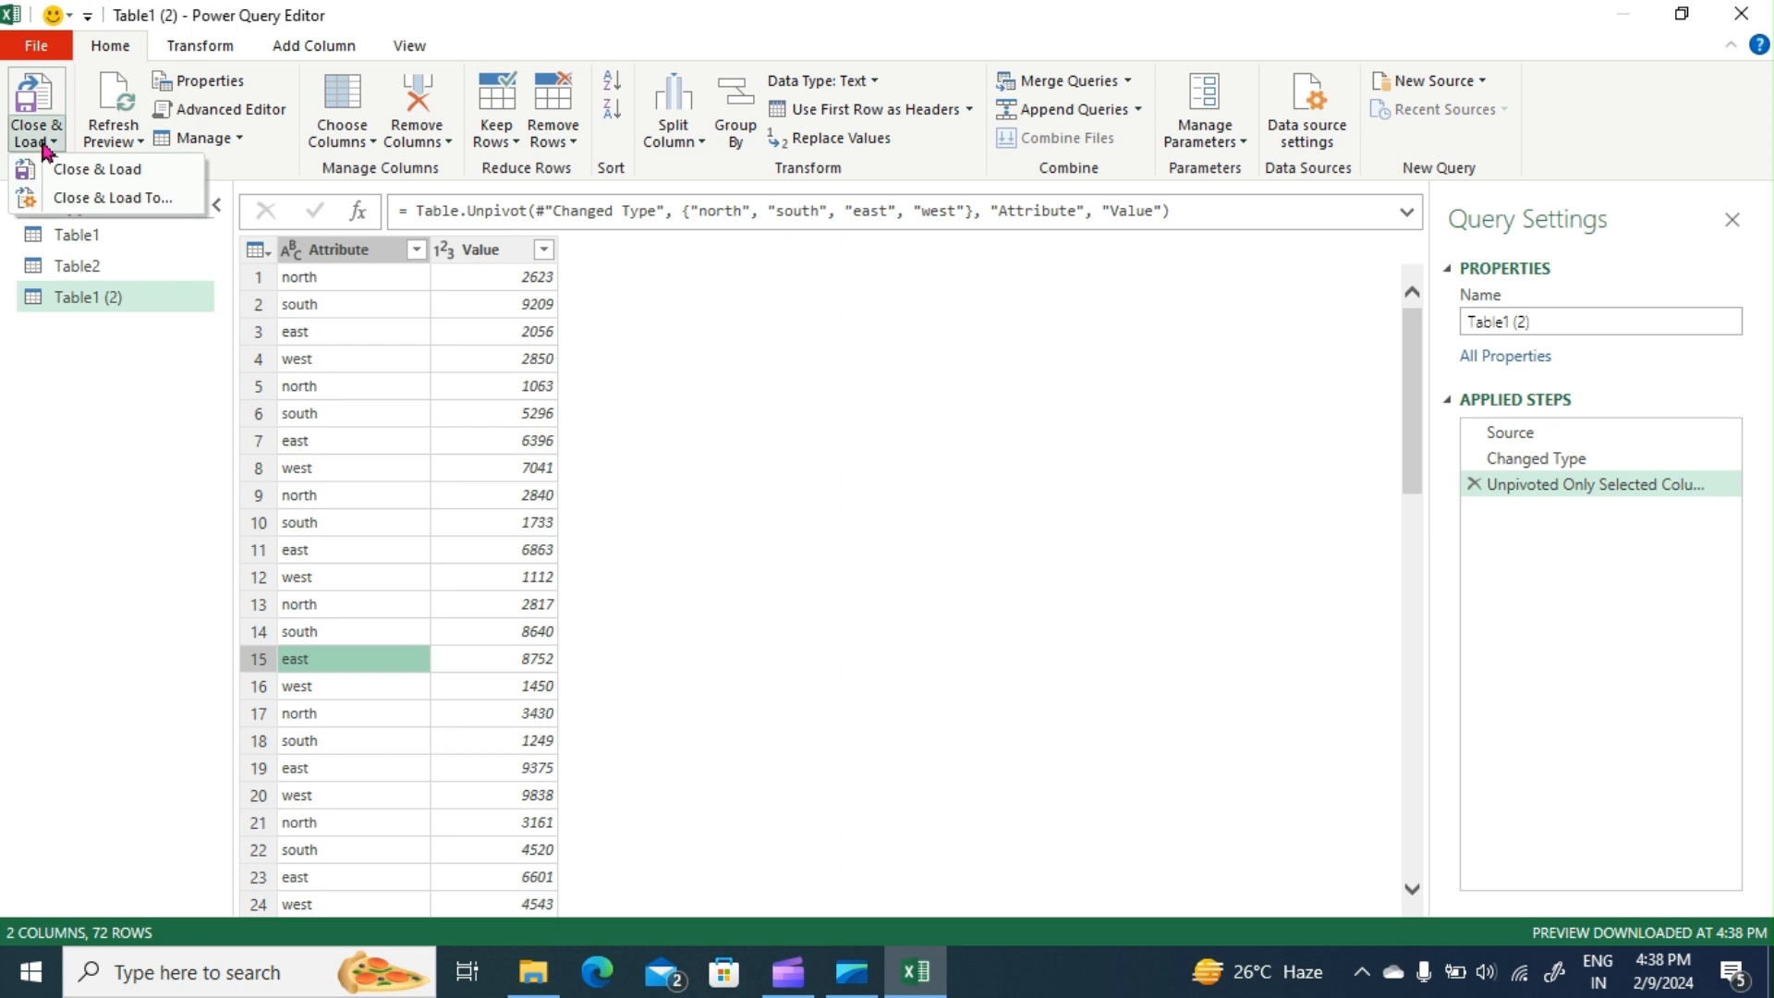
left_click(96, 197)
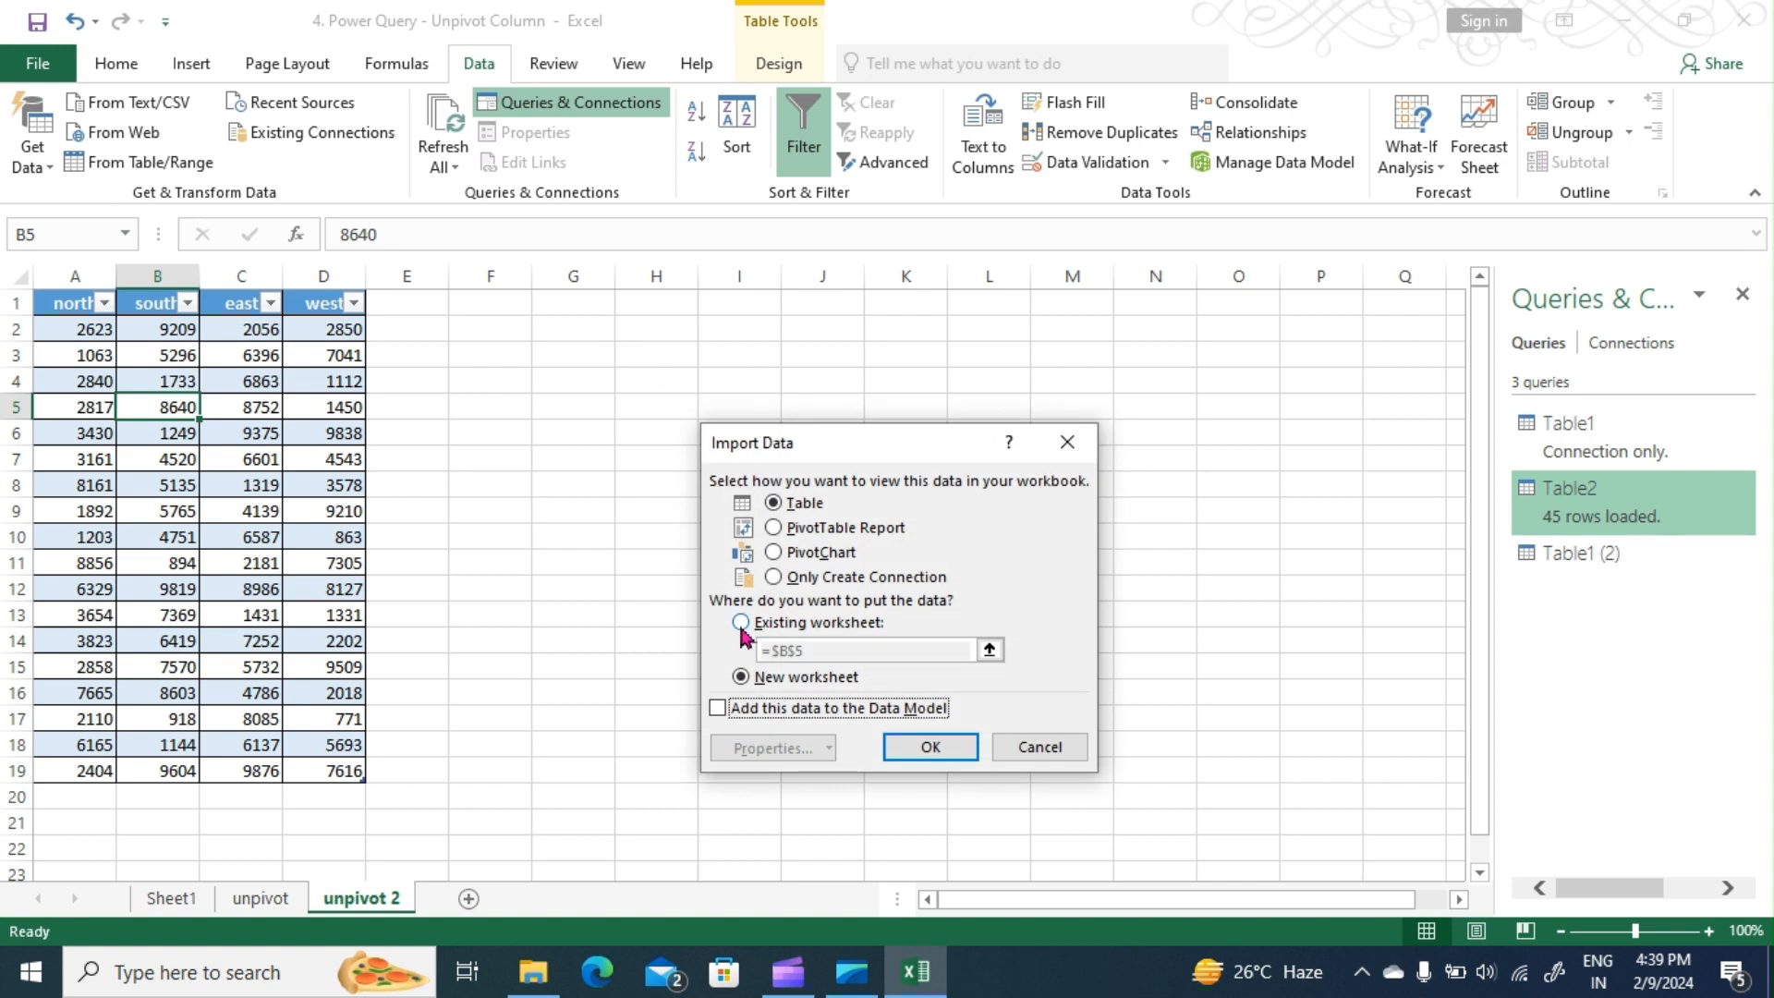
left_click(741, 623)
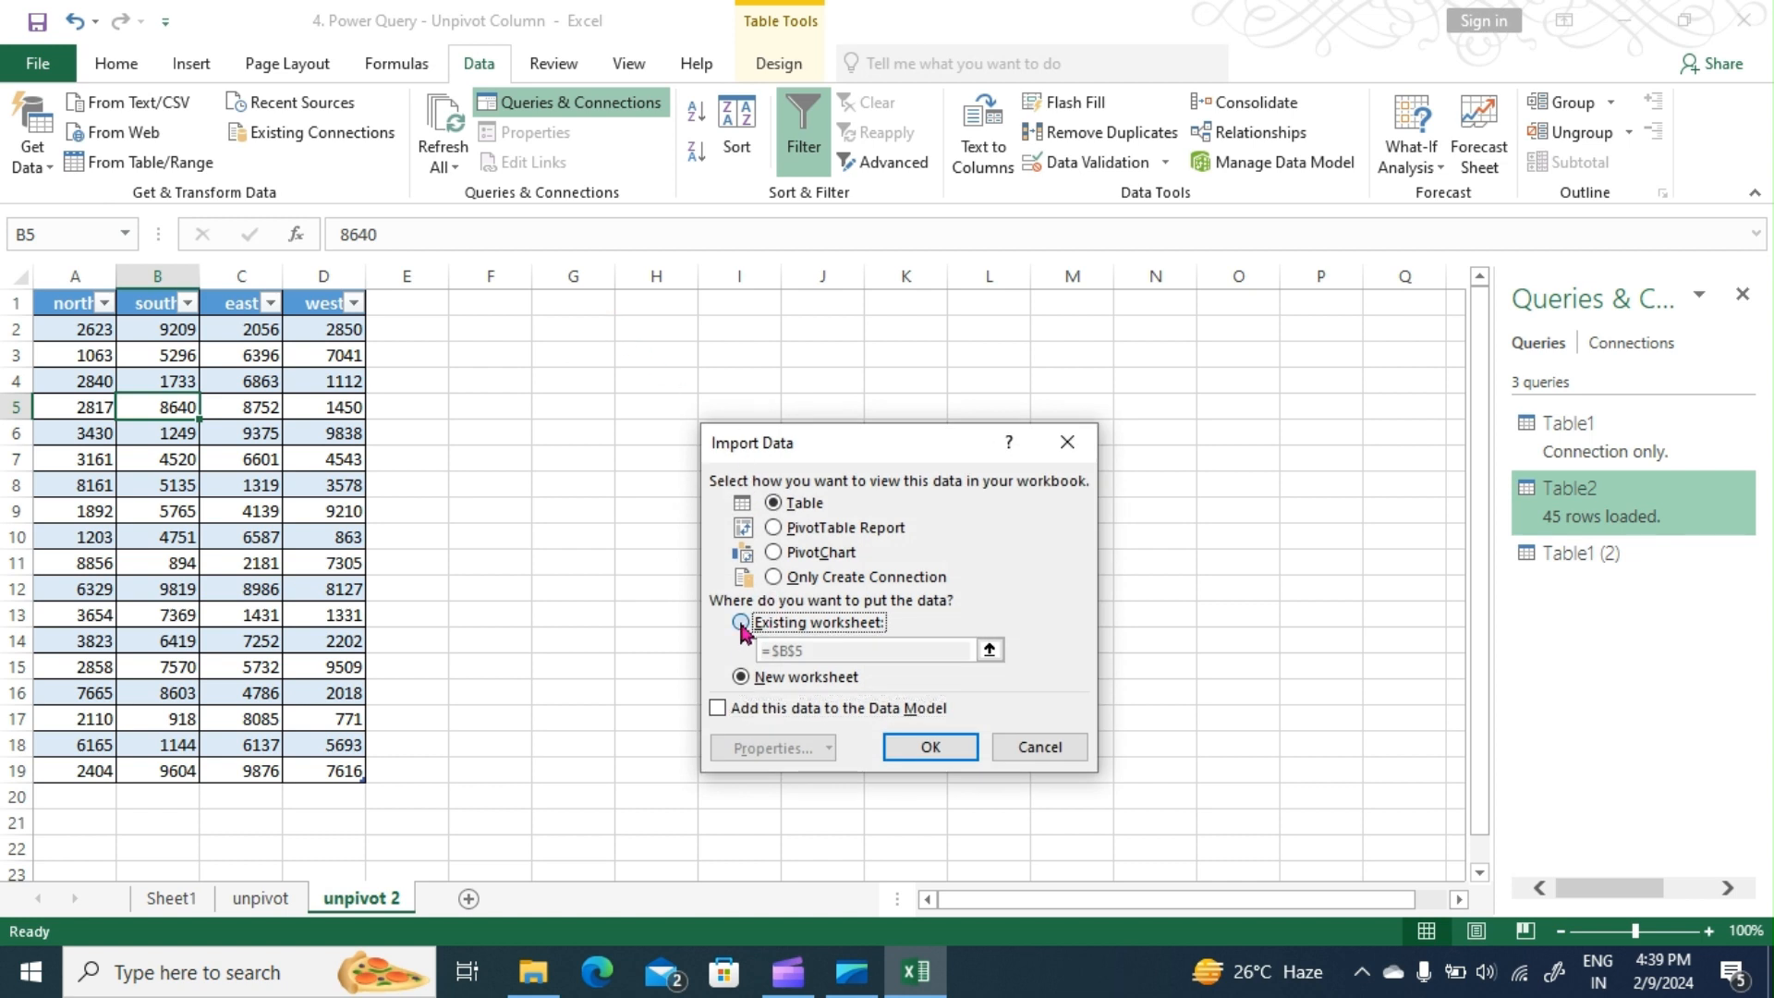
left_click(988, 651)
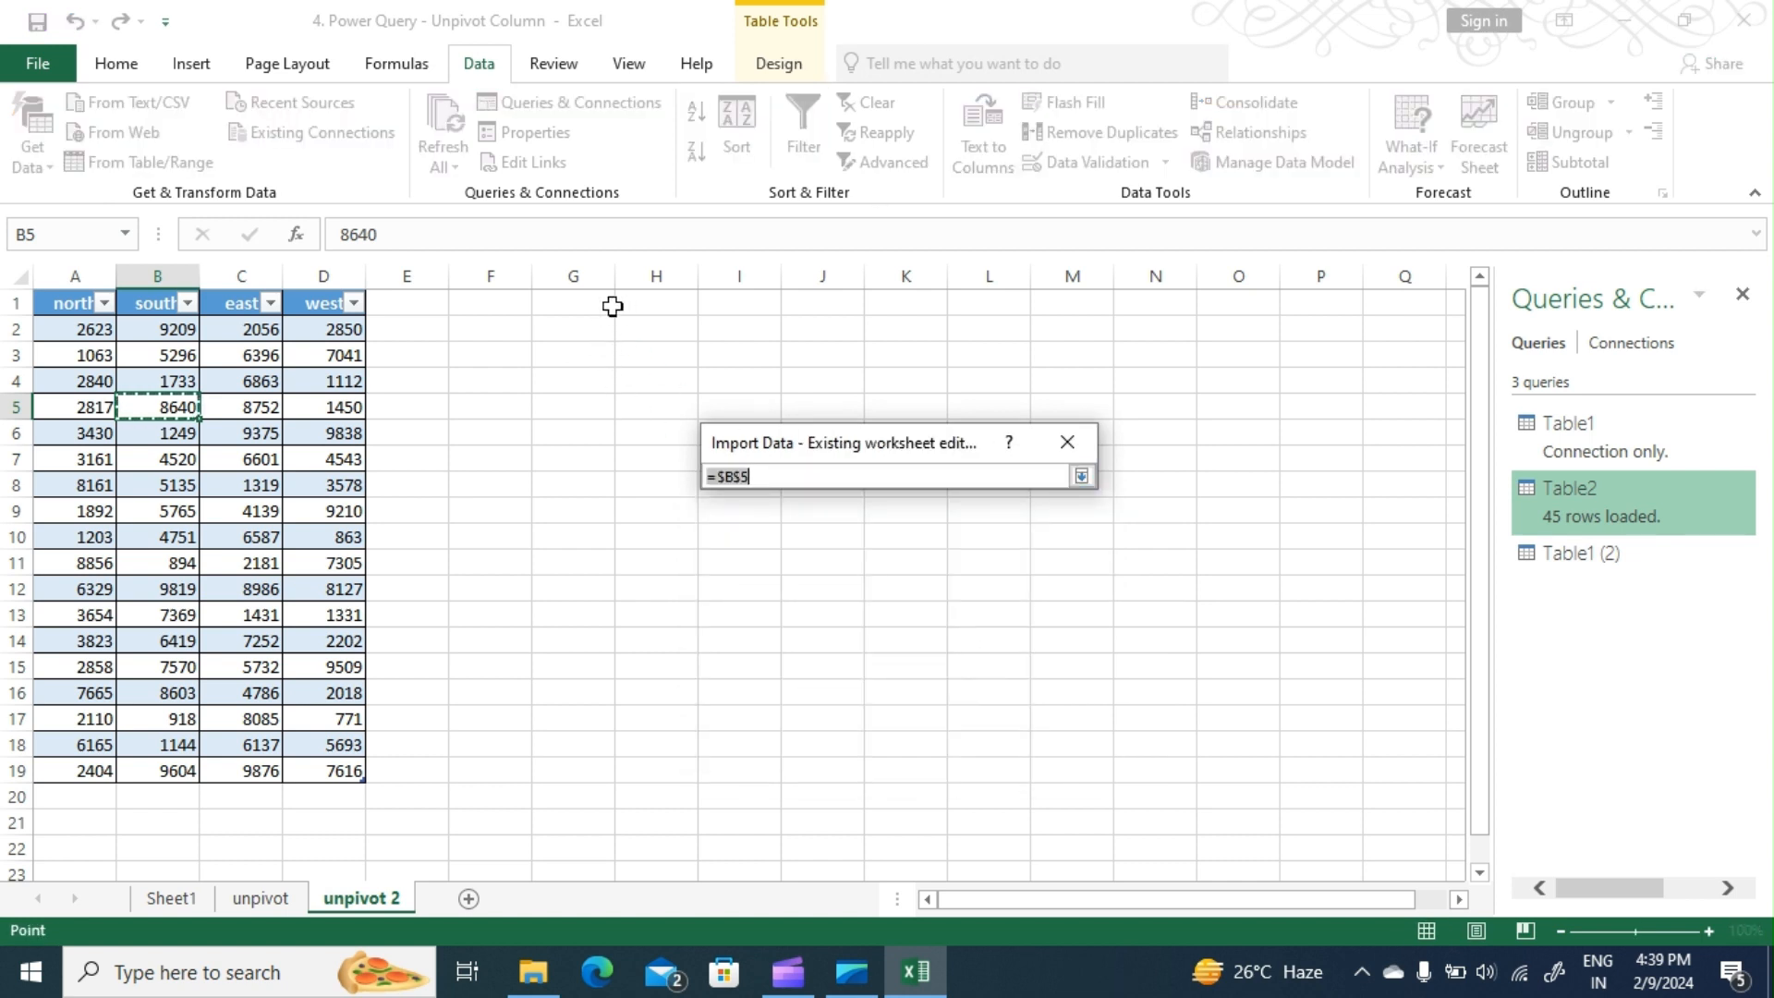
left_click(653, 305)
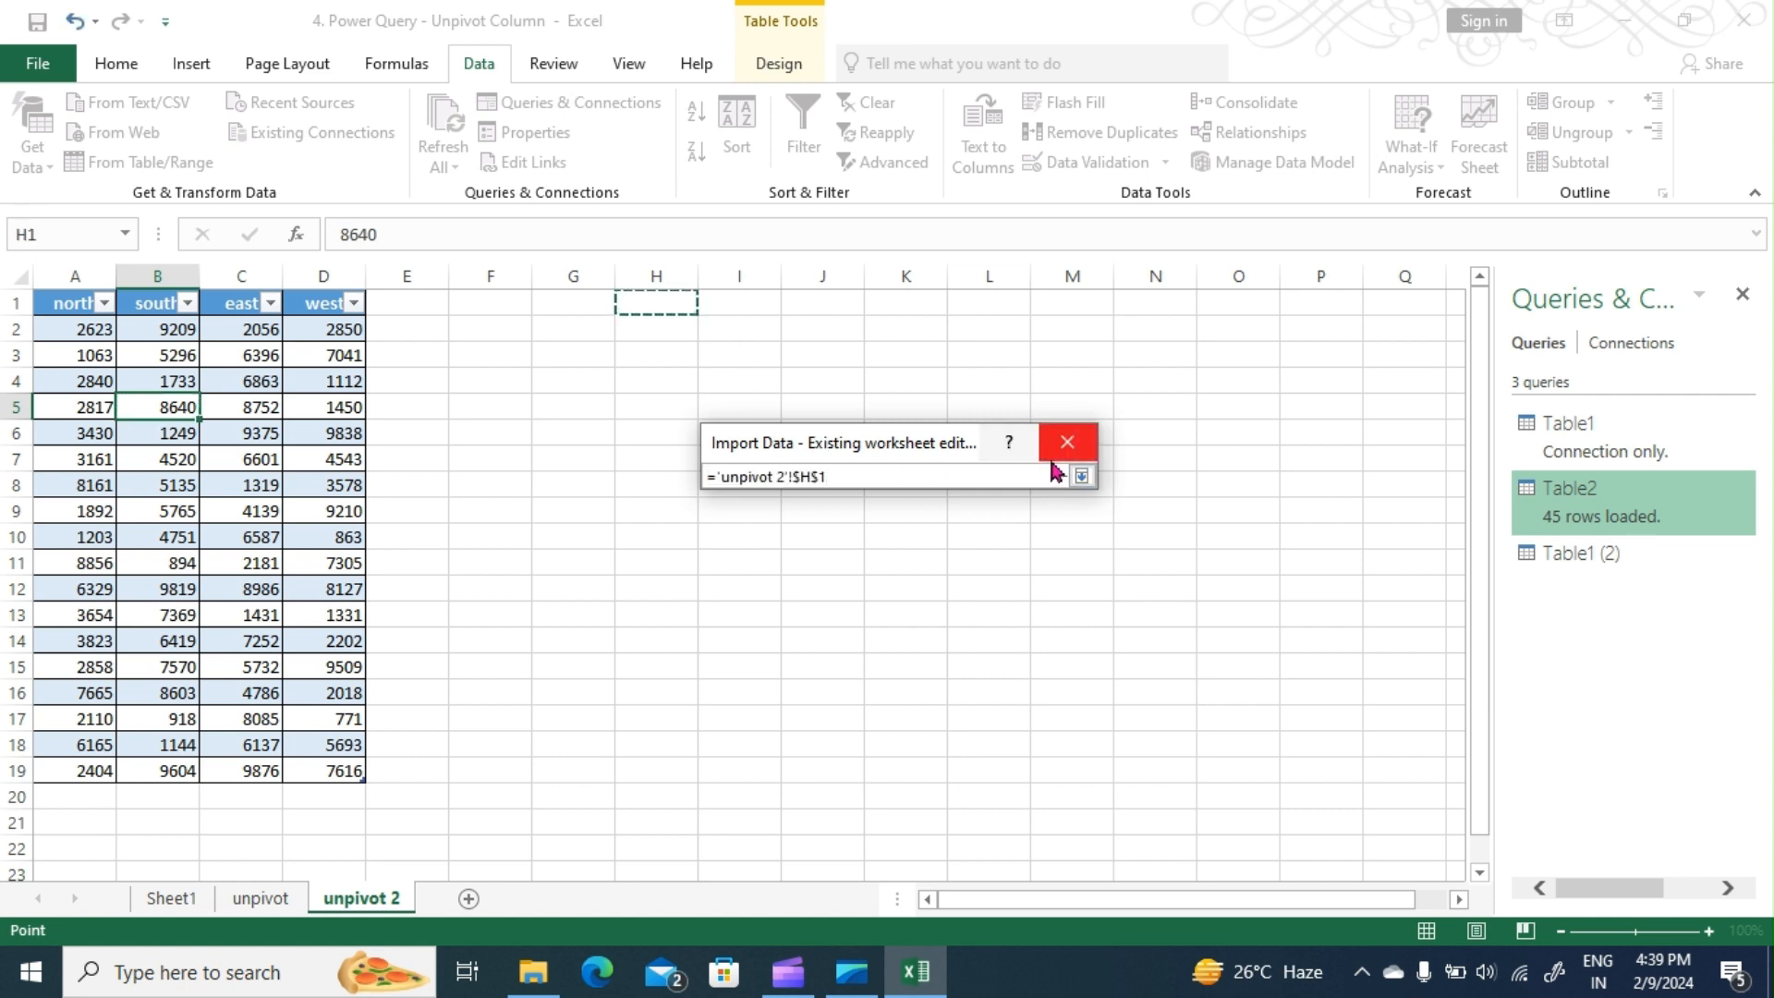
left_click(1079, 476)
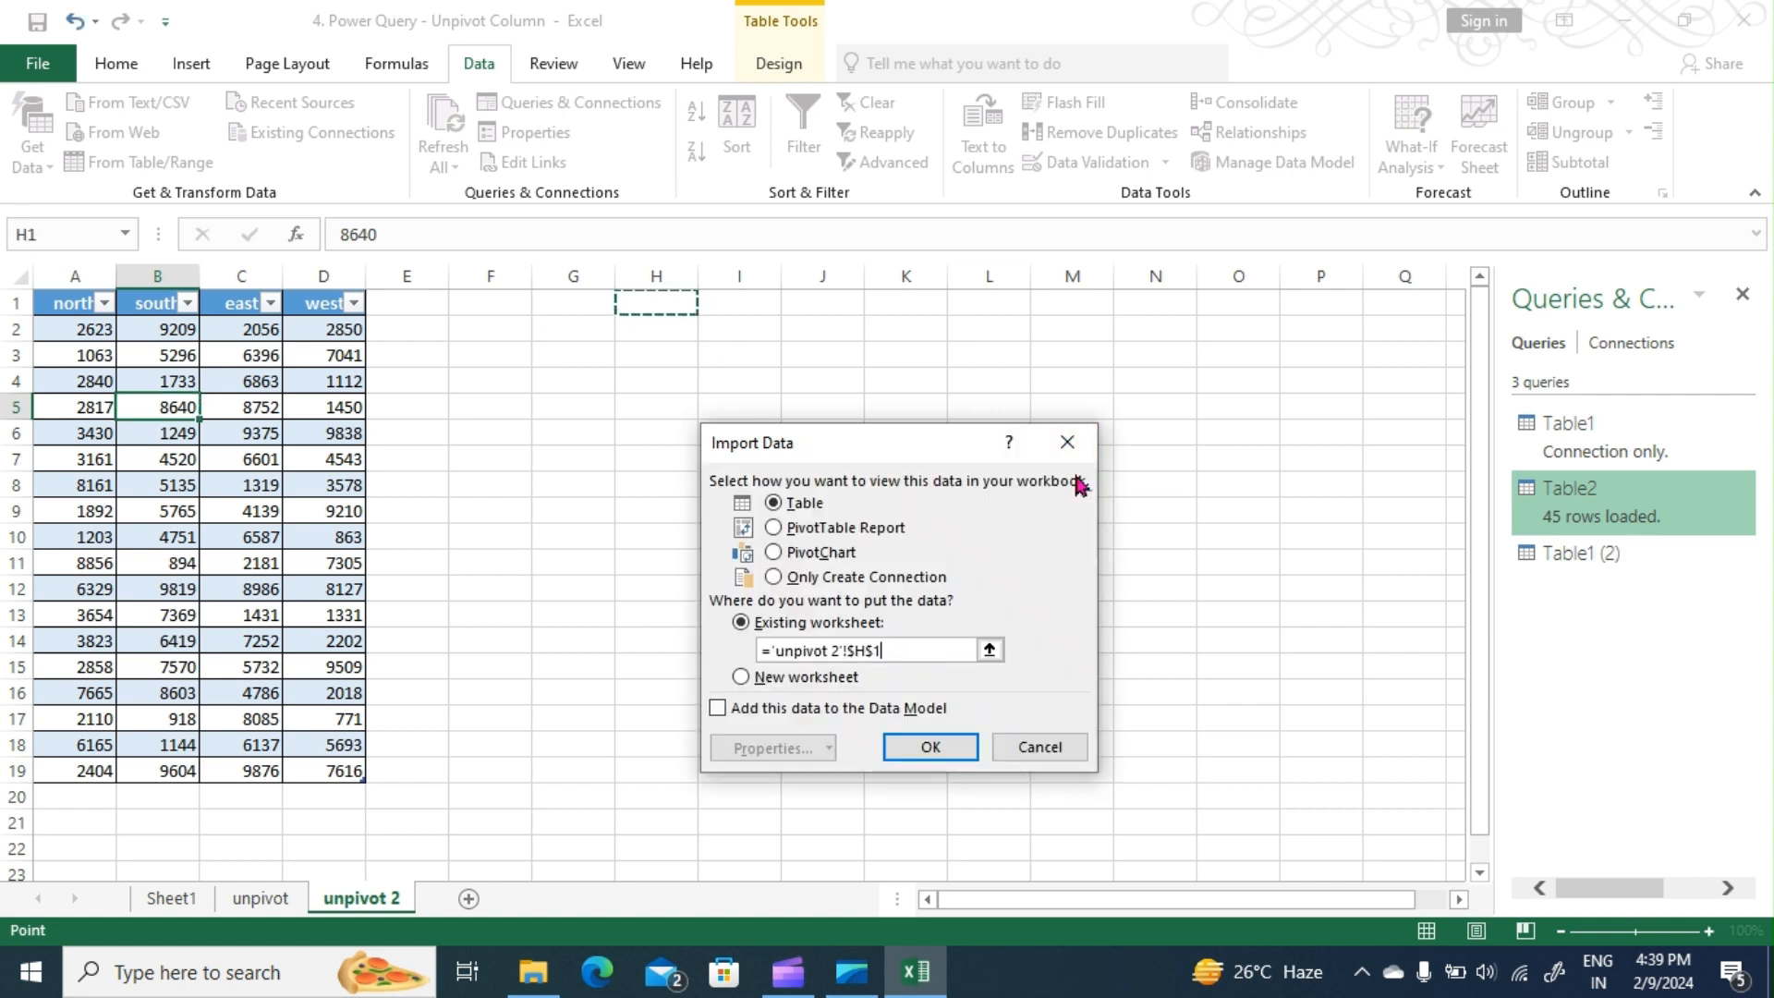
left_click(949, 756)
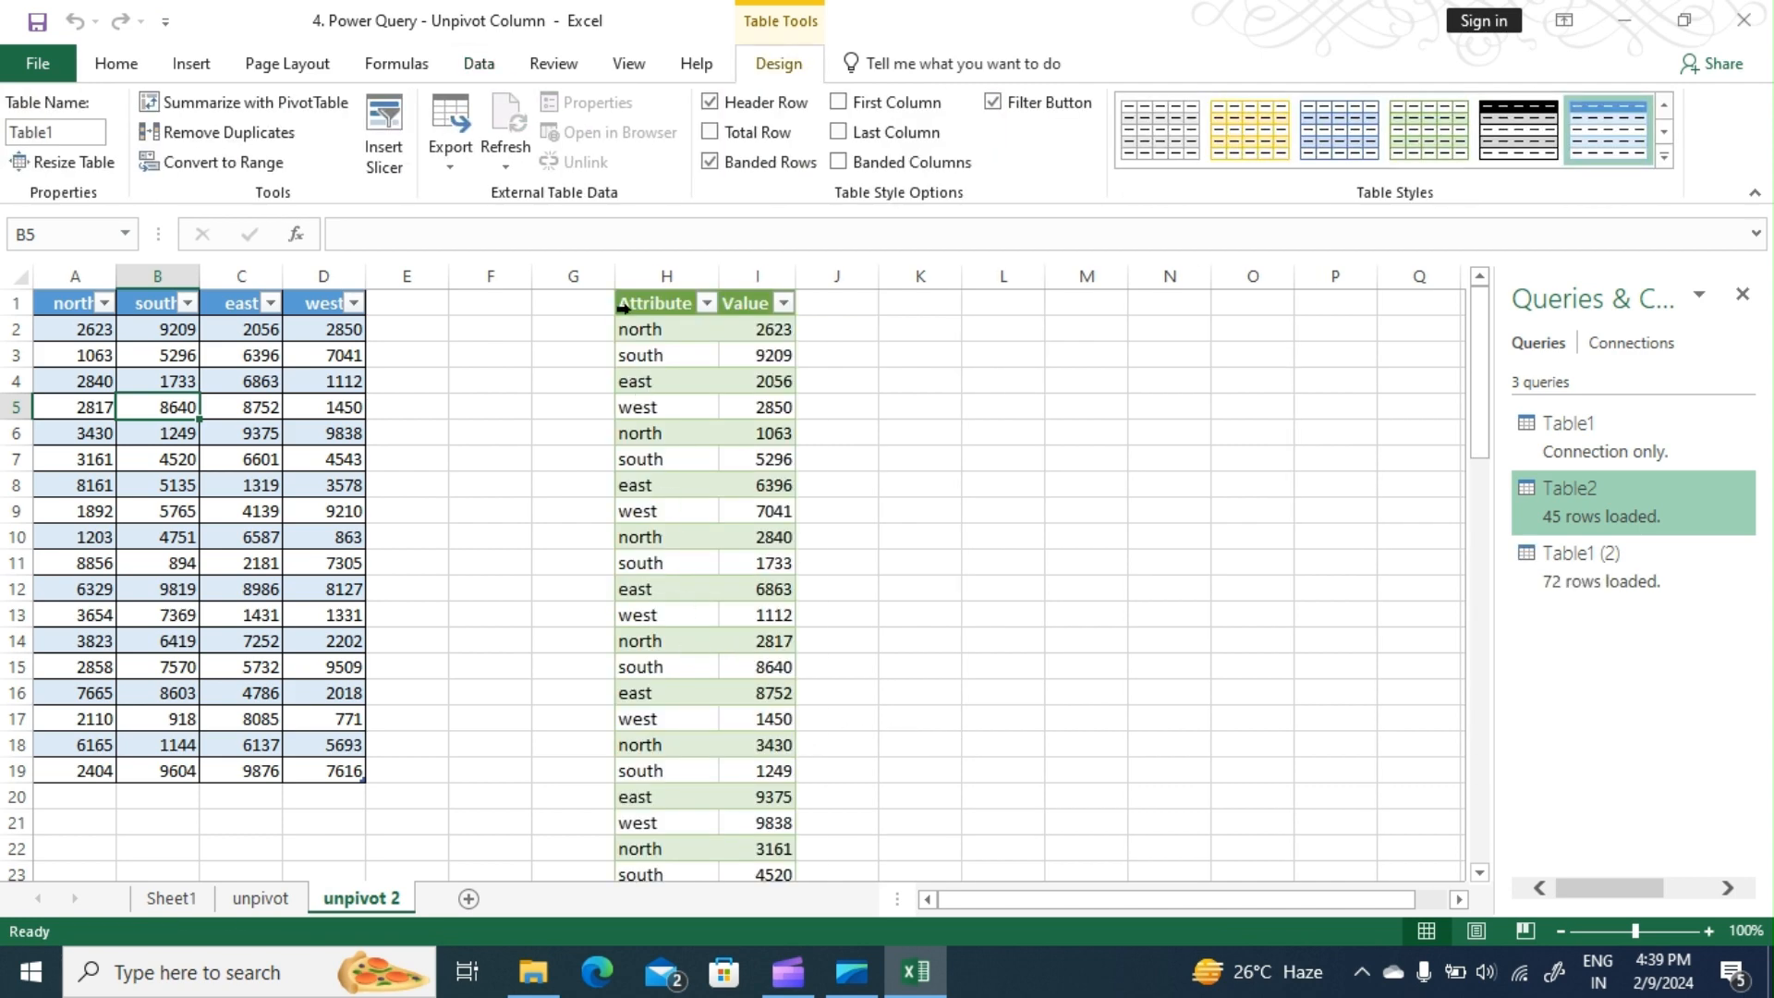
Step: Start a PivotTable that uses the unpivoted Attribute and Value table, Table1__2, as its source range
left_click(196, 65)
left_click(41, 125)
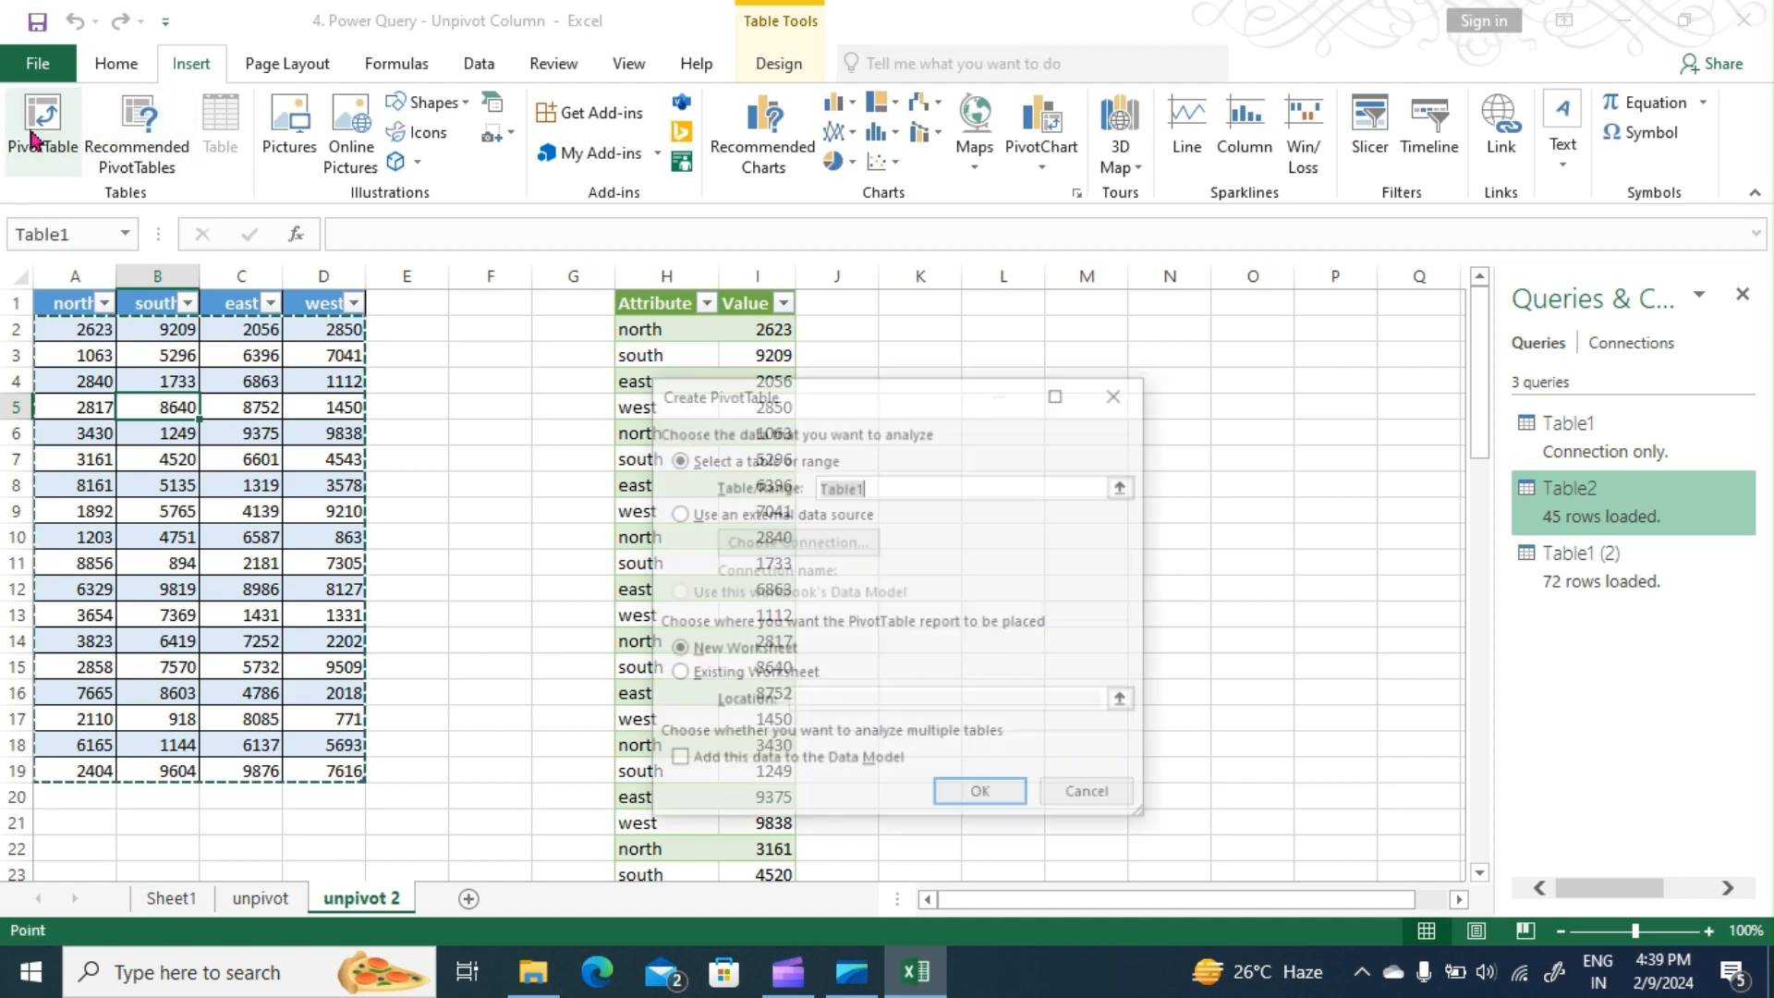
left_click(1126, 487)
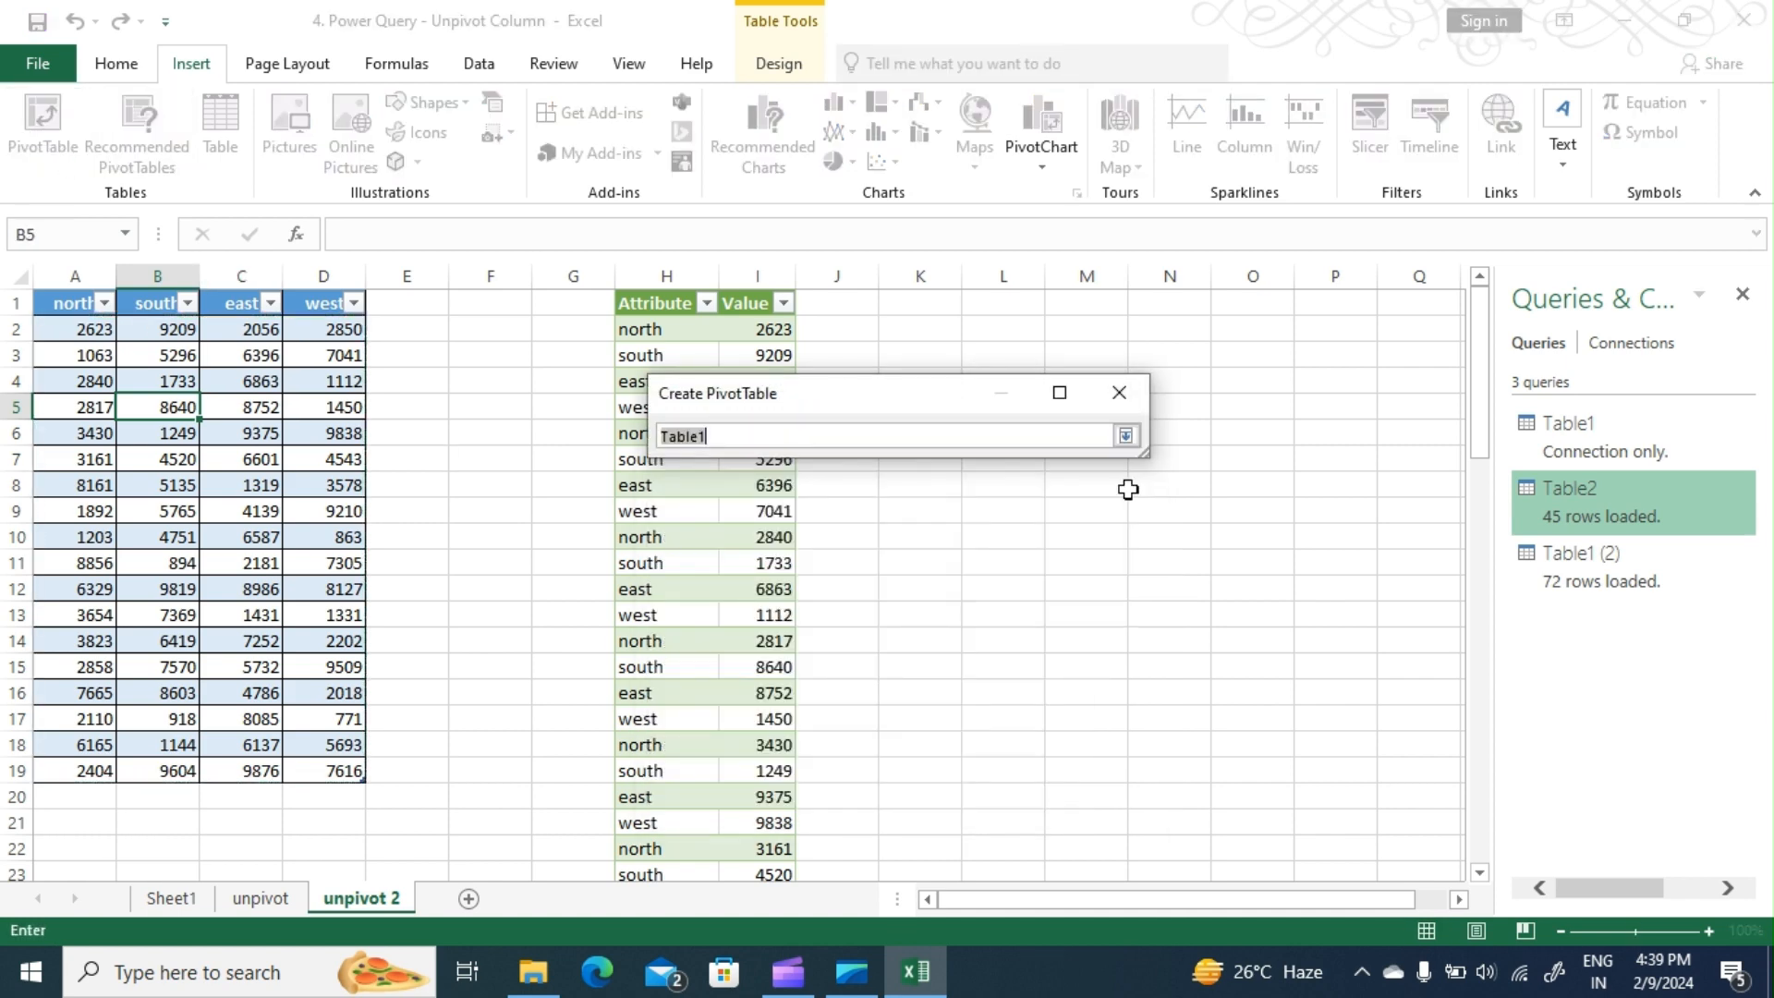
left_click_drag(643, 301, 790, 799)
left_click_drag(728, 305, 729, 302)
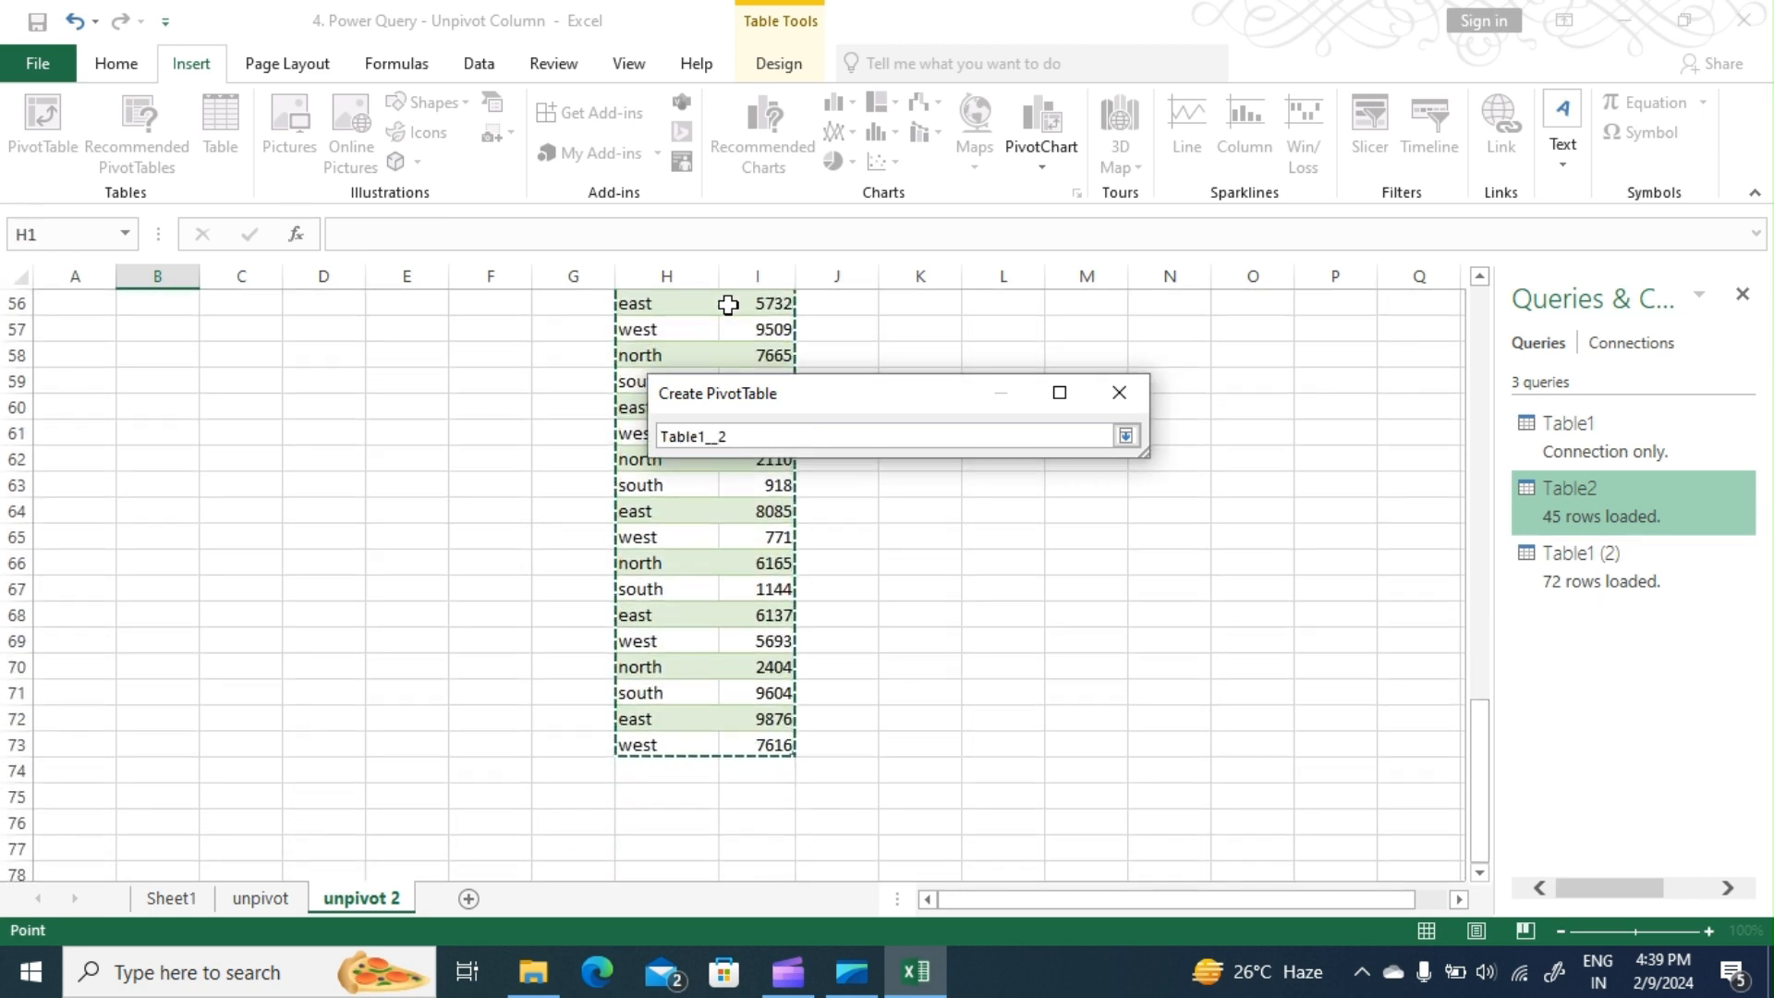
left_click(1125, 435)
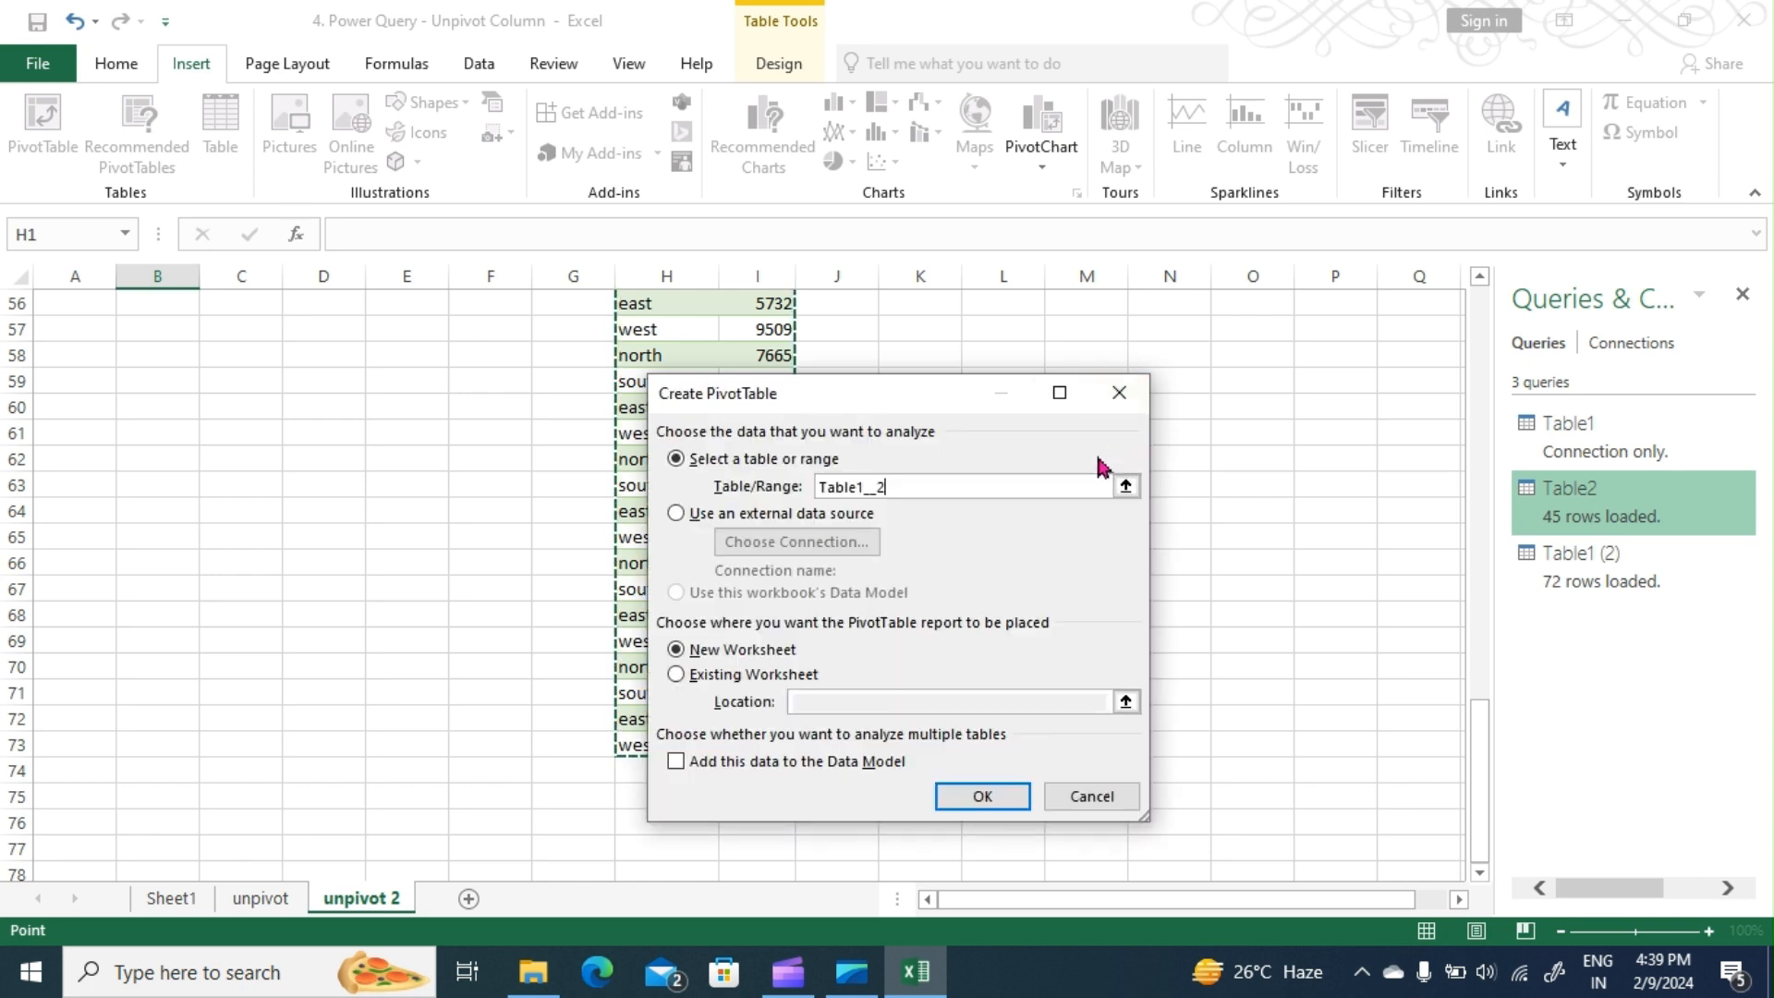
Step: Place the PivotTable at cell K1 of the existing unpivot 2 worksheet, with Attribute in the rows and the sum of Value
left_click(675, 675)
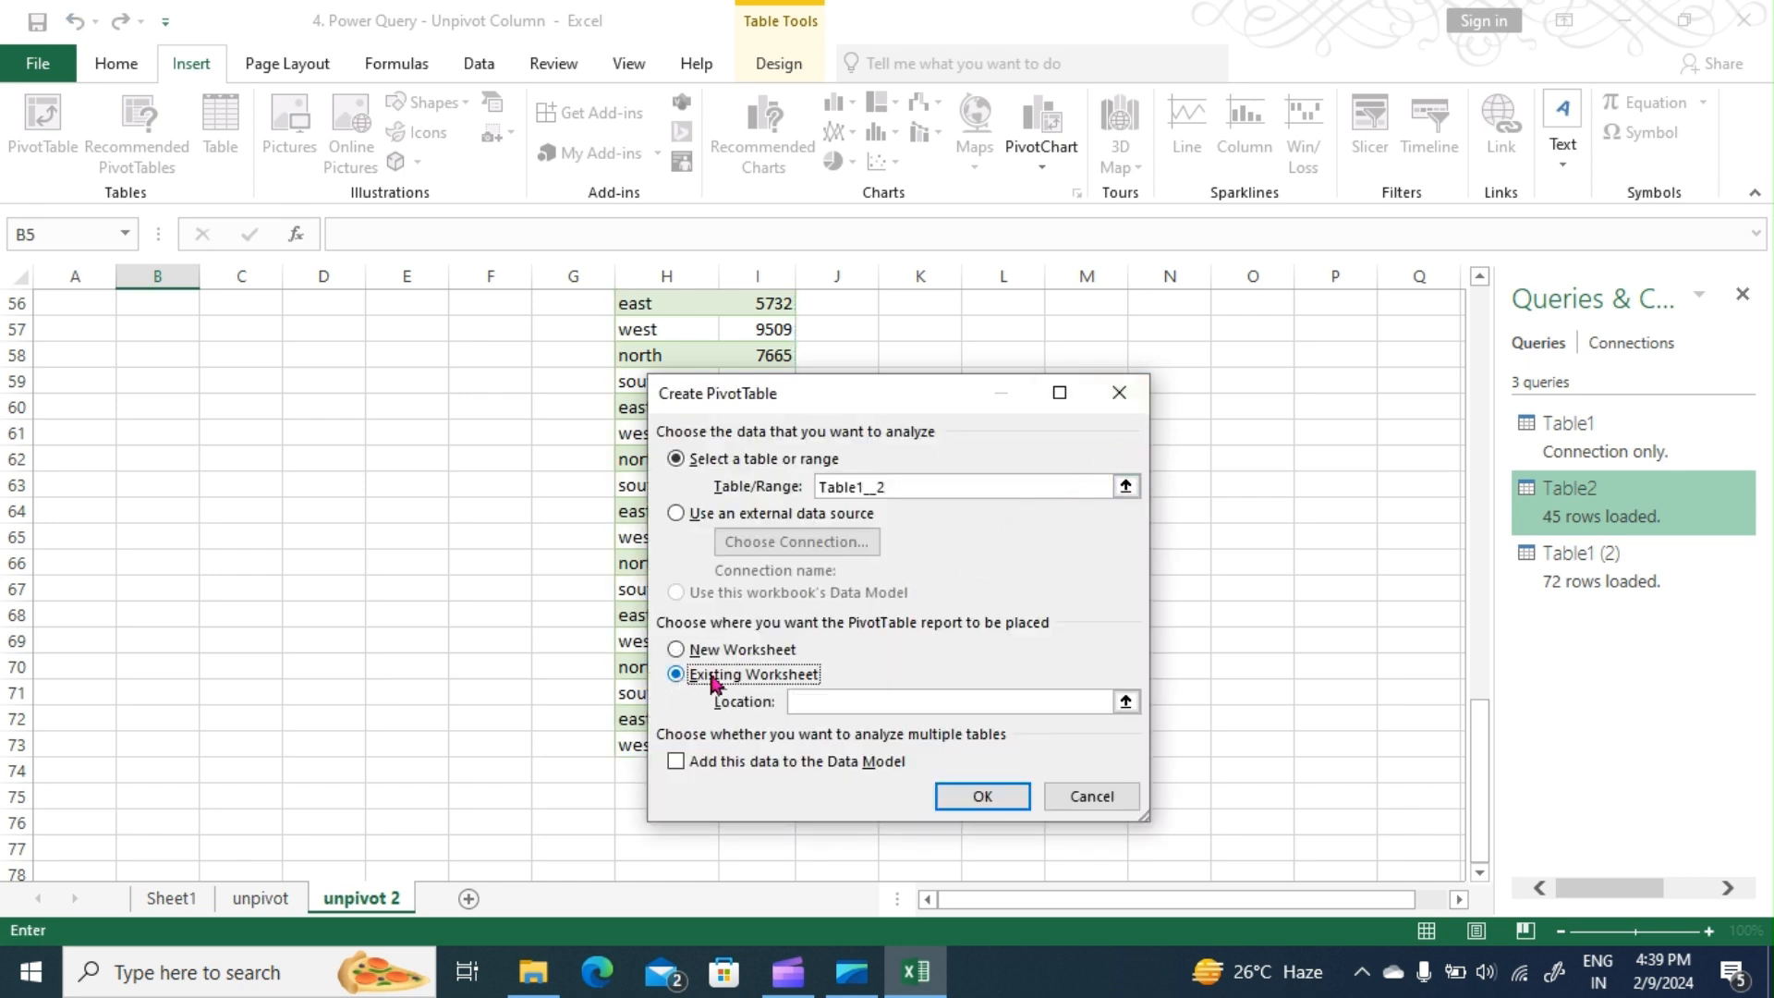
left_click(1125, 701)
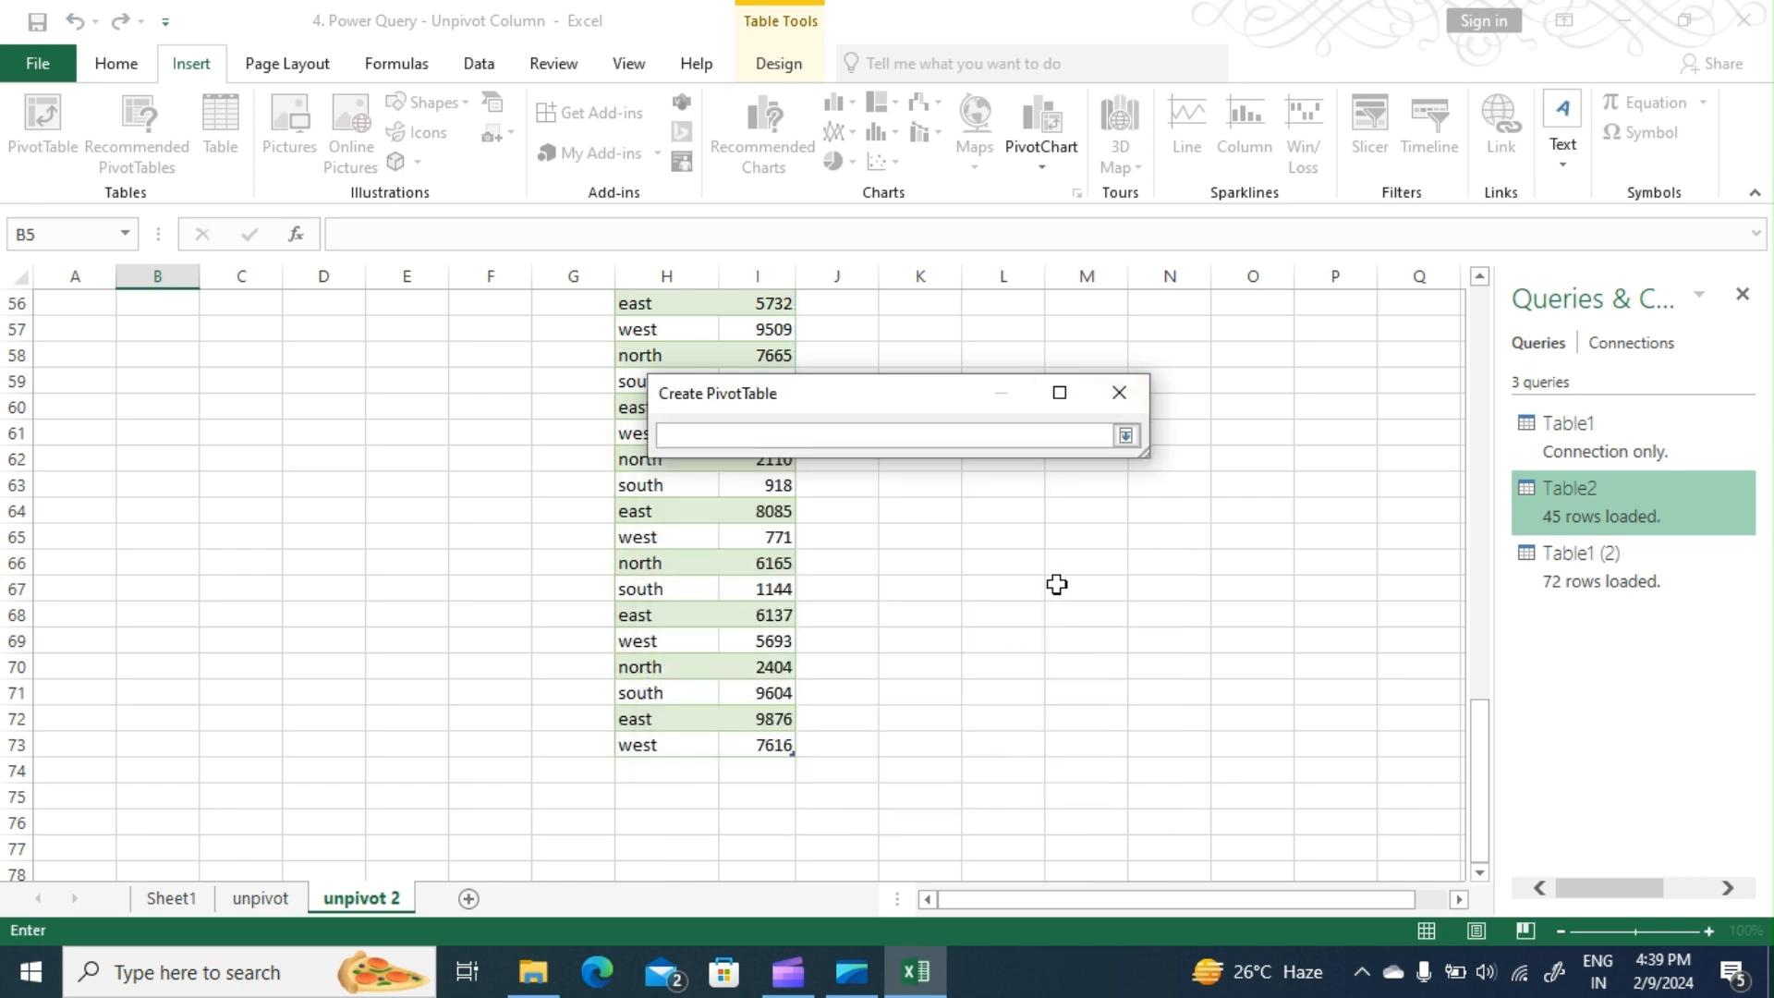
scroll(1062, 559, "up", 10)
scroll(1065, 551, "up", 8)
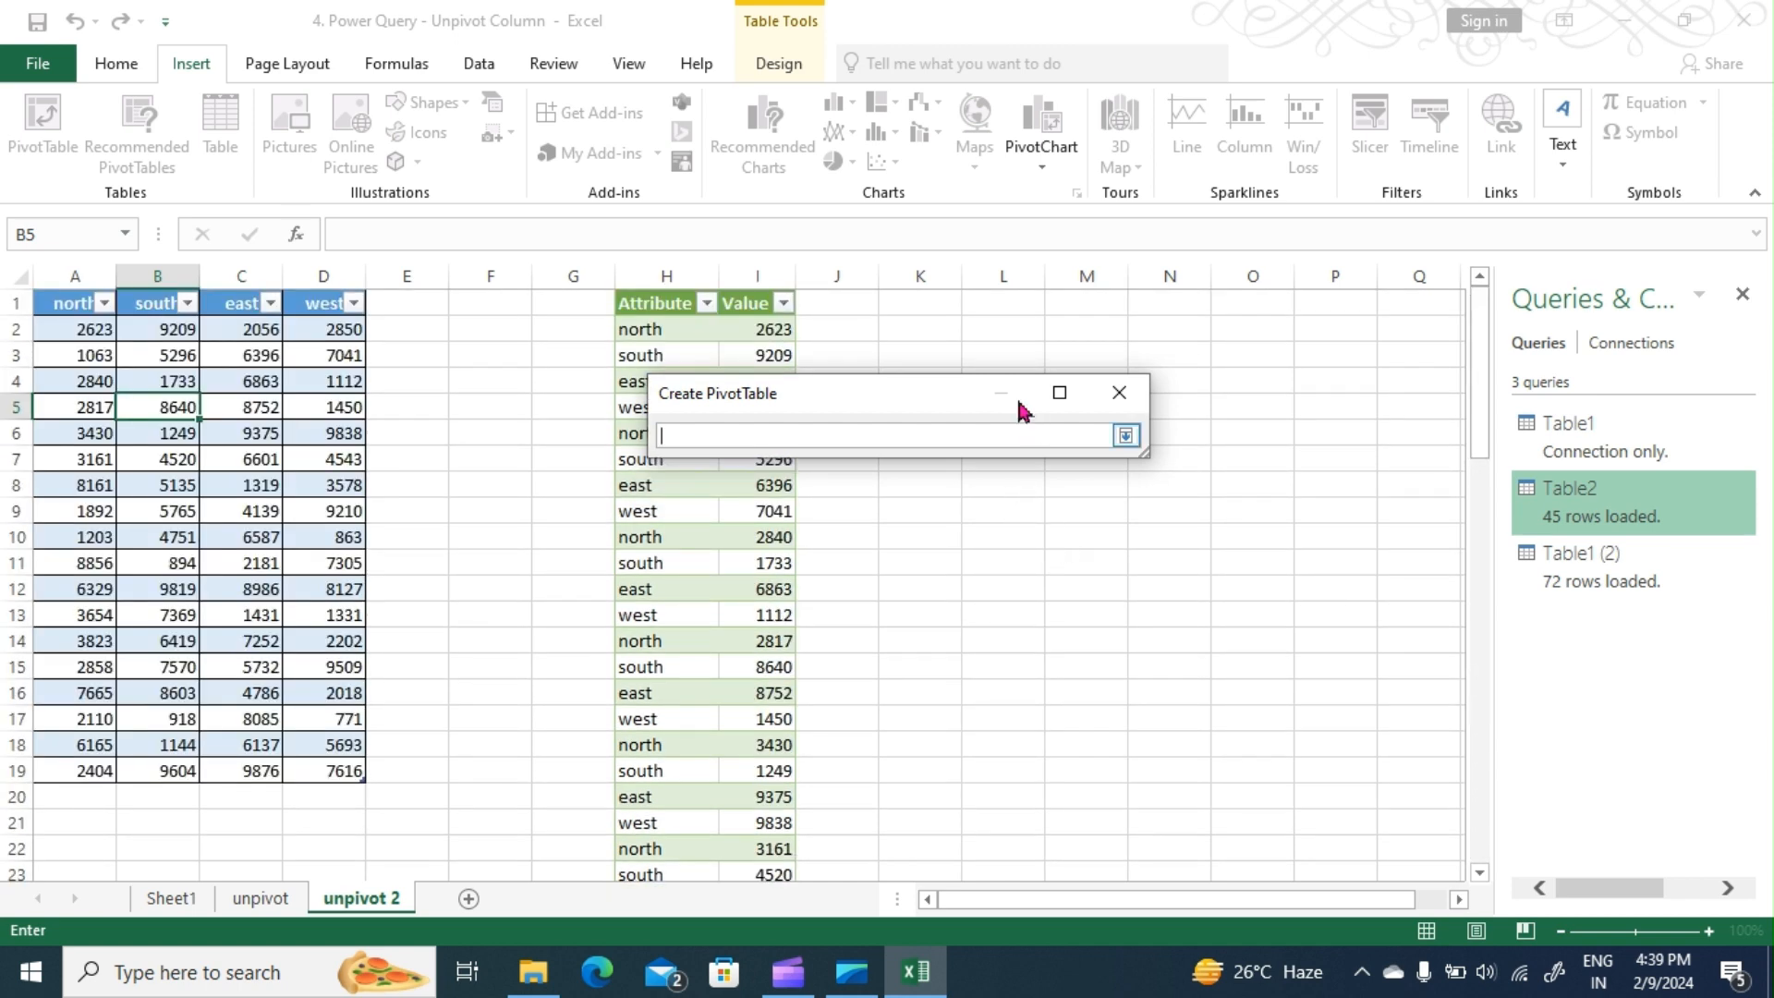
left_click(925, 306)
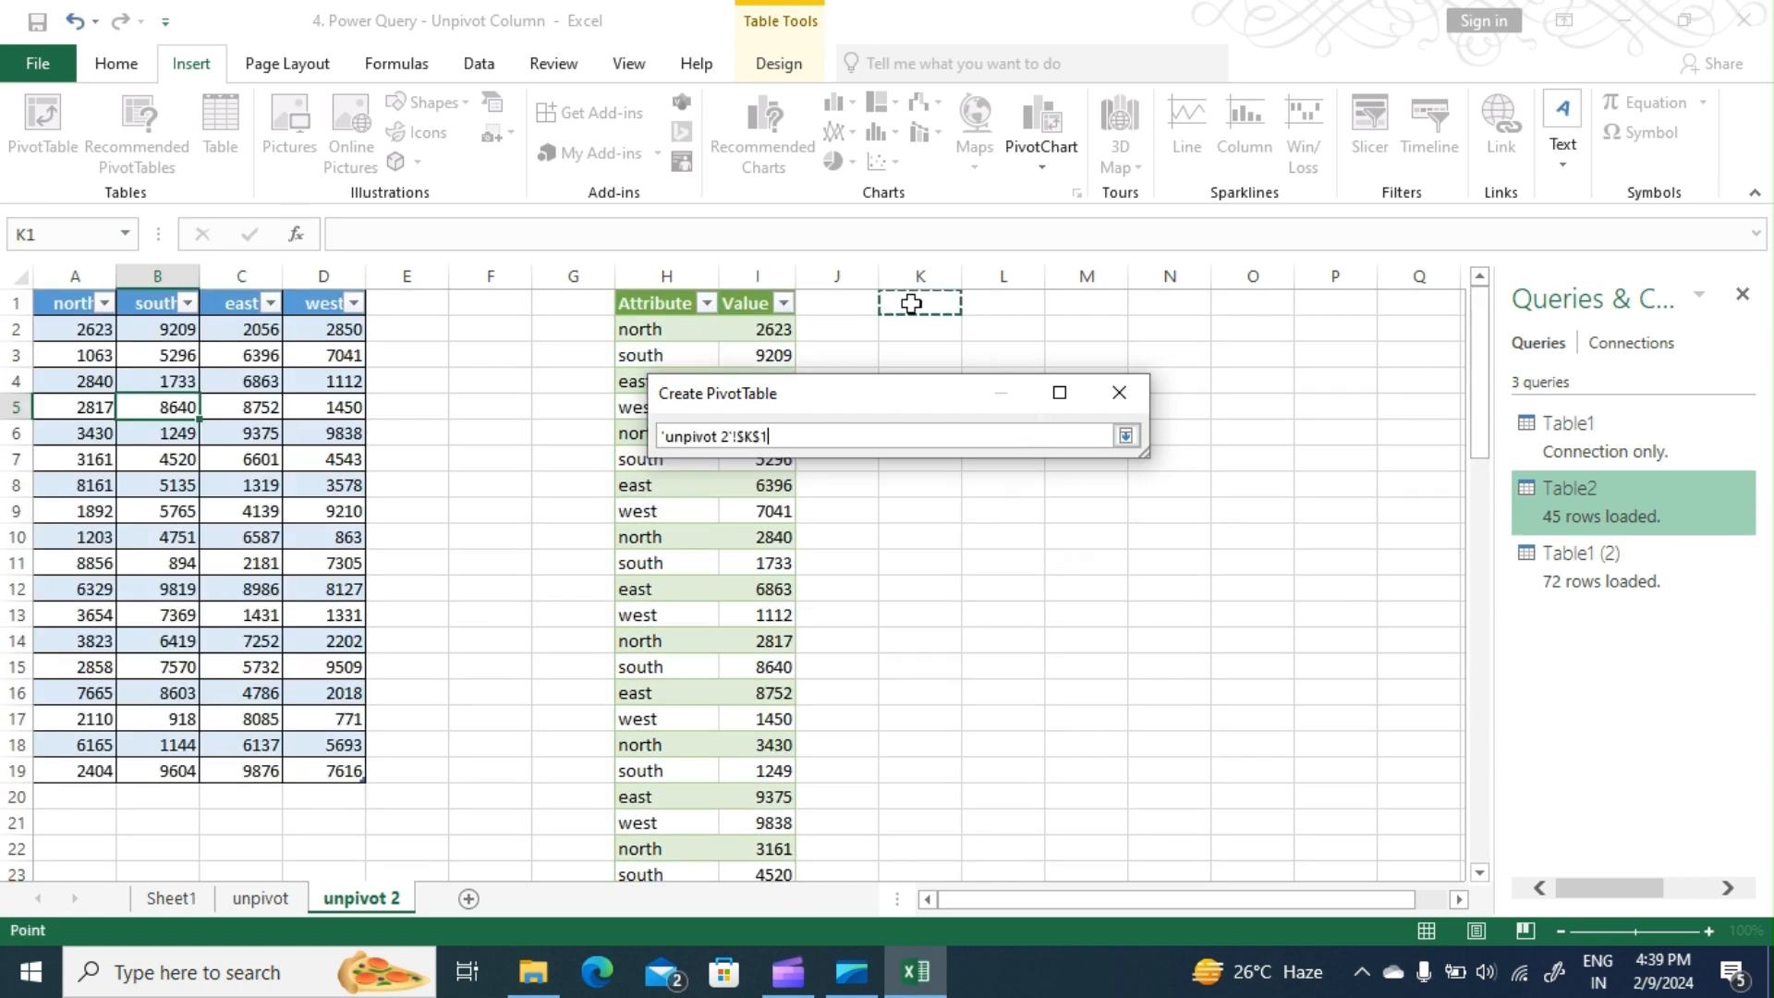
left_click(1125, 436)
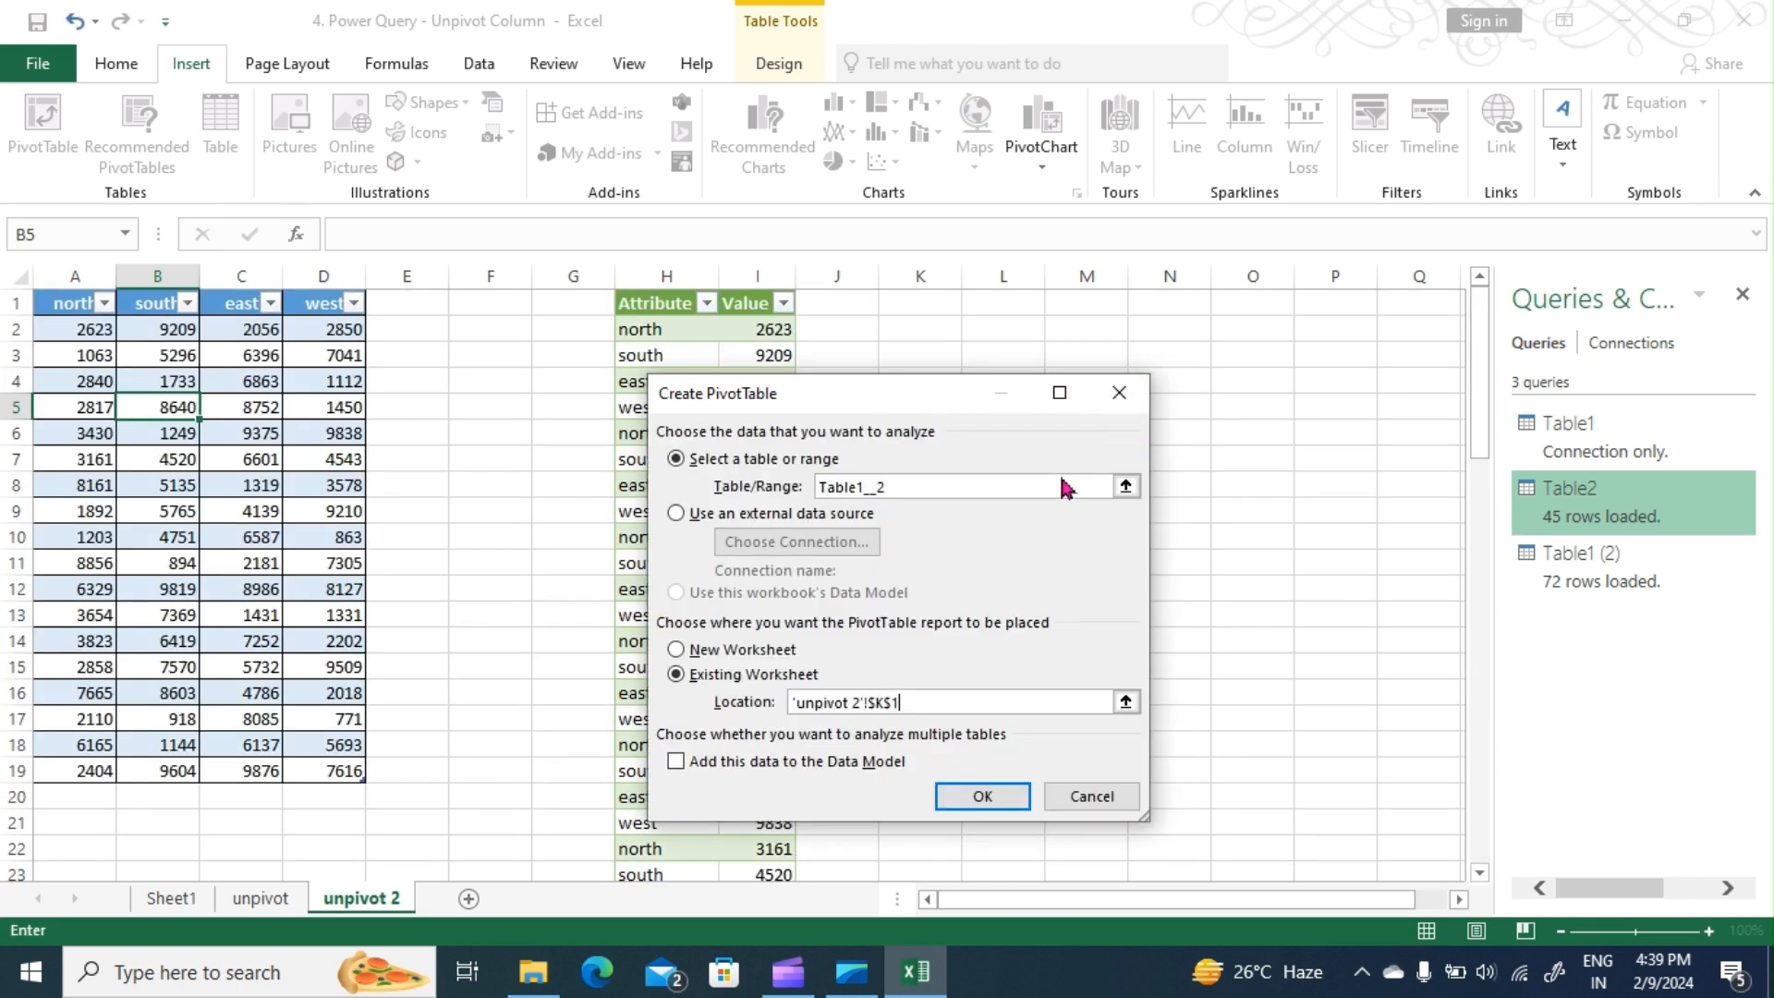
left_click(978, 798)
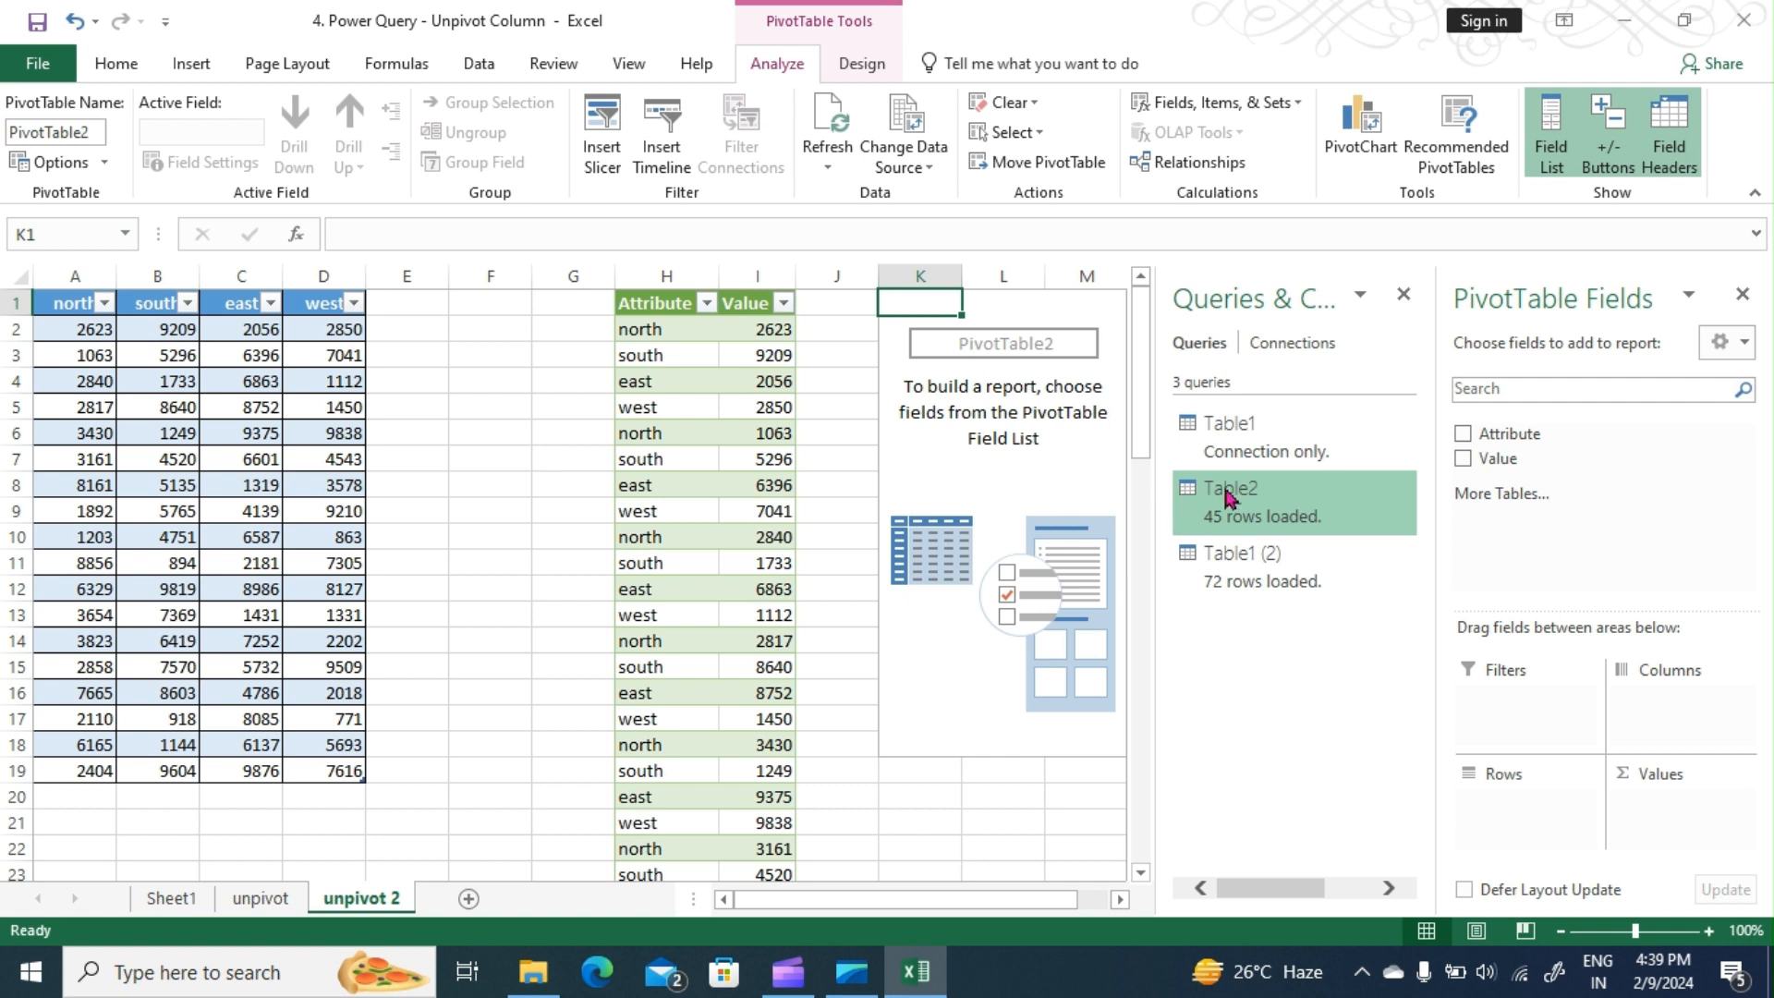
left_click(1463, 436)
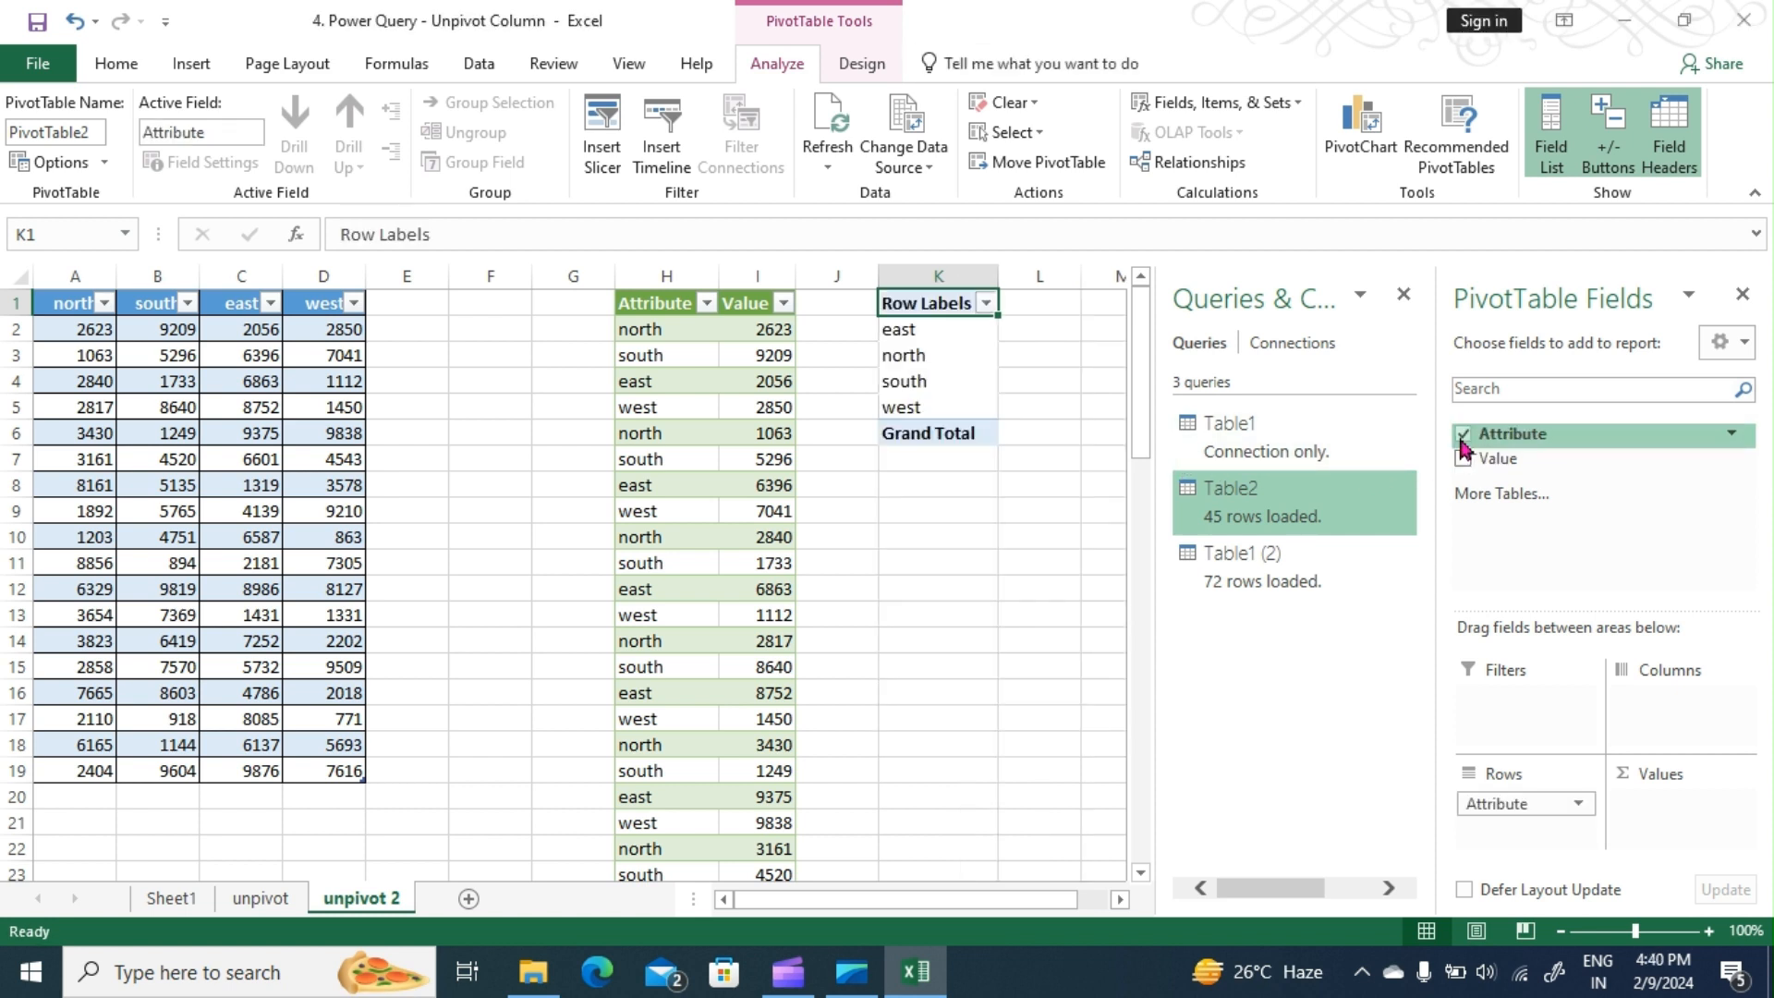
left_click(1462, 459)
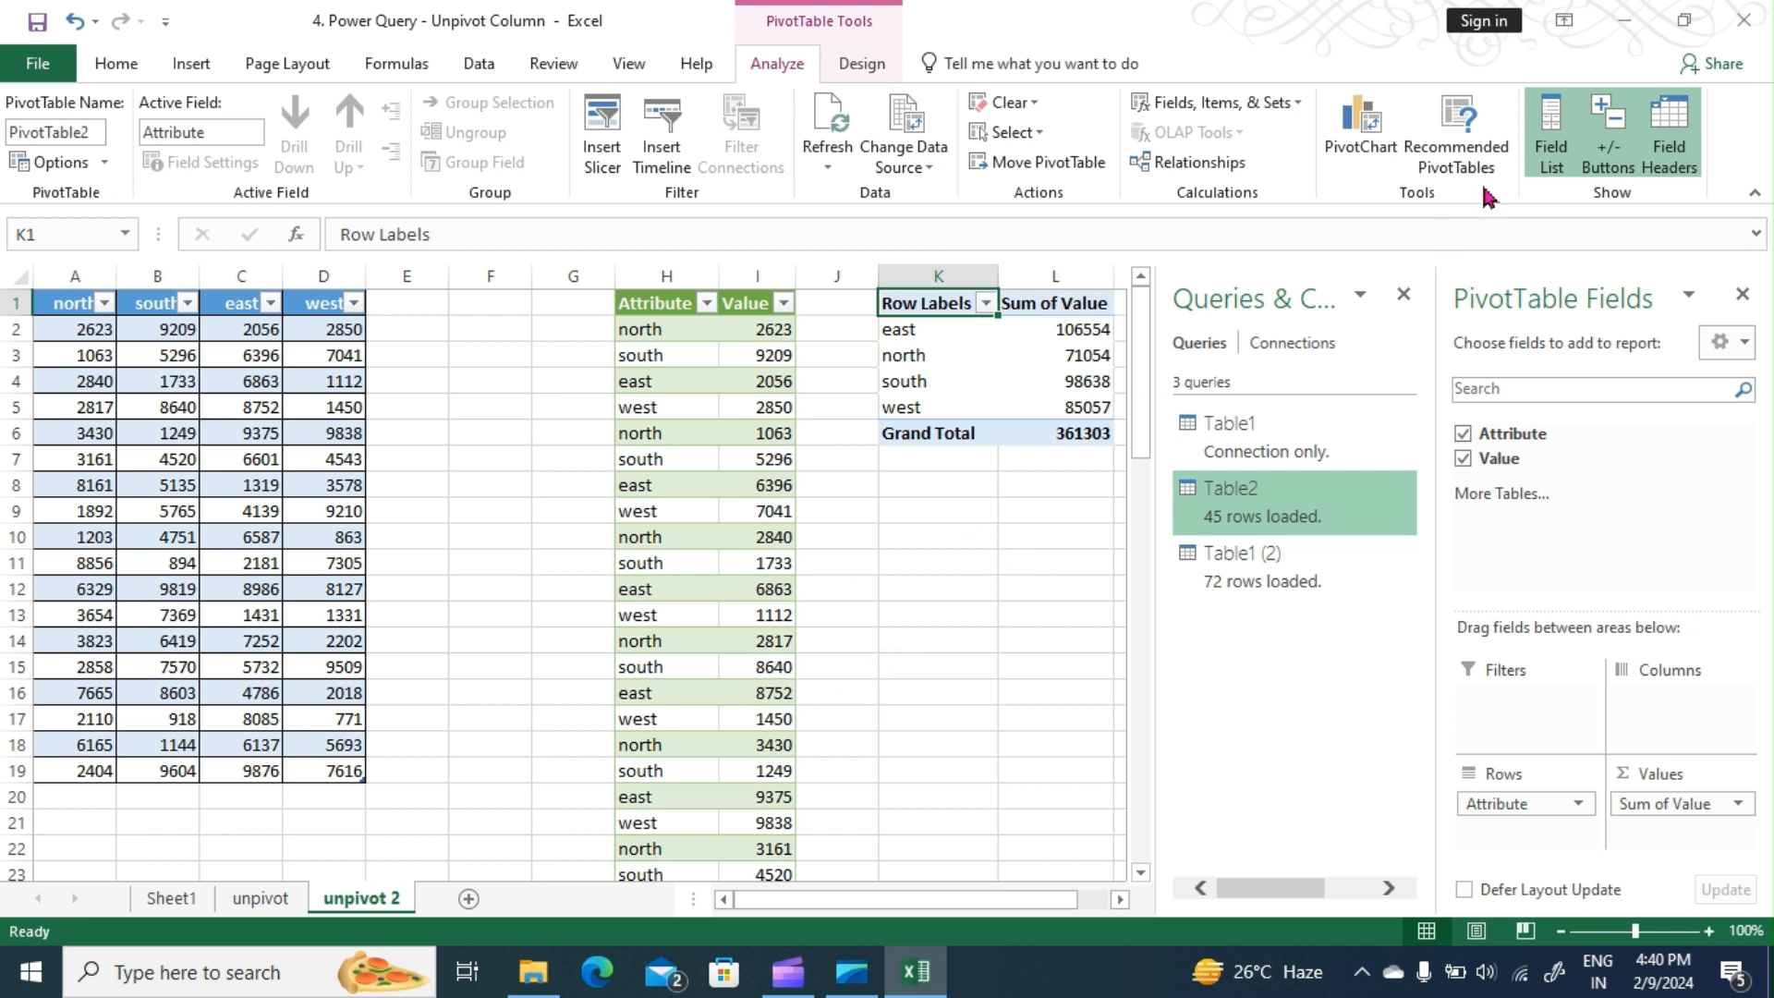
Step: Close the Unpivot Column workbook without saving its changes
left_click(1767, 17)
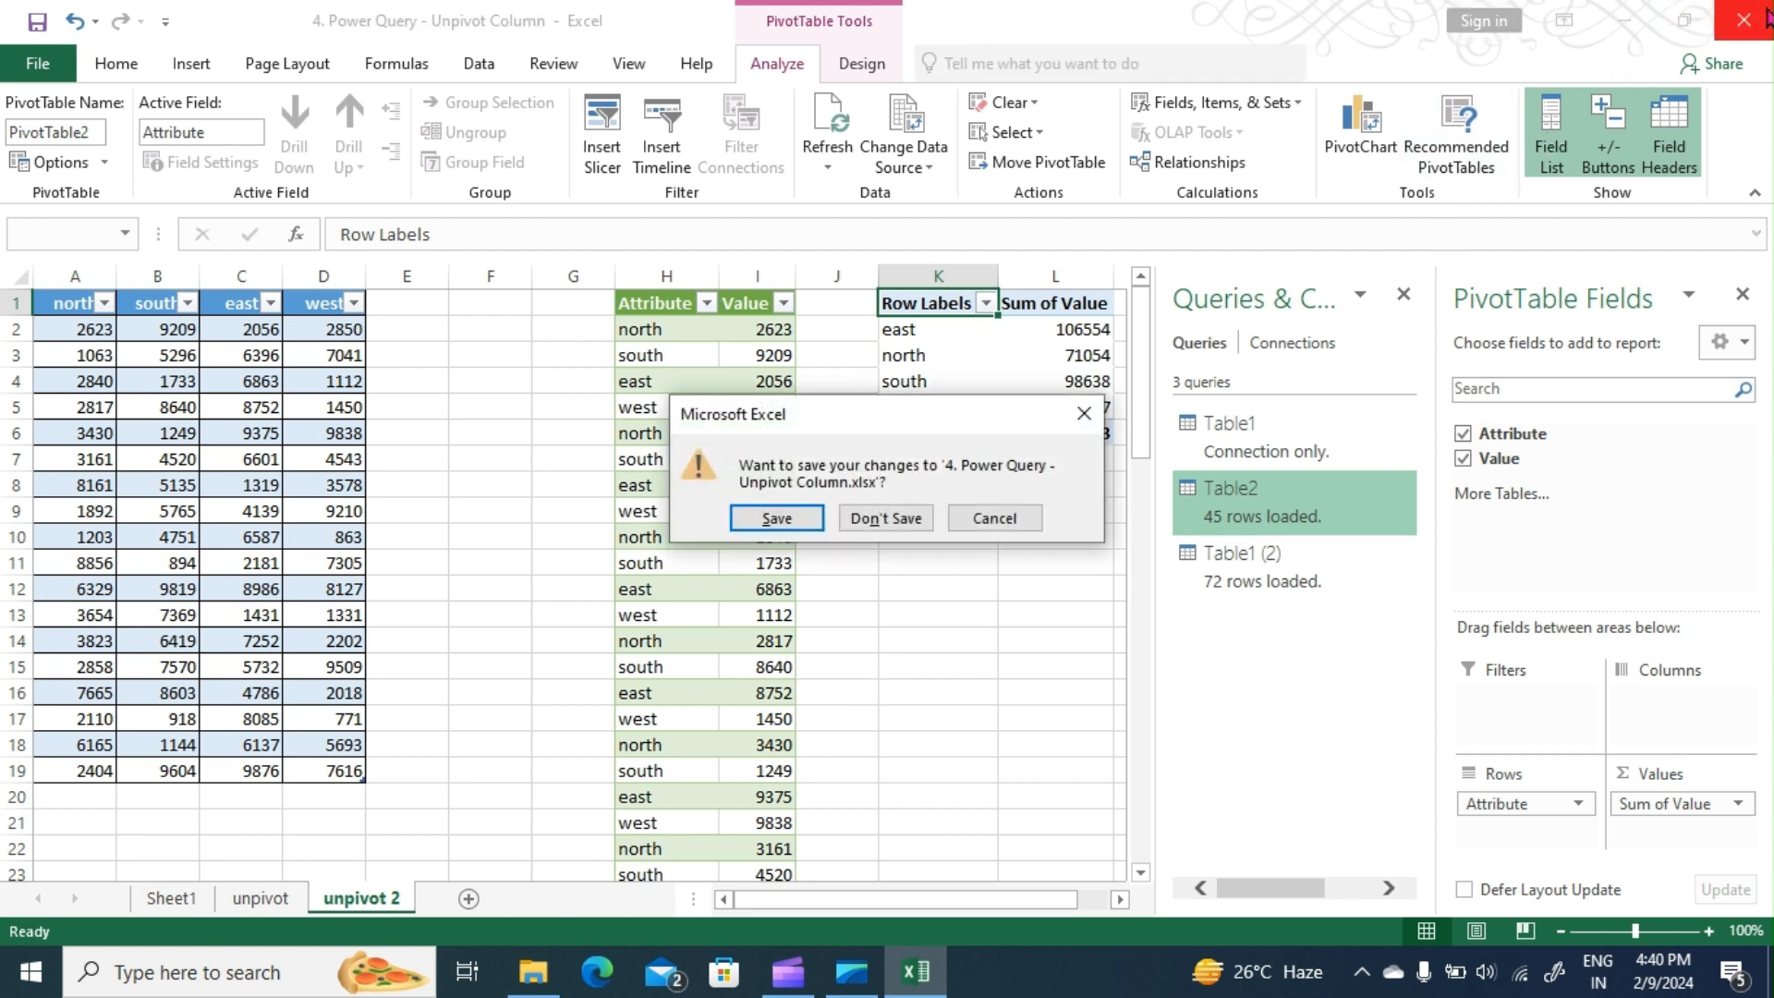
left_click(886, 517)
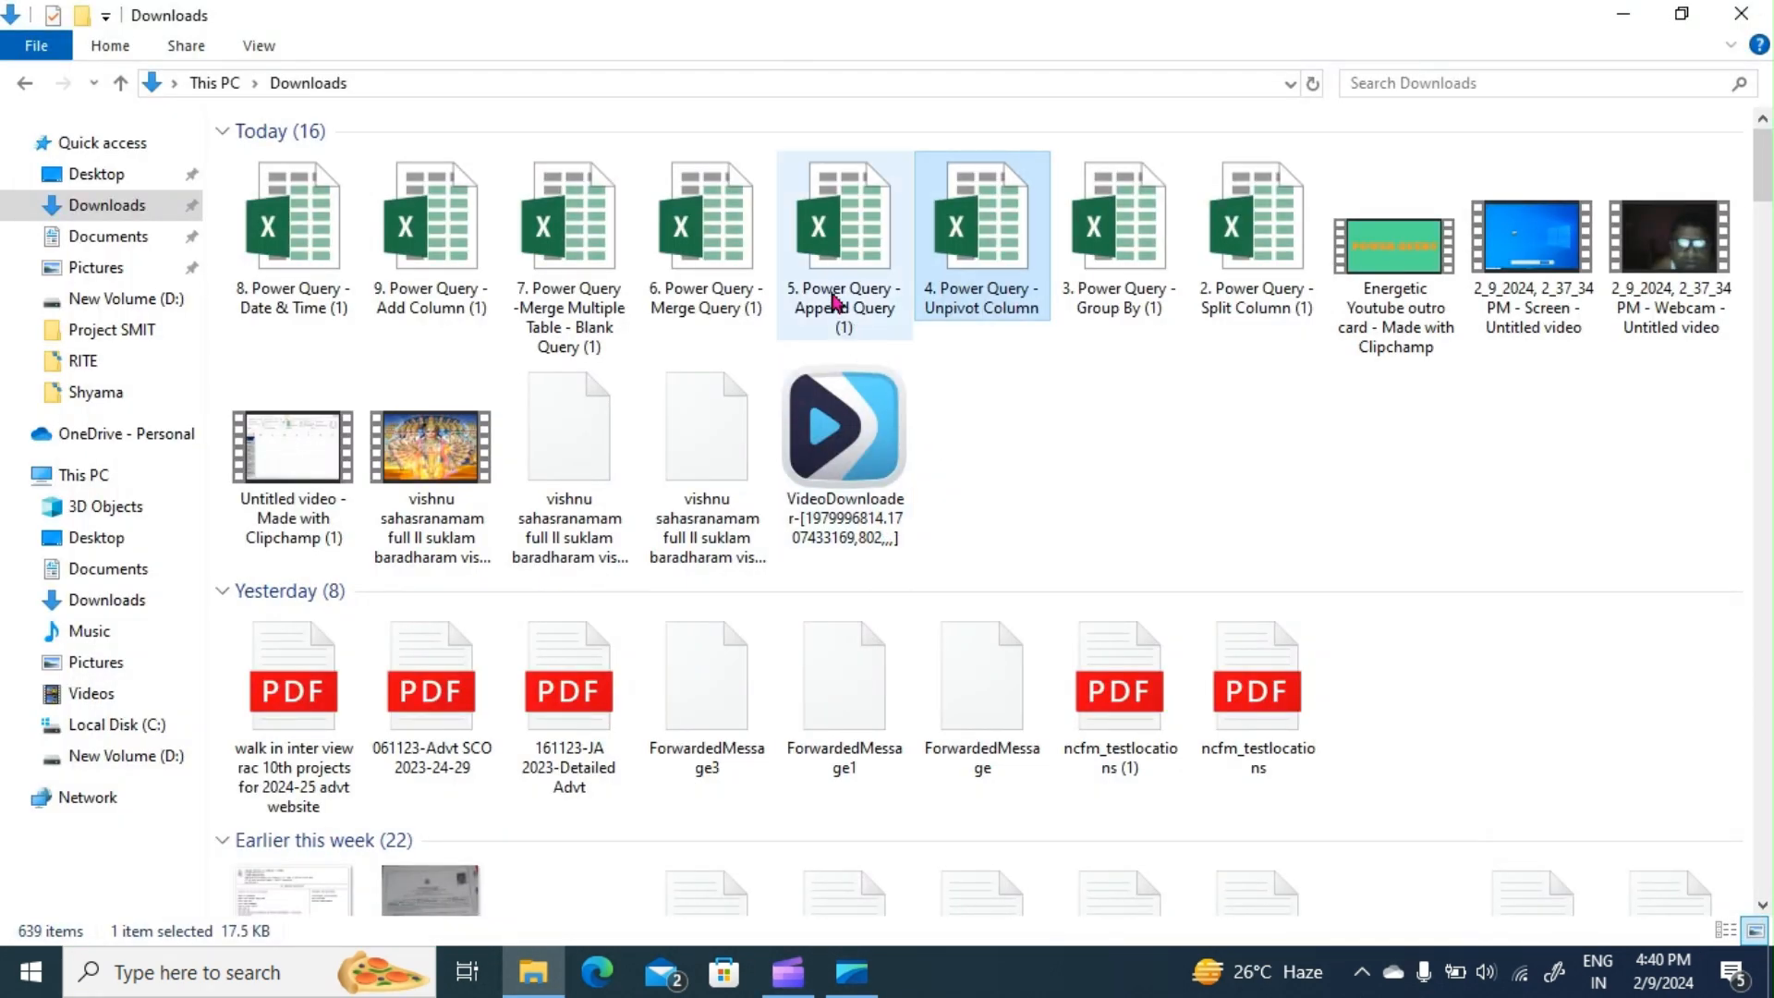
Step: Open the workbook 5. Power Query - Append Query (1) from Downloads for editing and view its FEB DATA and JAN DATA sheets
left_click(843, 251)
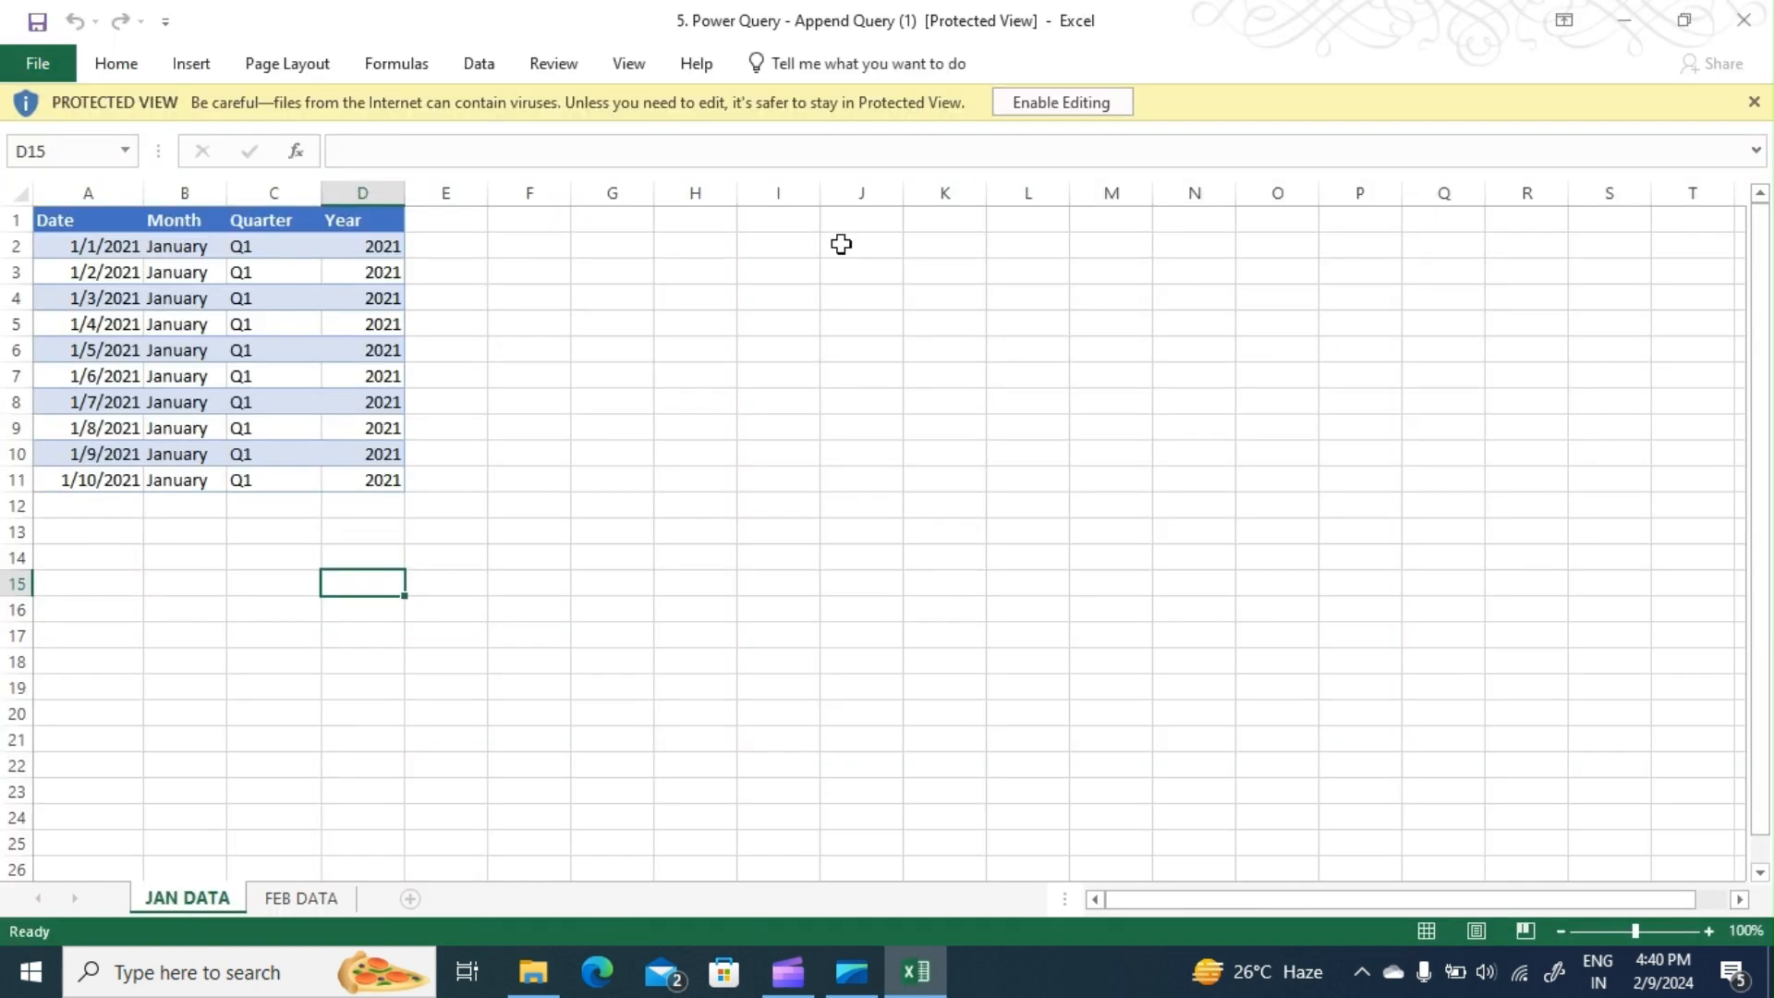
left_click(1062, 104)
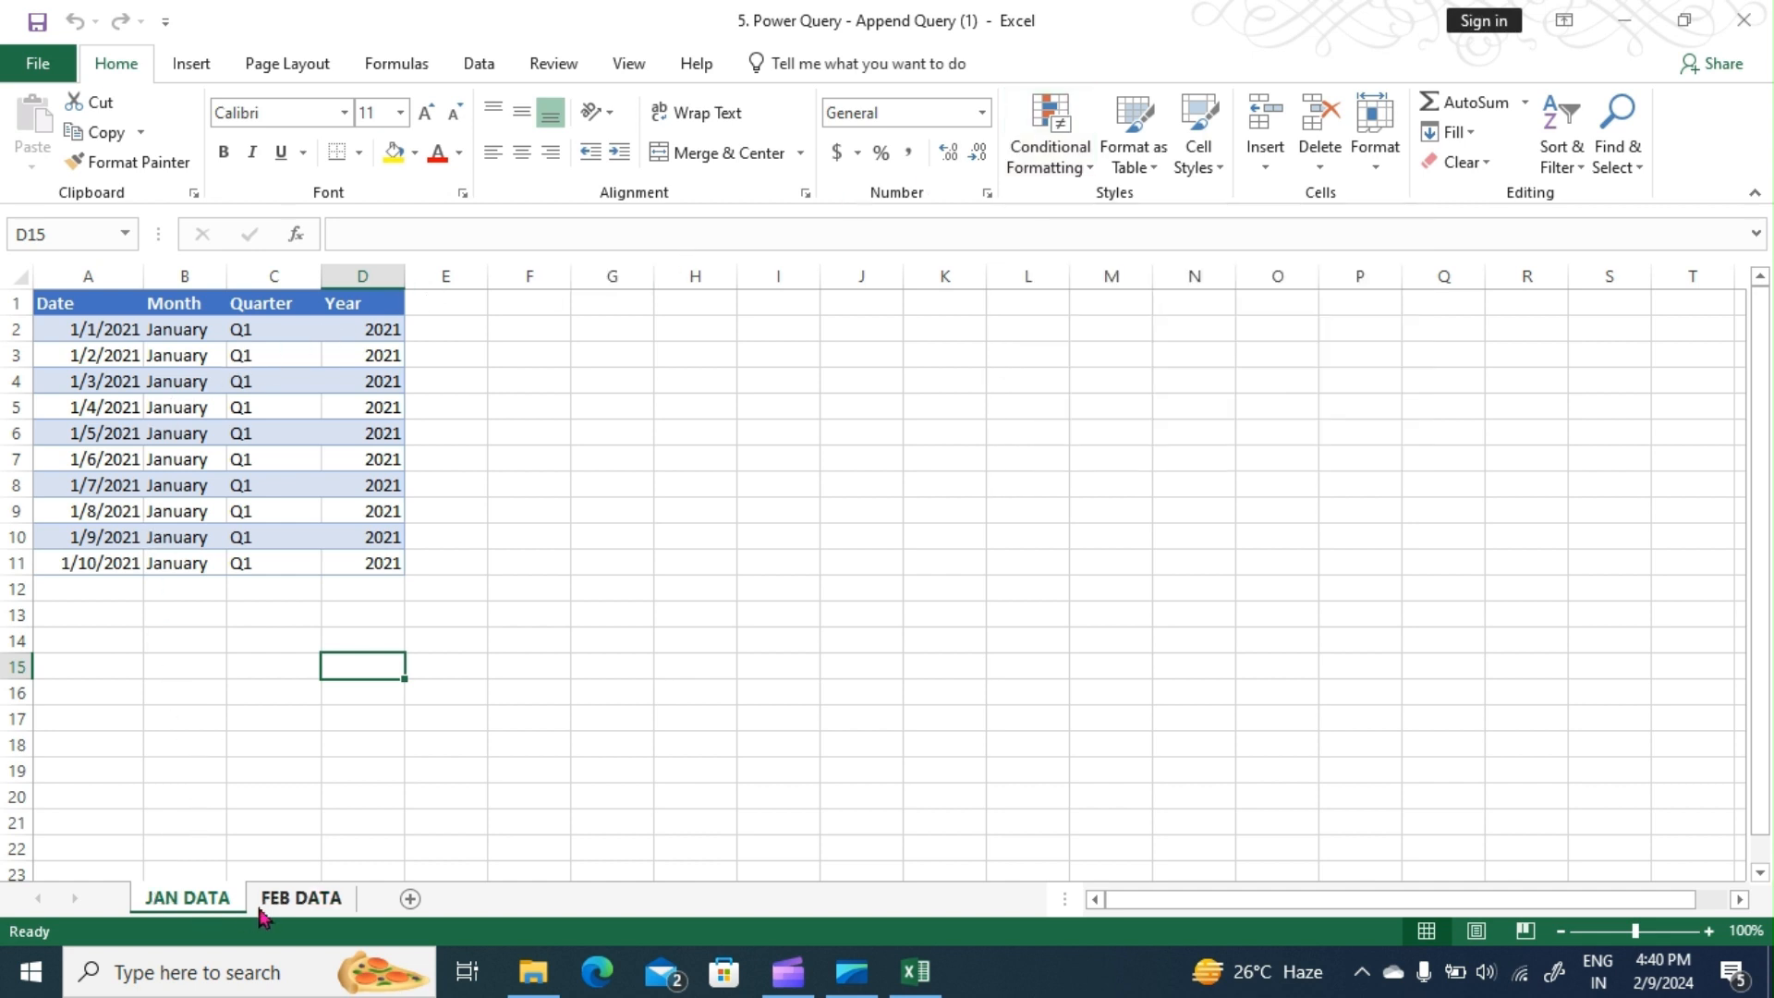
left_click(305, 906)
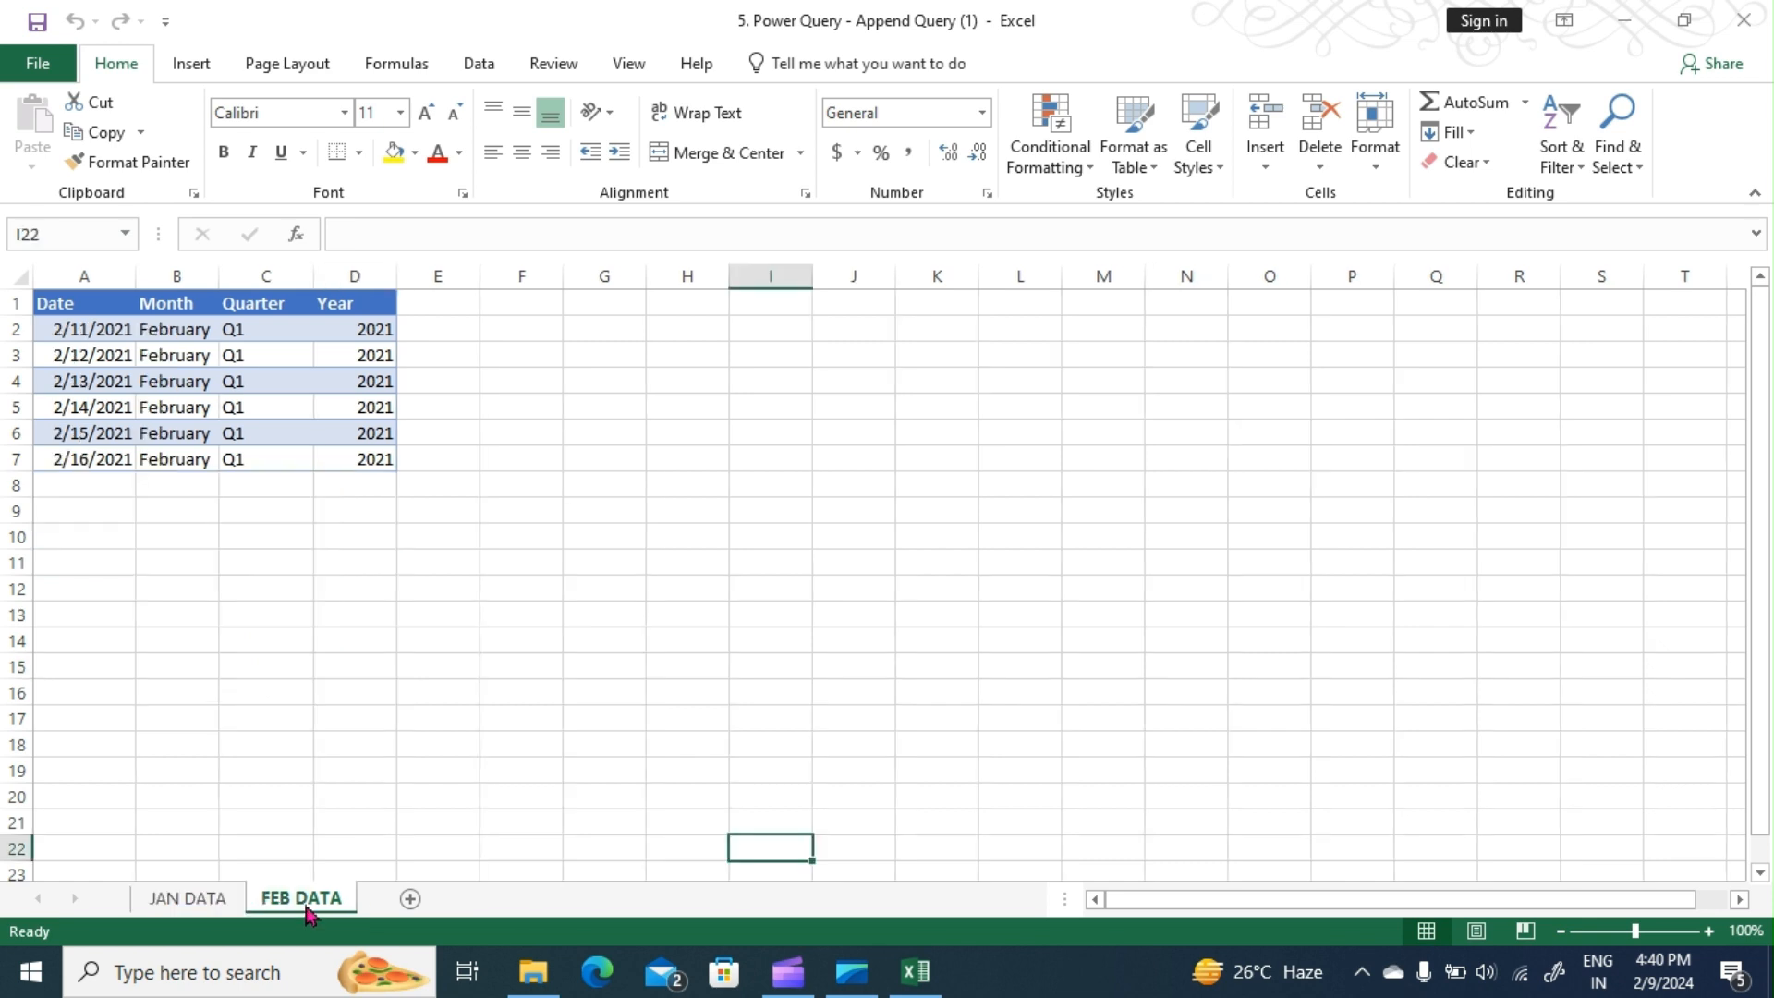
left_click(189, 899)
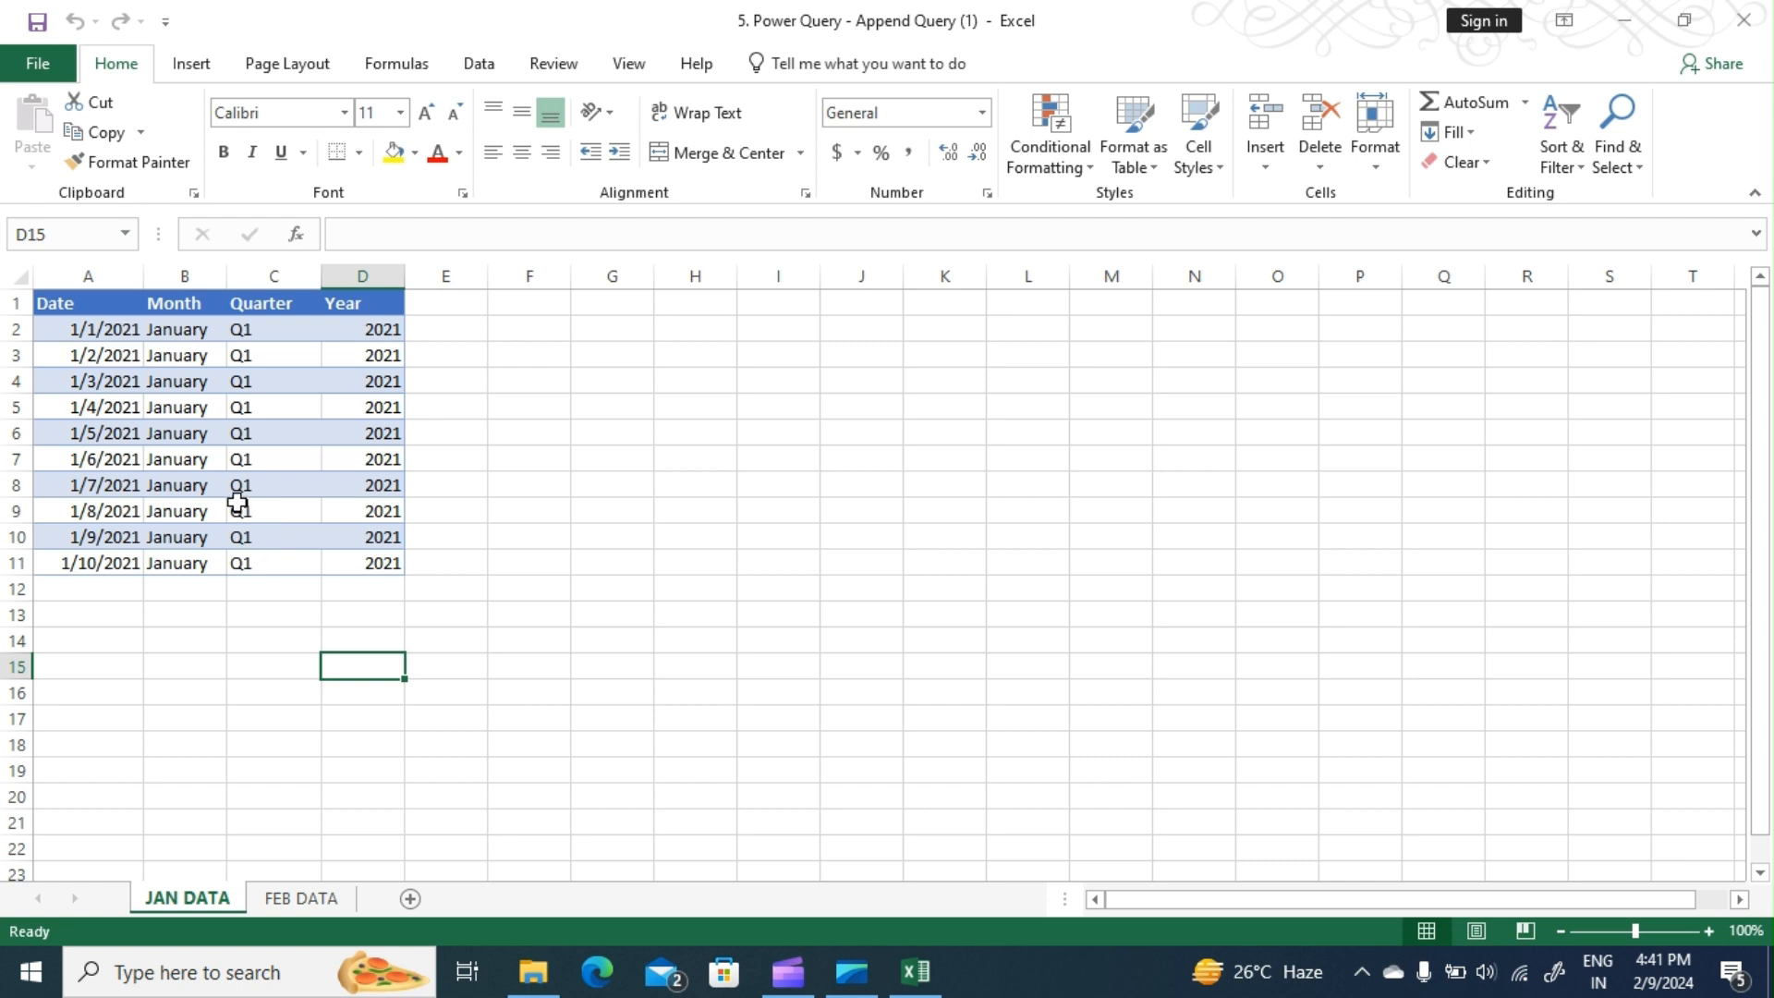
Step: Try to load the unconverted January range into the Power Query Editor, and discard the query
left_click(265, 403)
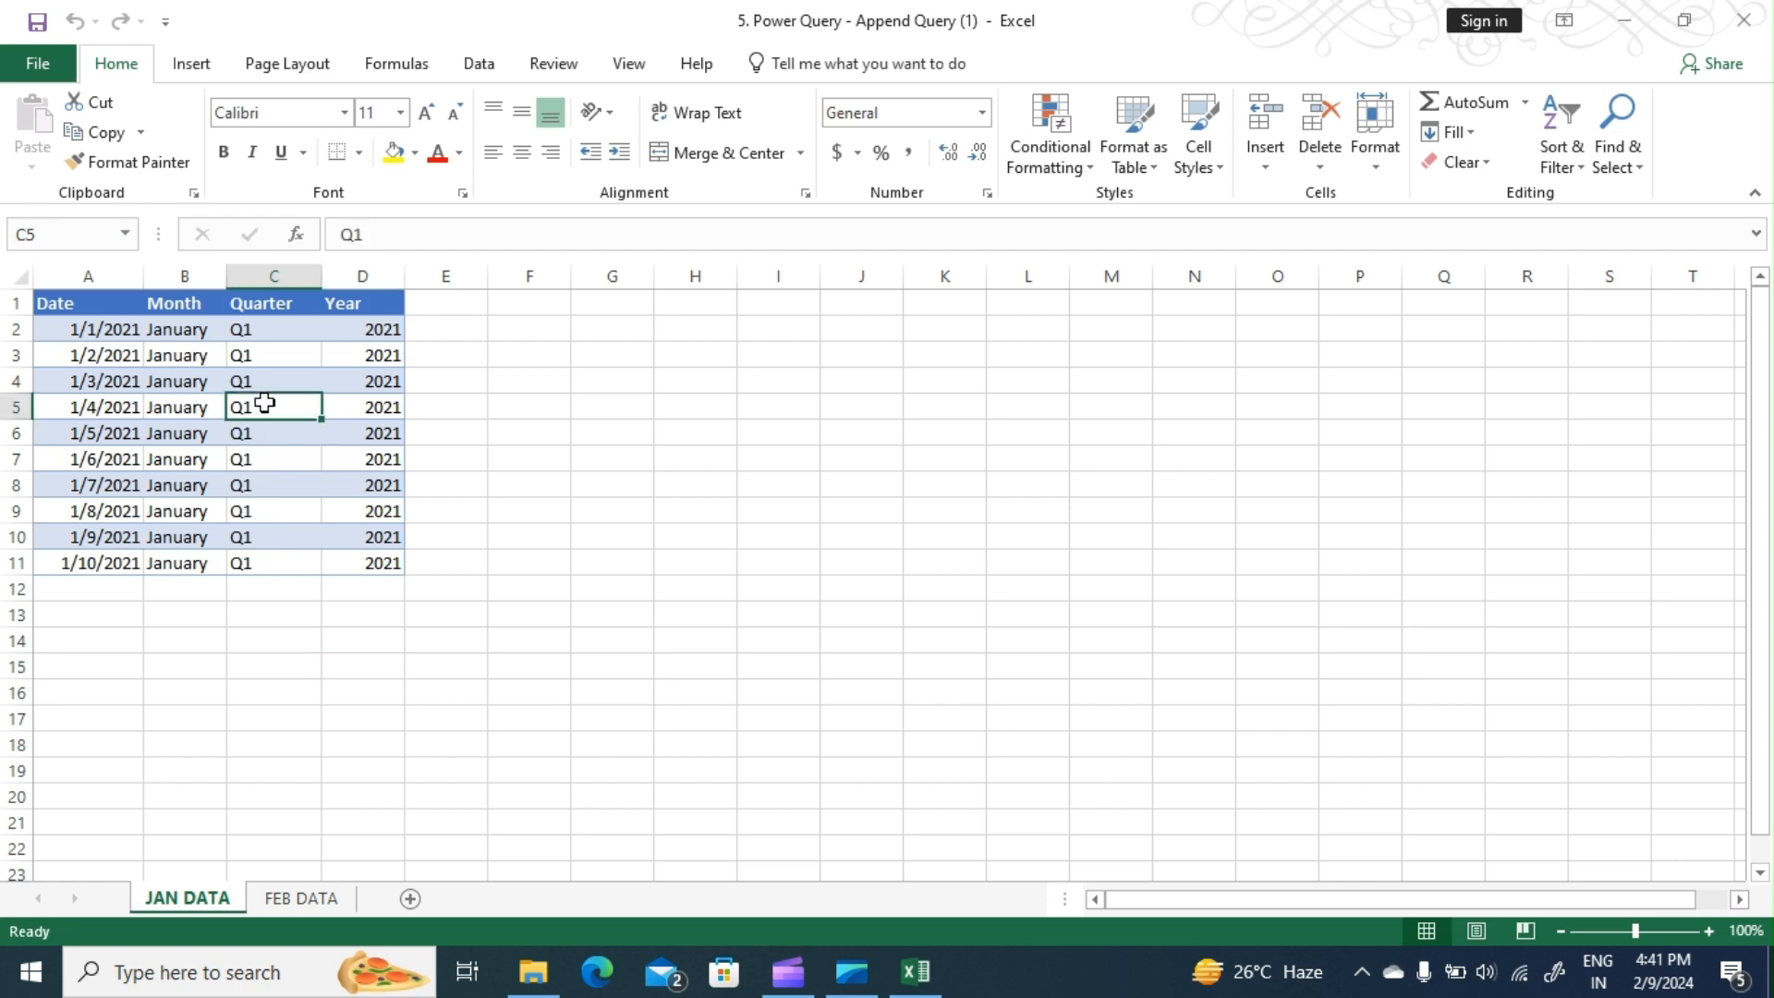
left_click(467, 74)
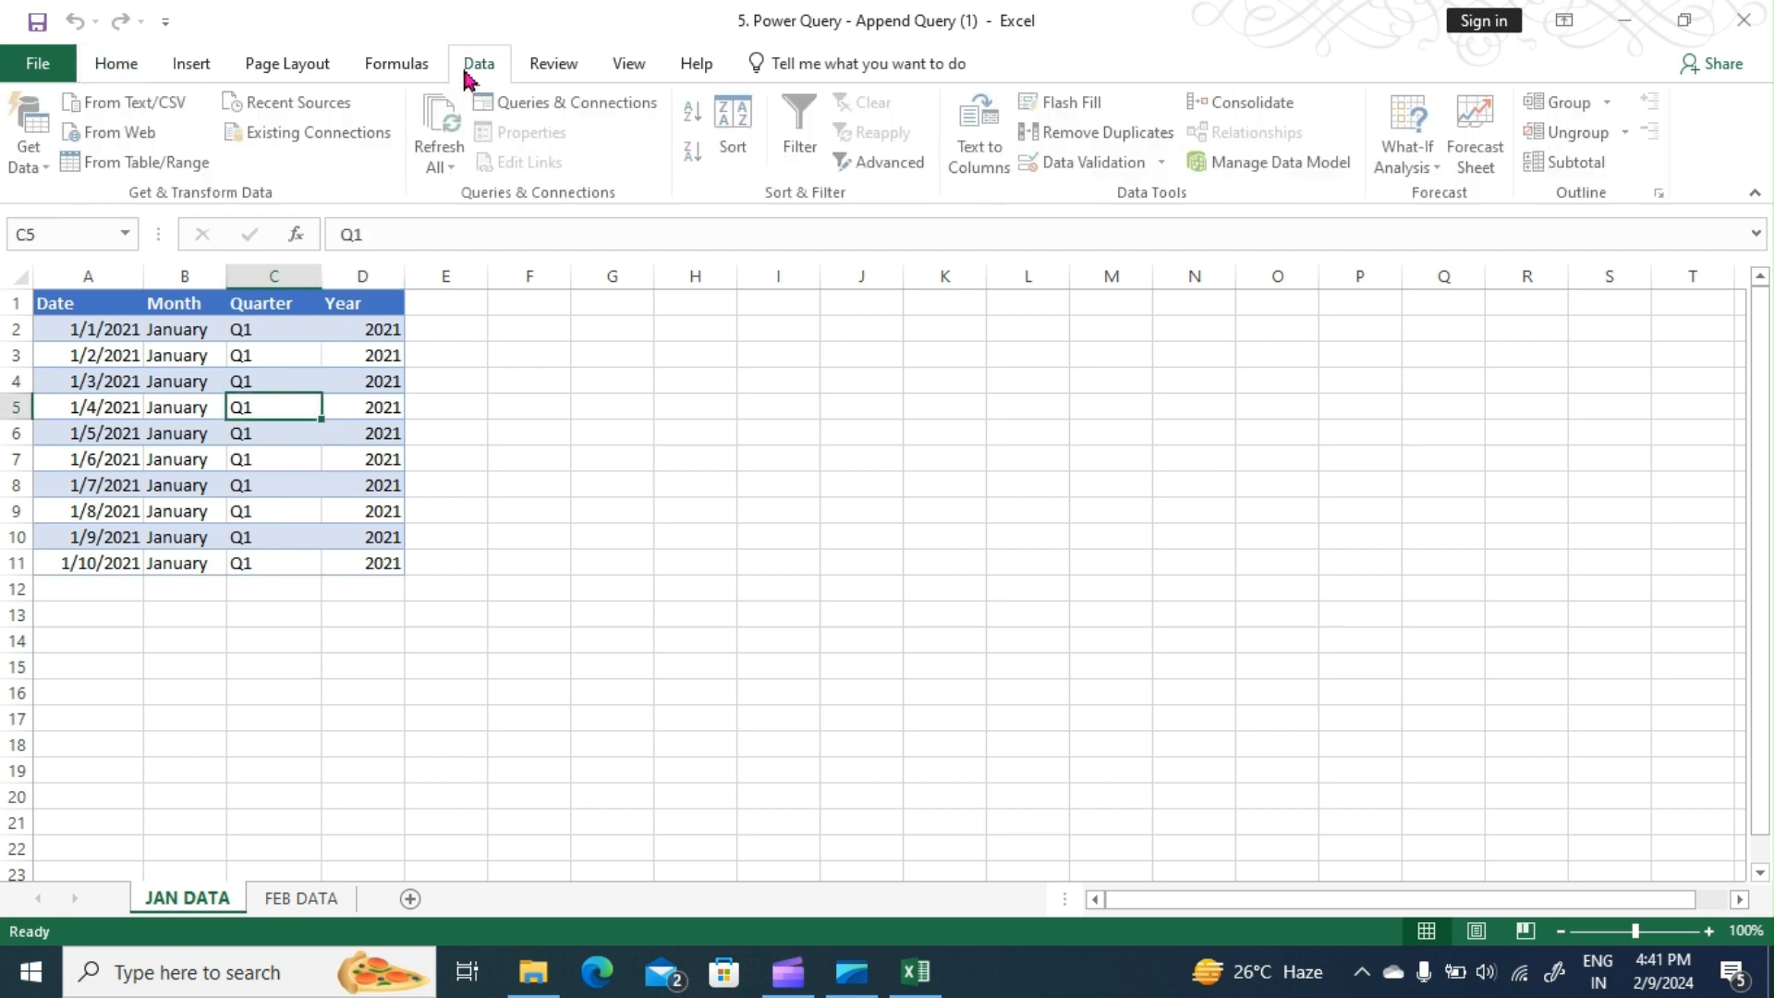
left_click(161, 164)
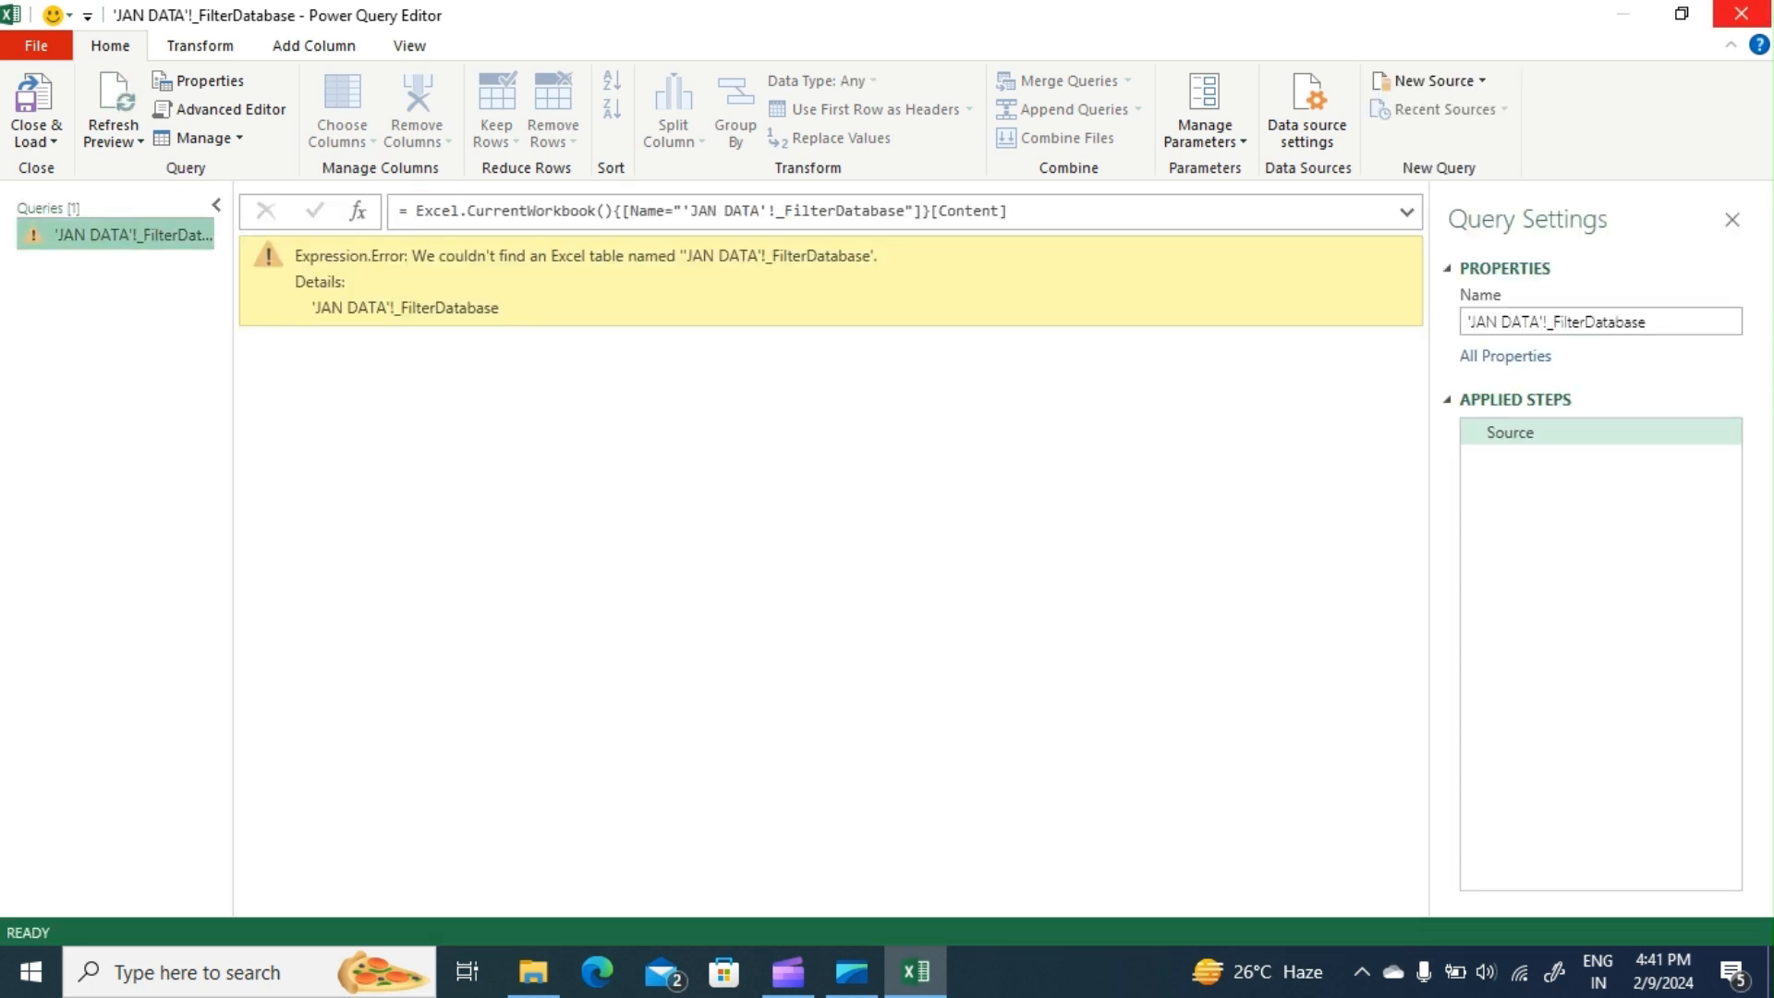
left_click(1766, 17)
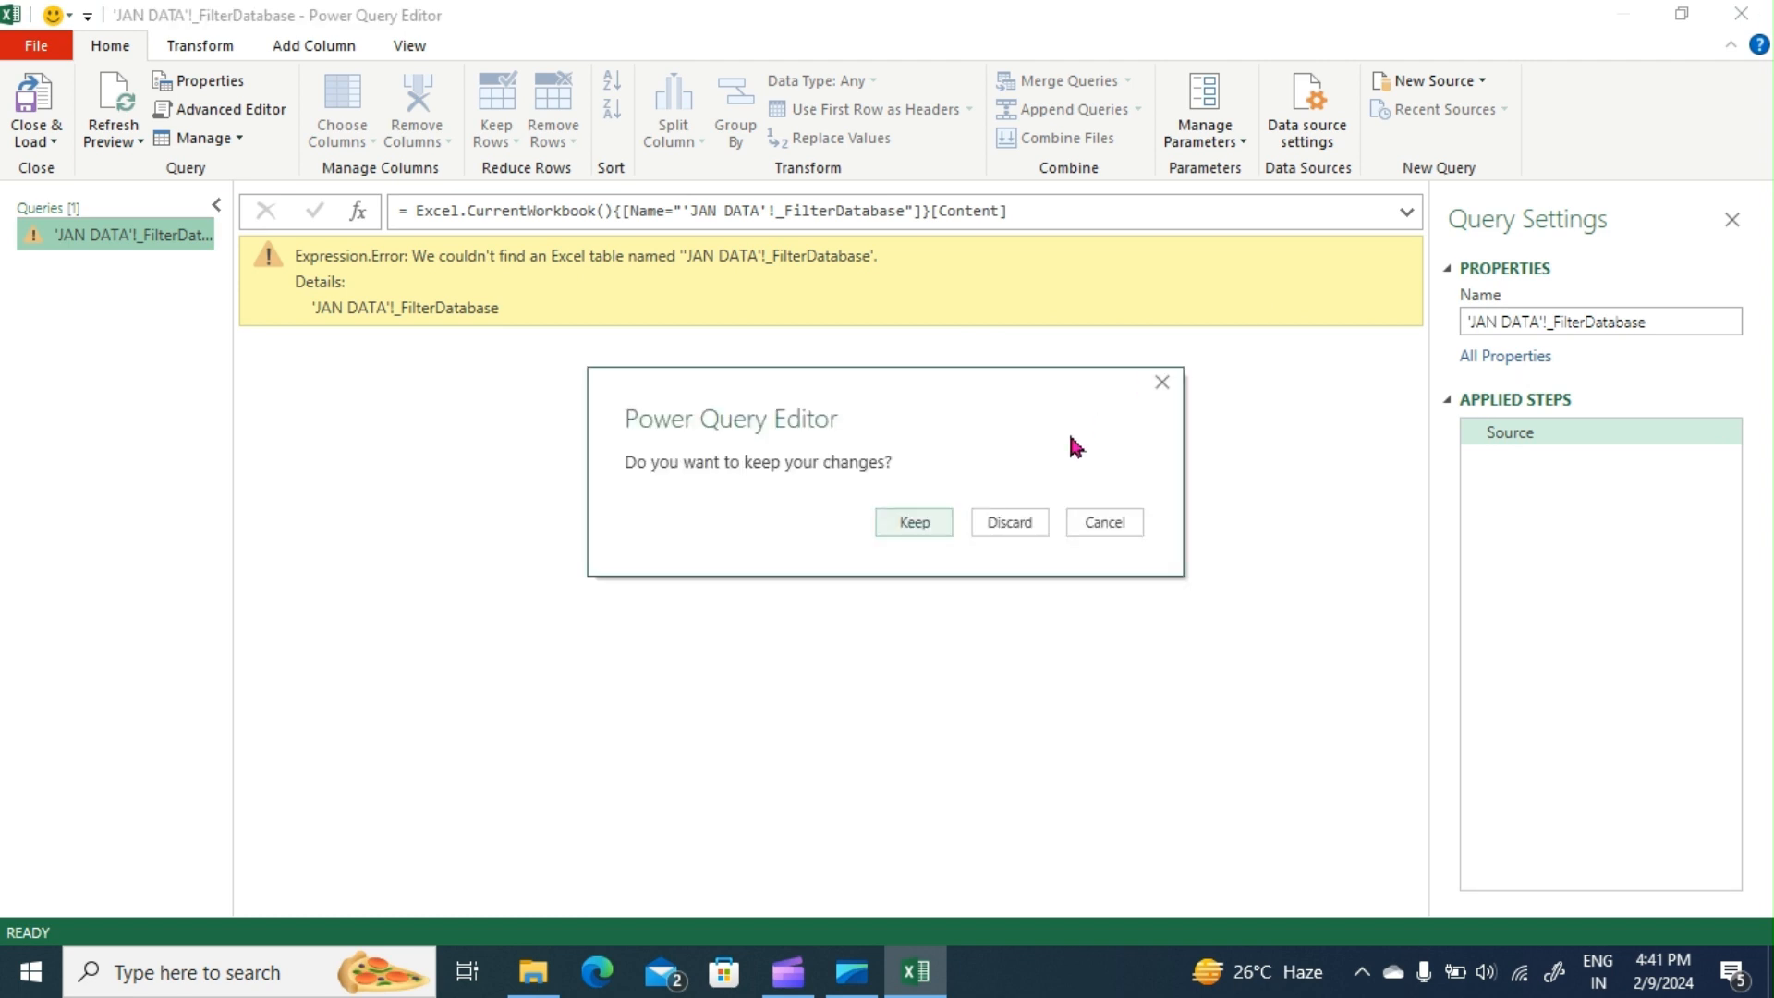
left_click(1015, 523)
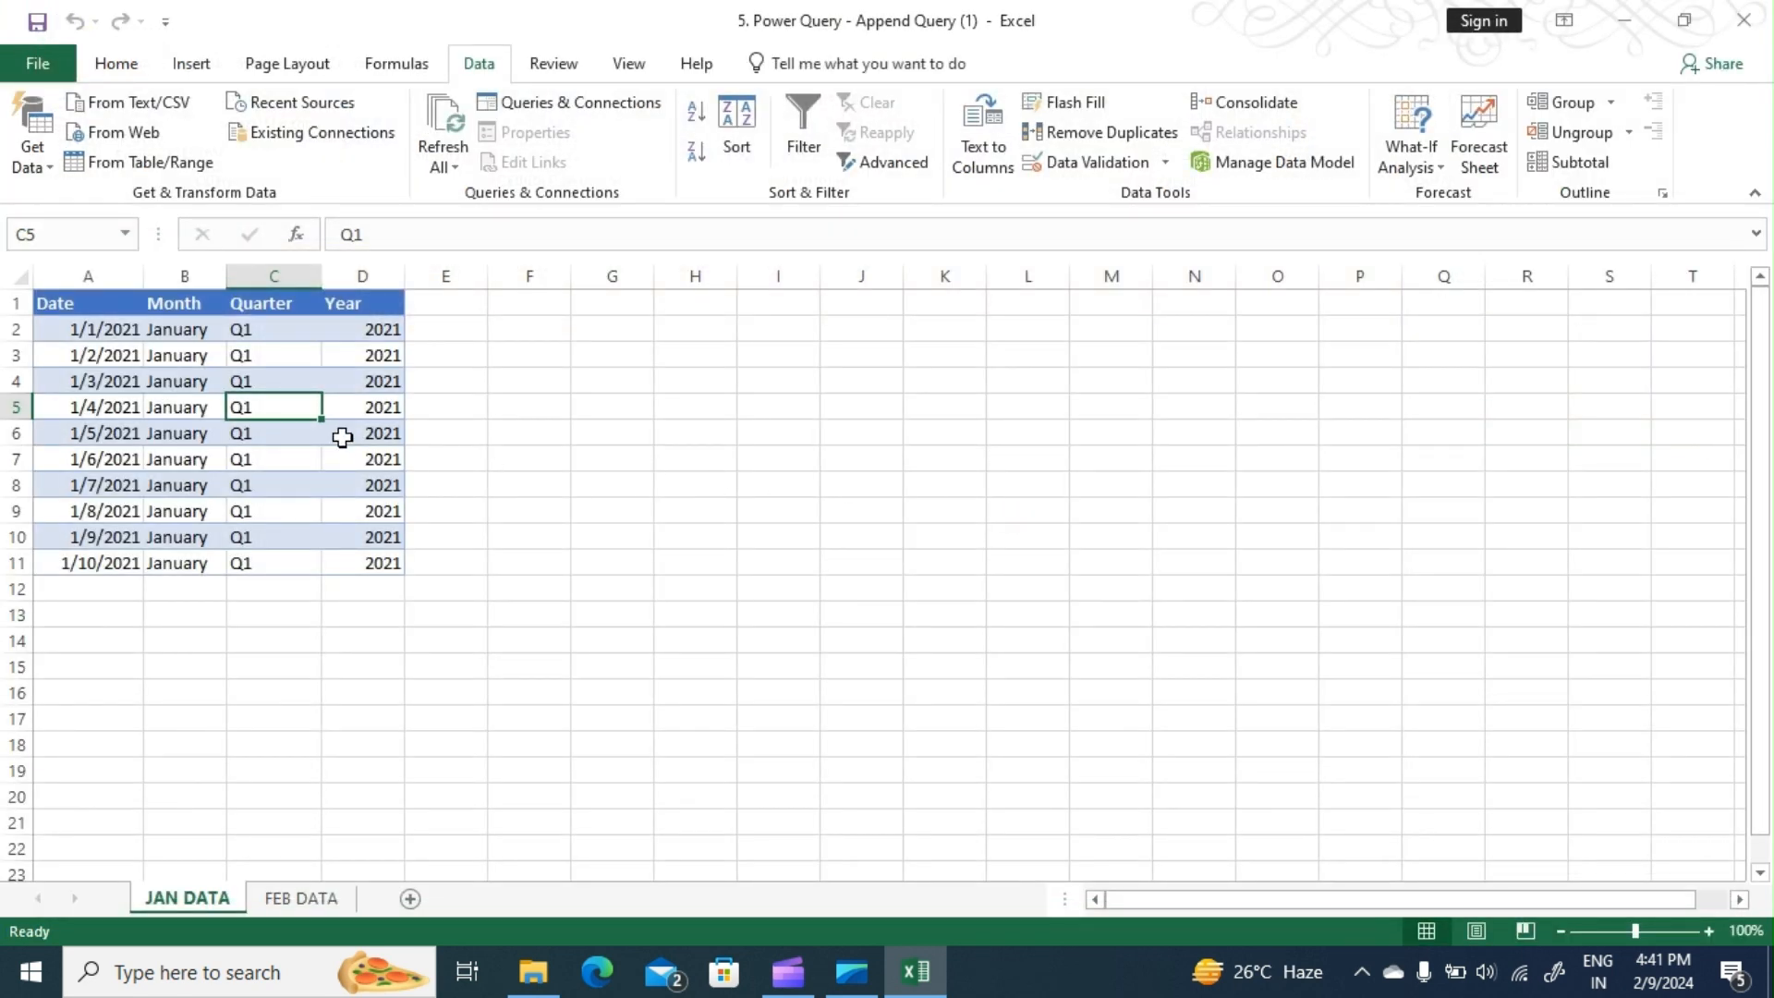
Step: Convert A1:D11 on the JAN DATA sheet and A1:D7 on the FEB DATA sheet into tables with headers
key("ctrl+t")
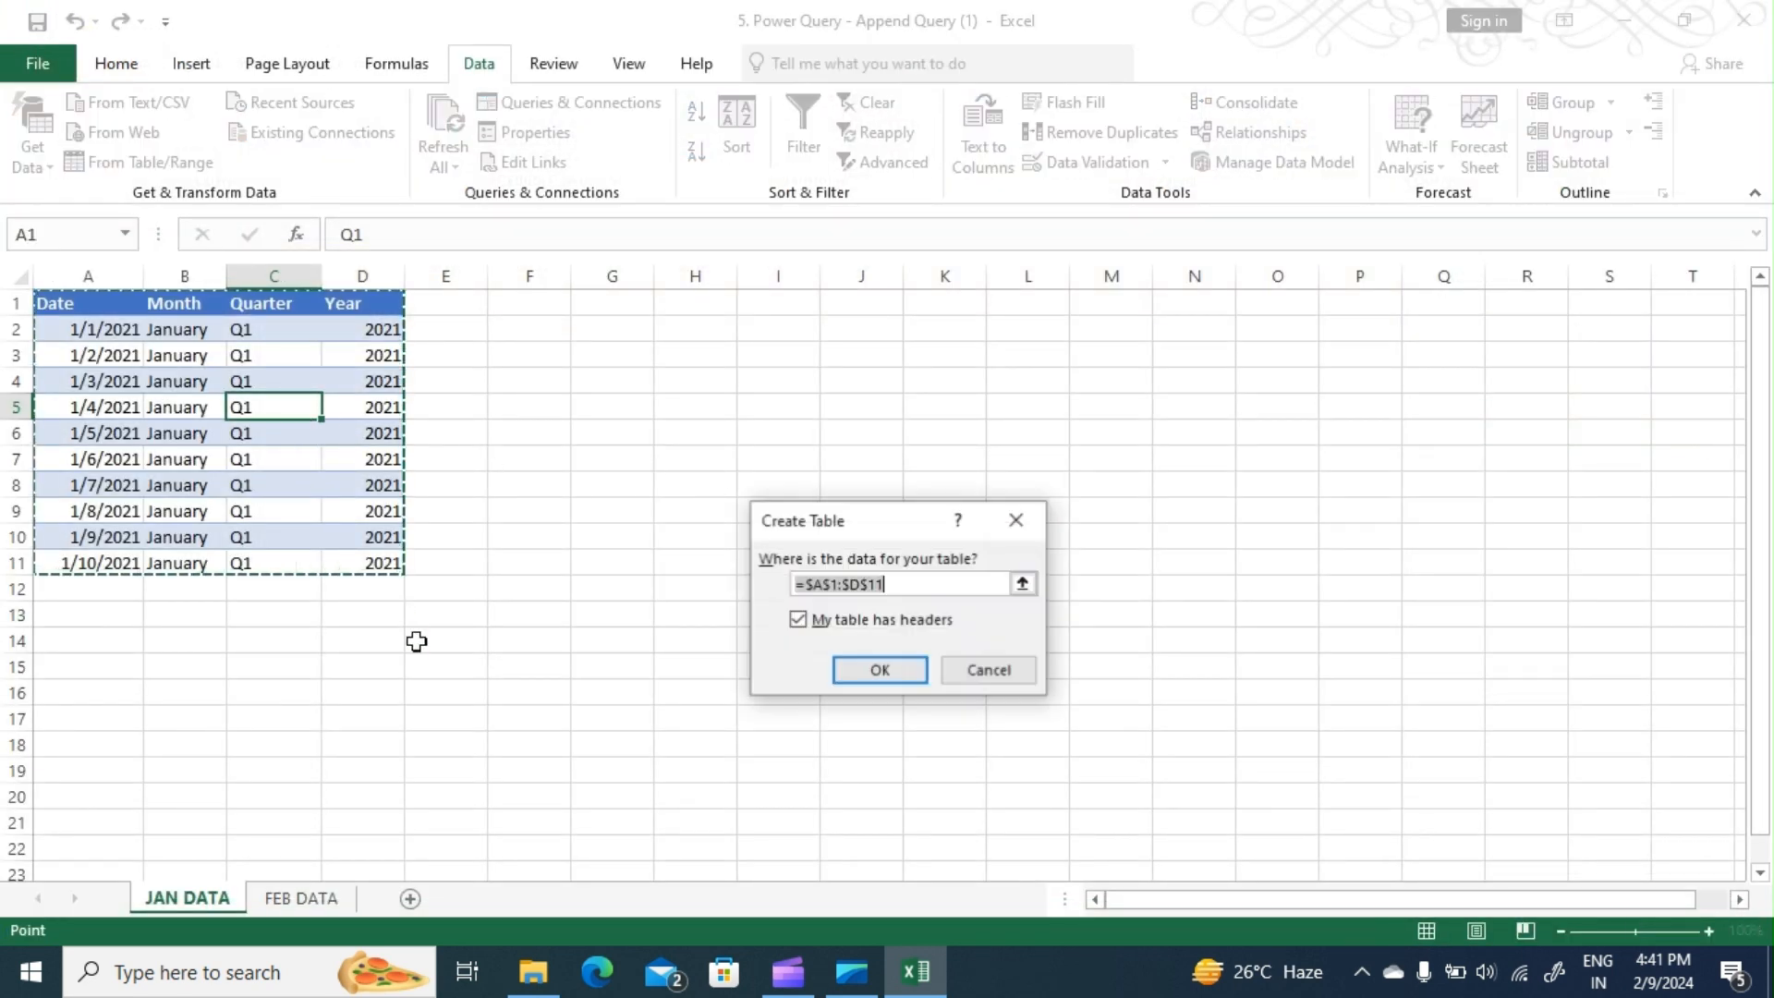
left_click(872, 672)
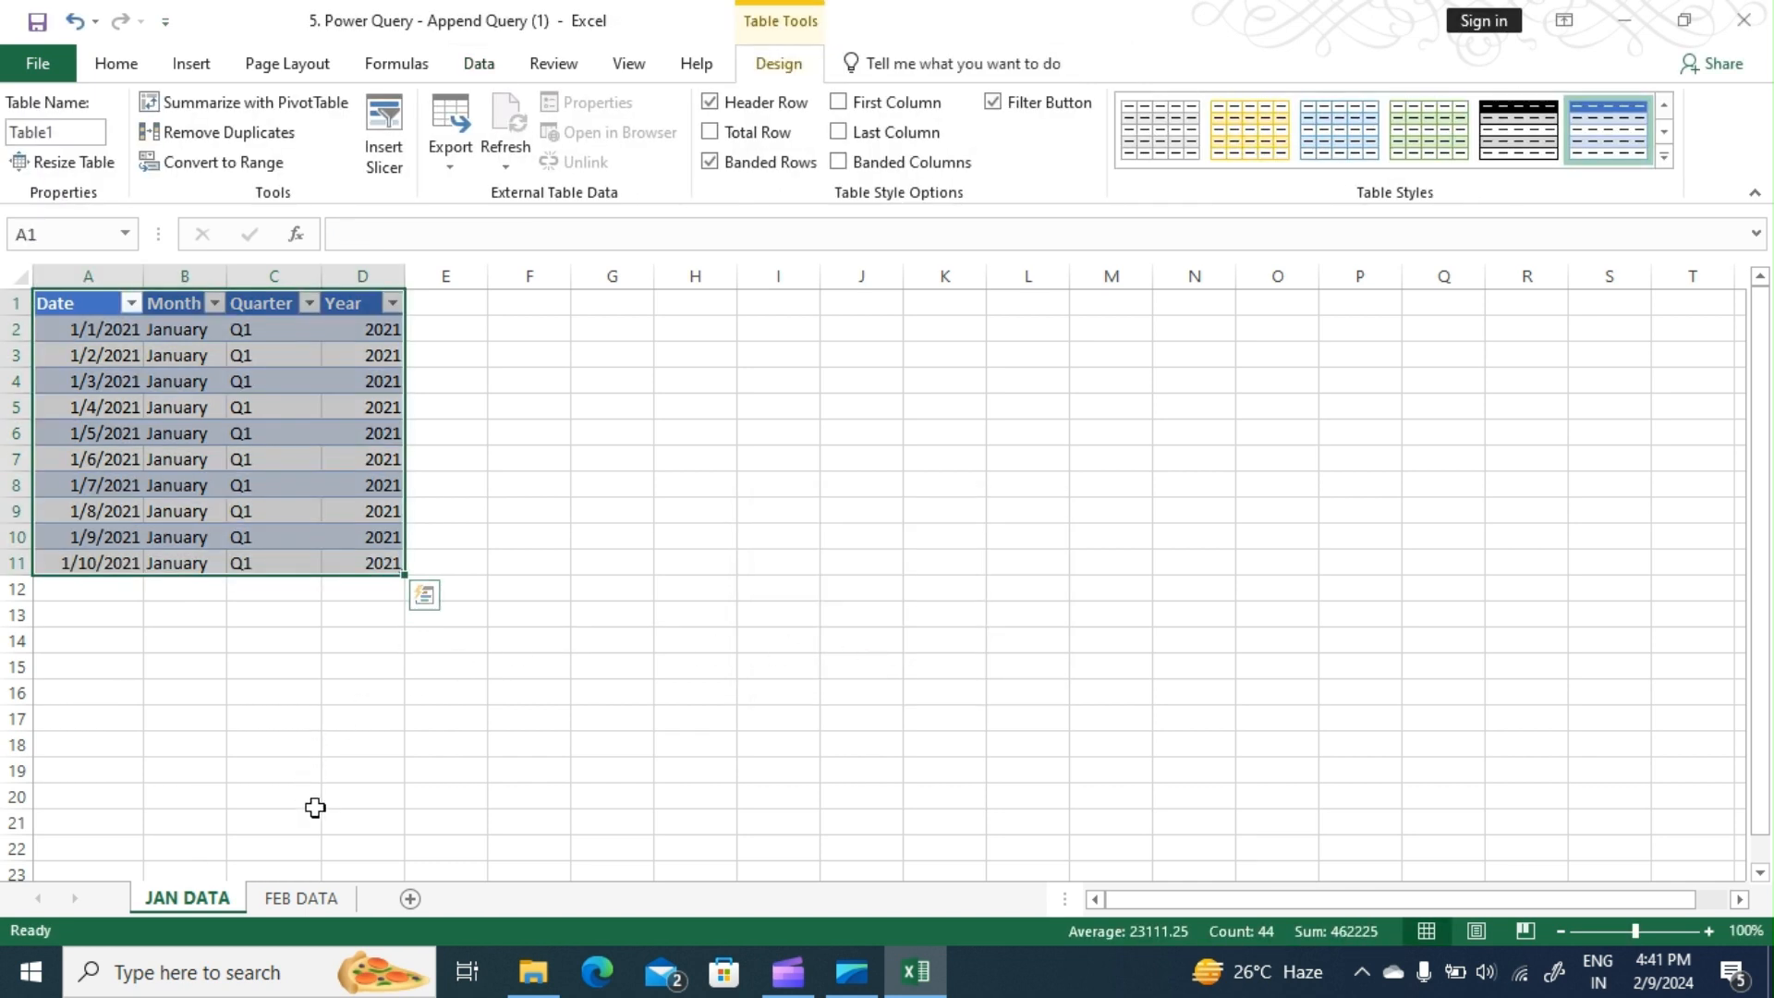
left_click(301, 897)
left_click(275, 412)
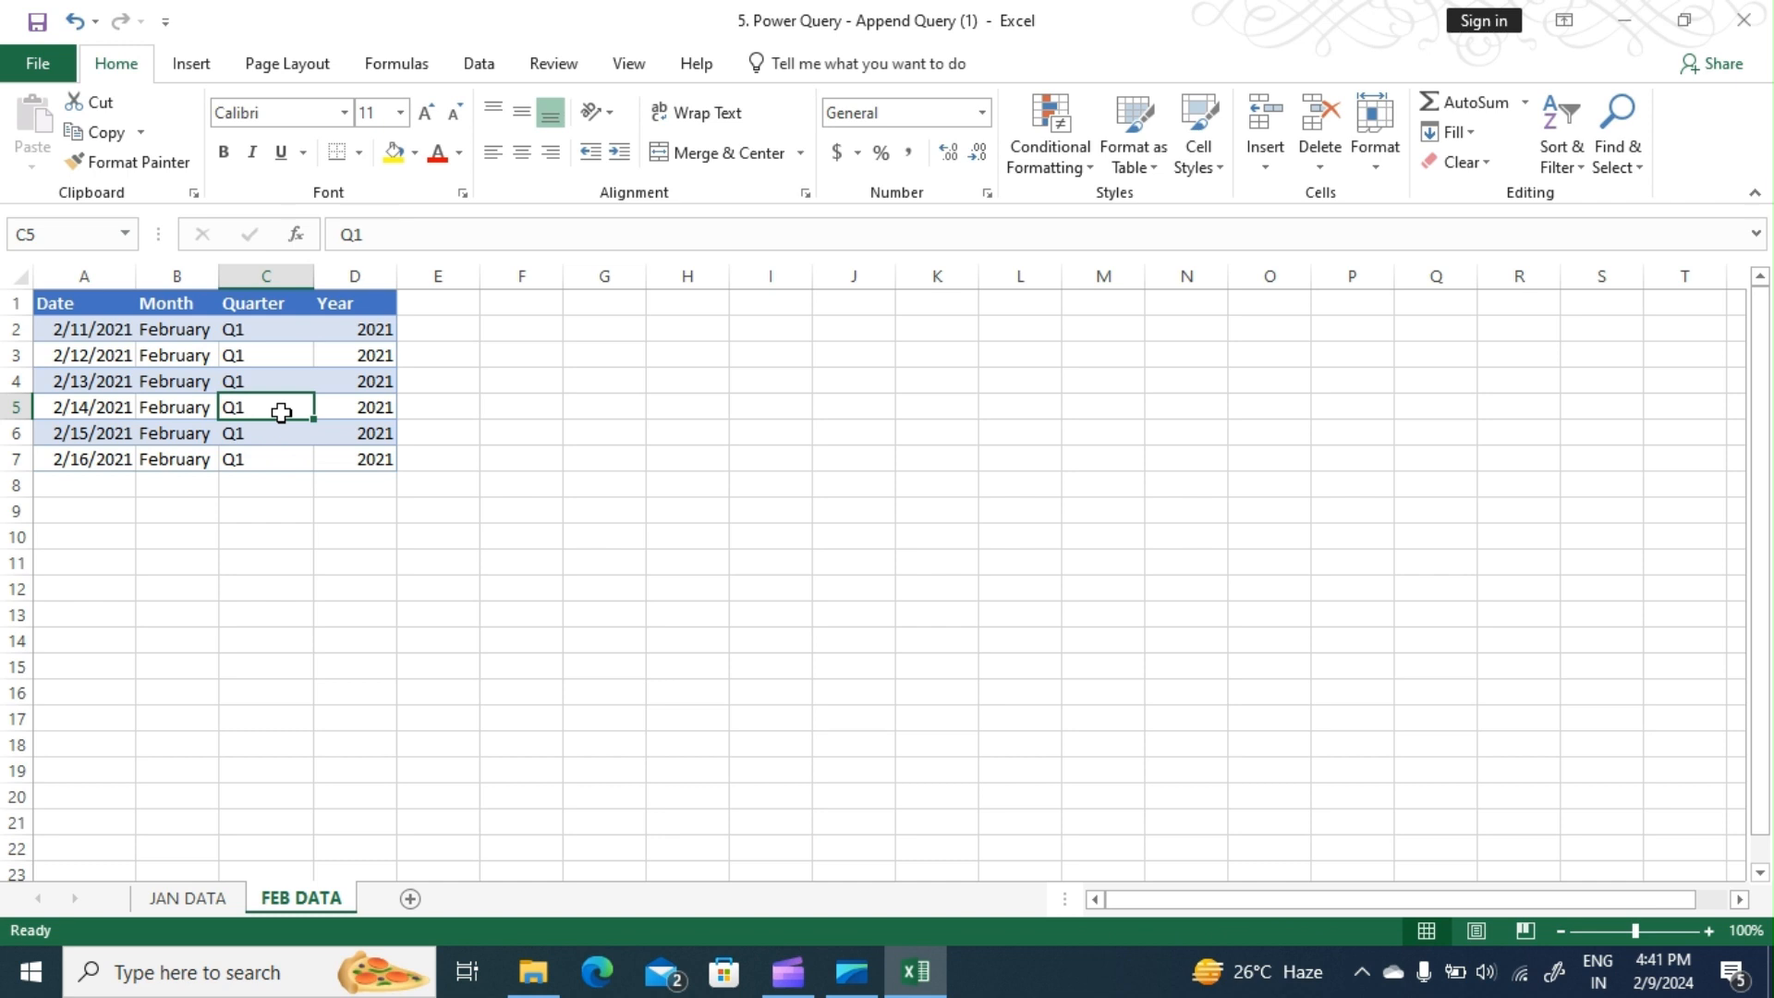
key("ctrl+t")
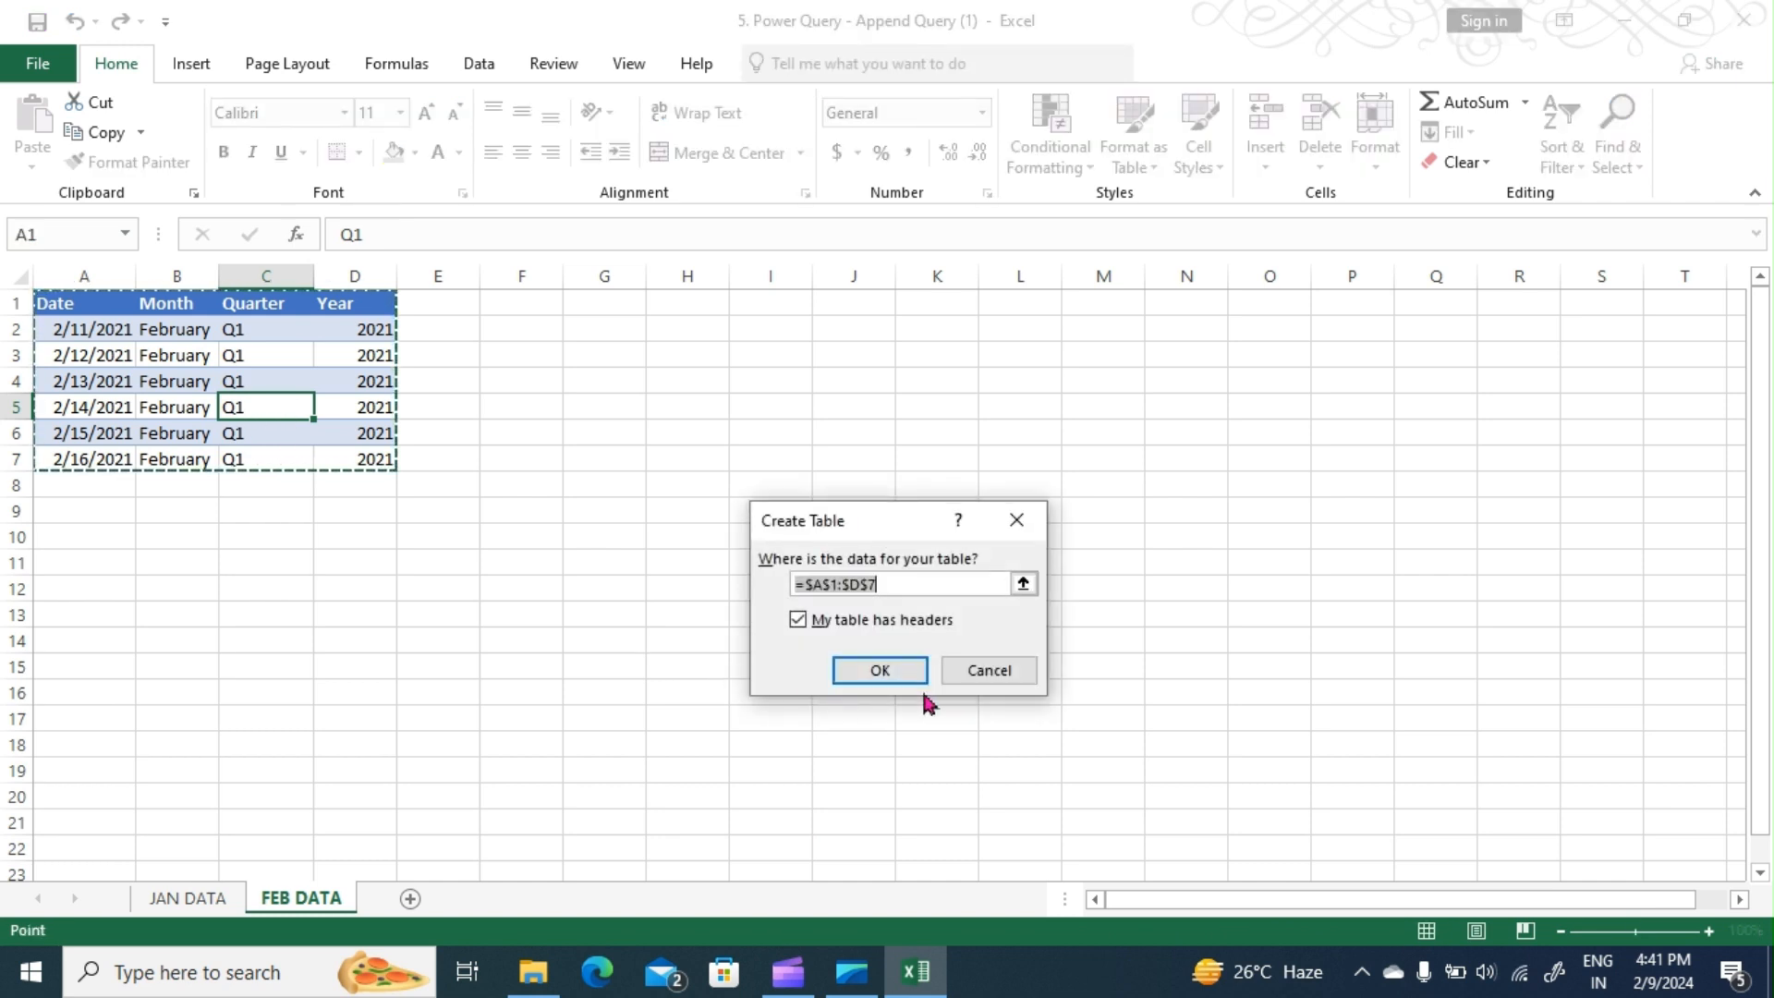
left_click(881, 672)
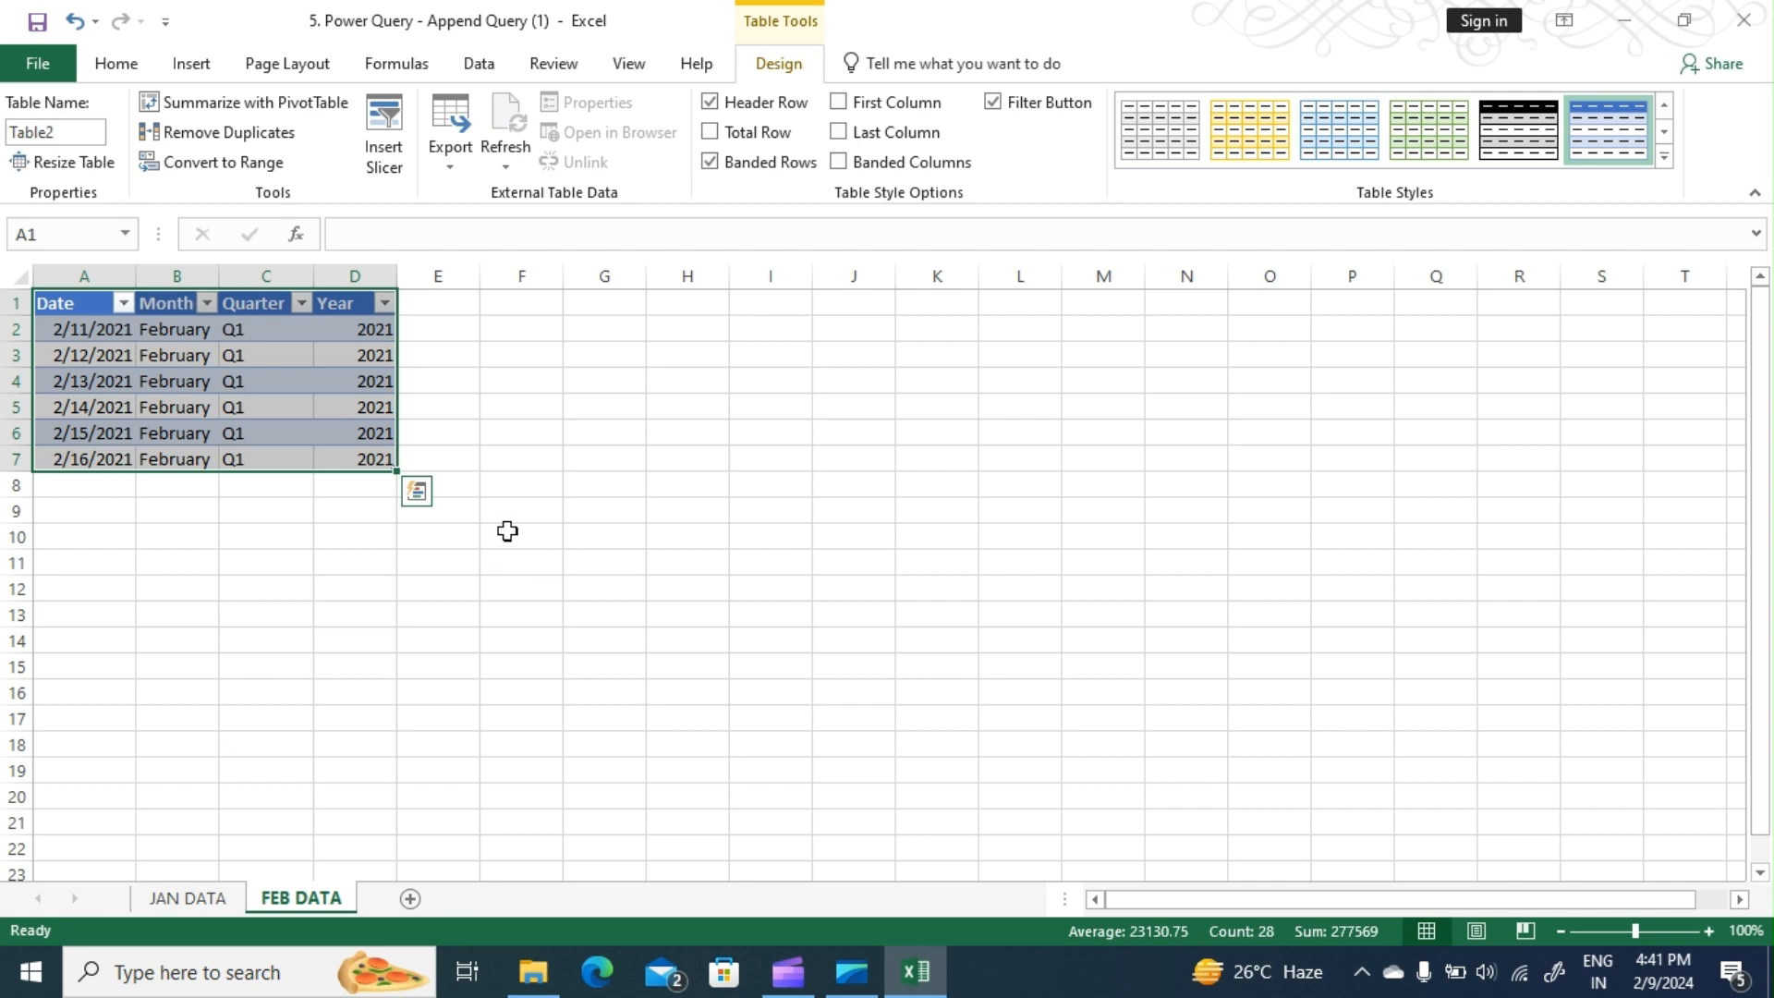
Step: Load the JAN DATA table into the Power Query Editor and close it to the workbook with Only Create Connection
left_click(478, 66)
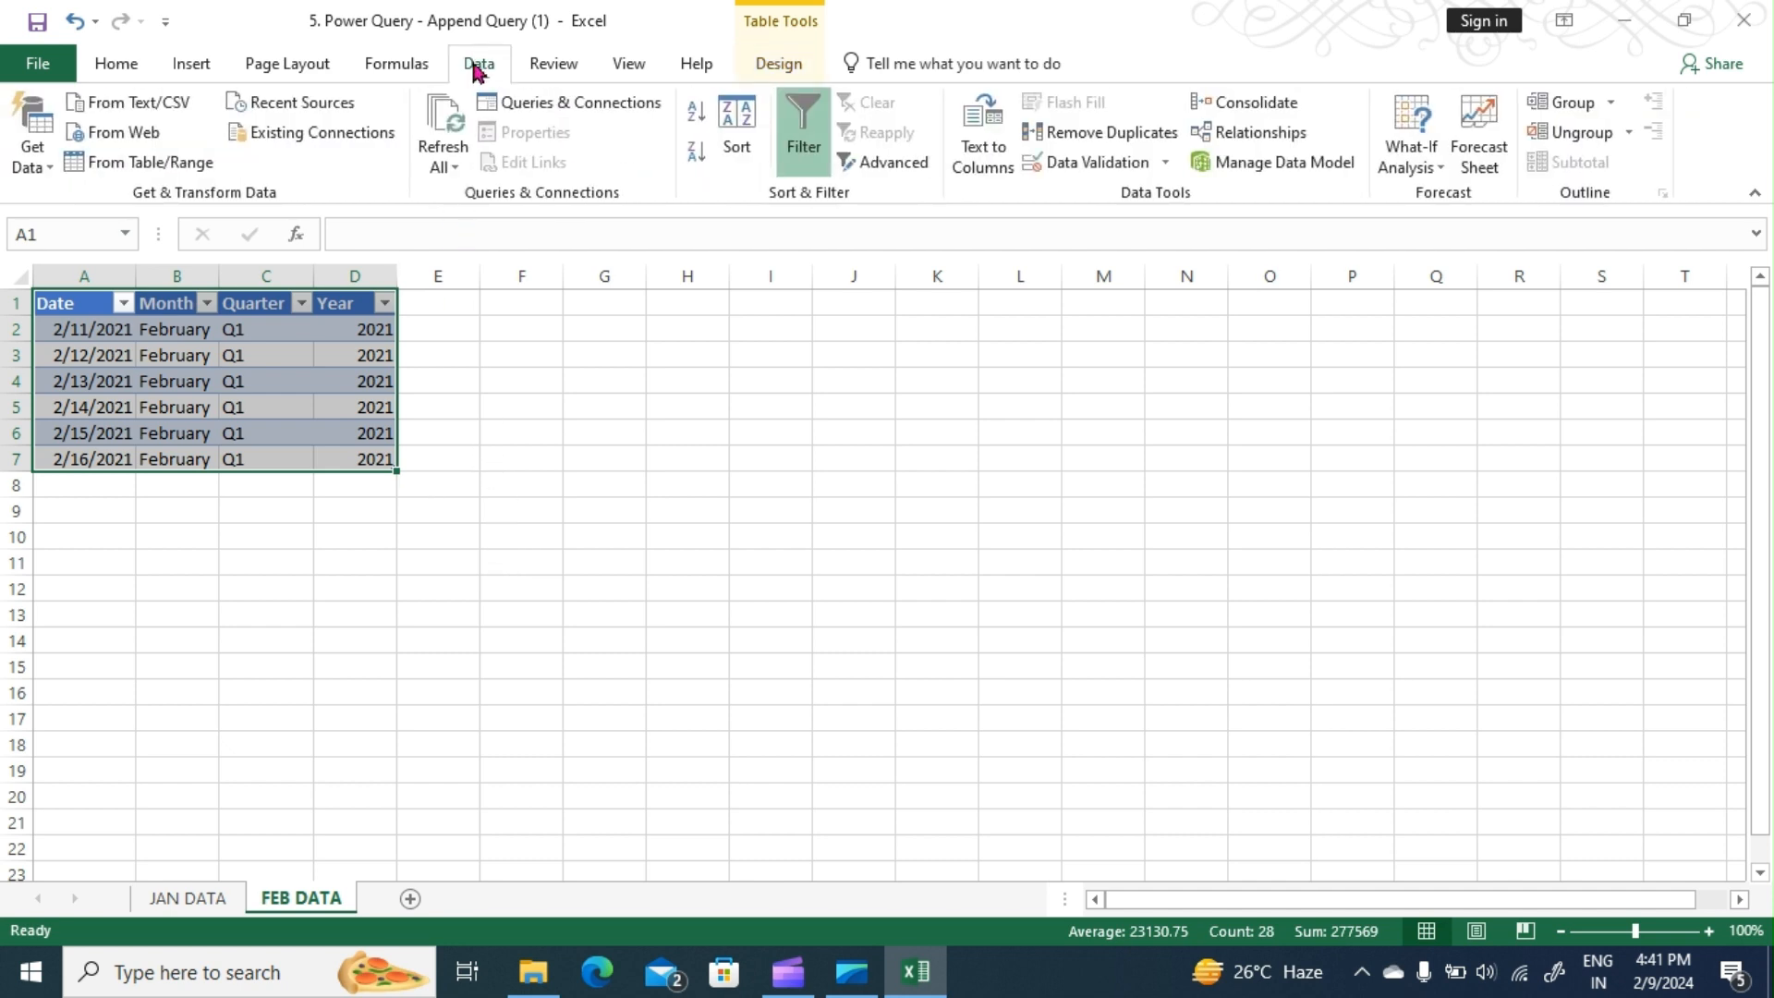
left_click(181, 898)
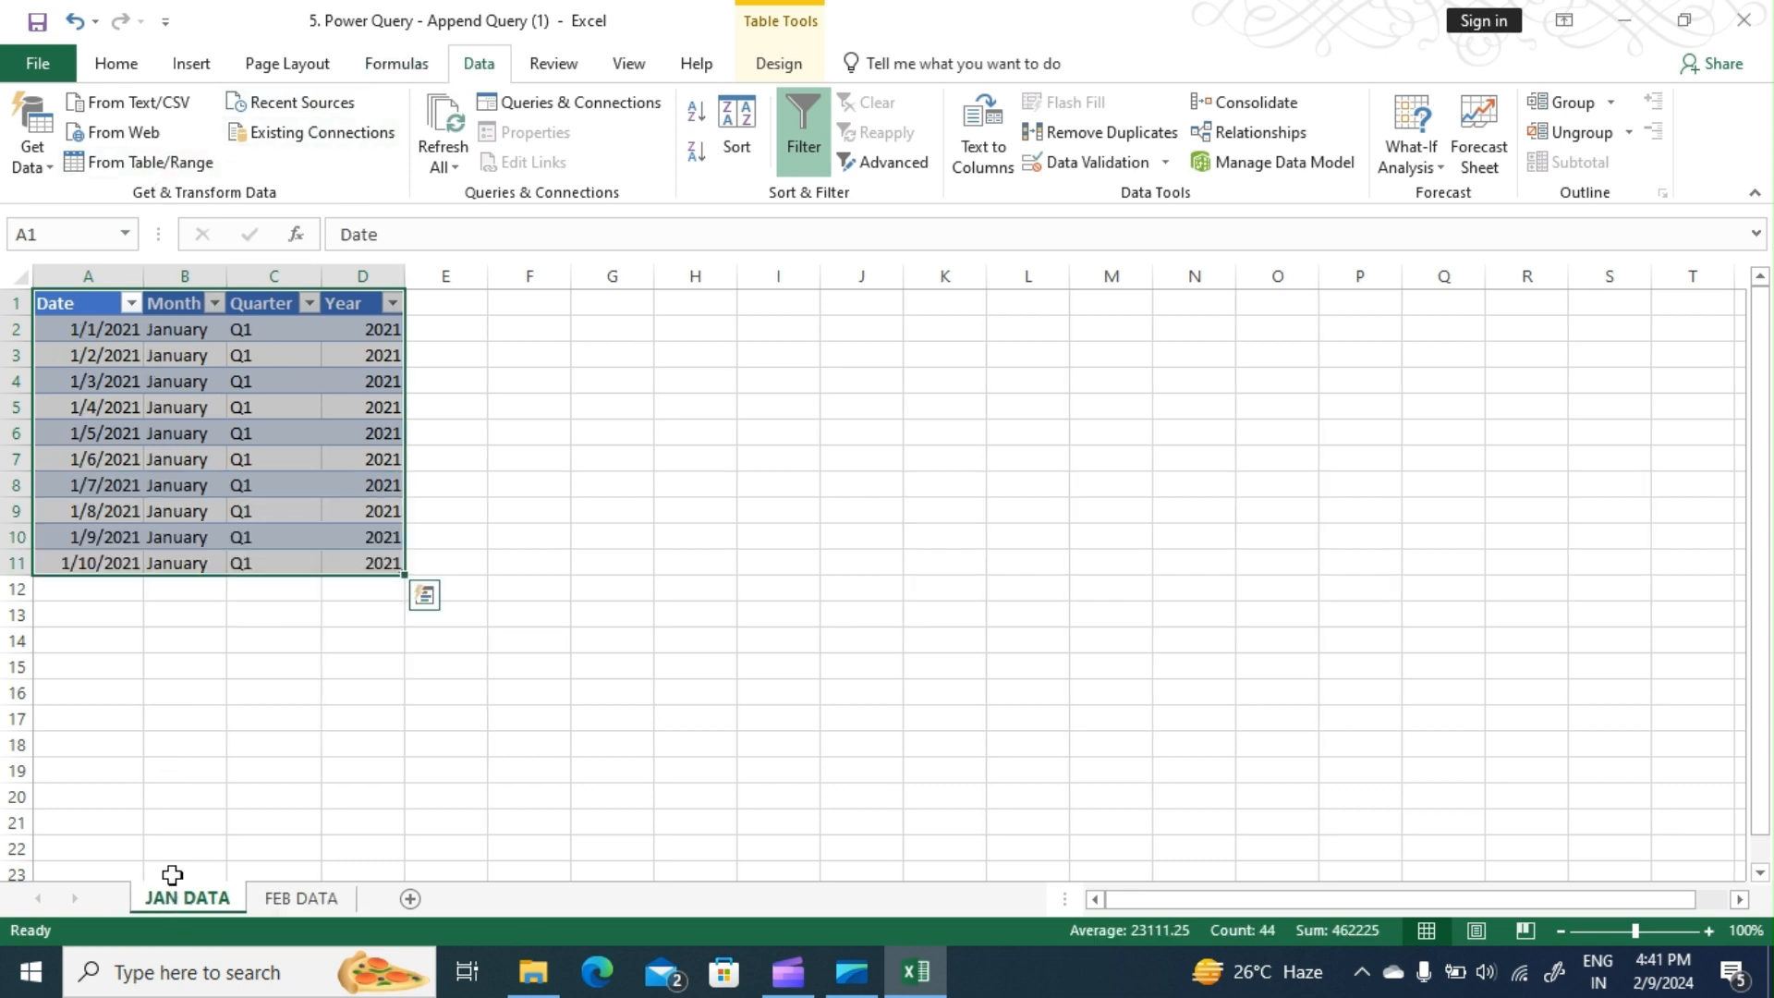
left_click(172, 164)
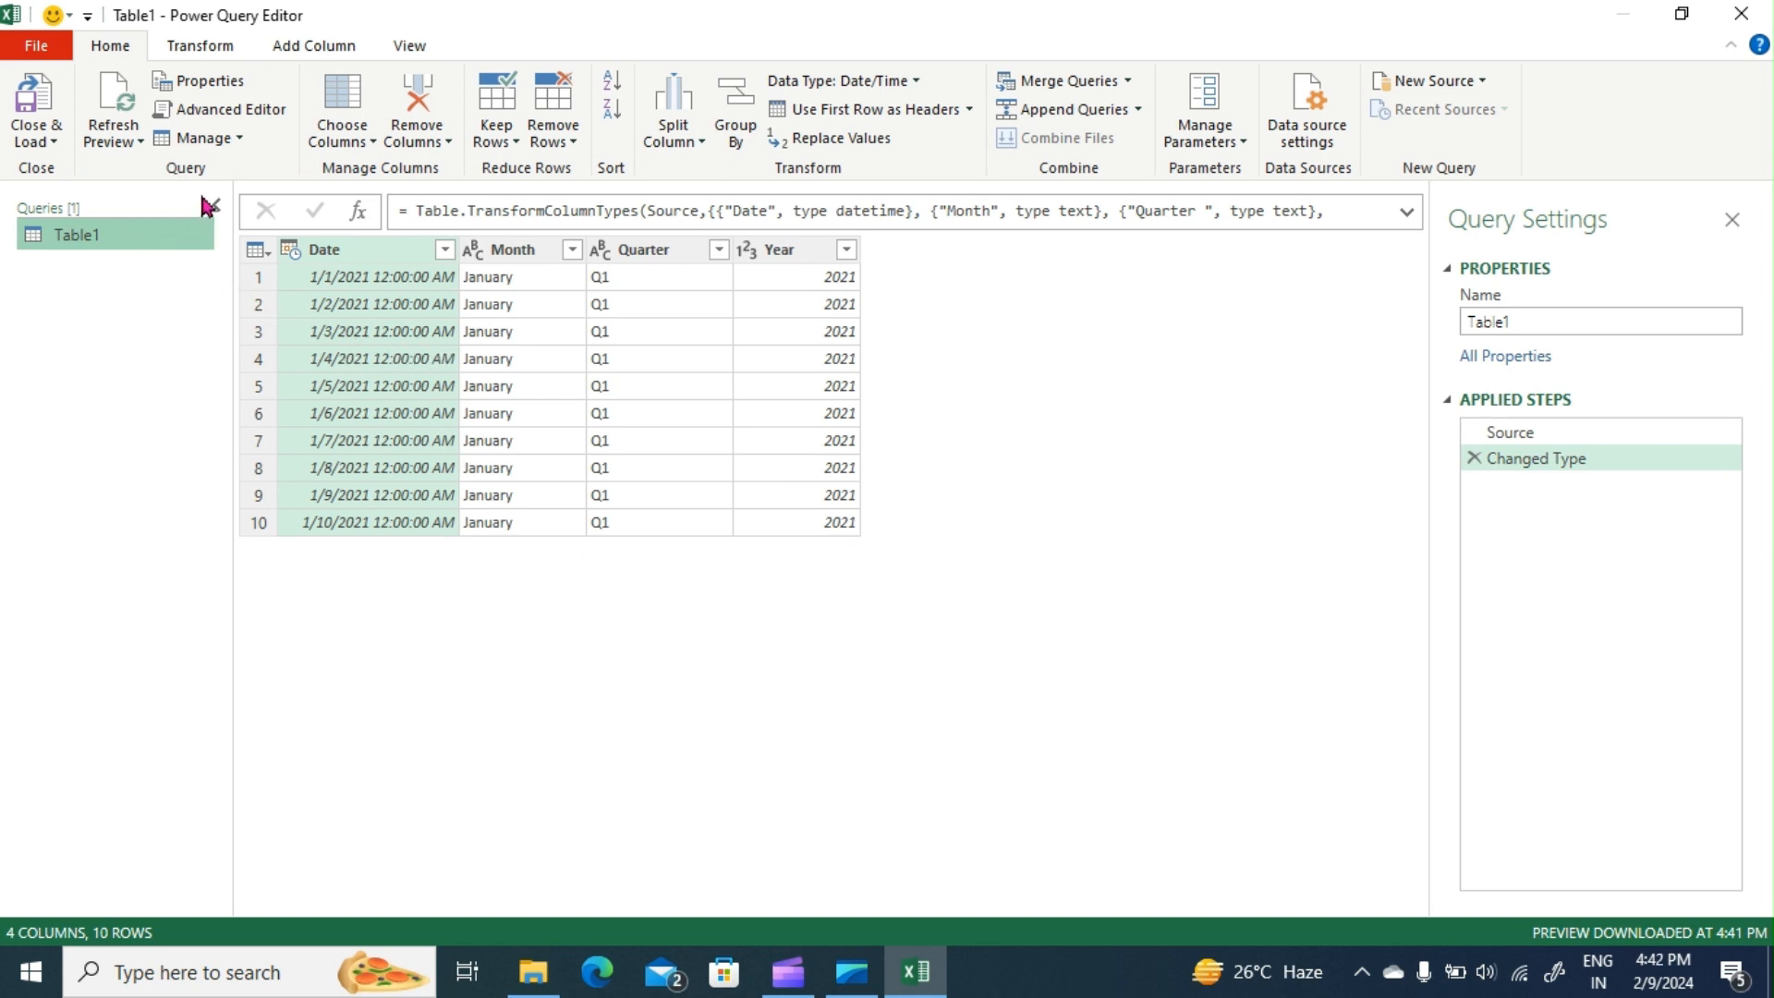
left_click(55, 141)
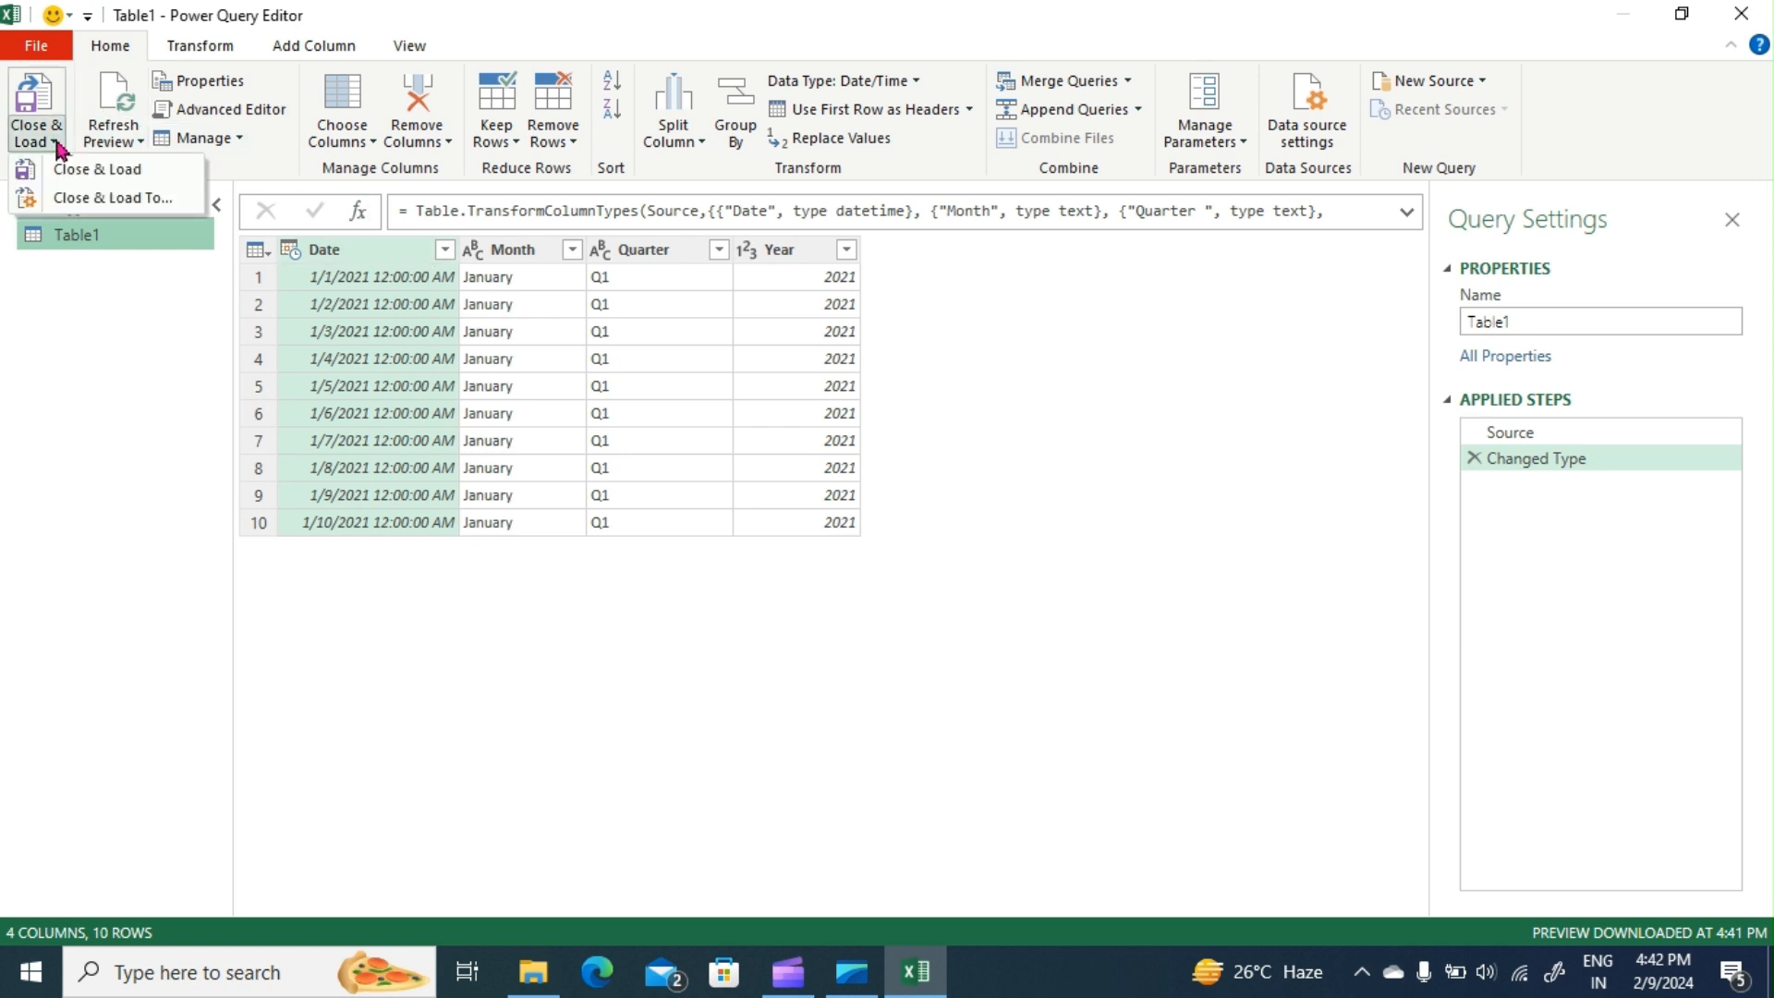
left_click(84, 199)
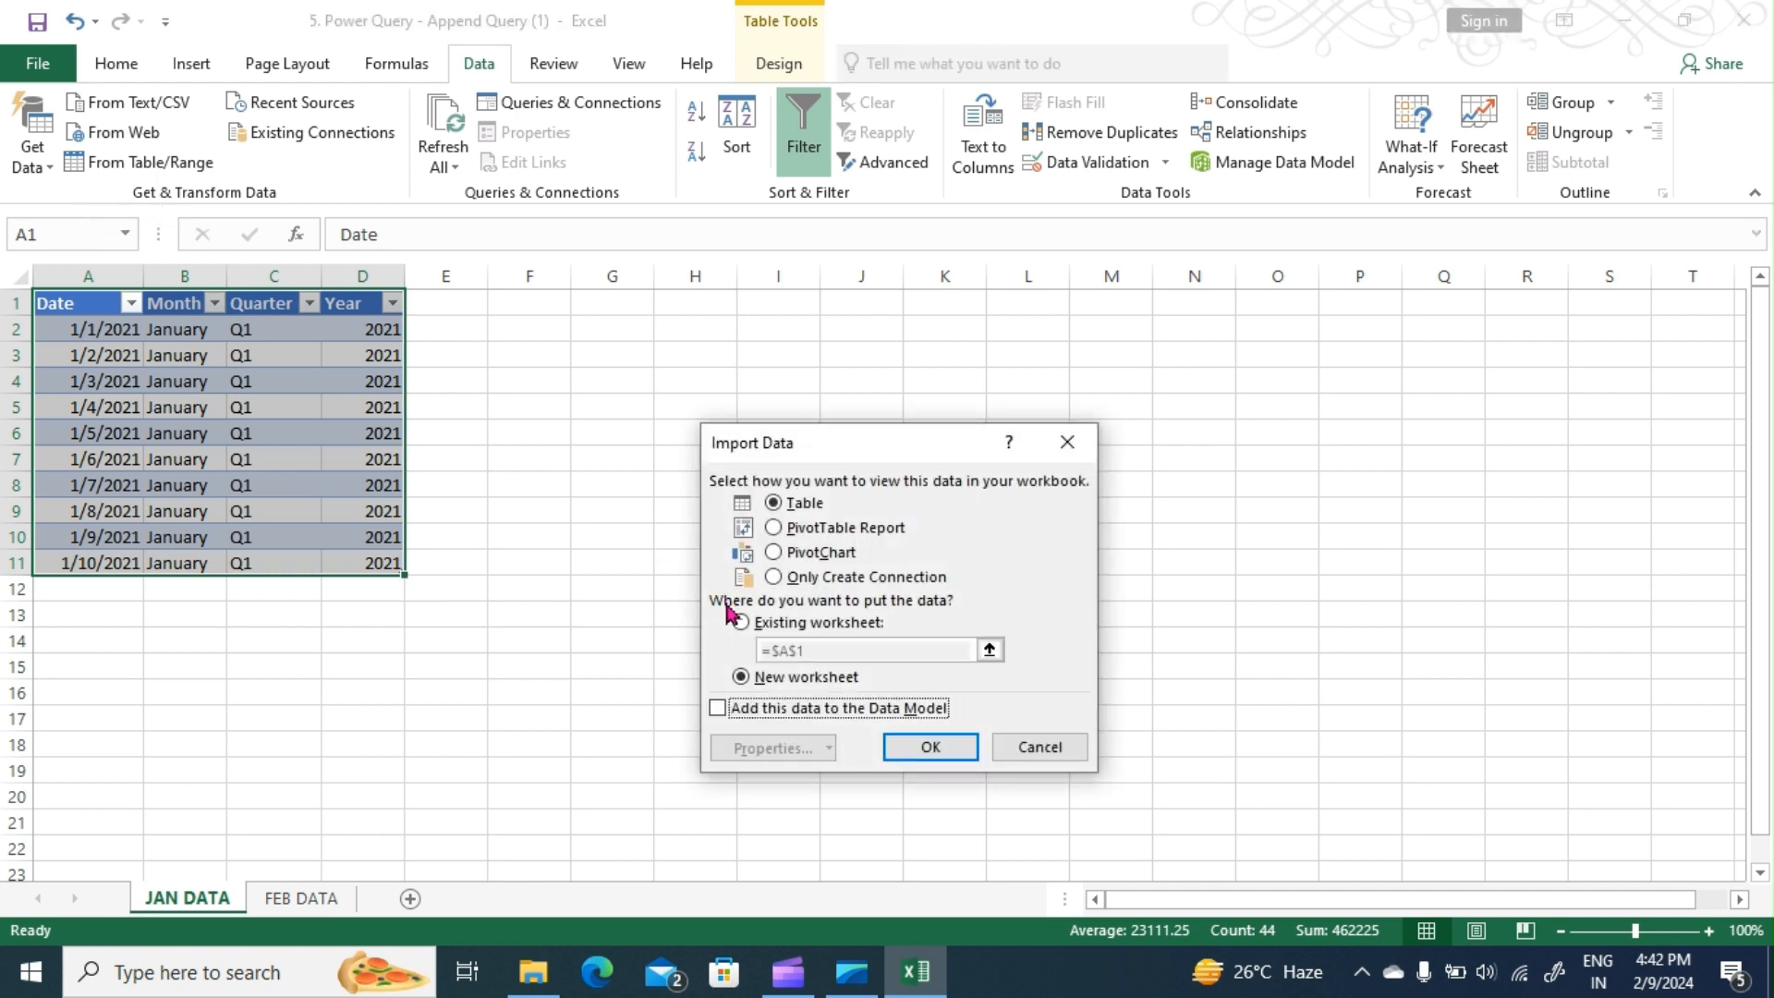
left_click(773, 577)
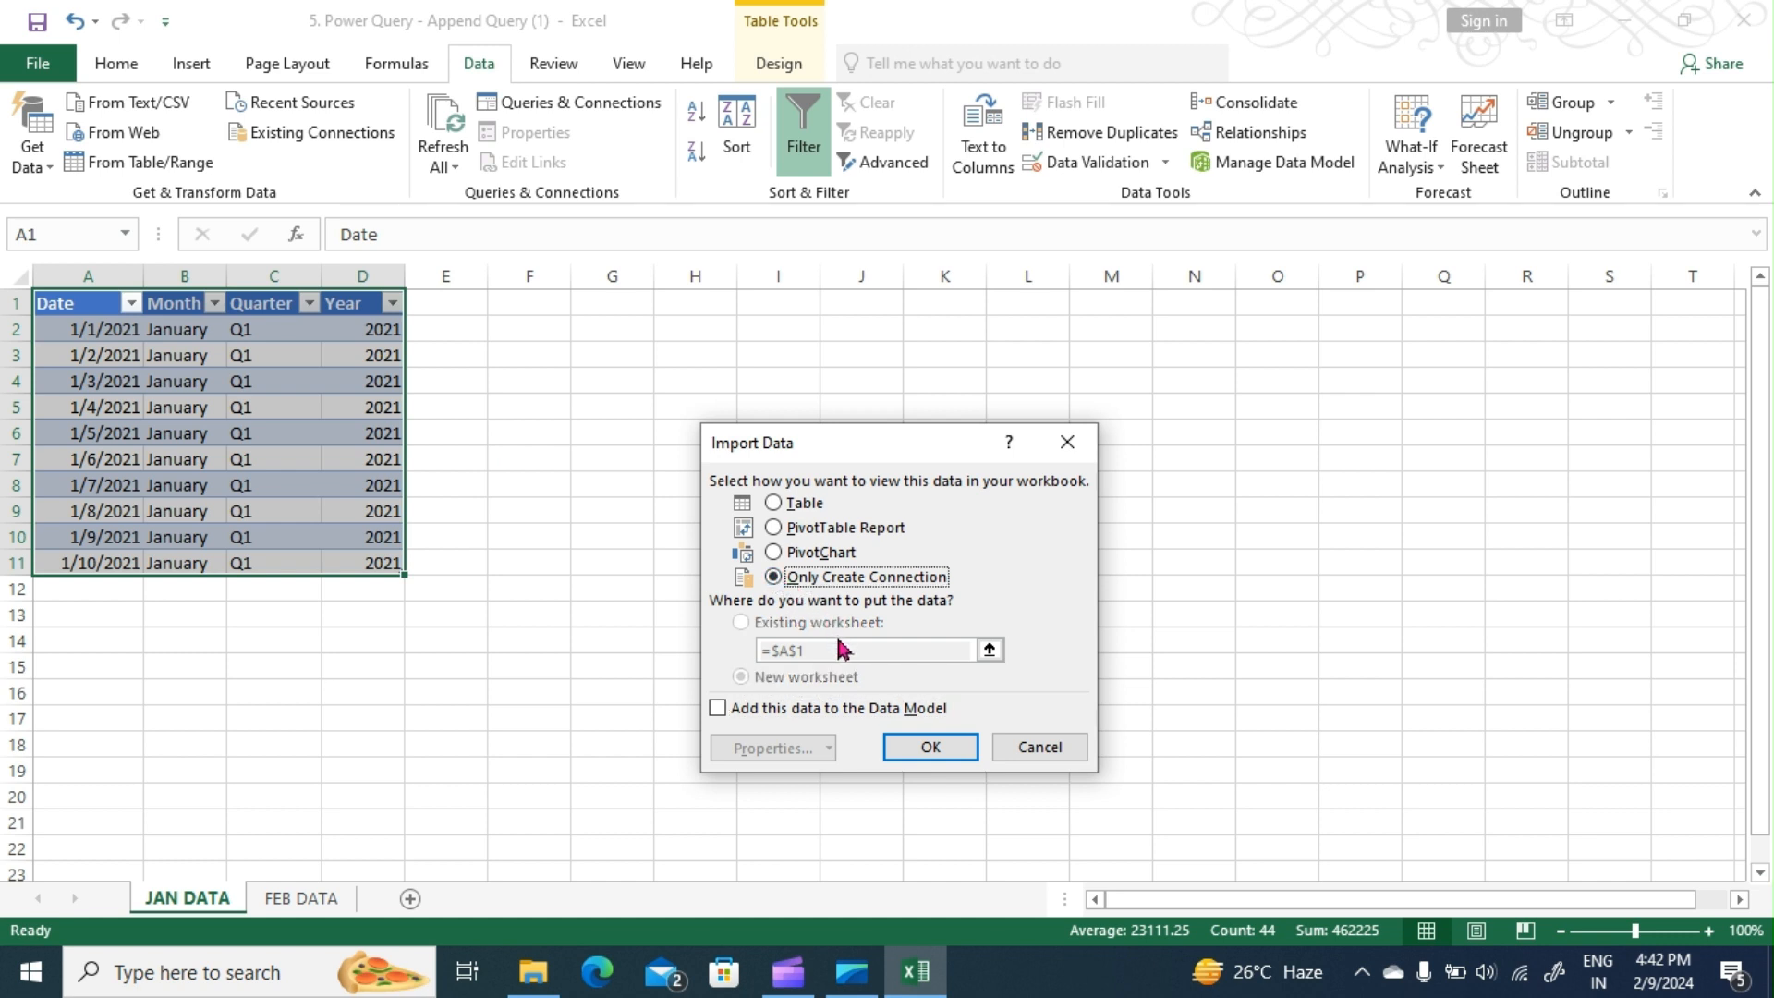
left_click(928, 745)
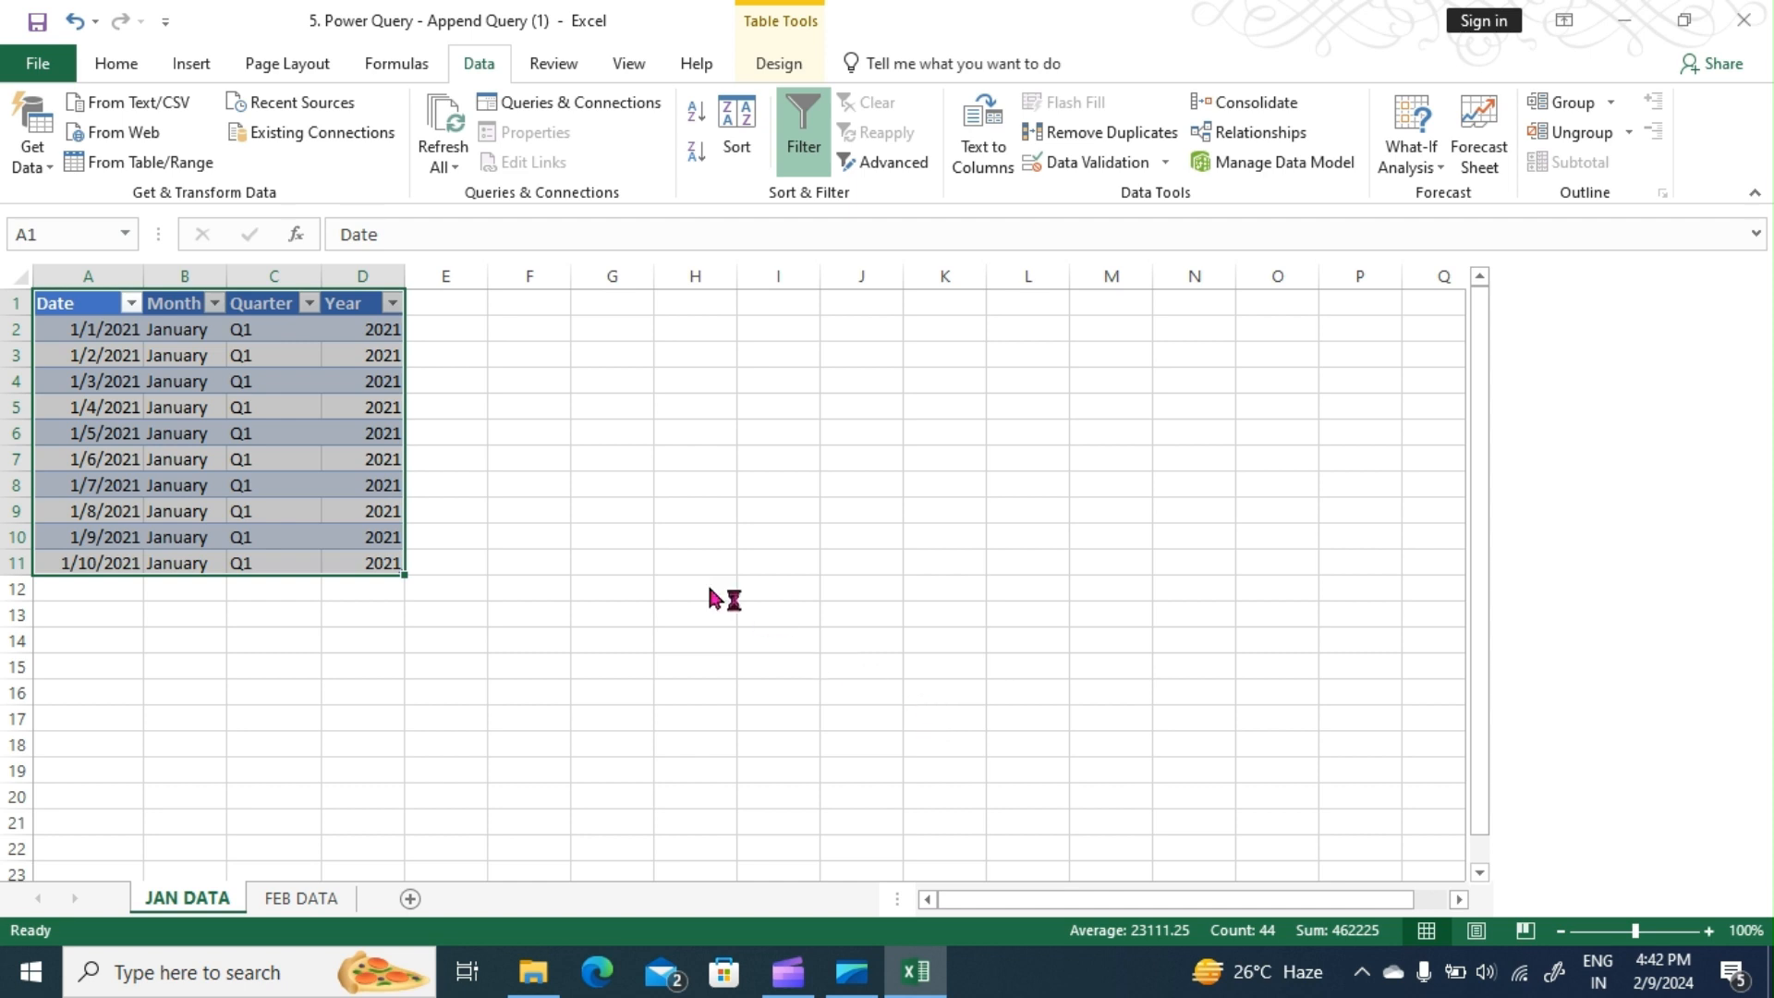
Step: Load the FEB DATA table into the Power Query Editor and close it to the workbook with Only Create Connection
left_click(305, 898)
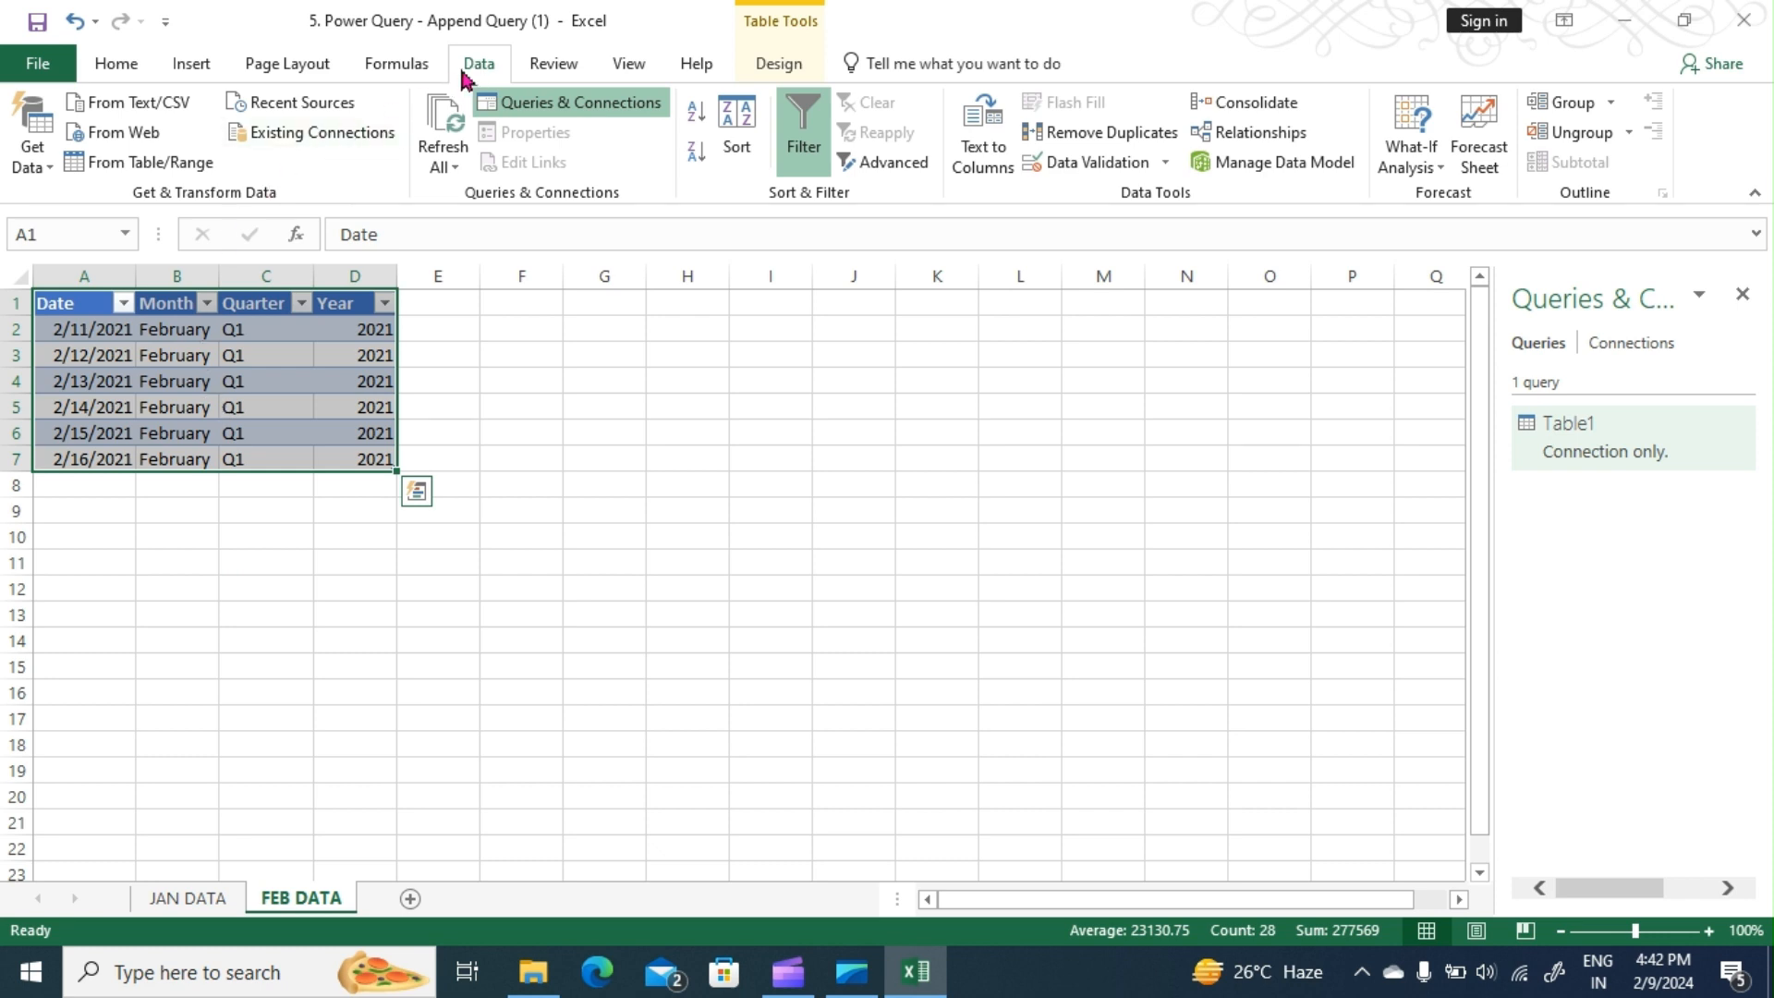
left_click(160, 166)
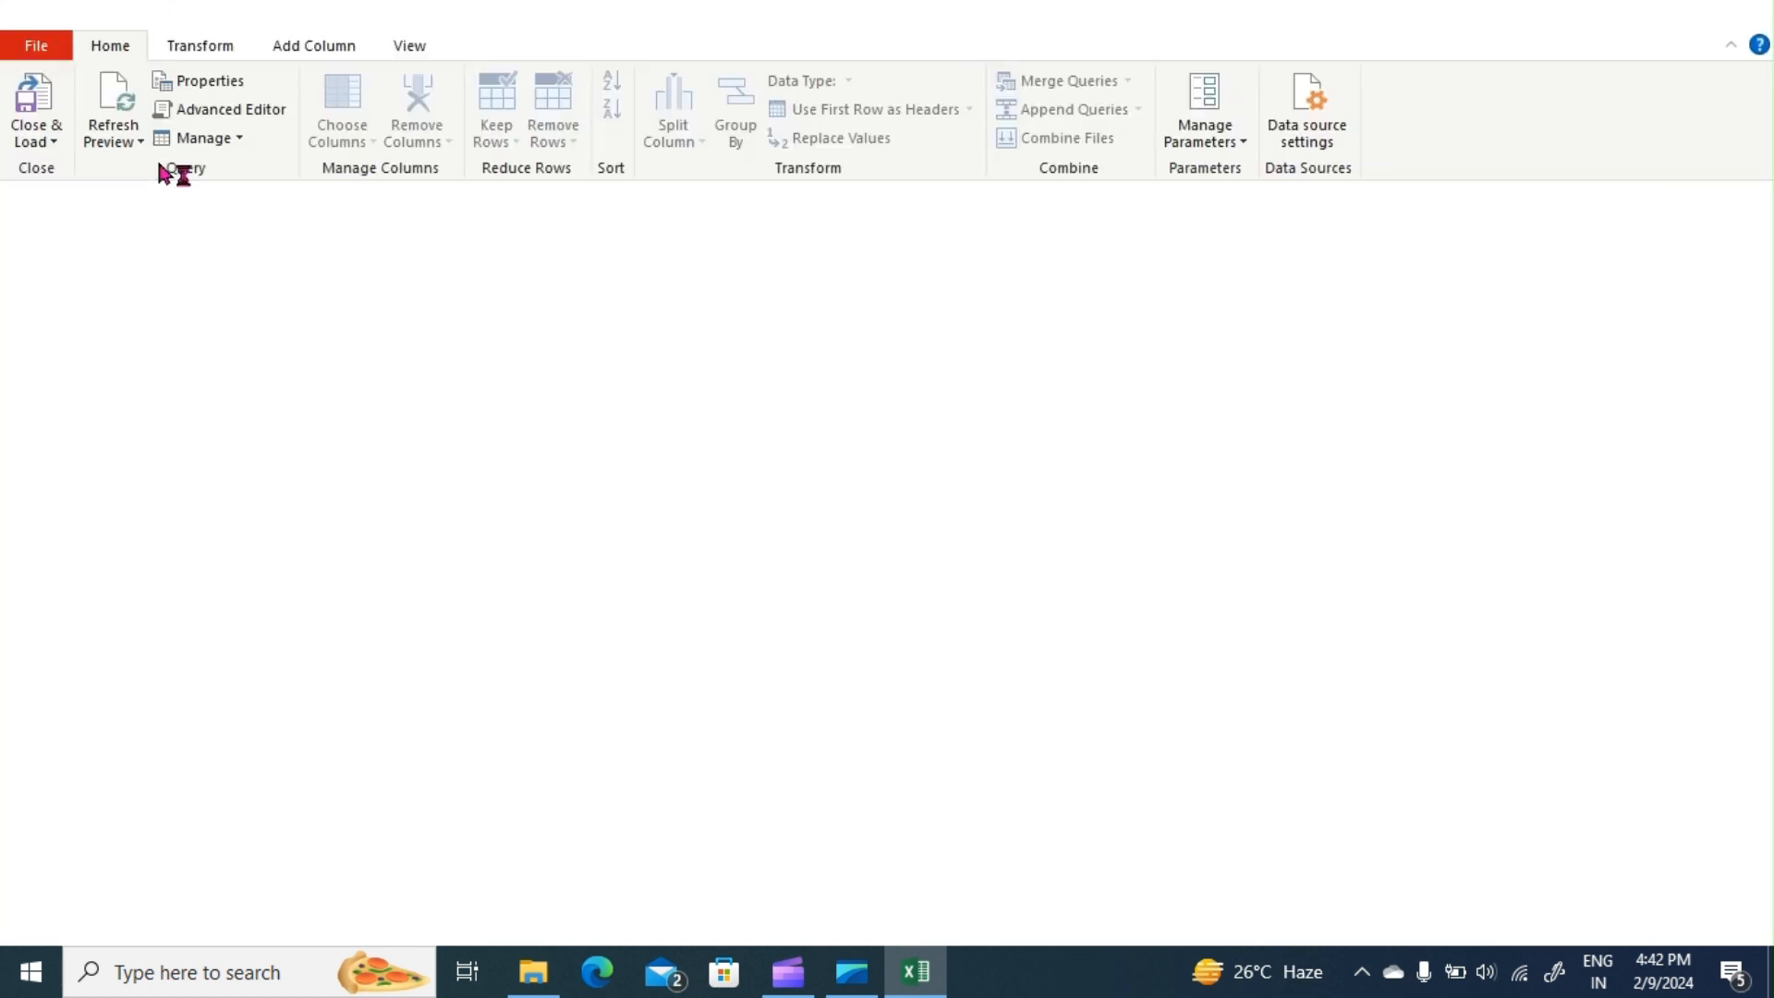
left_click(53, 144)
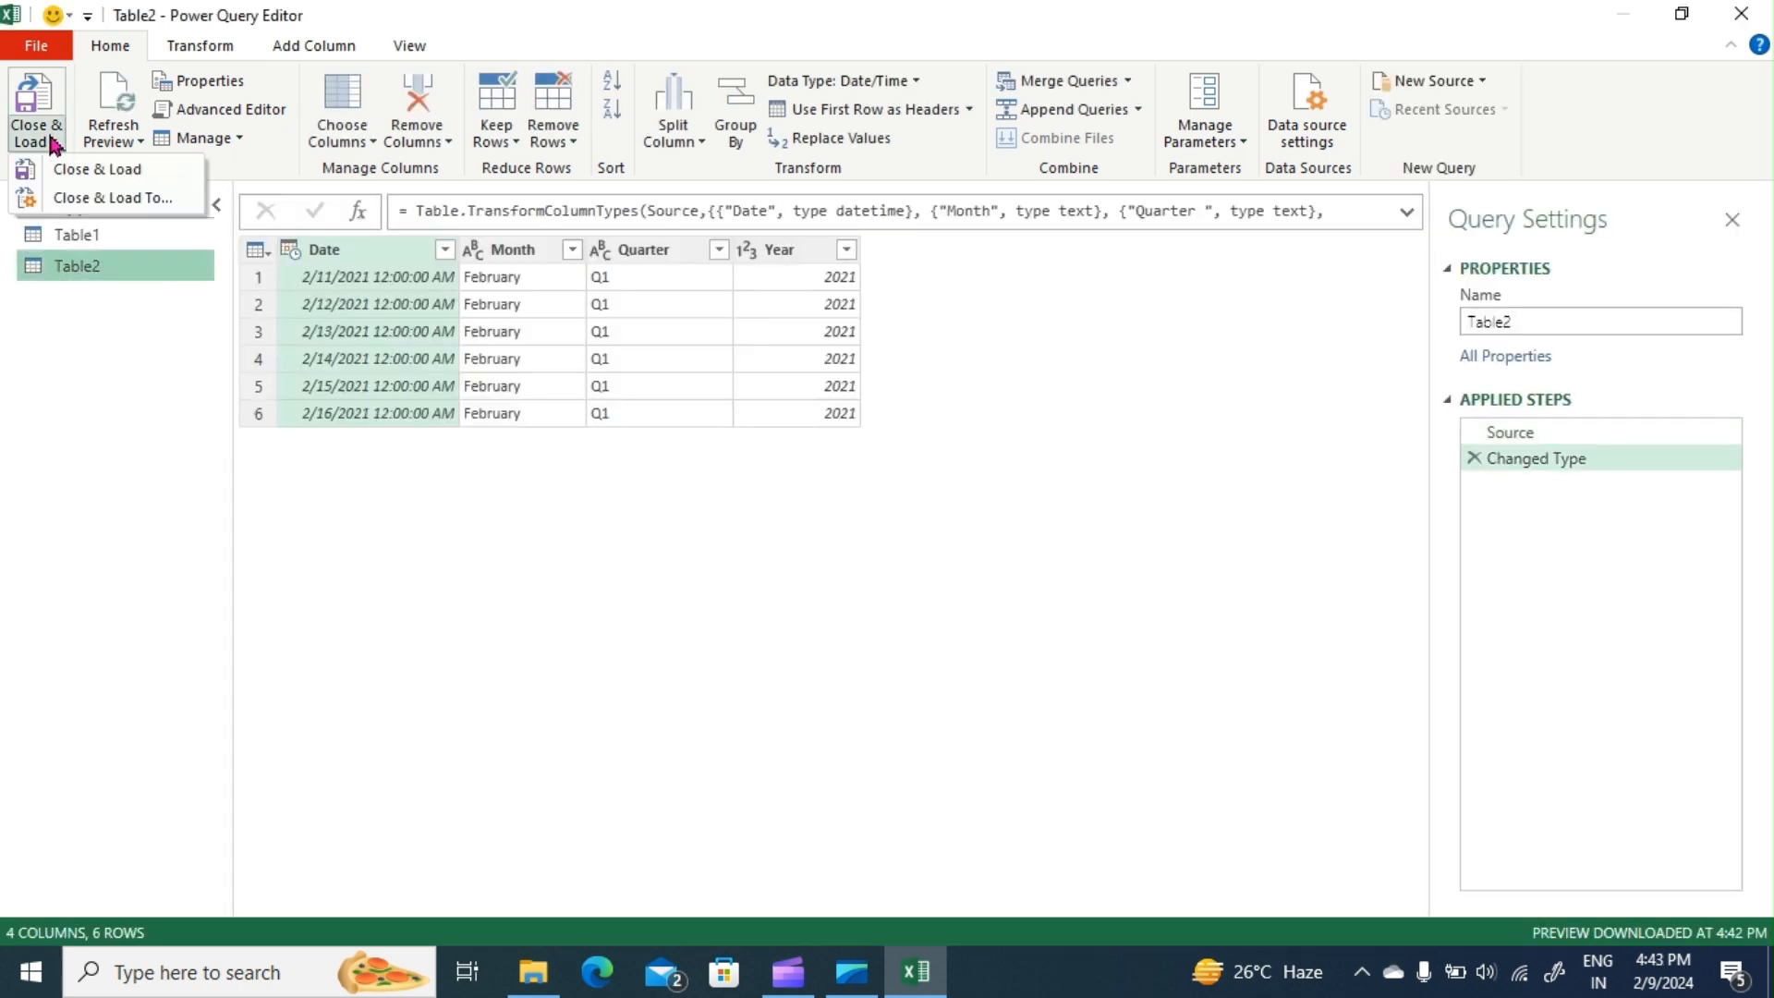
left_click(61, 176)
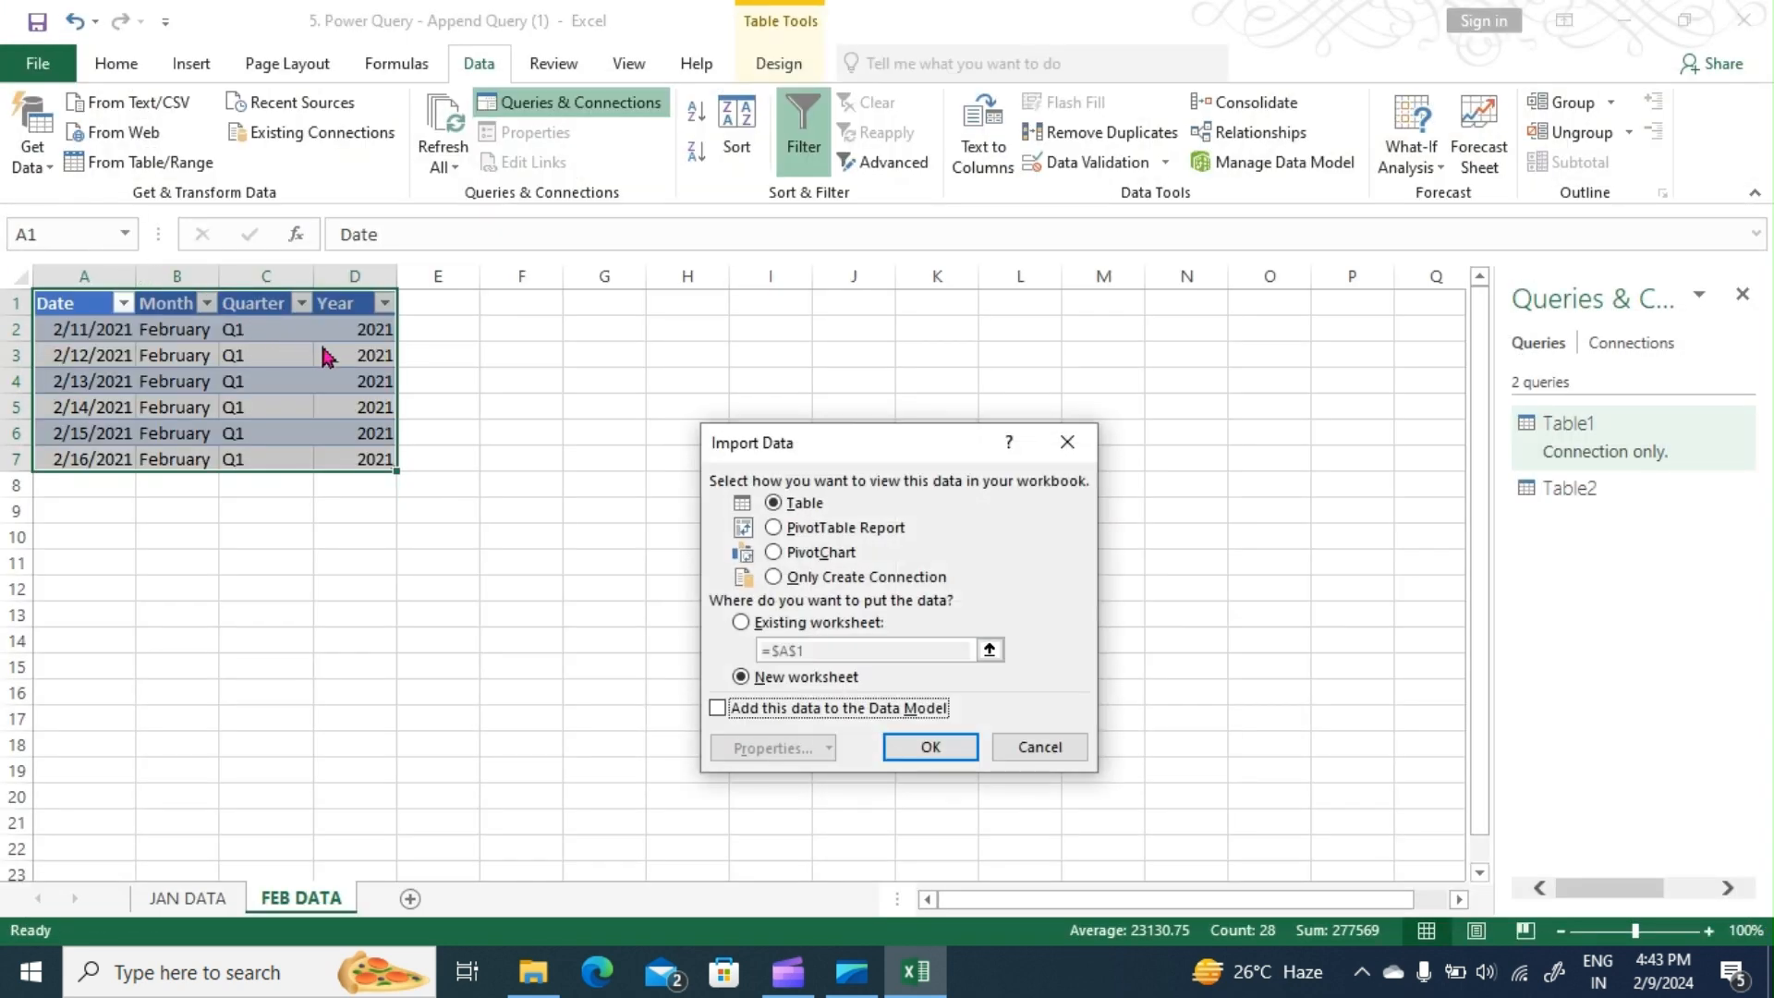
left_click(774, 578)
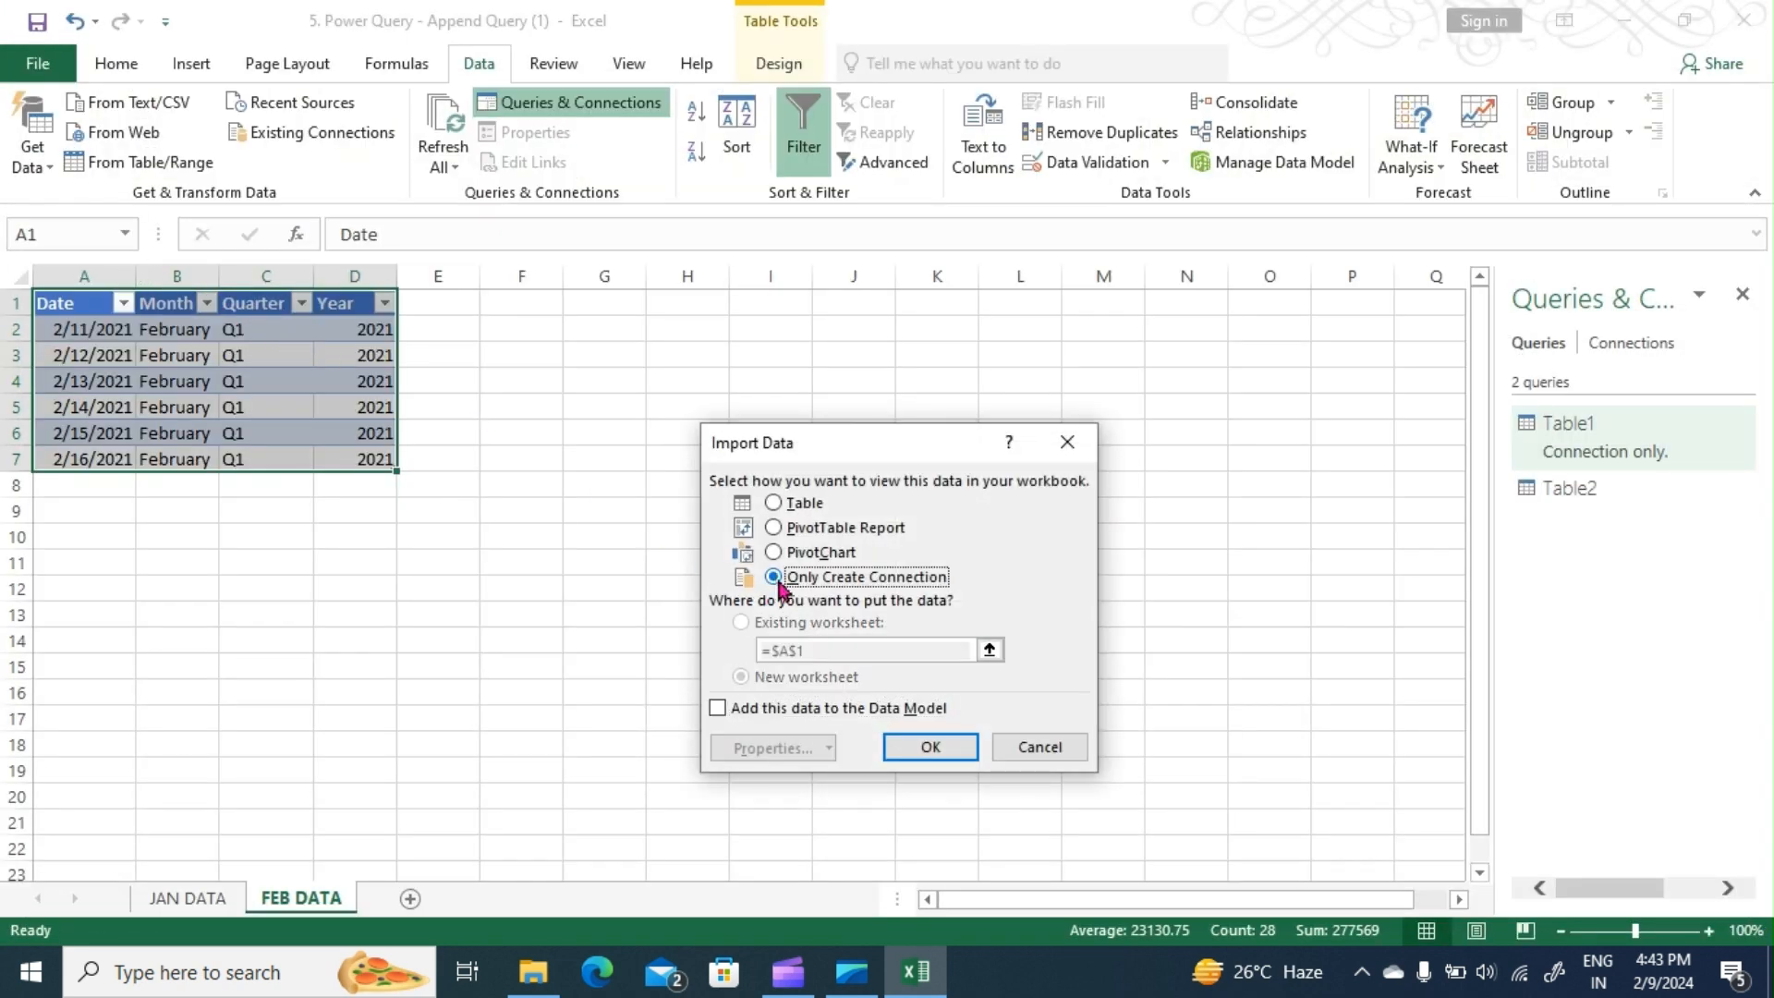
left_click(910, 746)
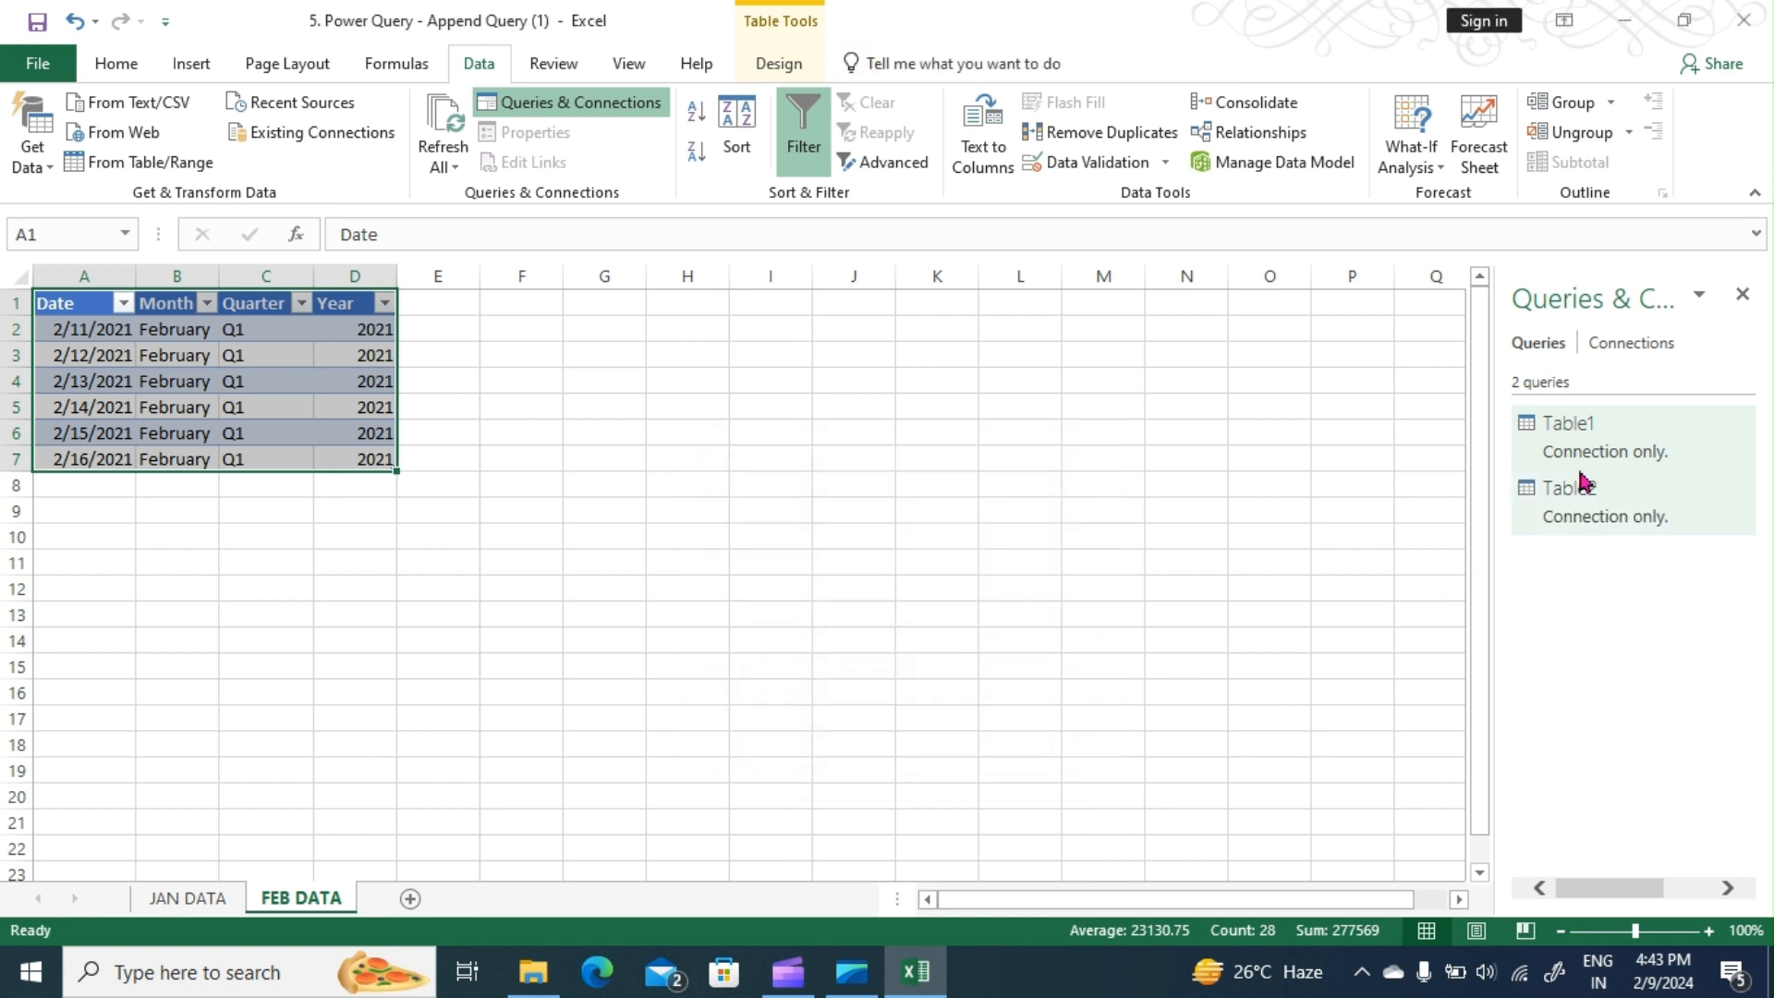
mouse_move(1627, 530)
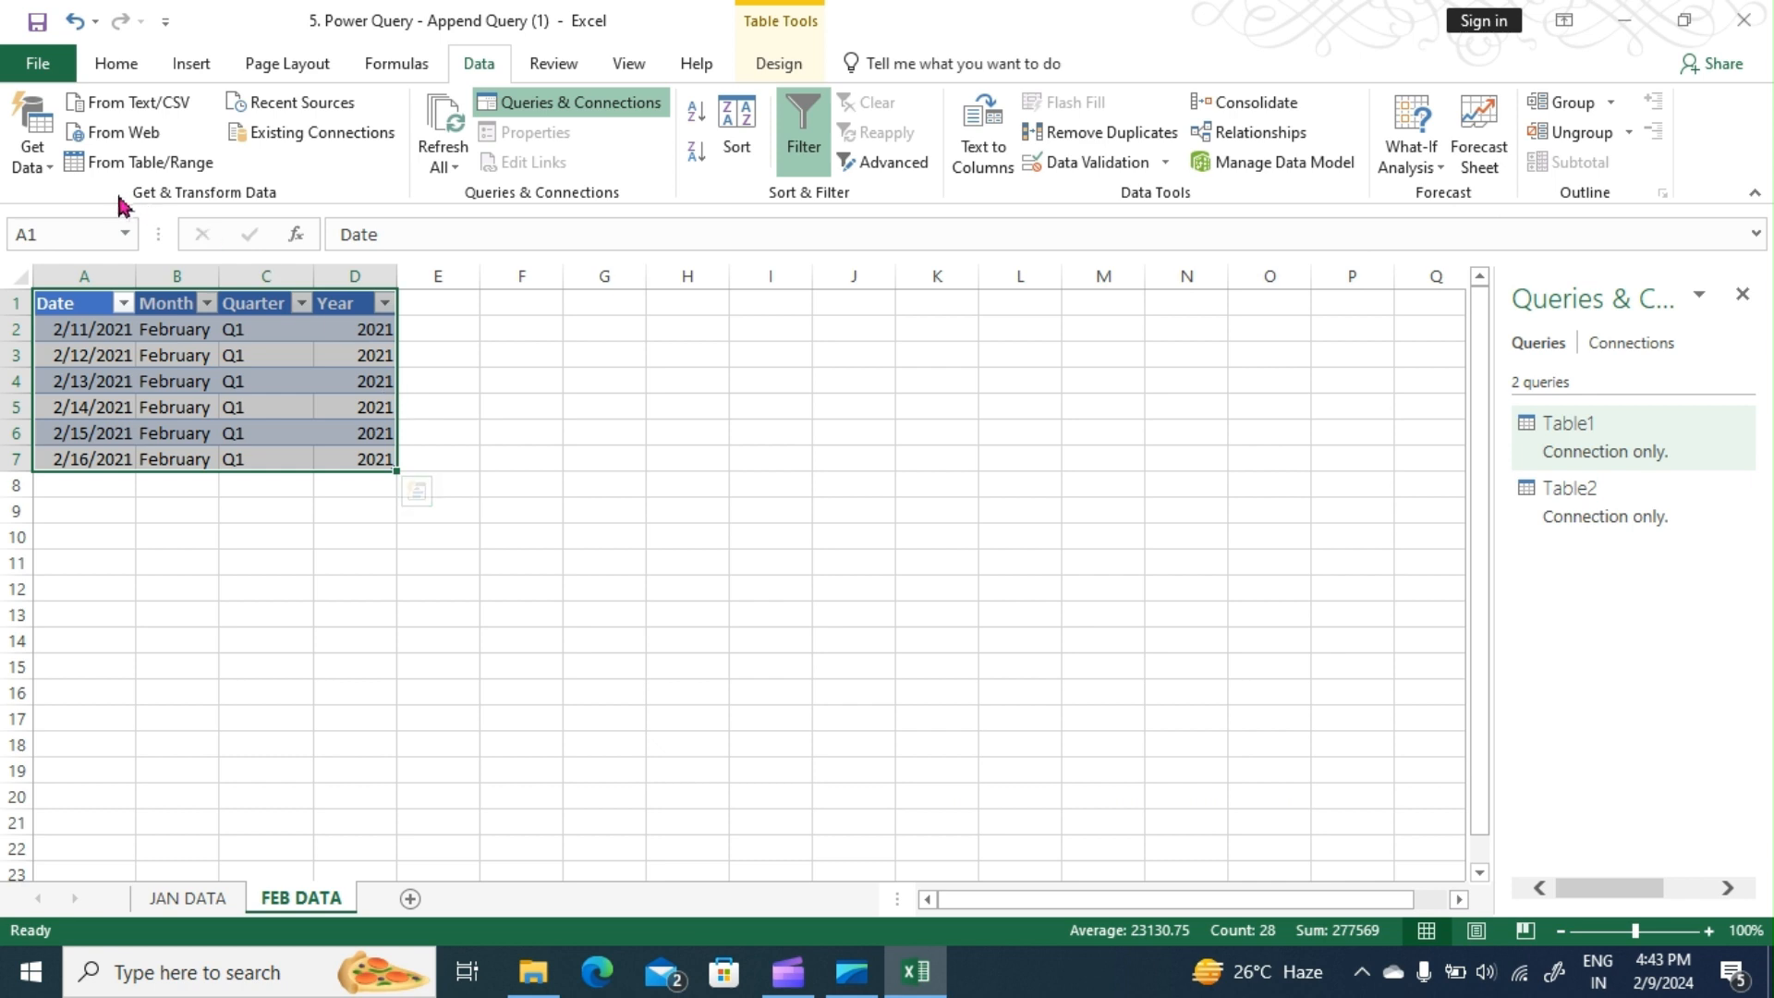
Step: Append Table2 to Table1 as a two-table combined query and load the result to a new worksheet
left_click(28, 166)
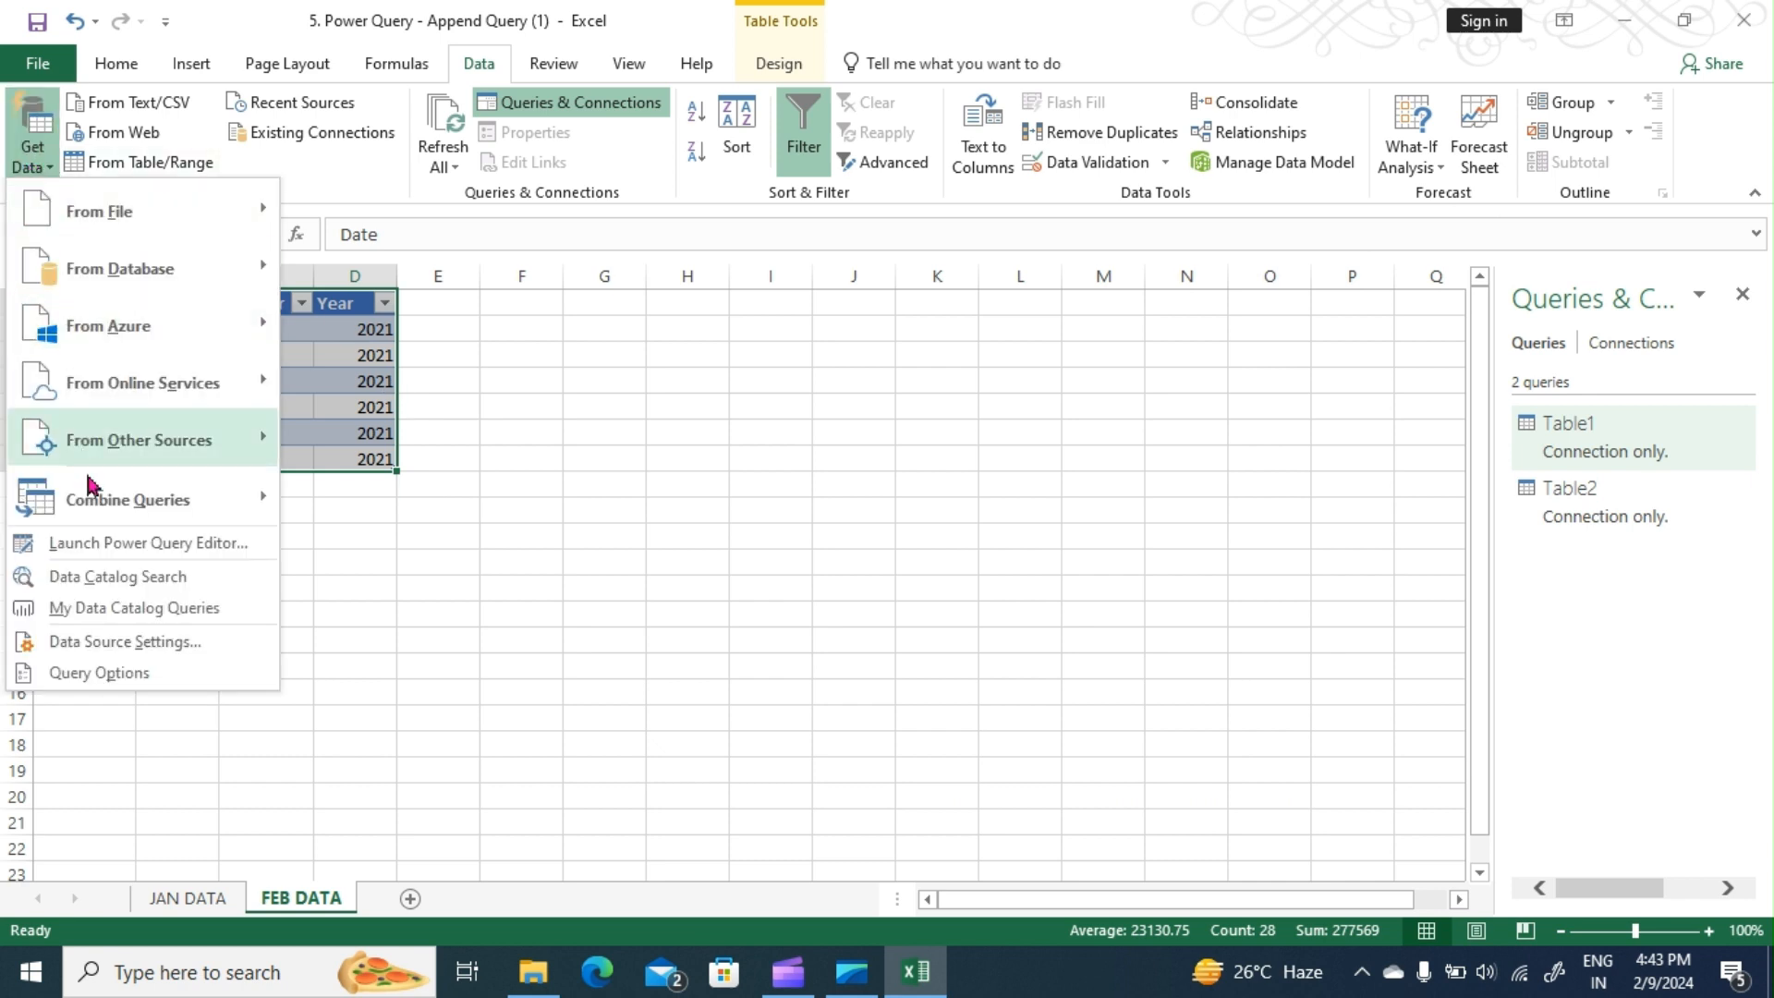
mouse_move(99, 508)
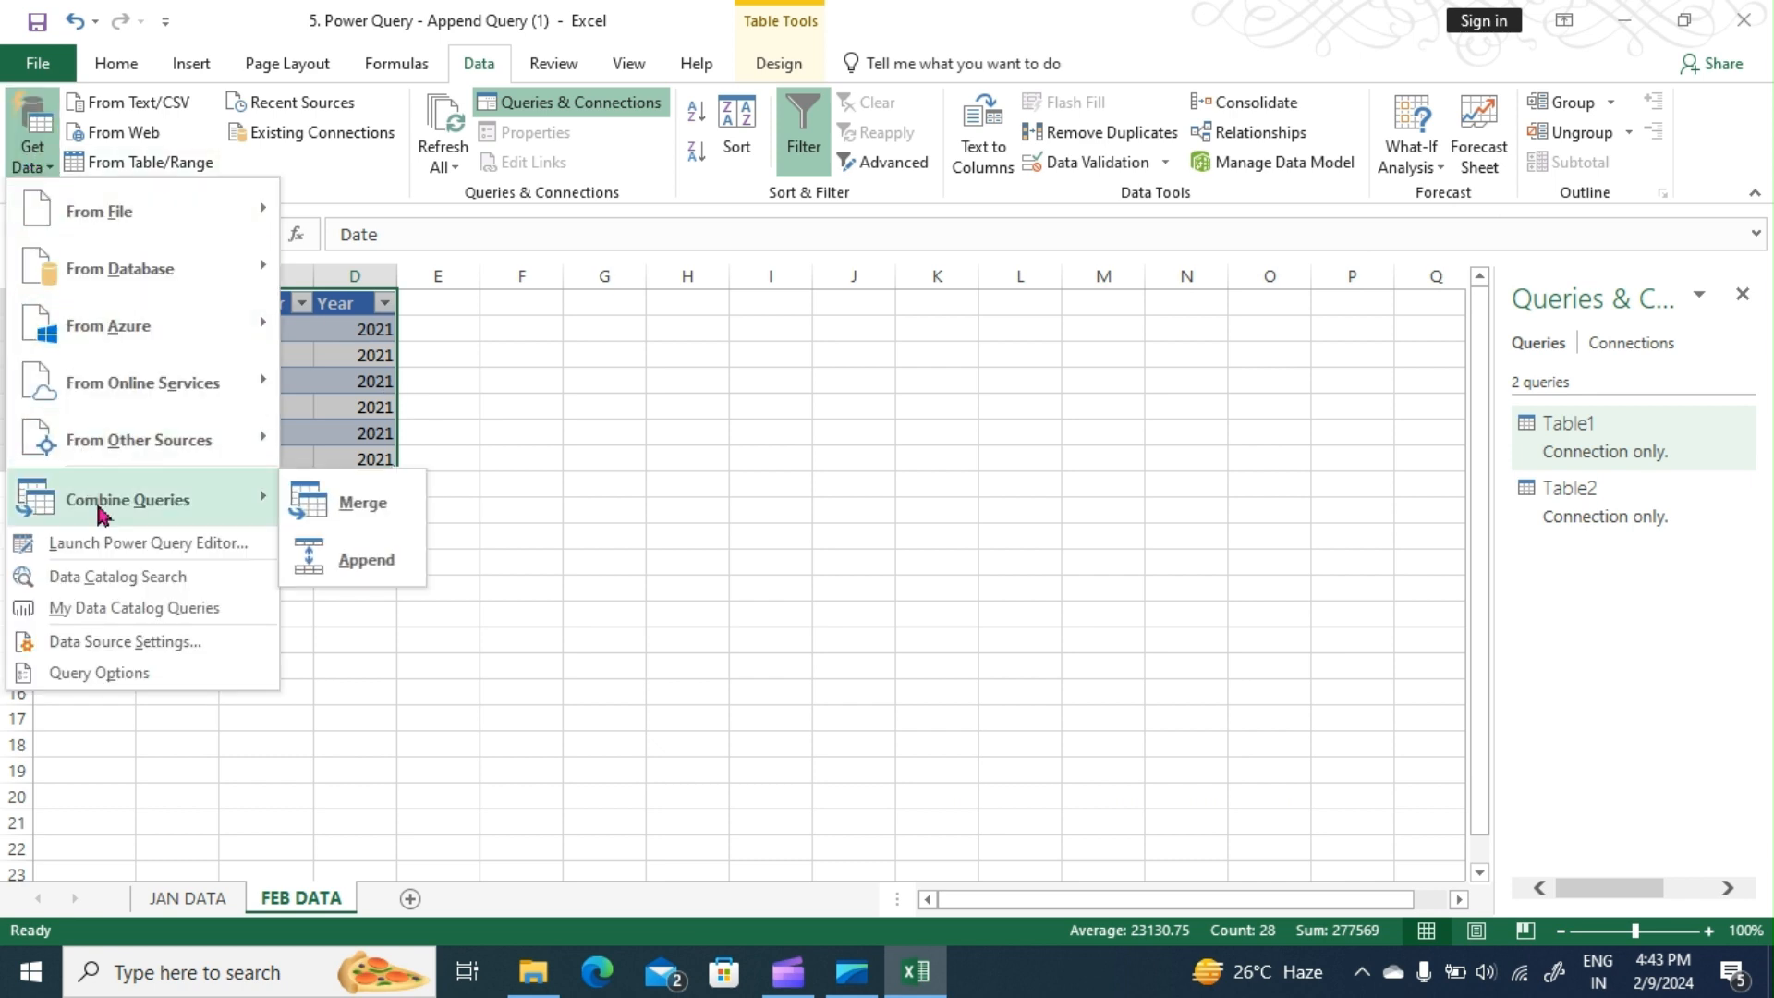
left_click(363, 566)
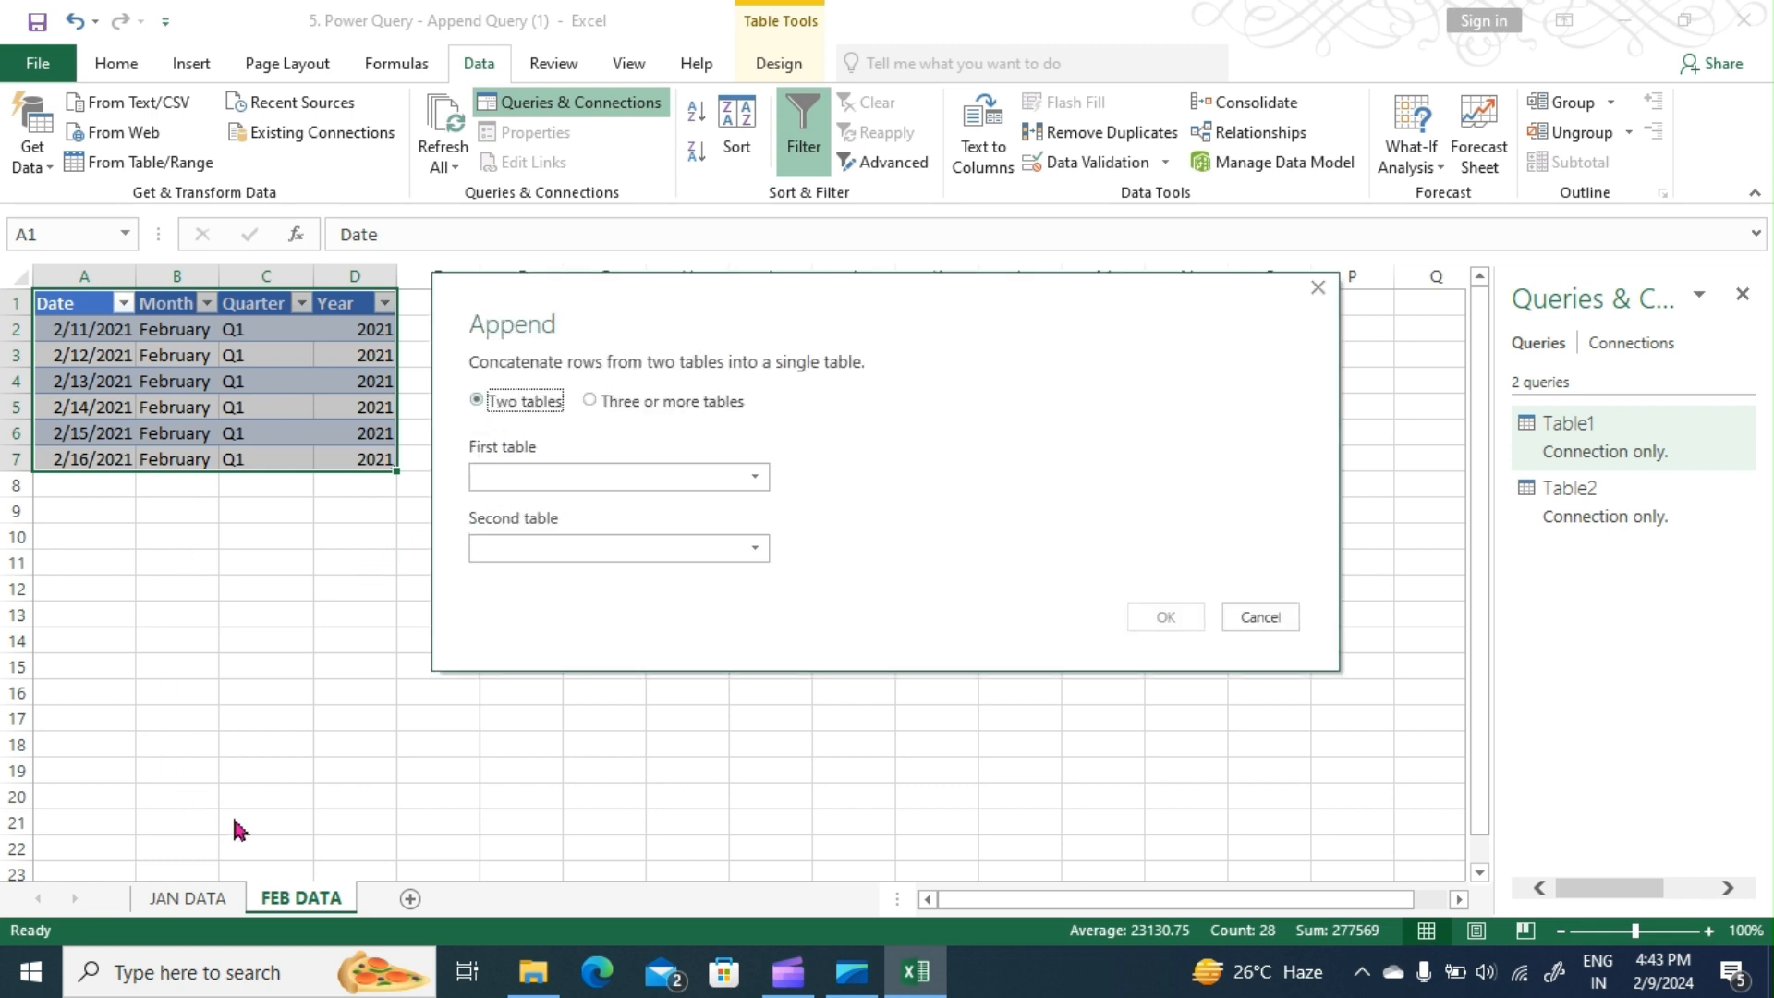
left_click(751, 478)
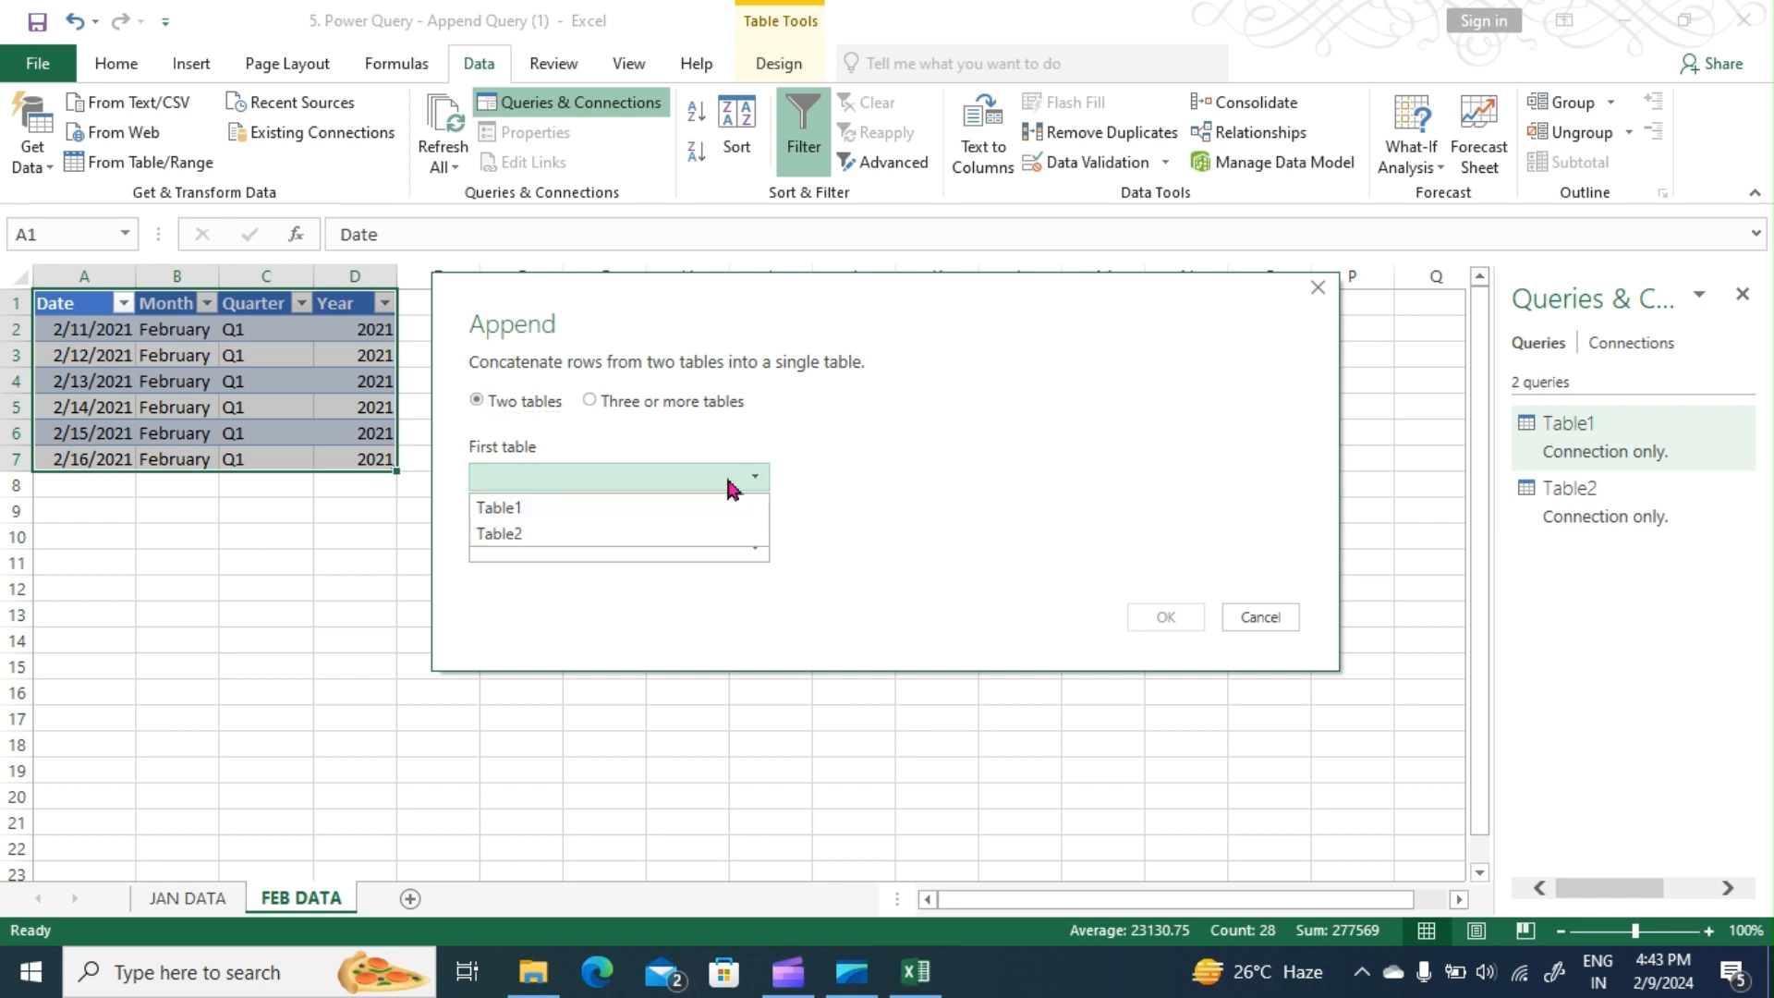
left_click(566, 519)
left_click(708, 549)
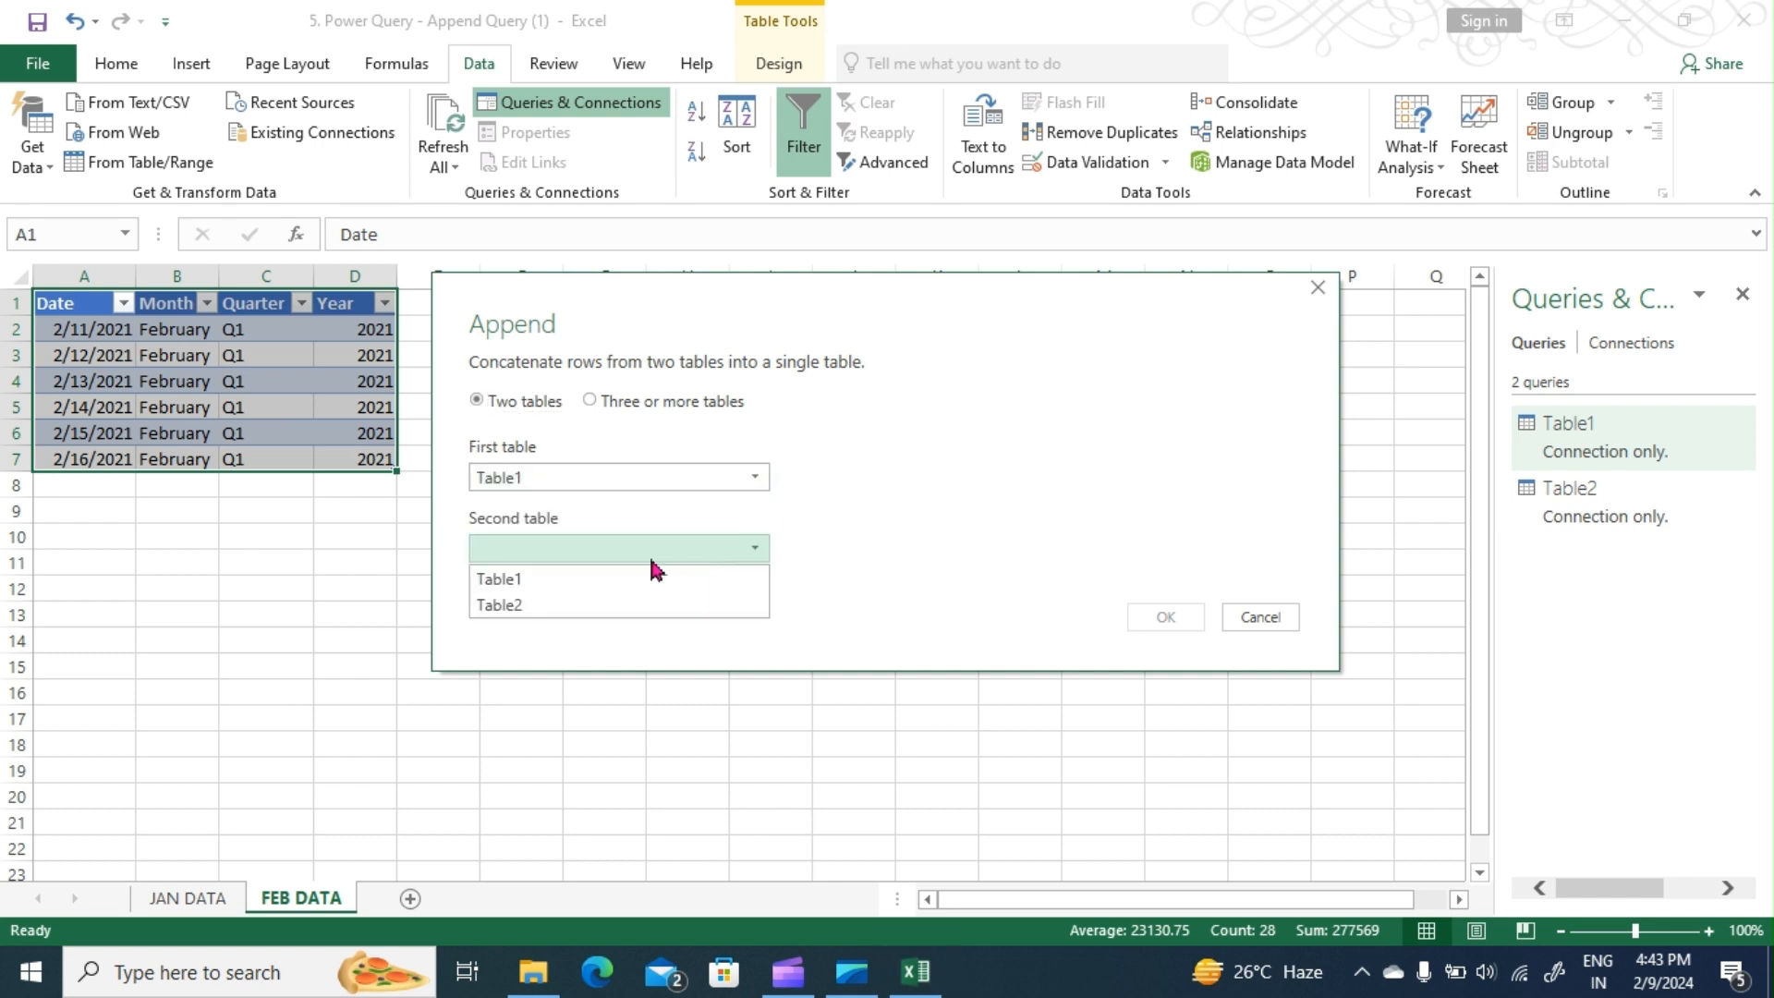
left_click(567, 605)
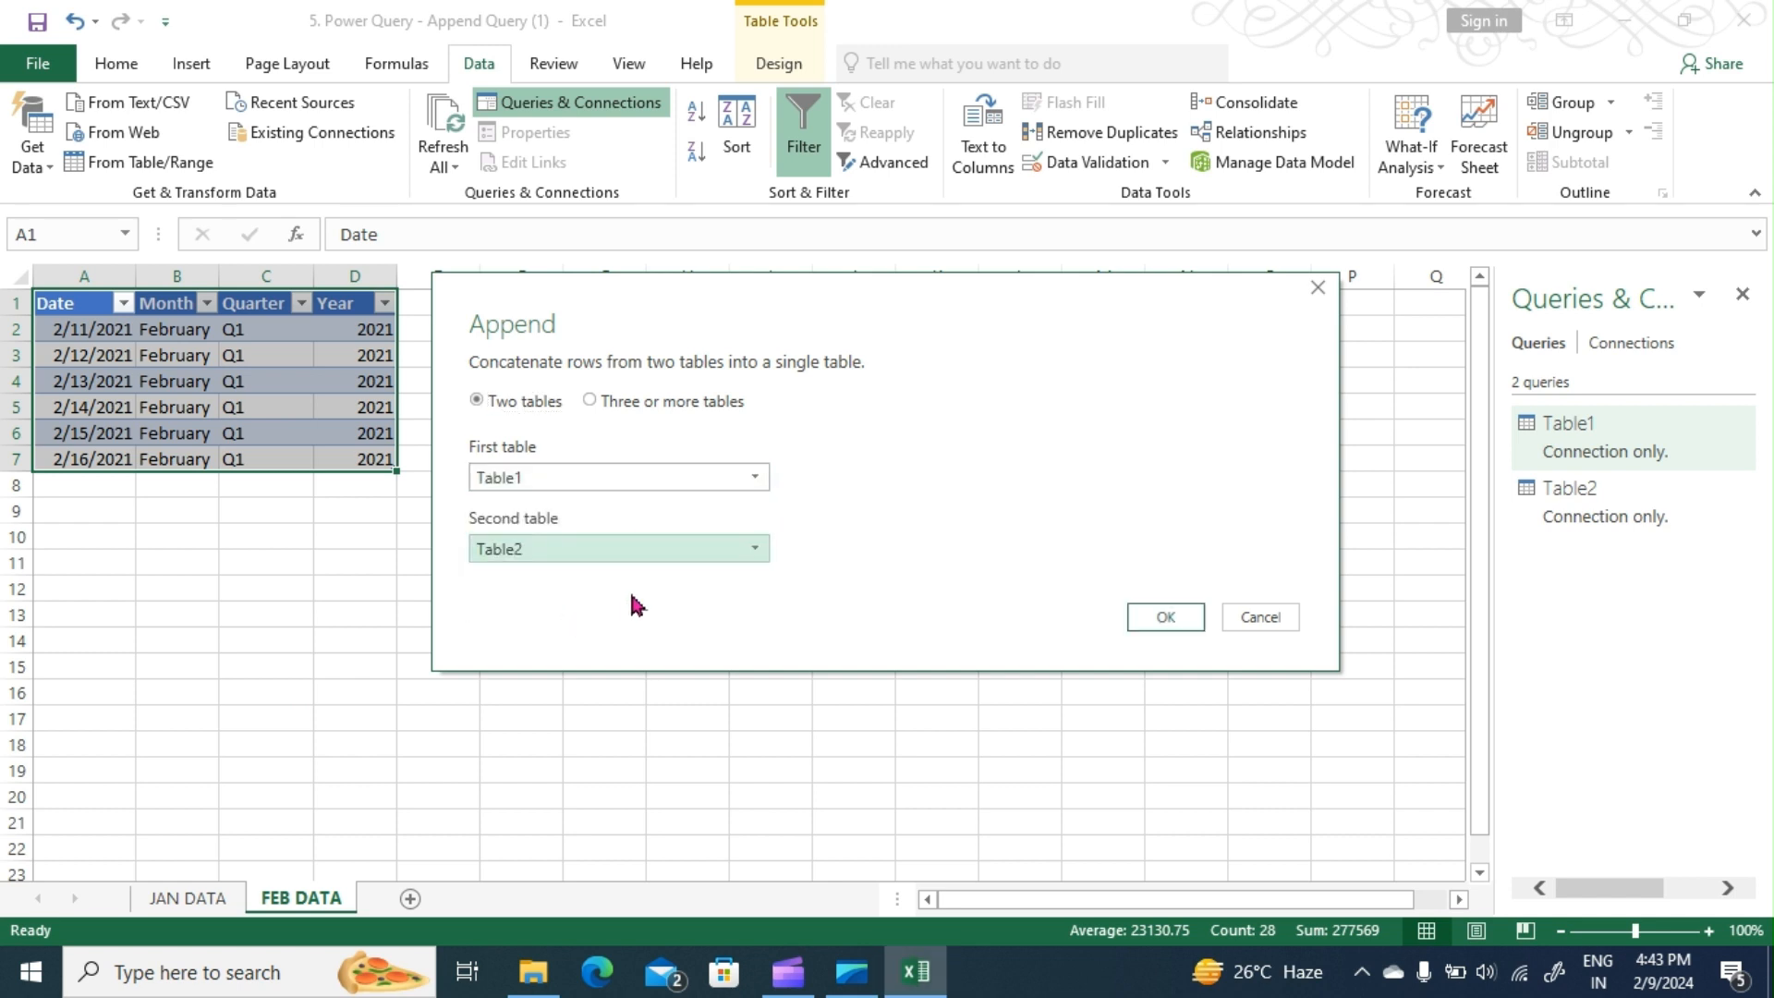
left_click(1165, 617)
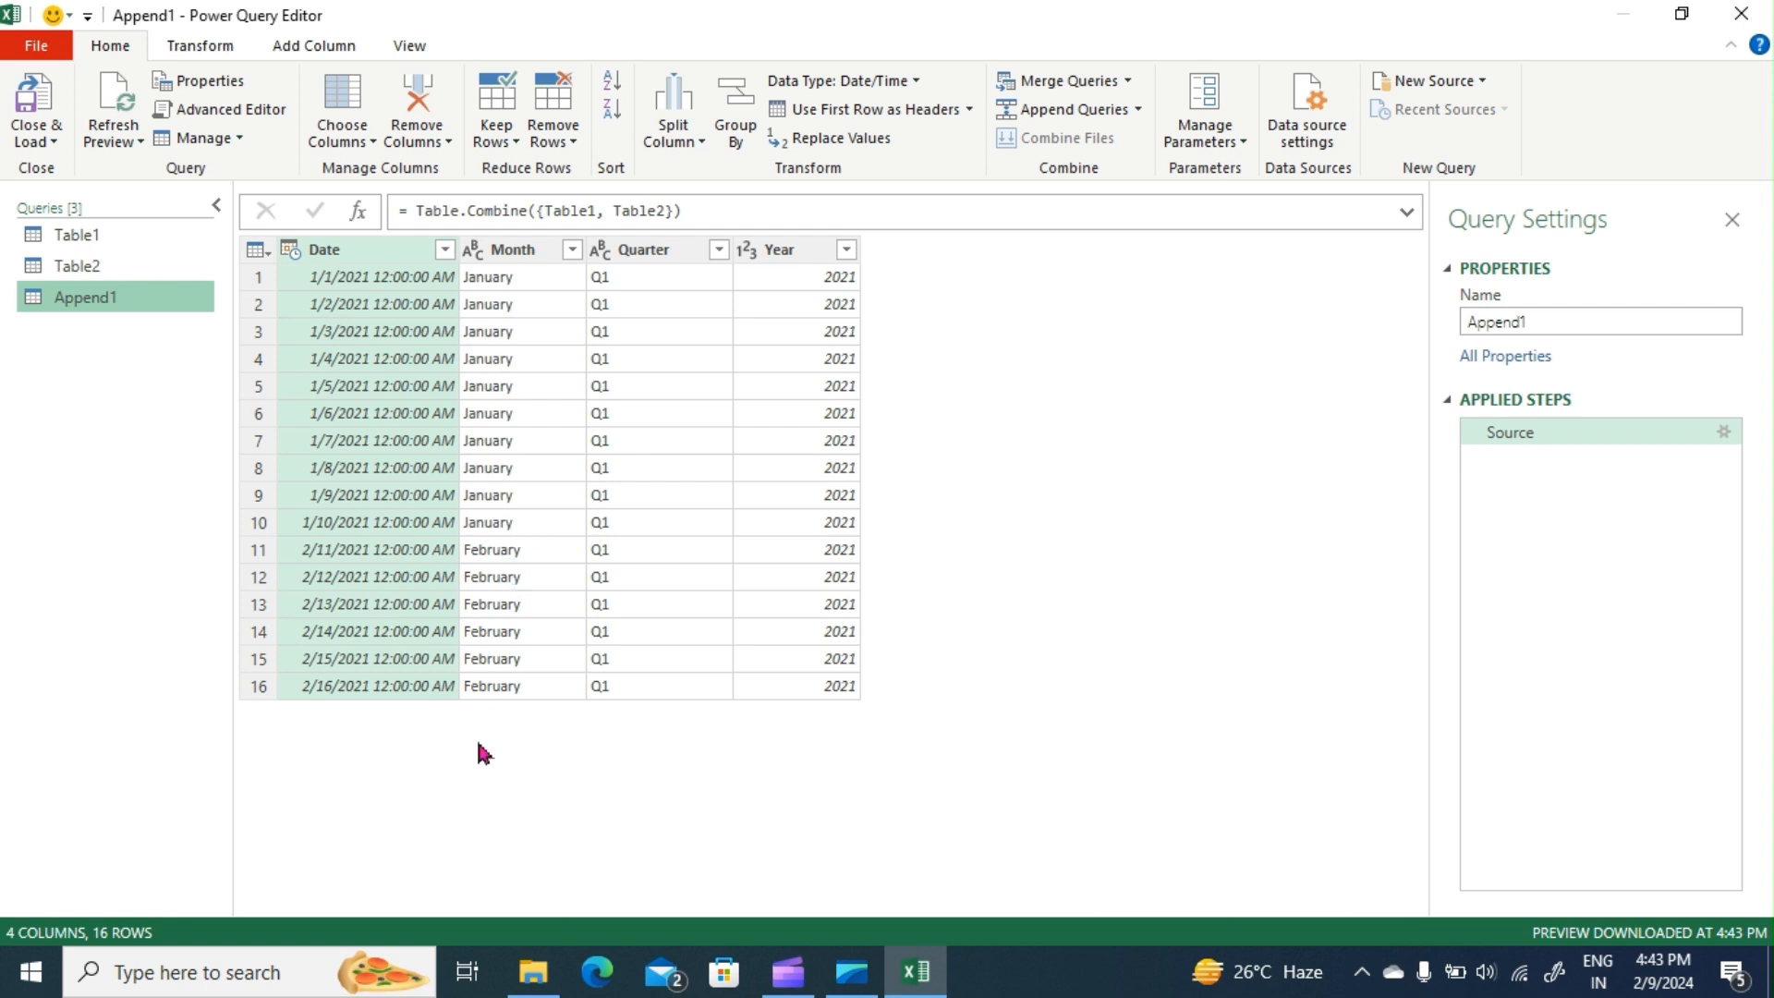
left_click(37, 141)
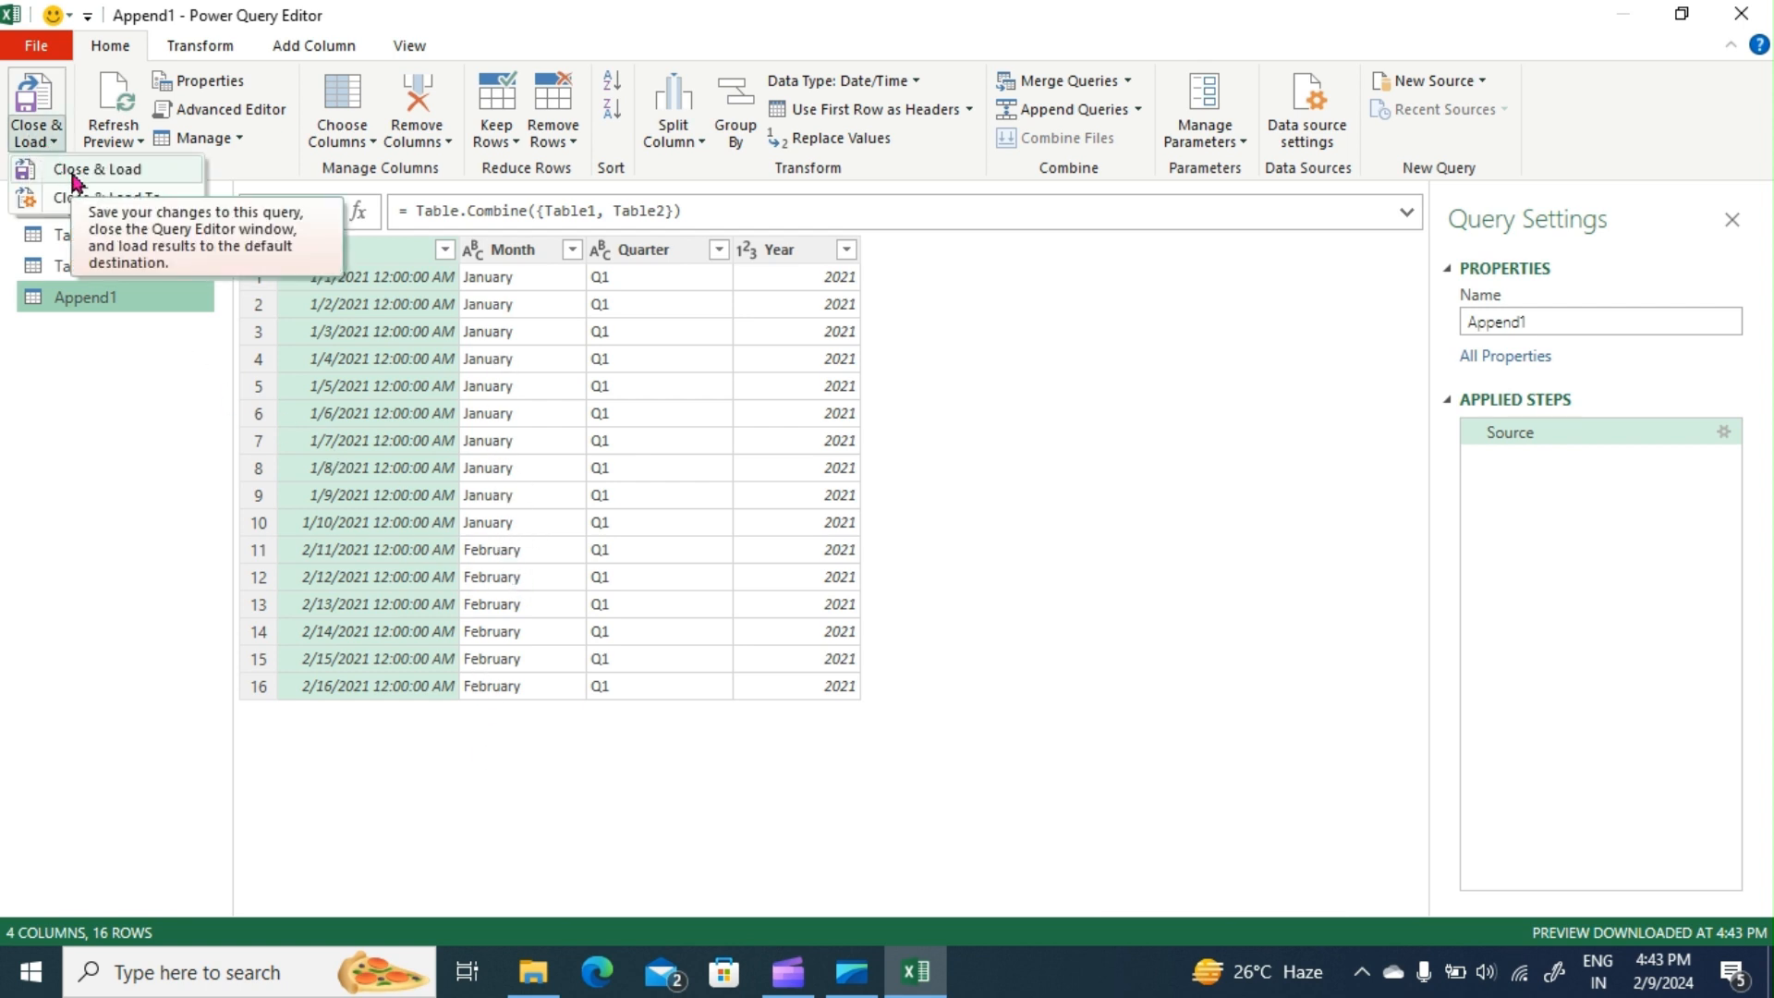
left_click(104, 170)
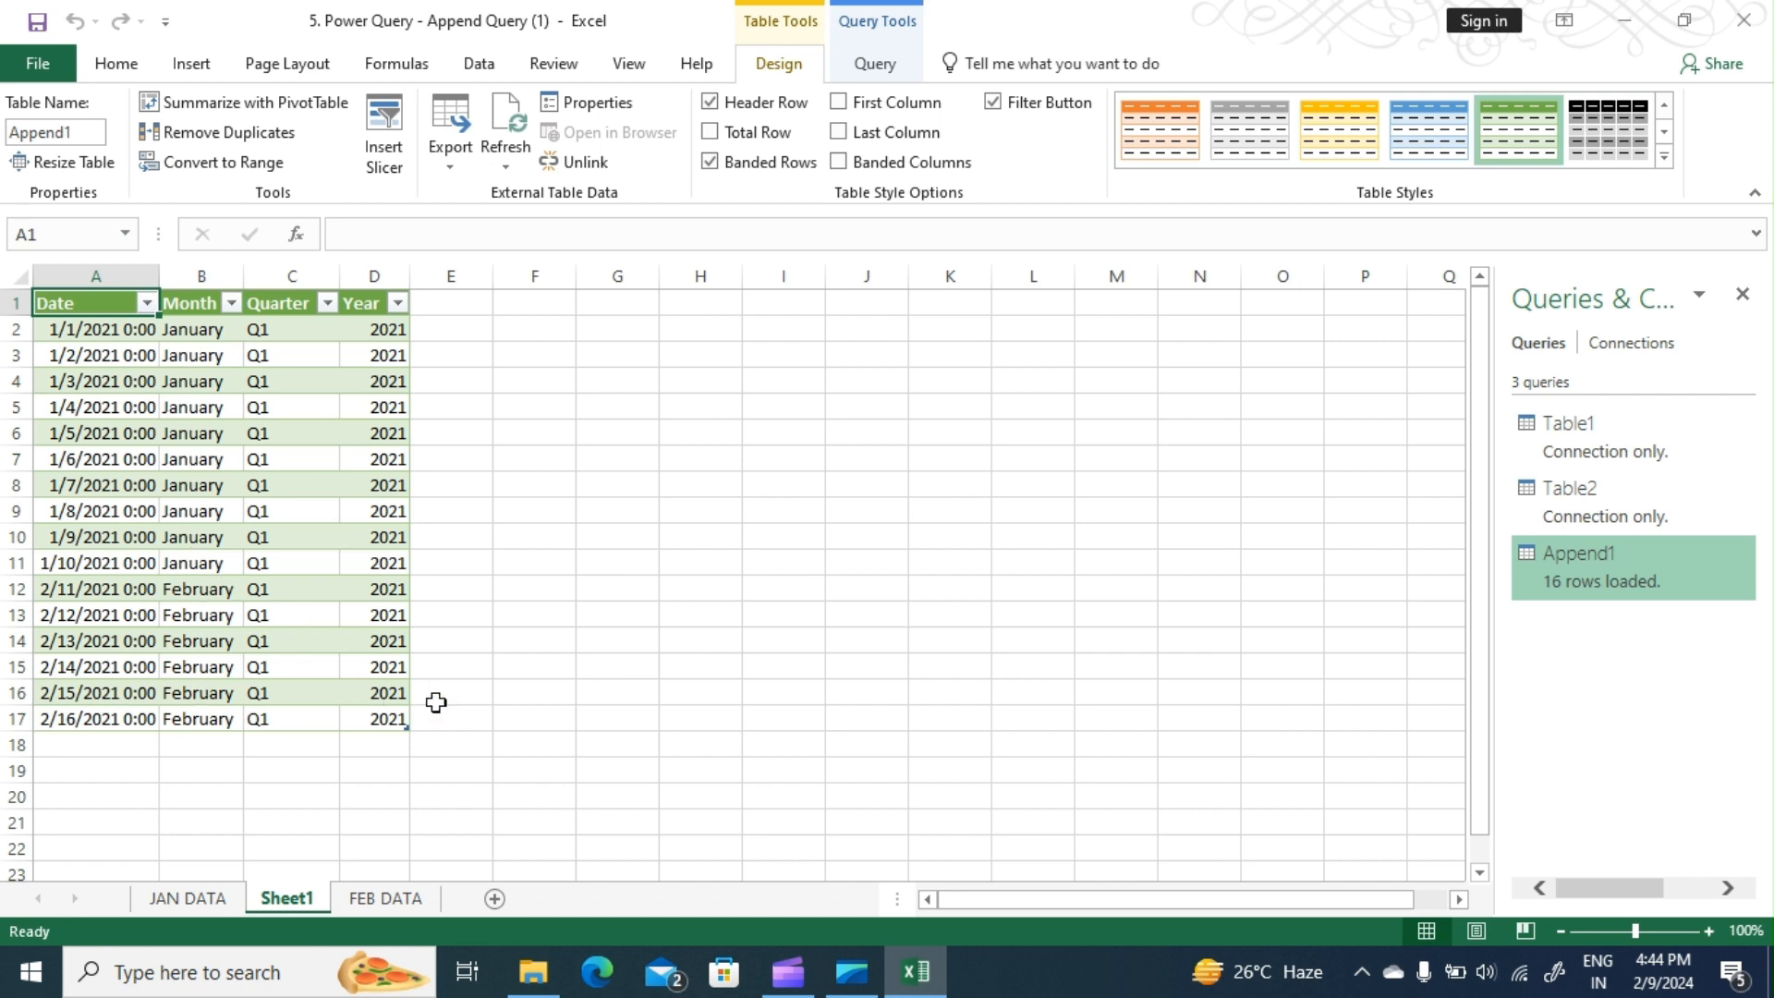
Step: Close the workbook without saving, and open 6. Power Query - Merge Query (1) from Downloads for editing to view Sheet 1 and Sheet 2
left_click(1743, 26)
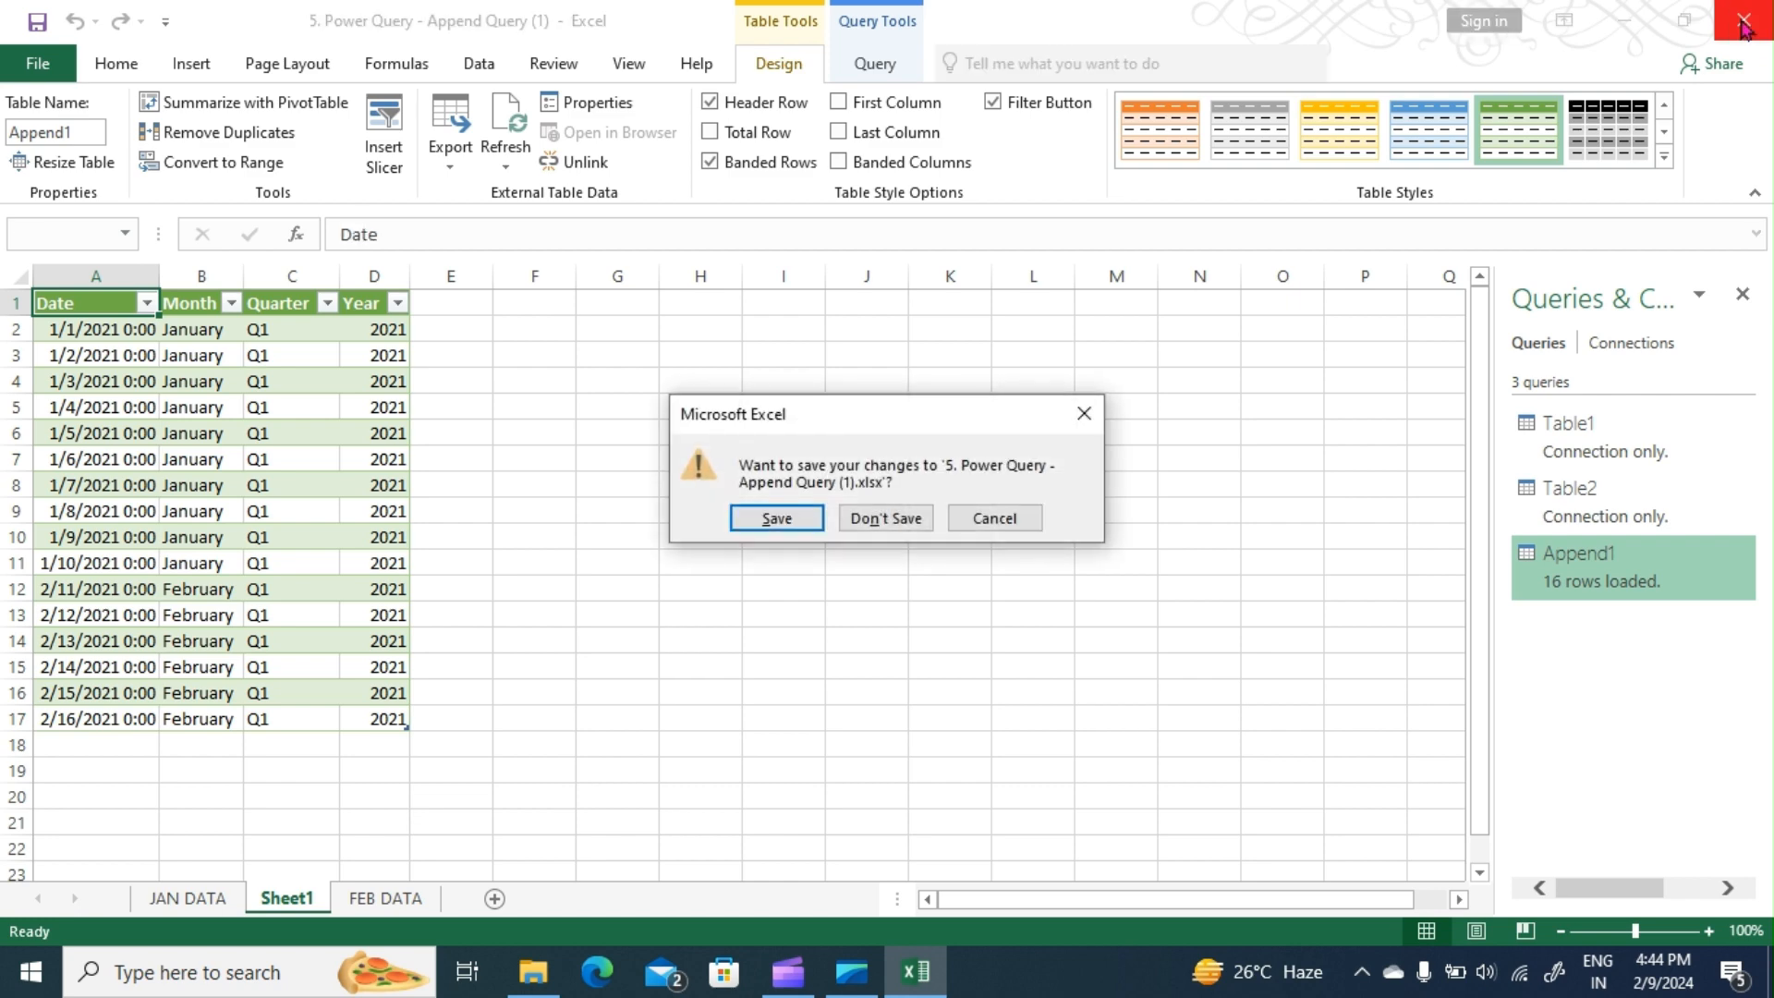
left_click(899, 513)
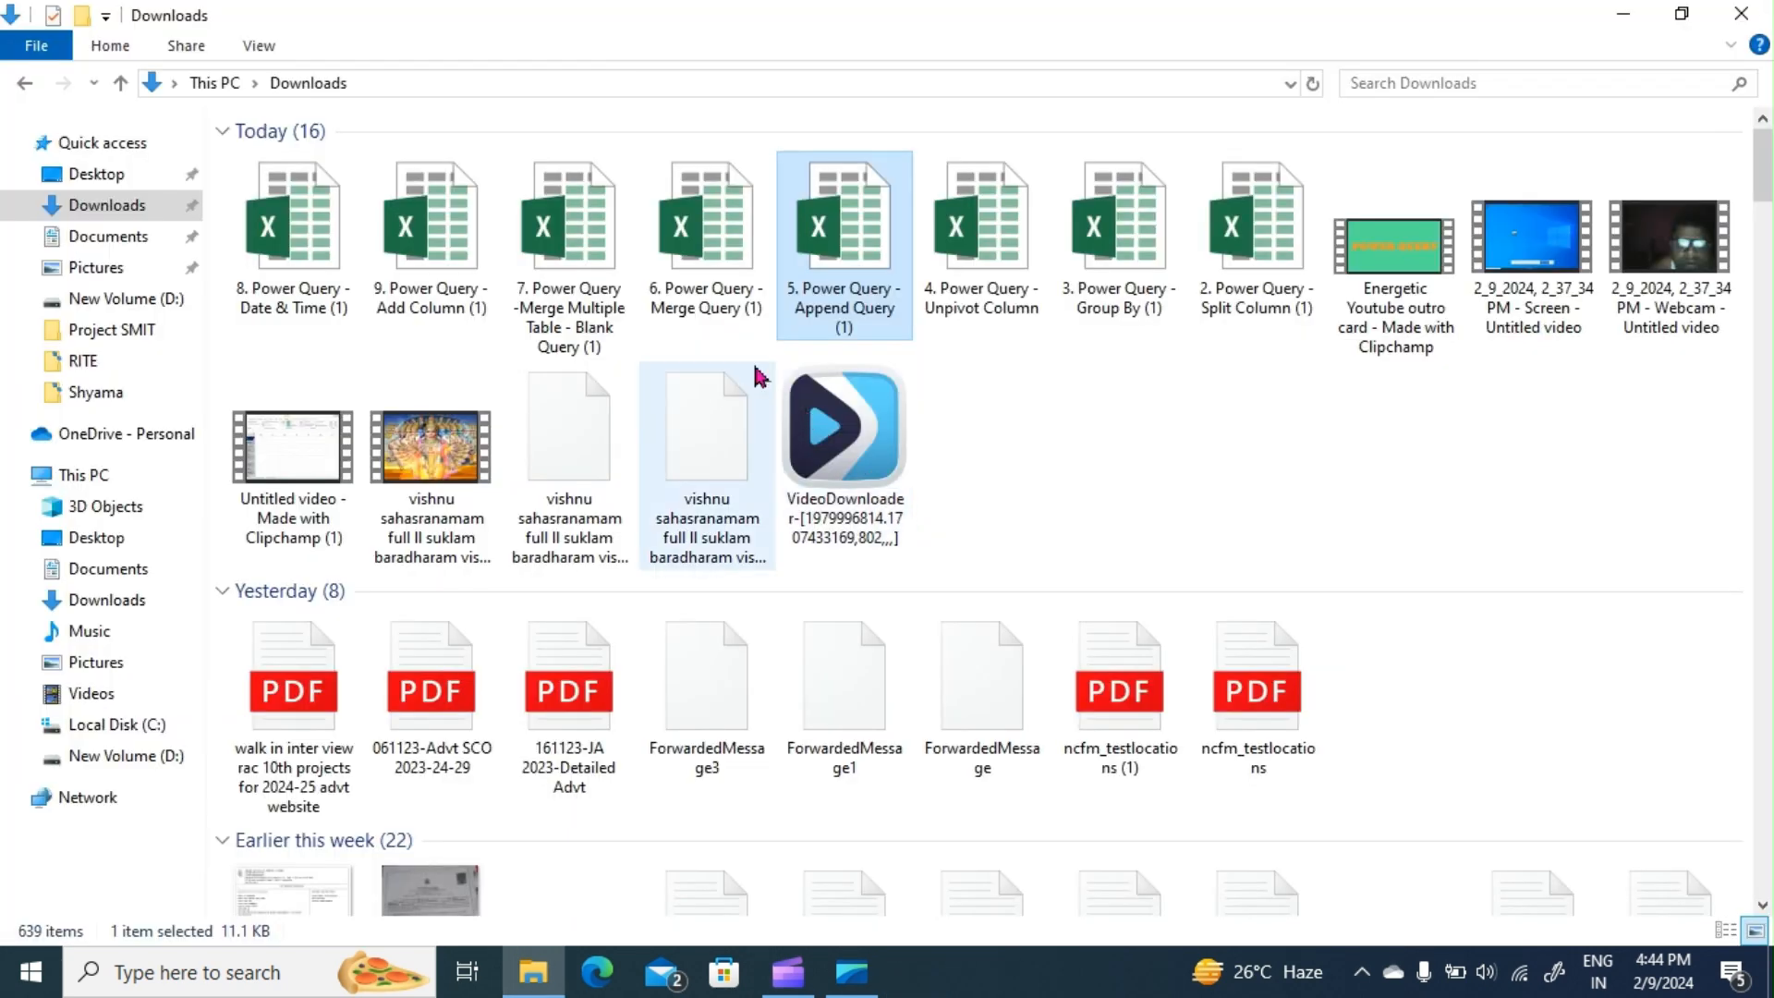
double_click(711, 271)
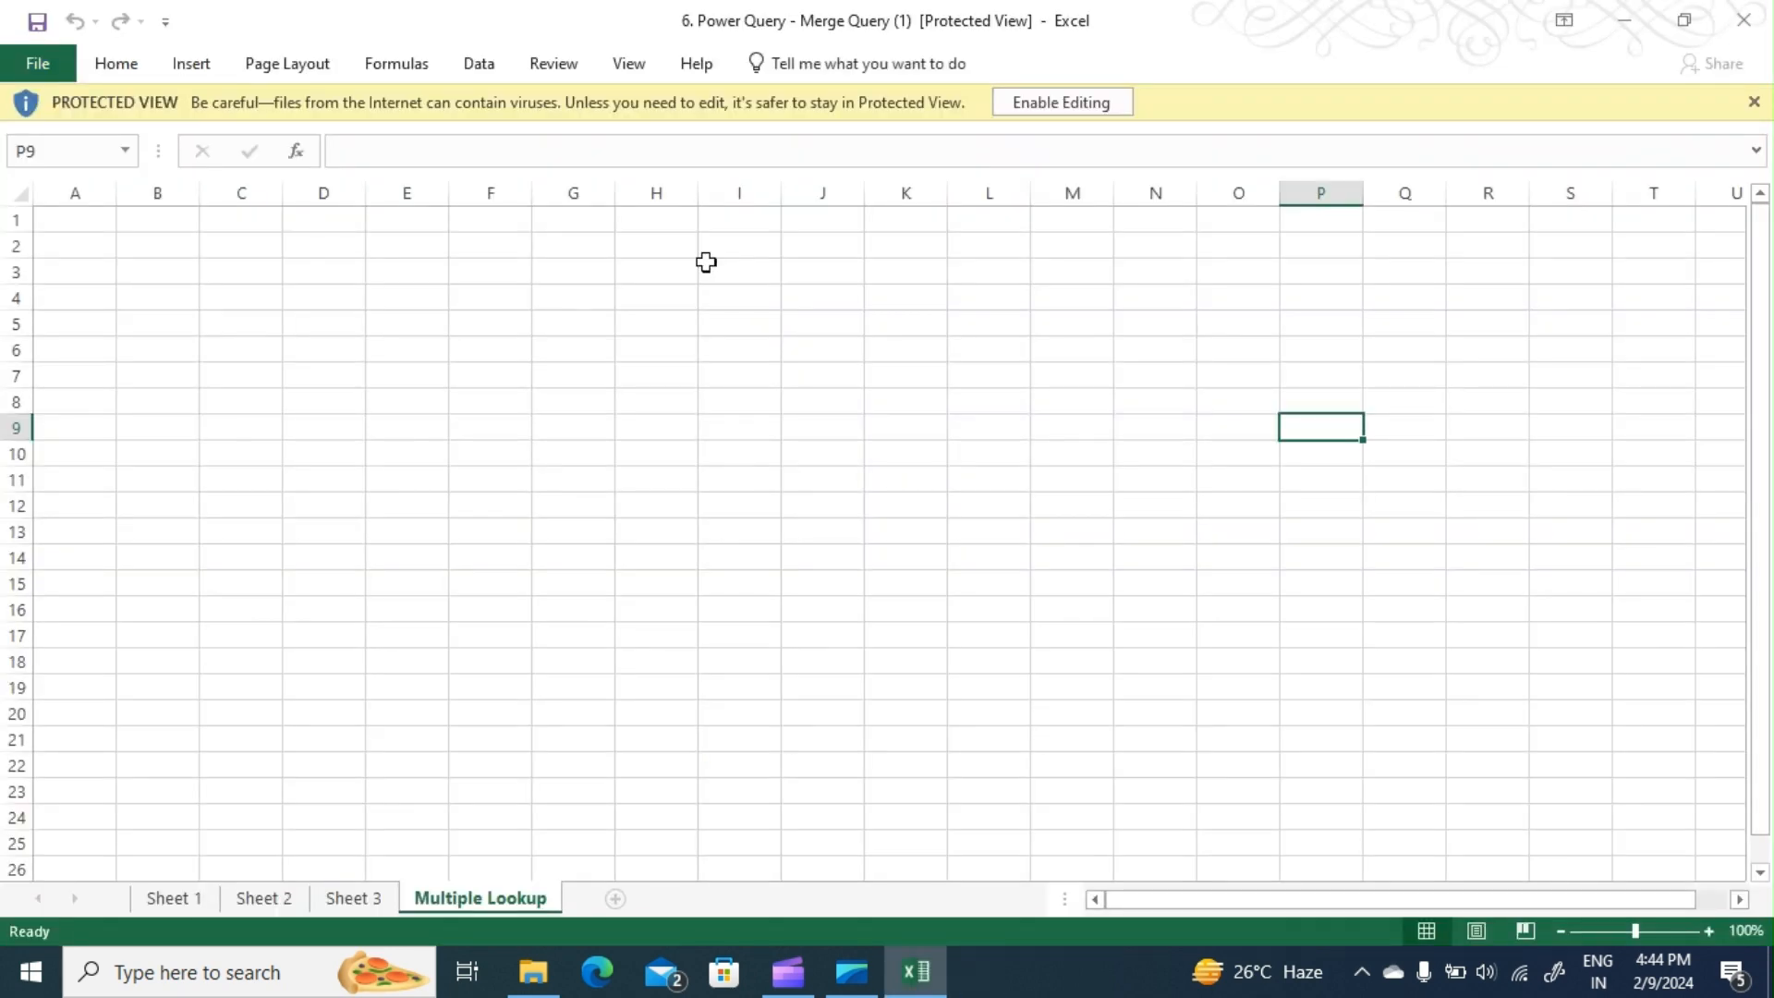
left_click(194, 963)
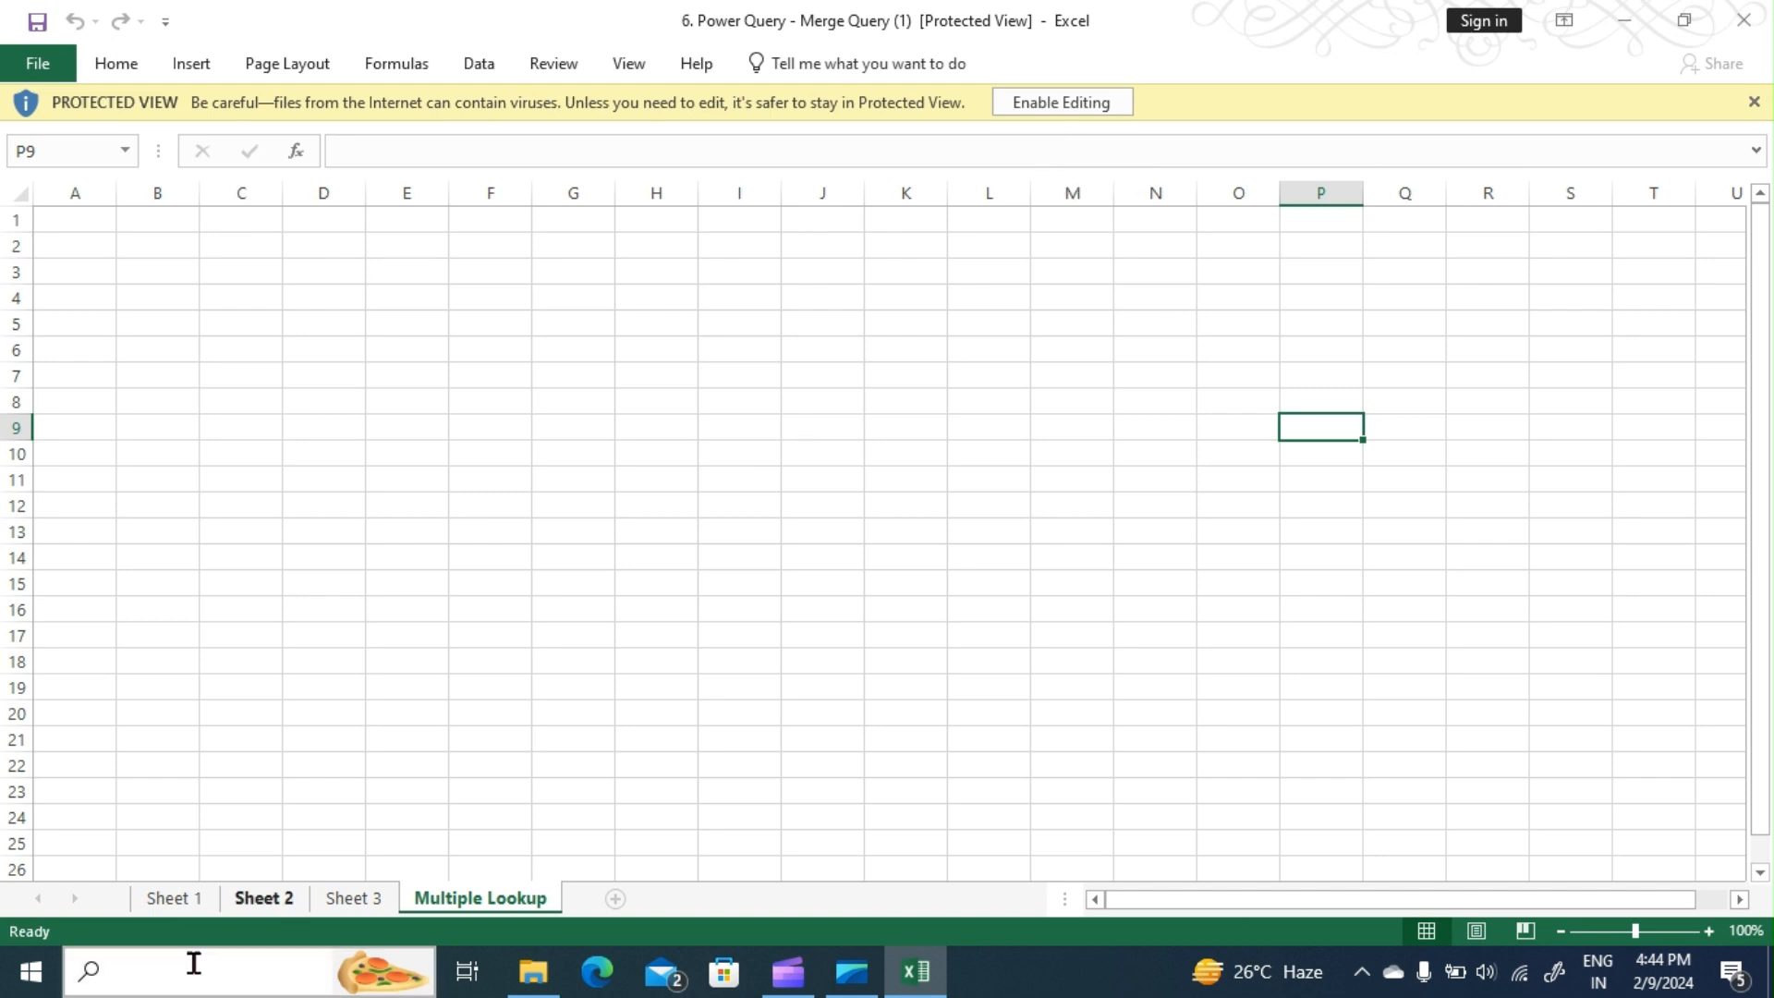
left_click(194, 904)
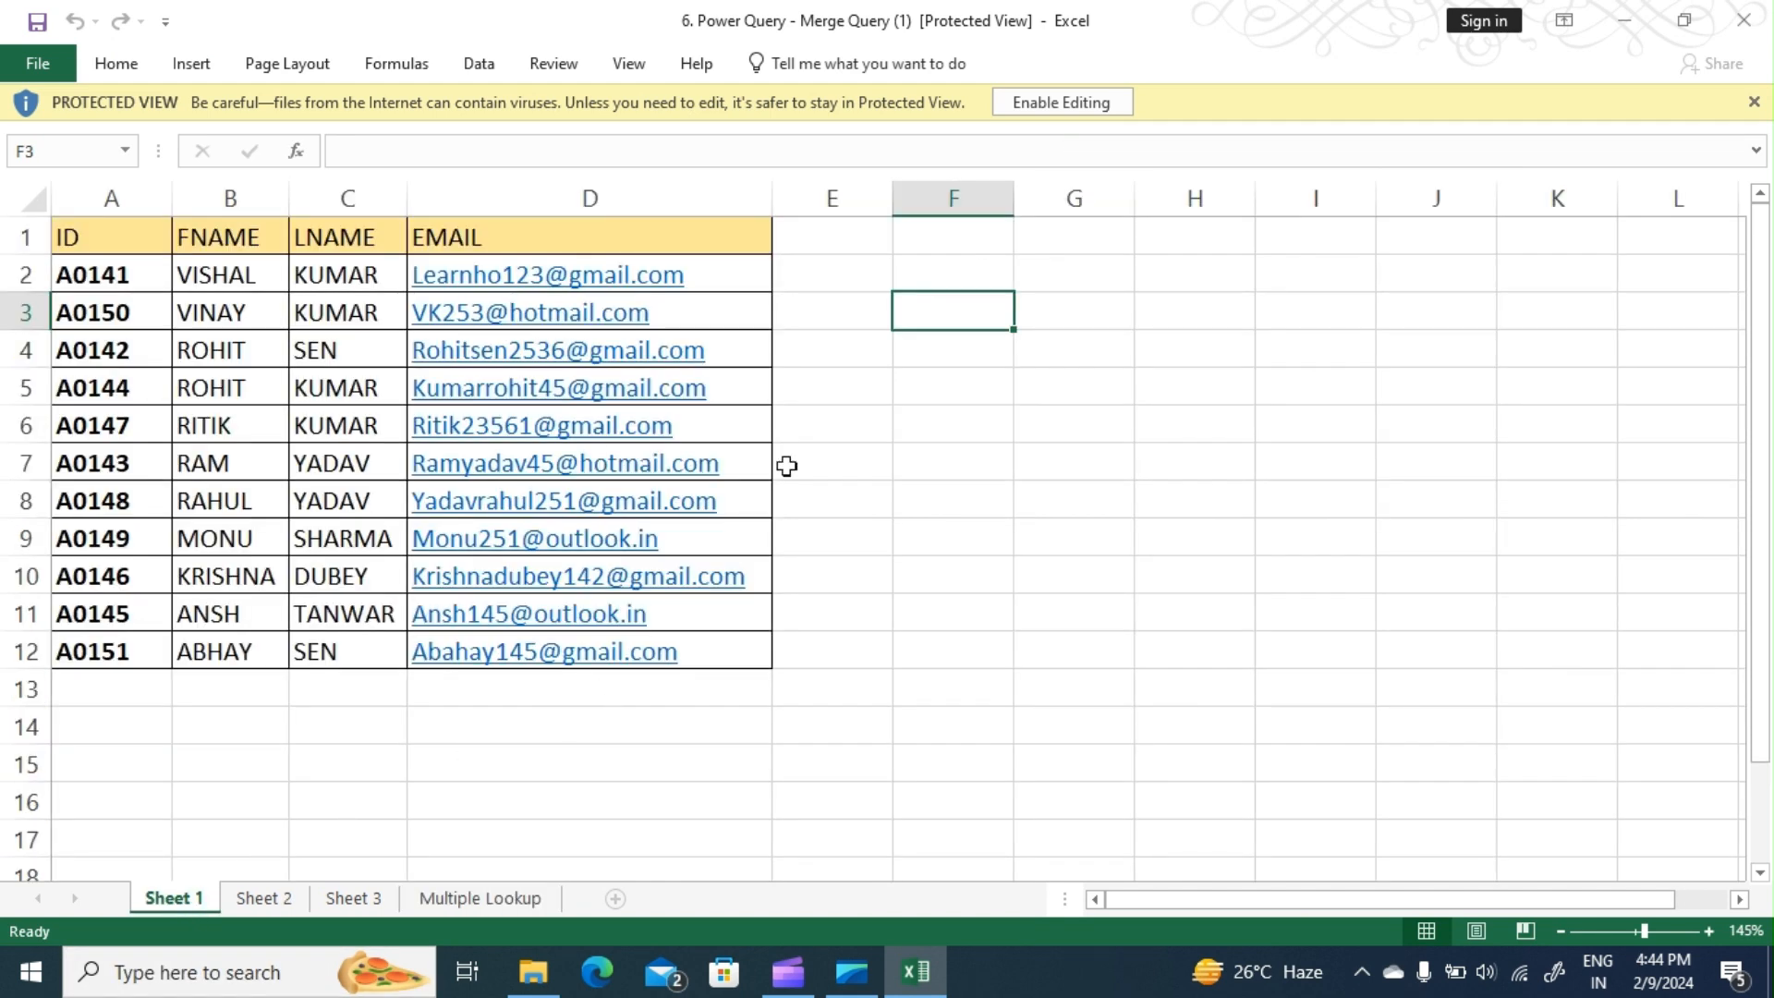
left_click(1064, 103)
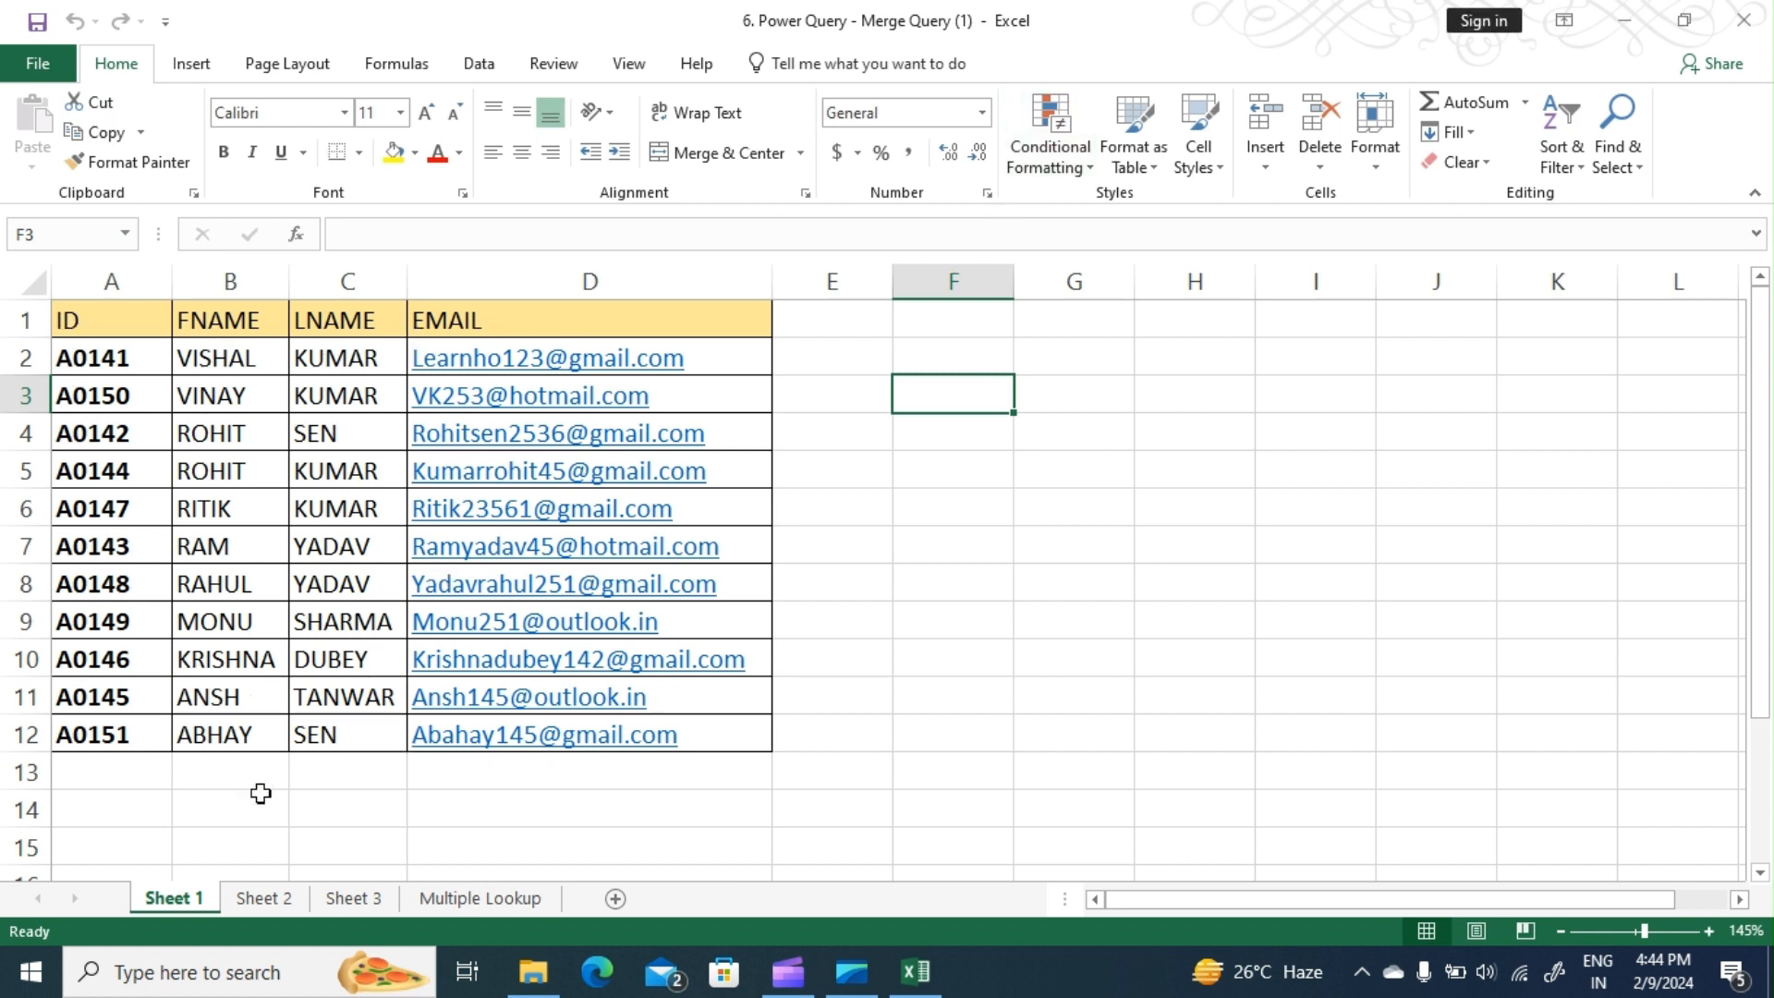
left_click(277, 905)
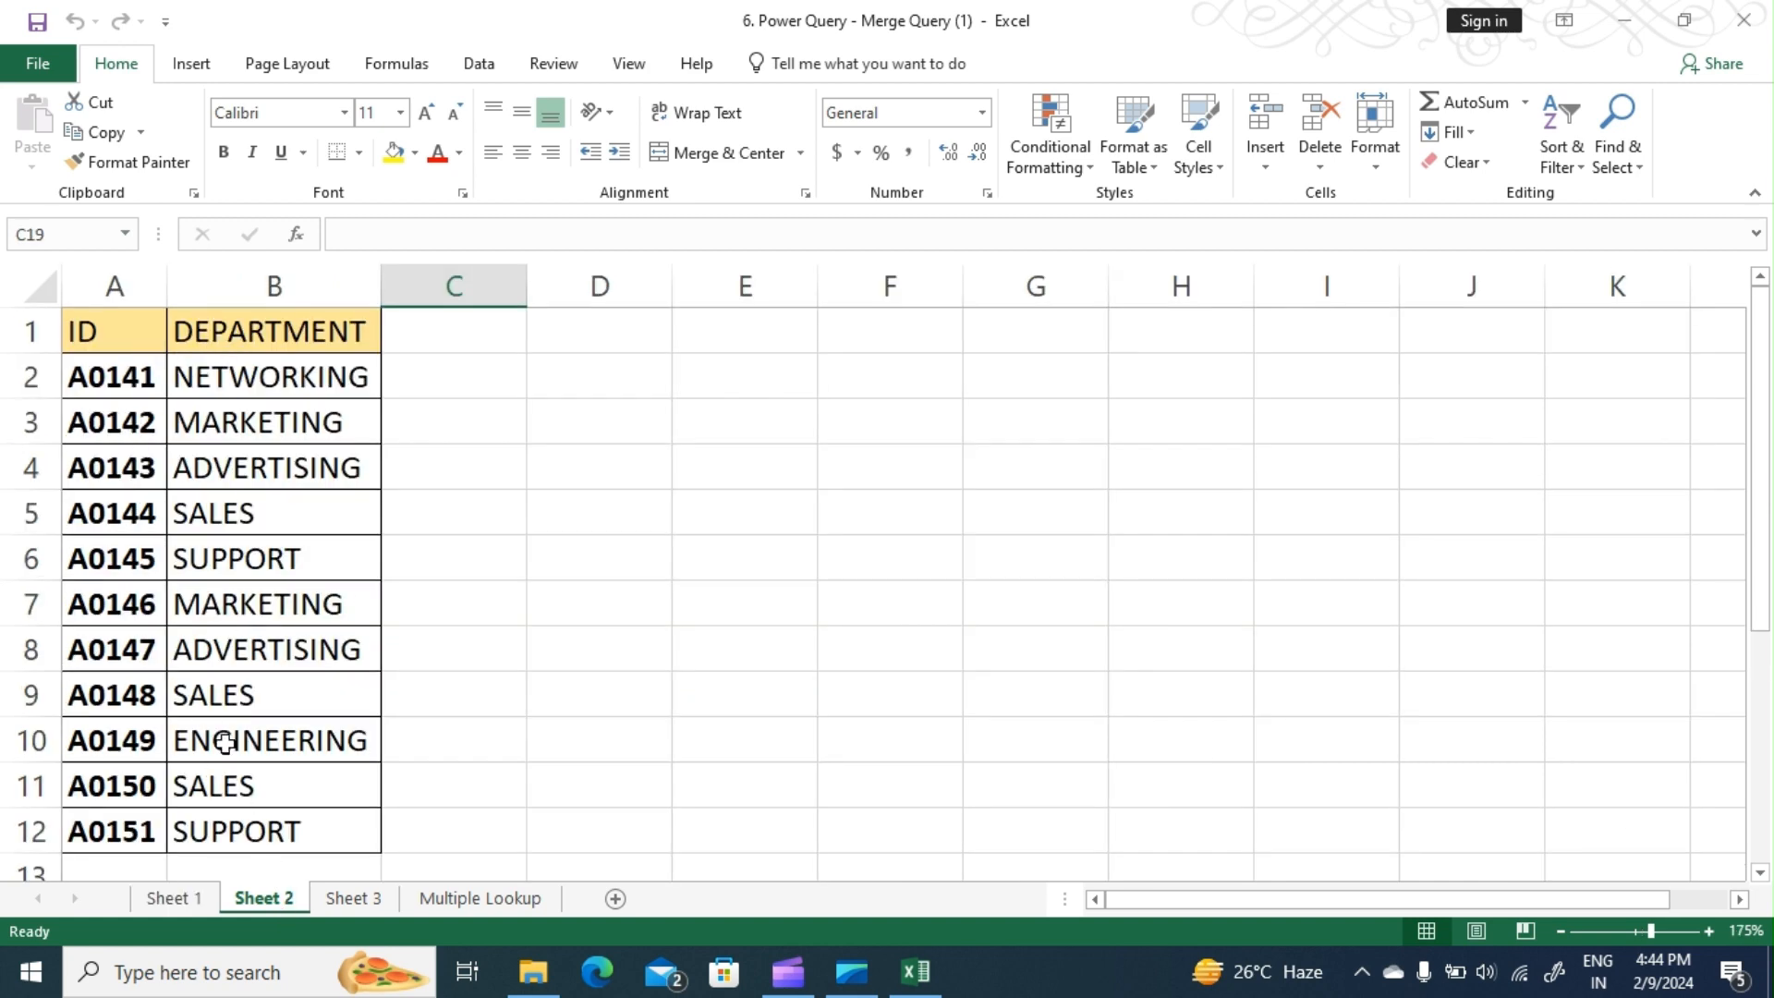
Step: Convert A1:D12 on Sheet 1 and A1:B12 on Sheet 2 into tables with headers
left_click(172, 898)
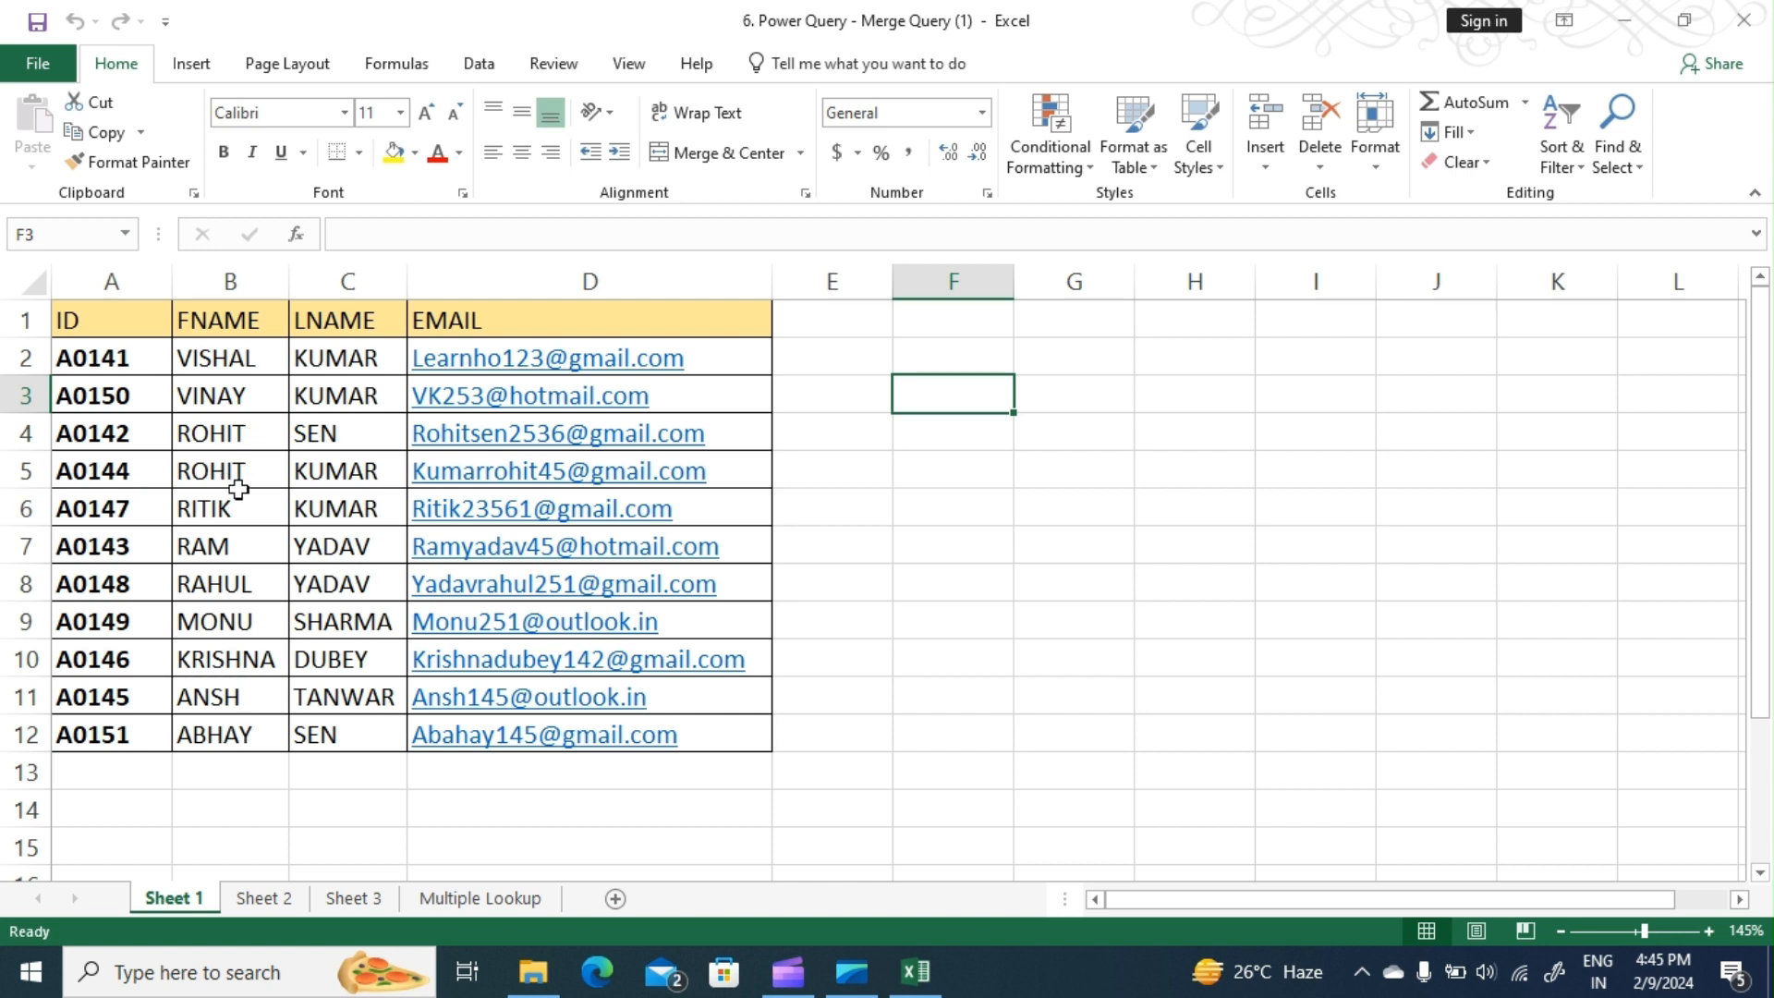
left_click(237, 432)
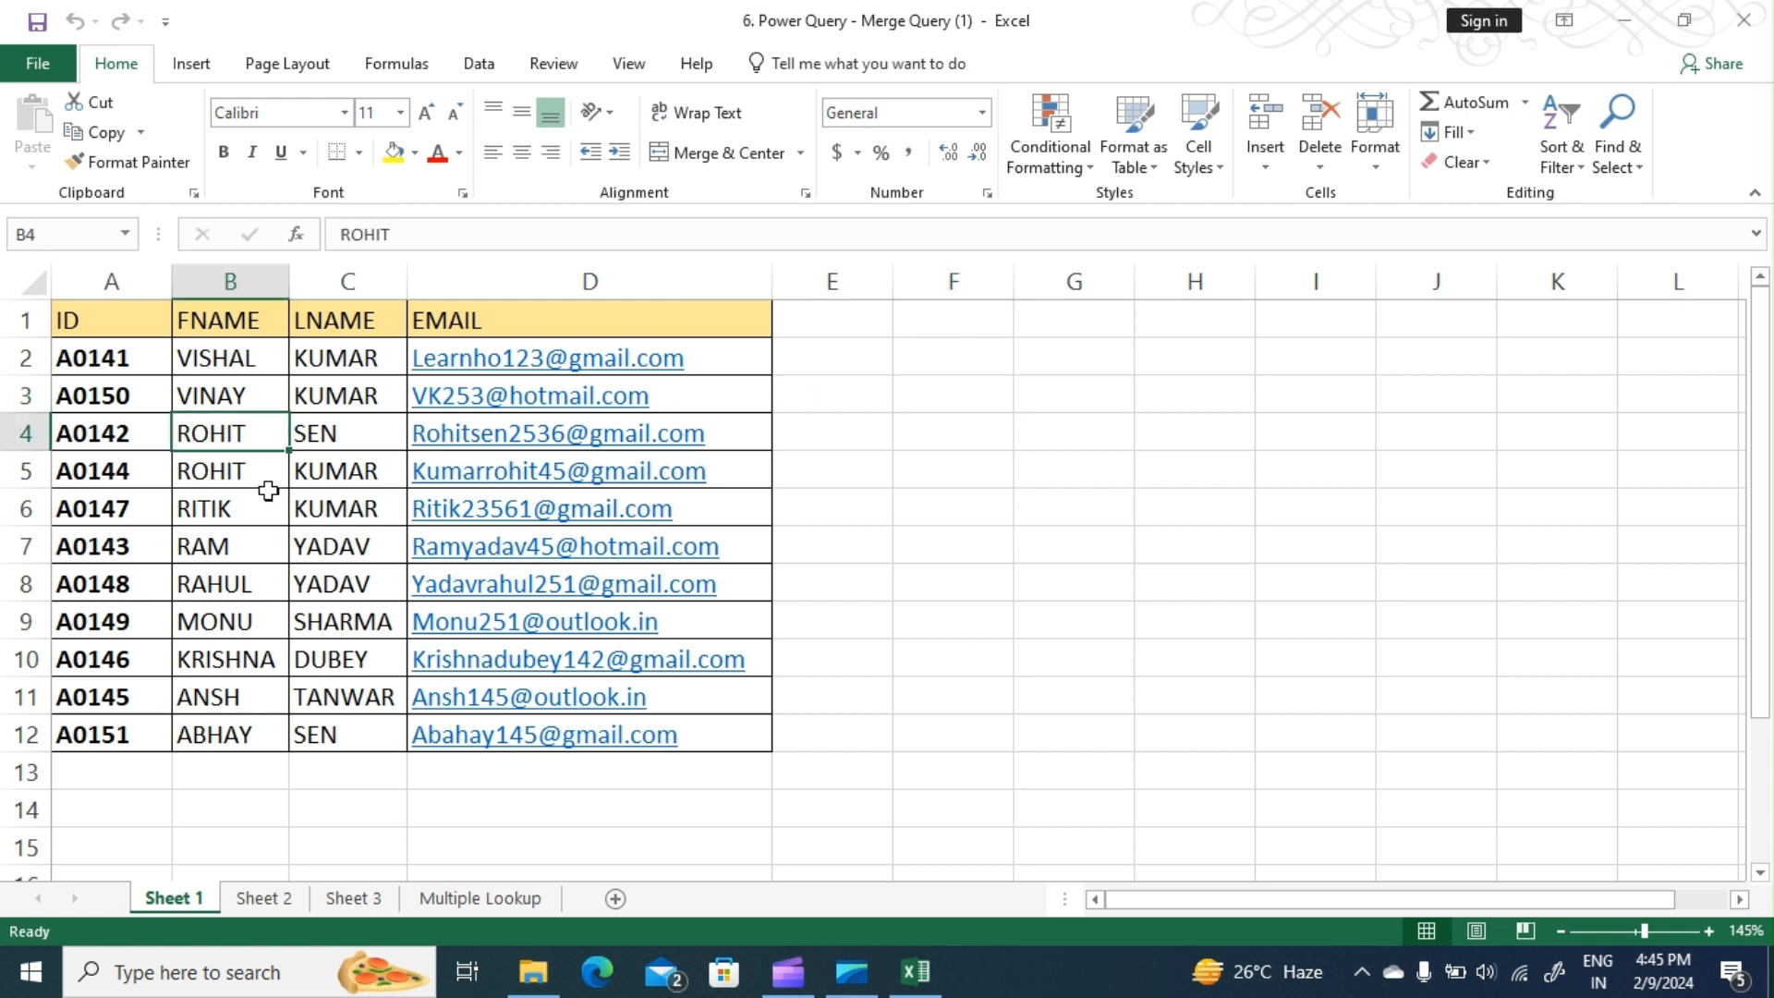
key("ctrl+t")
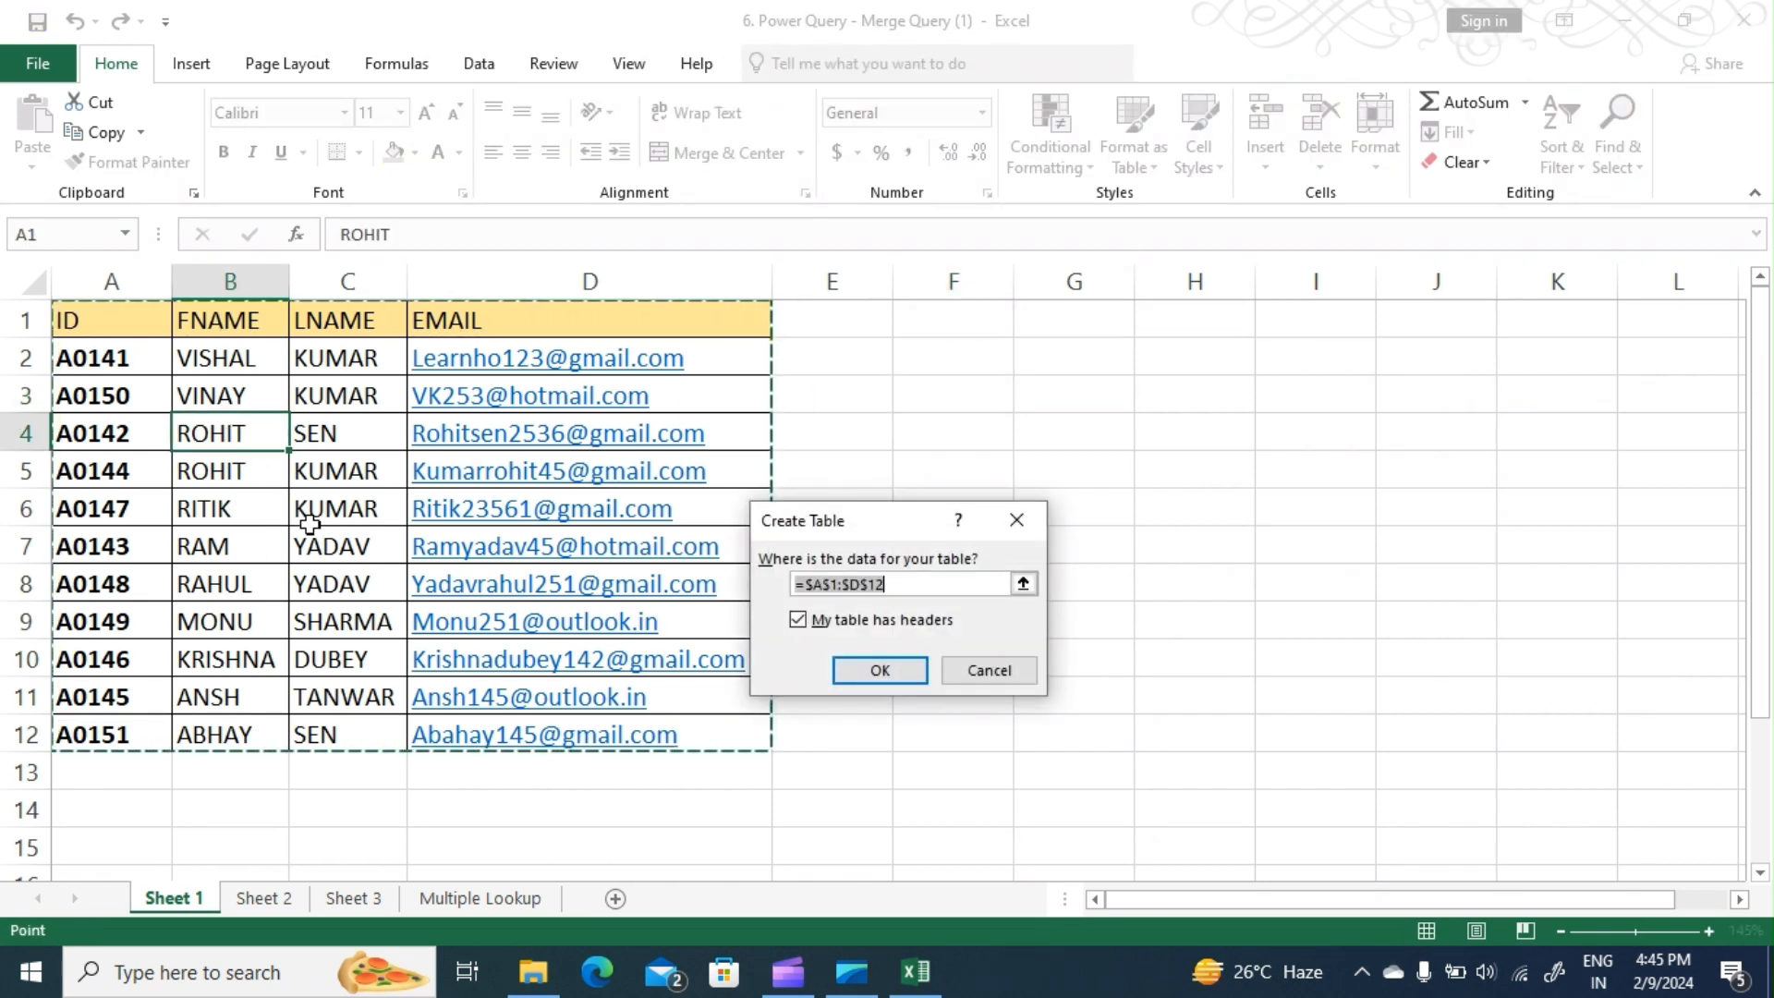
left_click(877, 670)
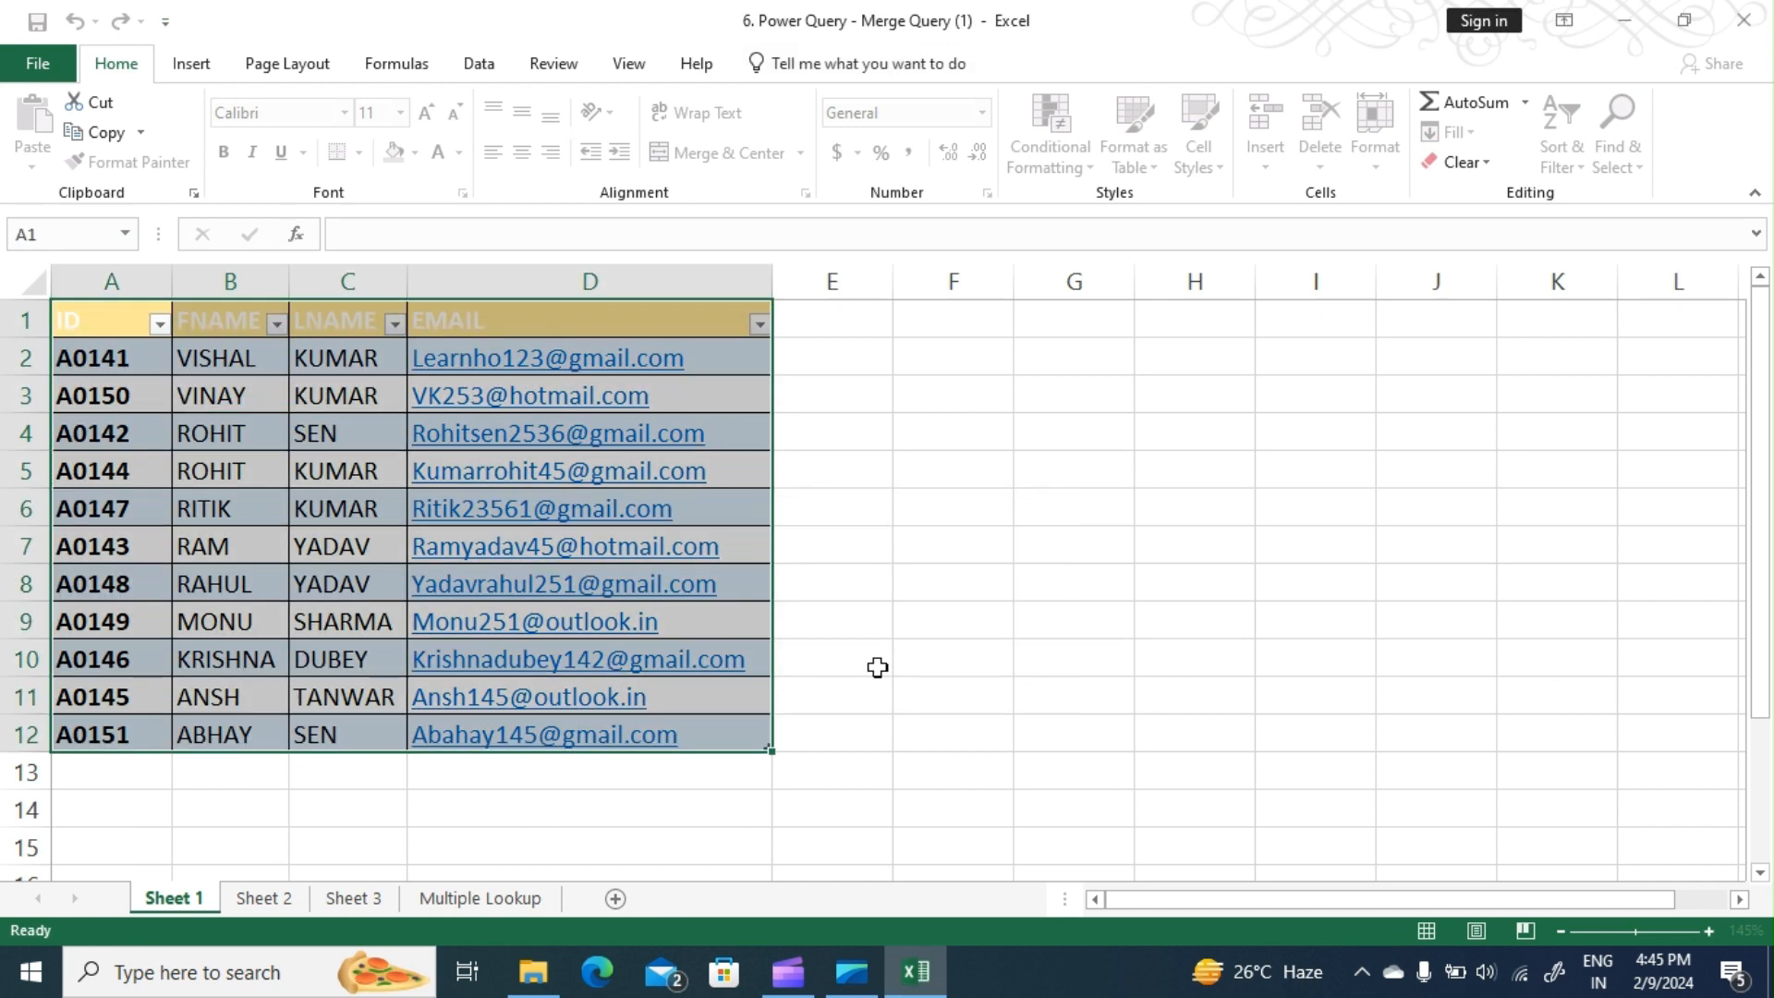
left_click(282, 900)
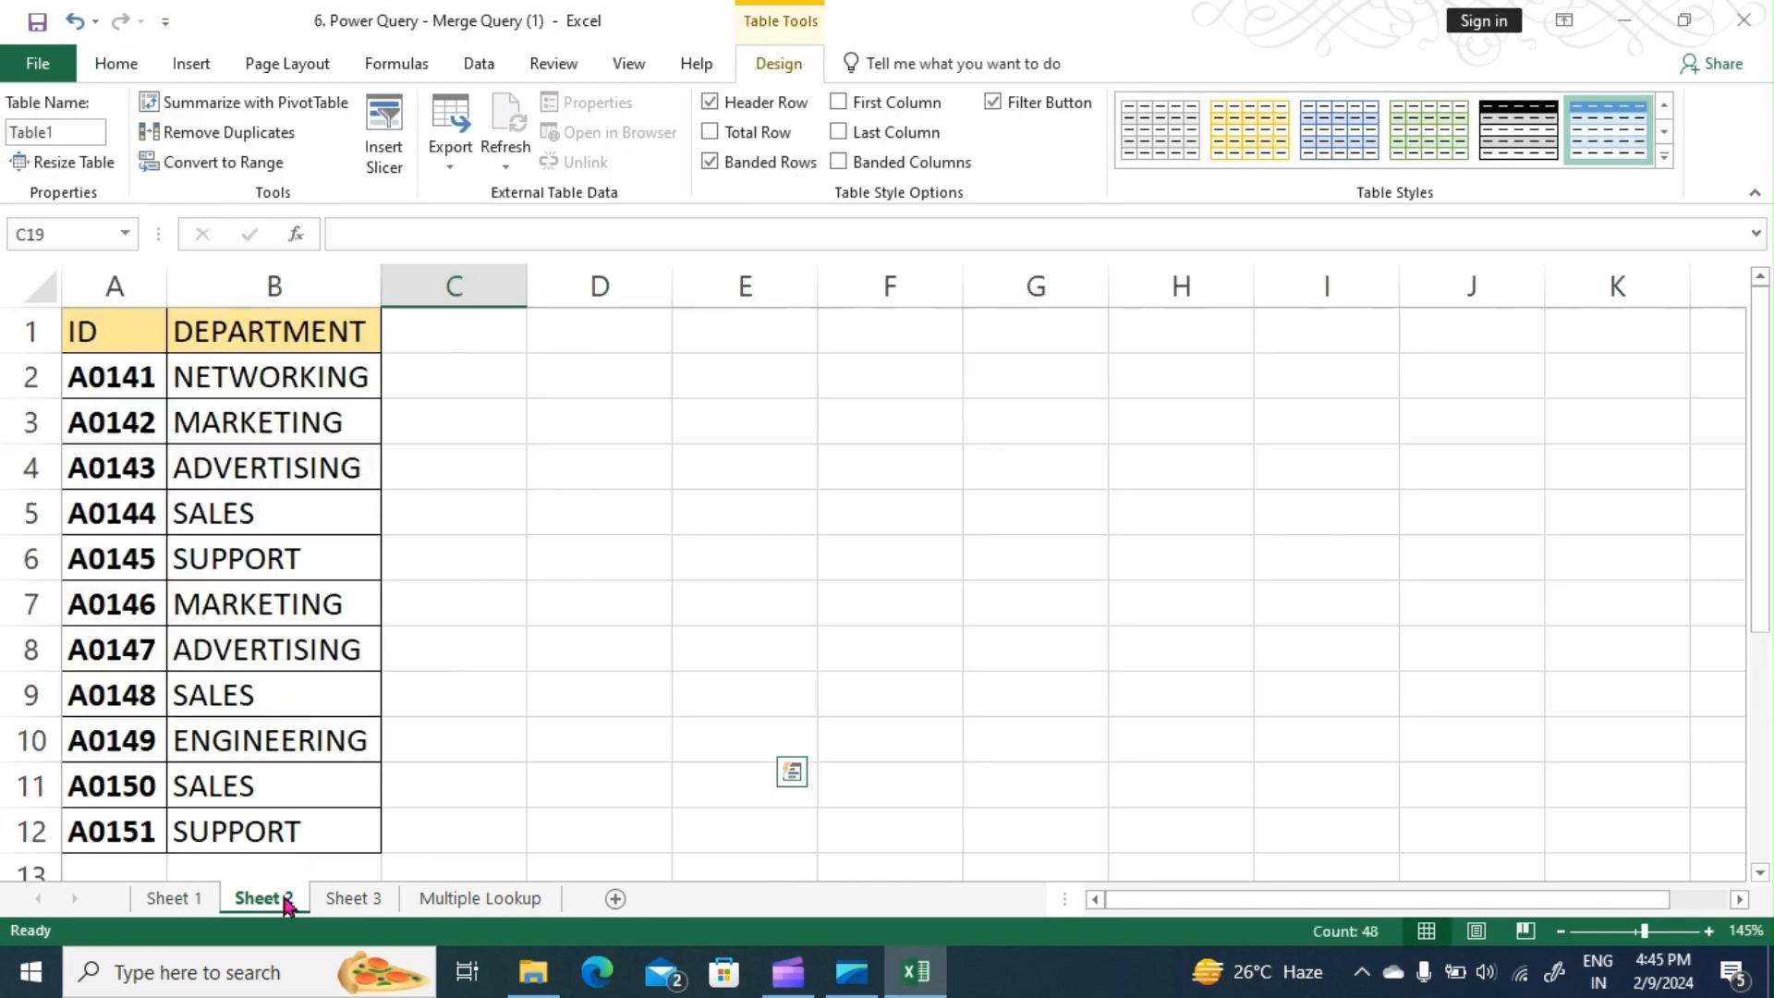
left_click(151, 468)
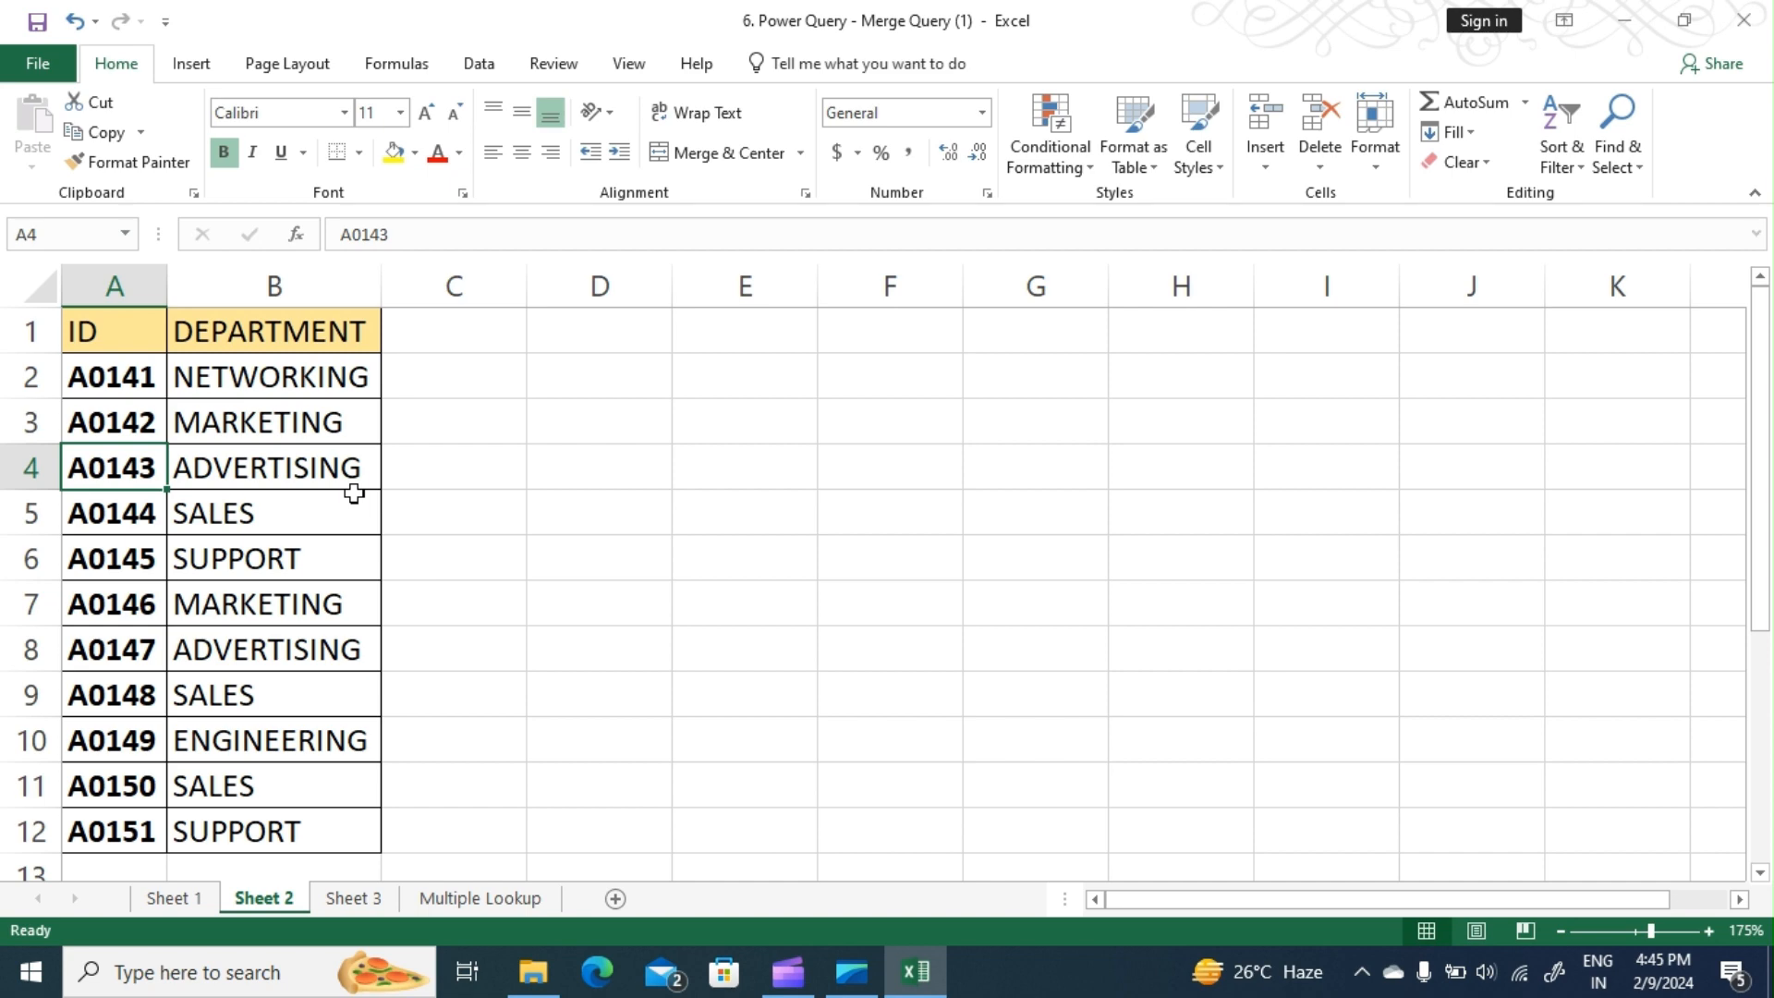
key("ctrl+t")
left_click(868, 671)
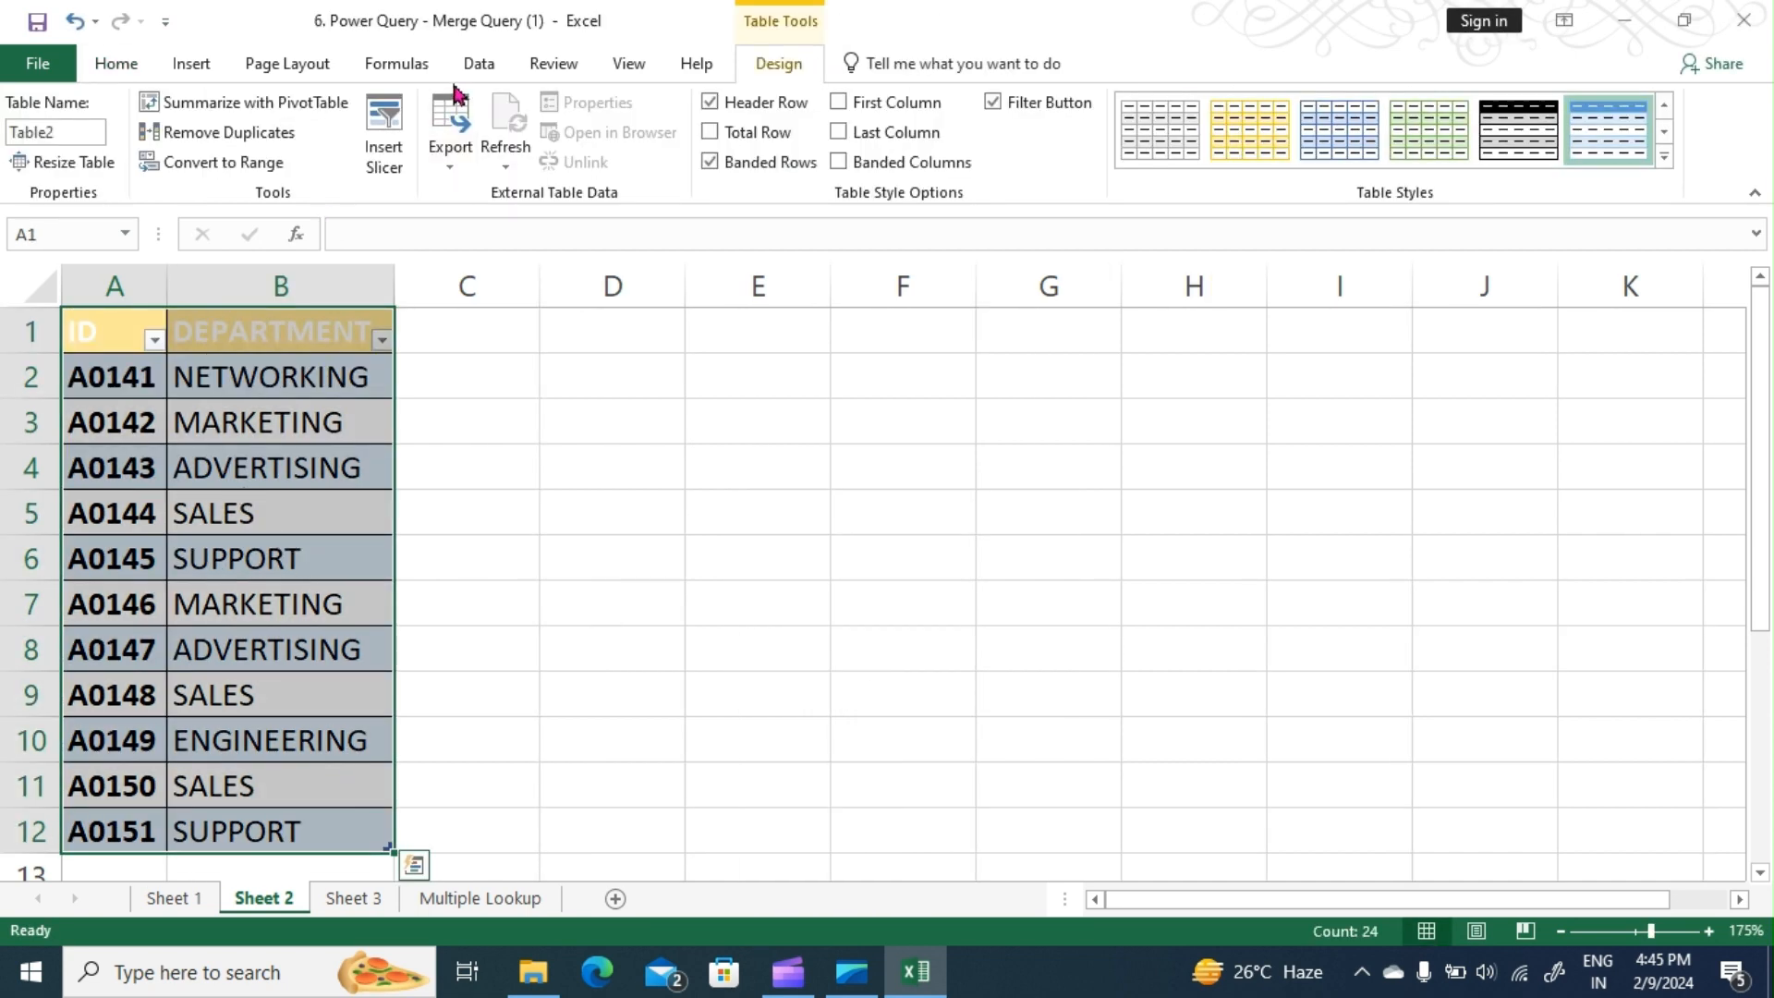
Step: Load the Sheet 1 table into the Power Query Editor and close it to the workbook with Only Create Connection
left_click(477, 66)
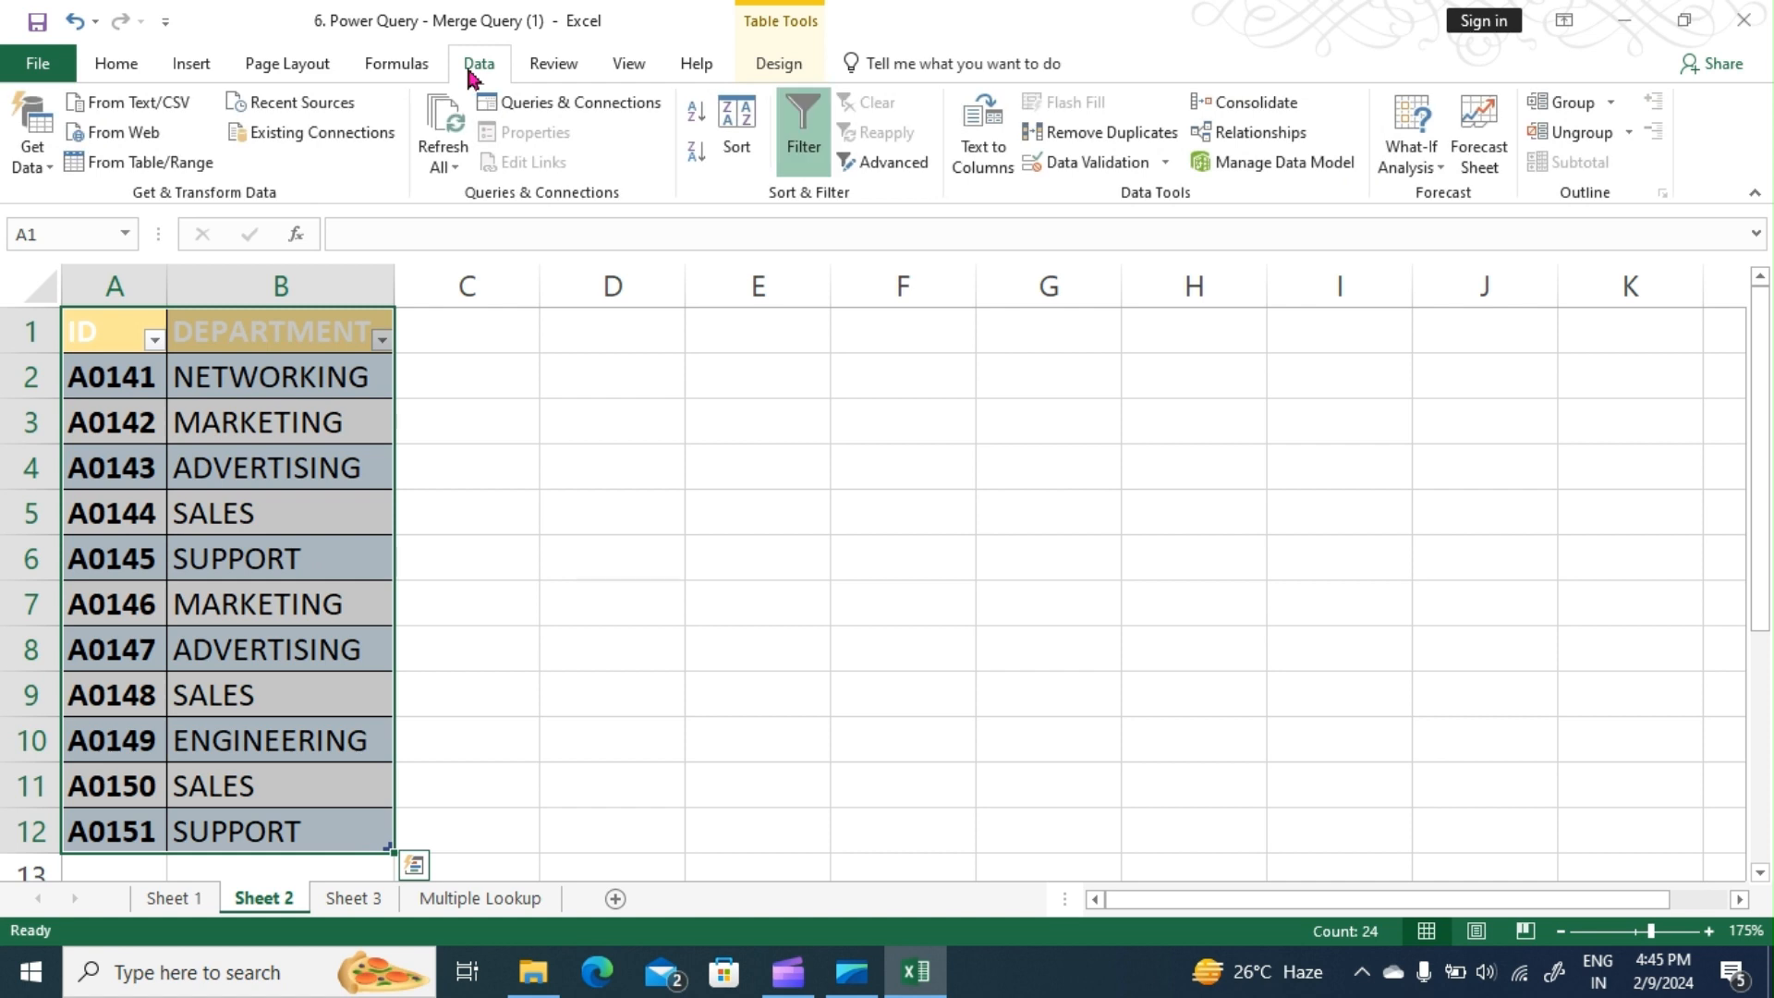
left_click(184, 905)
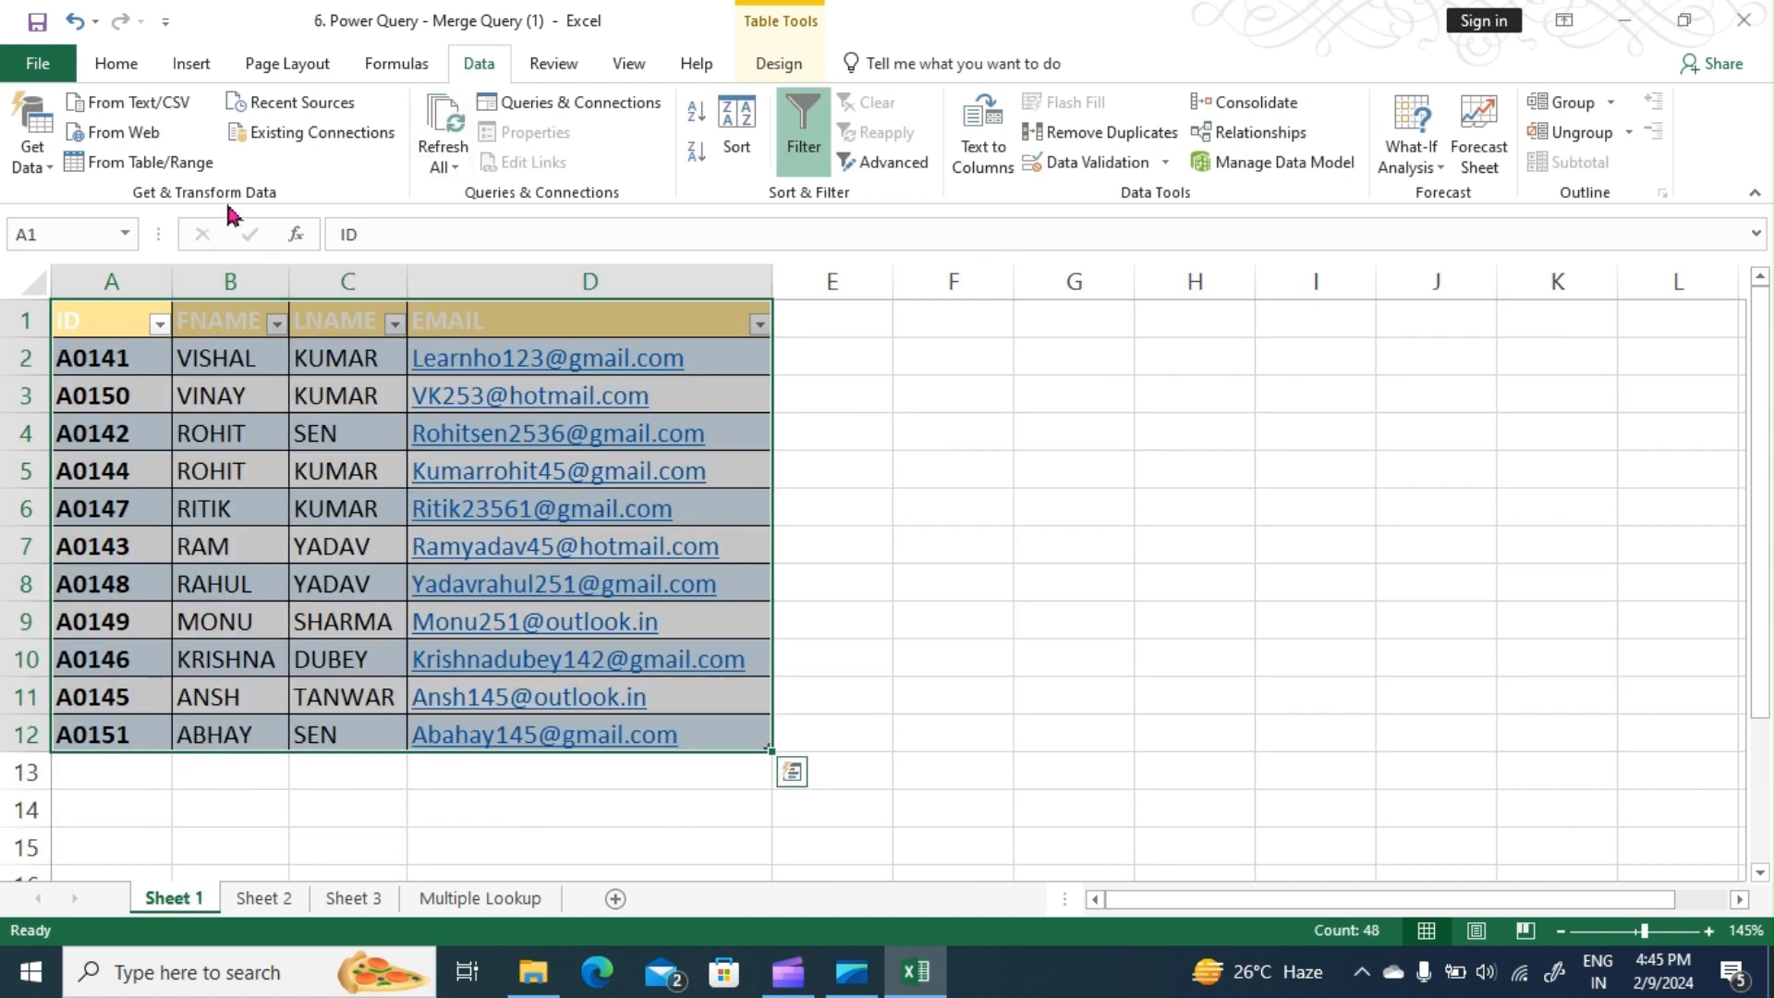
left_click(157, 167)
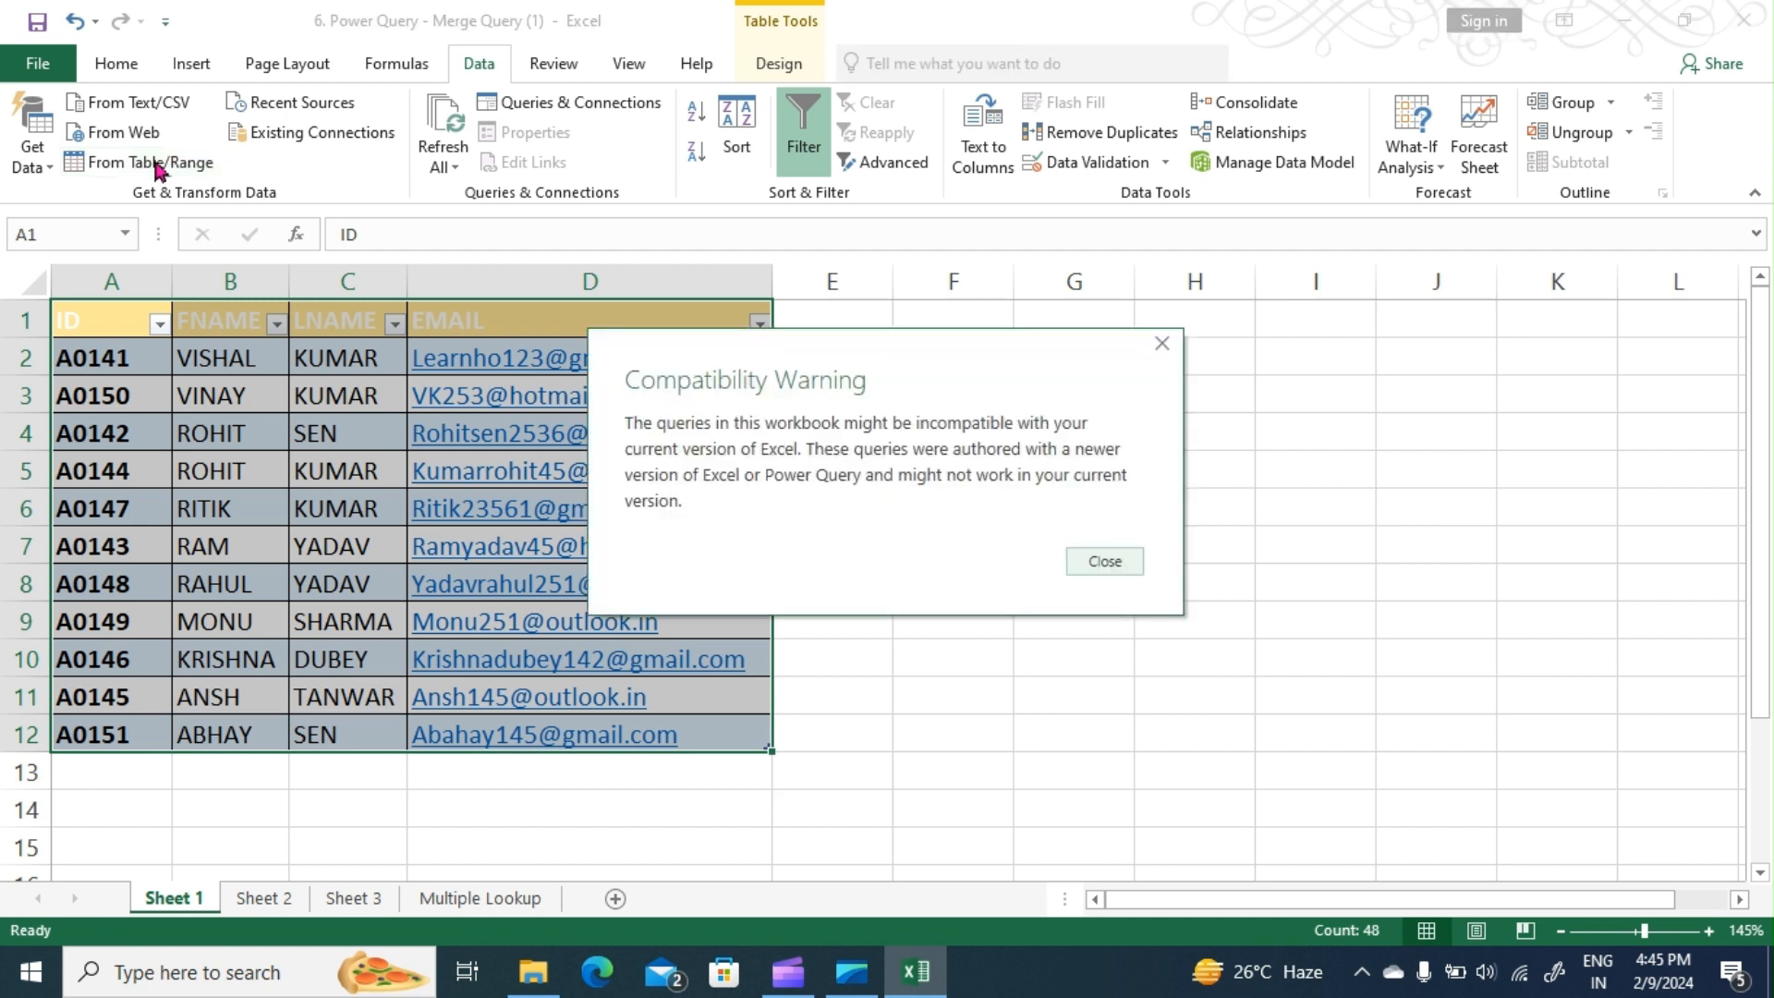
left_click(1105, 561)
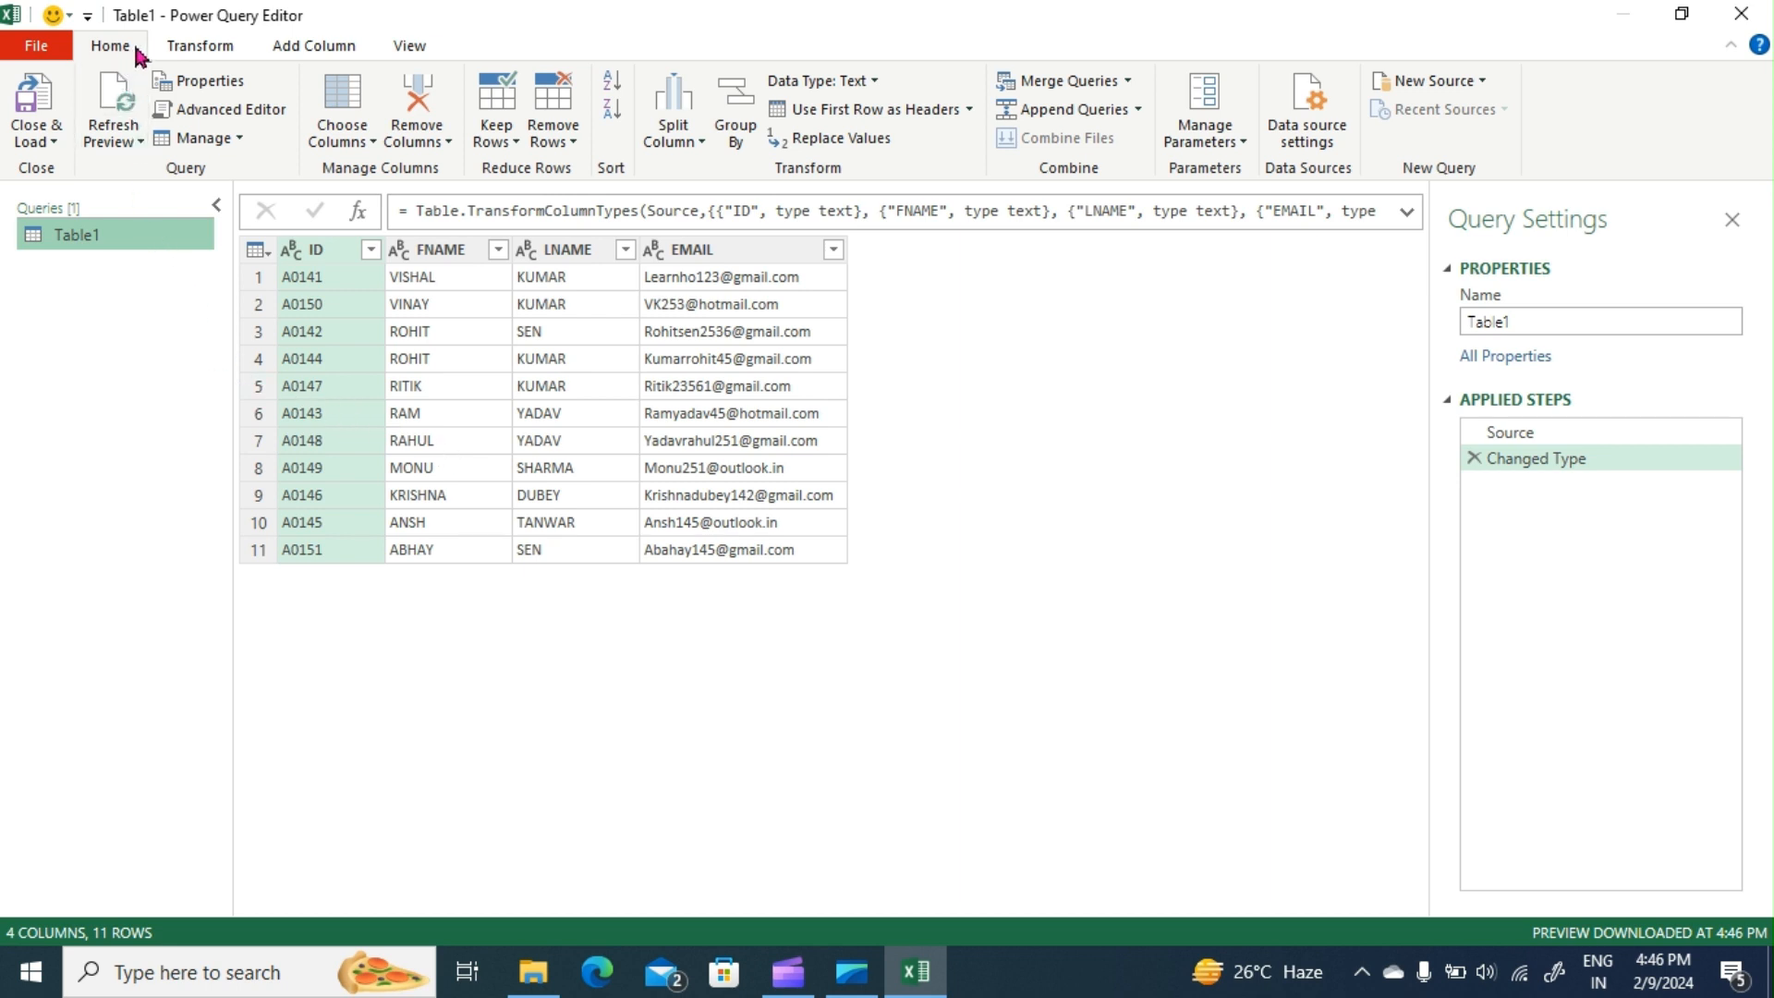
left_click(51, 141)
left_click(63, 198)
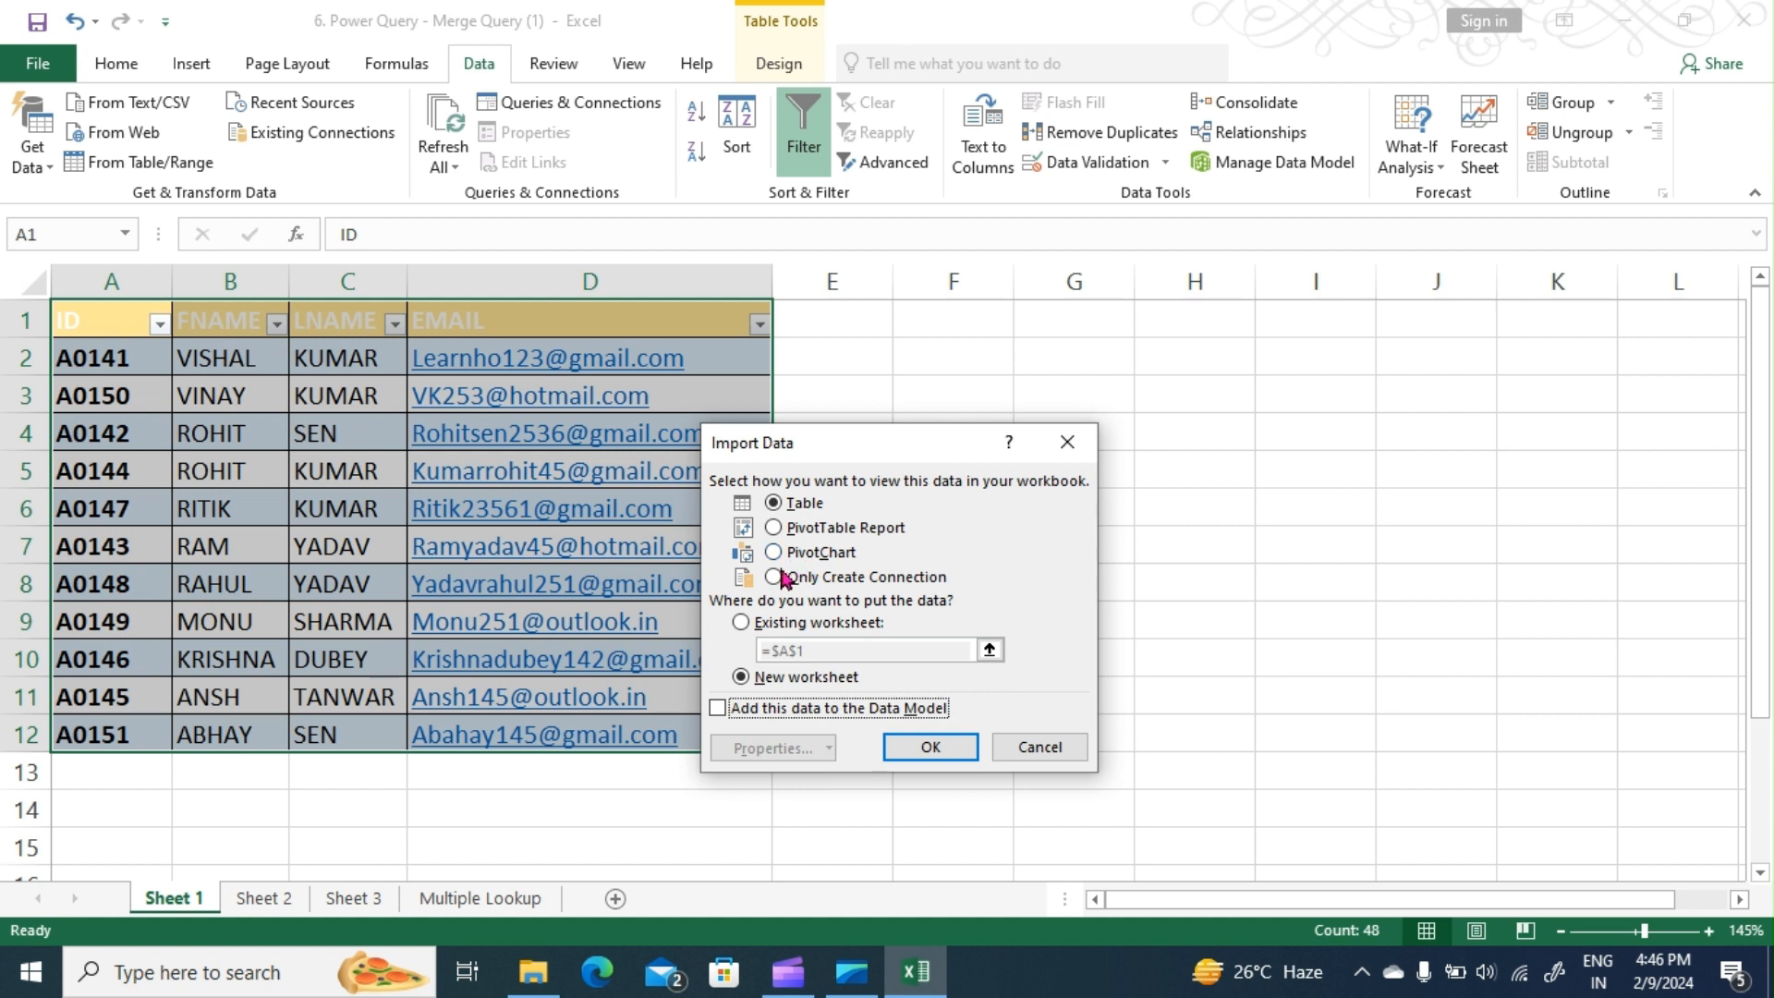
left_click(778, 577)
left_click(931, 747)
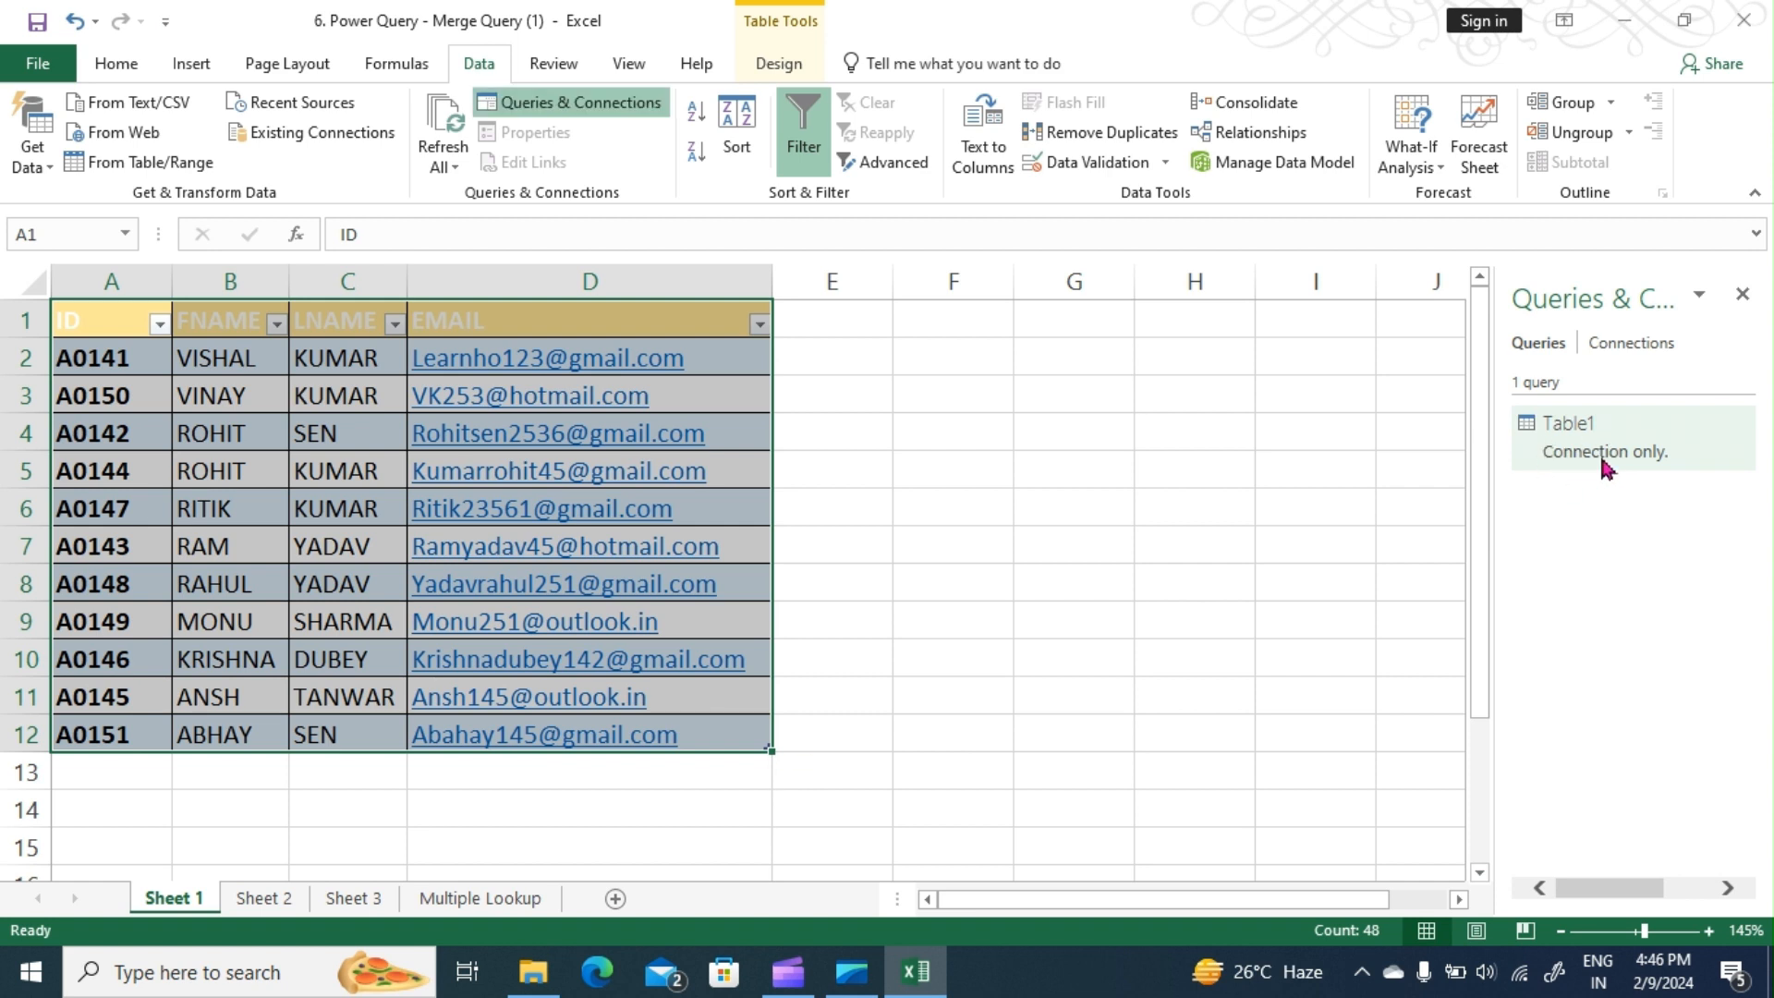
mouse_move(1570, 453)
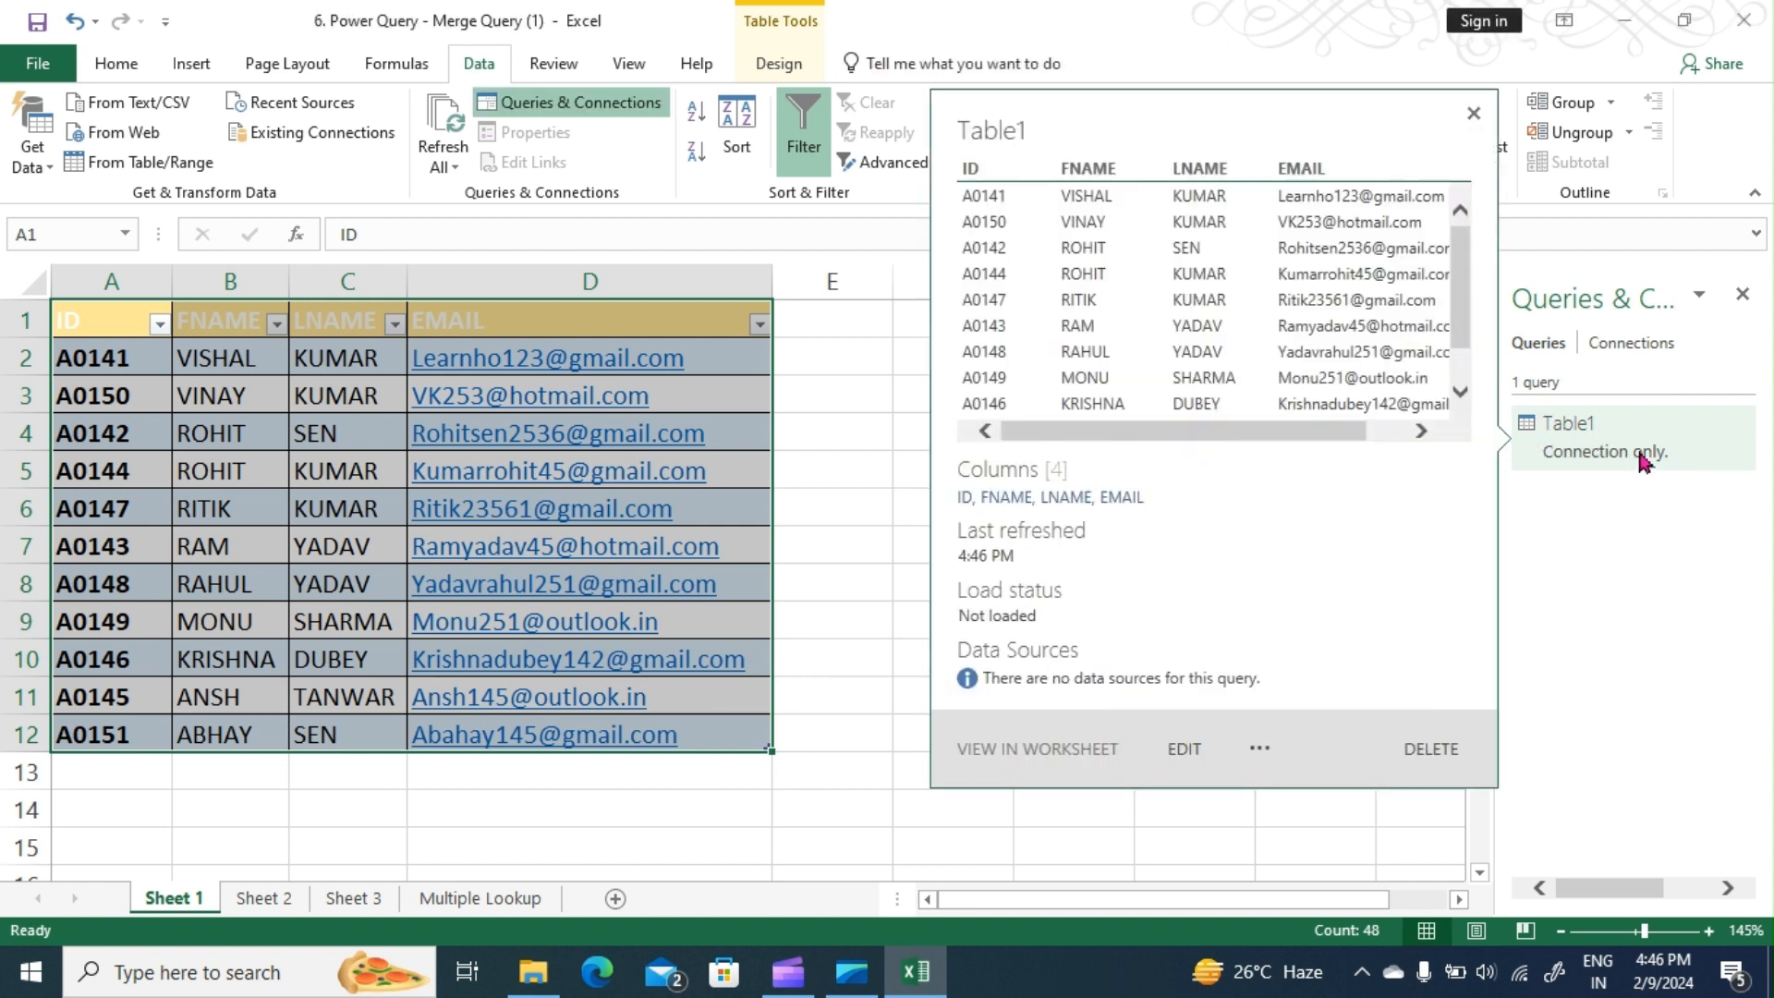
Step: Load the Sheet 2 department table into the Power Query Editor and close it to the workbook with Only Create Connection
left_click(284, 898)
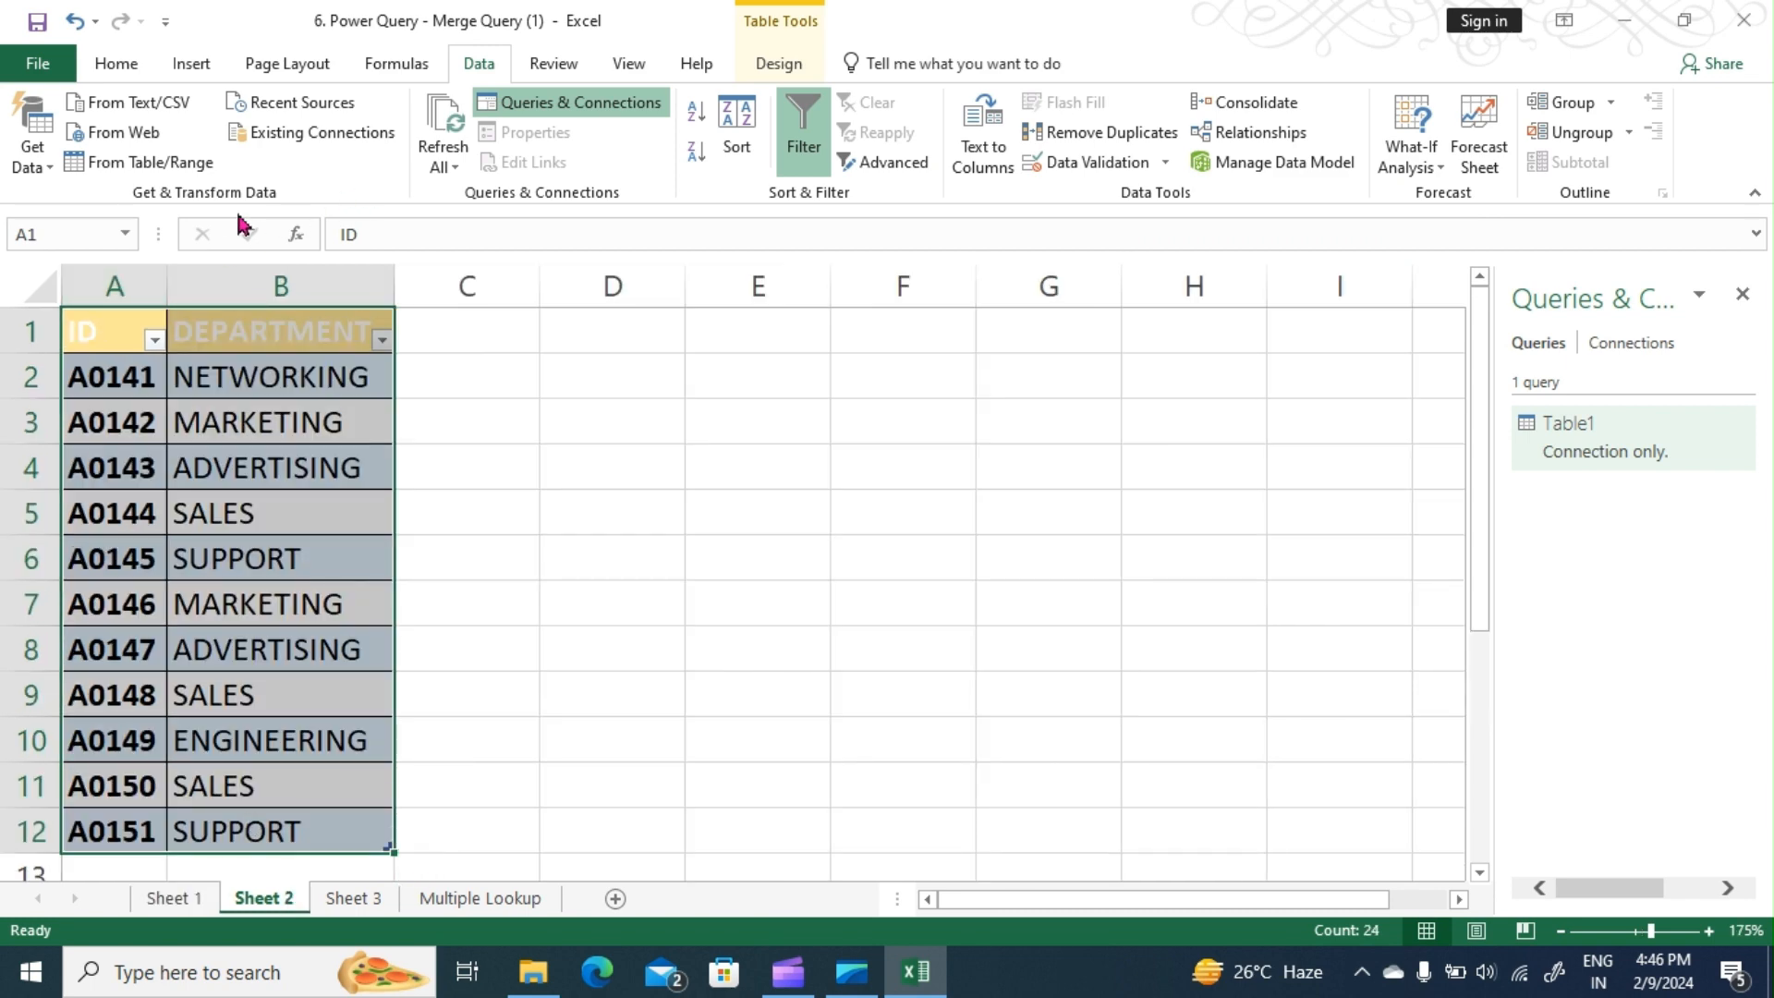
left_click(178, 166)
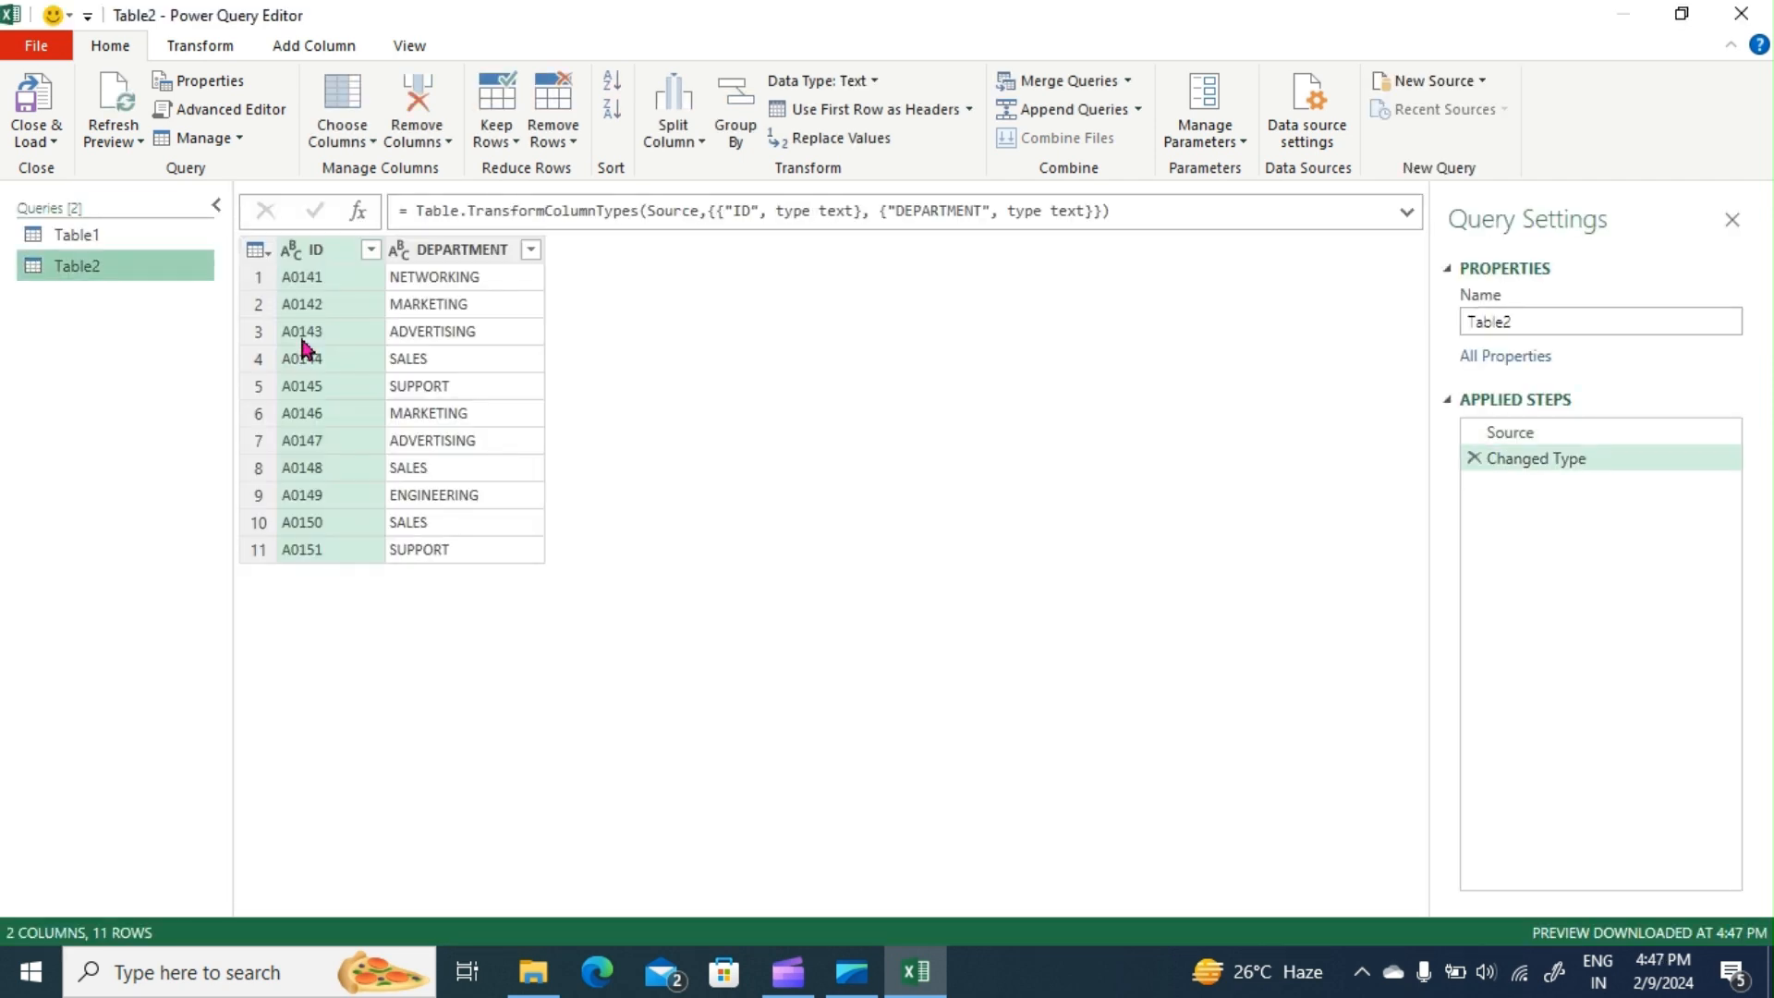
left_click(53, 143)
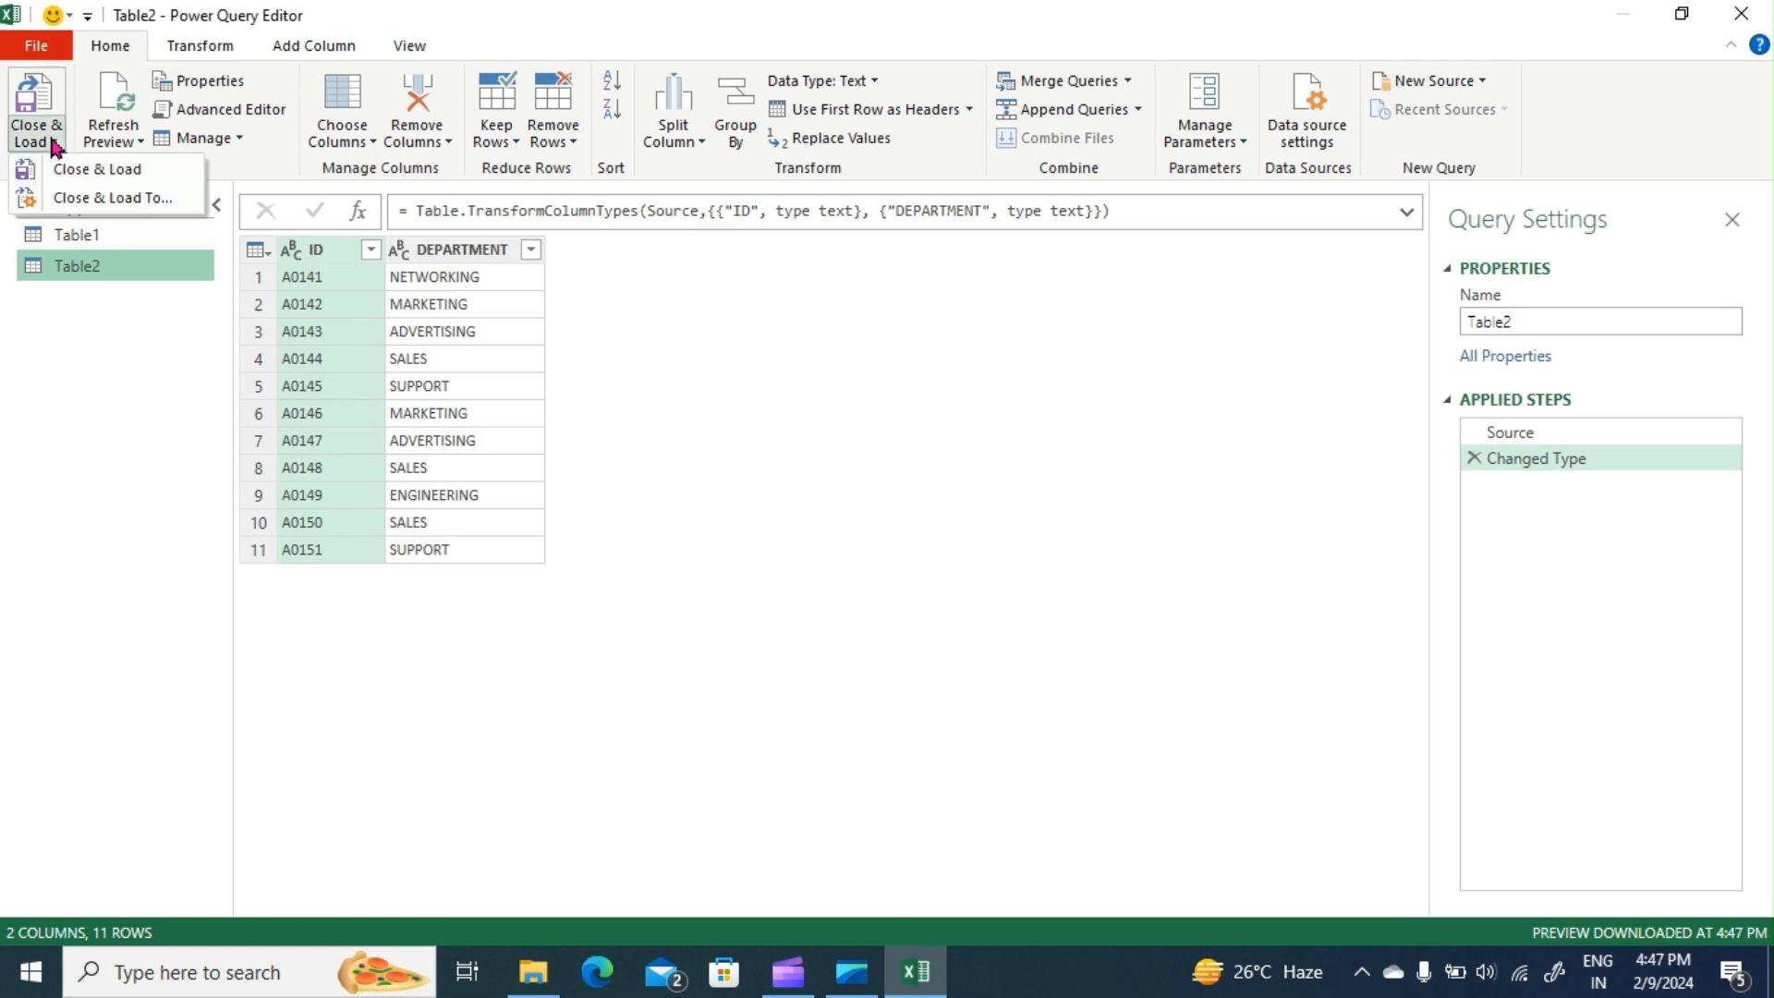
left_click(87, 205)
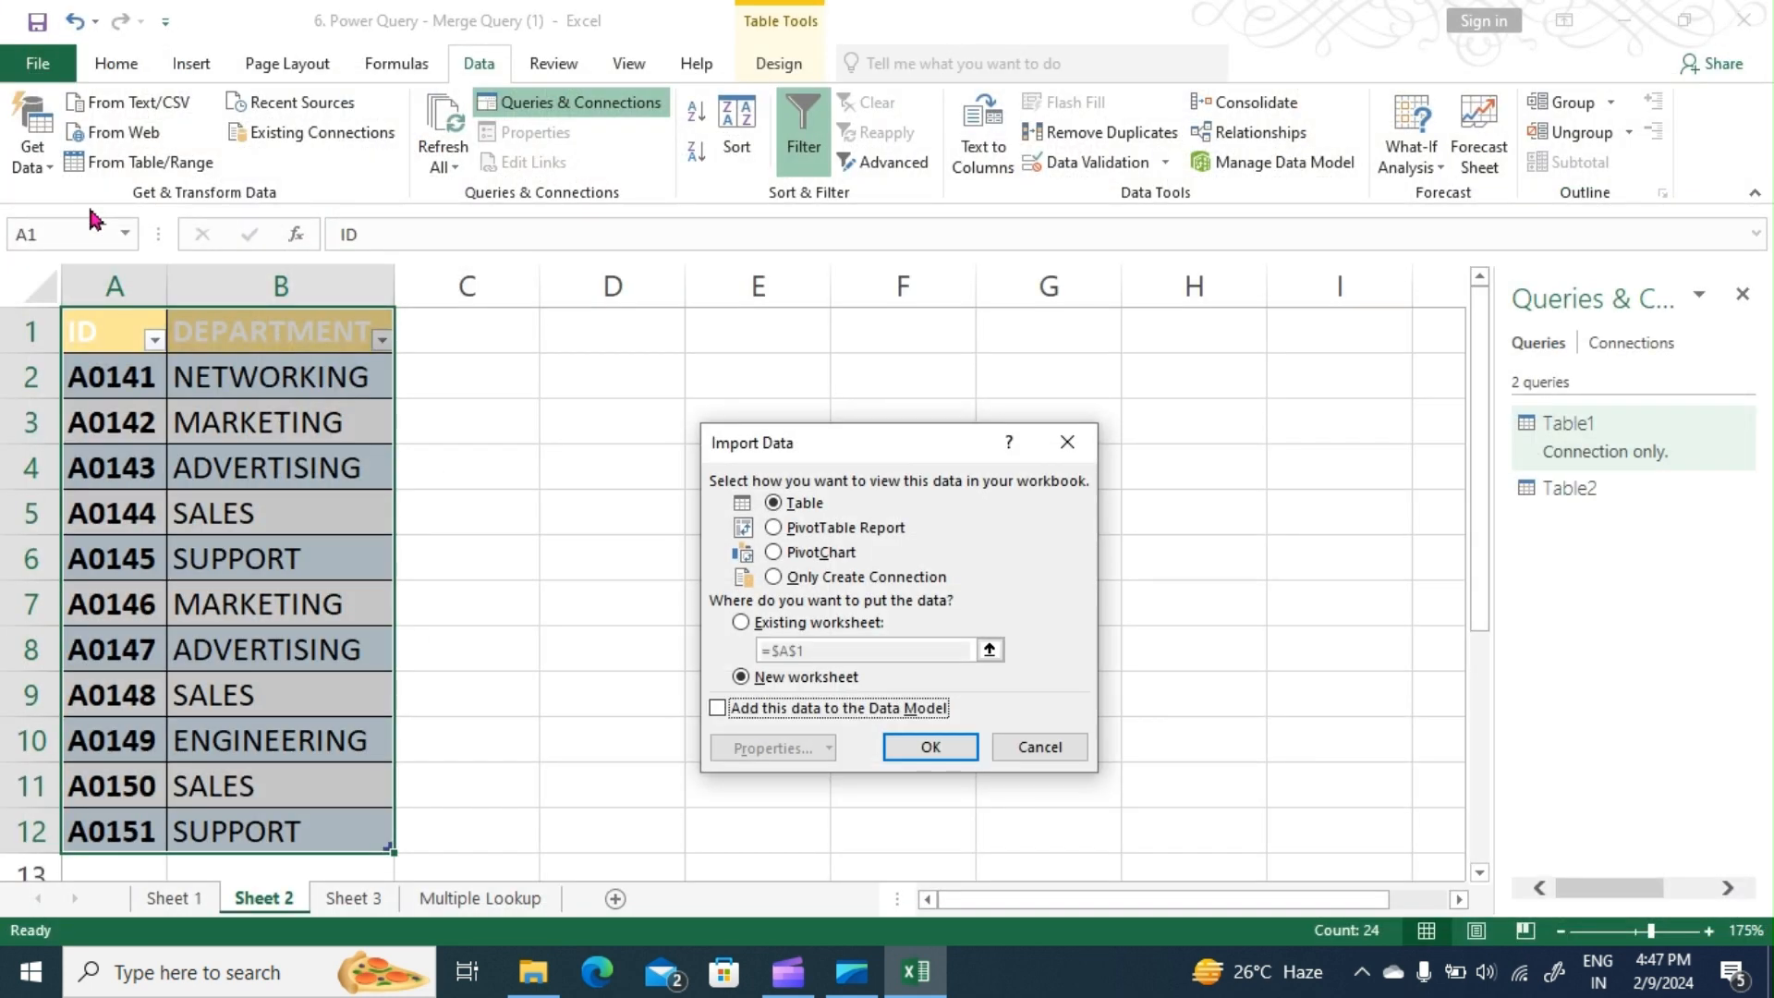
left_click(774, 577)
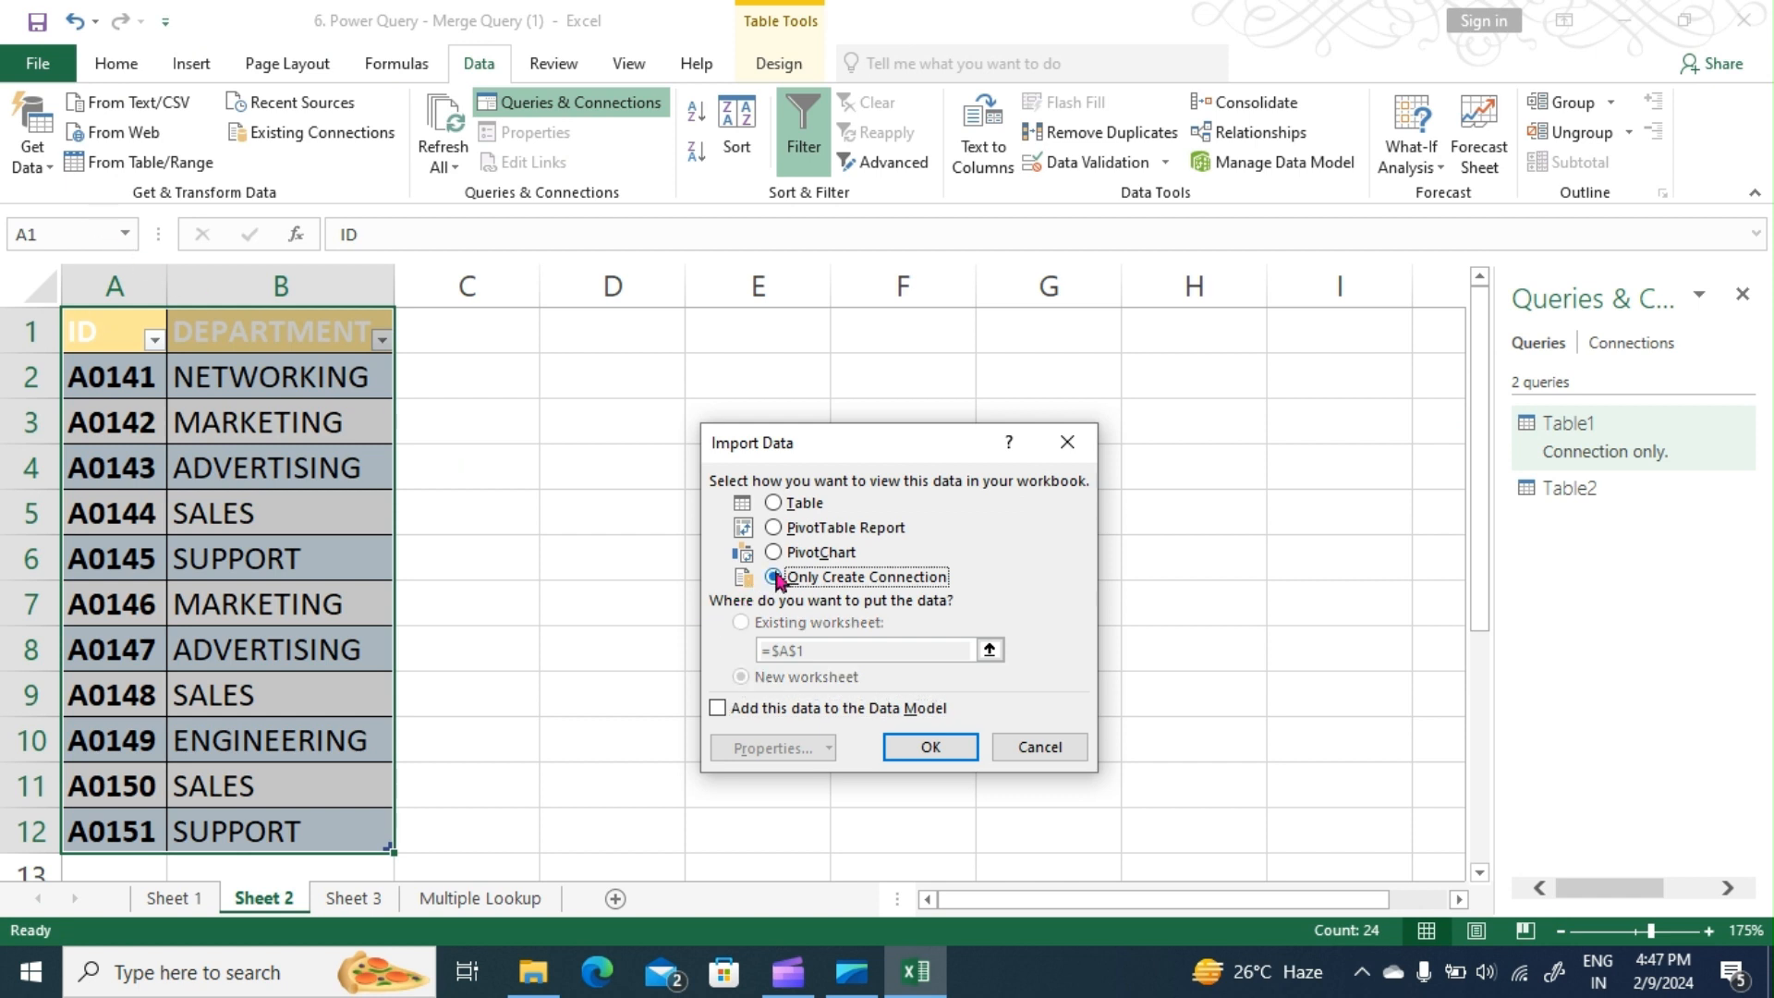
left_click(933, 750)
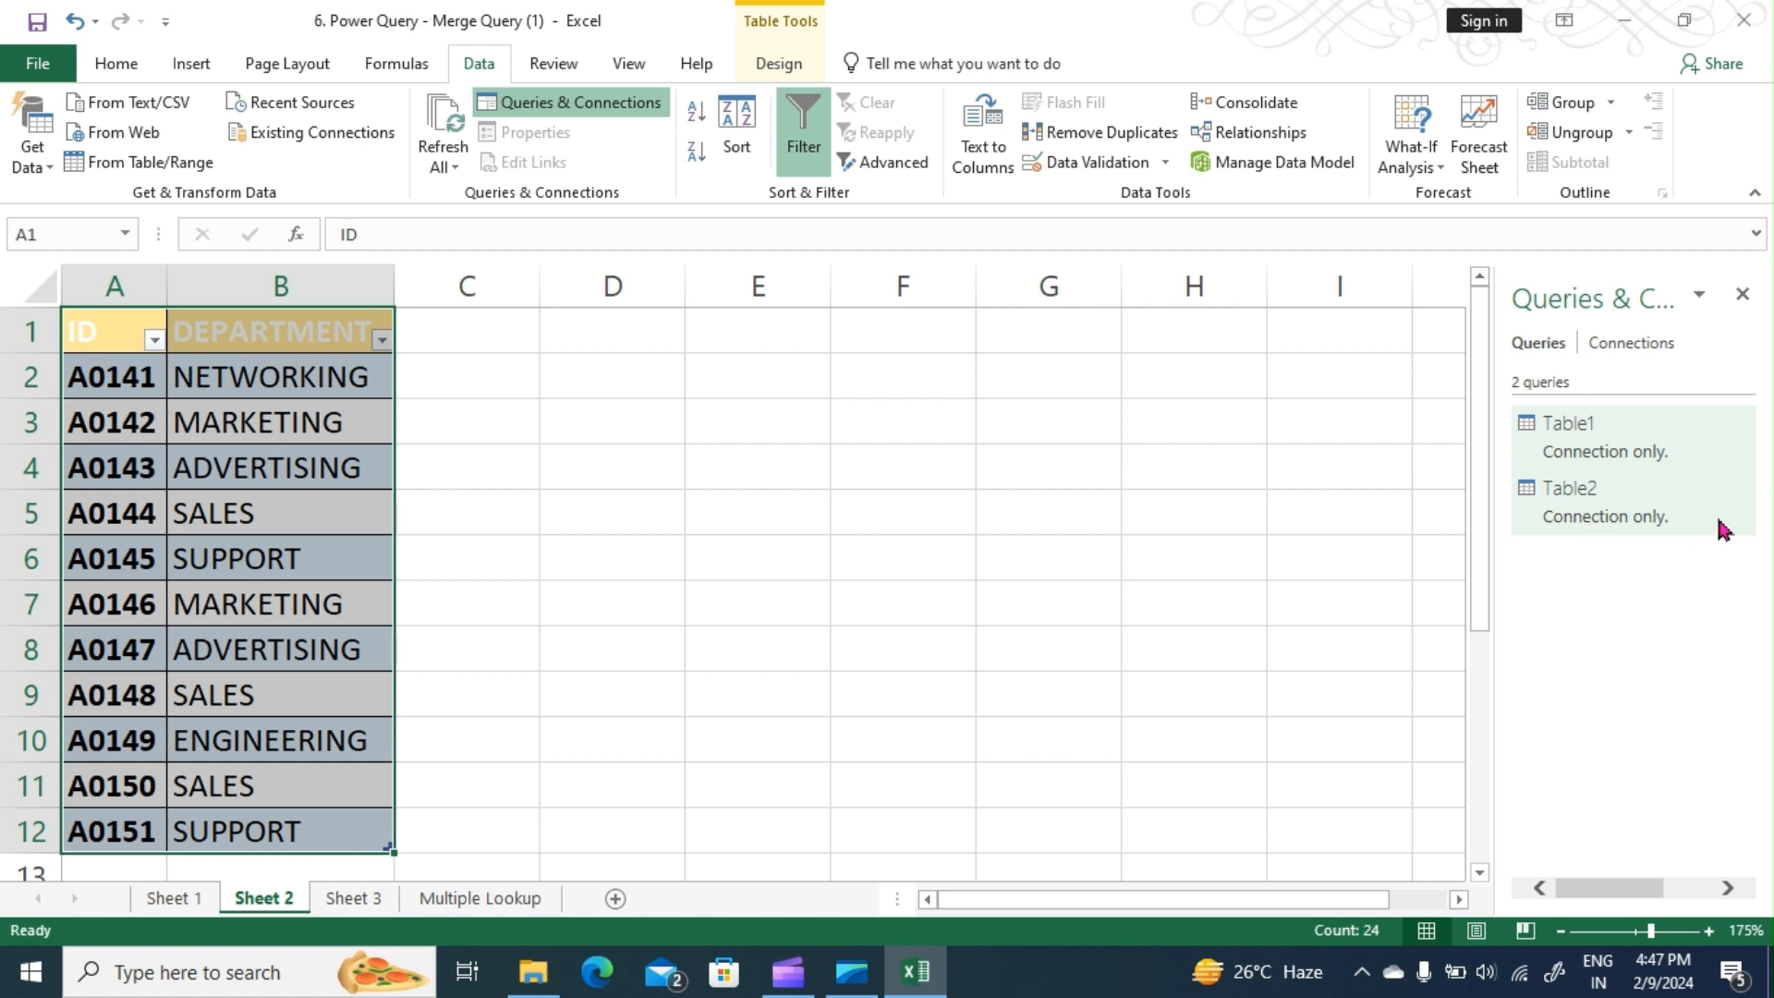
mouse_move(1718, 526)
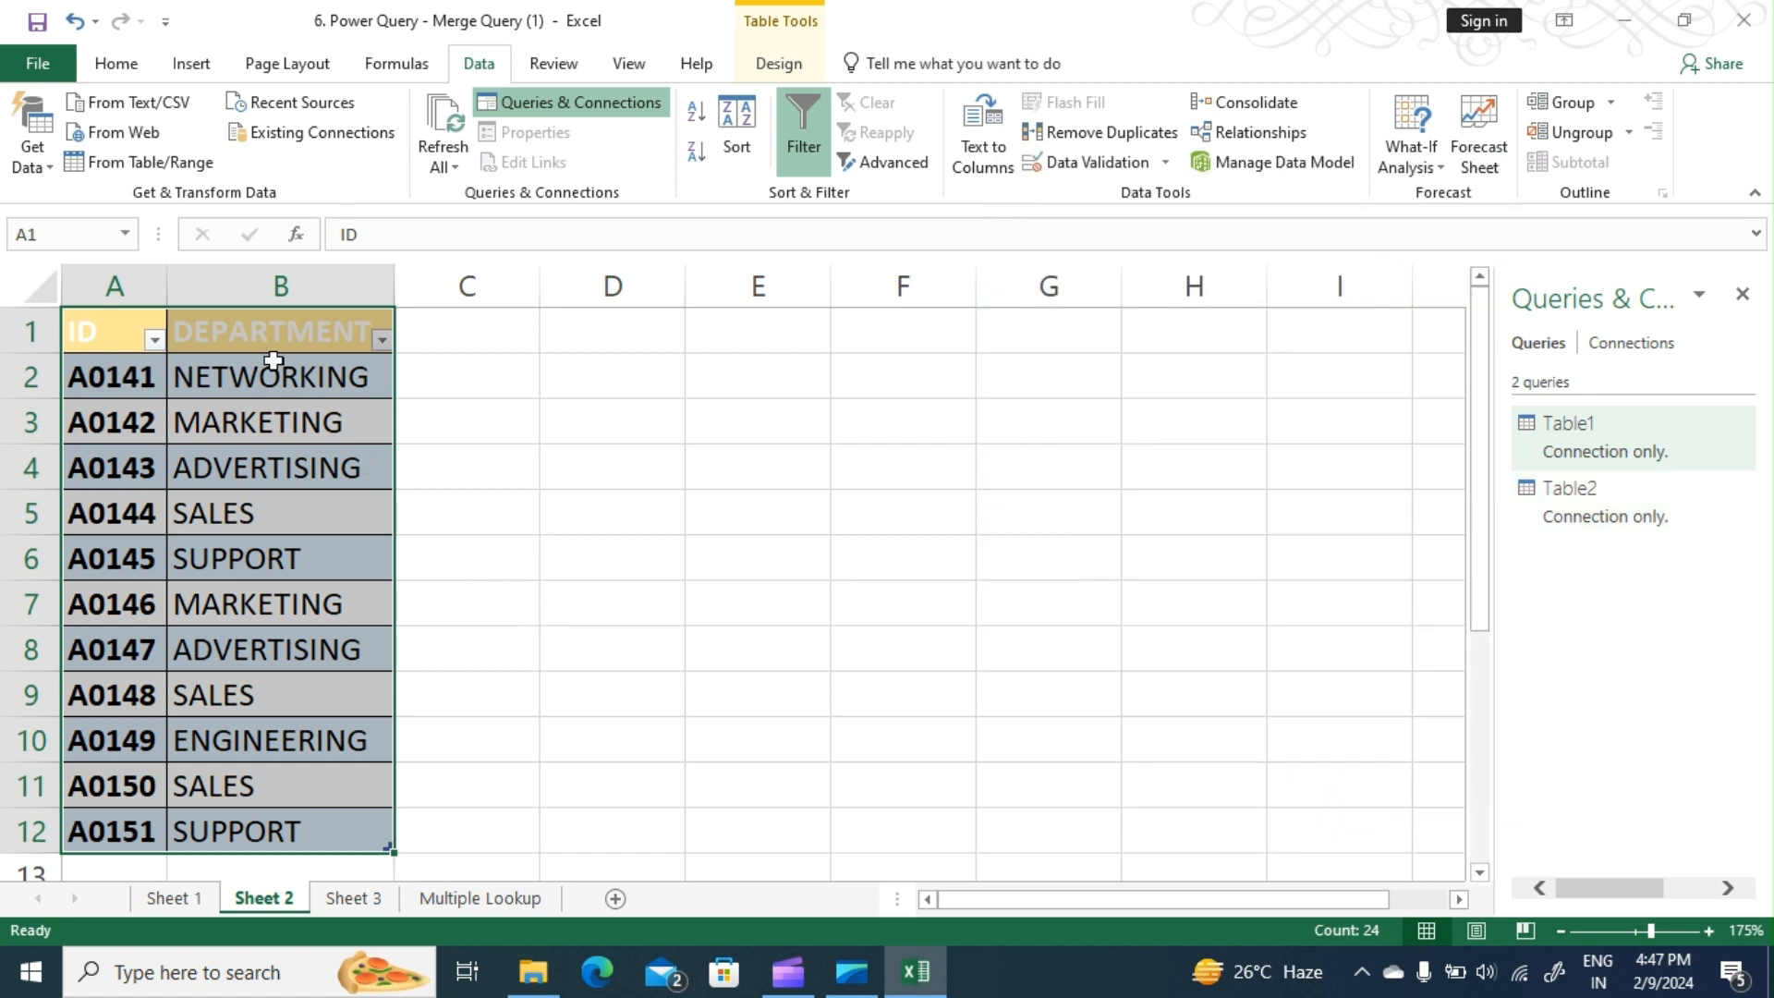
Step: Set up a merge query with Table1 first and Table2 second, matching the two on their ID columns
left_click(33, 165)
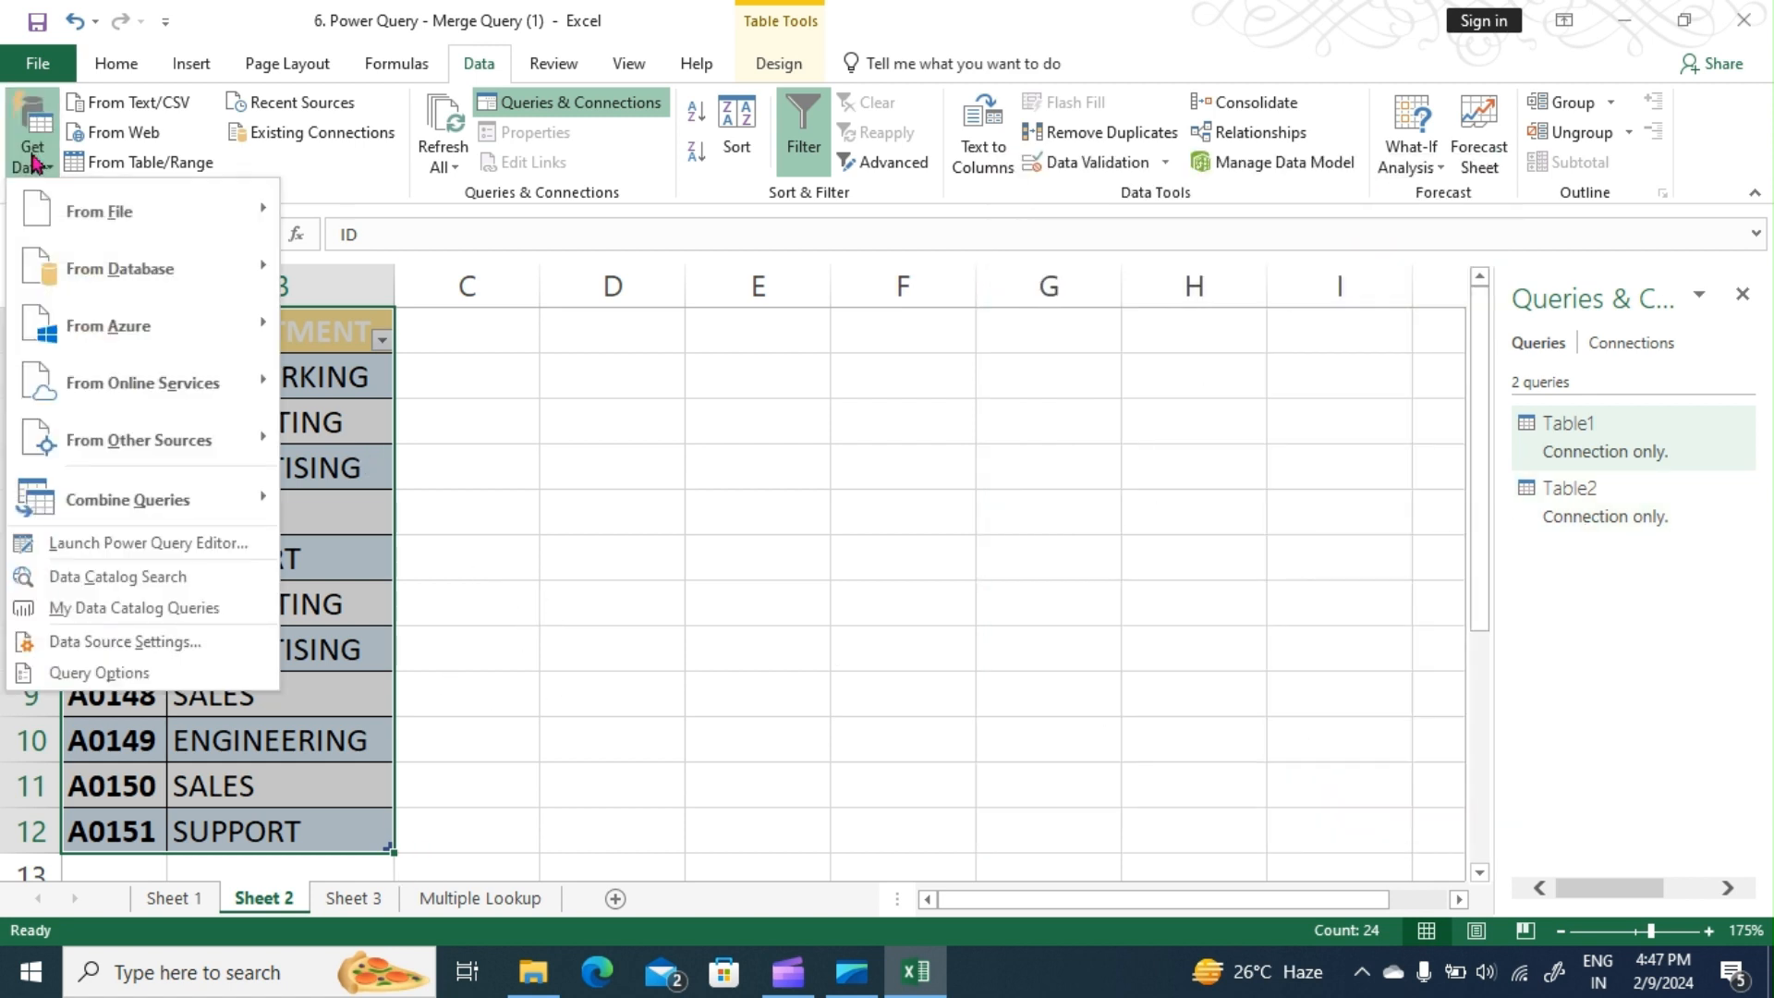
mouse_move(134, 503)
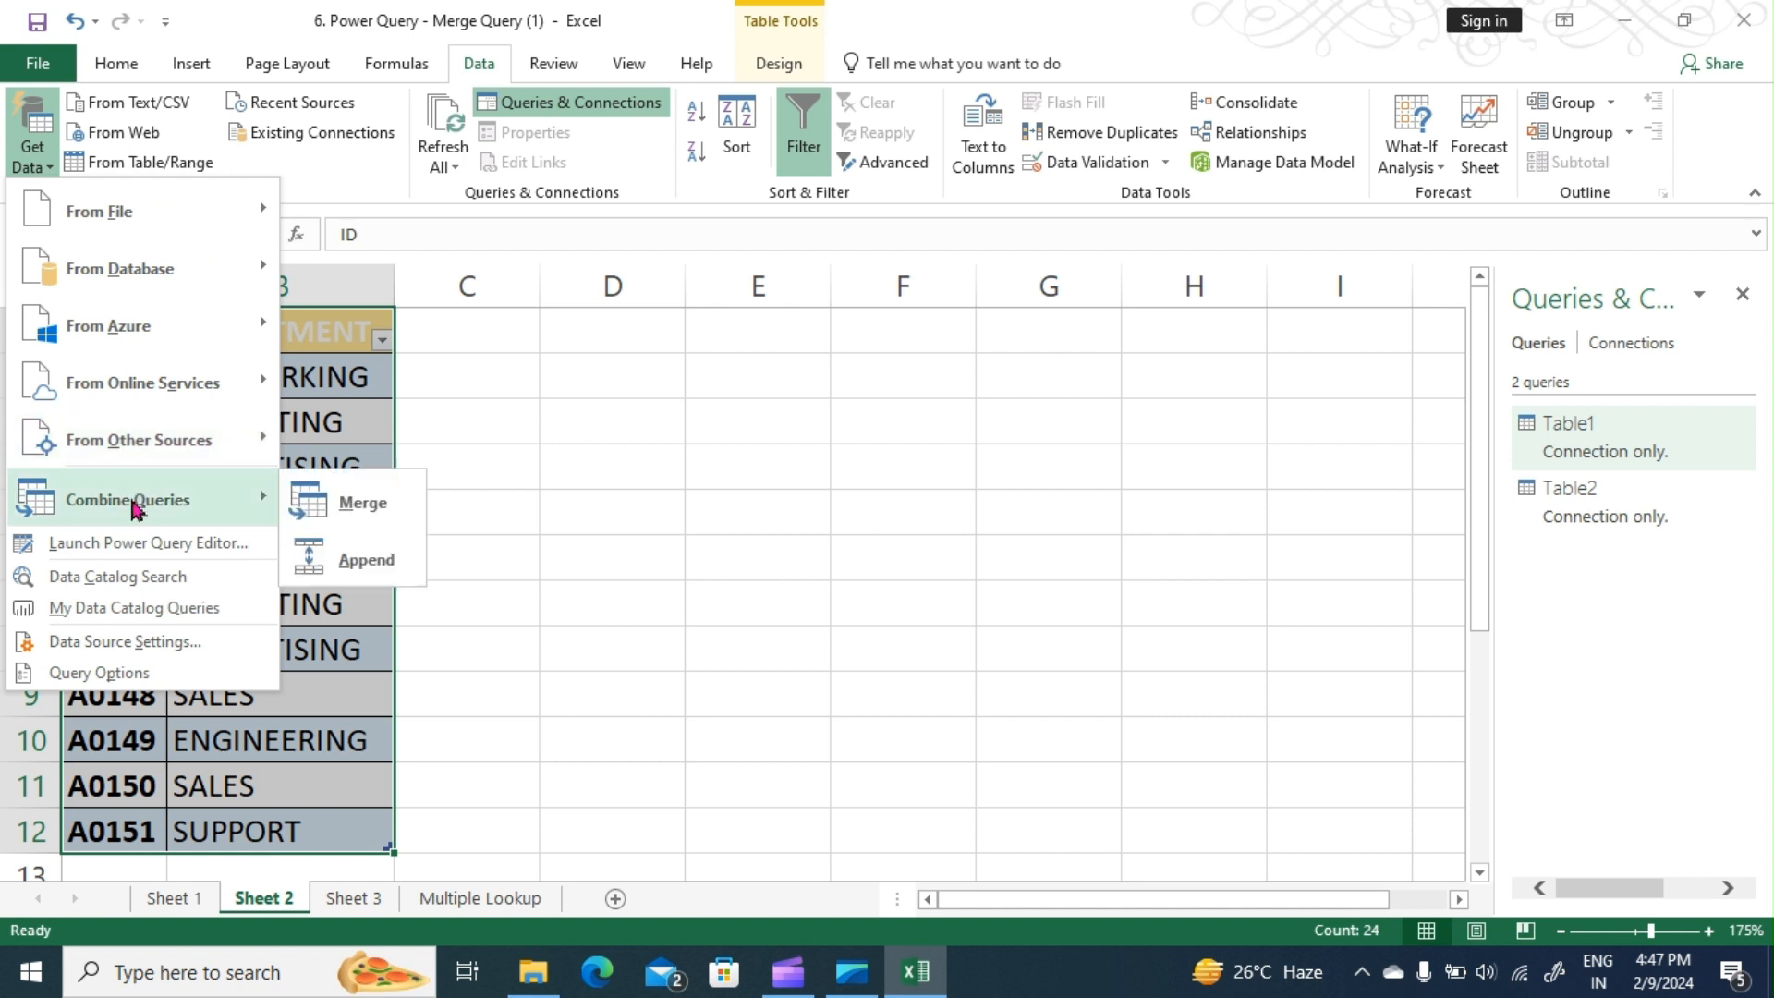
left_click(352, 506)
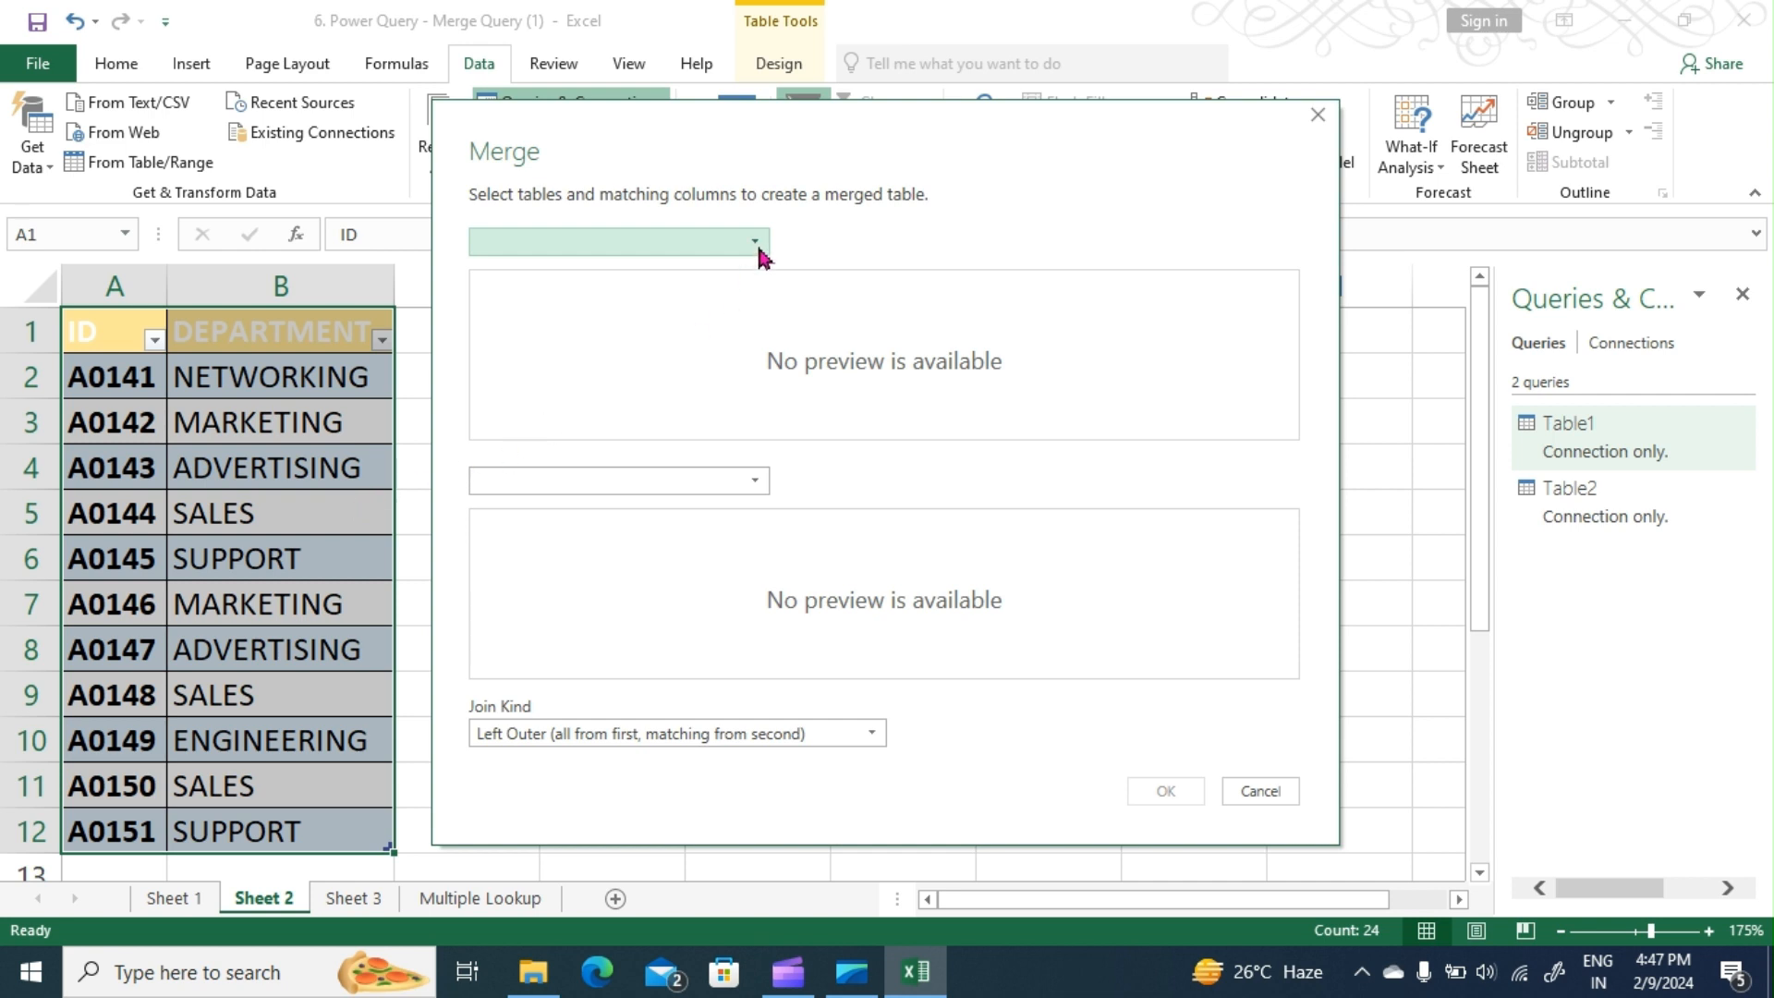
left_click(761, 245)
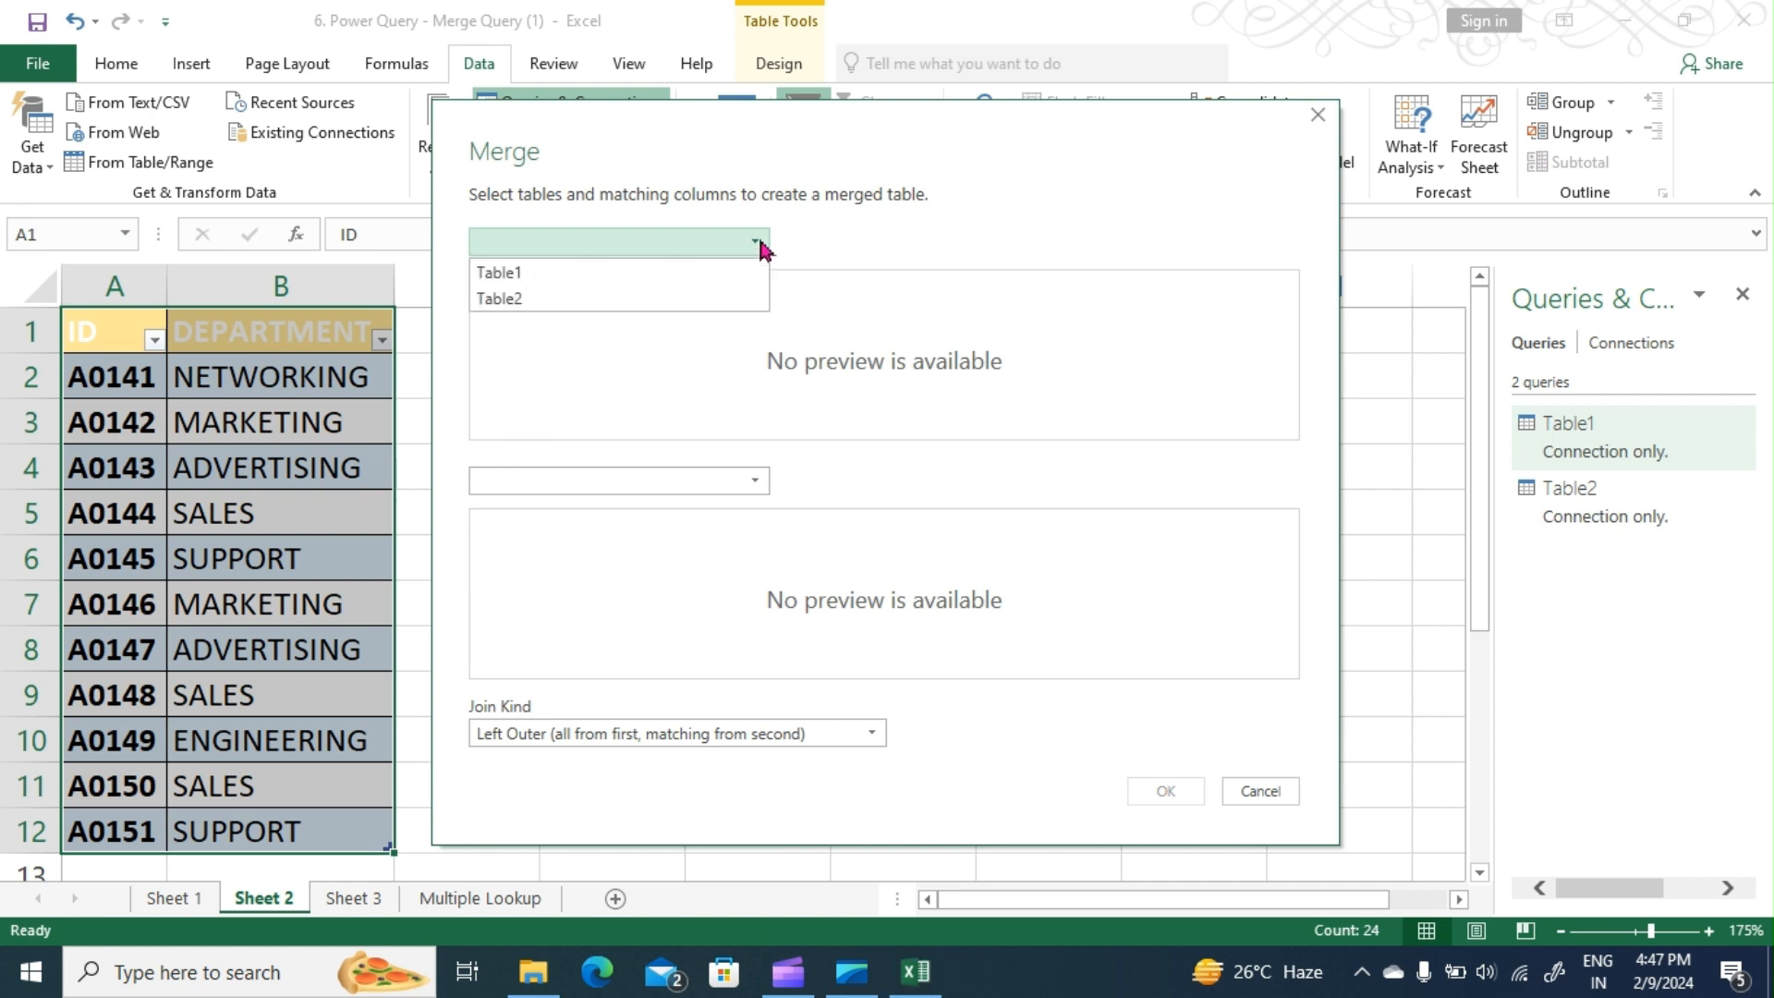
left_click(665, 277)
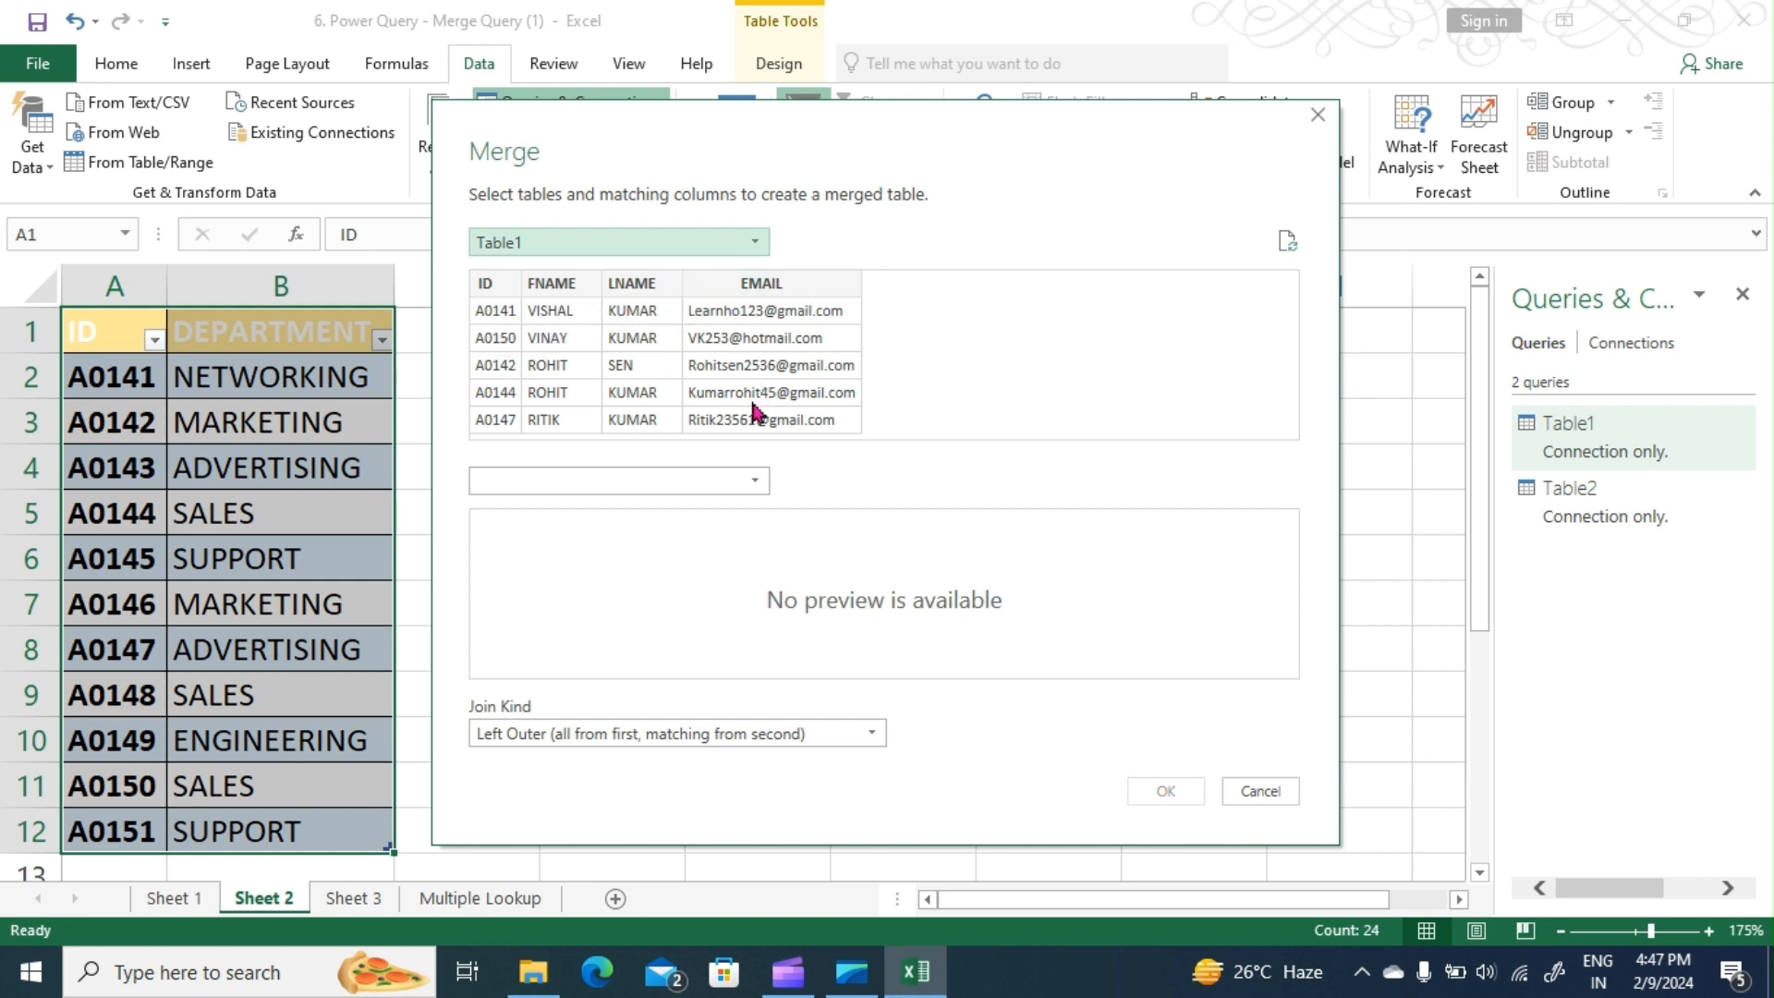
left_click(755, 482)
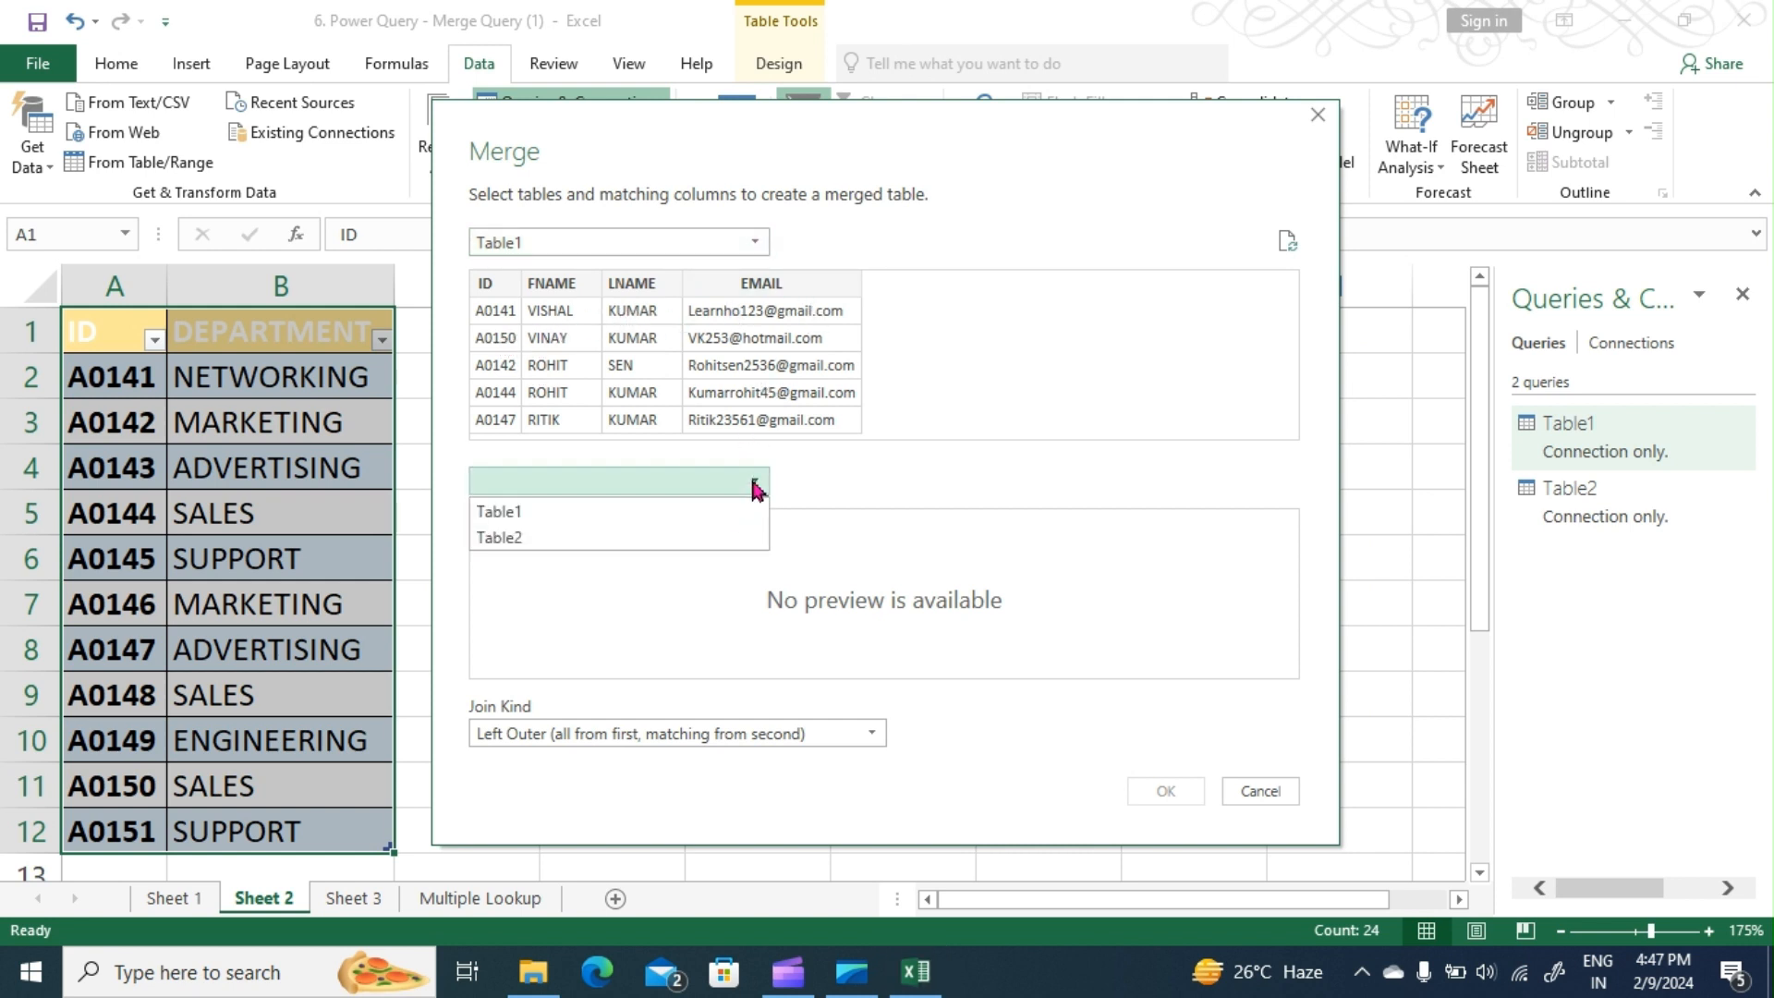
left_click(673, 536)
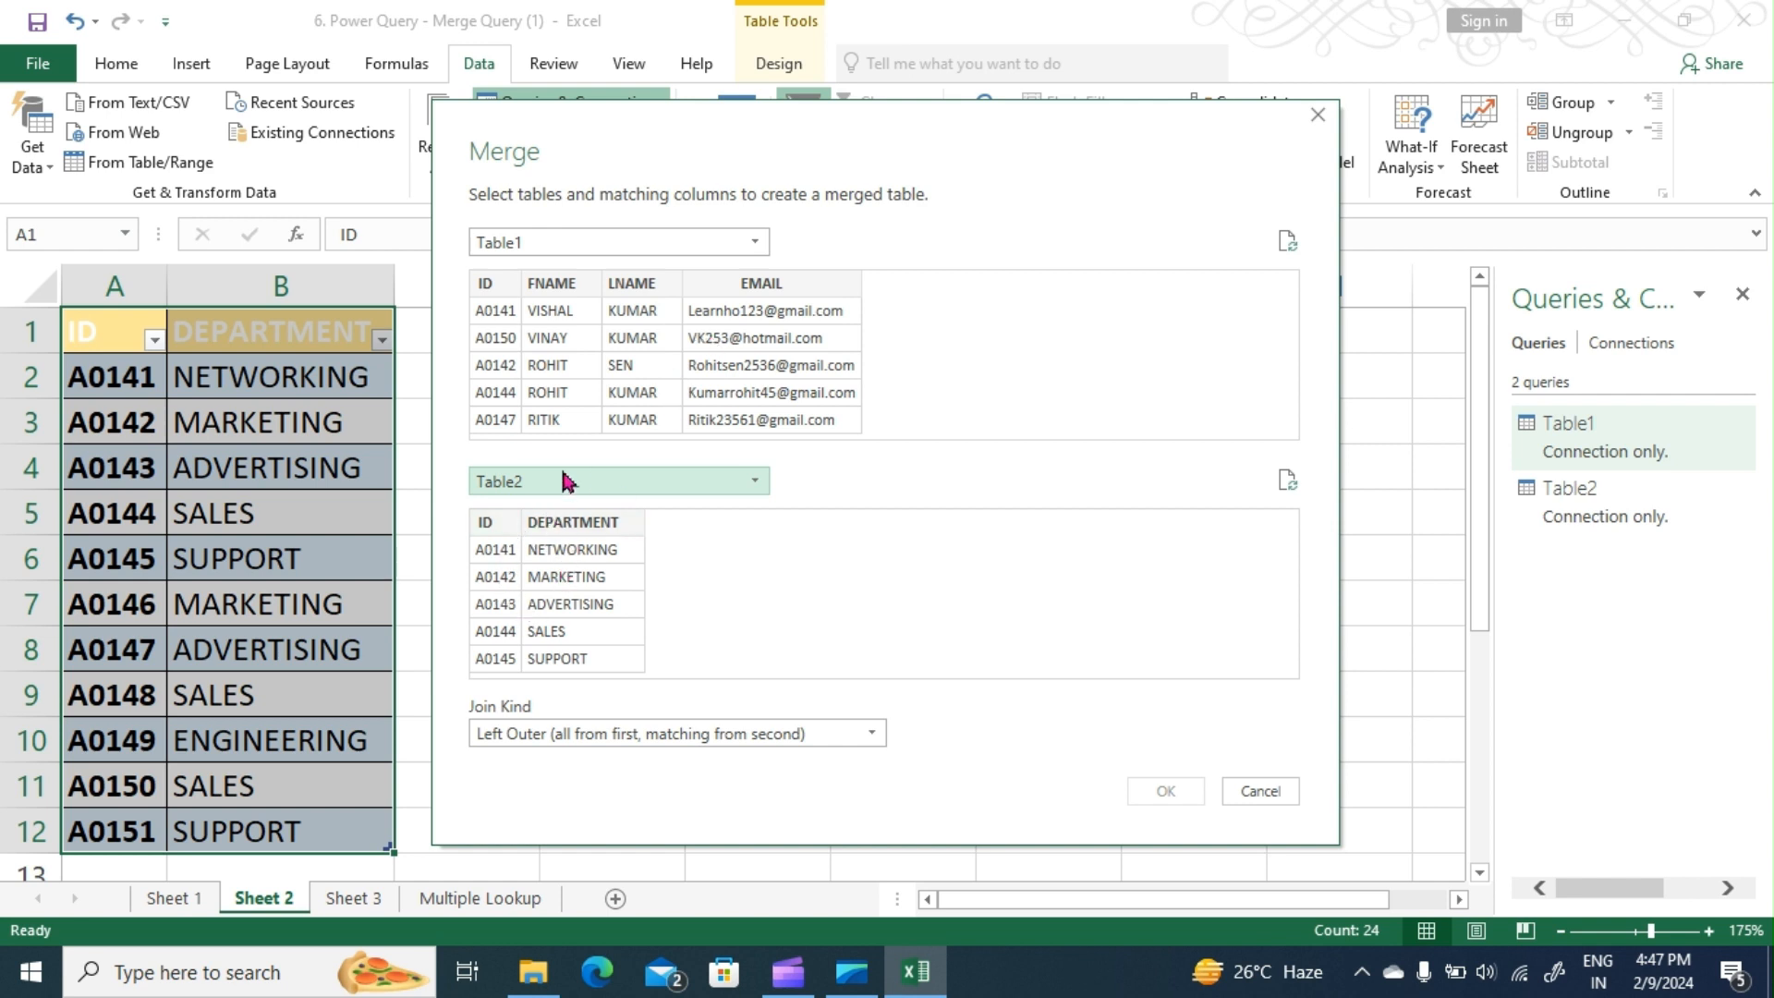
left_click(497, 293)
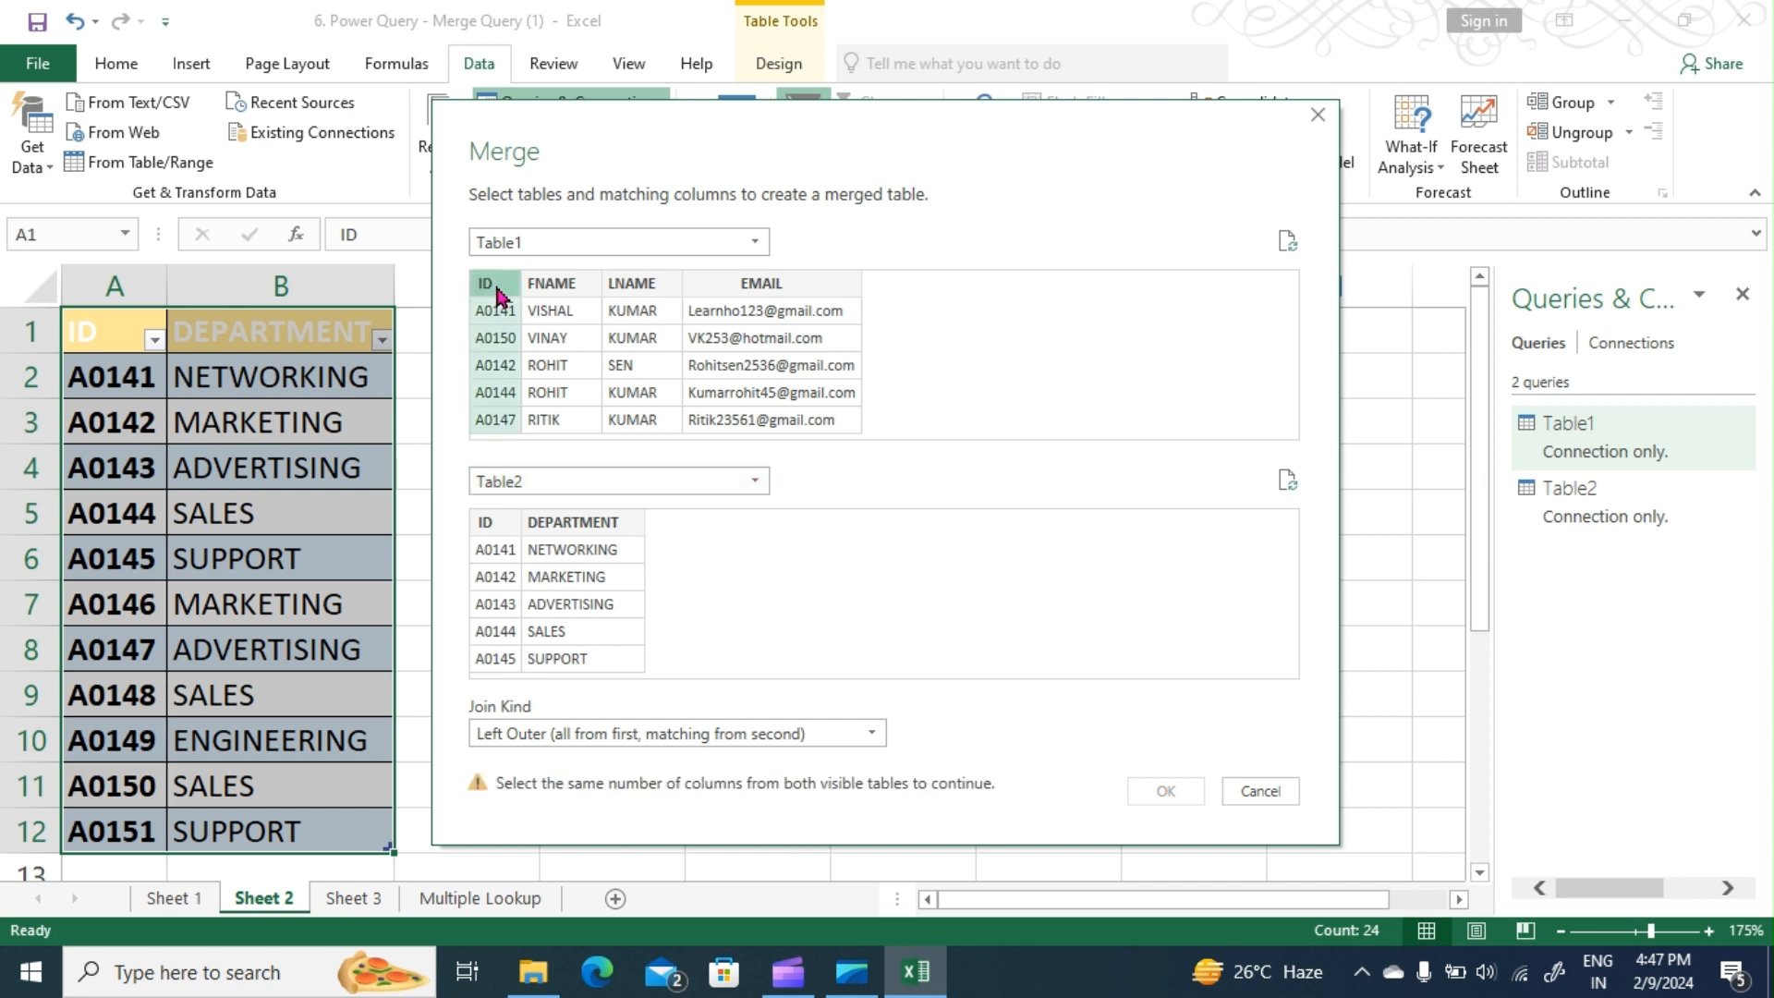
left_click(499, 530)
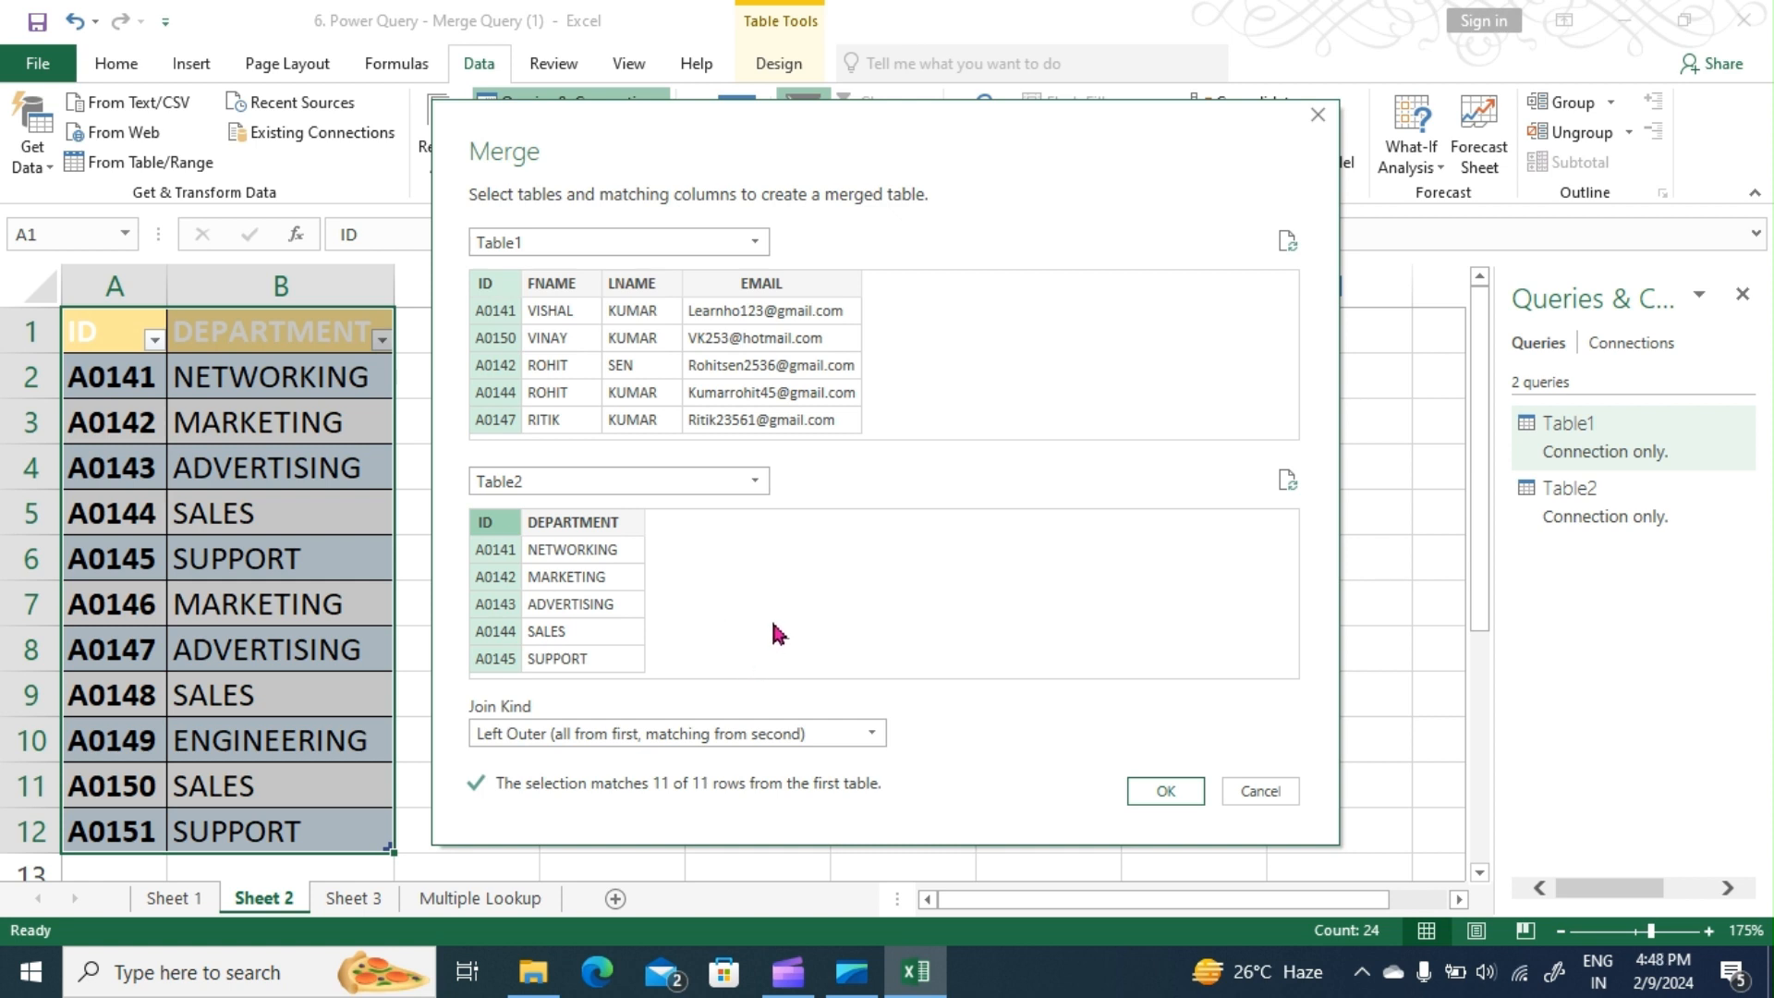
Step: Try the Left Anti join kind for the merge and switch back to Left Outer
left_click(873, 734)
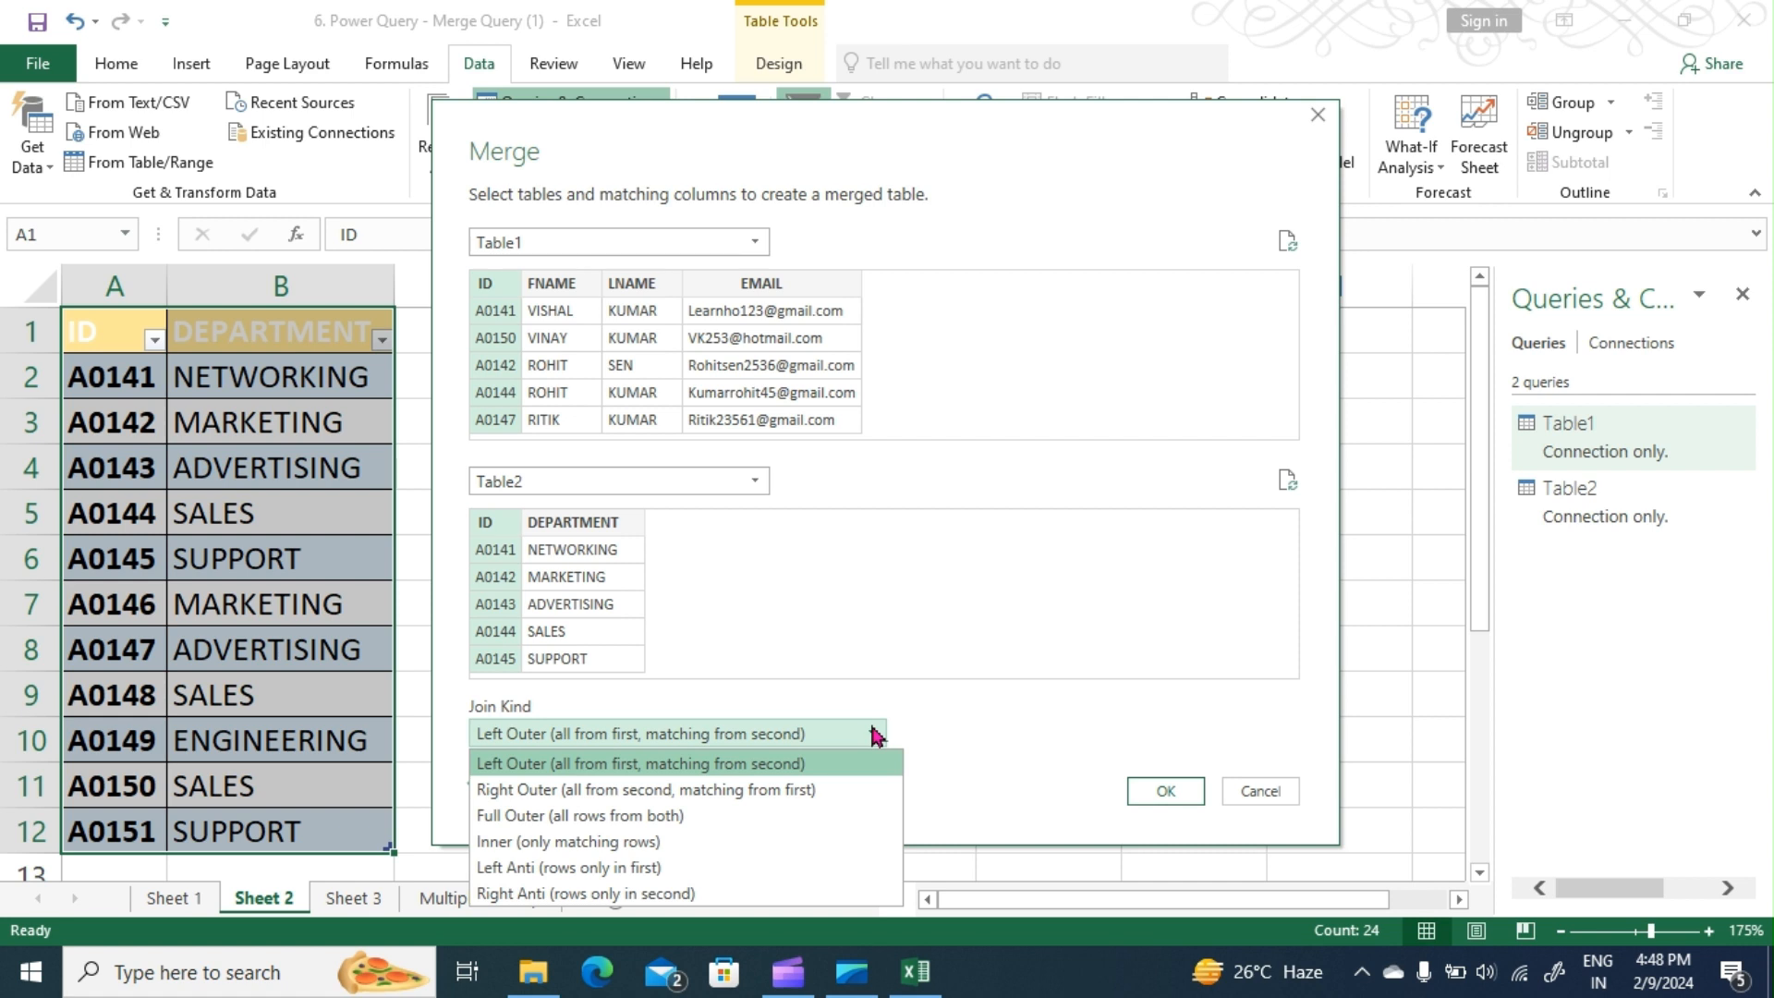
left_click(874, 734)
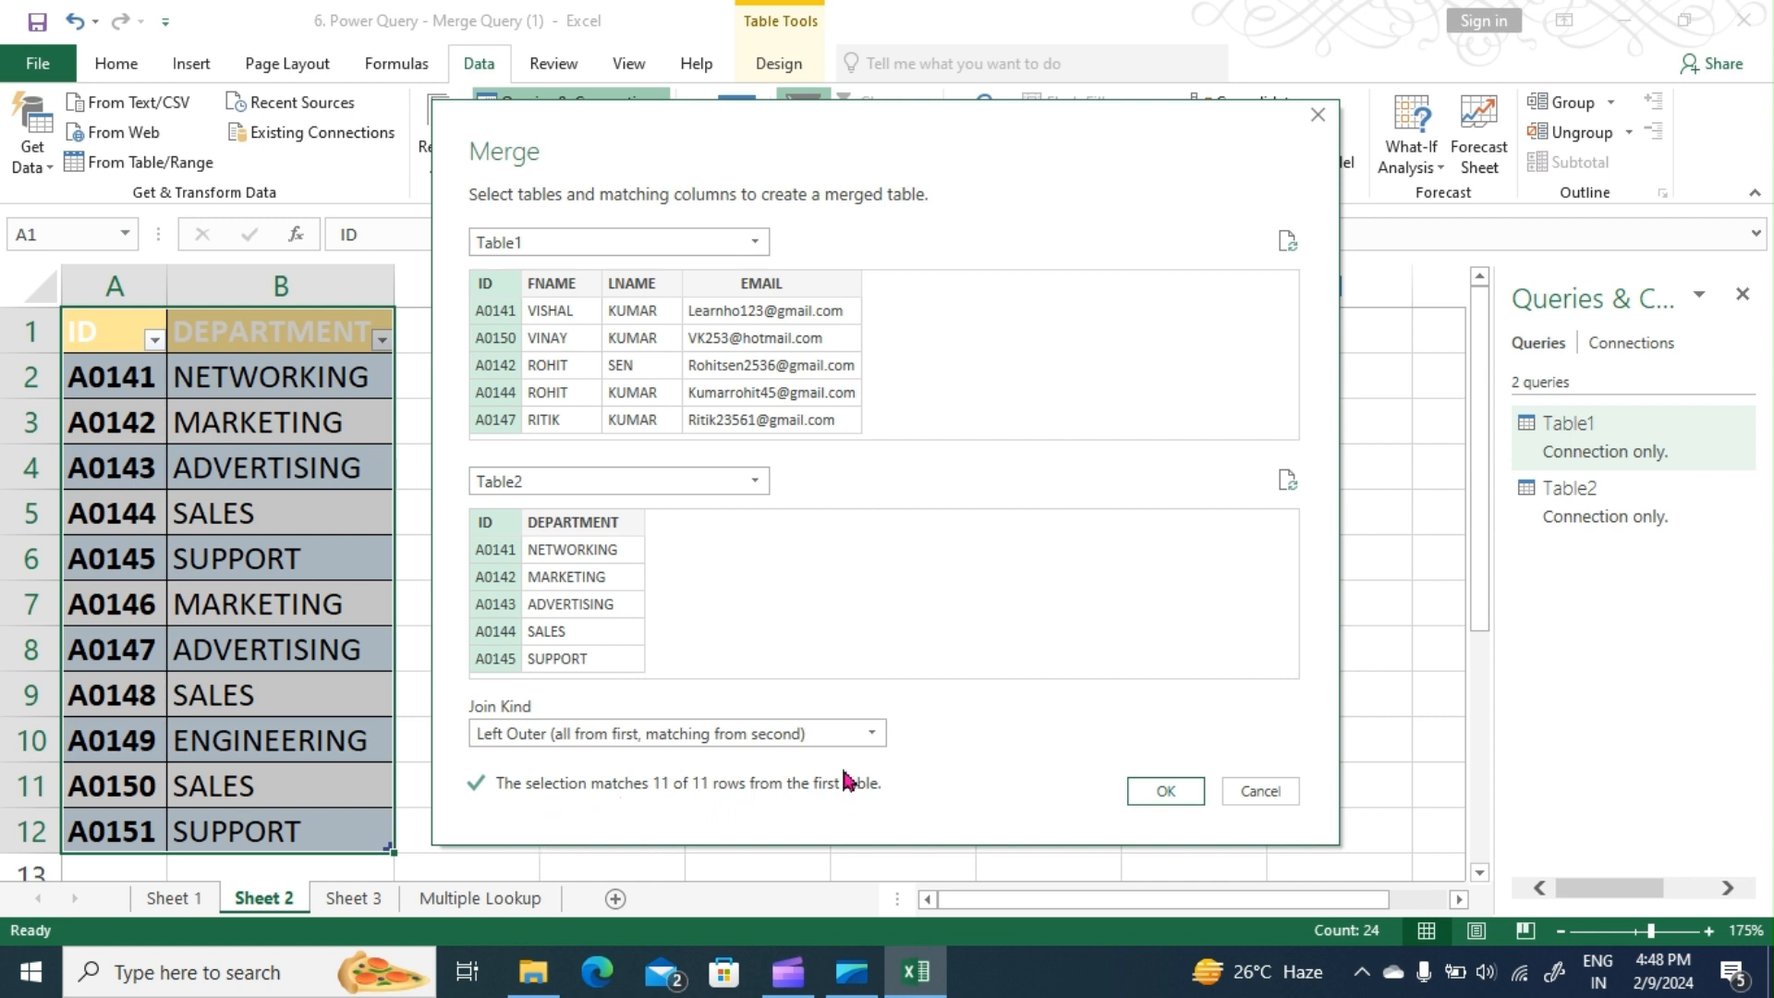
left_click(871, 738)
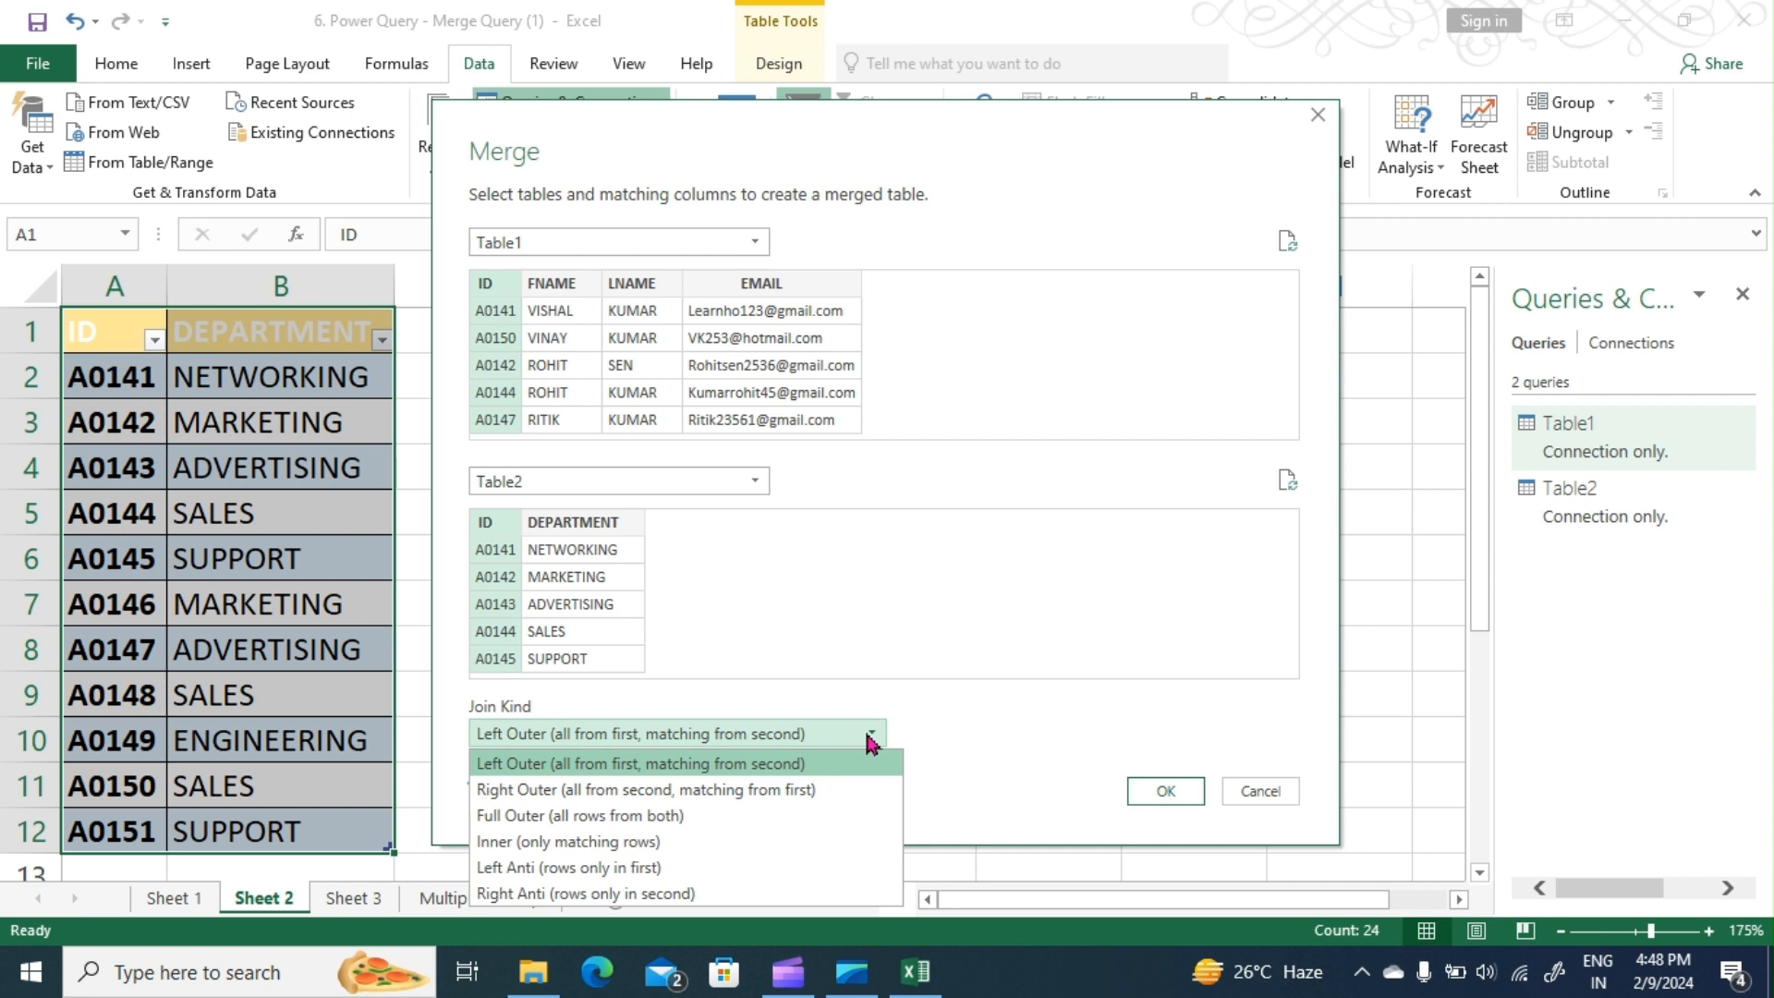
left_click(775, 873)
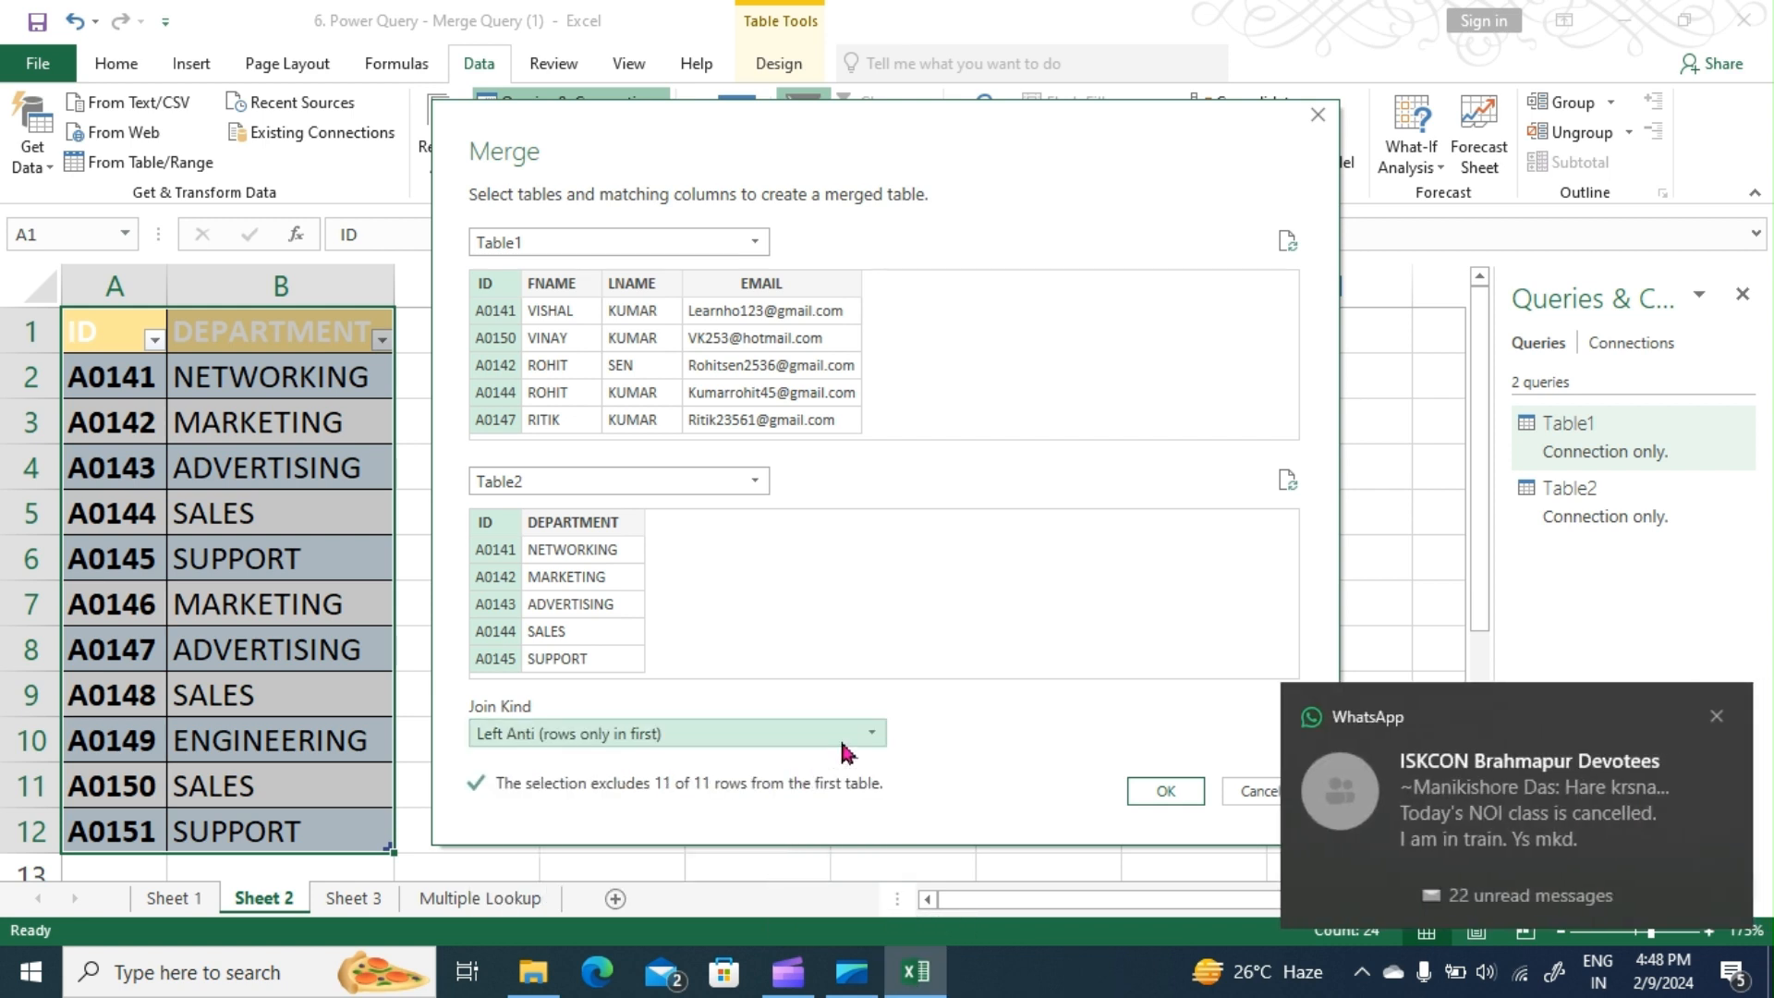
left_click(872, 739)
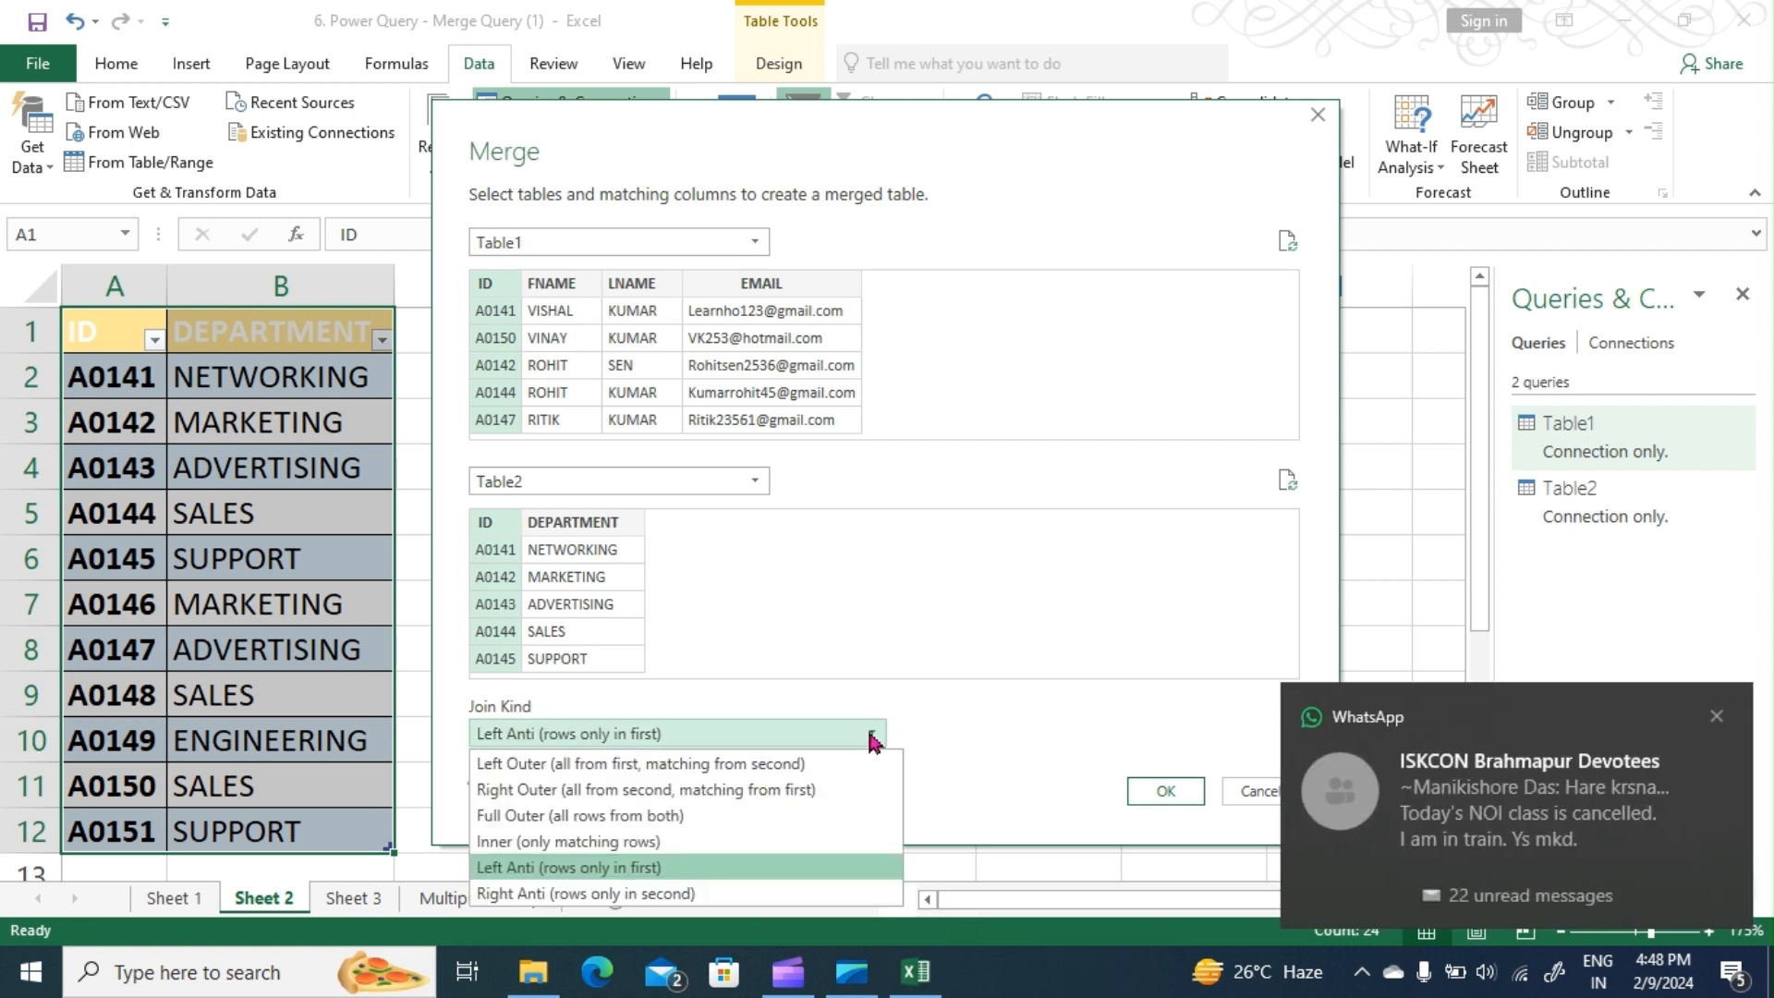
left_click(809, 763)
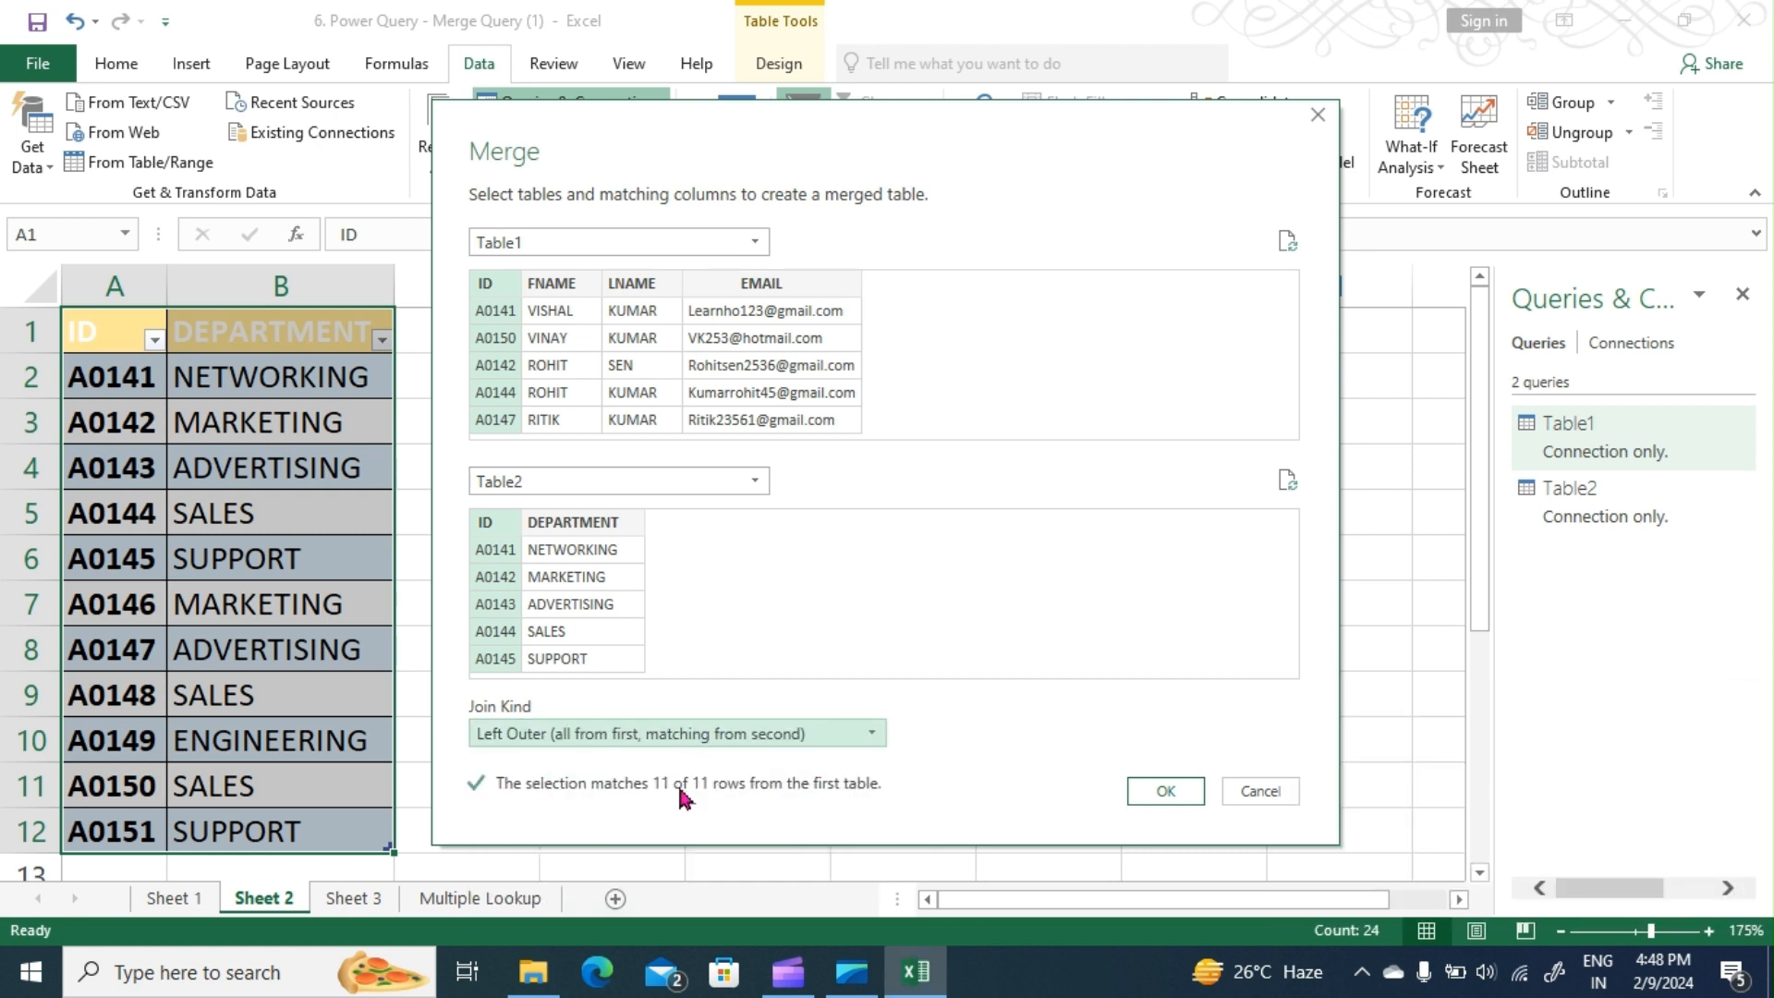
Step: Create the Left Outer merge and expand Table2 to only its DEPARTMENT column, without the original column name as prefix
left_click(1165, 793)
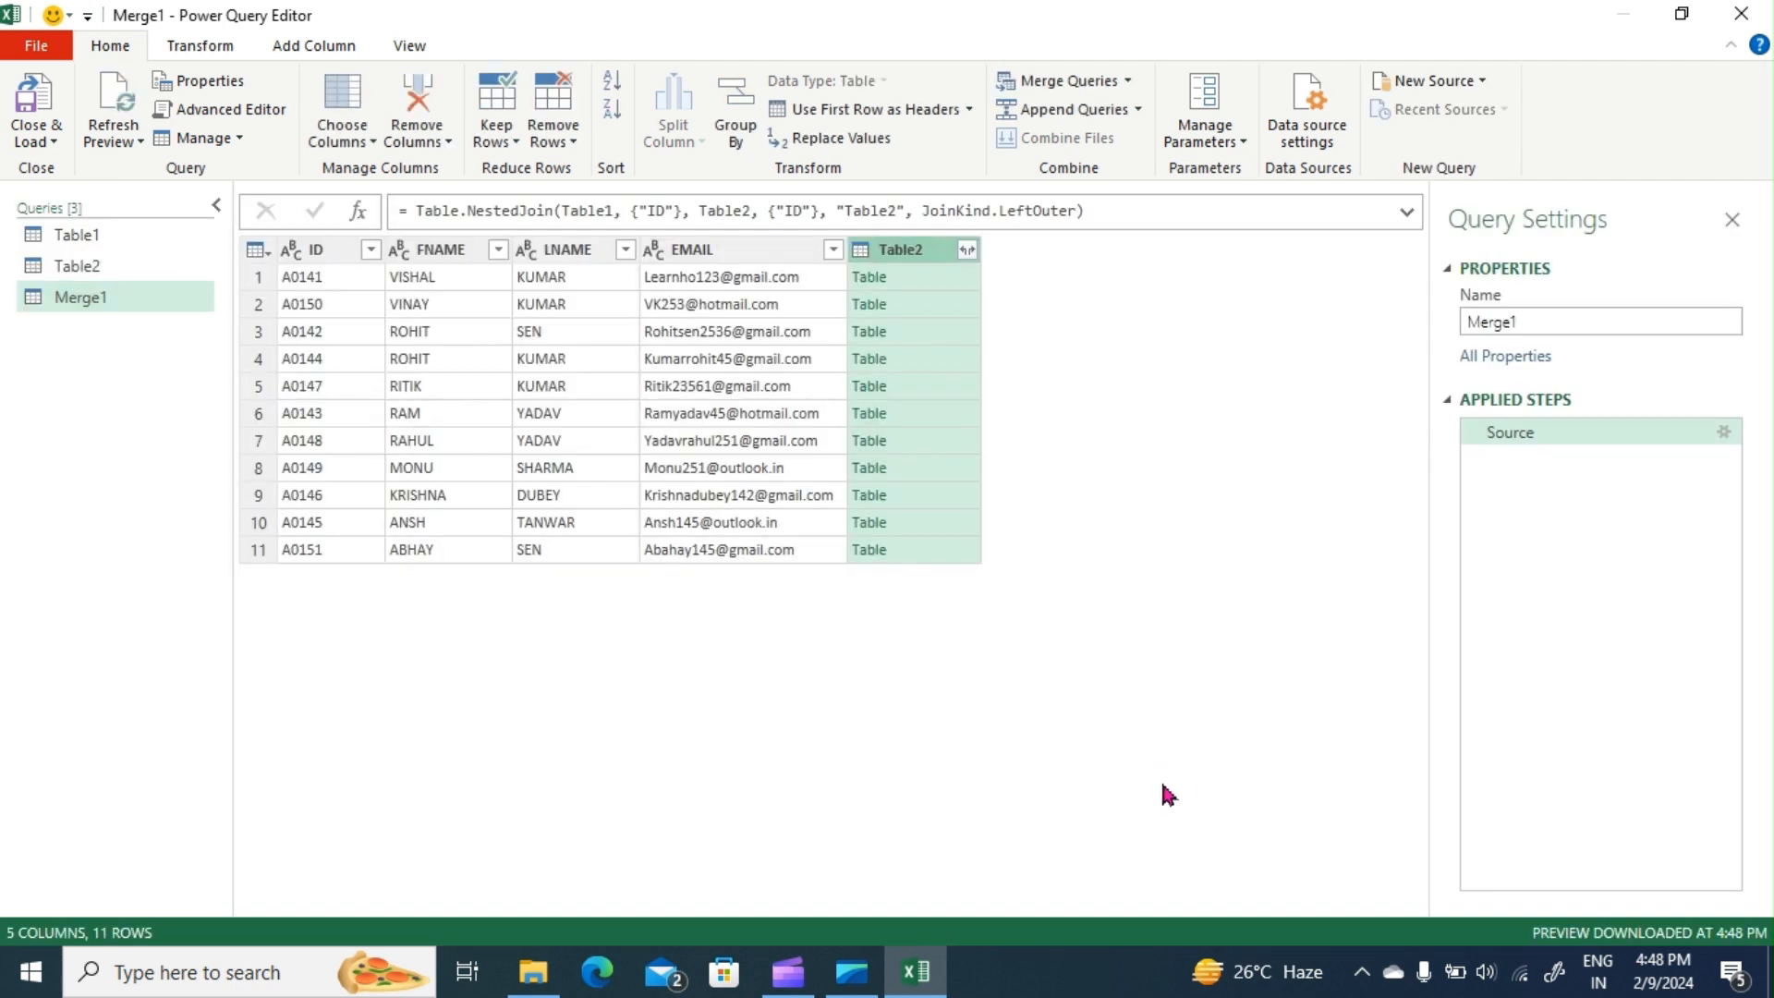
left_click(967, 251)
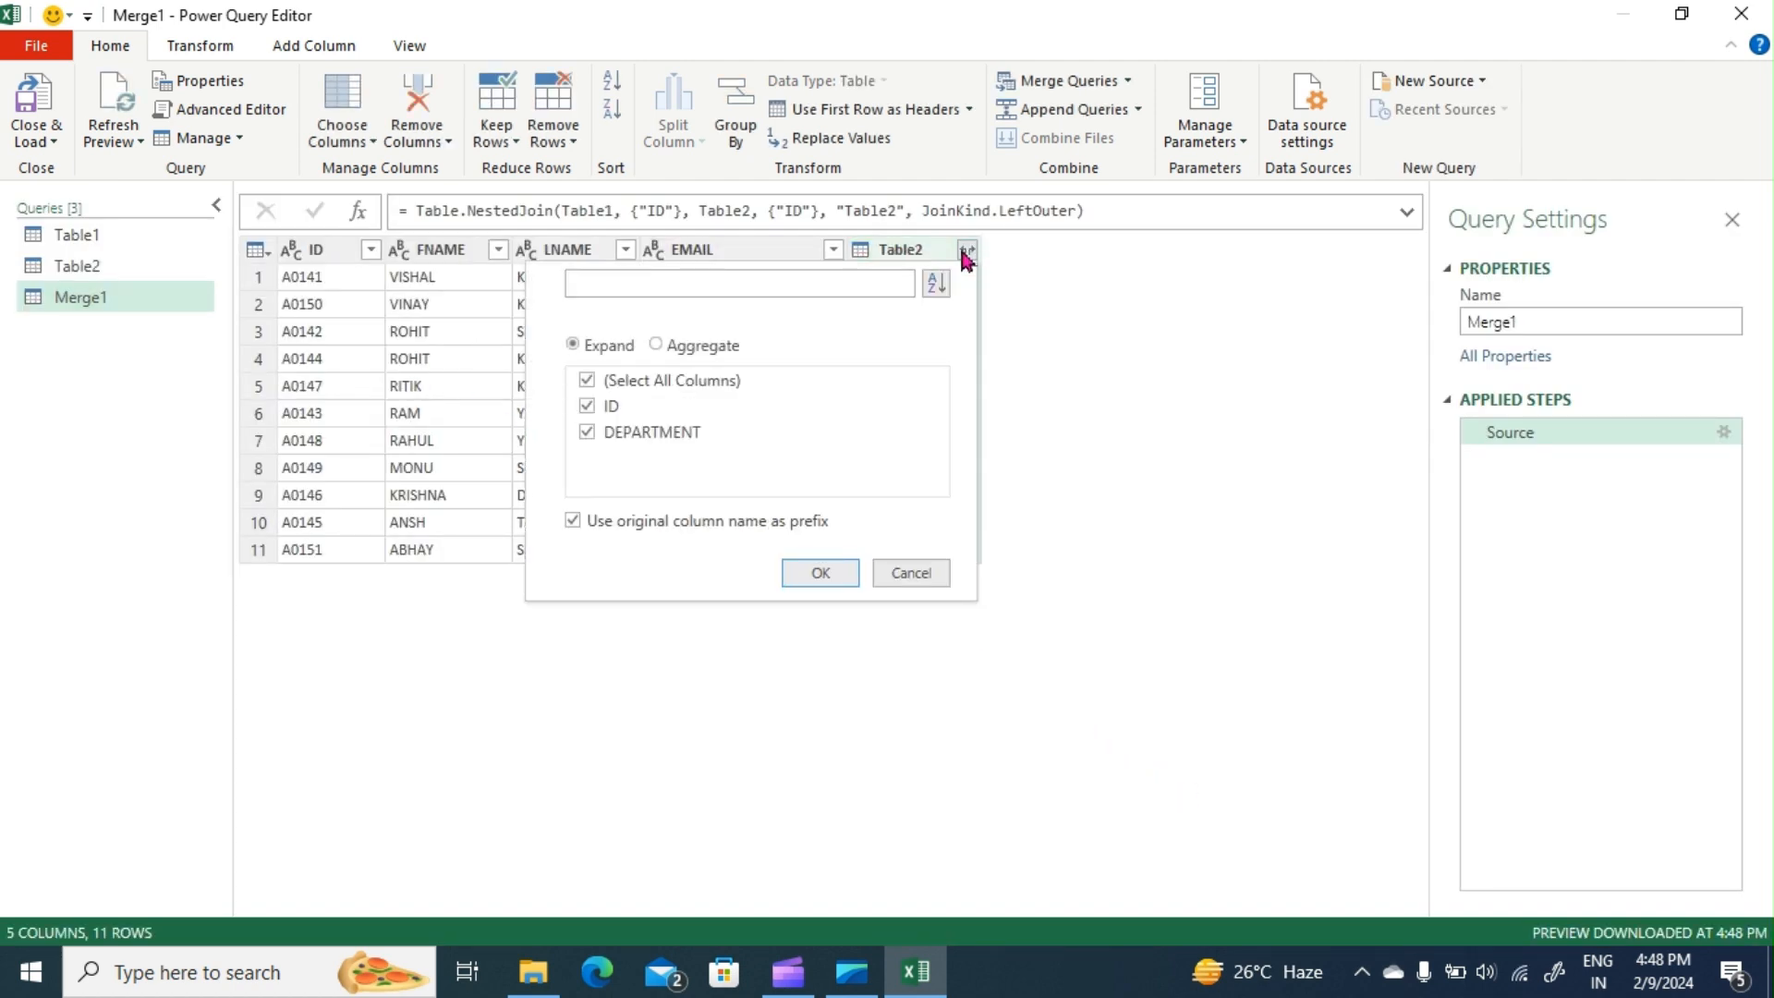
left_click(587, 408)
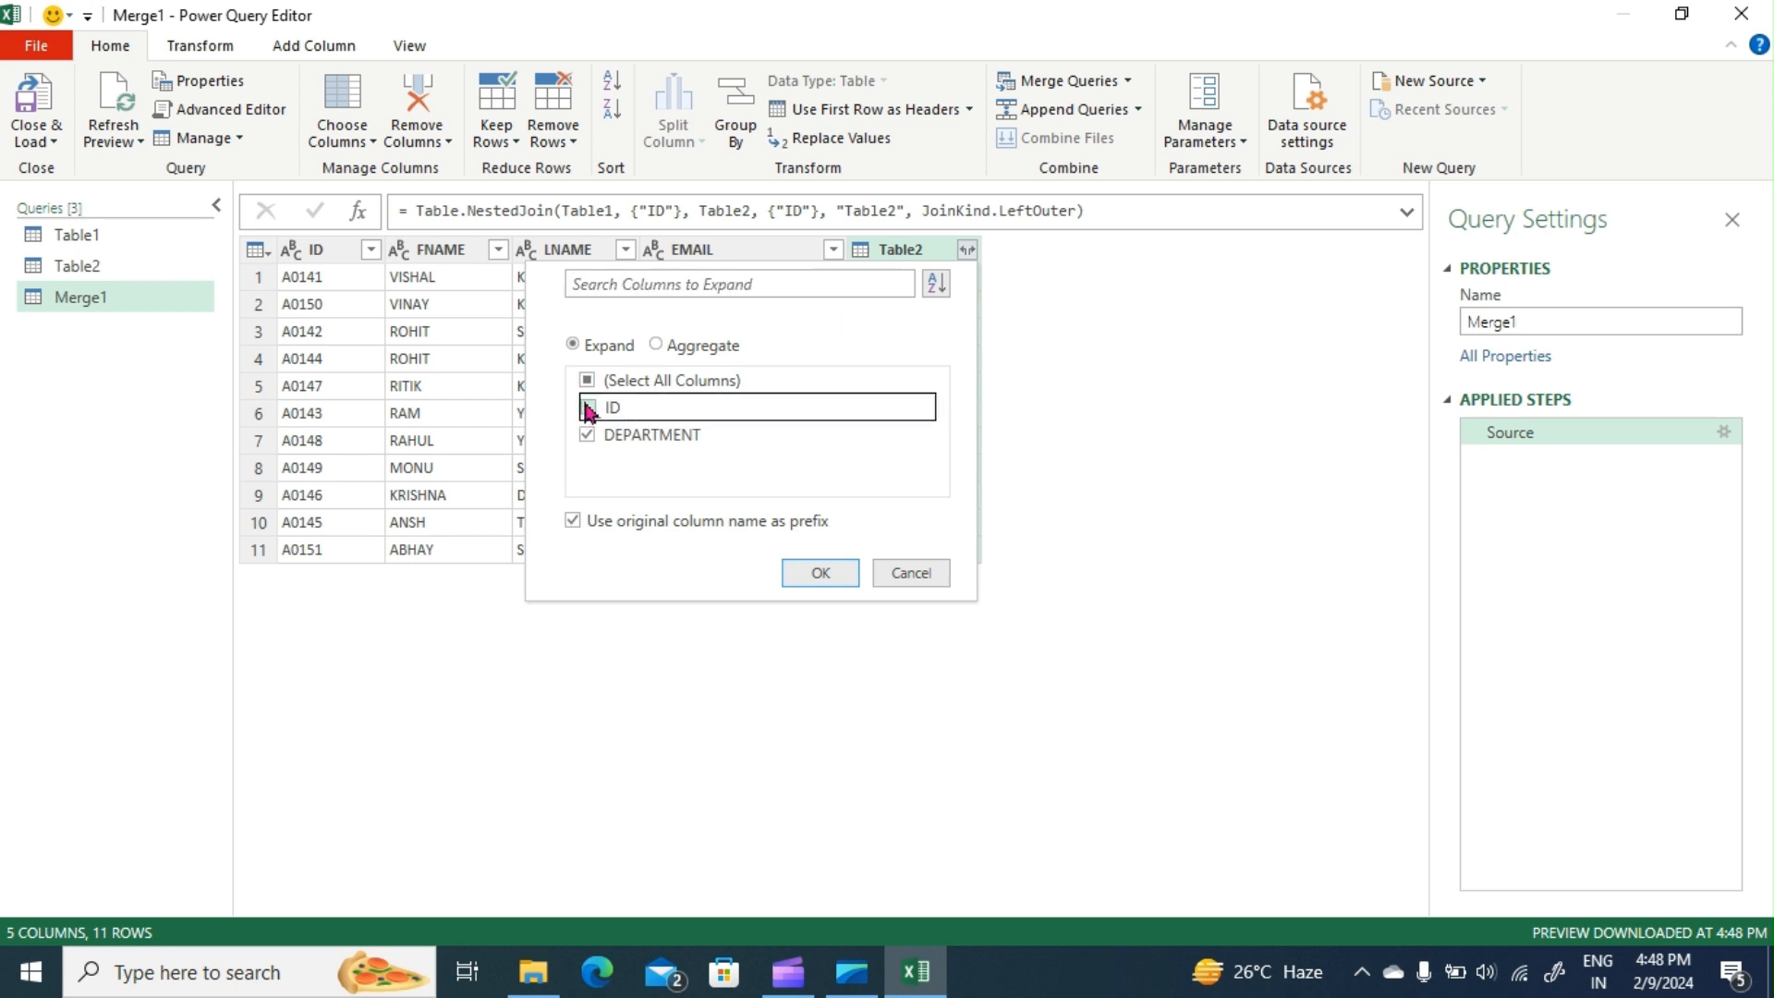
left_click(573, 520)
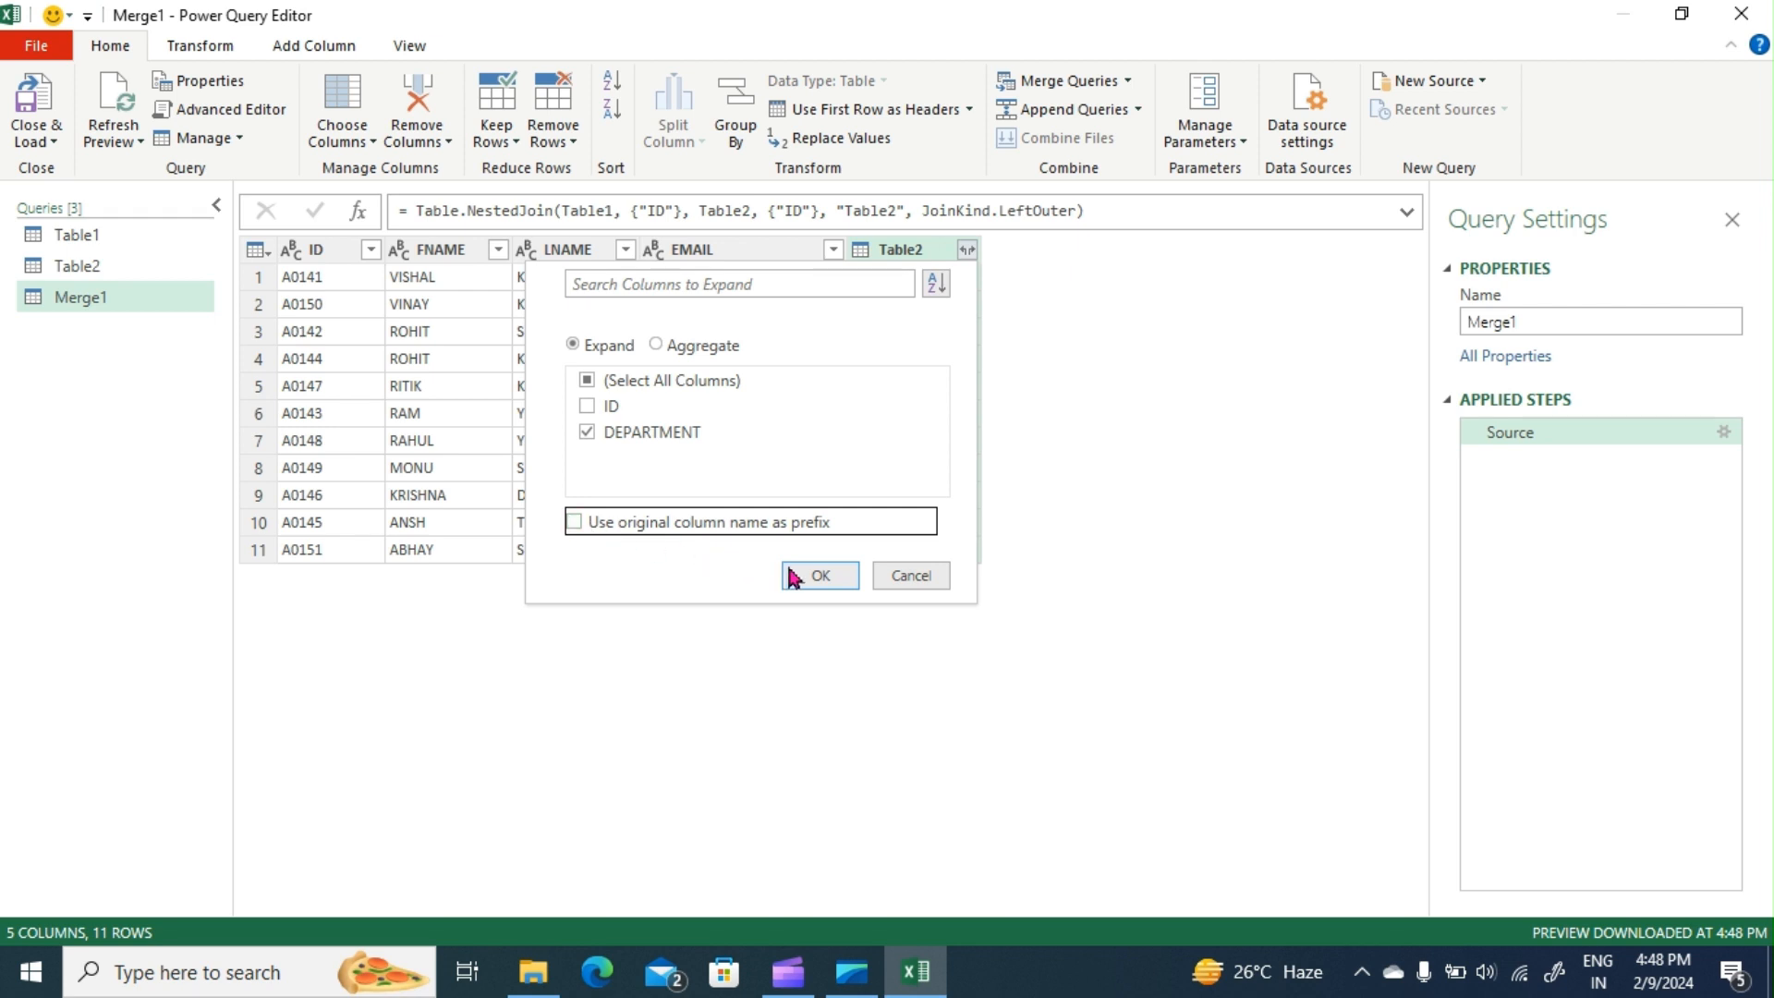
left_click(820, 572)
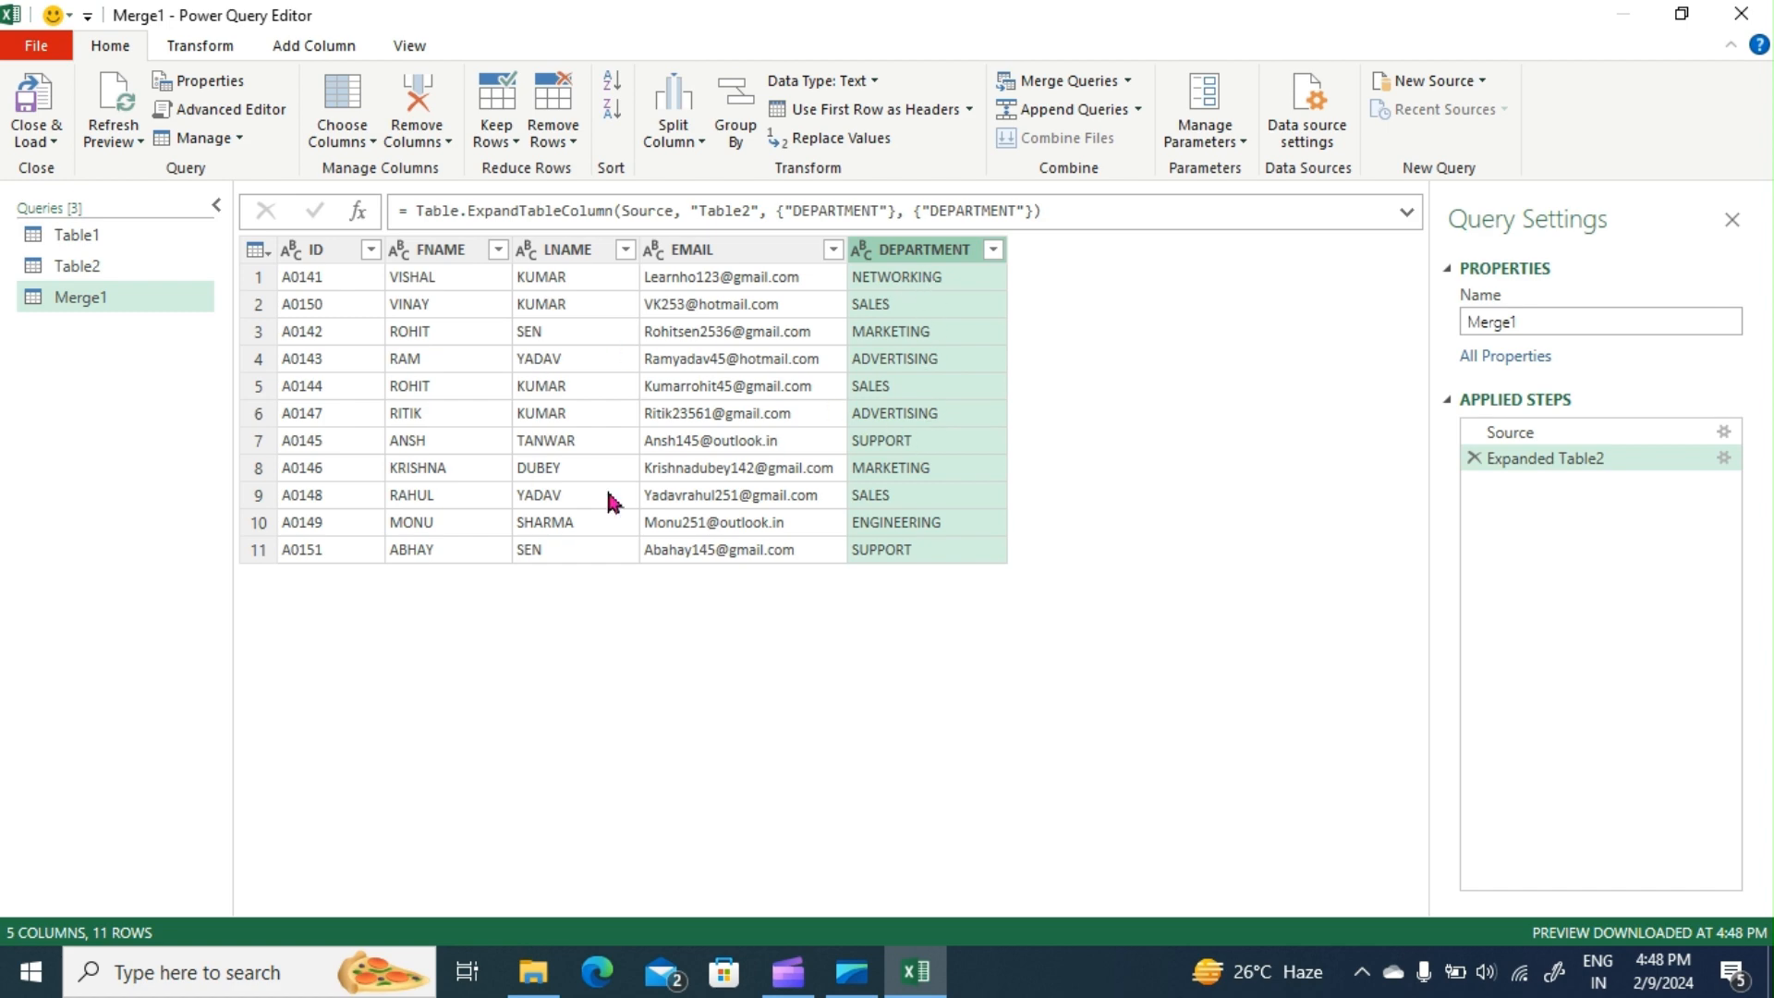
Step: Close and load the merged query to a new worksheet, and compare the result with the Sheet 1 and Sheet 2 source tables
left_click(37, 141)
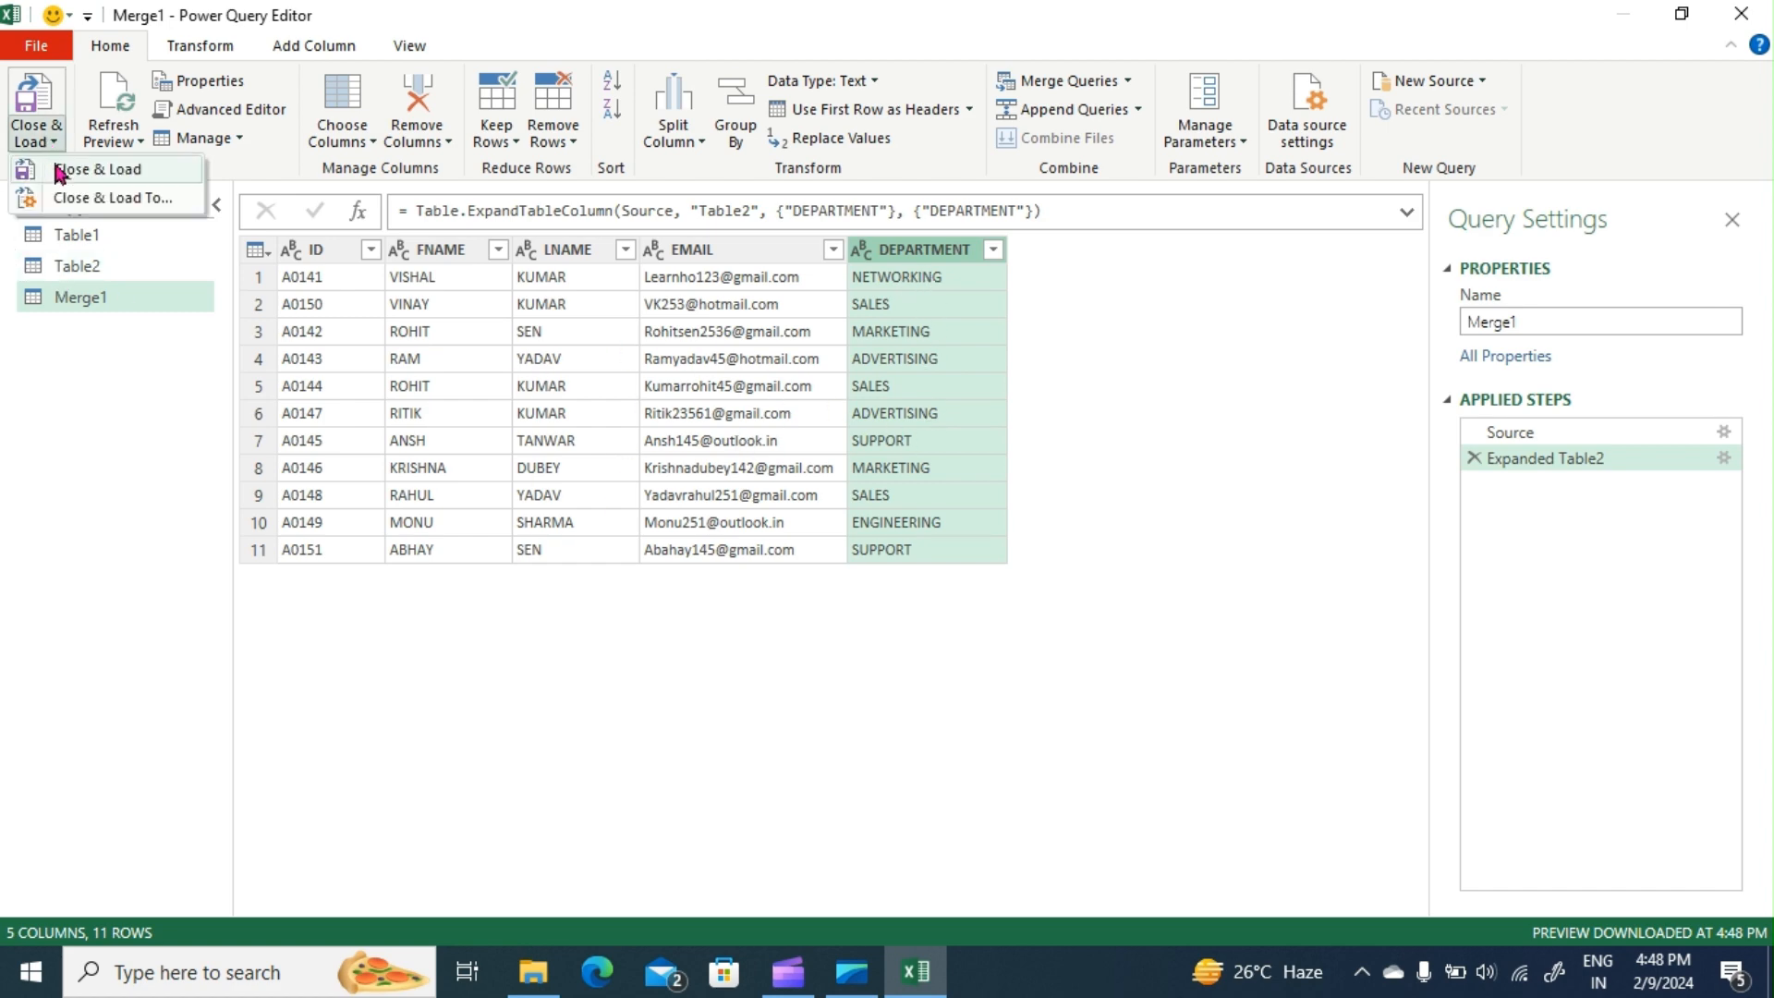
left_click(63, 171)
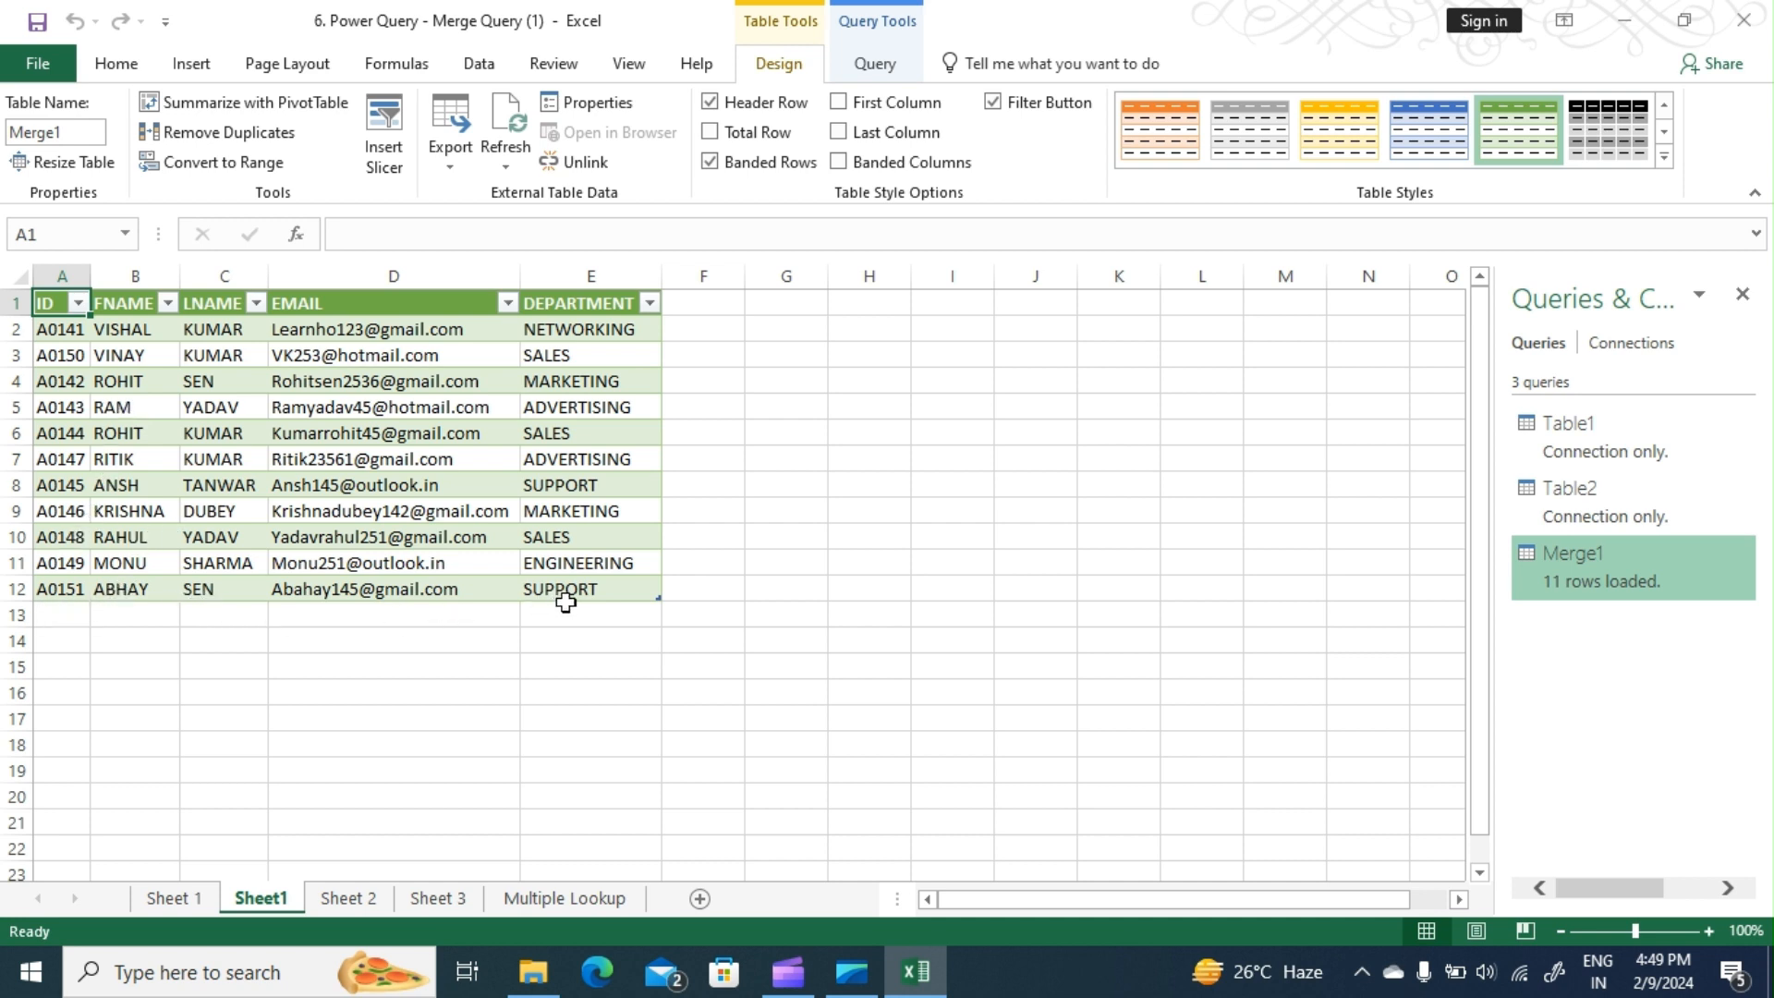
left_click(174, 898)
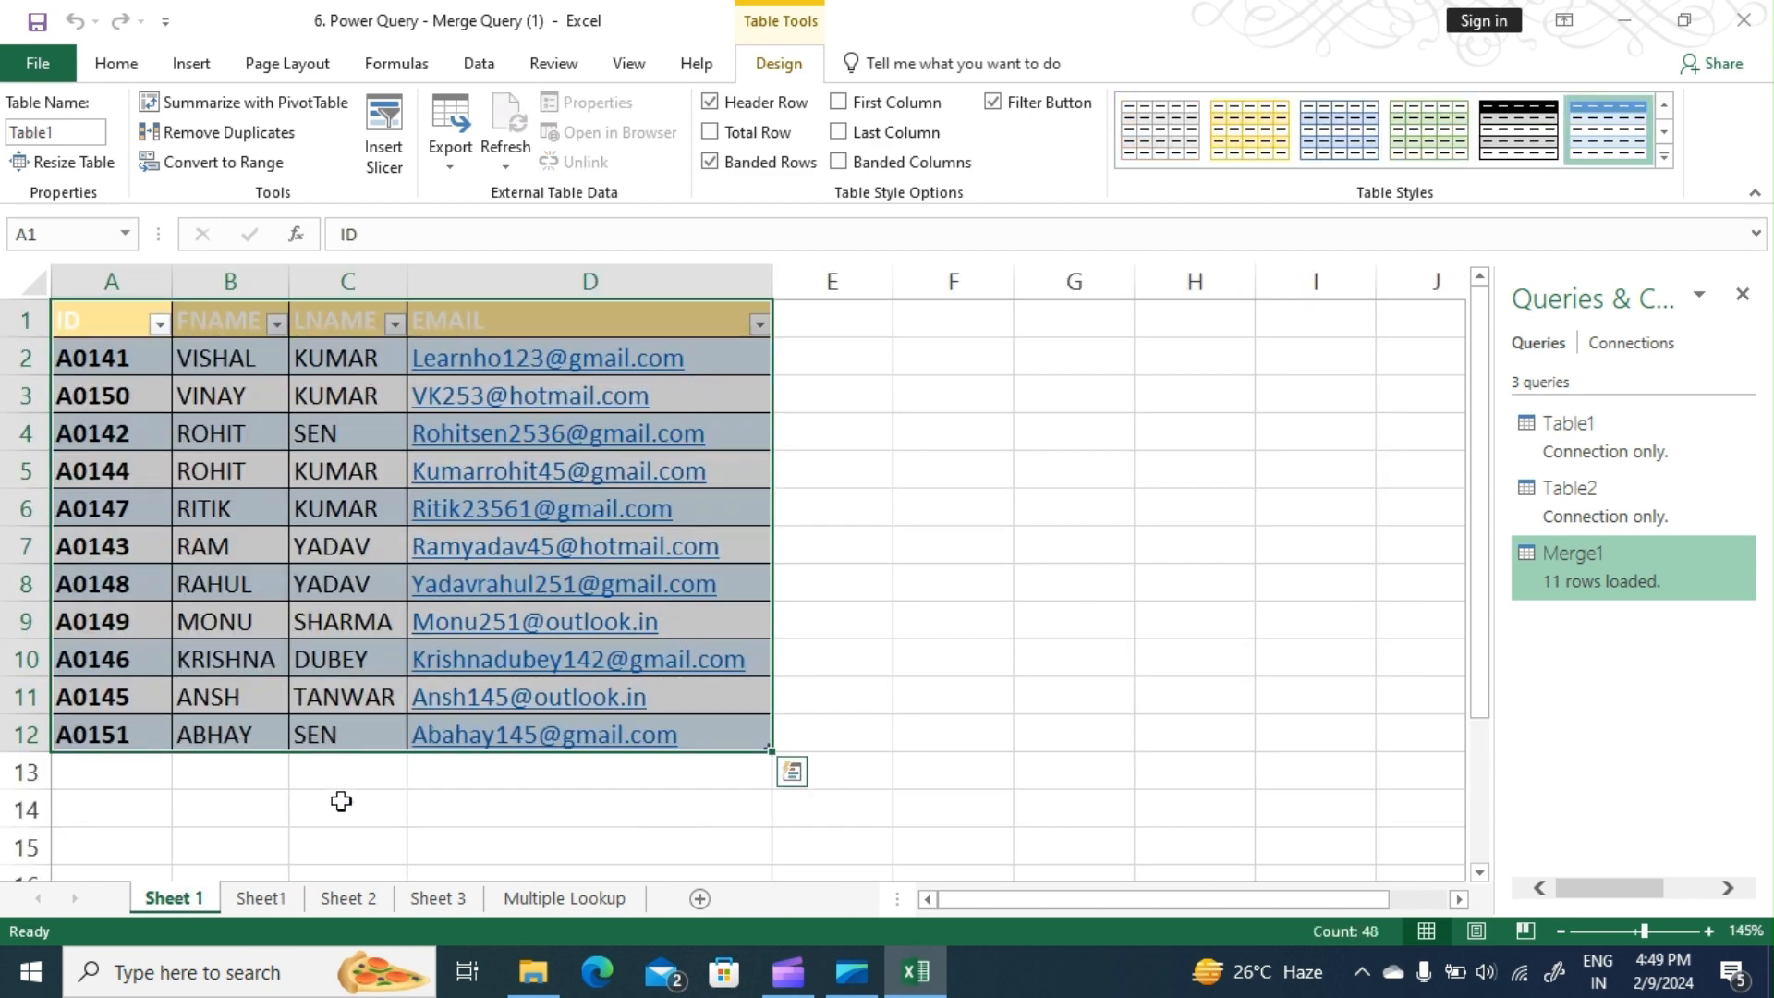
left_click(259, 898)
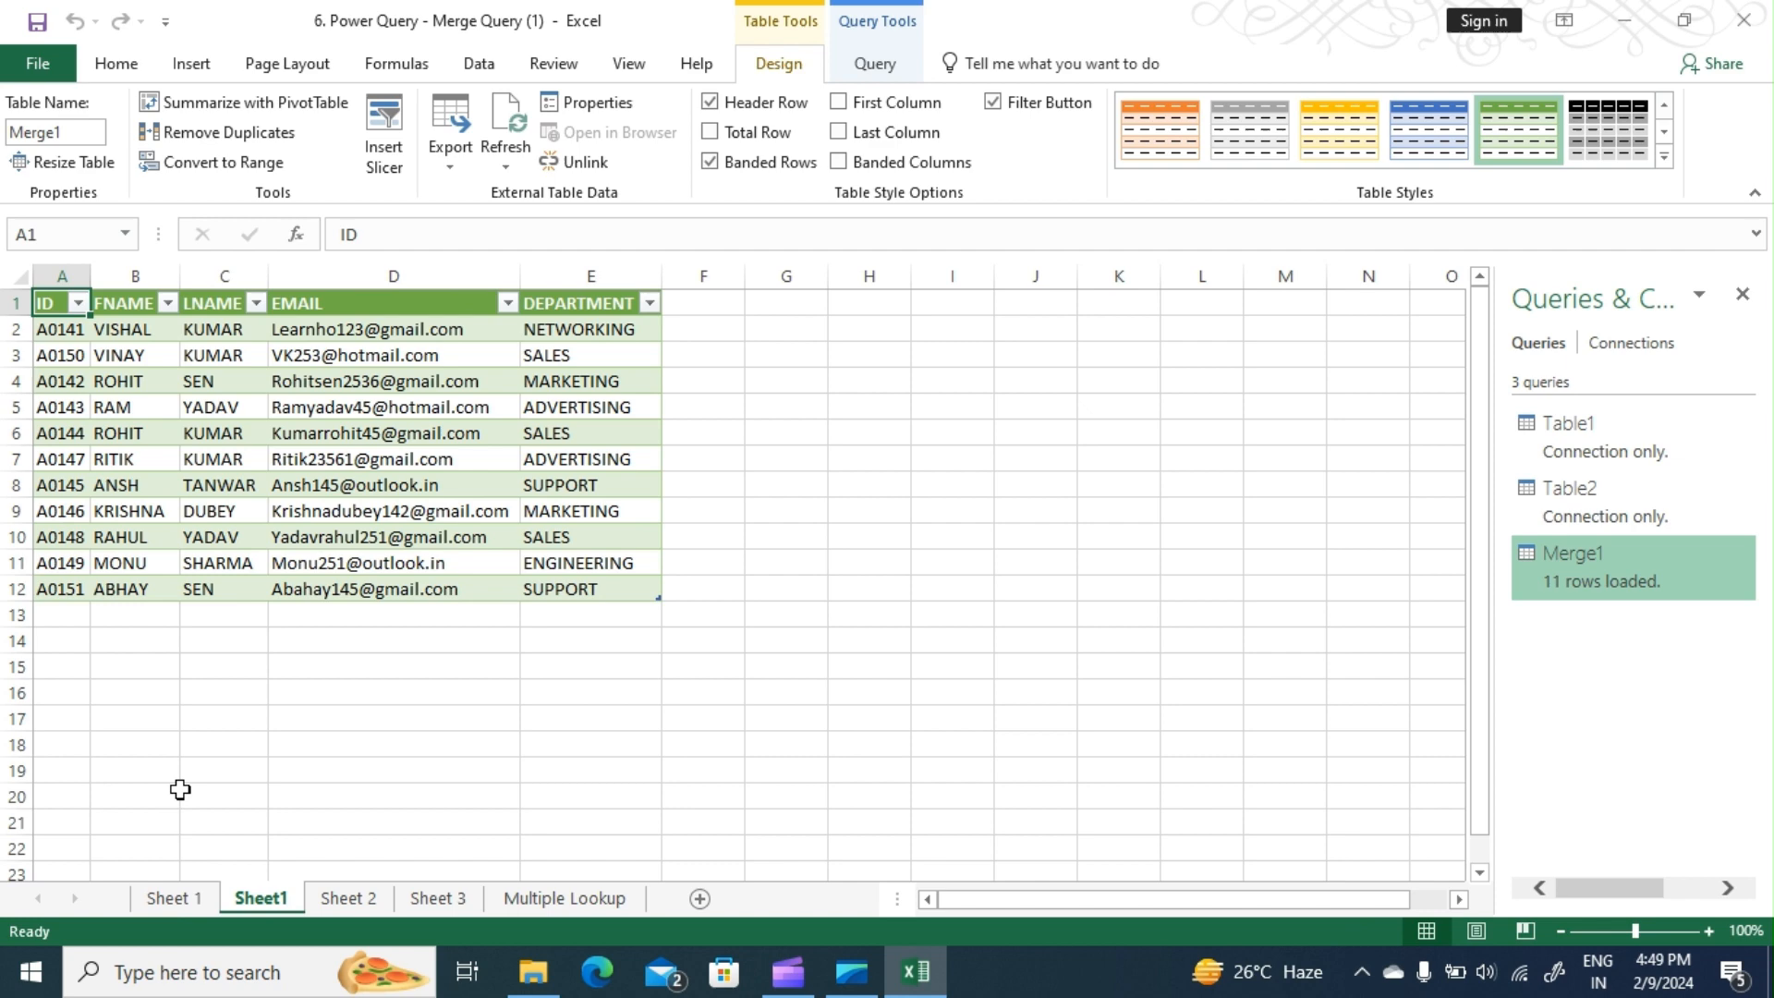
left_click(344, 899)
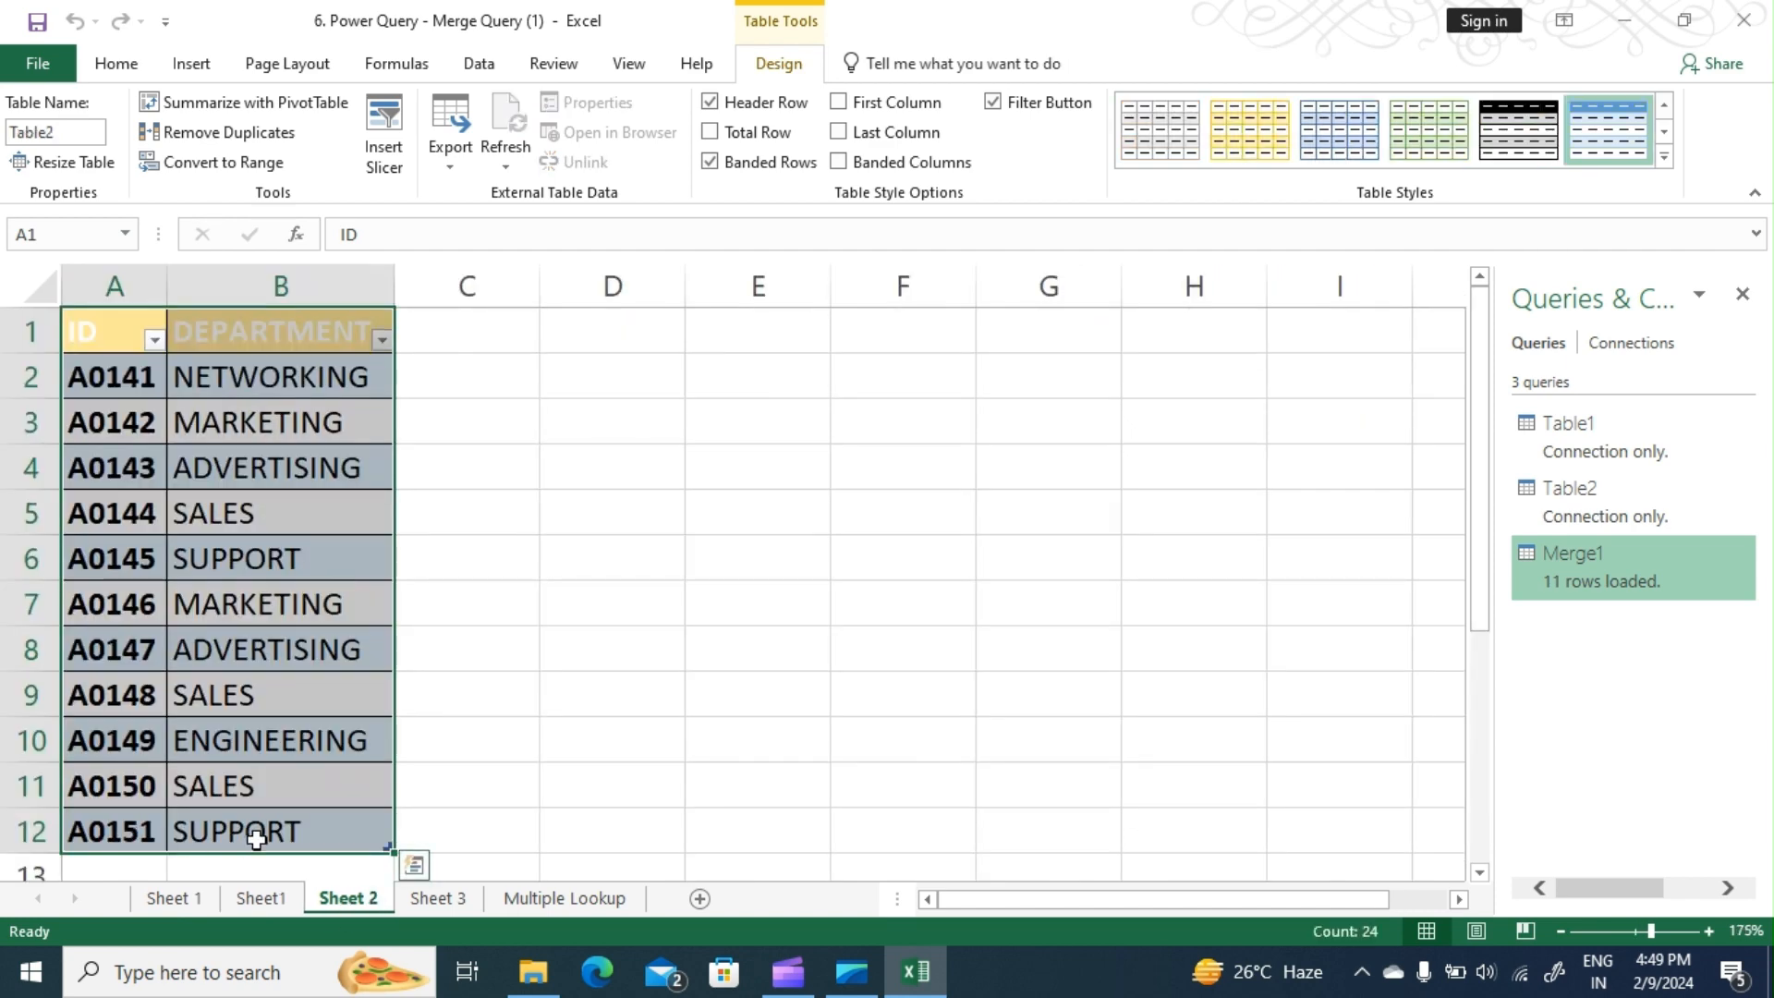
left_click(259, 898)
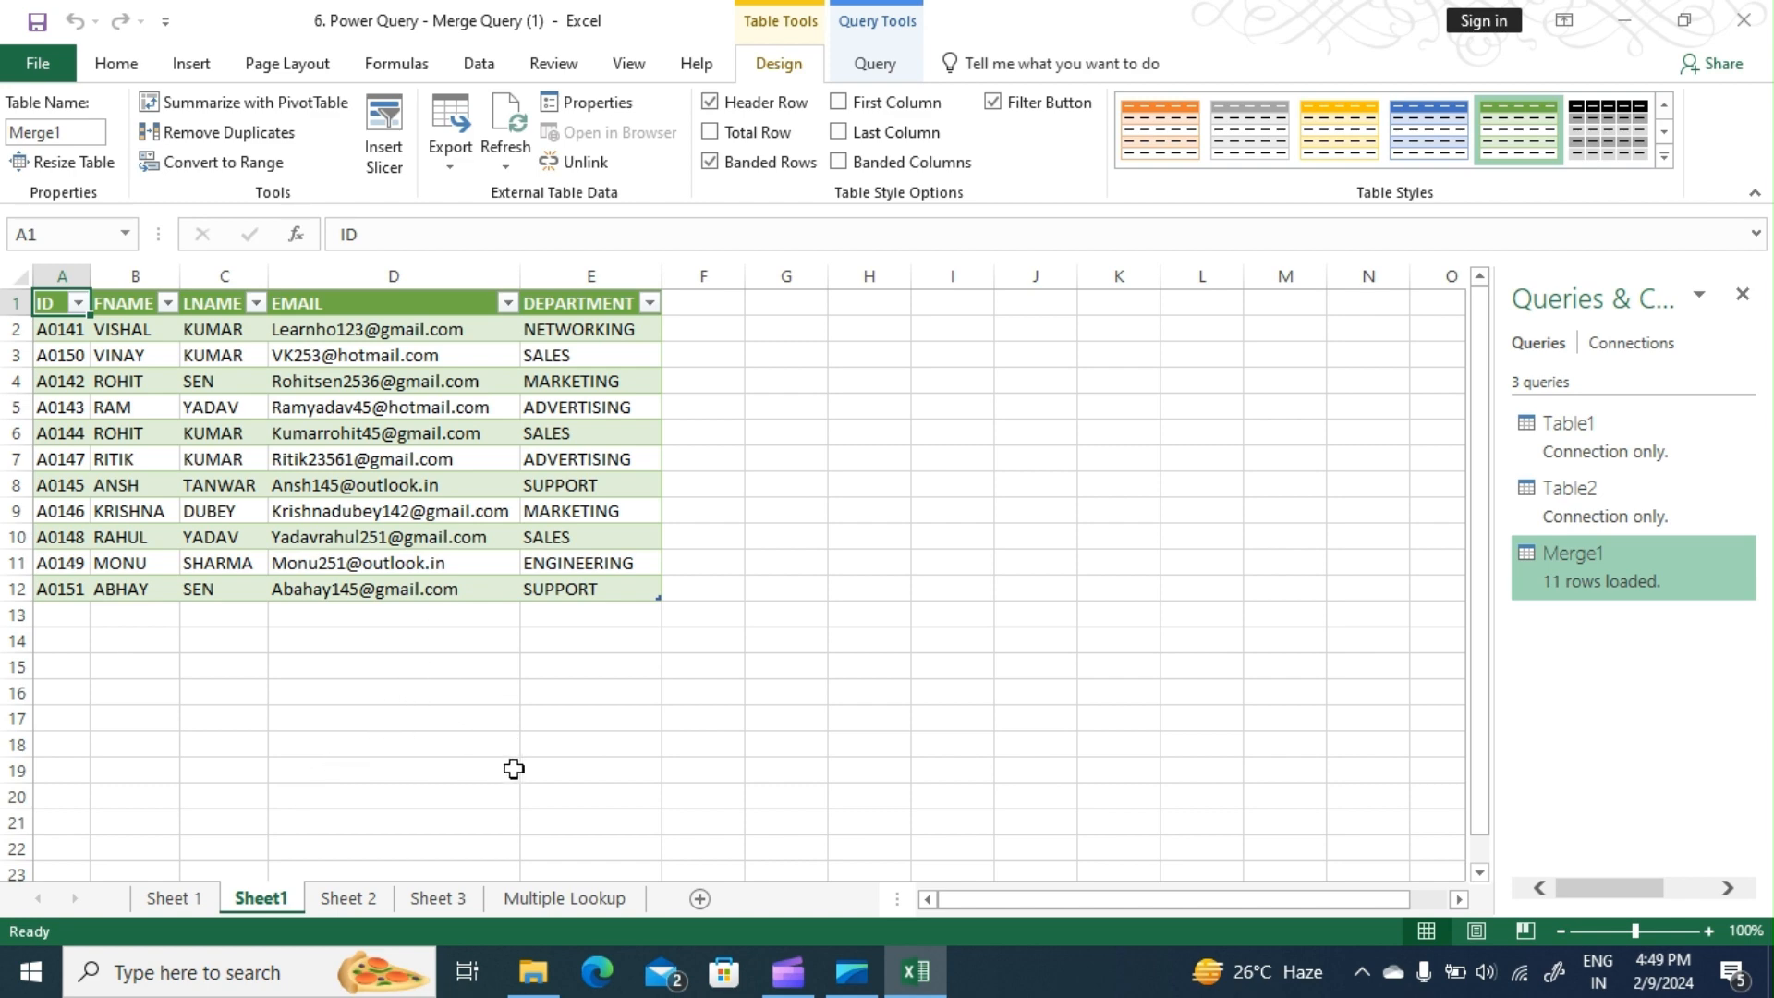
Step: Convert the student list on Sheet 3, range A1:C101, into a table with headers
left_click(458, 907)
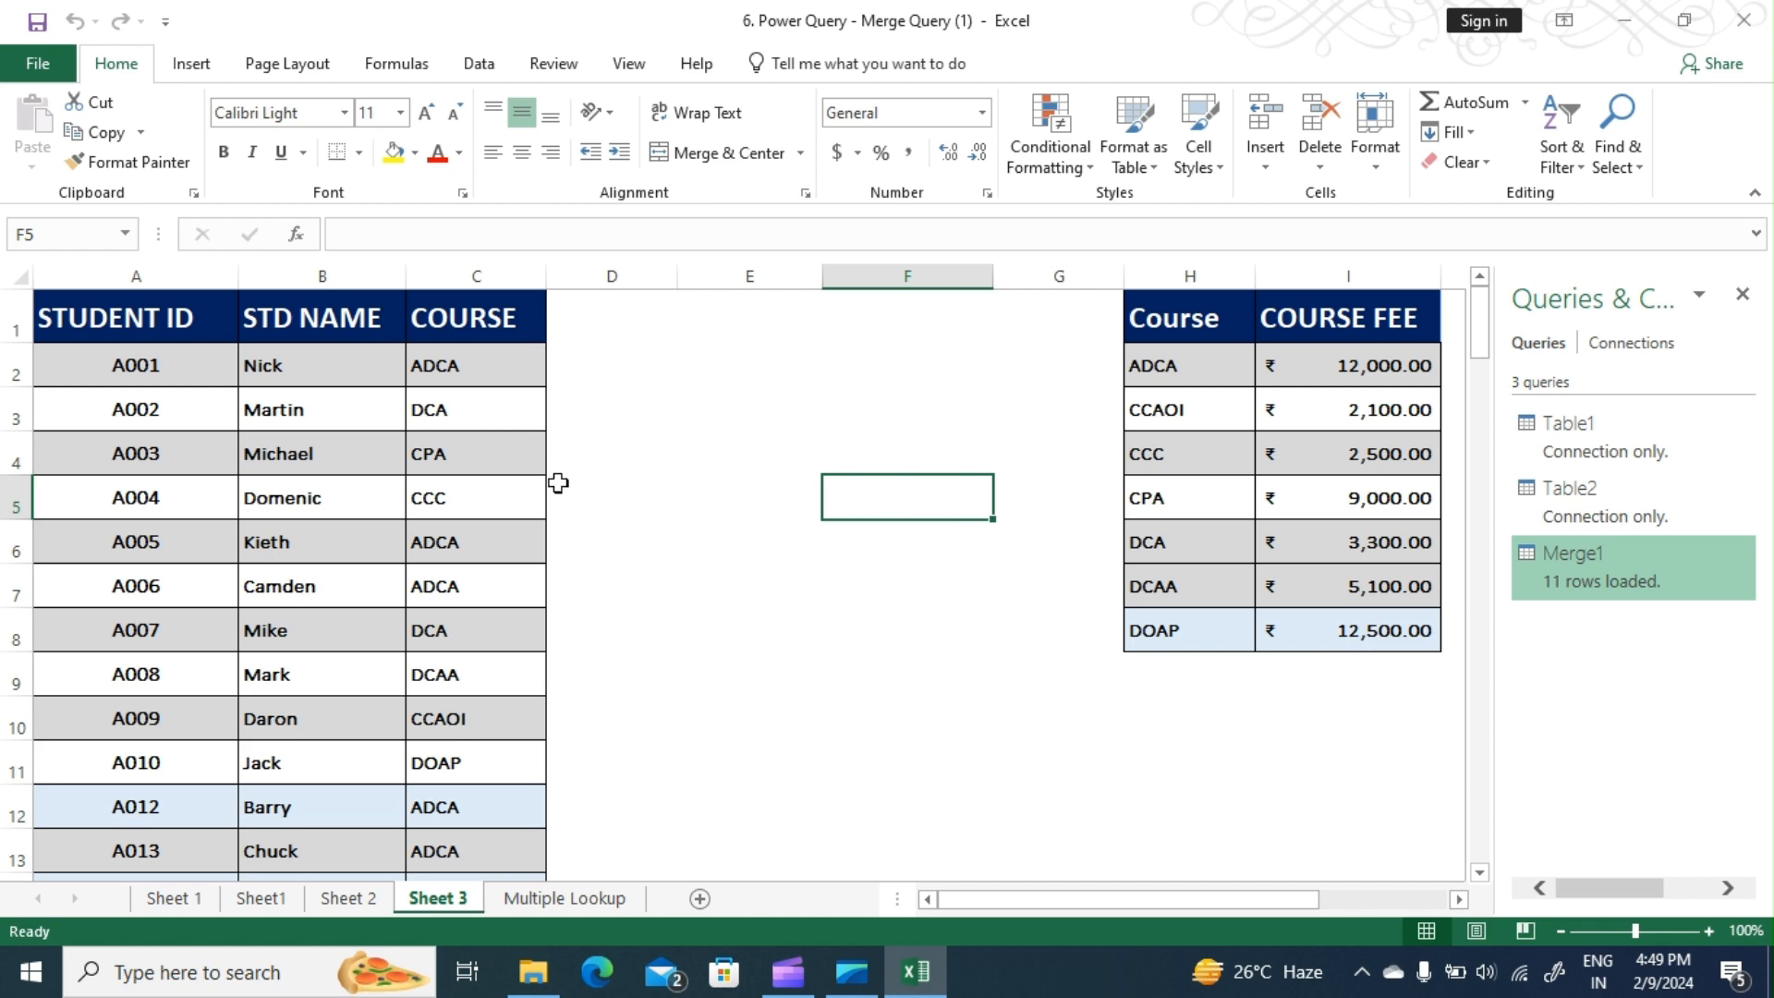
scroll(585, 524, "down", 20)
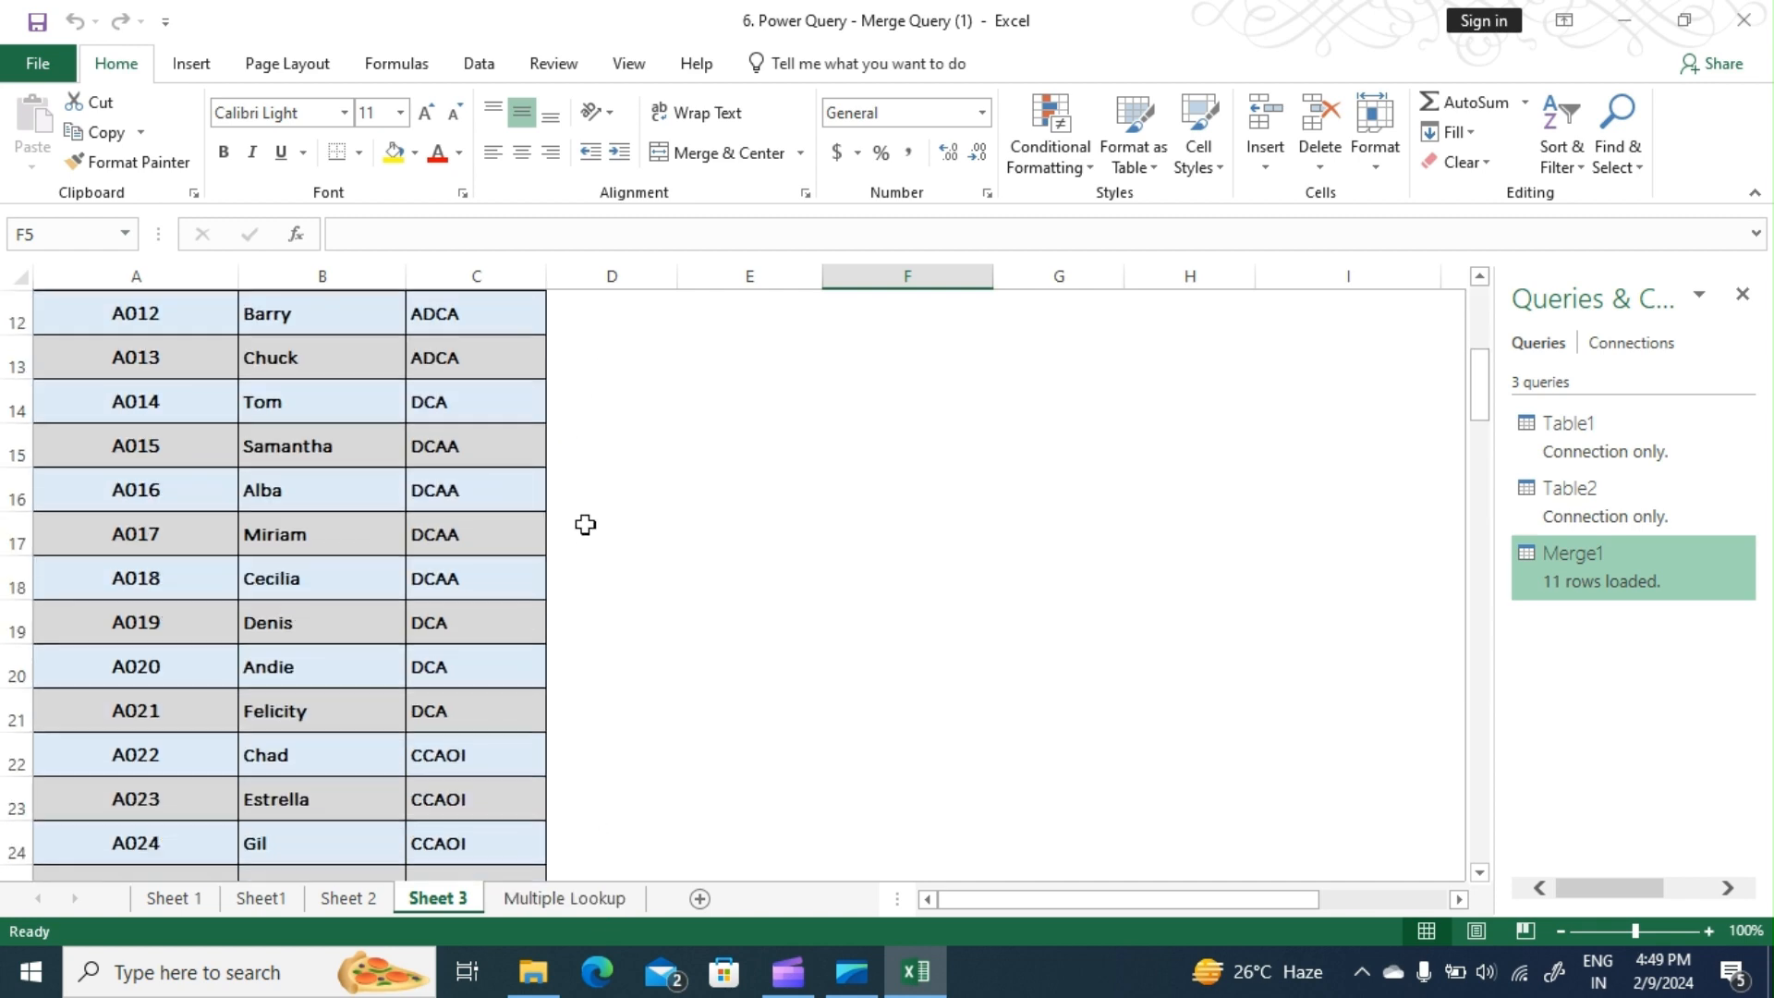
scroll(585, 524, "up", 20)
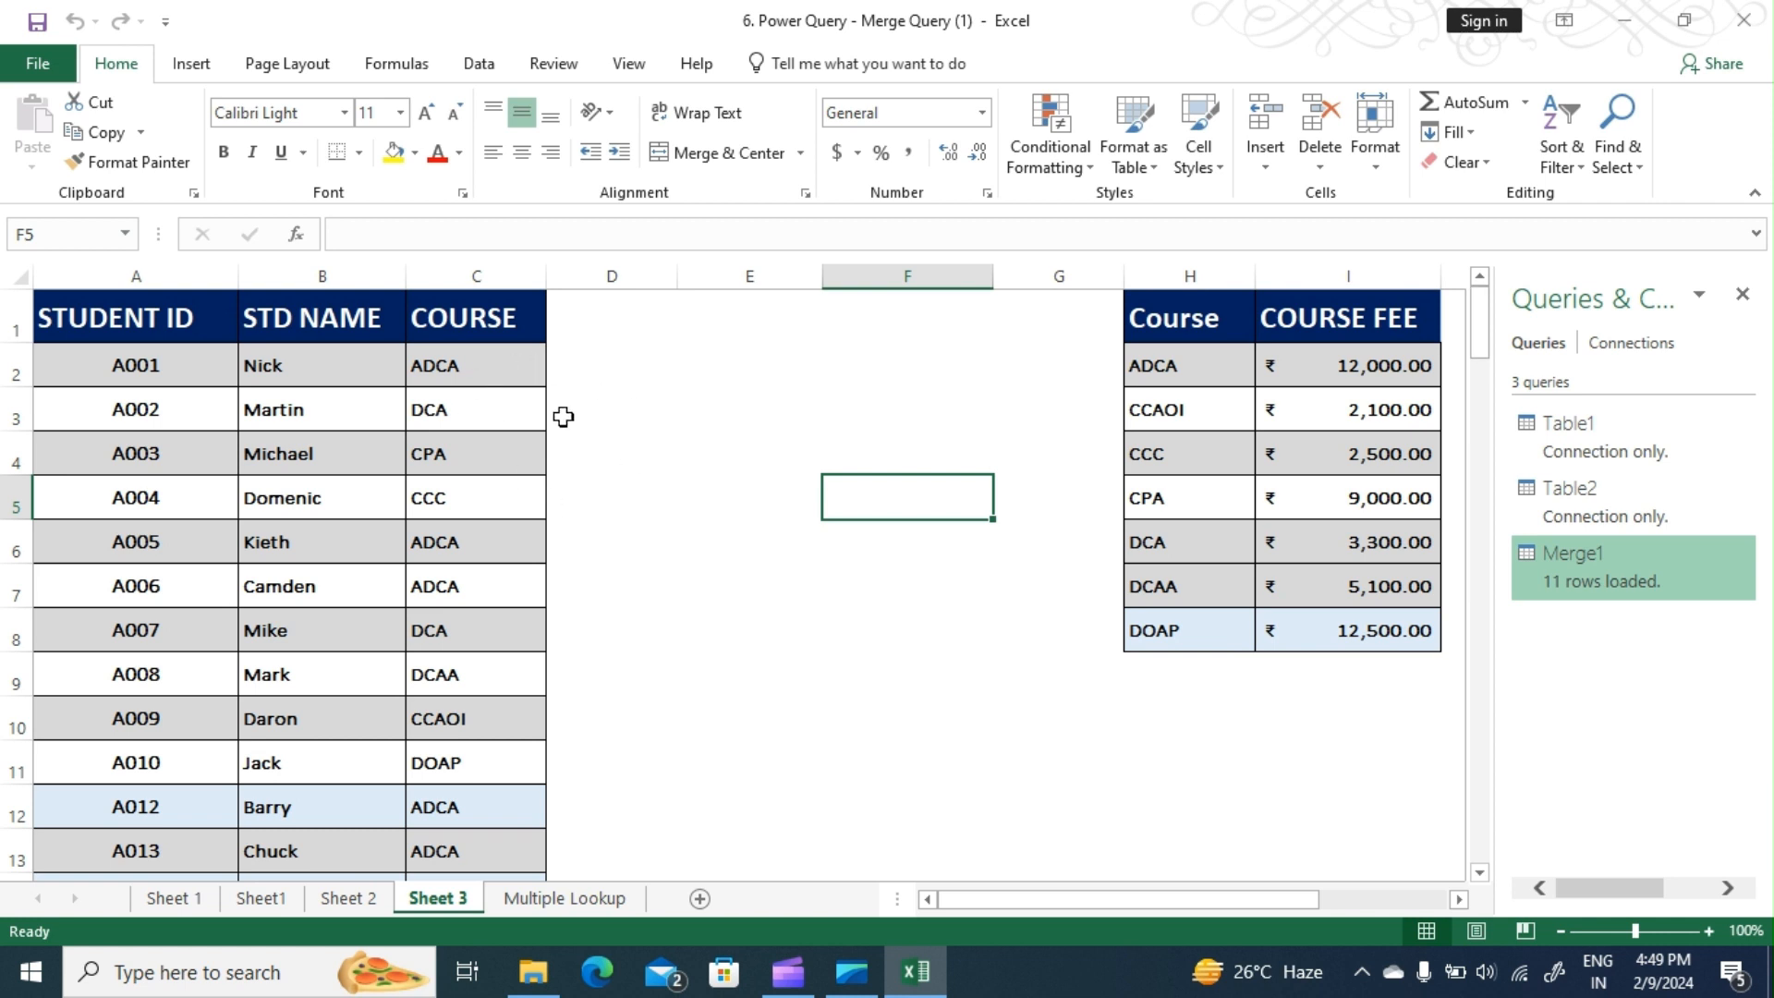
left_click(302, 417)
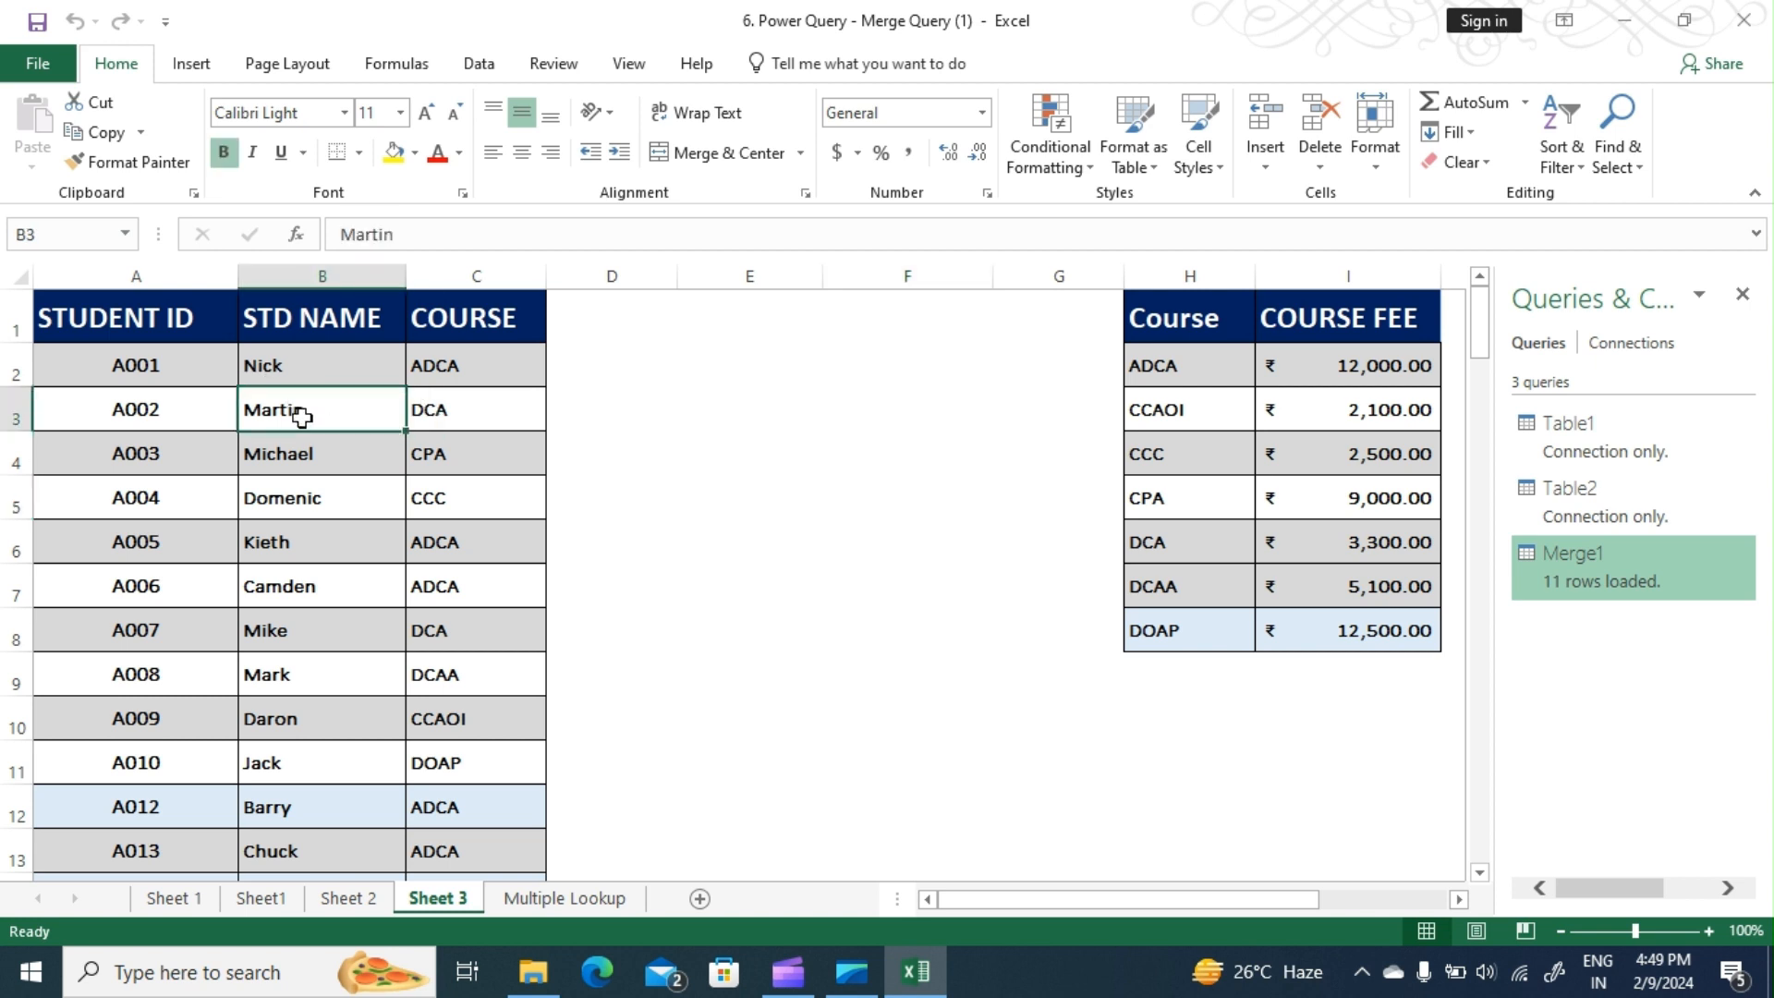
key("ctrl+t")
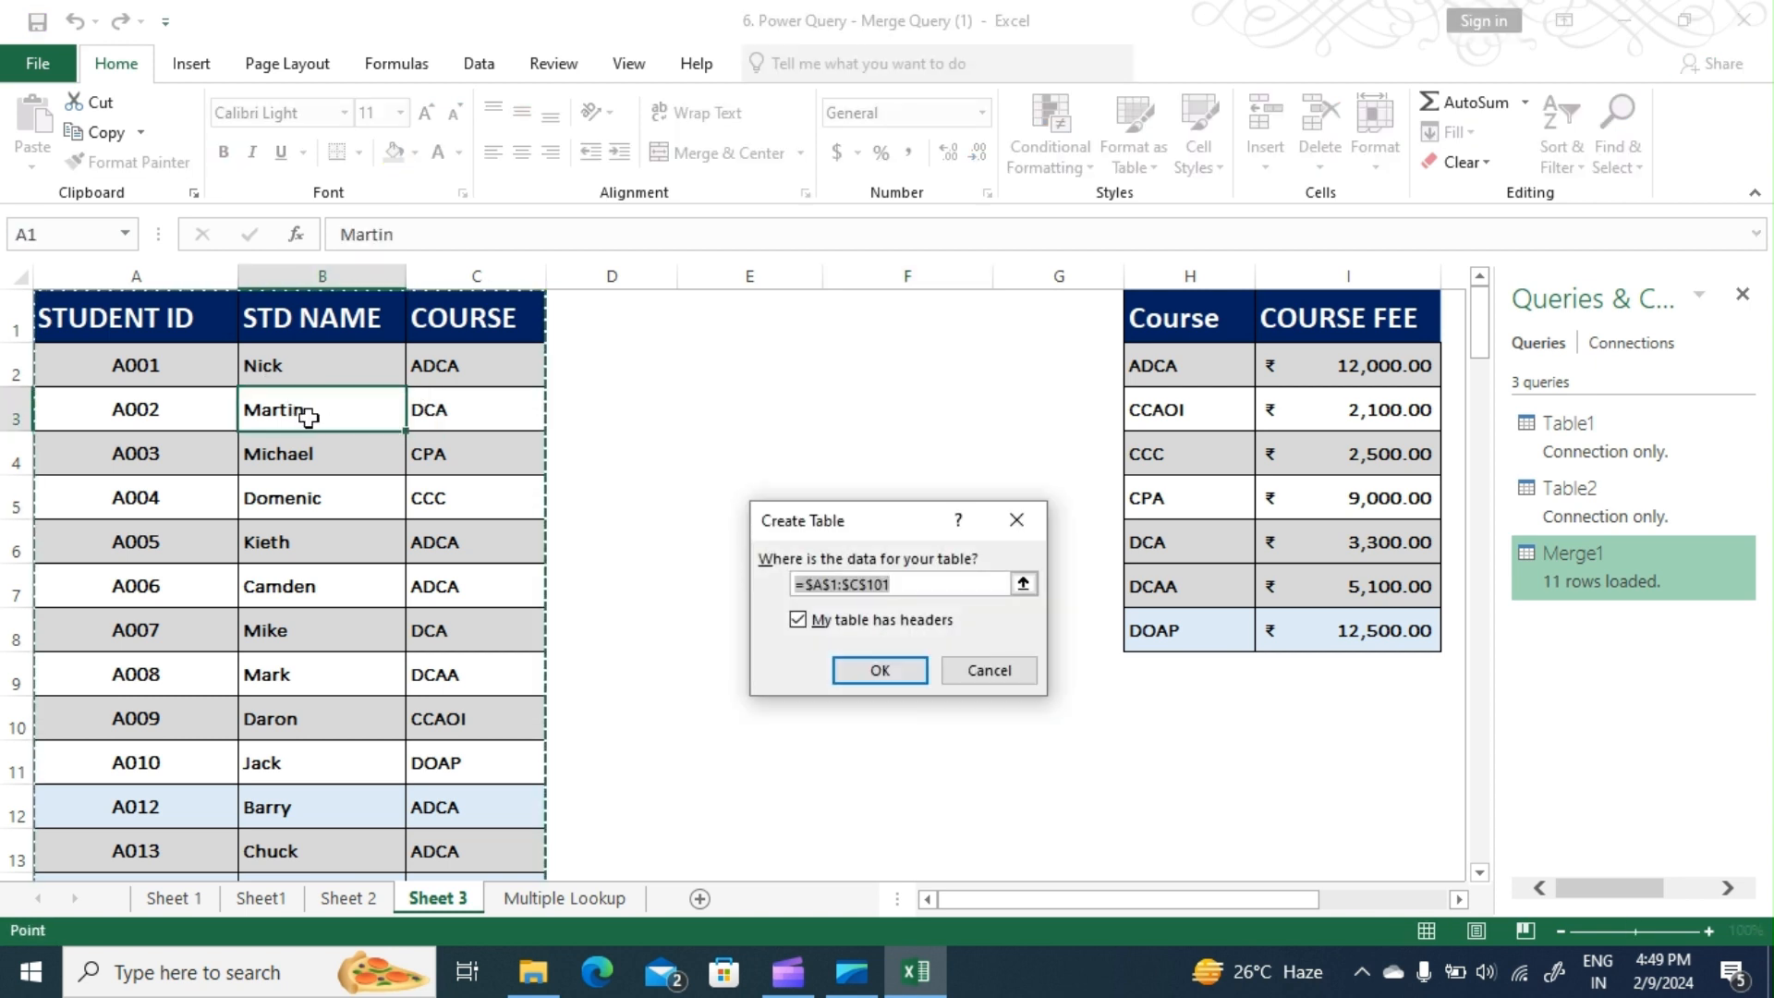
left_click(906, 679)
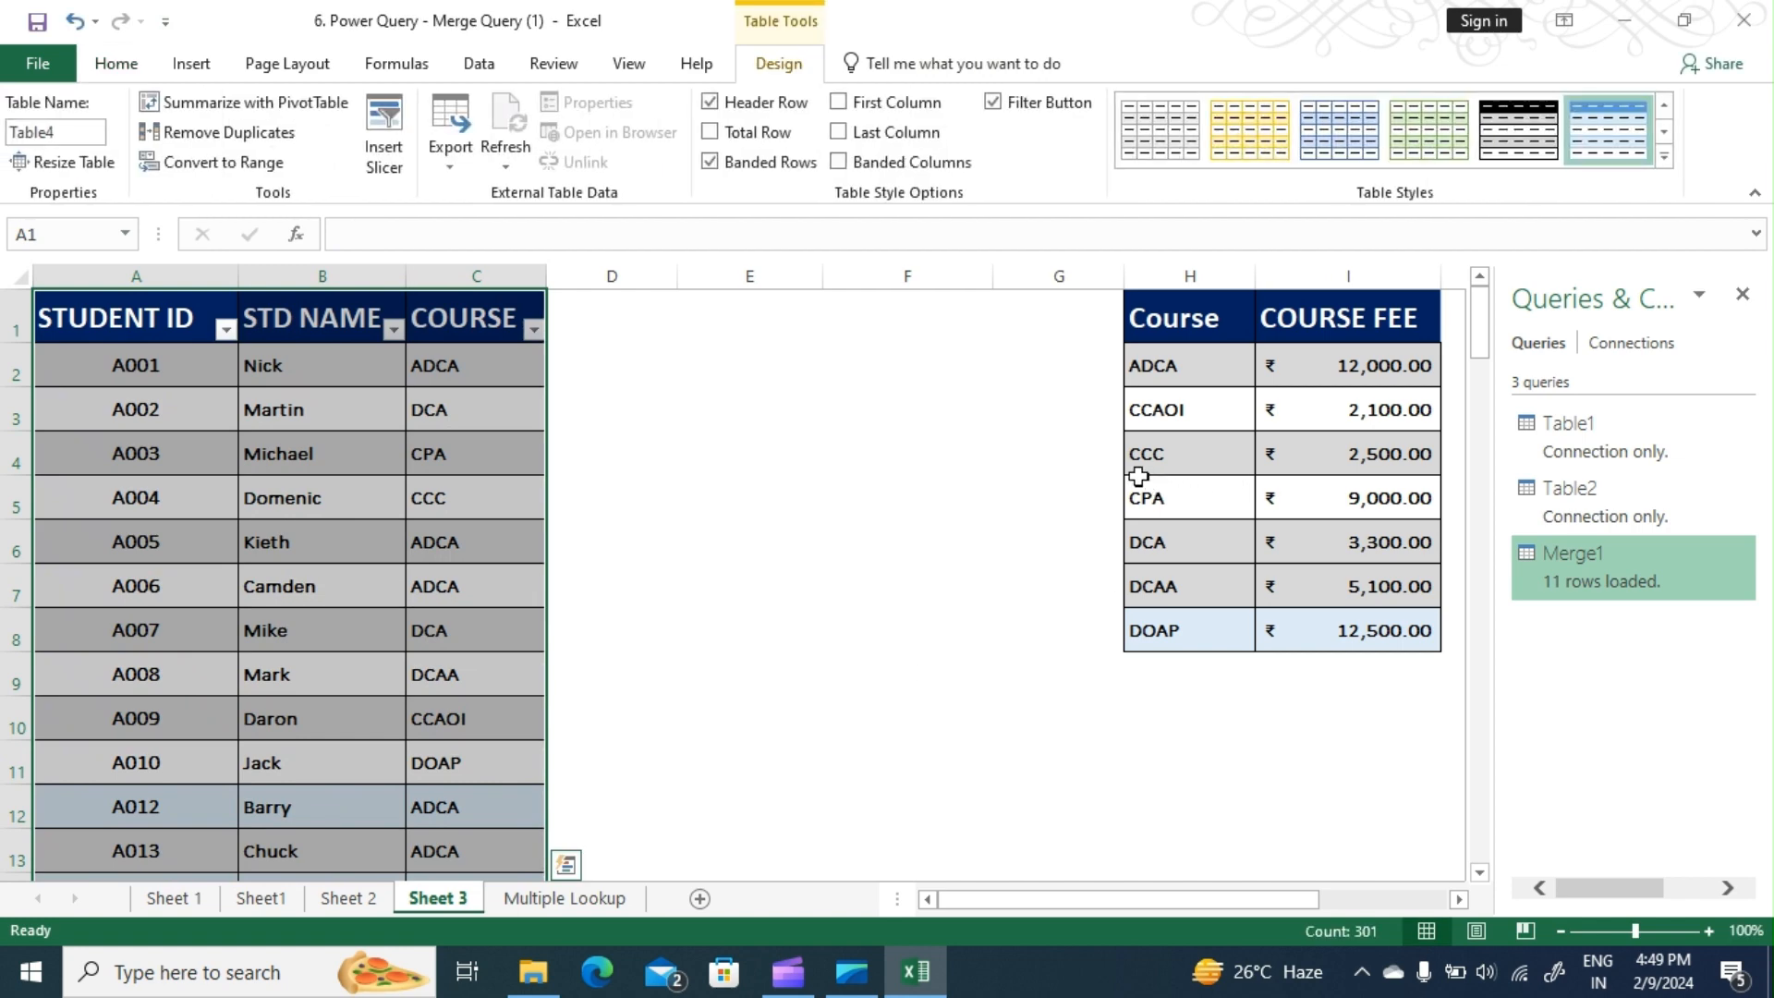
Step: Convert the course fee list on Sheet 3, range H1:I8, into a table with headers
left_click(1221, 446)
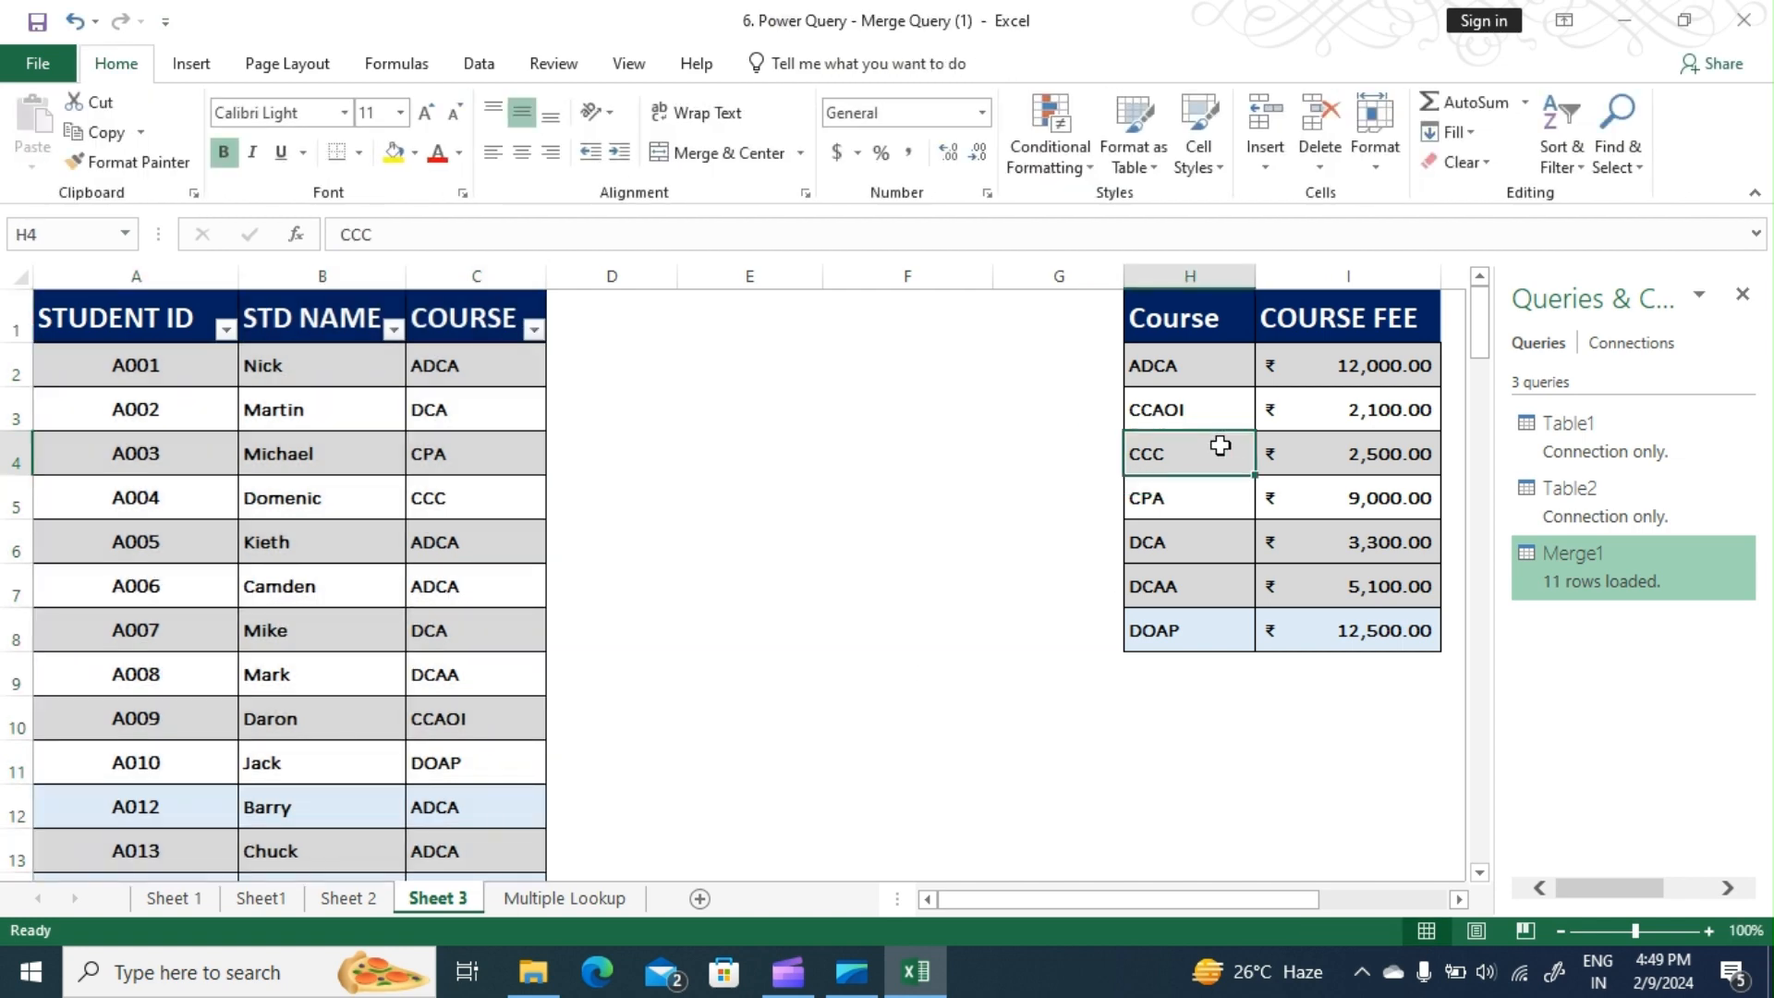
key("ctrl+t")
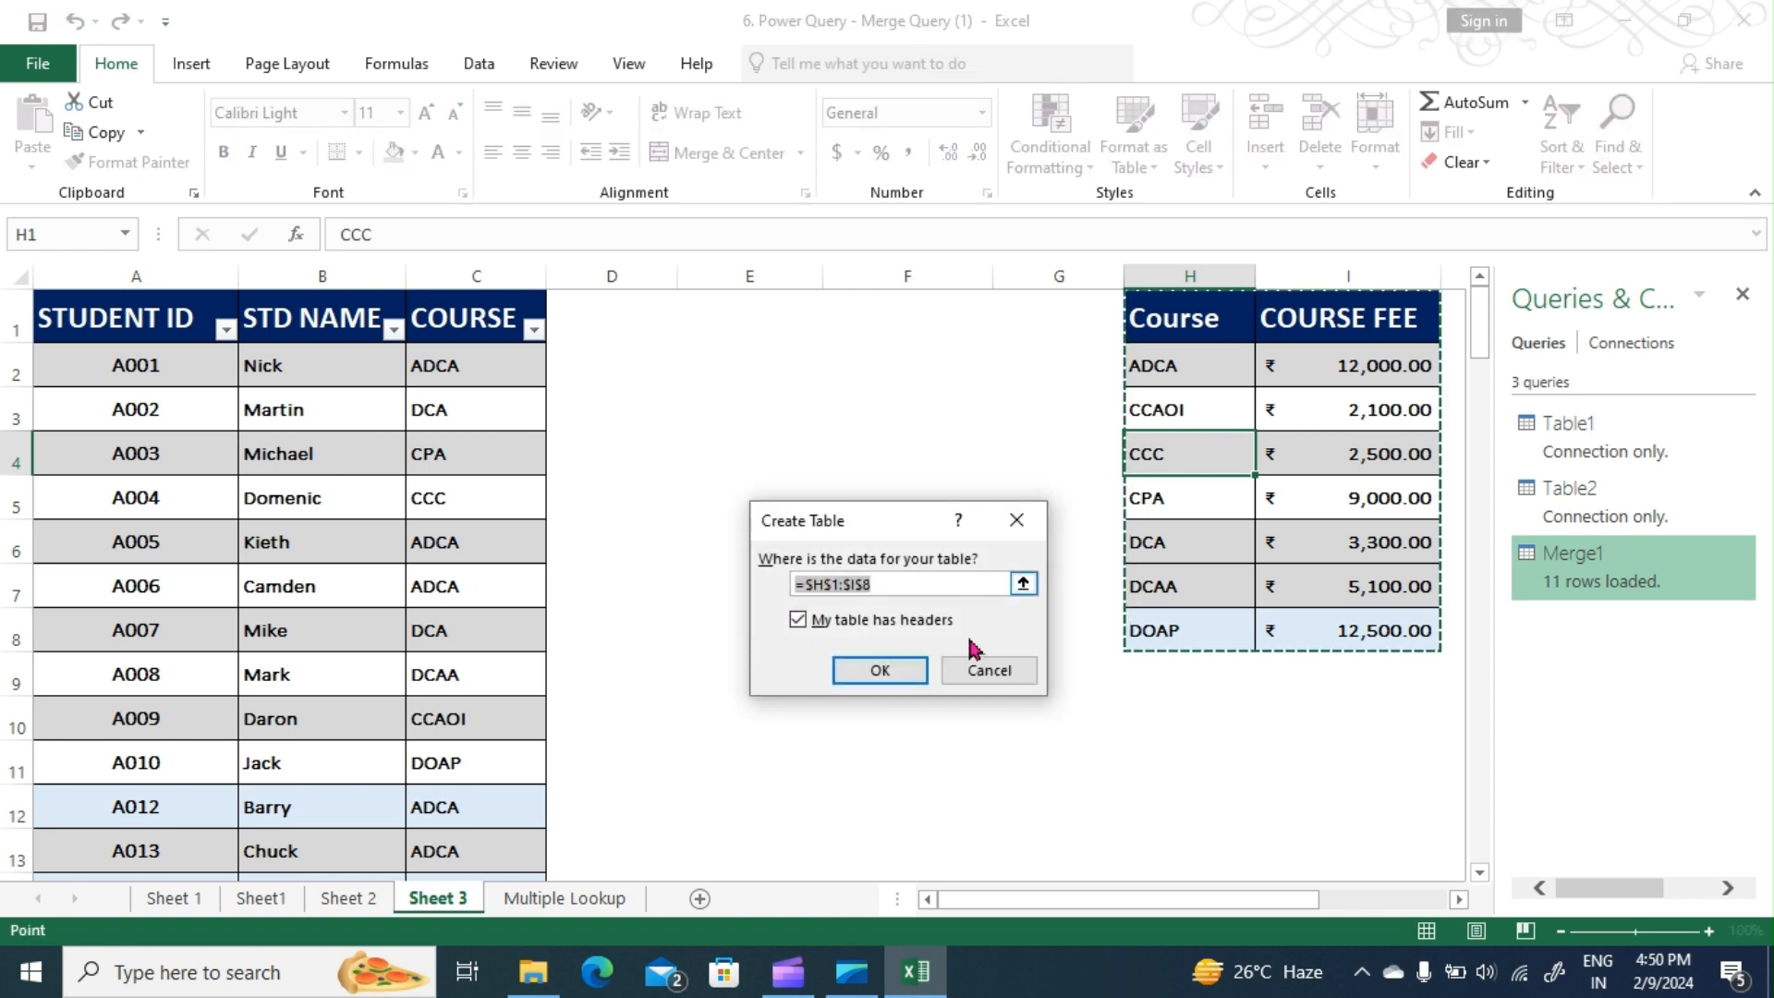
left_click(905, 666)
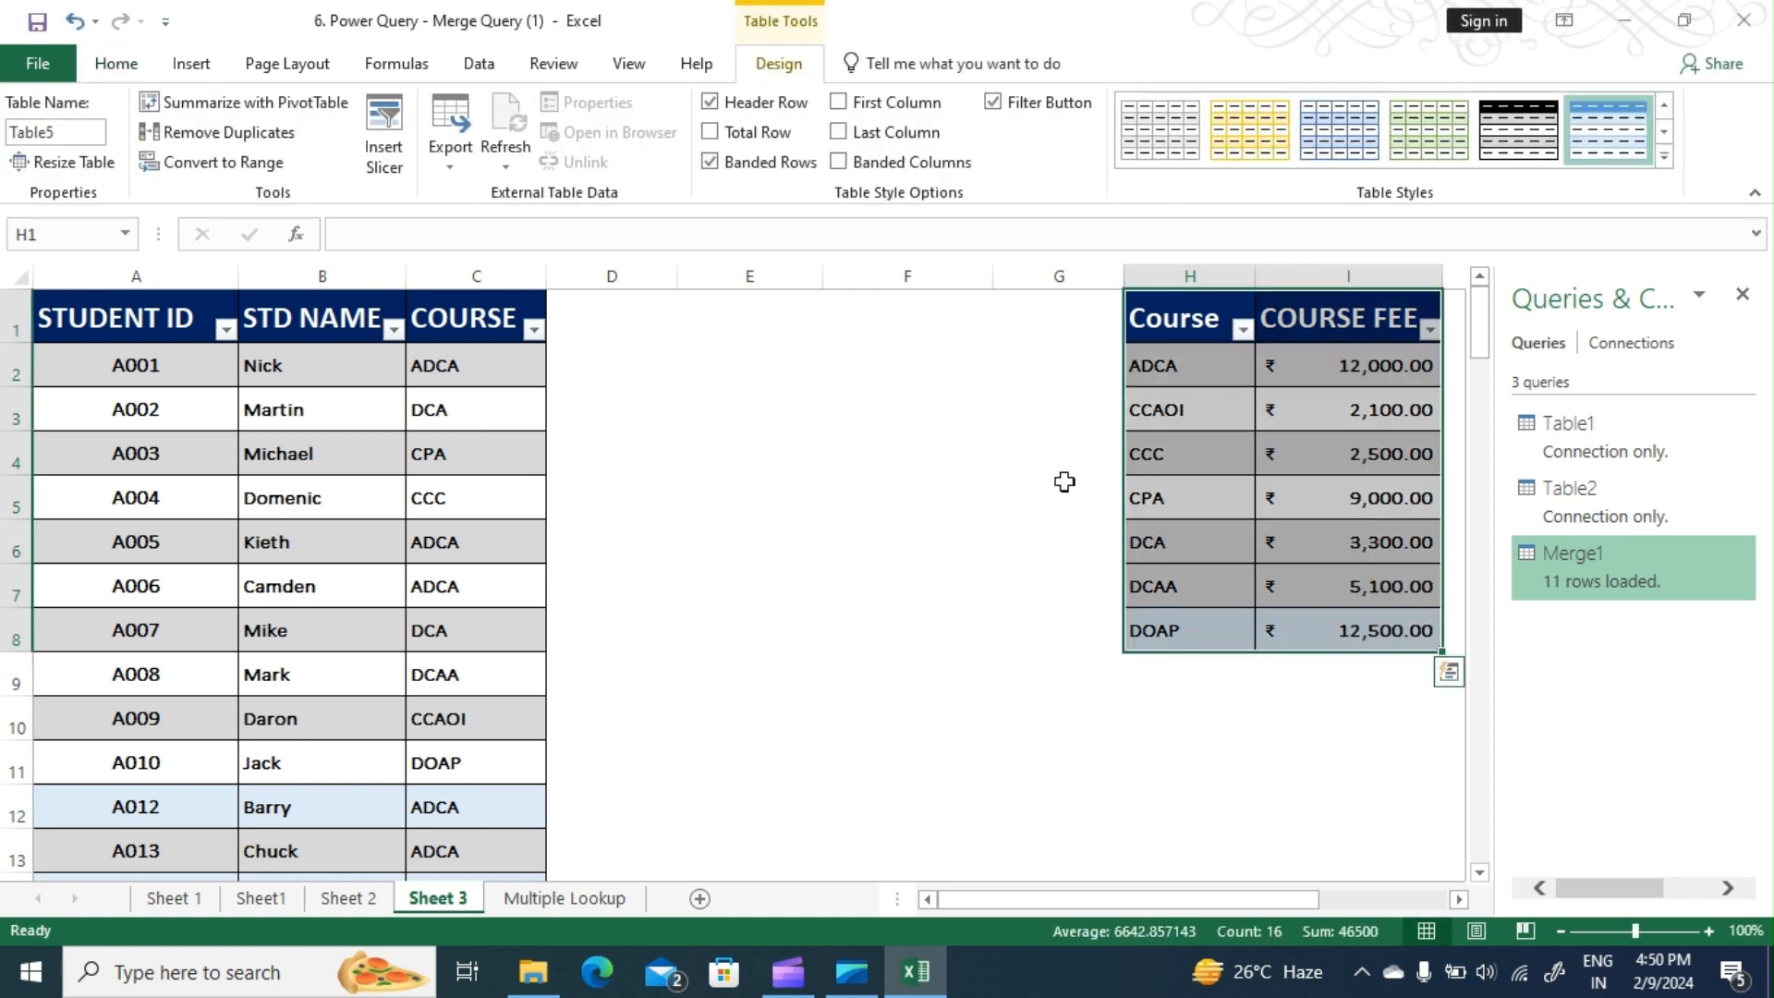
Step: Load the Sheet 3 student table into the Power Query Editor and close it to the workbook with Only Create Connection
left_click(334, 517)
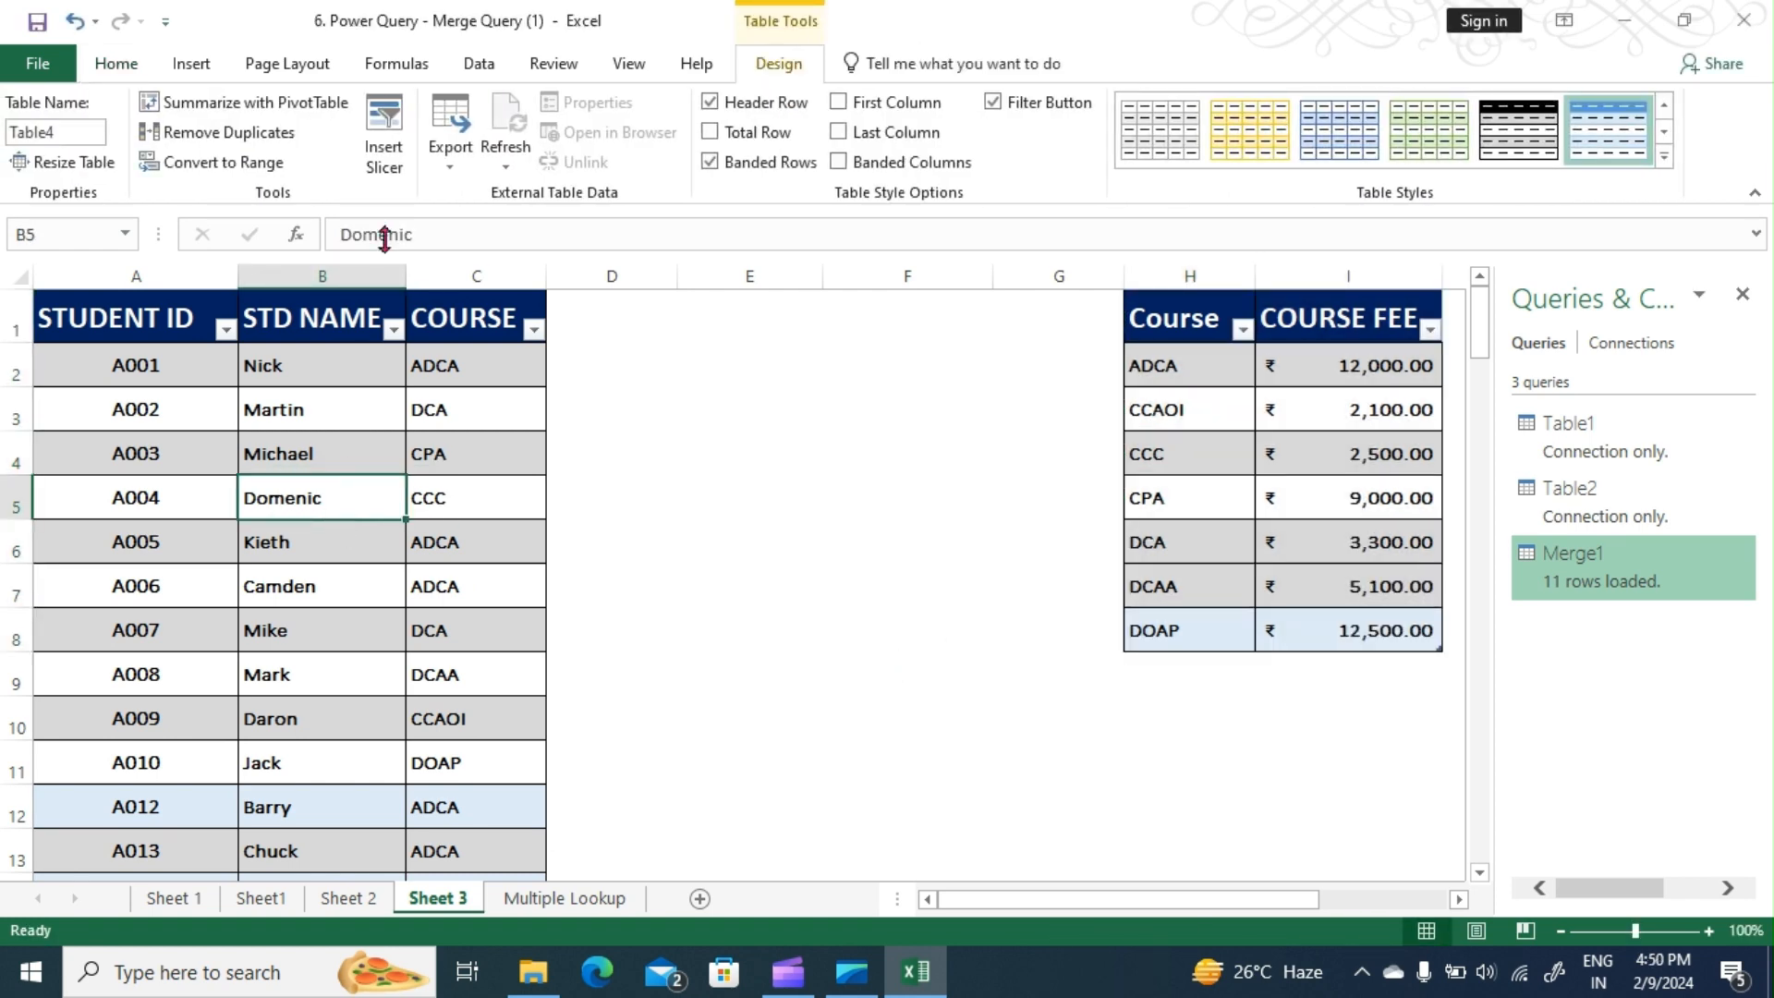
left_click(478, 65)
left_click(182, 499)
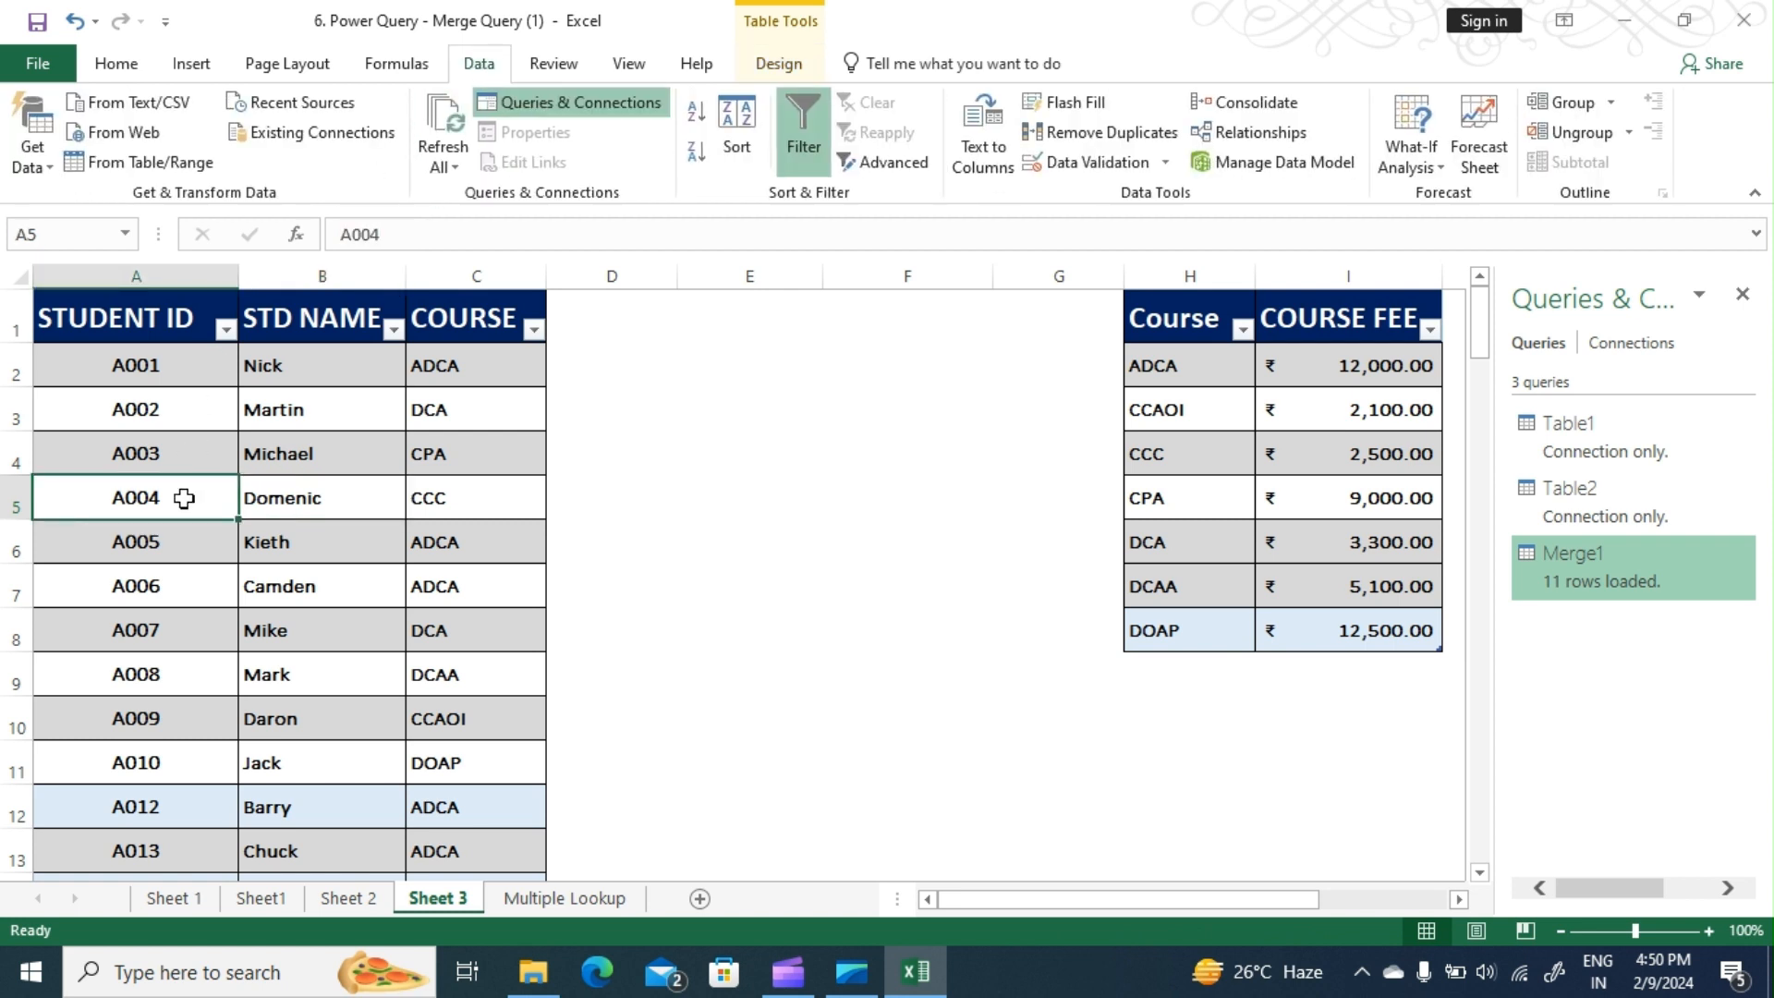
left_click(146, 164)
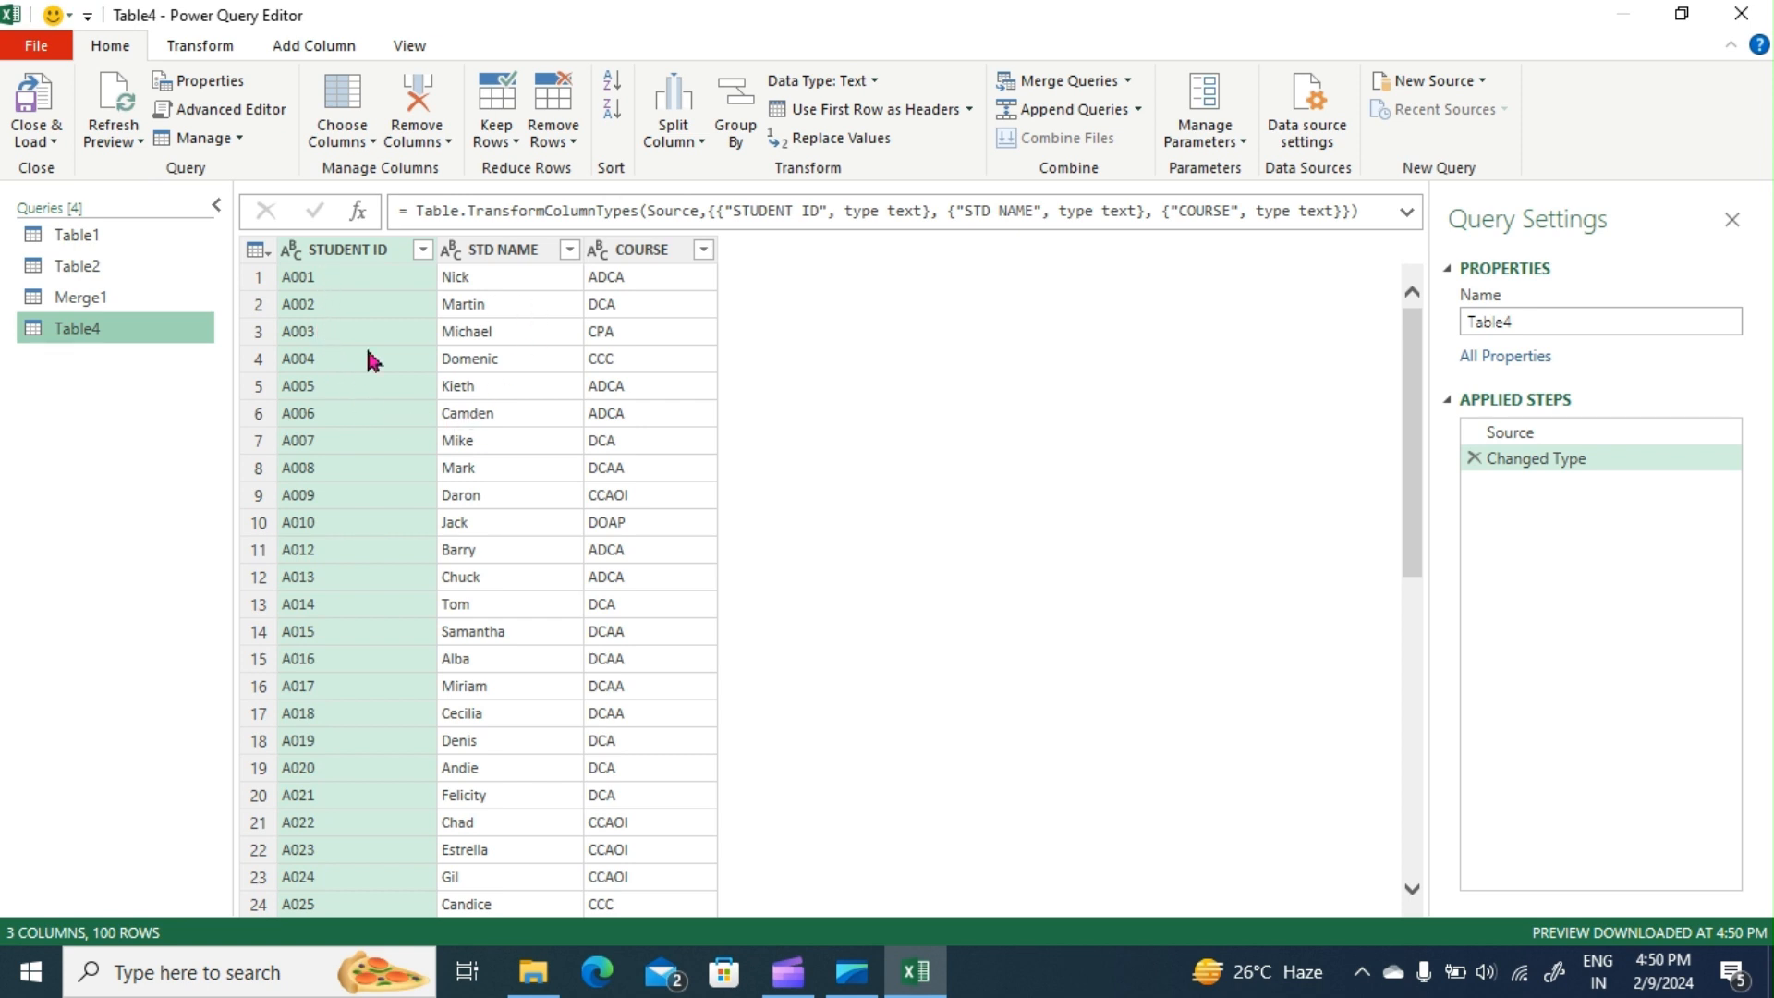
left_click(35, 134)
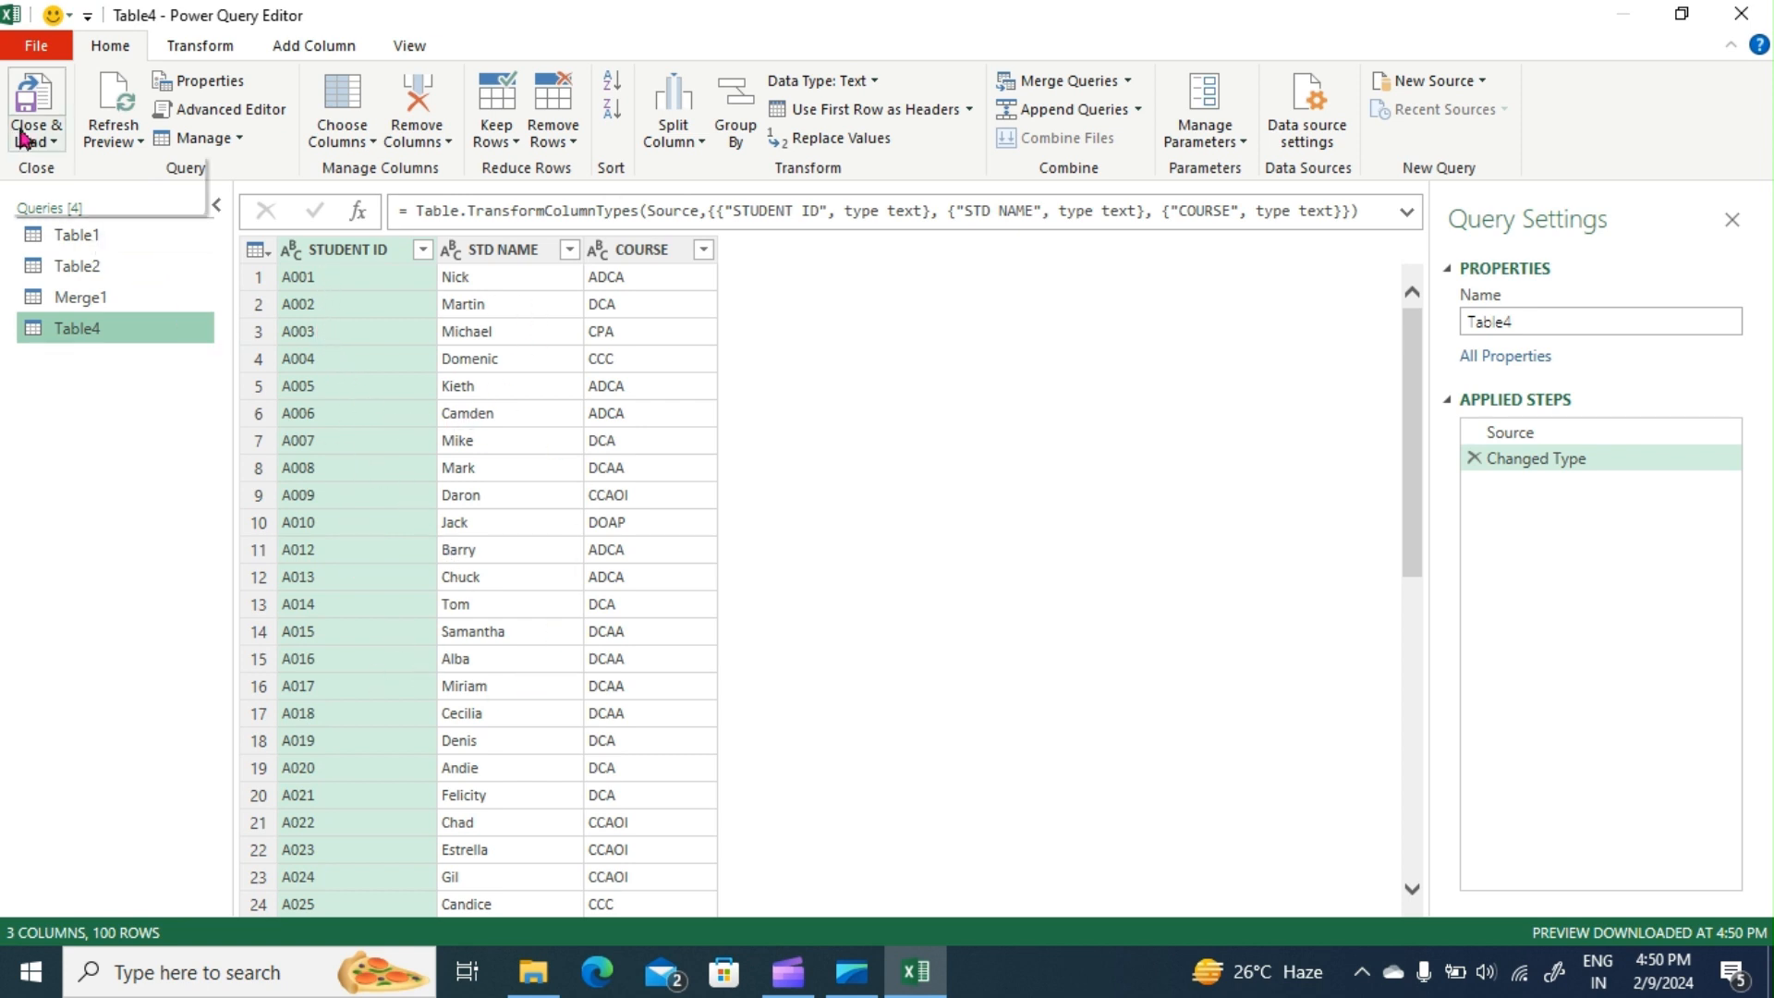
left_click(93, 197)
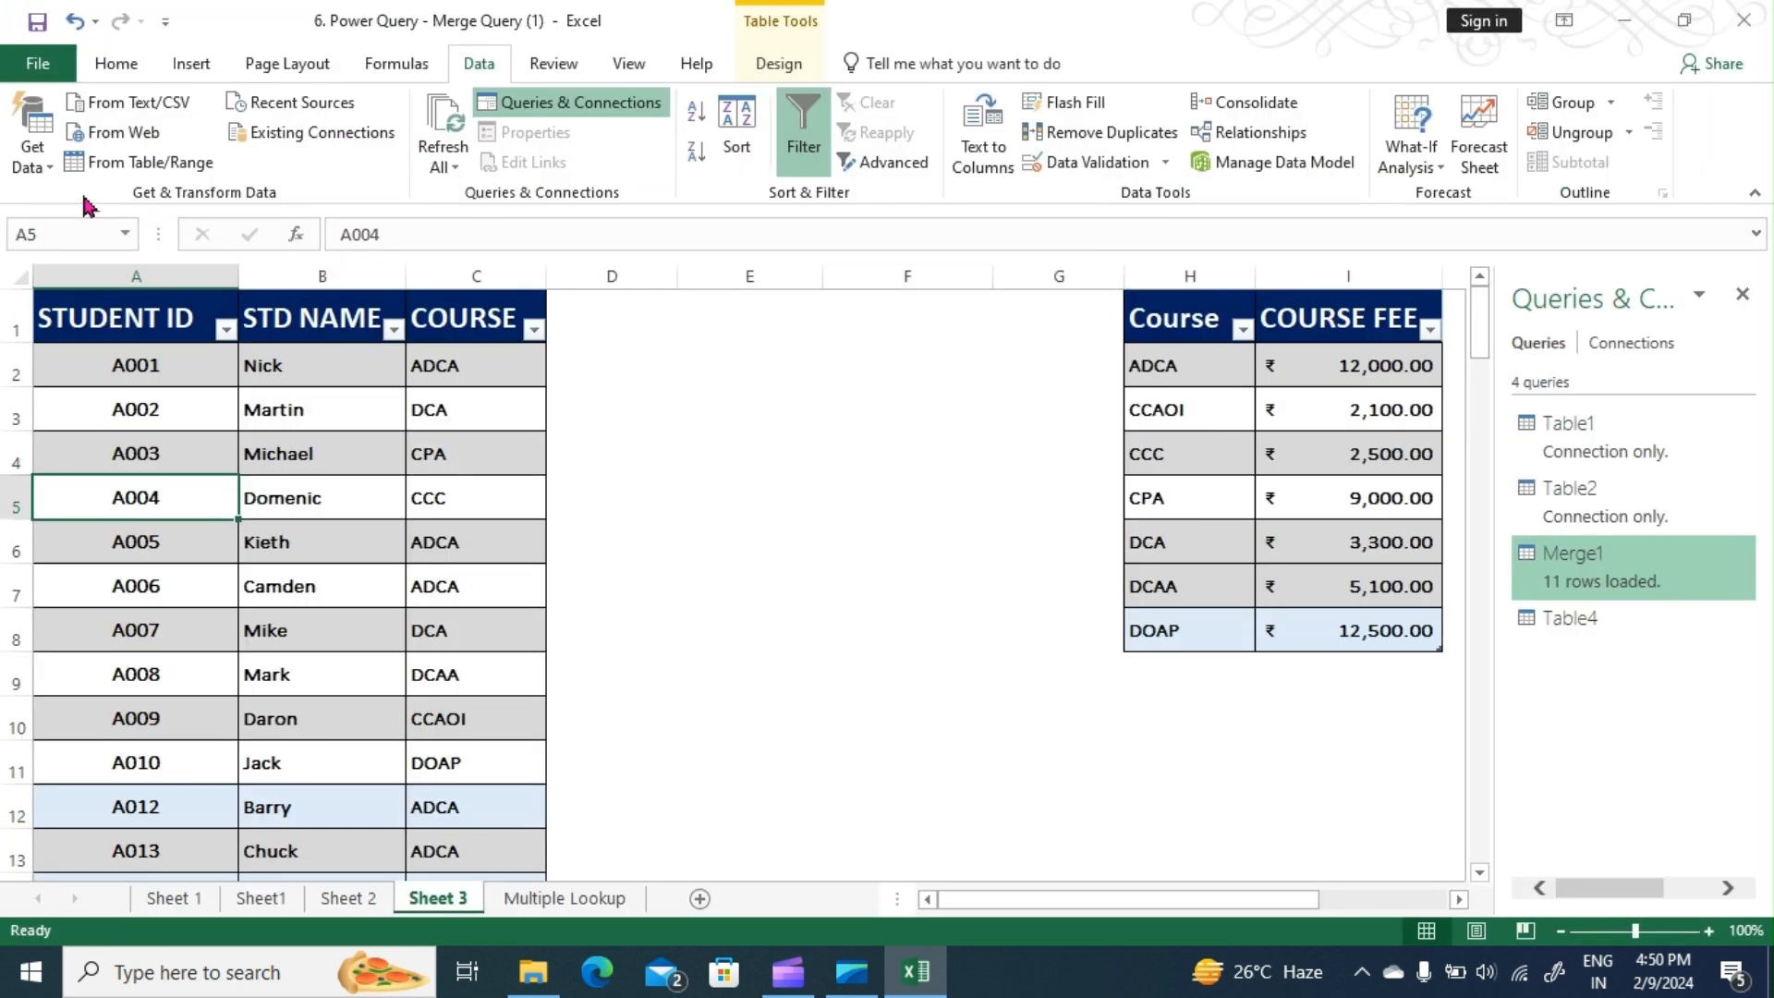
left_click(773, 576)
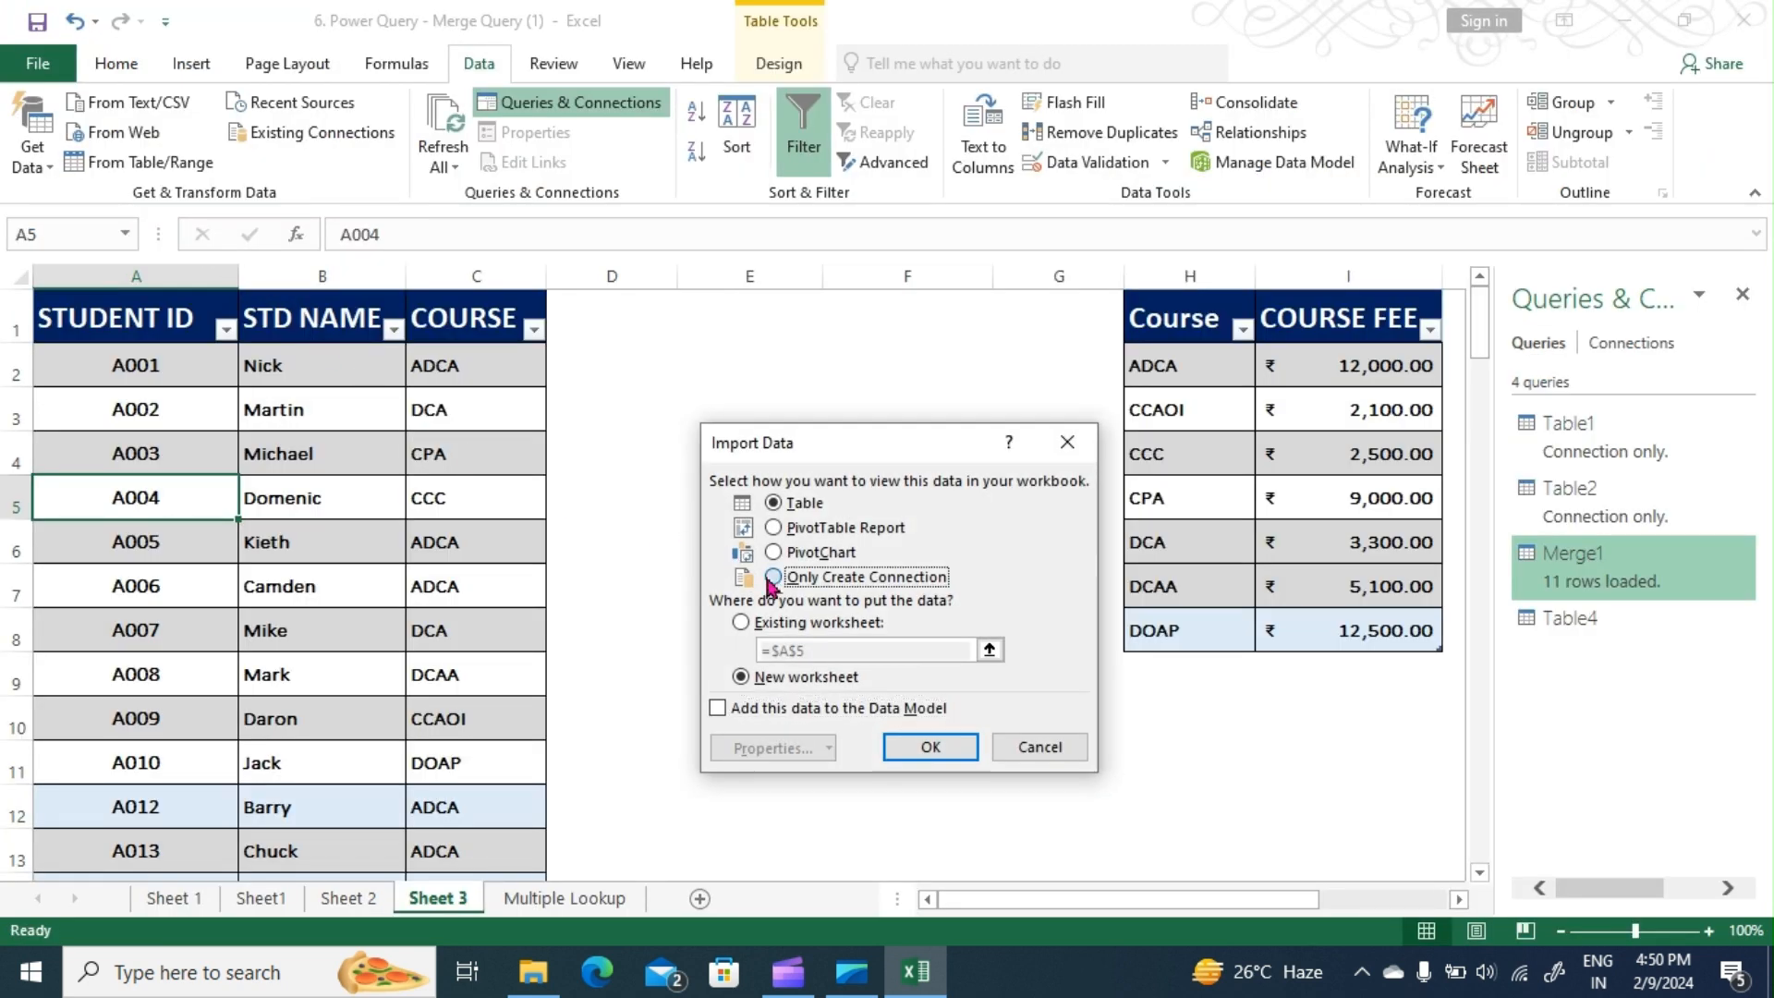
left_click(949, 750)
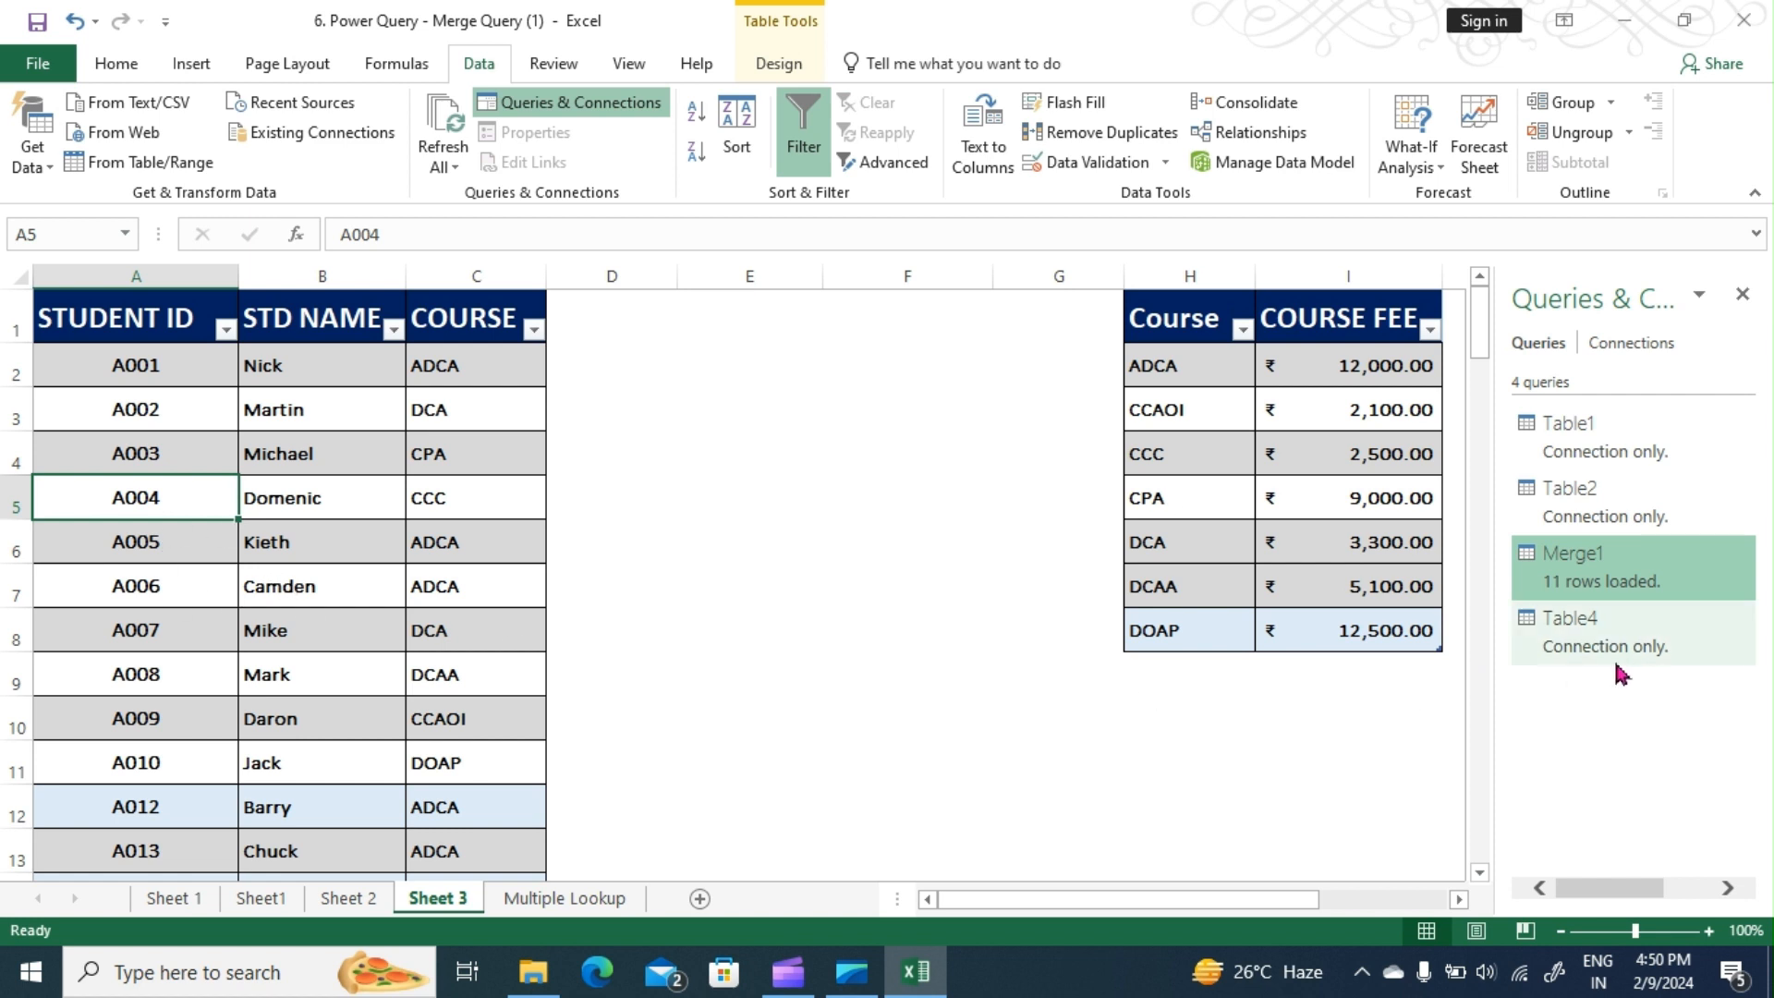
Step: Load the Sheet 3 course fee table into the Power Query Editor and close it to the workbook's Import Data options
left_click(1198, 413)
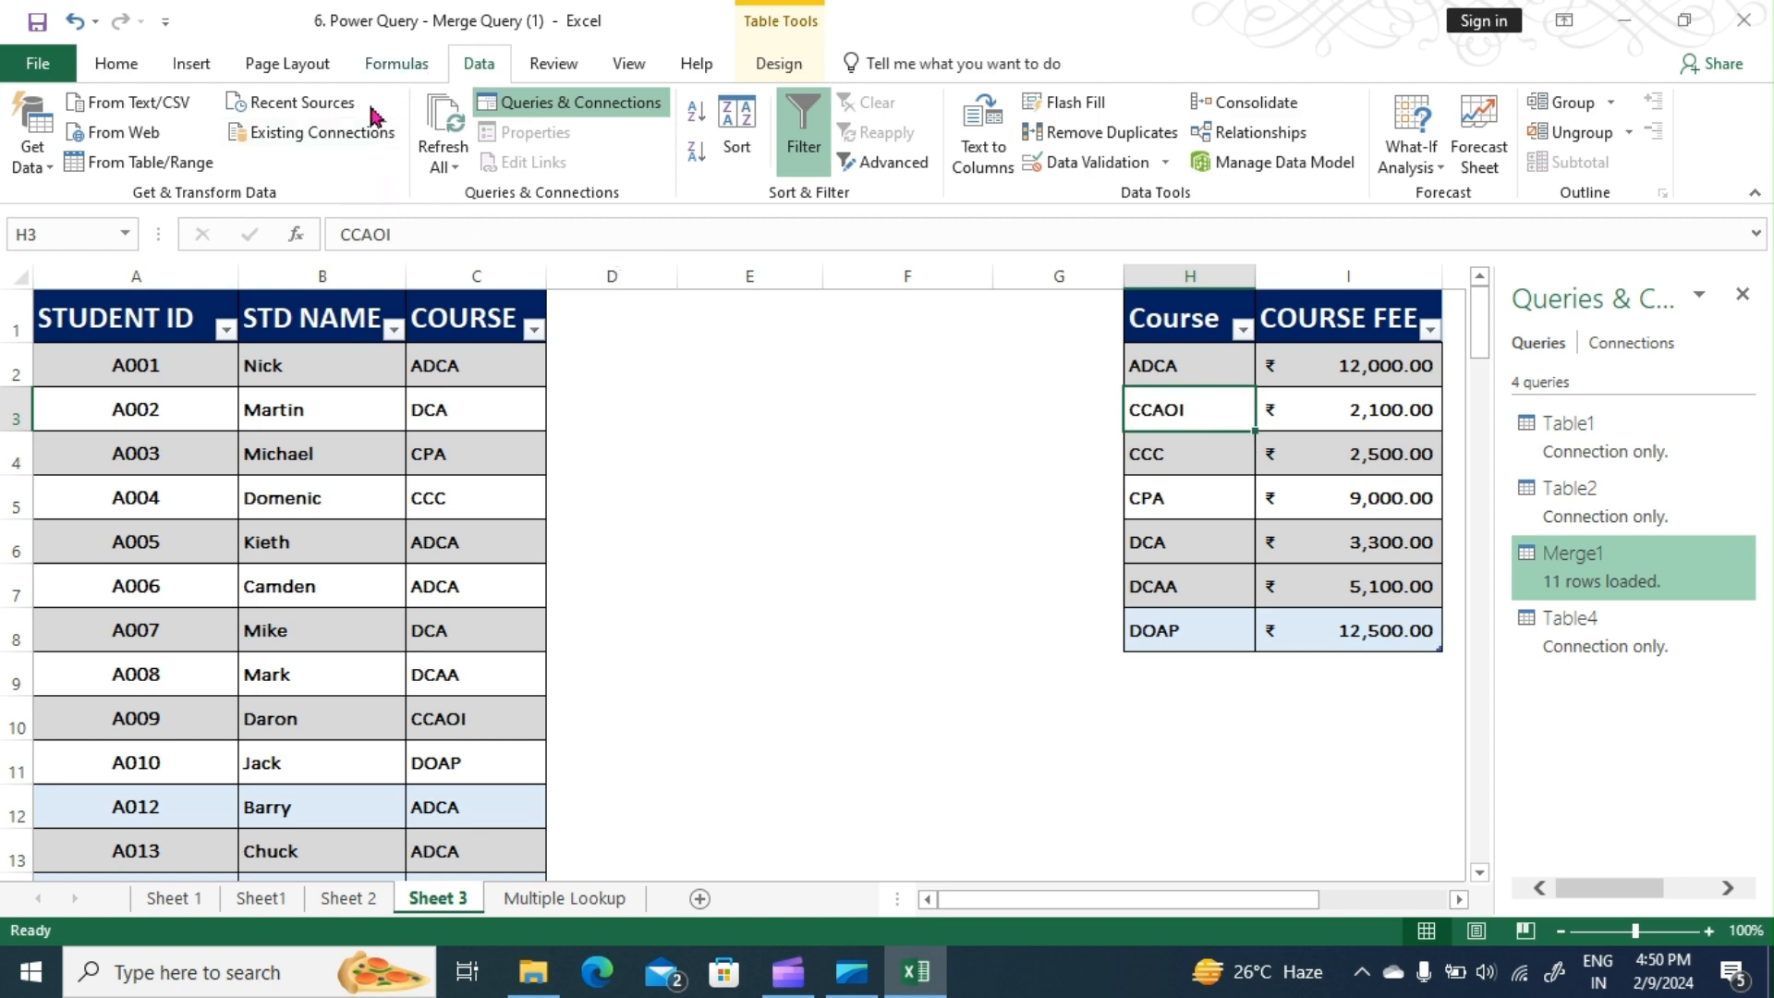
left_click(148, 165)
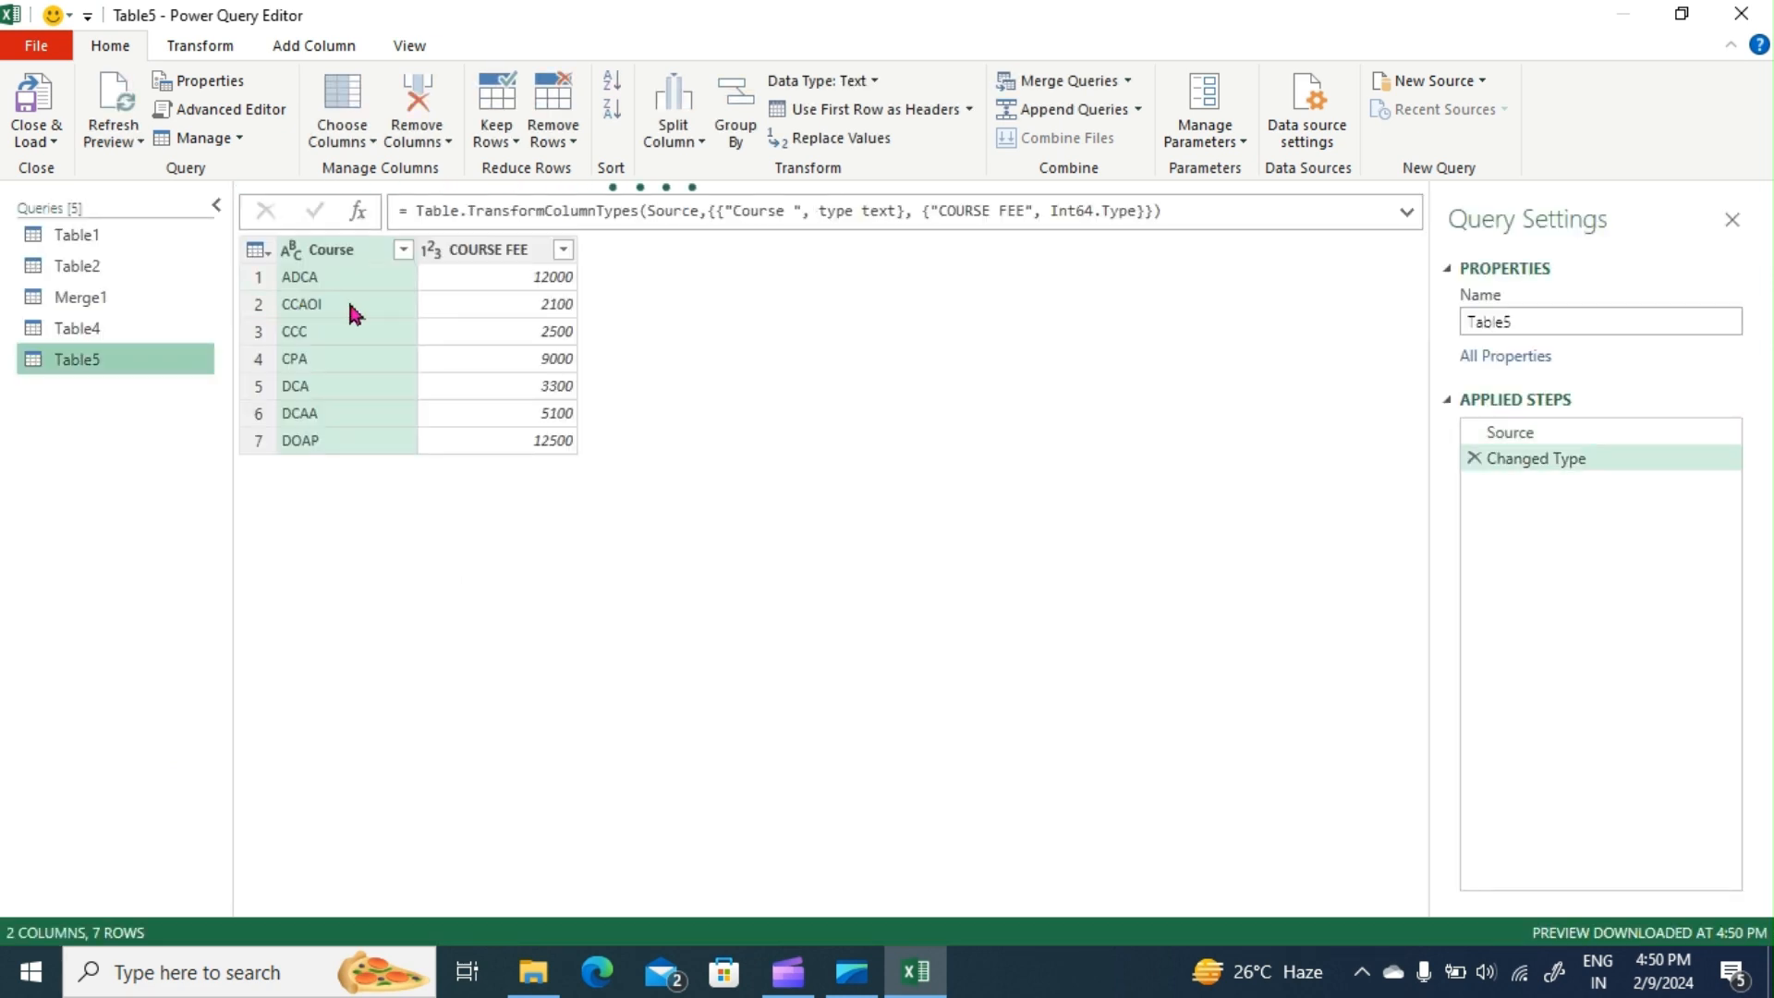
left_click(51, 145)
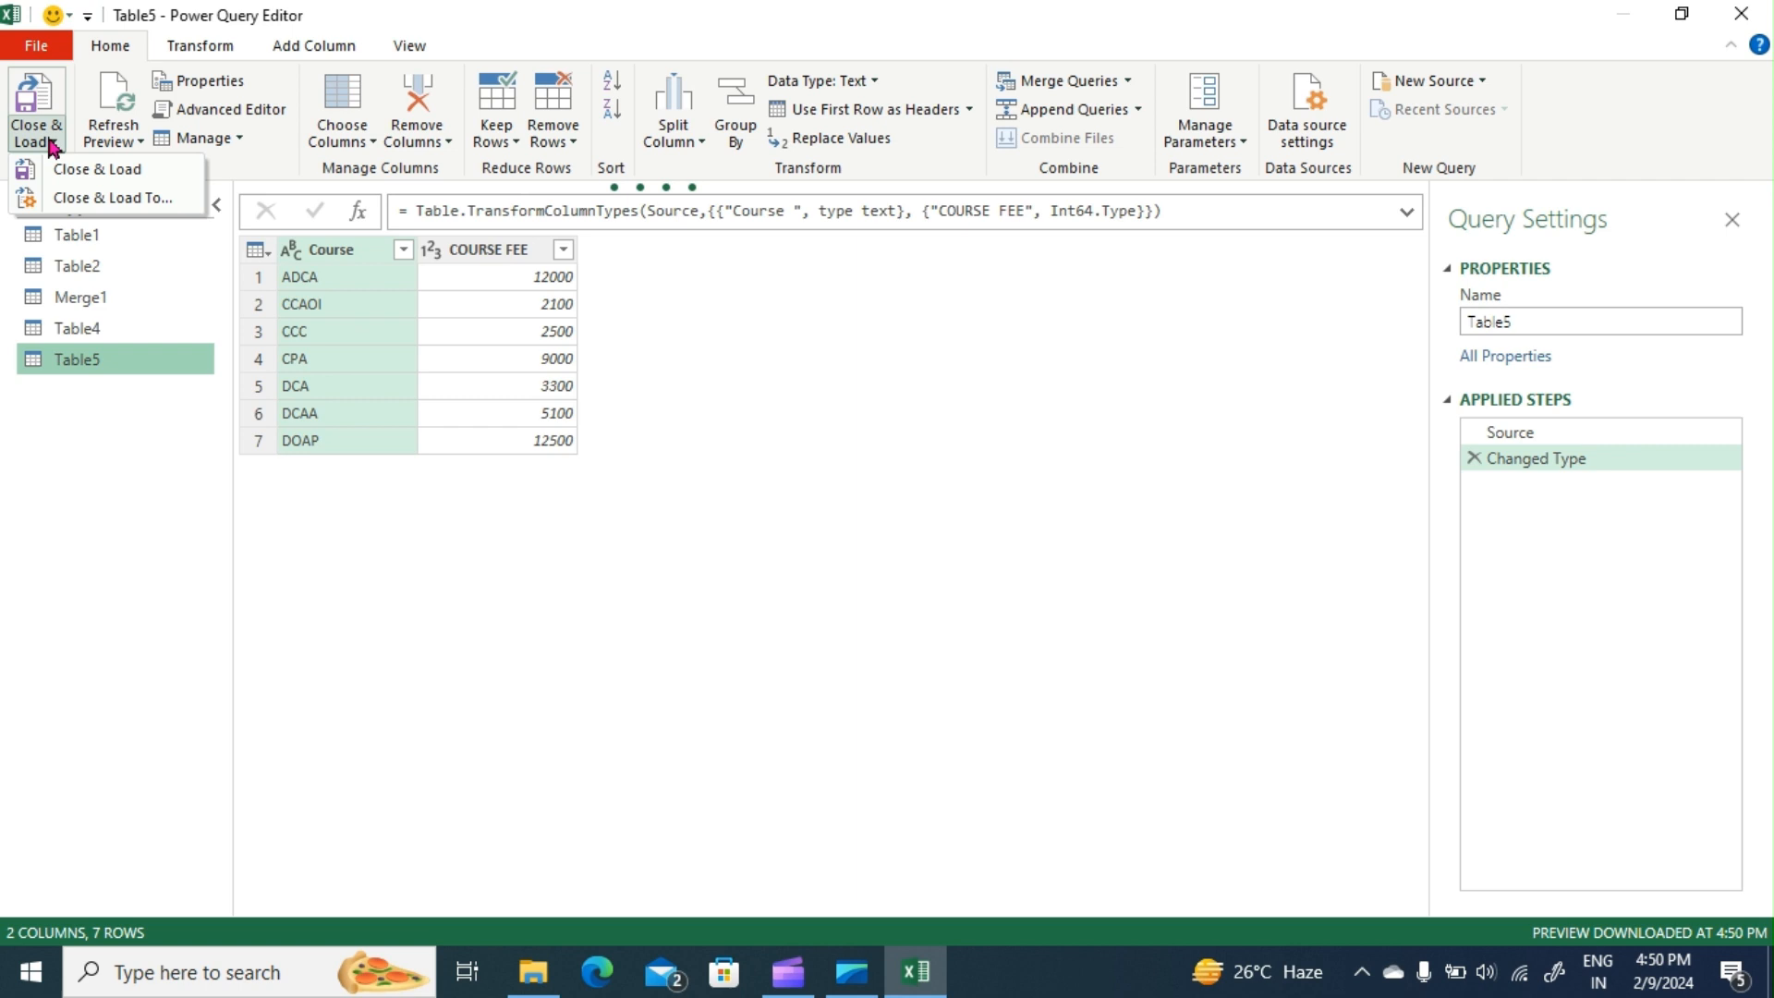
left_click(88, 200)
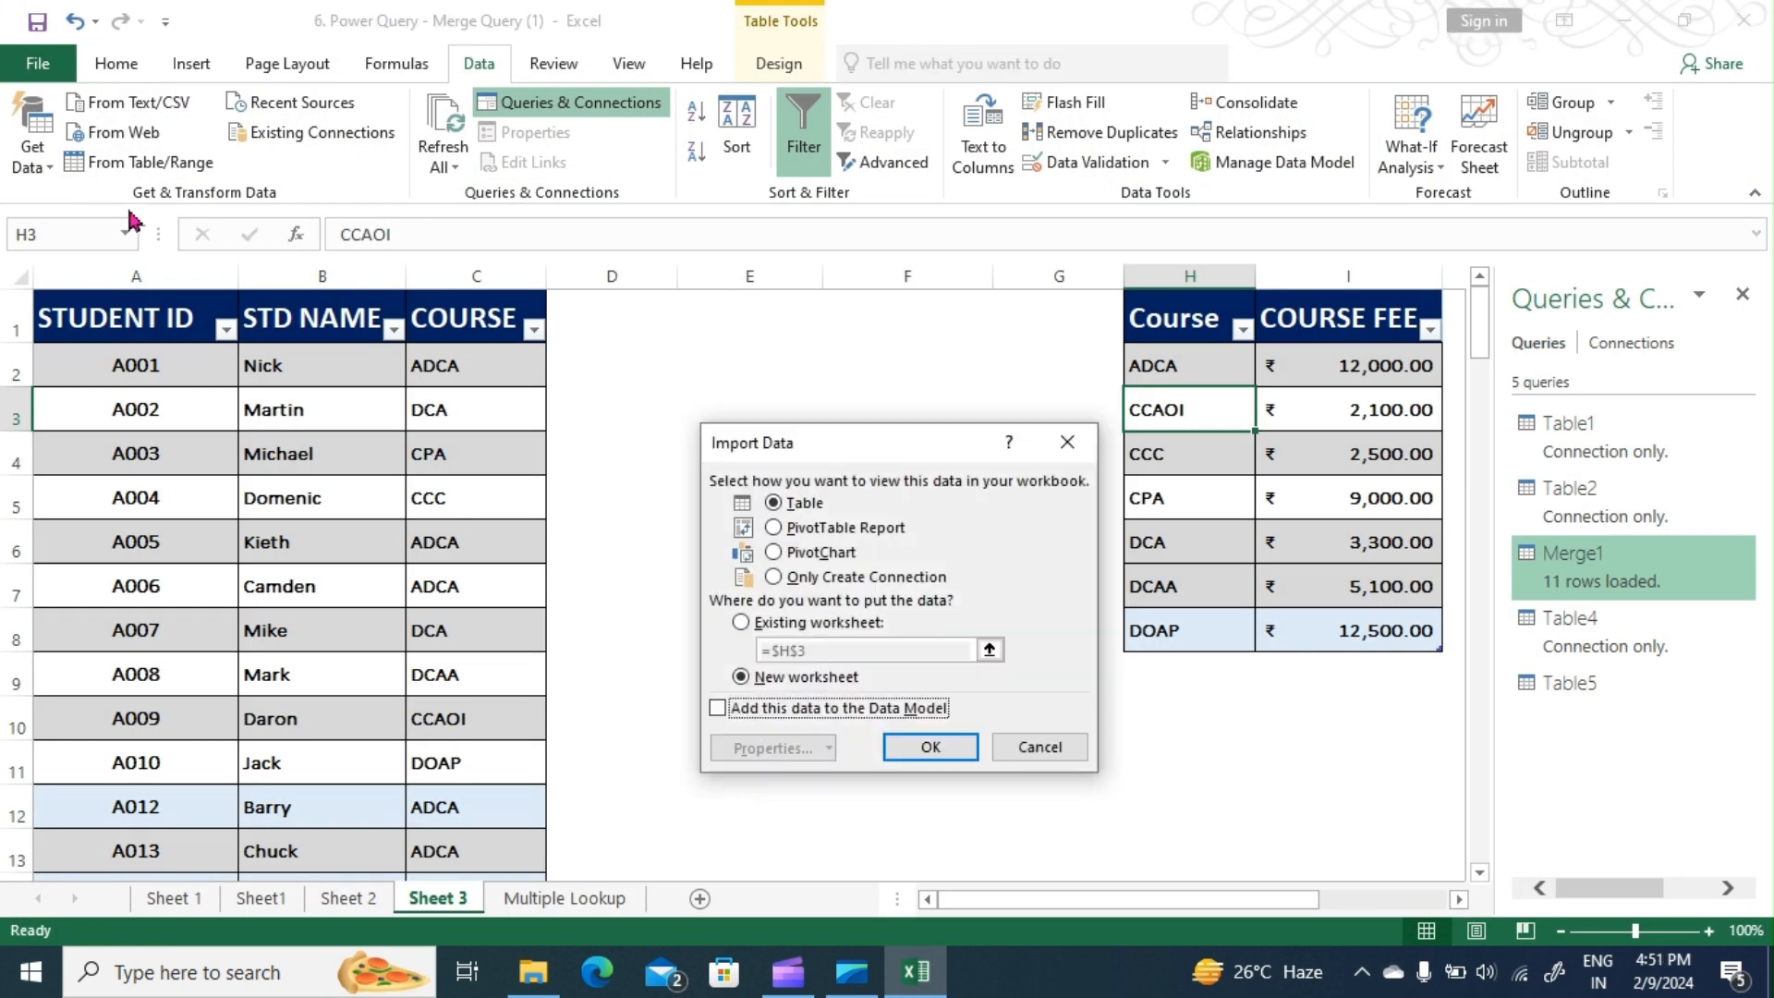